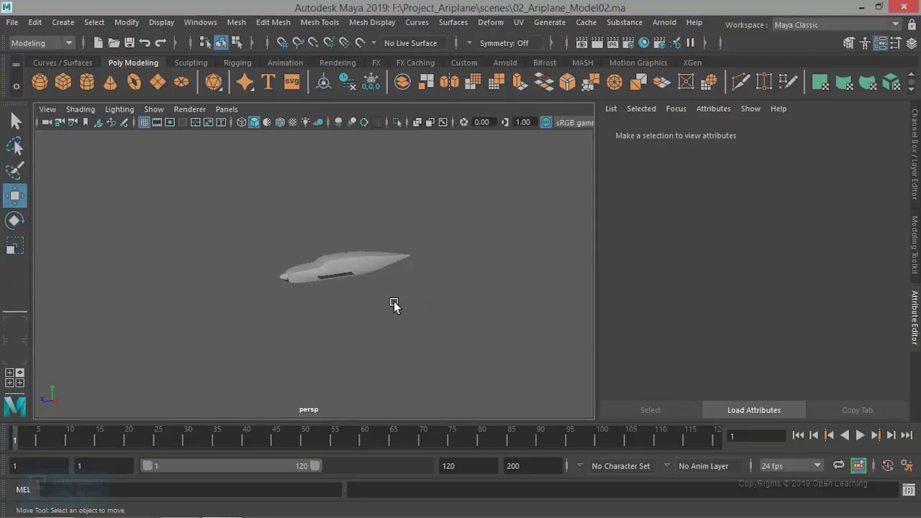
# Step: Deselect the fuselage, maximize the top view and show the Channel Box/Layer Editor
pyautogui.scroll(5, 389, 306)
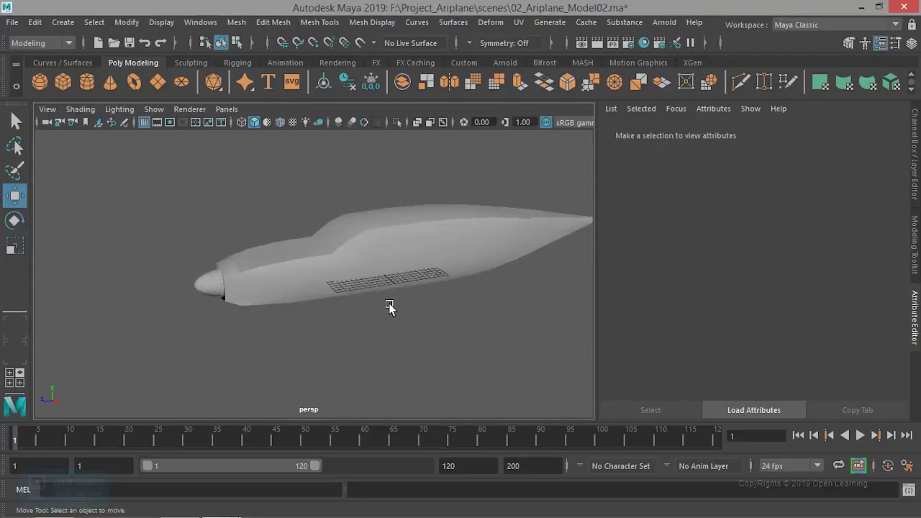
pyautogui.click(354, 248)
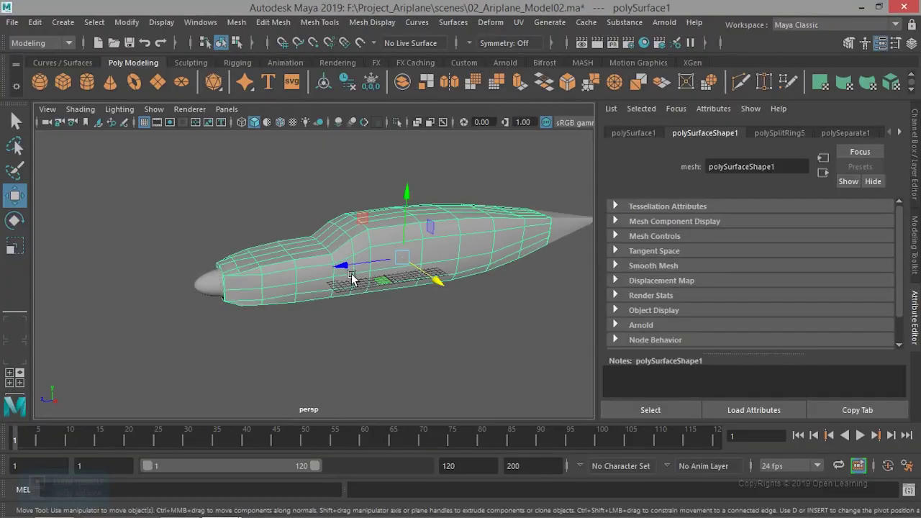
pyautogui.click(428, 323)
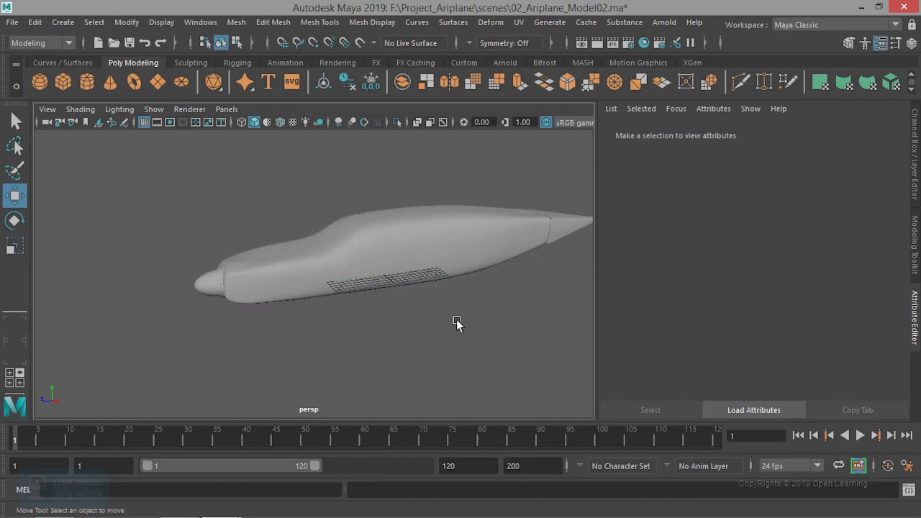
pyautogui.press('space')
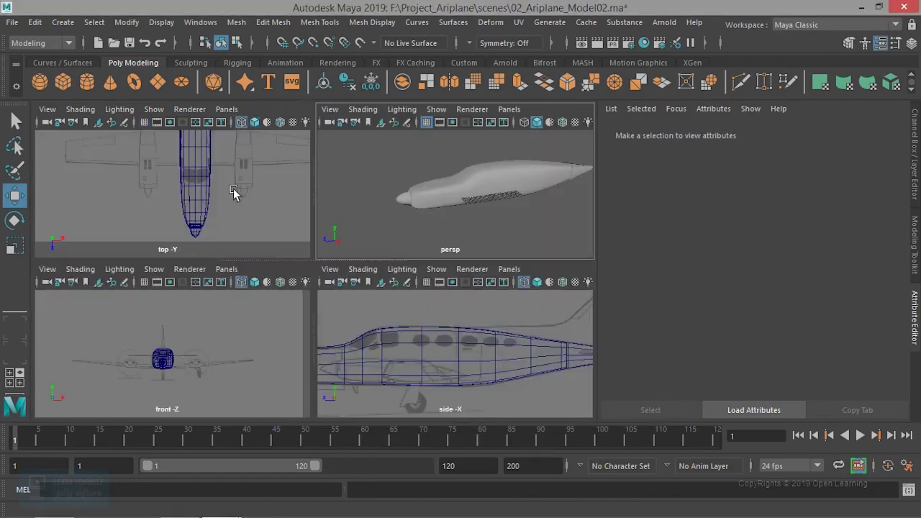
pyautogui.press('space')
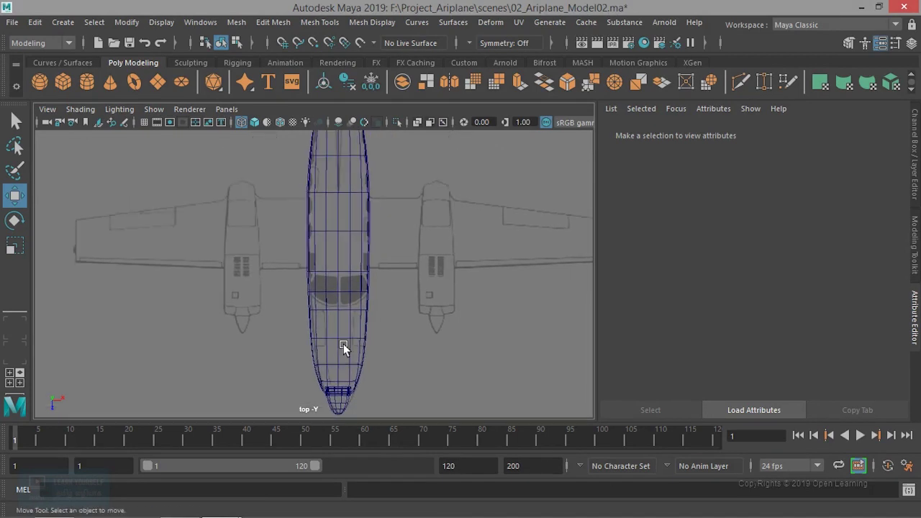
pyautogui.hotkey('ctrl', 'a')
# Step: Pan and zoom the top view so the fuselage sits on the left
pyautogui.keyDown('alt'); pyautogui.moveTo(376, 318); pyautogui.dragTo(394, 352, button='middle'); pyautogui.keyUp('alt')
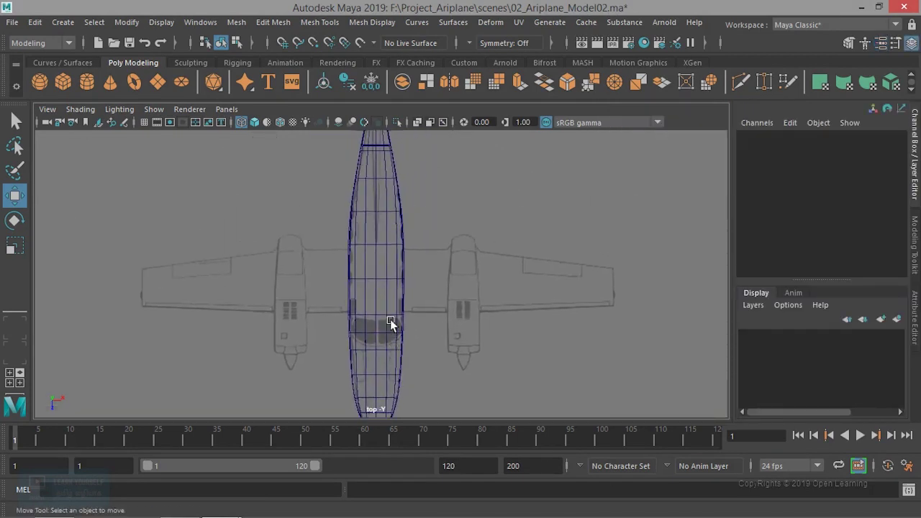
pyautogui.scroll(3, 390, 316)
pyautogui.scroll(3, 461, 317)
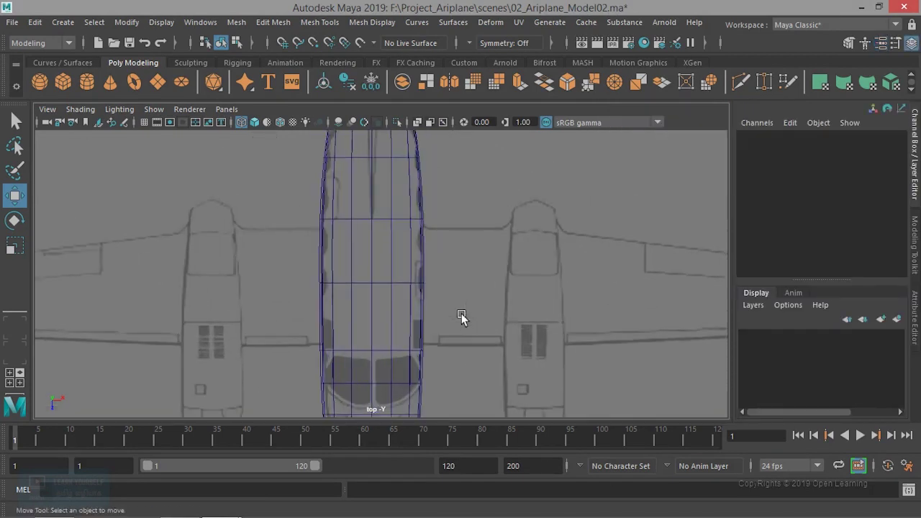
pyautogui.keyDown('alt'); pyautogui.moveTo(438, 319); pyautogui.dragTo(339, 295, button='middle'); pyautogui.keyUp('alt')
pyautogui.scroll(3, 332, 294)
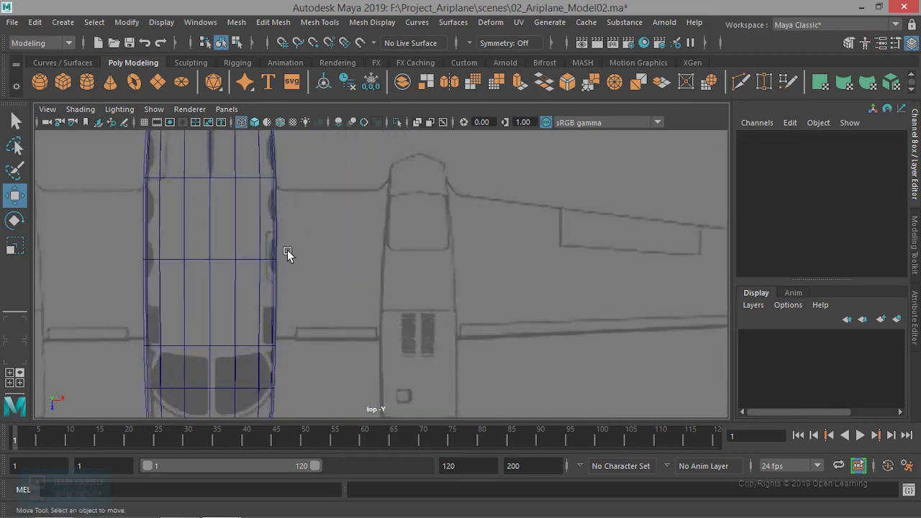
# Step: Briefly orbit the perspective view, then frame the top view on the right-hand wing
pyautogui.press('space')
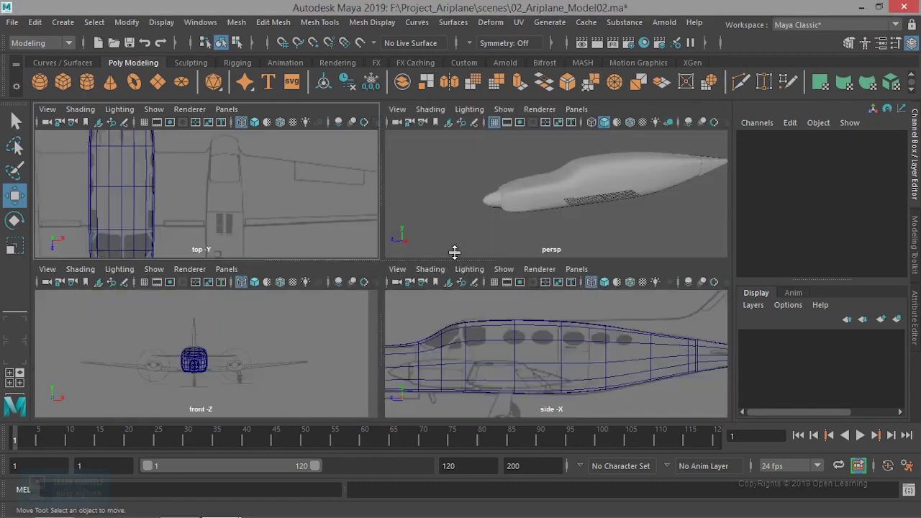
pyautogui.press('space')
pyautogui.moveTo(420, 299)
pyautogui.keyDown('alt'); pyautogui.mouseDown()
pyautogui.moveTo(489, 308)
pyautogui.moveTo(448, 300)
pyautogui.mouseUp(); pyautogui.keyUp('alt')
pyautogui.press('space')
pyautogui.press('space')
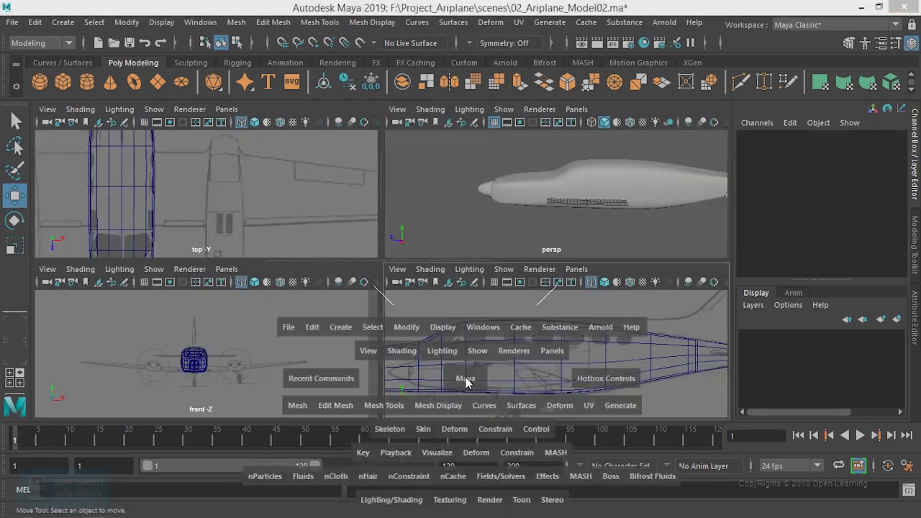
pyautogui.press('space')
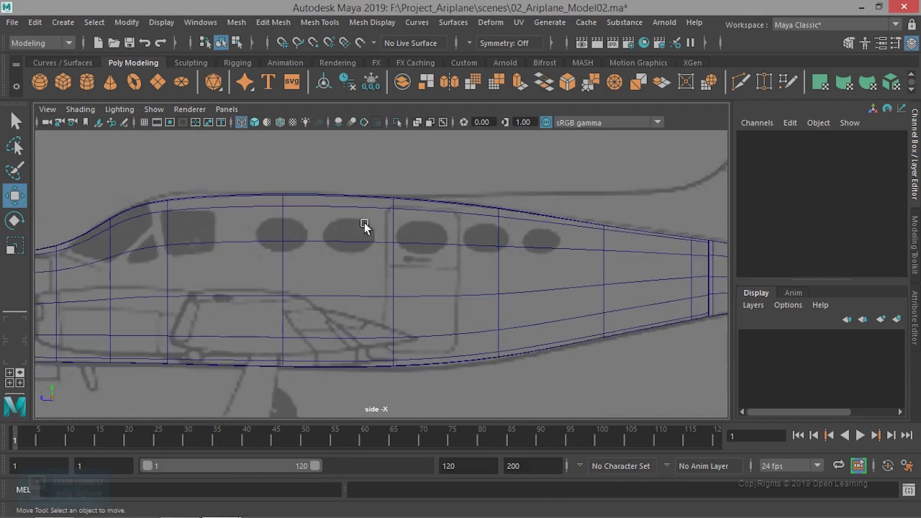
pyautogui.press('space')
pyautogui.press('space')
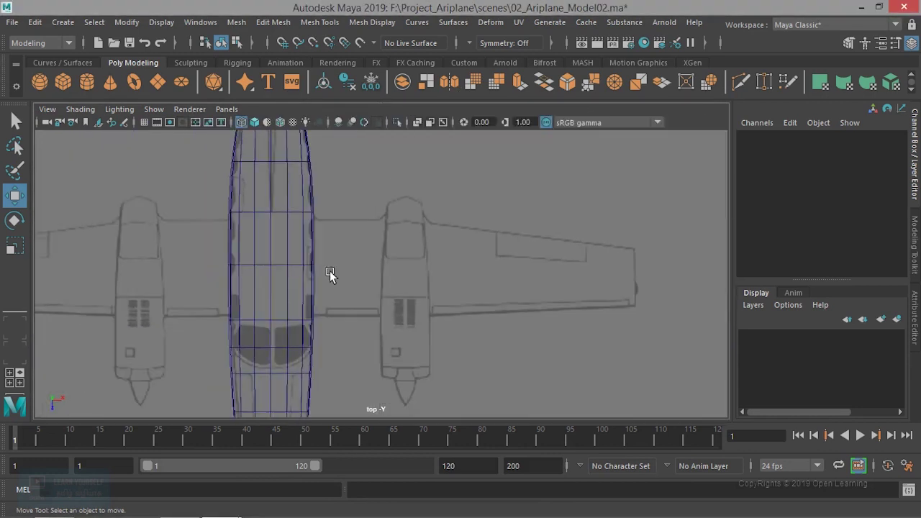
pyautogui.keyDown('alt'); pyautogui.moveTo(329, 273); pyautogui.dragTo(380, 326, button='middle'); pyautogui.keyUp('alt')
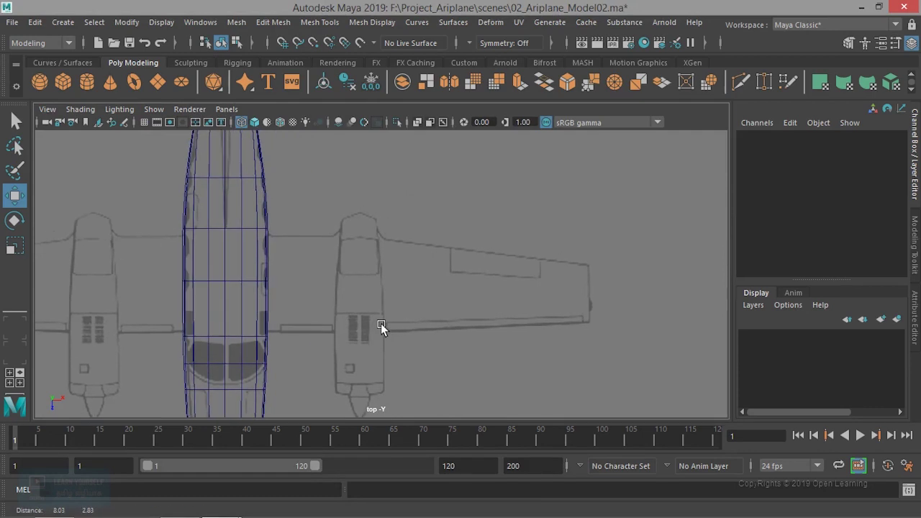
# Step: Create a polygon cube, move it onto the right-hand wing and stretch it along the wingspan
pyautogui.click(63, 85)
pyautogui.moveTo(225, 325); pyautogui.dragTo(367, 283)
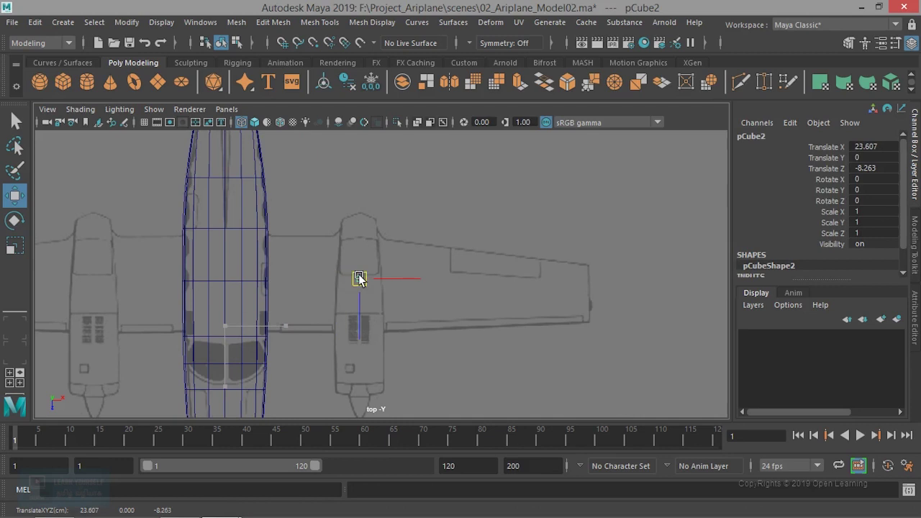
pyautogui.press('r')
pyautogui.moveTo(421, 279); pyautogui.dragTo(612, 328)
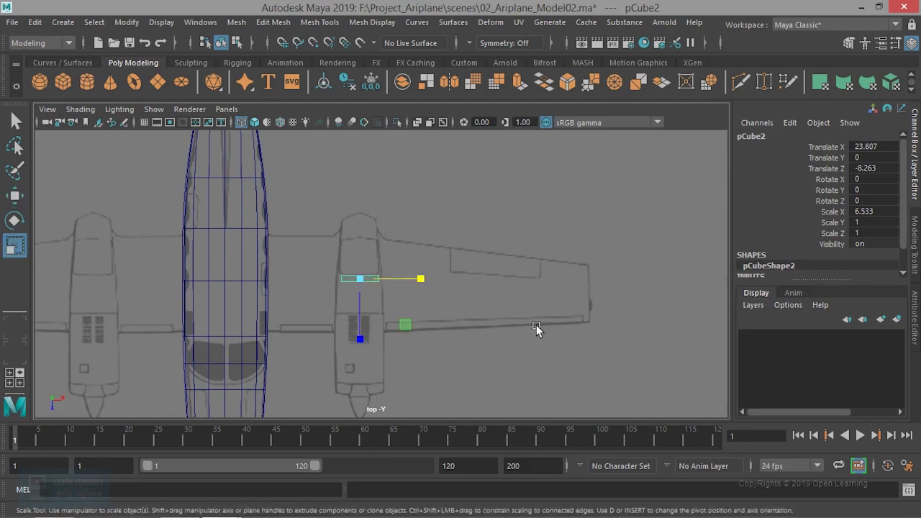
pyautogui.moveTo(424, 282)
pyautogui.mouseDown()
pyautogui.moveTo(670, 288)
pyautogui.moveTo(463, 274)
pyautogui.moveTo(452, 282)
pyautogui.moveTo(490, 281)
pyautogui.mouseUp()
# Step: Widen pCube2 across the wing depth to reach scale 57.092 × 1 × 10.74
pyautogui.press('w')
pyautogui.press('r')
pyautogui.press('w')
pyautogui.press('r')
pyautogui.press('w')
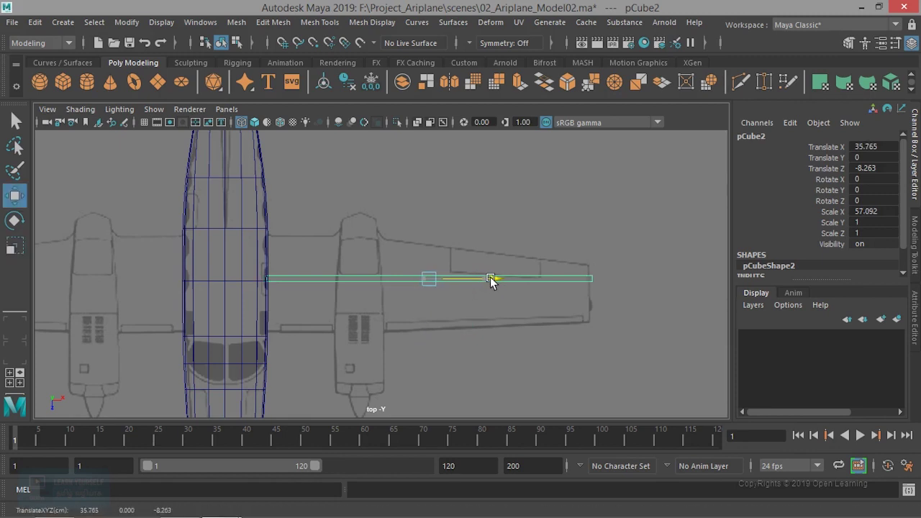
pyautogui.press('r')
pyautogui.moveTo(430, 339); pyautogui.dragTo(427, 390)
pyautogui.moveTo(429, 339)
pyautogui.mouseDown()
pyautogui.moveTo(440, 366)
pyautogui.moveTo(427, 351)
pyautogui.mouseUp()
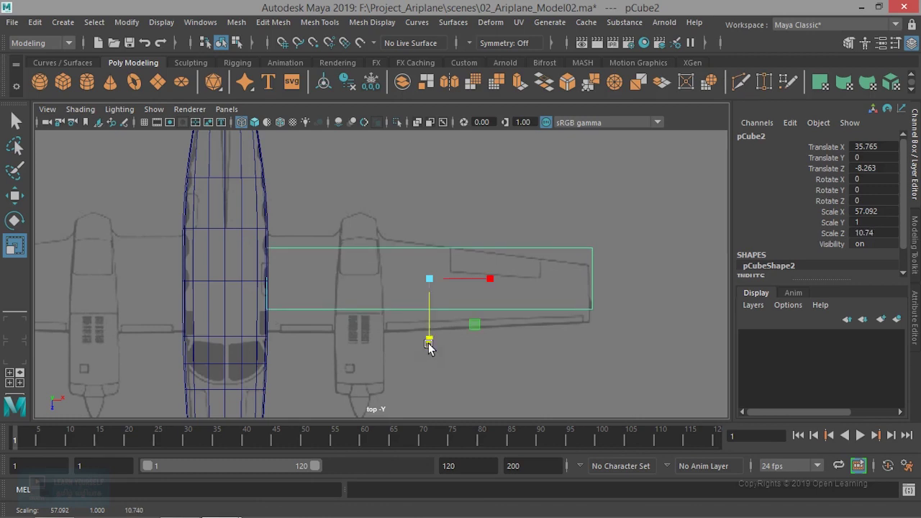
# Step: Slide the slab down to line up with the wing and expand its polyCube2 settings
pyautogui.press('w')
pyautogui.moveTo(427, 348); pyautogui.dragTo(427, 358)
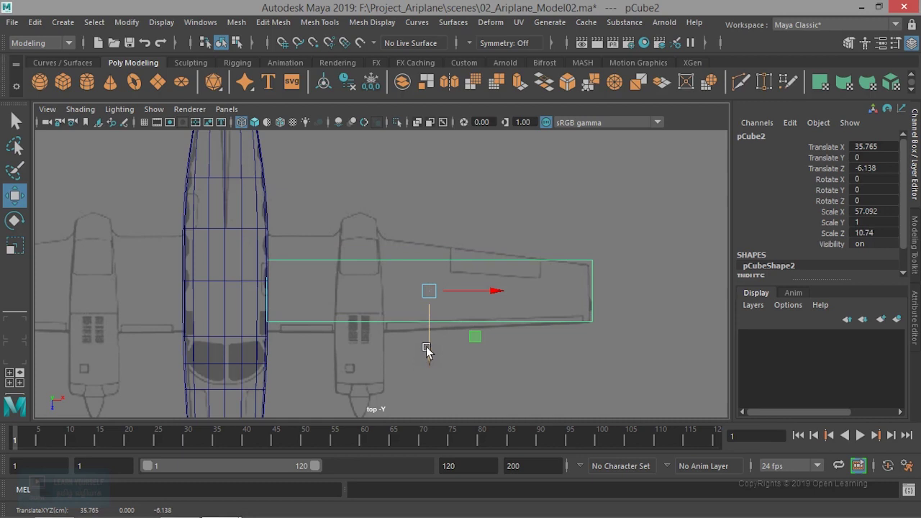
pyautogui.scroll(2, 427, 349)
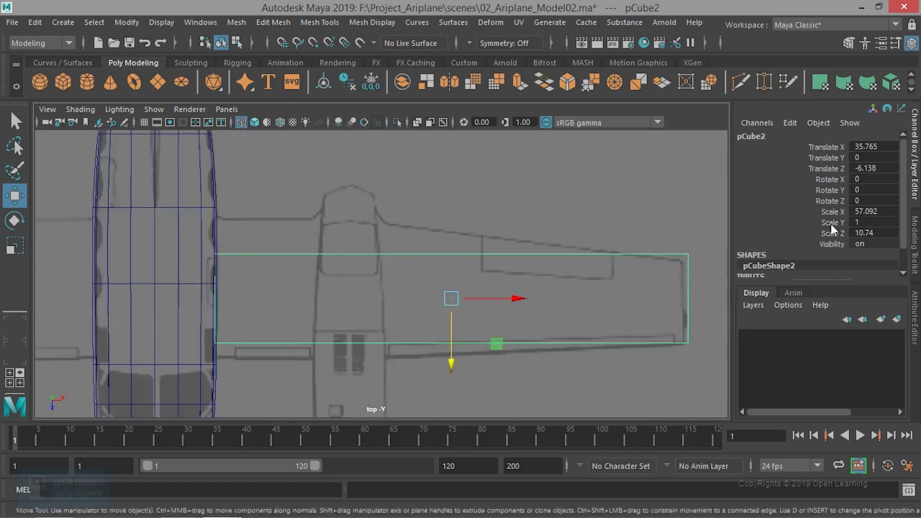
pyautogui.scroll(-2, 801, 279)
pyautogui.click(749, 262)
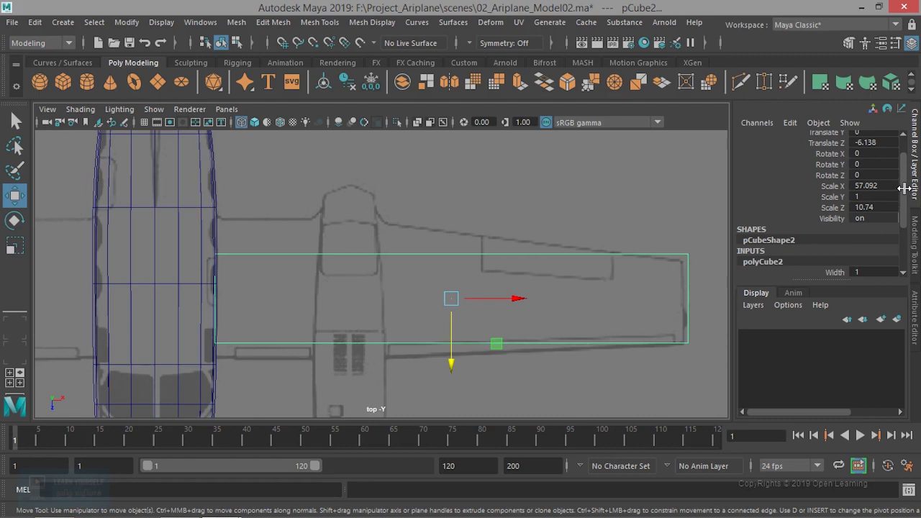
# Step: Set polyCube2 Subdivisions Width 6, Height 2 and Depth 4
pyautogui.moveTo(904, 188); pyautogui.dragTo(904, 225)
pyautogui.click(818, 231)
pyautogui.moveTo(460, 296); pyautogui.dragTo(501, 298, button='middle')
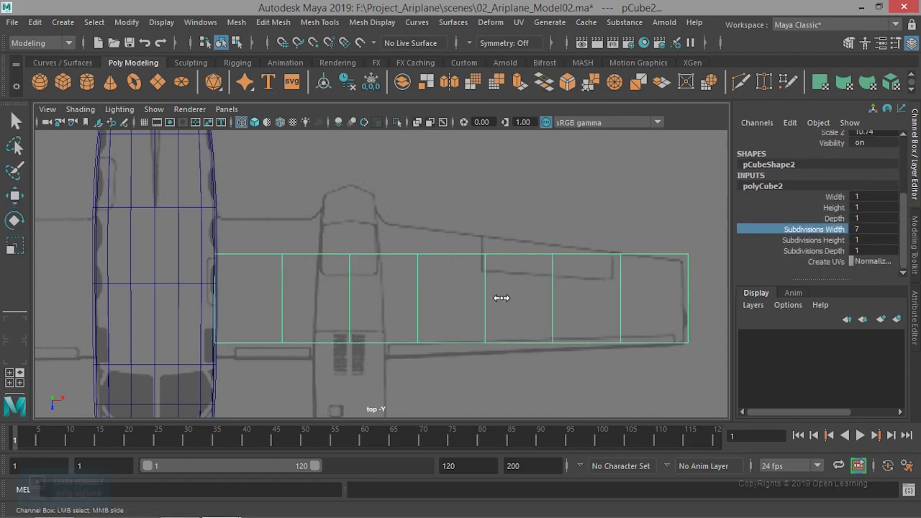
pyautogui.moveTo(501, 298); pyautogui.dragTo(498, 297, button='middle')
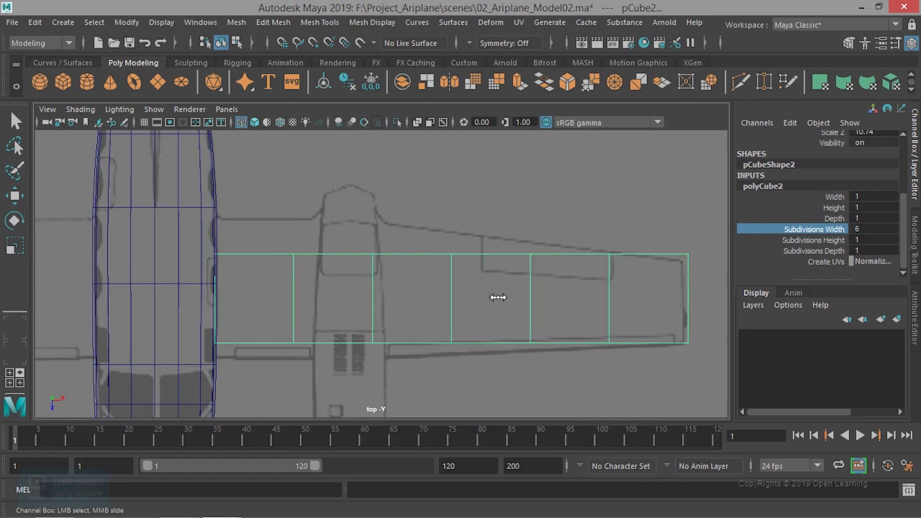
pyautogui.click(837, 242)
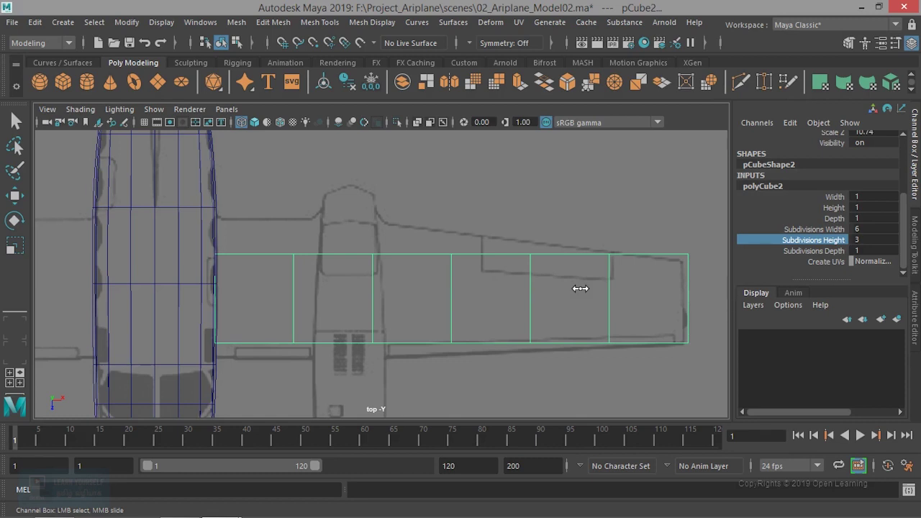
pyautogui.click(813, 251)
pyautogui.moveTo(395, 318); pyautogui.dragTo(404, 319, button='middle')
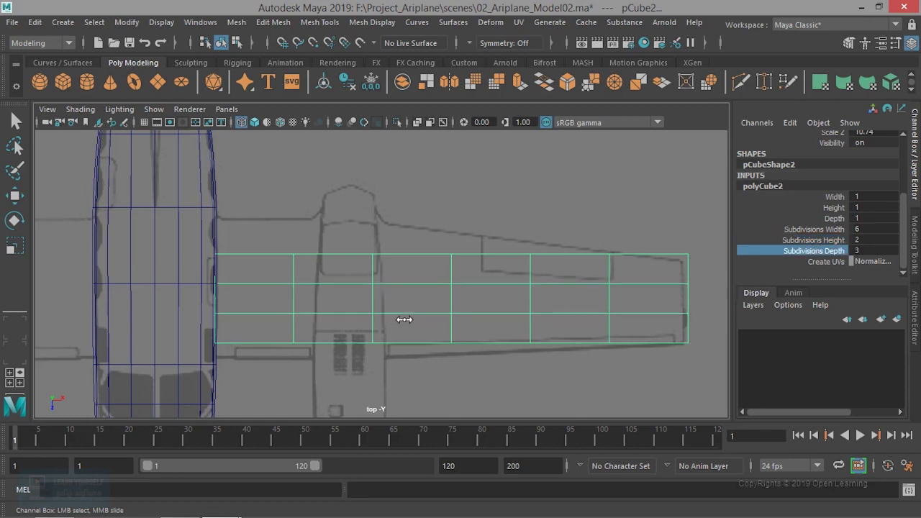
pyautogui.moveTo(404, 320); pyautogui.dragTo(408, 321, button='middle')
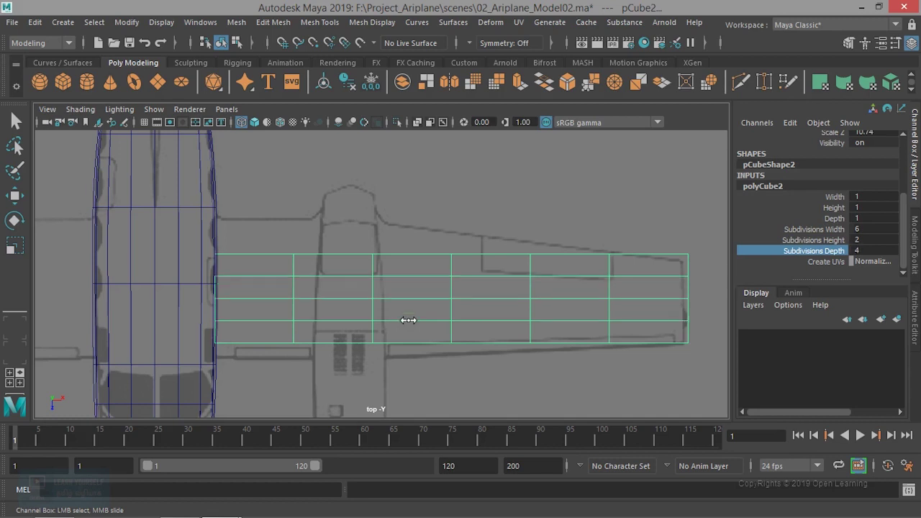
# Step: Maximize the perspective view and orbit it slightly
pyautogui.click(476, 362)
pyautogui.press('w')
pyautogui.press('space')
pyautogui.press('space')
pyautogui.moveTo(445, 285)
pyautogui.keyDown('alt'); pyautogui.mouseDown()
pyautogui.moveTo(436, 267)
pyautogui.moveTo(408, 263)
pyautogui.moveTo(423, 264)
pyautogui.mouseUp(); pyautogui.keyUp('alt')
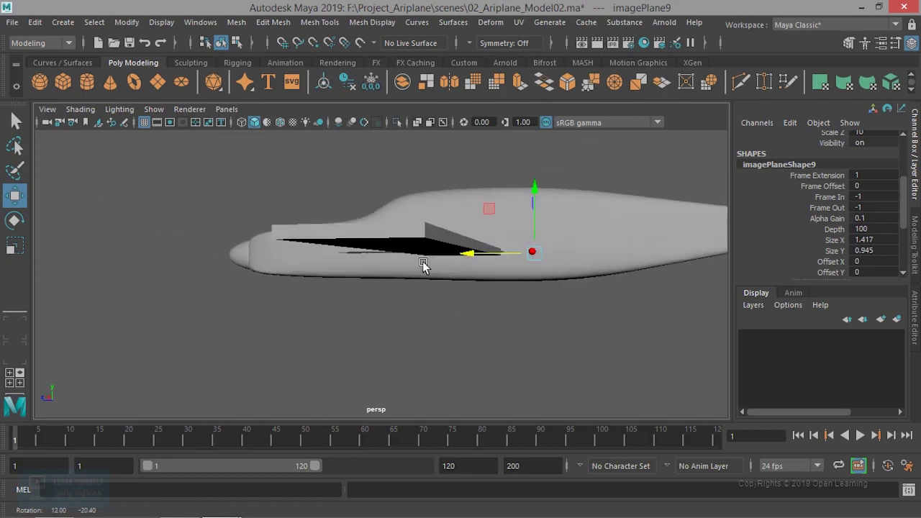
# Step: Select the wing slab, zoom in on the wing root and bring up its component marking menu
pyautogui.click(362, 240)
pyautogui.moveTo(372, 284)
pyautogui.keyDown('alt'); pyautogui.mouseDown()
pyautogui.moveTo(454, 304)
pyautogui.moveTo(468, 321)
pyautogui.mouseUp(); pyautogui.keyUp('alt')
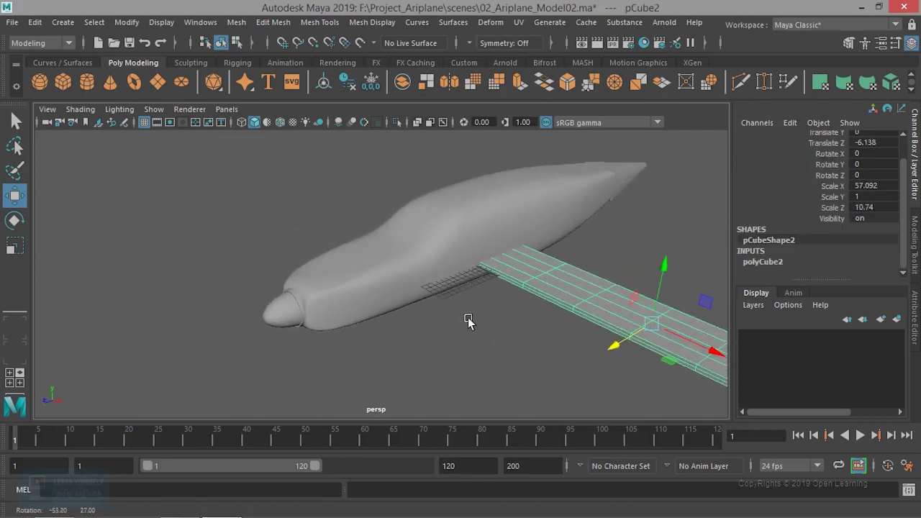
pyautogui.press('space')
pyautogui.press('space')
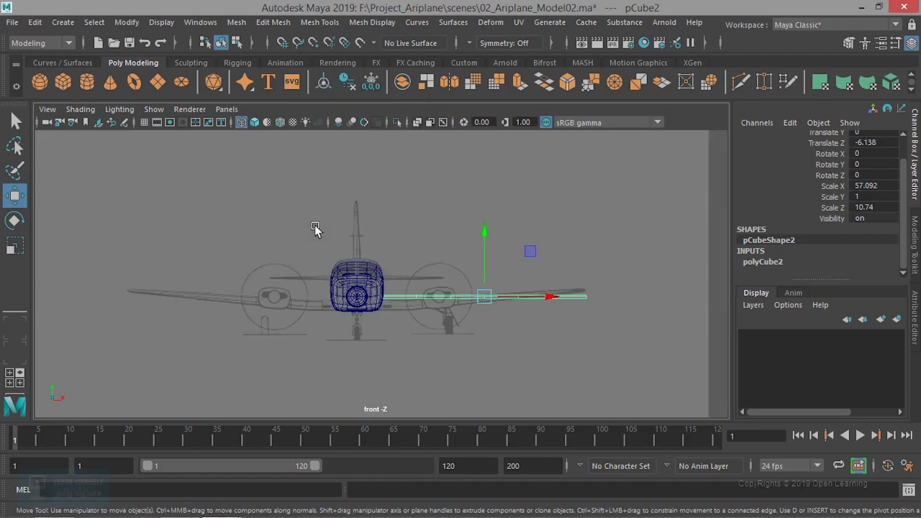
pyautogui.press('space')
pyautogui.press('space')
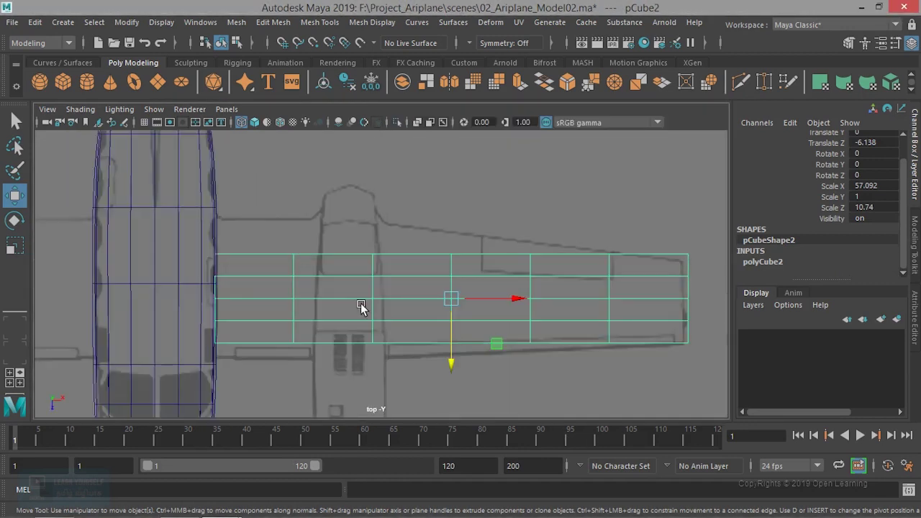
pyautogui.scroll(2, 353, 310)
pyautogui.scroll(2, 432, 342)
pyautogui.scroll(1, 393, 302)
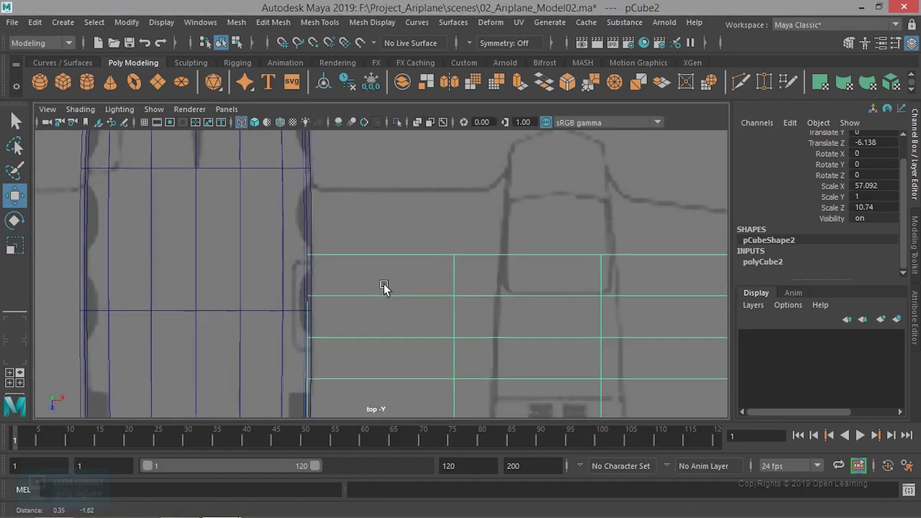
pyautogui.keyDown('alt'); pyautogui.moveTo(383, 287); pyautogui.dragTo(379, 273, button='middle'); pyautogui.keyUp('alt')
pyautogui.moveTo(373, 241); pyautogui.dragTo(309, 135, button='right')
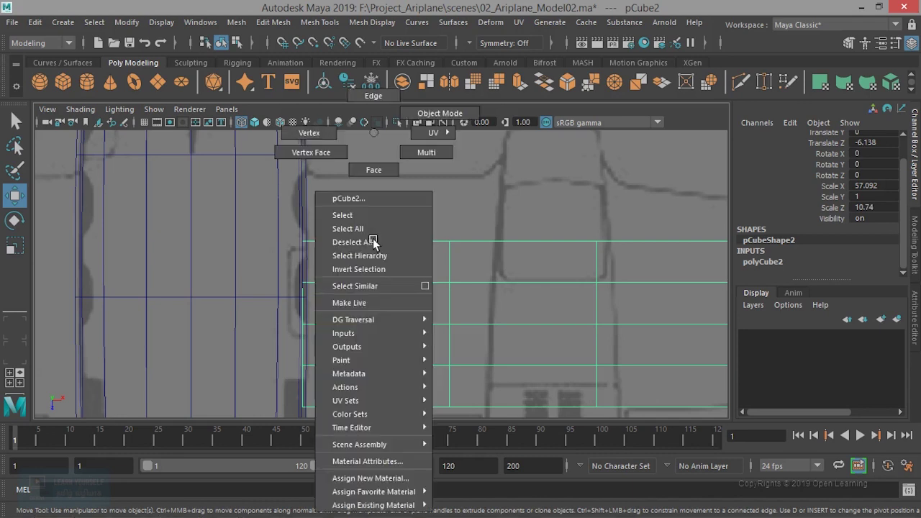
# Step: Enter vertex mode and raise the top row of wing vertices to taper the leading edge
pyautogui.moveTo(279, 214)
pyautogui.mouseDown()
pyautogui.moveTo(337, 262)
pyautogui.moveTo(508, 267)
pyautogui.mouseUp()
pyautogui.scroll(-2, 509, 267)
pyautogui.keyDown('alt'); pyautogui.moveTo(508, 267); pyautogui.dragTo(335, 287, button='middle'); pyautogui.keyUp('alt')
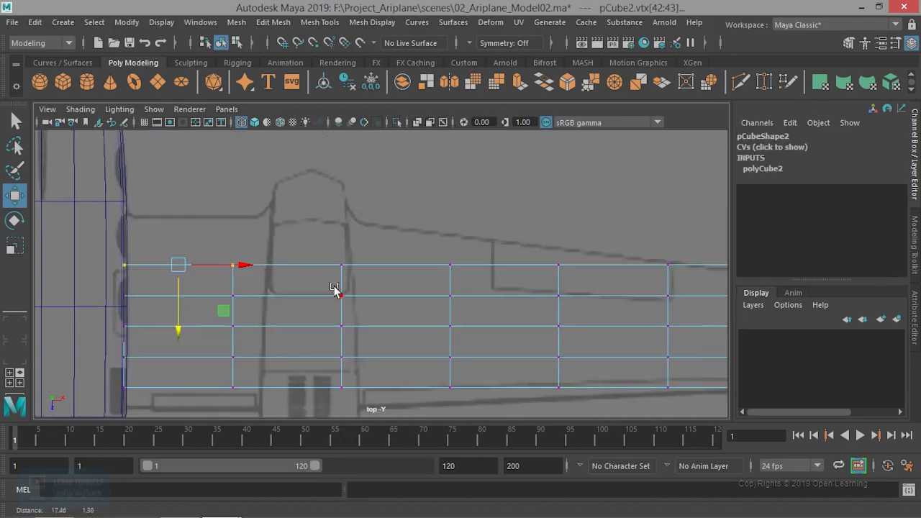
pyautogui.scroll(-2, 121, 239)
pyautogui.moveTo(126, 240)
pyautogui.mouseDown()
pyautogui.moveTo(201, 278)
pyautogui.moveTo(469, 278)
pyautogui.mouseUp()
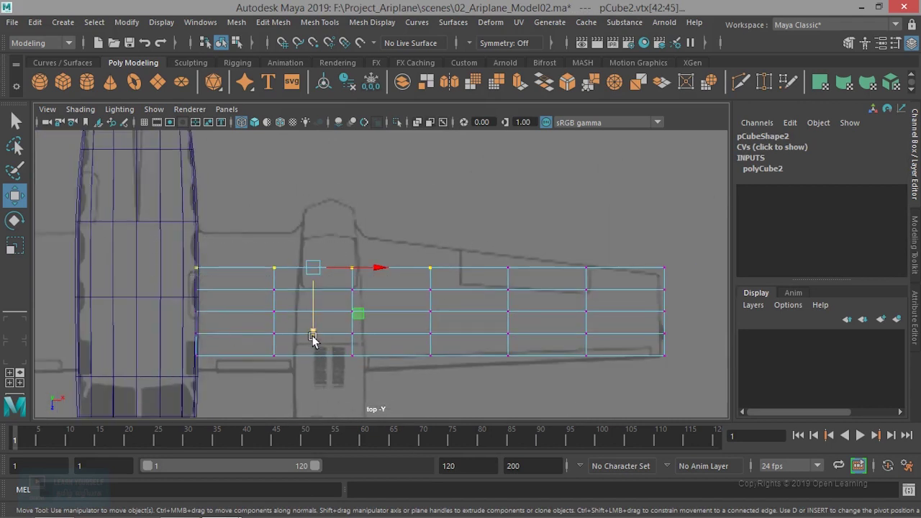
pyautogui.moveTo(313, 336); pyautogui.dragTo(316, 311)
# Step: Move the root-side top-row vertices and a single top-edge vertex up onto the outline
pyautogui.scroll(1, 315, 311)
pyautogui.scroll(1, 325, 319)
pyautogui.scroll(1, 376, 311)
pyautogui.moveTo(175, 223); pyautogui.dragTo(611, 345)
pyautogui.moveTo(394, 325); pyautogui.dragTo(398, 313)
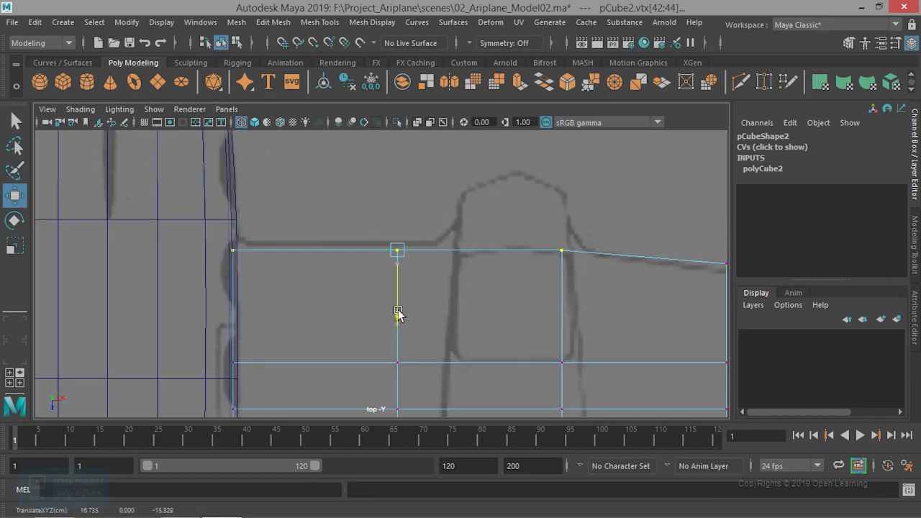
pyautogui.moveTo(192, 218)
pyautogui.mouseDown()
pyautogui.moveTo(258, 317)
pyautogui.moveTo(233, 316)
pyautogui.mouseUp()
pyautogui.moveTo(344, 223)
pyautogui.mouseDown()
pyautogui.moveTo(429, 304)
pyautogui.moveTo(397, 308)
pyautogui.mouseUp()
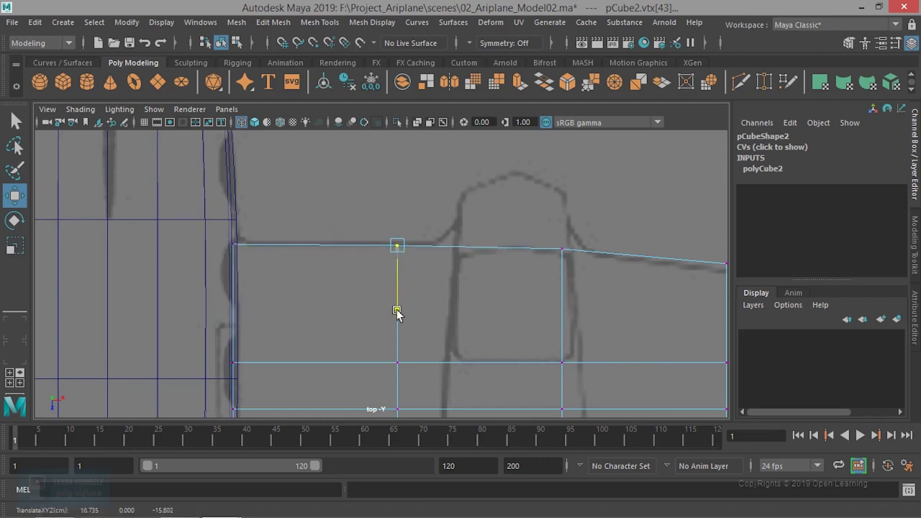
# Step: Nudge the remaining top-edge vertices onto the outline and pull the corner vertex to the tip
pyautogui.keyDown('alt'); pyautogui.moveTo(397, 312); pyautogui.dragTo(76, 278, button='middle'); pyautogui.keyUp('alt')
pyautogui.moveTo(379, 227); pyautogui.dragTo(442, 279)
pyautogui.moveTo(432, 316); pyautogui.dragTo(432, 304)
pyautogui.keyDown('alt'); pyautogui.moveTo(432, 305); pyautogui.dragTo(192, 339, button='middle'); pyautogui.keyUp('alt')
pyautogui.moveTo(184, 248); pyautogui.dragTo(216, 284)
pyautogui.moveTo(206, 335); pyautogui.dragTo(202, 329)
pyautogui.moveTo(345, 244); pyautogui.dragTo(397, 295)
pyautogui.moveTo(366, 268); pyautogui.dragTo(355, 285)
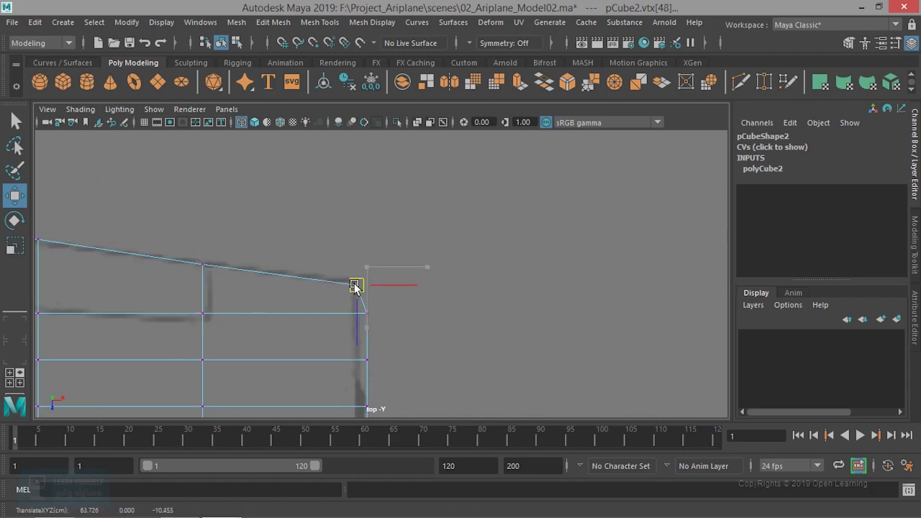
# Step: Line up the column of wing-tip vertices with the outline
pyautogui.keyDown('alt'); pyautogui.moveTo(397, 364); pyautogui.dragTo(396, 315, button='middle'); pyautogui.keyUp('alt')
pyautogui.moveTo(371, 183)
pyautogui.mouseDown()
pyautogui.moveTo(436, 331)
pyautogui.moveTo(436, 360)
pyautogui.mouseUp()
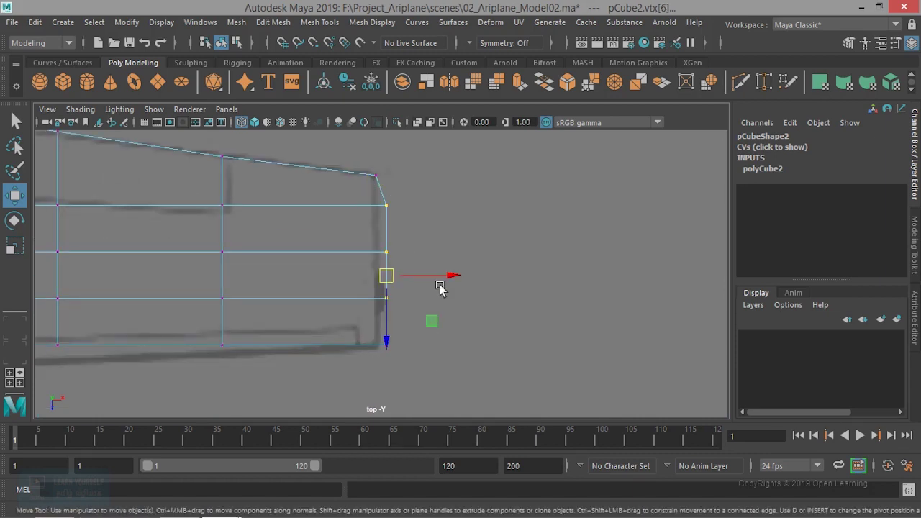
pyautogui.moveTo(451, 276); pyautogui.dragTo(439, 277)
pyautogui.scroll(2, 407, 298)
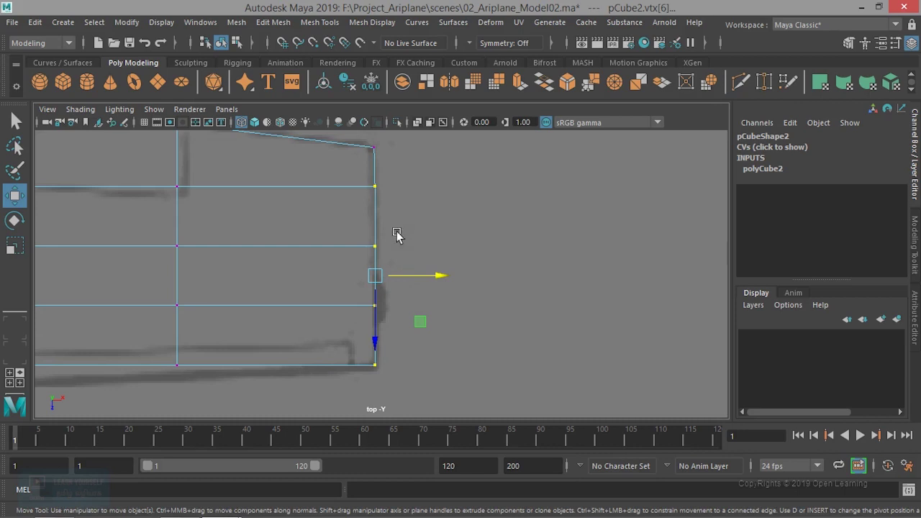
# Step: Reselect the wing box, return to vertex mode and align a tip-edge vertex with the outline
pyautogui.click(389, 209)
pyautogui.click(362, 189)
pyautogui.moveTo(344, 189); pyautogui.dragTo(282, 128, button='right')
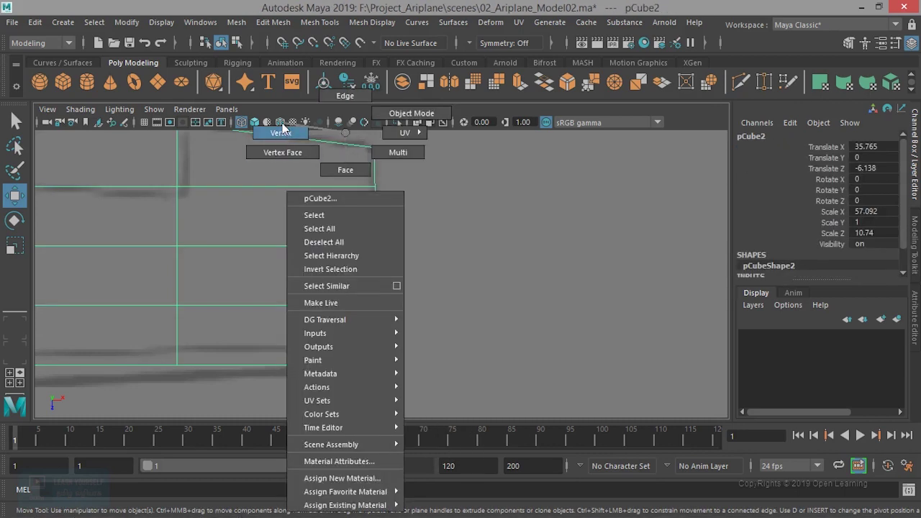
pyautogui.moveTo(364, 171)
pyautogui.mouseDown()
pyautogui.moveTo(435, 198)
pyautogui.moveTo(426, 191)
pyautogui.mouseUp()
pyautogui.moveTo(403, 231); pyautogui.dragTo(432, 259)
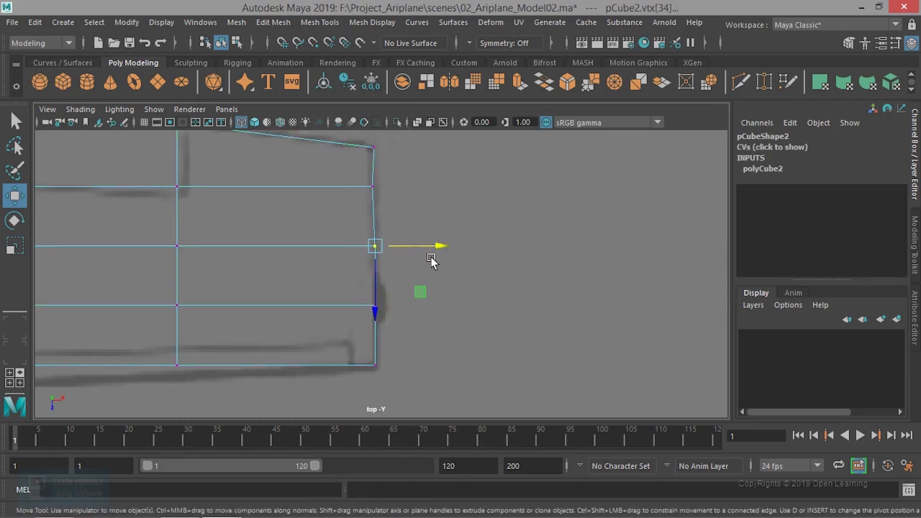
# Step: Lower the bottom row of vertices and pull a bottom vertex onto the slanted trailing edge
pyautogui.click(375, 364)
pyautogui.keyDown('alt'); pyautogui.moveTo(256, 275); pyautogui.dragTo(335, 359, button='middle'); pyautogui.keyUp('alt')
pyautogui.scroll(-5, 334, 360)
pyautogui.moveTo(115, 296)
pyautogui.mouseDown()
pyautogui.moveTo(416, 343)
pyautogui.moveTo(541, 347)
pyautogui.mouseUp()
pyautogui.moveTo(328, 367); pyautogui.dragTo(327, 372)
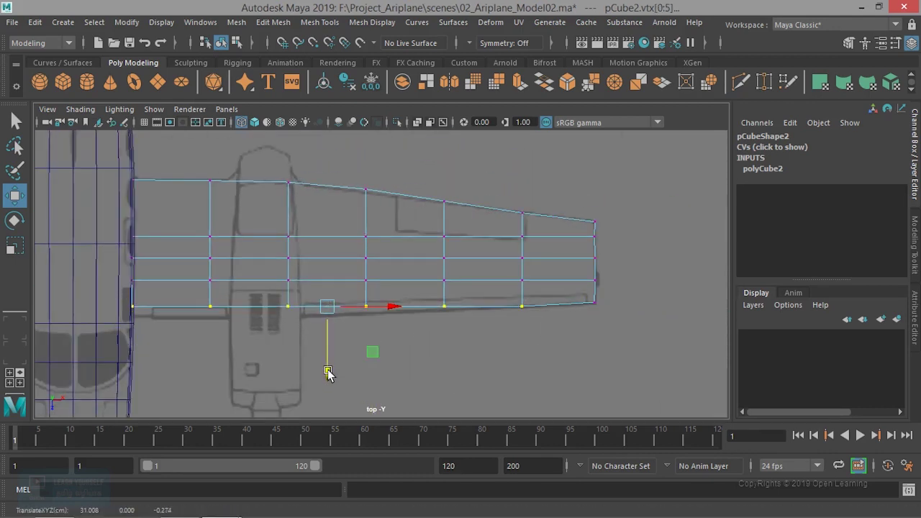
pyautogui.scroll(5, 328, 372)
pyautogui.click(484, 330)
pyautogui.click(356, 328)
pyautogui.moveTo(358, 381); pyautogui.dragTo(355, 391)
# Step: Lower the next bottom-edge vertices and the inner bottom corner onto the slanted trailing edge
pyautogui.keyDown('alt'); pyautogui.moveTo(356, 391); pyautogui.dragTo(586, 312, button='middle'); pyautogui.keyUp('alt')
pyautogui.click(429, 285)
pyautogui.moveTo(427, 345); pyautogui.dragTo(428, 360)
pyautogui.moveTo(278, 281); pyautogui.dragTo(335, 318)
pyautogui.moveTo(300, 357); pyautogui.dragTo(300, 373)
pyautogui.moveTo(154, 270)
pyautogui.mouseDown()
pyautogui.moveTo(207, 336)
pyautogui.moveTo(169, 363)
pyautogui.mouseUp()
pyautogui.scroll(-2, 180, 356)
pyautogui.keyDown('alt'); pyautogui.moveTo(195, 349); pyautogui.dragTo(148, 267, button='middle'); pyautogui.keyUp('alt')
# Step: Raise the inner vertex row so it follows the flap line
pyautogui.moveTo(148, 266); pyautogui.dragTo(502, 306)
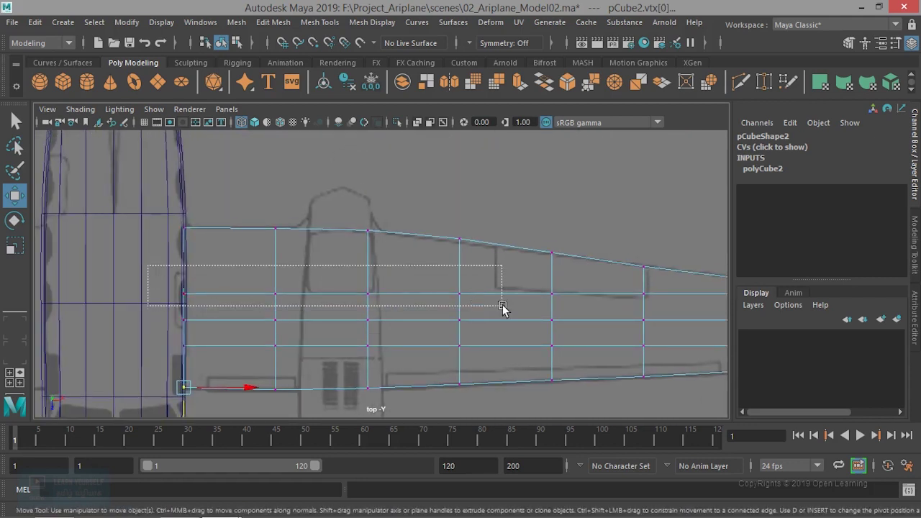
pyautogui.moveTo(324, 359); pyautogui.dragTo(324, 346)
pyautogui.moveTo(447, 268); pyautogui.dragTo(462, 311)
pyautogui.moveTo(177, 264); pyautogui.dragTo(272, 293)
pyautogui.moveTo(281, 352); pyautogui.dragTo(277, 339)
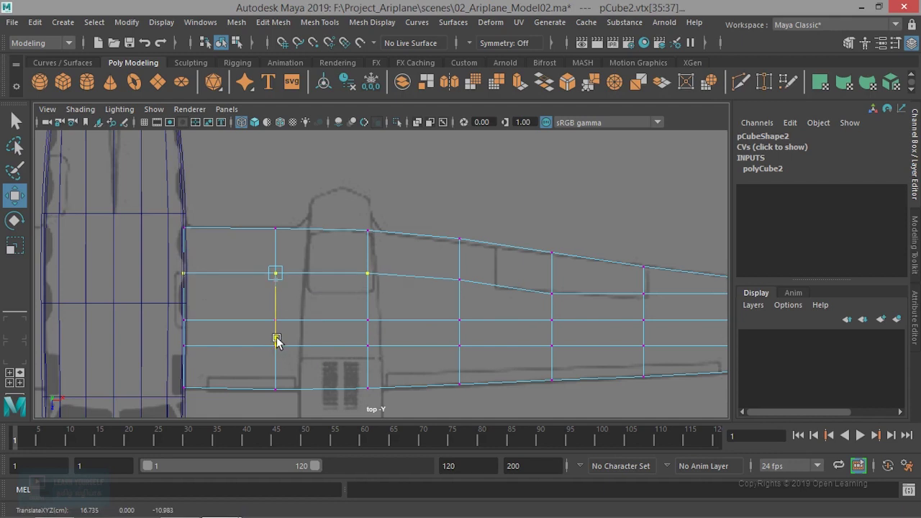
pyautogui.click(549, 293)
pyautogui.moveTo(551, 360); pyautogui.dragTo(555, 353)
# Step: Nudge each vertex of that loop, from the middle to both ends, up onto the flap line
pyautogui.press('f')
pyautogui.click(565, 290)
pyautogui.keyDown('alt'); pyautogui.moveTo(539, 353); pyautogui.dragTo(687, 353, button='middle'); pyautogui.keyUp('alt')
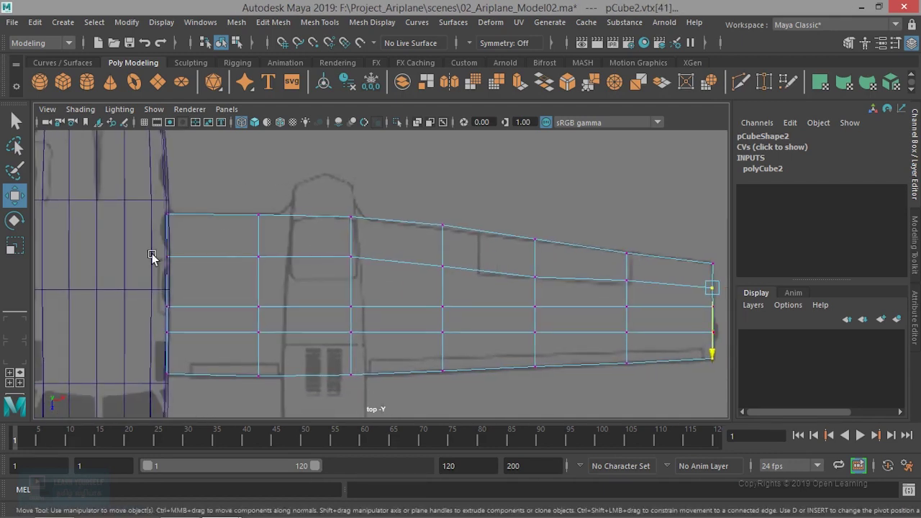
pyautogui.click(441, 266)
pyautogui.moveTo(443, 329); pyautogui.dragTo(442, 325)
pyautogui.click(258, 256)
pyautogui.moveTo(259, 316); pyautogui.dragTo(259, 313)
pyautogui.click(168, 257)
pyautogui.moveTo(168, 316); pyautogui.dragTo(168, 312)
pyautogui.click(535, 277)
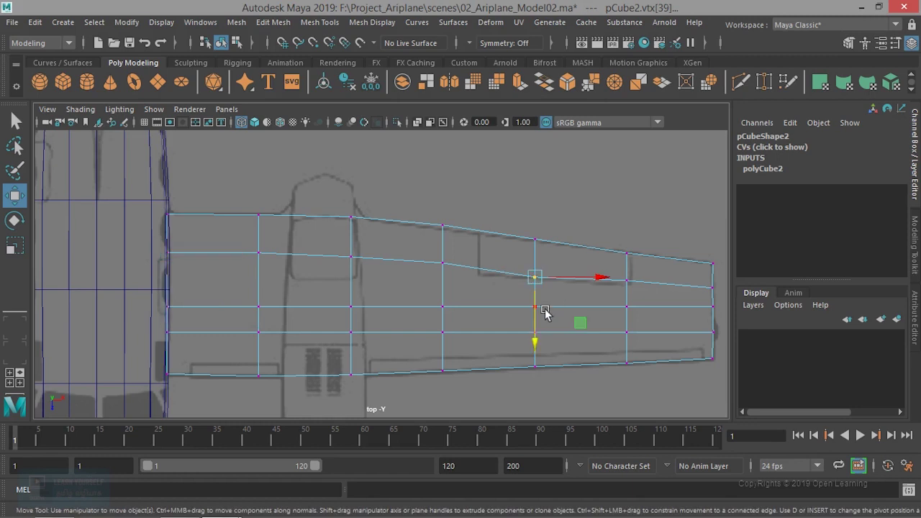
pyautogui.moveTo(535, 343); pyautogui.dragTo(535, 339)
# Step: Raise the middle vertex row and its inner vertices to follow the flap line
pyautogui.moveTo(139, 286); pyautogui.dragTo(461, 319)
pyautogui.moveTo(304, 371); pyautogui.dragTo(304, 358)
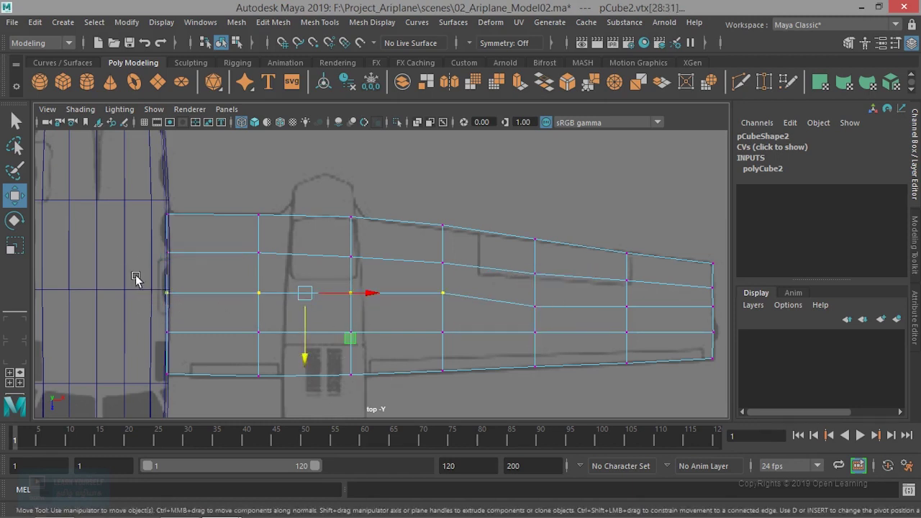
pyautogui.moveTo(125, 274); pyautogui.dragTo(288, 323)
pyautogui.moveTo(214, 359); pyautogui.dragTo(216, 352)
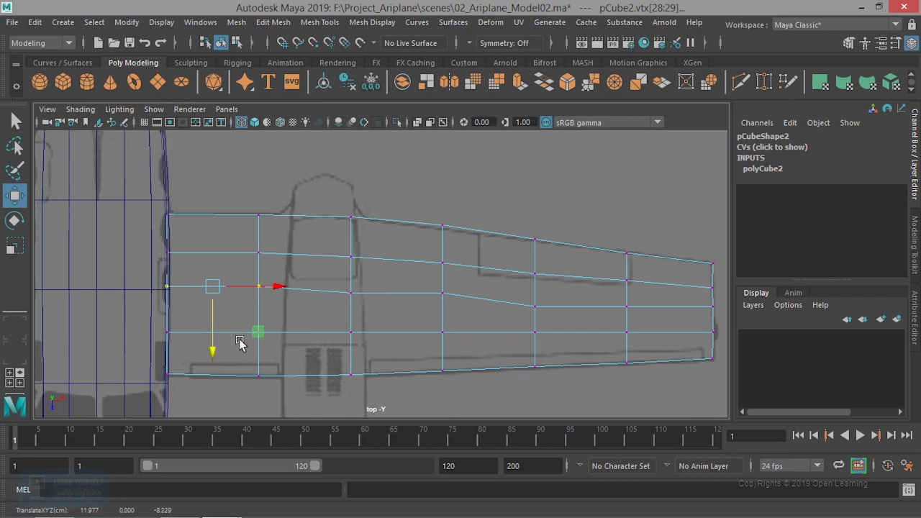
pyautogui.moveTo(335, 284); pyautogui.dragTo(360, 301)
pyautogui.moveTo(350, 342); pyautogui.dragTo(349, 338)
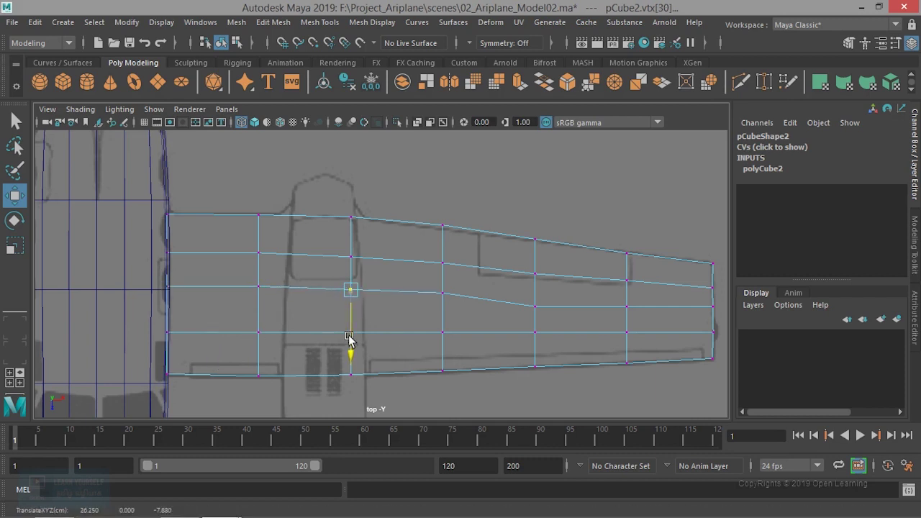
pyautogui.moveTo(520, 298)
pyautogui.mouseDown()
pyautogui.moveTo(555, 333)
pyautogui.moveTo(535, 342)
pyautogui.mouseUp()
pyautogui.keyDown('alt'); pyautogui.moveTo(535, 342); pyautogui.dragTo(554, 290, button='middle'); pyautogui.keyUp('alt')
pyautogui.moveTo(144, 260); pyautogui.dragTo(469, 301)
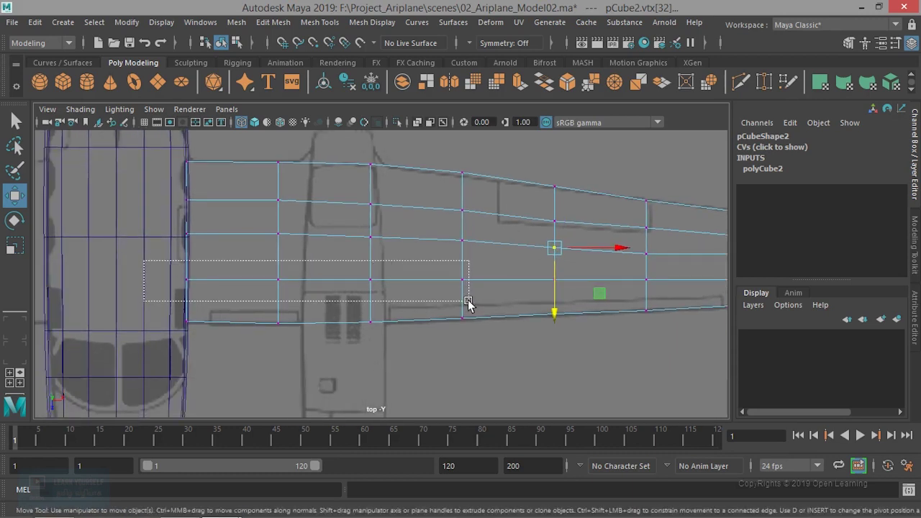
# Step: Clear the vertex selection and reselect the whole pCube2 wing box
pyautogui.click(497, 376)
pyautogui.keyDown('alt'); pyautogui.moveTo(555, 361); pyautogui.dragTo(374, 391, button='middle'); pyautogui.keyUp('alt')
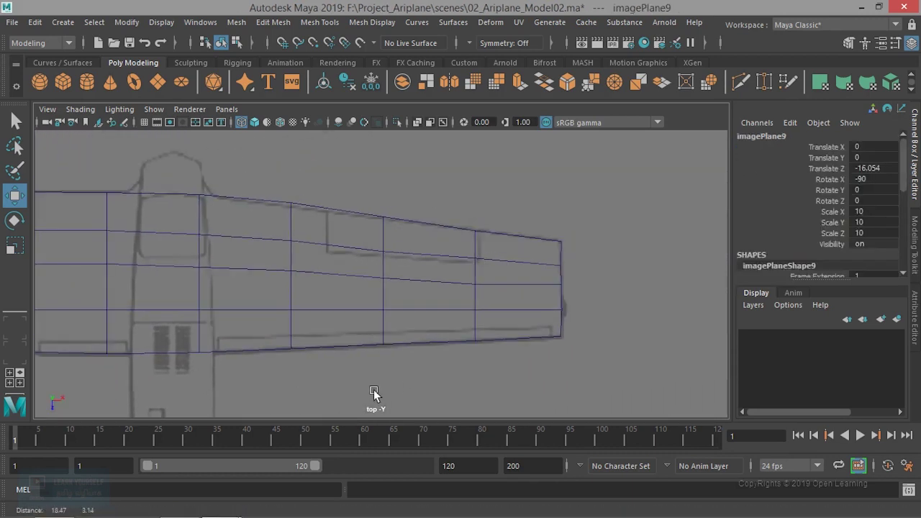
pyautogui.click(488, 306)
pyautogui.keyDown('alt'); pyautogui.moveTo(488, 306); pyautogui.dragTo(639, 384, button='middle'); pyautogui.keyUp('alt')
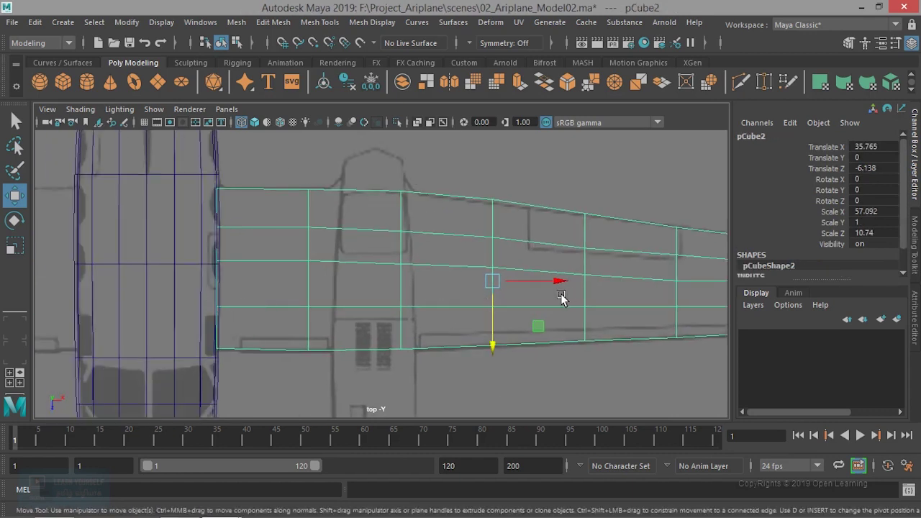
# Step: Maximize the perspective view, smooth-preview the wing and select the wing box
pyautogui.press('space')
pyautogui.press('space')
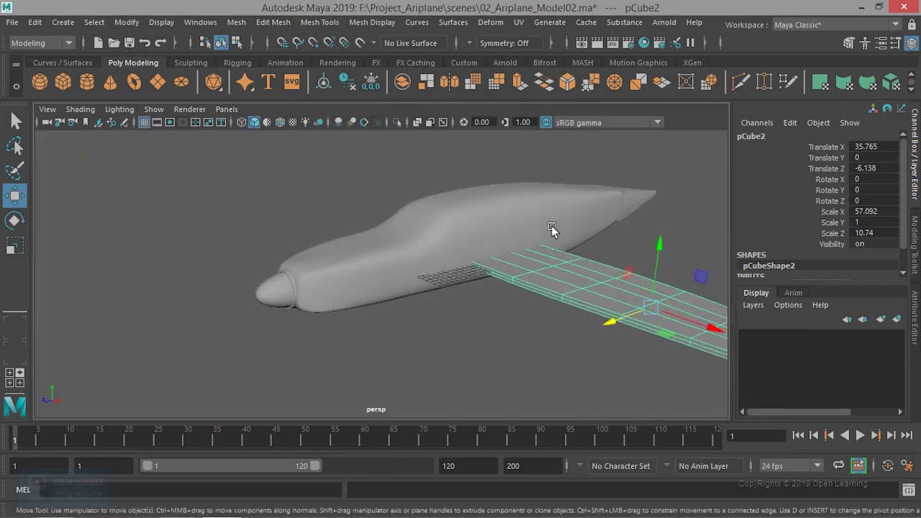
pyautogui.press('3')
pyautogui.moveTo(631, 235)
pyautogui.keyDown('alt'); pyautogui.mouseDown()
pyautogui.moveTo(621, 298)
pyautogui.moveTo(341, 325)
pyautogui.moveTo(382, 309)
pyautogui.moveTo(359, 258)
pyautogui.moveTo(463, 309)
pyautogui.moveTo(426, 251)
pyautogui.moveTo(415, 282)
pyautogui.moveTo(403, 249)
pyautogui.moveTo(401, 295)
pyautogui.mouseUp(); pyautogui.keyUp('alt')
pyautogui.click(359, 257)
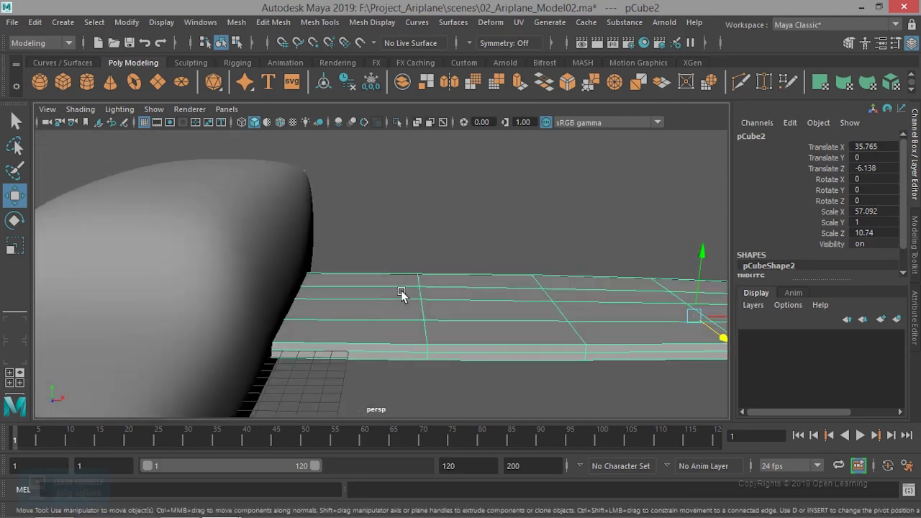
# Step: In wireframe, switch the wing to face mode and check the faces at the wing root
pyautogui.press('4')
pyautogui.rightClick(425, 309)
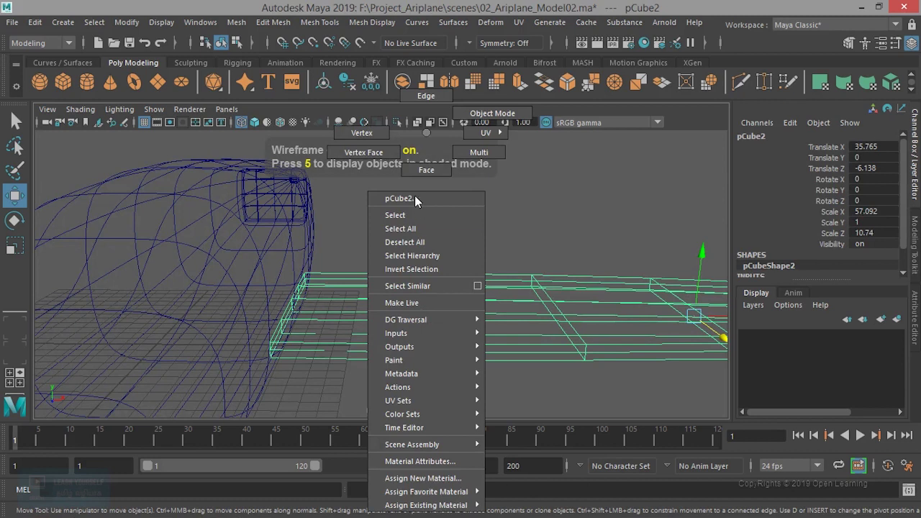
pyautogui.click(405, 170)
pyautogui.moveTo(374, 274)
pyautogui.keyDown('alt'); pyautogui.mouseDown()
pyautogui.moveTo(398, 316)
pyautogui.moveTo(391, 312)
pyautogui.mouseUp(); pyautogui.keyUp('alt')
pyautogui.moveTo(259, 241); pyautogui.dragTo(318, 331)
pyautogui.moveTo(397, 258)
pyautogui.mouseDown()
pyautogui.moveTo(411, 379)
pyautogui.moveTo(293, 364)
pyautogui.mouseUp()
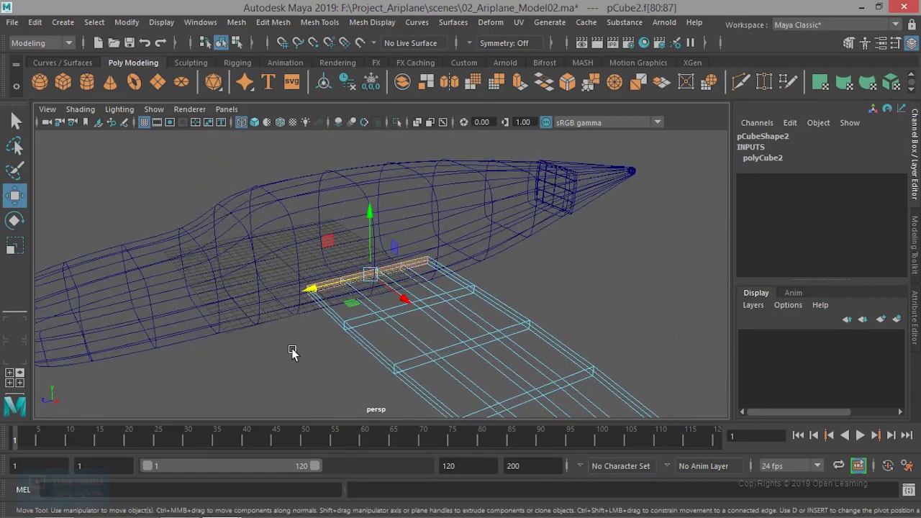
pyautogui.click(316, 302)
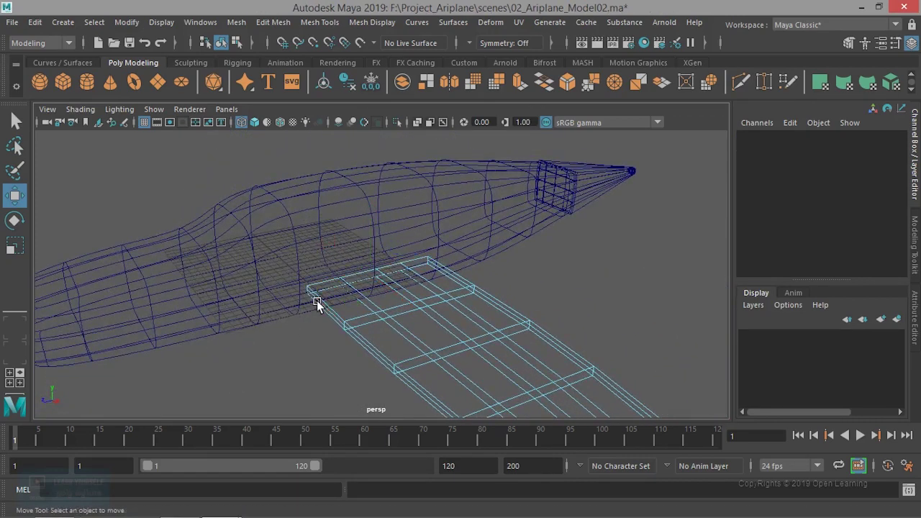
# Step: Return the wing to object mode with smooth preview and clear the selection
pyautogui.keyDown('alt'); pyautogui.moveTo(323, 335); pyautogui.dragTo(386, 332); pyautogui.keyUp('alt')
pyautogui.rightClick(453, 310)
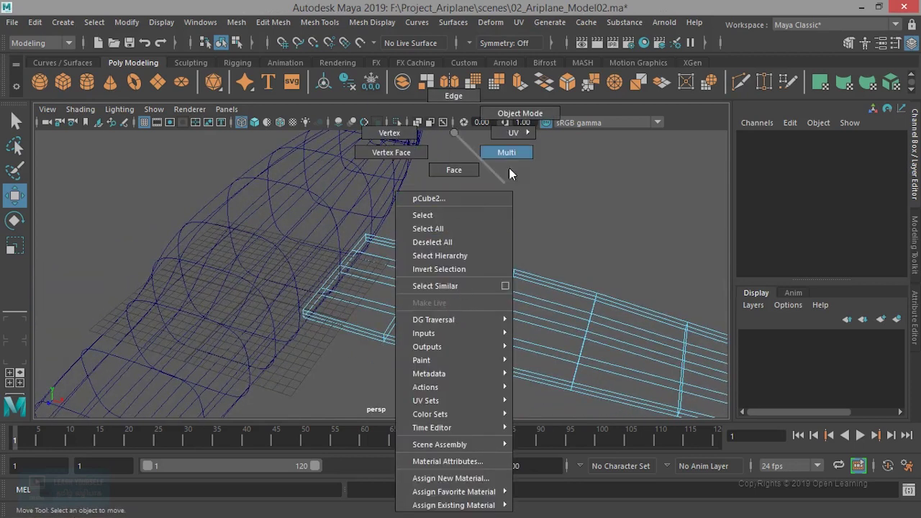
pyautogui.click(522, 114)
pyautogui.press('3')
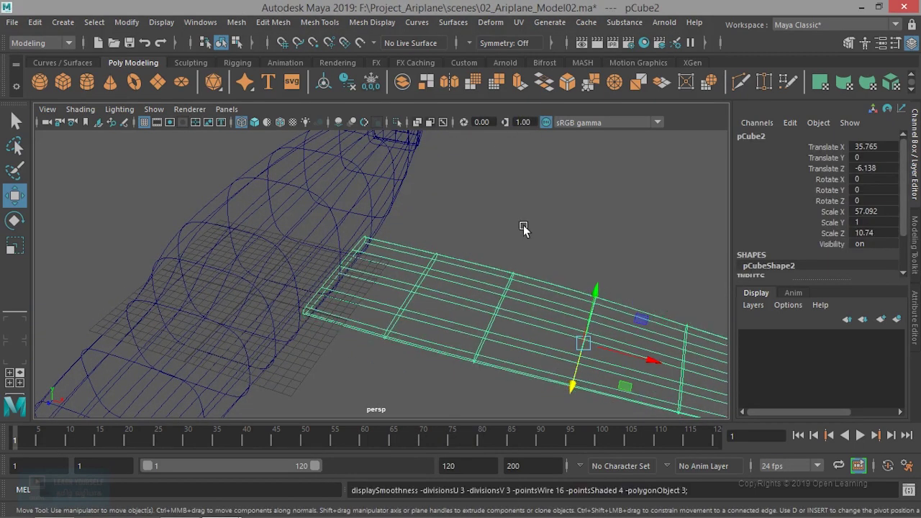
pyautogui.click(524, 224)
# Step: Smooth-preview the fuselage in shaded mode, select the wing, and return to four views
pyautogui.press('3')
pyautogui.press('5')
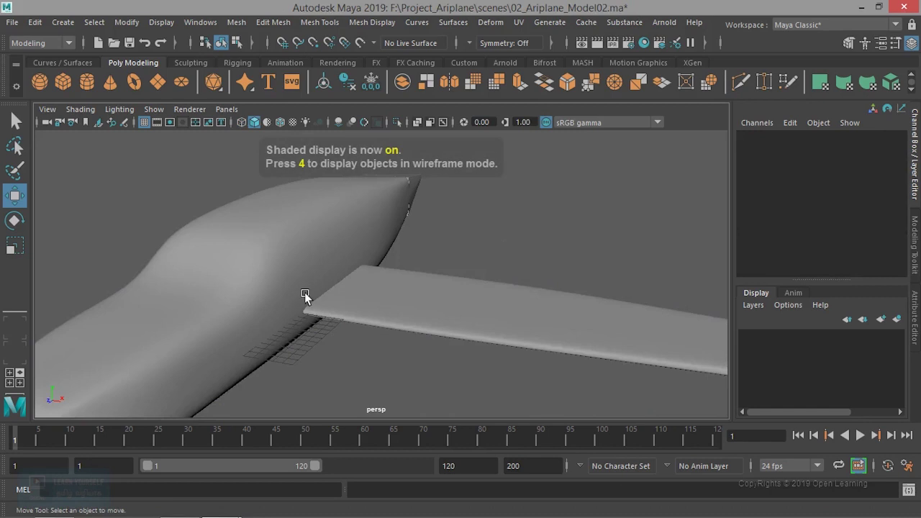
pyautogui.keyDown('alt'); pyautogui.moveTo(306, 298); pyautogui.dragTo(268, 281); pyautogui.keyUp('alt')
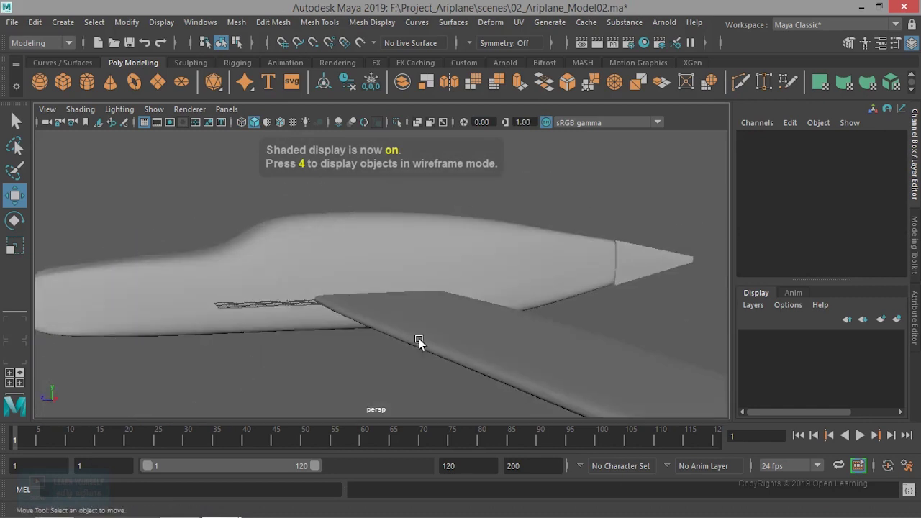
pyautogui.click(419, 339)
pyautogui.press('space')
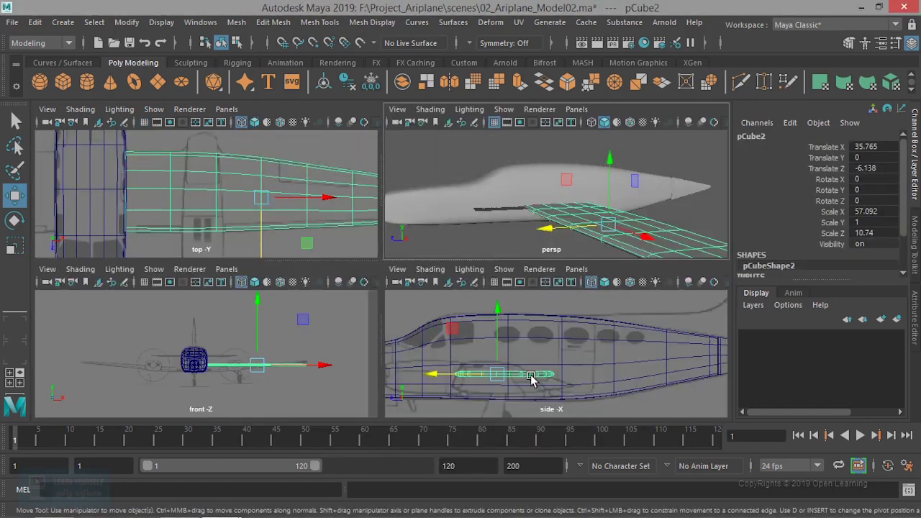
# Step: Maximize the front view on the wing and lower pCube2 slightly in Y
pyautogui.press('space')
pyautogui.scroll(2, 360, 319)
pyautogui.keyDown('alt'); pyautogui.moveTo(230, 264); pyautogui.dragTo(403, 237, button='middle'); pyautogui.keyUp('alt')
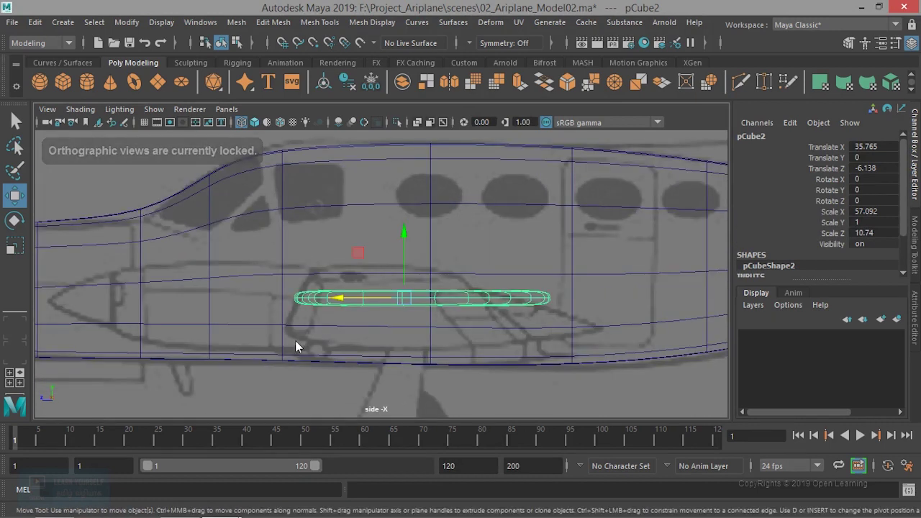
pyautogui.press('space')
pyautogui.press('space')
pyautogui.scroll(2, 280, 370)
pyautogui.scroll(2, 439, 387)
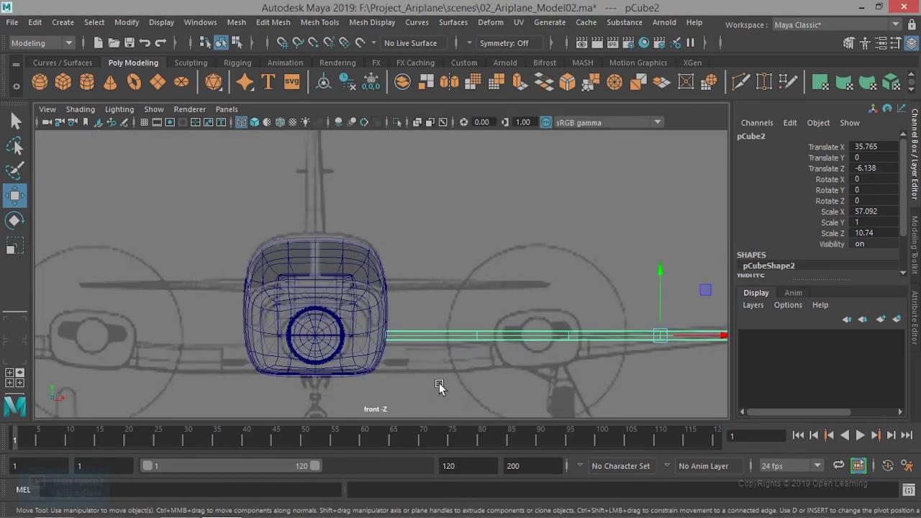
pyautogui.keyDown('alt'); pyautogui.moveTo(439, 386); pyautogui.dragTo(260, 330, button='middle'); pyautogui.keyUp('alt')
pyautogui.moveTo(480, 225); pyautogui.dragTo(475, 236)
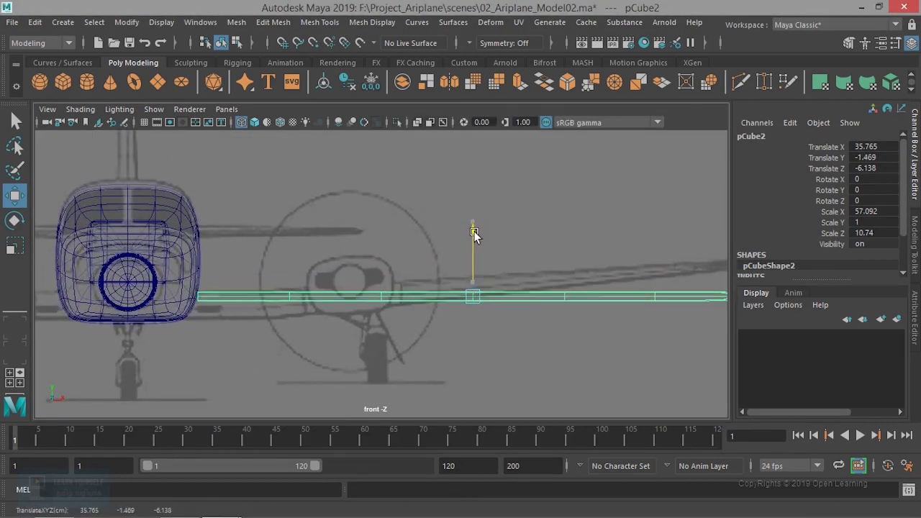
# Step: In vertex mode, raise the wing-tip vertex column and the next column inward
pyautogui.moveTo(488, 315)
pyautogui.keyDown('alt'); pyautogui.mouseDown(button='middle')
pyautogui.moveTo(257, 314)
pyautogui.moveTo(313, 333)
pyautogui.mouseUp(button='middle'); pyautogui.keyUp('alt')
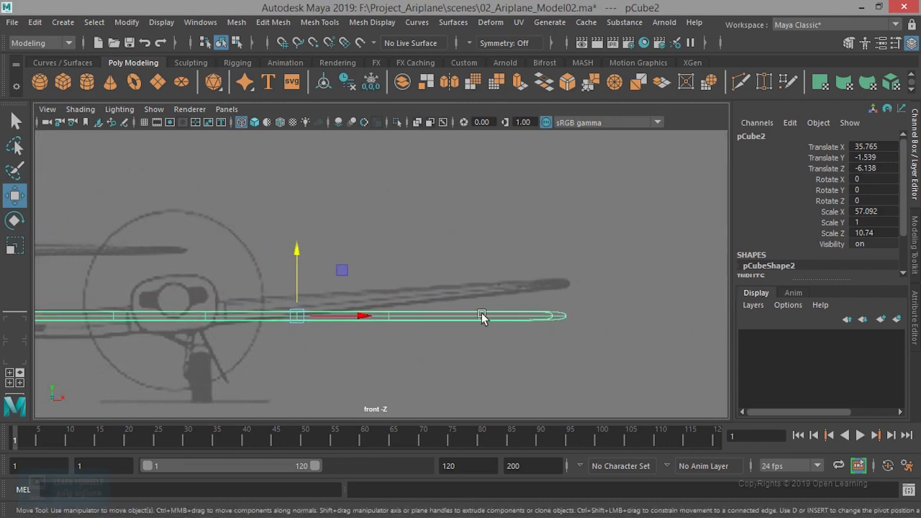
pyautogui.moveTo(483, 319); pyautogui.dragTo(419, 192, button='right')
pyautogui.moveTo(539, 291); pyautogui.dragTo(597, 362)
pyautogui.moveTo(560, 252); pyautogui.dragTo(566, 223)
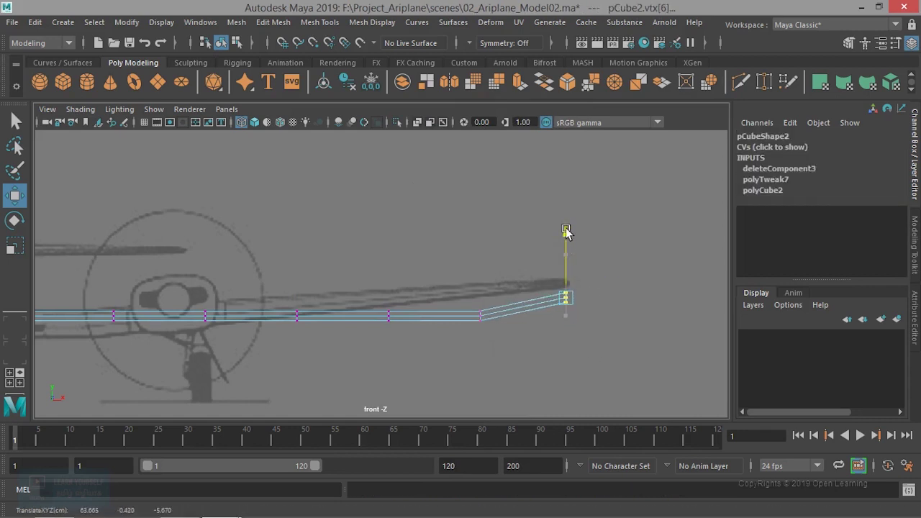
pyautogui.moveTo(459, 272); pyautogui.dragTo(494, 353)
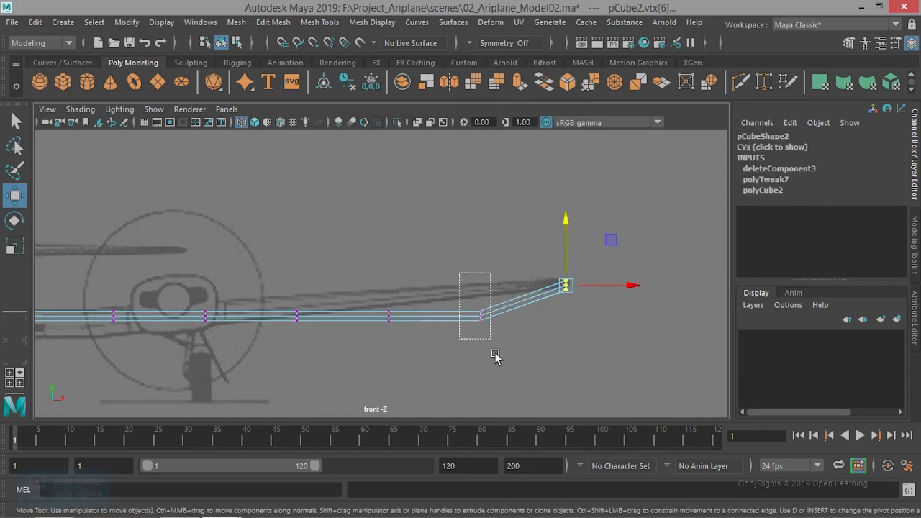
pyautogui.moveTo(480, 250); pyautogui.dragTo(480, 225)
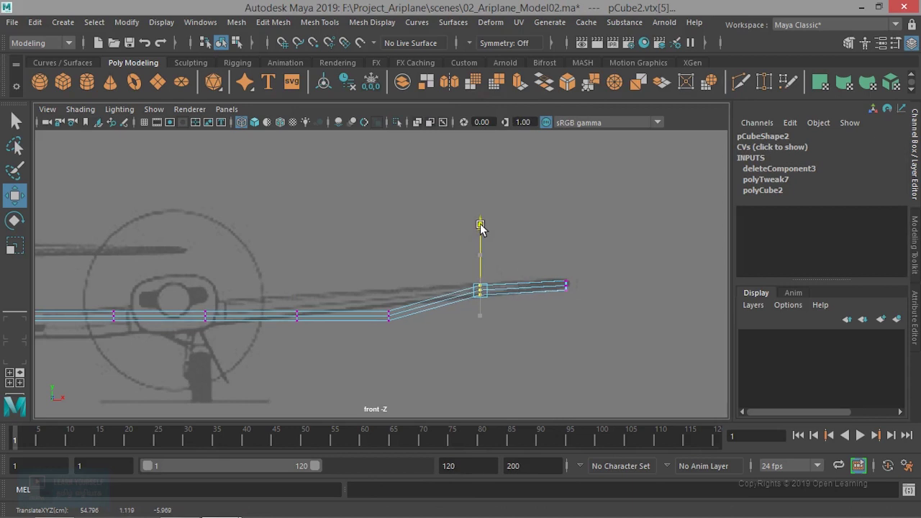
# Step: Lift the next two inner vertex columns to continue the upward bend
pyautogui.keyDown('alt'); pyautogui.moveTo(430, 298); pyautogui.dragTo(557, 280, button='middle'); pyautogui.keyUp('alt')
pyautogui.moveTo(554, 349); pyautogui.dragTo(555, 350)
pyautogui.moveTo(516, 248); pyautogui.dragTo(516, 229)
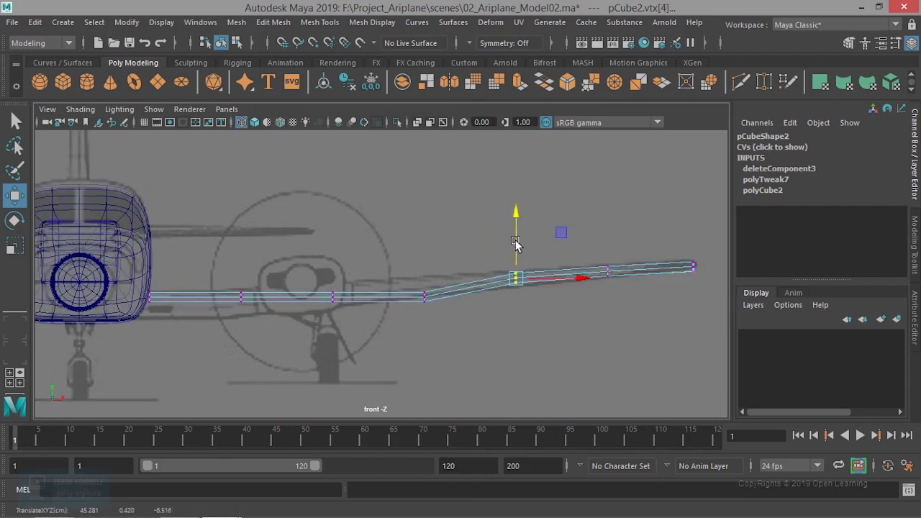
pyautogui.scroll(2, 453, 339)
pyautogui.click(499, 311)
pyautogui.moveTo(484, 277); pyautogui.dragTo(487, 263)
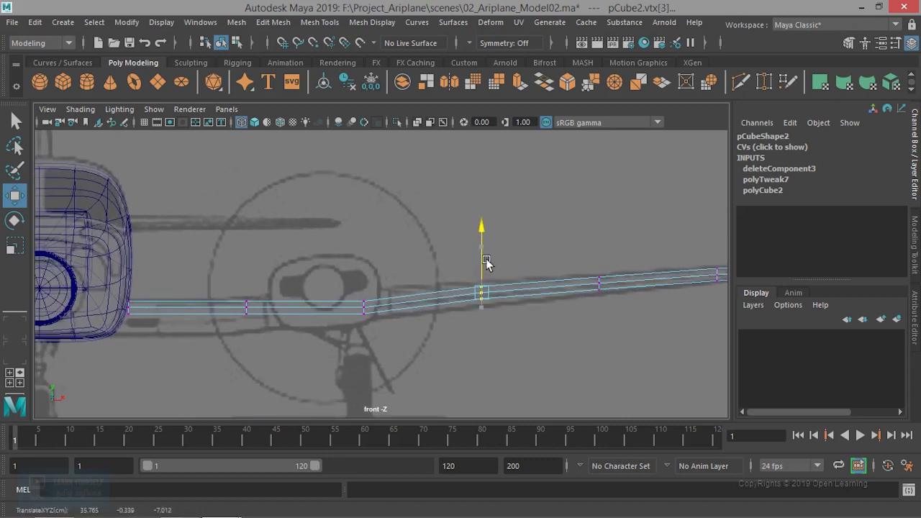
# Step: Scale the outer vertex columns up in Y to thicken the wing inward
pyautogui.press('r')
pyautogui.keyDown('alt'); pyautogui.moveTo(487, 263); pyautogui.dragTo(448, 266, button='middle'); pyautogui.keyUp('alt')
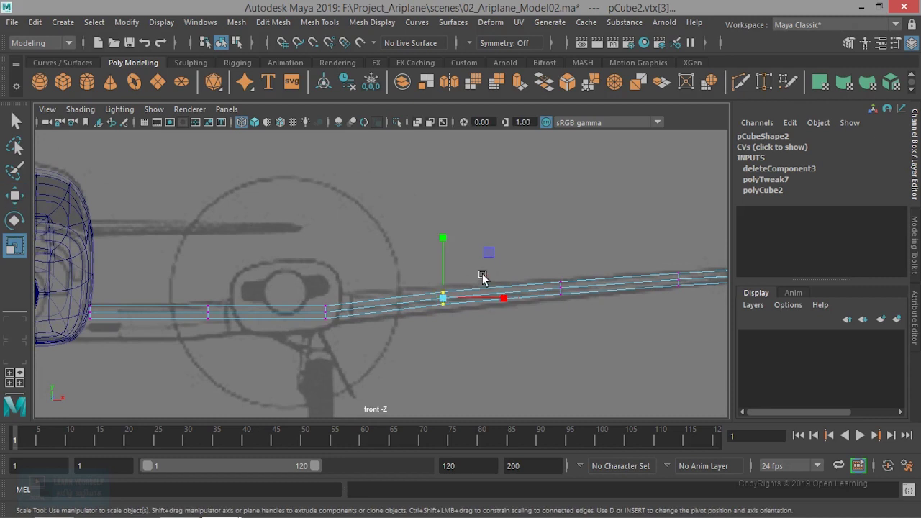
pyautogui.moveTo(446, 236); pyautogui.dragTo(443, 230)
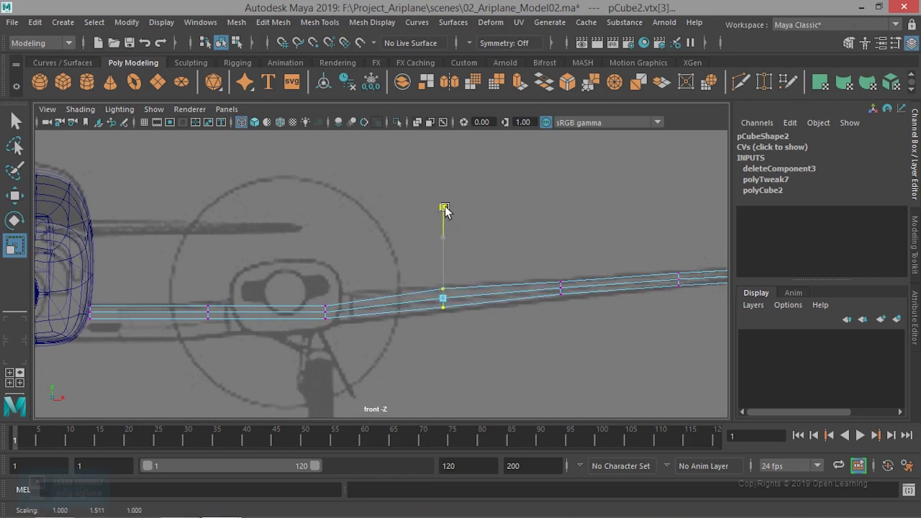
pyautogui.keyDown('alt'); pyautogui.moveTo(483, 292); pyautogui.dragTo(519, 324, button='middle'); pyautogui.keyUp('alt')
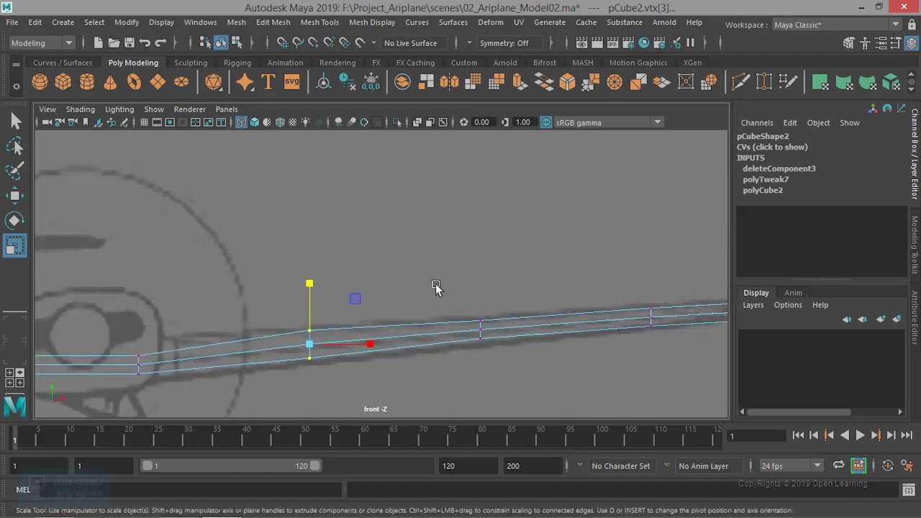
pyautogui.moveTo(481, 268); pyautogui.dragTo(482, 260)
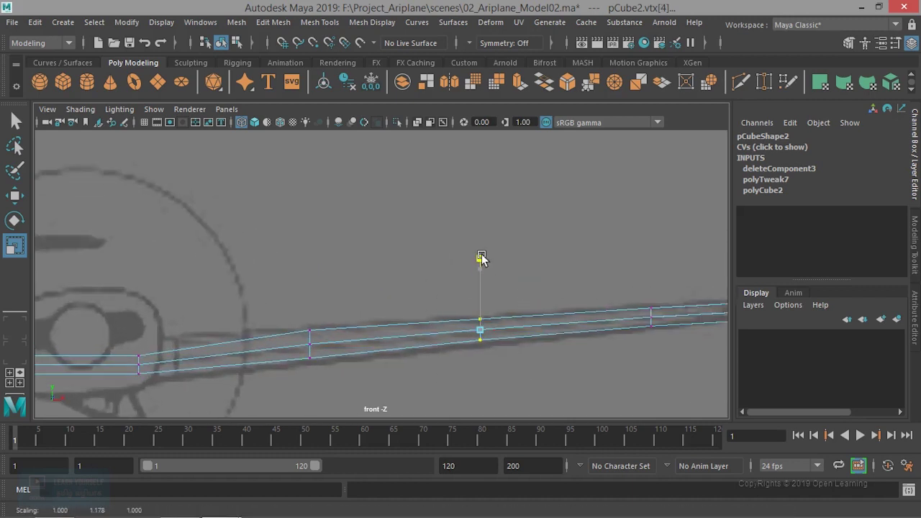
pyautogui.keyDown('alt'); pyautogui.moveTo(480, 317); pyautogui.dragTo(596, 339, button='middle'); pyautogui.keyUp('alt')
pyautogui.moveTo(336, 281); pyautogui.dragTo(367, 381)
pyautogui.moveTo(338, 258); pyautogui.dragTo(349, 193)
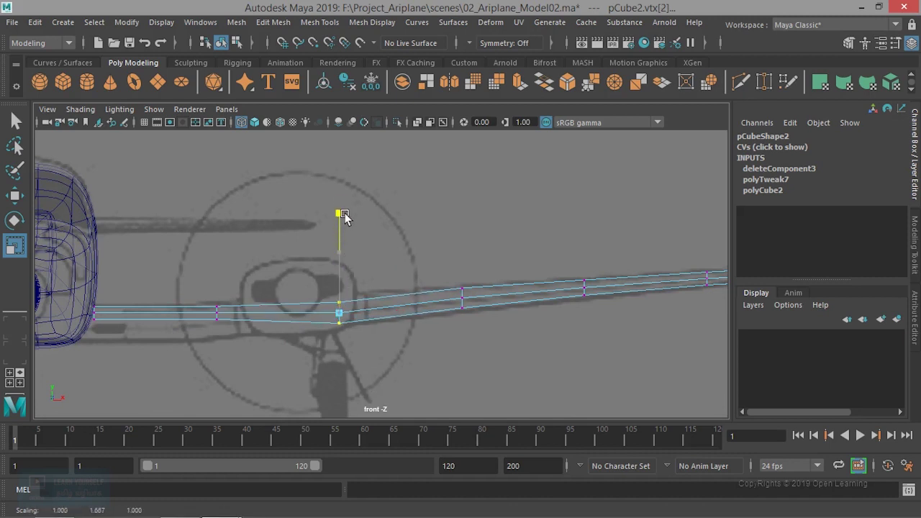
# Step: Reposition that column with Move, then scale the column near the root taller
pyautogui.press('w')
pyautogui.moveTo(341, 268); pyautogui.dragTo(339, 262)
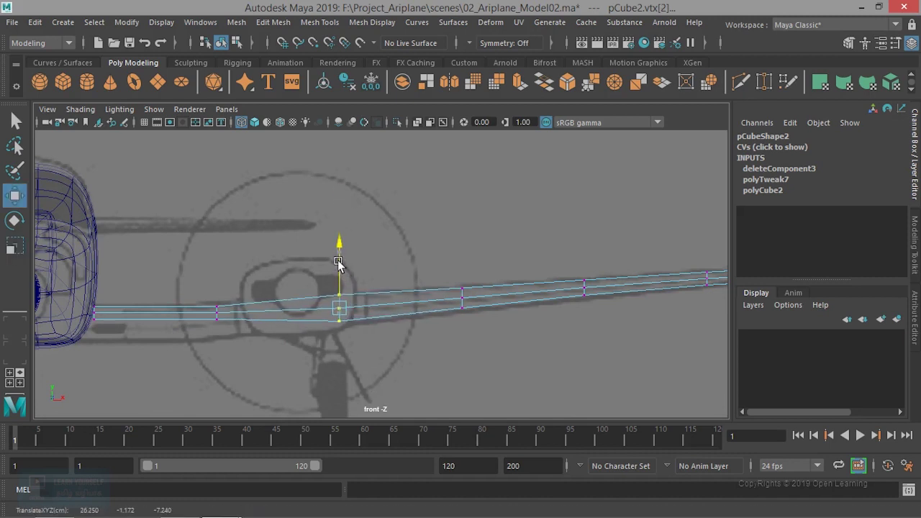
pyautogui.moveTo(338, 261); pyautogui.dragTo(336, 231)
pyautogui.press('r')
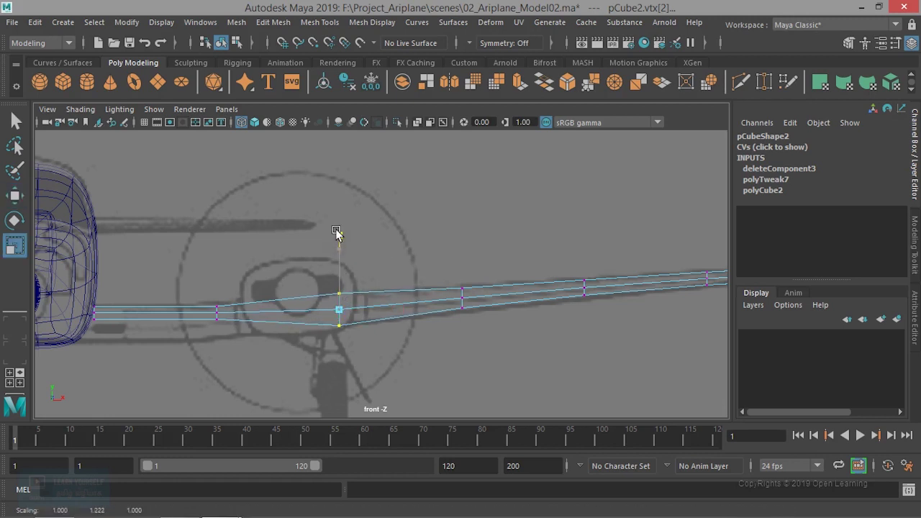
pyautogui.keyDown('alt'); pyautogui.moveTo(347, 365); pyautogui.dragTo(475, 358, button='middle'); pyautogui.keyUp('alt')
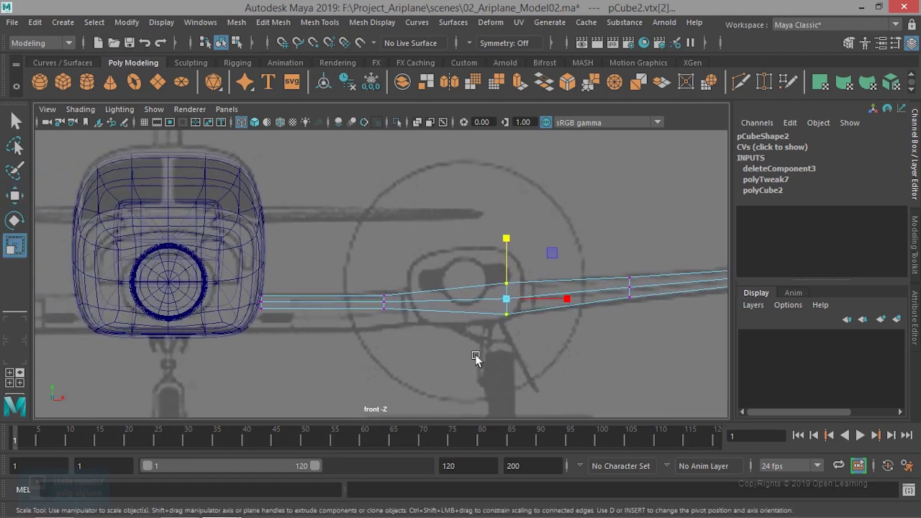
pyautogui.moveTo(436, 367); pyautogui.dragTo(440, 387)
pyautogui.moveTo(384, 246); pyautogui.dragTo(388, 162)
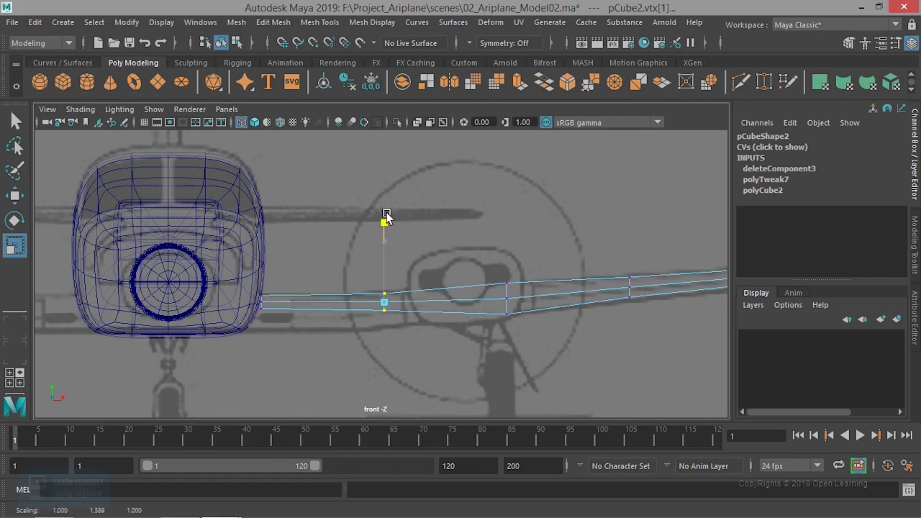
# Step: Lower that column slightly, then scale the root vertex column taller and lower it
pyautogui.press('w')
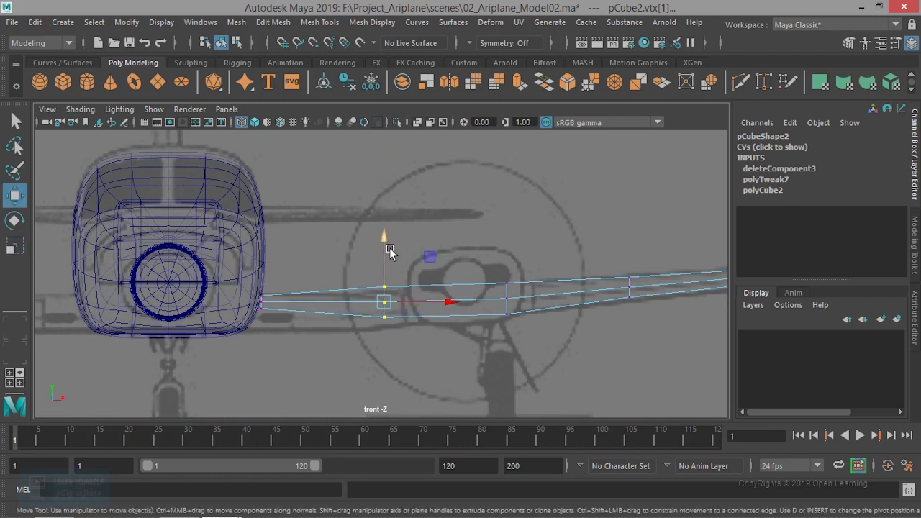
pyautogui.moveTo(385, 234); pyautogui.dragTo(383, 243)
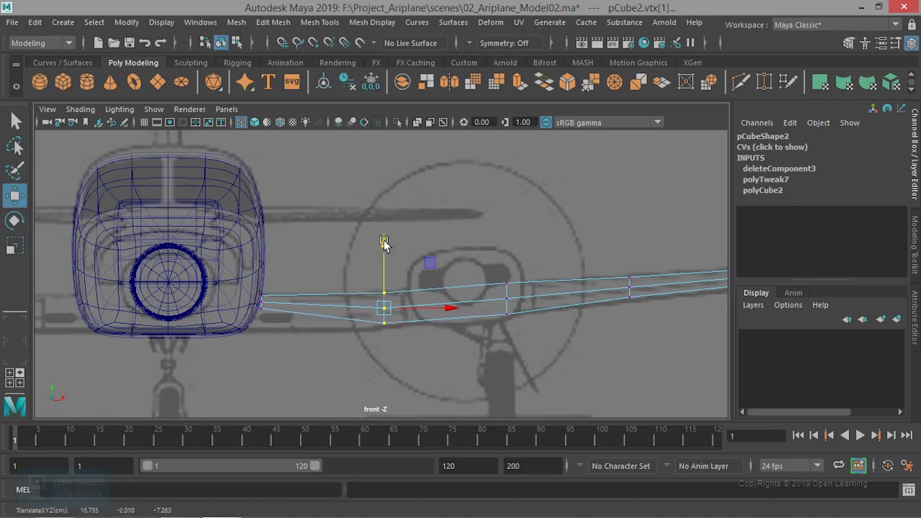
pyautogui.keyDown('alt'); pyautogui.moveTo(384, 245); pyautogui.dragTo(460, 245, button='middle'); pyautogui.keyUp('alt')
pyautogui.moveTo(311, 263); pyautogui.dragTo(380, 338)
pyautogui.press('r')
pyautogui.moveTo(338, 245); pyautogui.dragTo(364, 154)
pyautogui.press('w')
pyautogui.moveTo(338, 239); pyautogui.dragTo(340, 252)
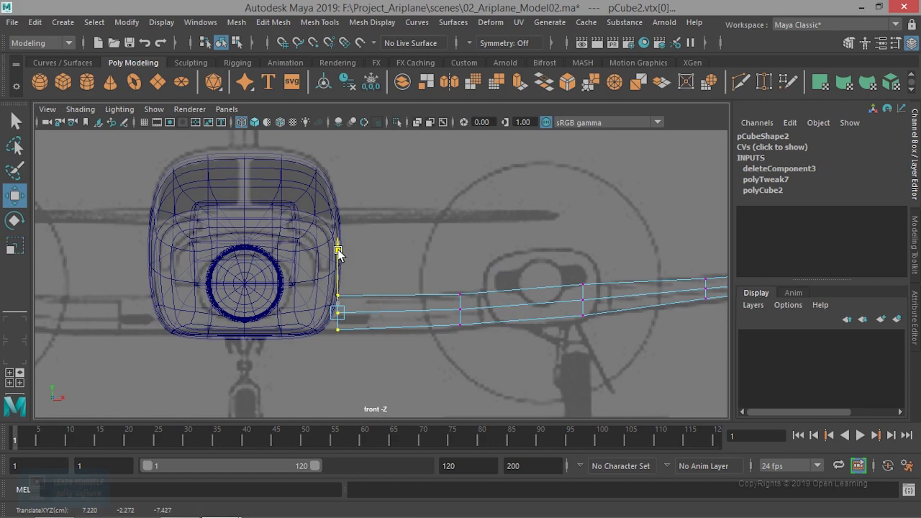
# Step: Thicken the root column slightly more and select its bottom and middle vertices
pyautogui.press('r')
pyautogui.moveTo(338, 254); pyautogui.dragTo(341, 248)
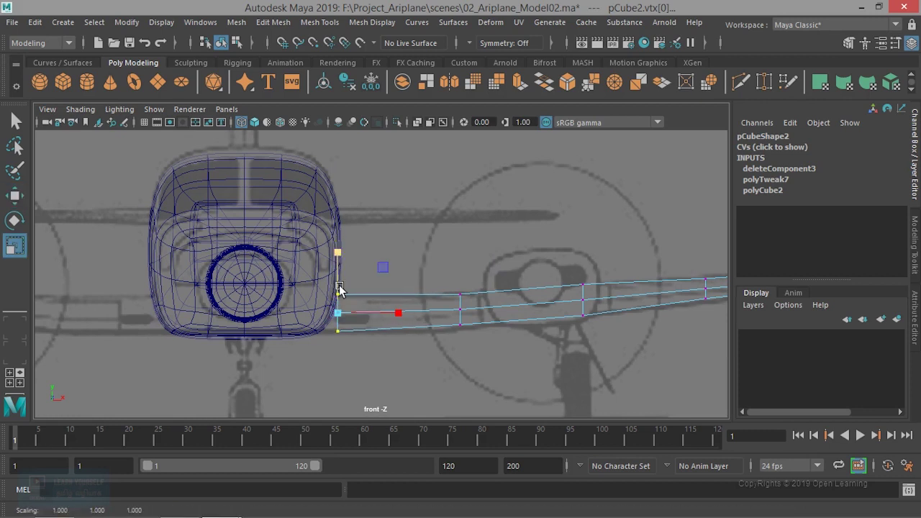
pyautogui.press('w')
pyautogui.scroll(3, 349, 323)
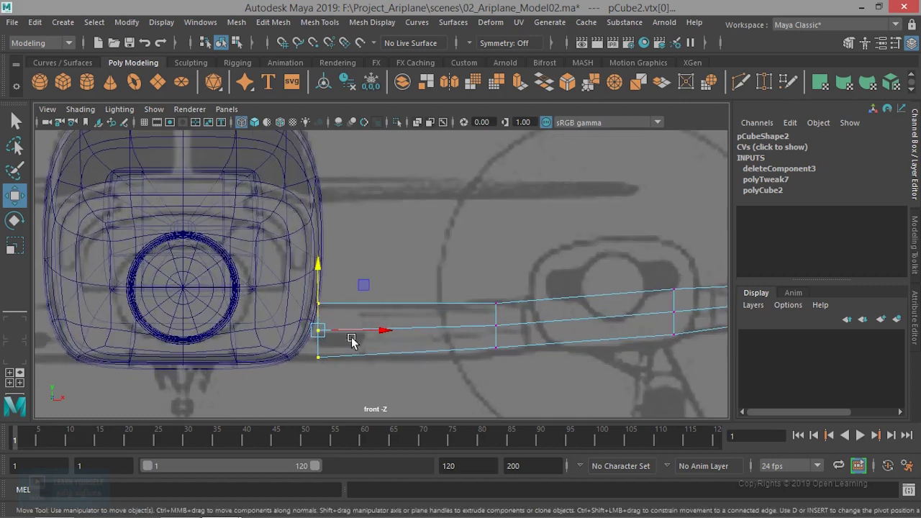
pyautogui.scroll(2, 403, 377)
pyautogui.moveTo(413, 400)
pyautogui.mouseDown()
pyautogui.moveTo(392, 392)
pyautogui.moveTo(405, 385)
pyautogui.mouseUp()
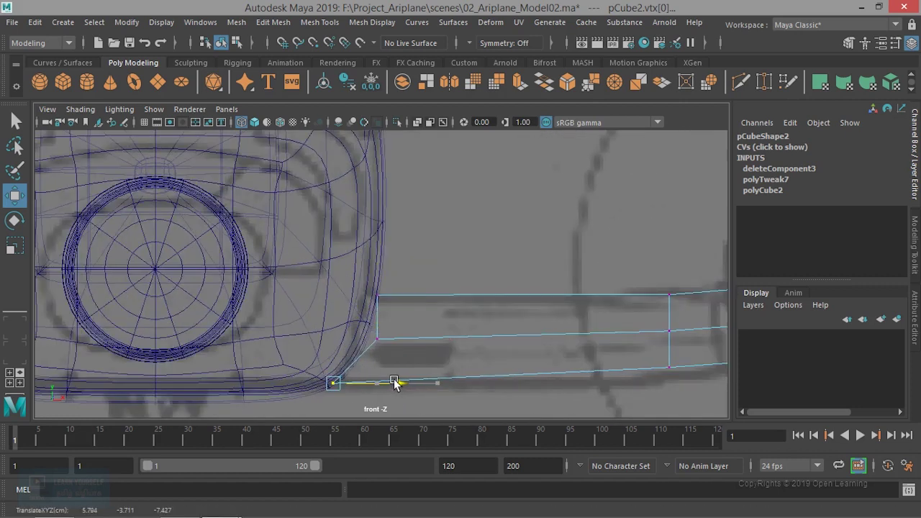
pyautogui.moveTo(360, 330)
pyautogui.mouseDown()
pyautogui.moveTo(398, 353)
pyautogui.moveTo(426, 337)
pyautogui.mouseUp()
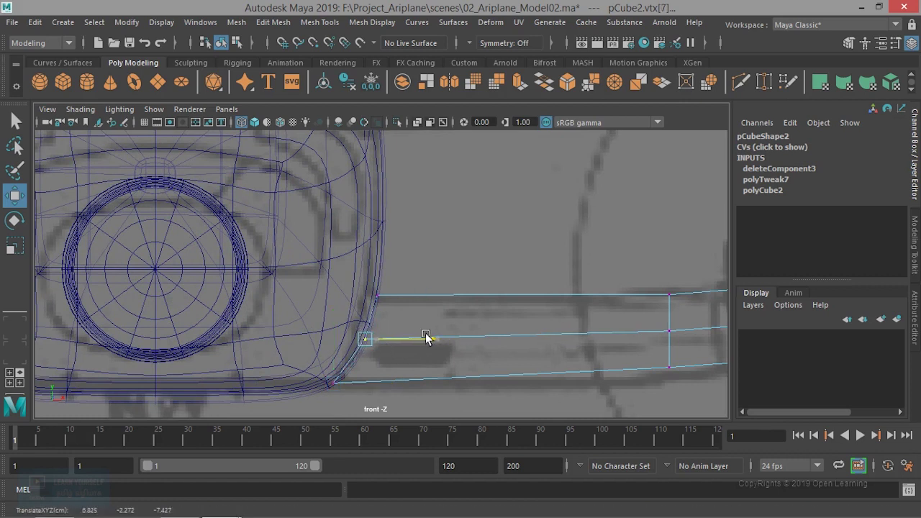
# Step: Select the middle column's vertices and nudge its top vertex upward
pyautogui.keyDown('alt'); pyautogui.moveTo(507, 369); pyautogui.dragTo(226, 344, button='middle'); pyautogui.keyUp('alt')
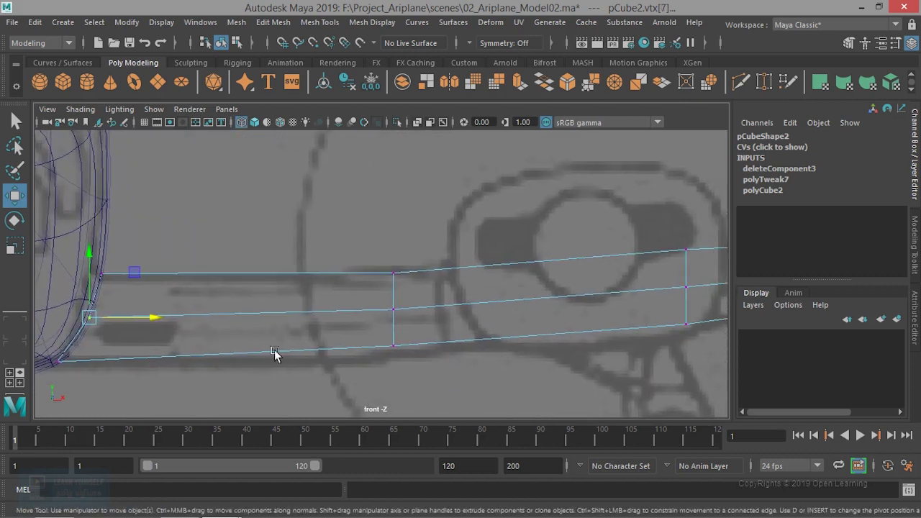
pyautogui.moveTo(370, 335)
pyautogui.mouseDown()
pyautogui.moveTo(424, 371)
pyautogui.moveTo(394, 352)
pyautogui.mouseUp()
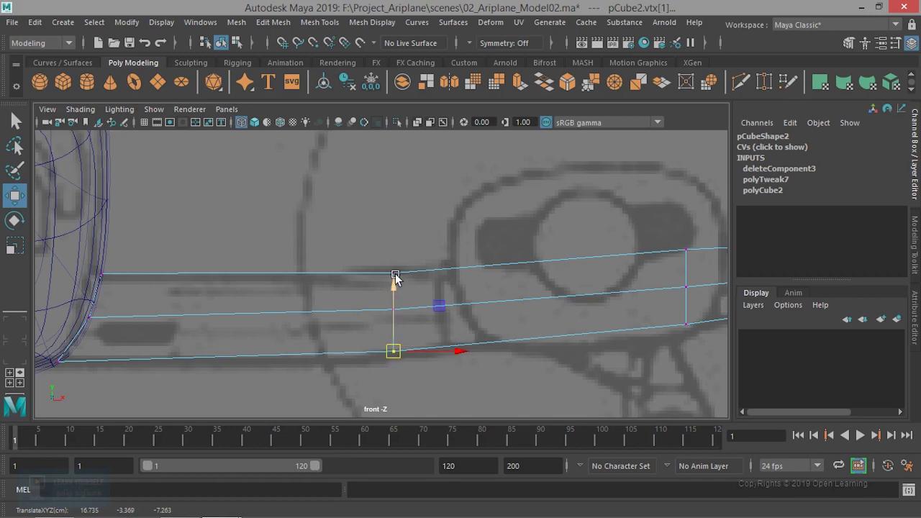
pyautogui.moveTo(376, 267); pyautogui.dragTo(401, 299)
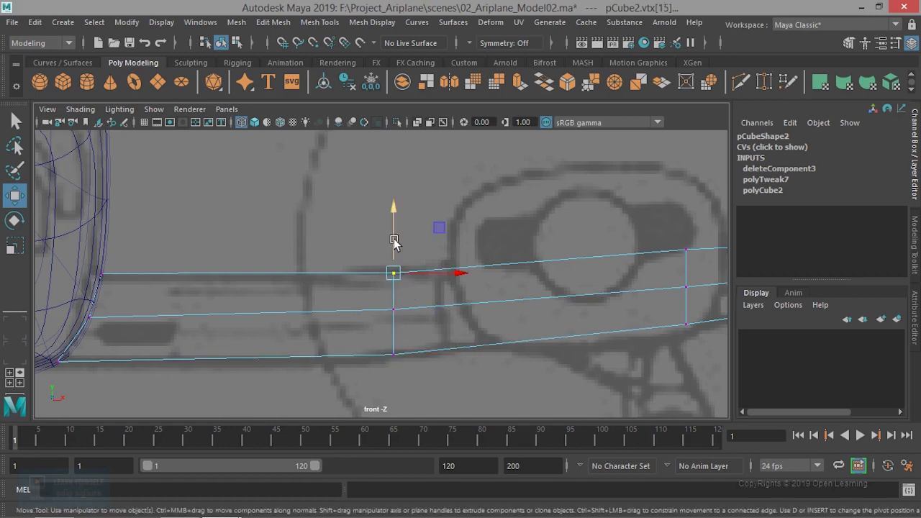
pyautogui.moveTo(394, 241); pyautogui.dragTo(393, 245)
# Step: Select the next inner vertex columns and slide them toward the fuselage to match the blueprint
pyautogui.scroll(-3, 436, 314)
pyautogui.keyDown('alt'); pyautogui.moveTo(436, 314); pyautogui.dragTo(245, 308, button='middle'); pyautogui.keyUp('alt')
pyautogui.scroll(-3, 241, 313)
pyautogui.scroll(-2, 245, 321)
pyautogui.scroll(2, 362, 339)
pyautogui.scroll(3, 359, 345)
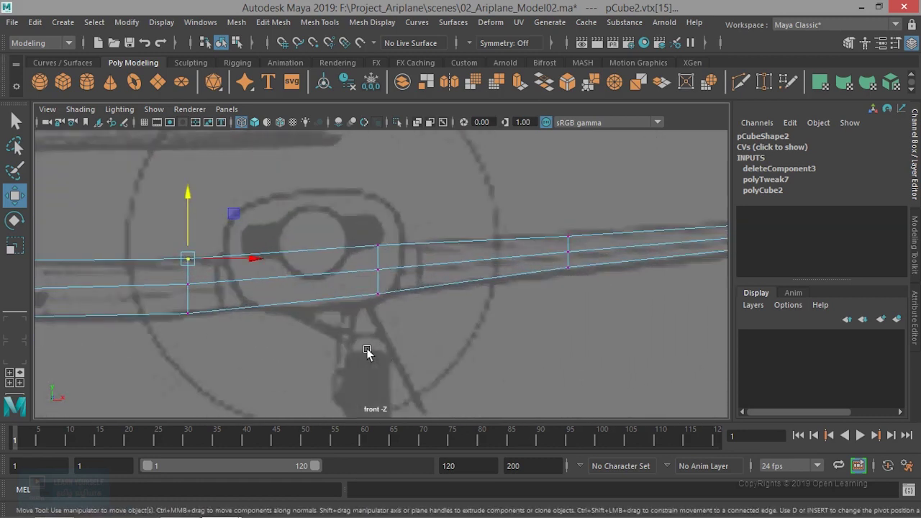
pyautogui.keyDown('alt'); pyautogui.moveTo(361, 351); pyautogui.dragTo(495, 339, button='middle'); pyautogui.keyUp('alt')
pyautogui.moveTo(363, 283)
pyautogui.keyDown('shift'); pyautogui.mouseDown()
pyautogui.moveTo(420, 324)
pyautogui.moveTo(439, 301)
pyautogui.moveTo(377, 306)
pyautogui.mouseUp(); pyautogui.keyUp('shift')
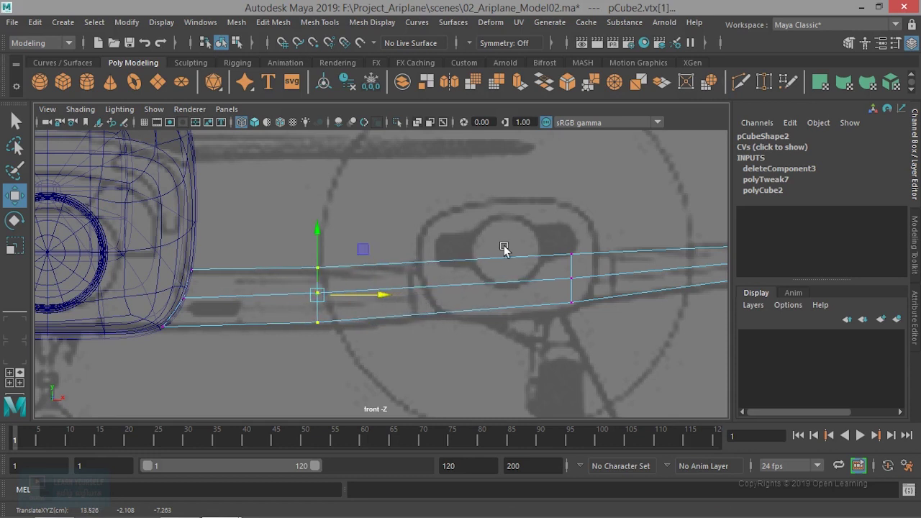
pyautogui.moveTo(504, 249); pyautogui.dragTo(586, 358)
pyautogui.moveTo(631, 280); pyautogui.dragTo(583, 288)
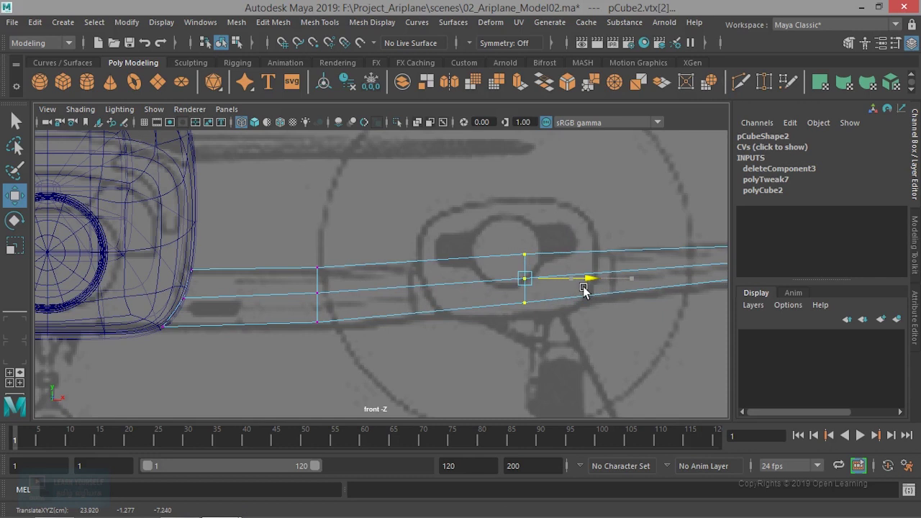
# Step: Lower the selected column slightly and pick the wing's end vertex, undoing a stray selection
pyautogui.moveTo(522, 219); pyautogui.dragTo(524, 224)
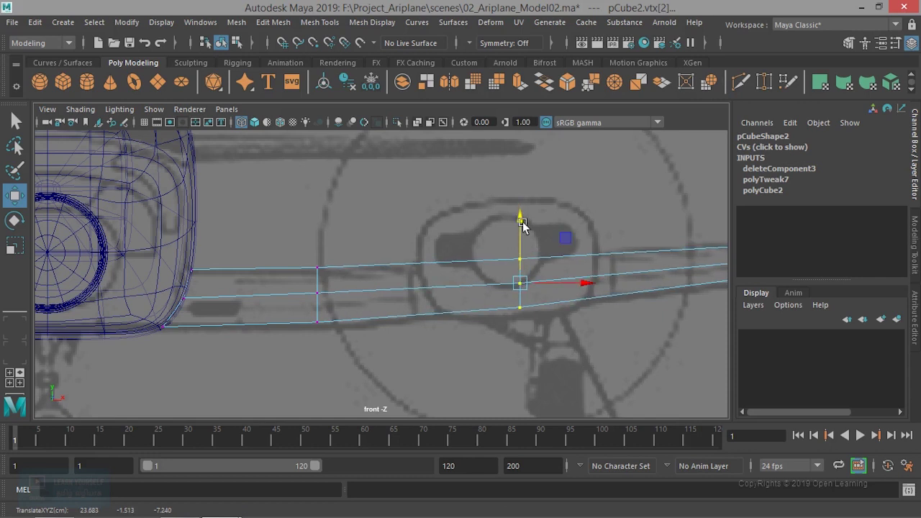
pyautogui.keyDown('alt'); pyautogui.moveTo(555, 315); pyautogui.dragTo(407, 308, button='middle'); pyautogui.keyUp('alt')
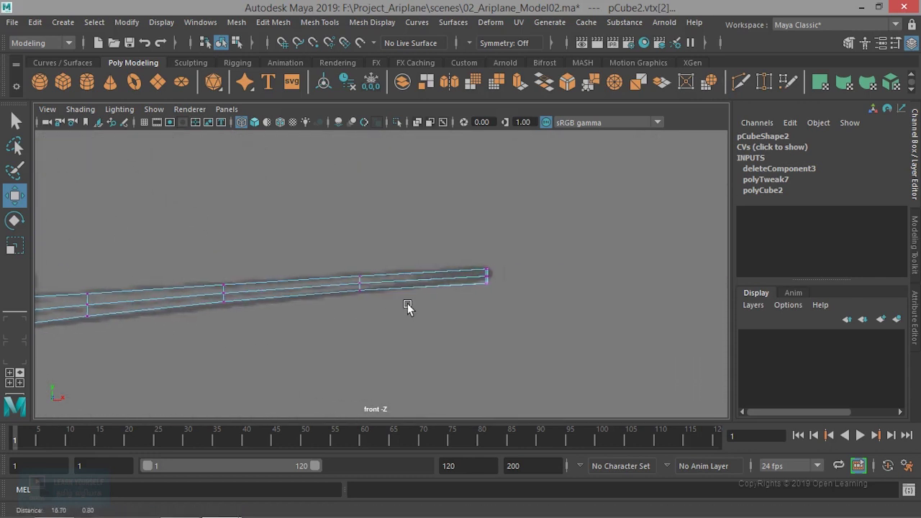
pyautogui.click(482, 267)
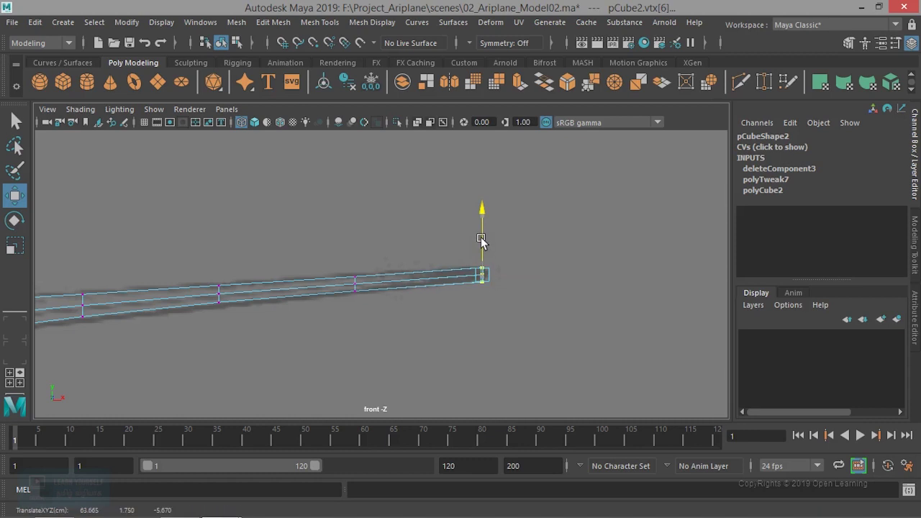
pyautogui.scroll(3, 475, 312)
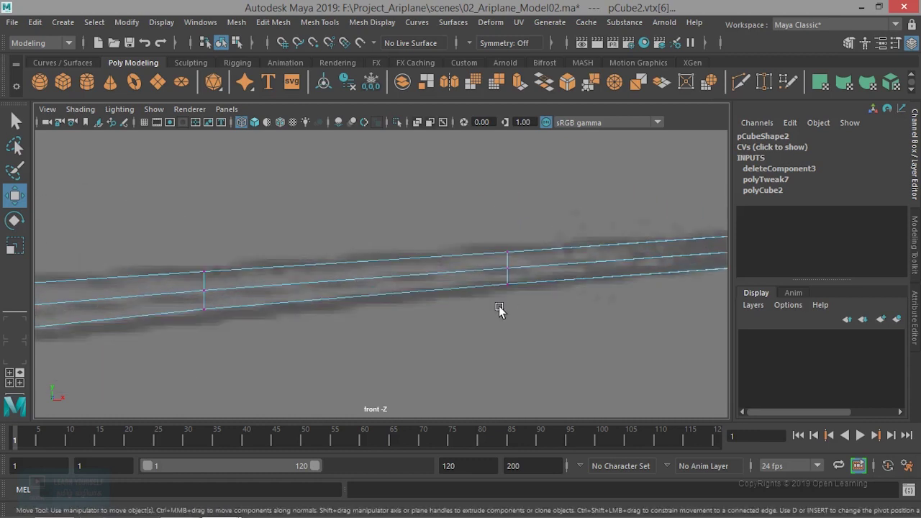
pyautogui.scroll(2, 421, 317)
pyautogui.click(486, 343)
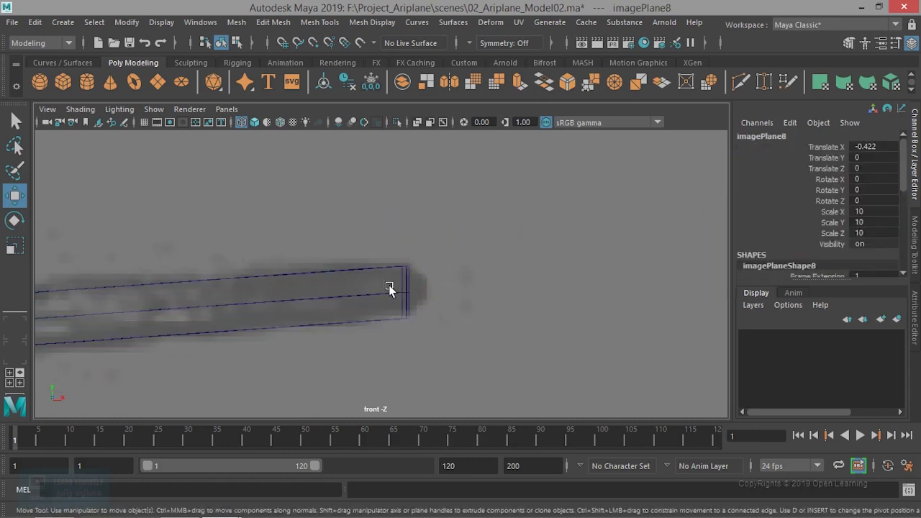
pyautogui.click(401, 292)
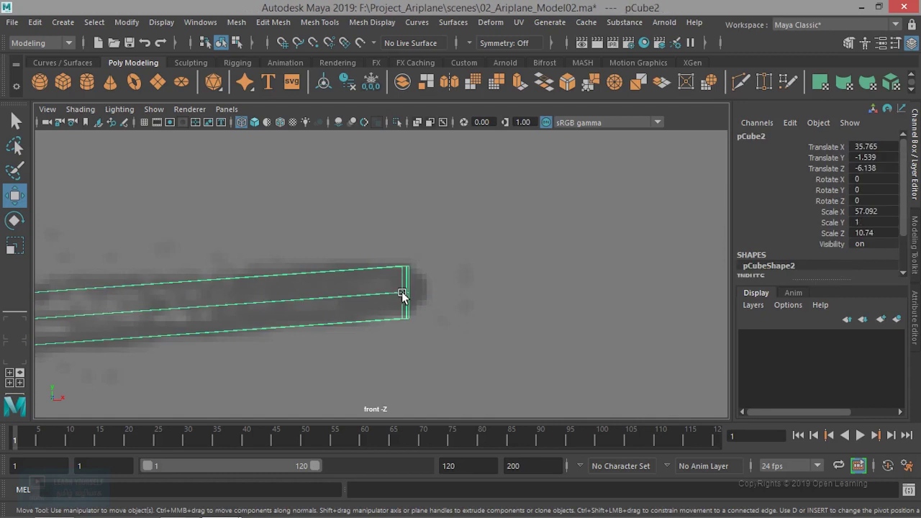
pyautogui.hotkey('ctrl', 'z')
pyautogui.hotkey('ctrl', 'z')
# Step: Push the middle wing-tip vertex outward along X into a point
pyautogui.click(428, 302)
pyautogui.moveTo(466, 293); pyautogui.dragTo(488, 293)
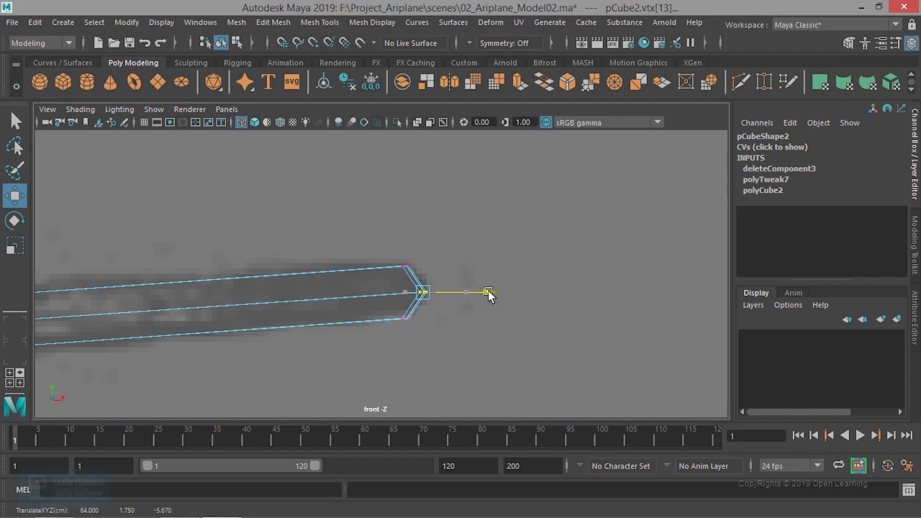
pyautogui.scroll(-3, 486, 310)
pyautogui.moveTo(428, 326); pyautogui.dragTo(410, 314)
pyautogui.scroll(5, 407, 313)
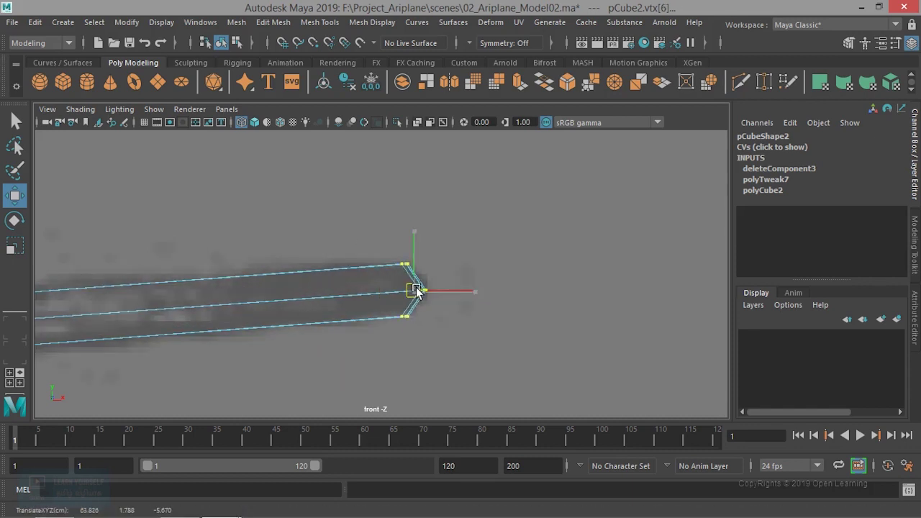
# Step: Zoom out, show the four-view layout, then maximize the perspective view
pyautogui.scroll(-3, 421, 317)
pyautogui.scroll(-1, 571, 324)
pyautogui.scroll(-2, 499, 333)
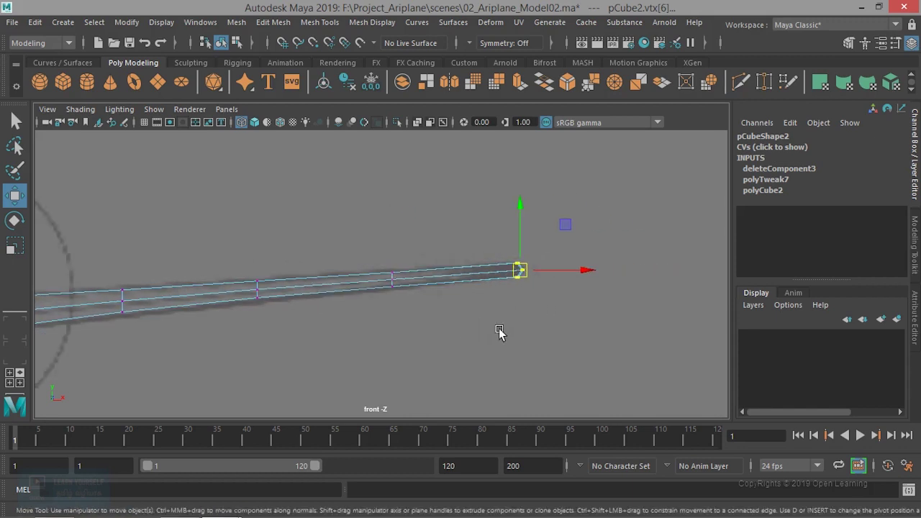
pyautogui.scroll(-2, 499, 331)
pyautogui.press('space')
pyautogui.press('space')
pyautogui.moveTo(463, 249)
pyautogui.keyDown('alt'); pyautogui.mouseDown()
pyautogui.moveTo(444, 343)
pyautogui.moveTo(427, 355)
pyautogui.moveTo(356, 367)
pyautogui.moveTo(387, 228)
pyautogui.moveTo(386, 322)
pyautogui.moveTo(271, 263)
pyautogui.moveTo(331, 304)
pyautogui.mouseUp(); pyautogui.keyUp('alt')
pyautogui.keyDown('alt'); pyautogui.moveTo(331, 305); pyautogui.dragTo(595, 305, button='right'); pyautogui.keyUp('alt')
pyautogui.moveTo(595, 305)
pyautogui.keyDown('alt'); pyautogui.mouseDown()
pyautogui.moveTo(461, 294)
pyautogui.moveTo(424, 281)
pyautogui.moveTo(451, 295)
pyautogui.moveTo(665, 295)
pyautogui.moveTo(631, 287)
pyautogui.mouseUp(); pyautogui.keyUp('alt')
pyautogui.moveTo(493, 268)
pyautogui.keyDown('alt'); pyautogui.mouseDown()
pyautogui.moveTo(551, 312)
pyautogui.moveTo(526, 335)
pyautogui.moveTo(323, 269)
pyautogui.moveTo(432, 267)
pyautogui.mouseUp(); pyautogui.keyUp('alt')
pyautogui.press('space')
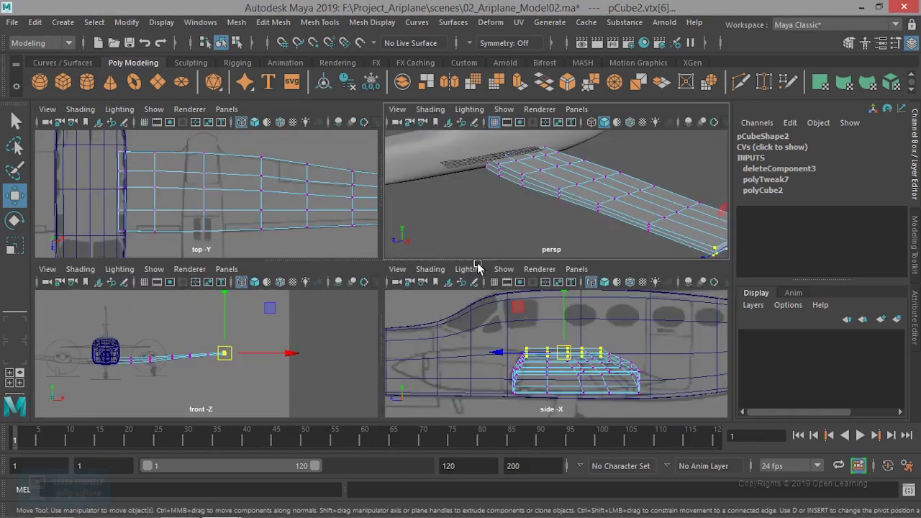
pyautogui.press('space')
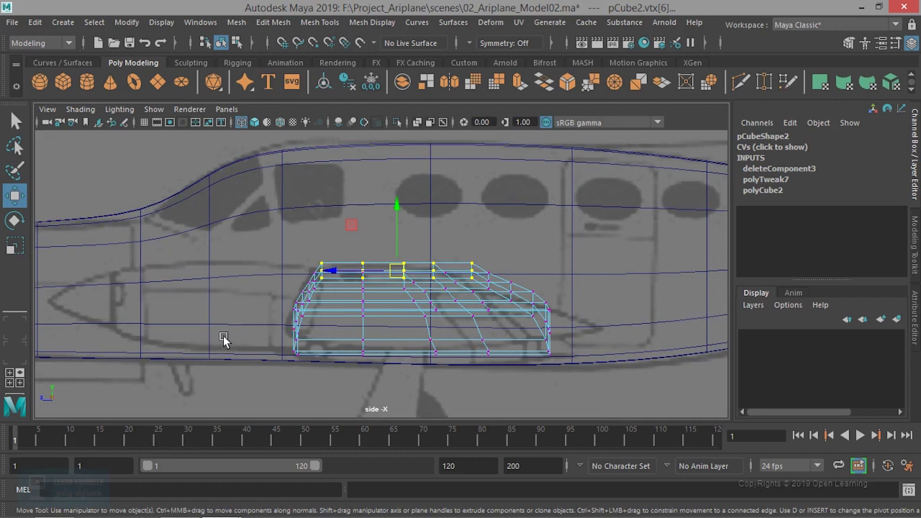
pyautogui.press('space')
pyautogui.press('space')
pyautogui.scroll(5, 477, 267)
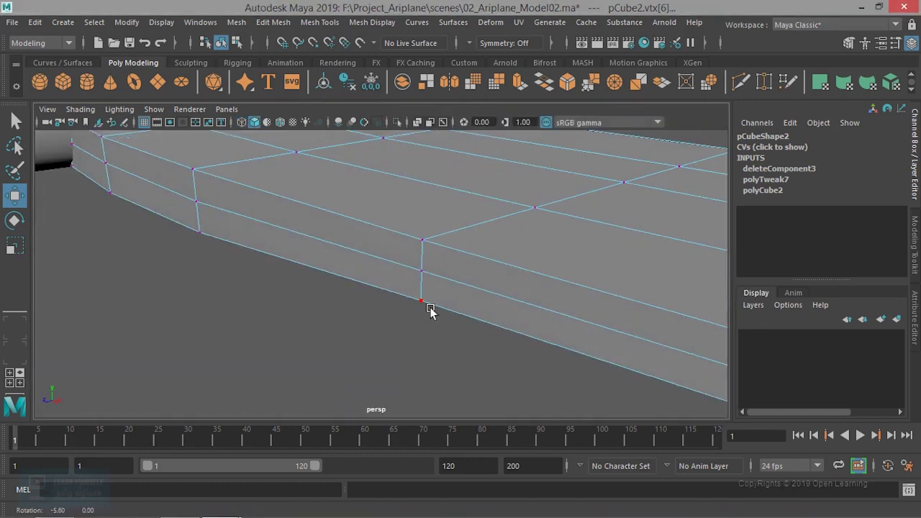
# Step: Select the wing's middle lengthwise edge loop and scale it up to about 1.026
pyautogui.scroll(3, 428, 309)
pyautogui.moveTo(495, 246); pyautogui.dragTo(493, 94, button='right')
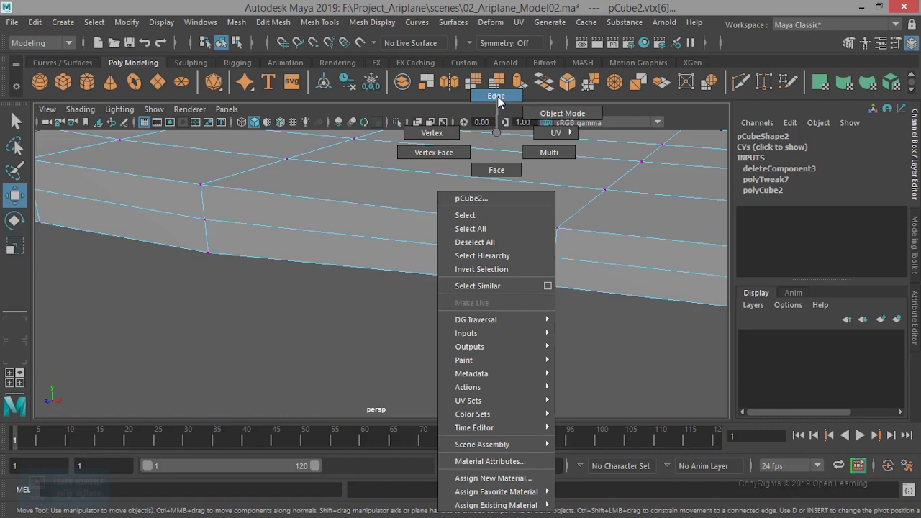
pyautogui.click(477, 242)
pyautogui.scroll(-5, 479, 251)
pyautogui.keyDown('alt'); pyautogui.moveTo(508, 264); pyautogui.dragTo(387, 284); pyautogui.keyUp('alt')
pyautogui.press('r')
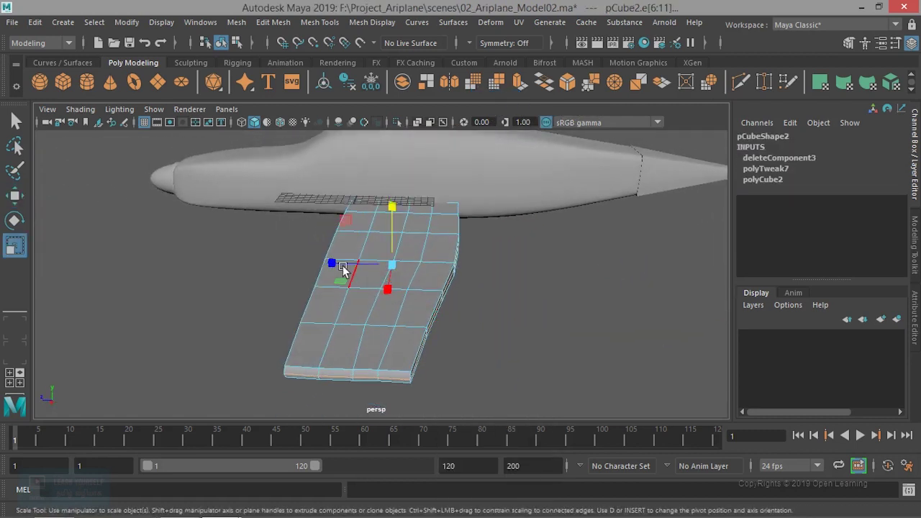
pyautogui.moveTo(392, 265)
pyautogui.mouseDown()
pyautogui.moveTo(442, 310)
pyautogui.moveTo(471, 286)
pyautogui.moveTo(459, 274)
pyautogui.moveTo(598, 266)
pyautogui.mouseUp()
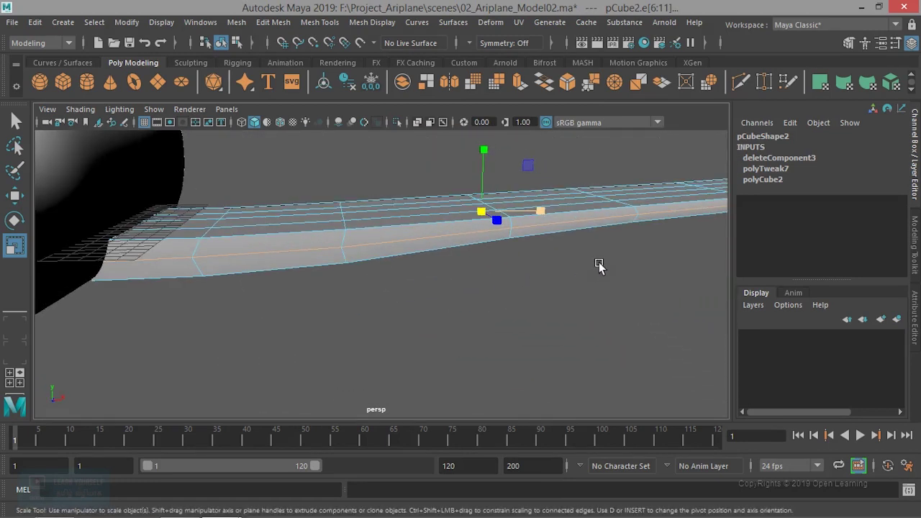
# Step: Orbit to inspect the bulge, then maximize the front view on the wing tip in vertex mode
pyautogui.keyDown('alt'); pyautogui.moveTo(598, 265); pyautogui.dragTo(318, 352, button='right'); pyautogui.keyUp('alt')
pyautogui.moveTo(318, 352)
pyautogui.keyDown('alt'); pyautogui.mouseDown()
pyautogui.moveTo(526, 303)
pyautogui.moveTo(494, 302)
pyautogui.moveTo(487, 314)
pyautogui.mouseUp(); pyautogui.keyUp('alt')
pyautogui.press('space')
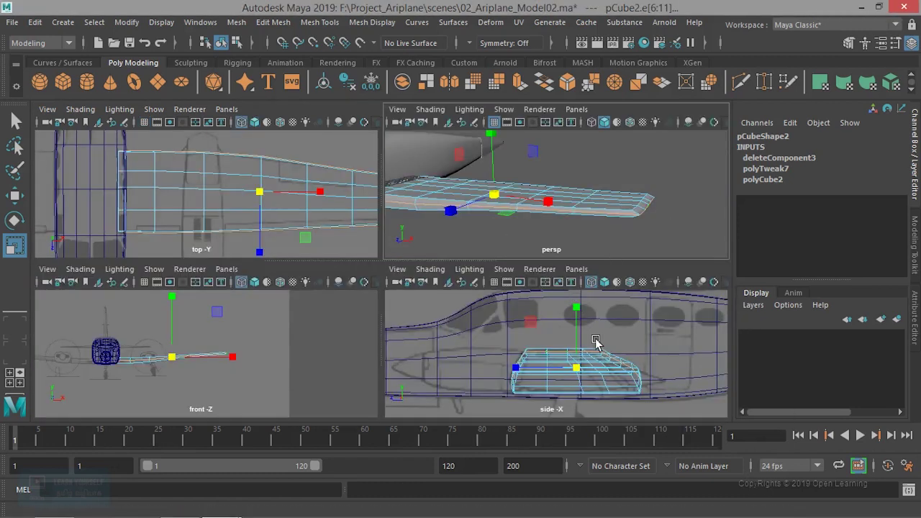
pyautogui.press('space')
pyautogui.scroll(3, 257, 372)
pyautogui.keyDown('alt'); pyautogui.moveTo(257, 372); pyautogui.dragTo(537, 312, button='right'); pyautogui.keyUp('alt')
pyautogui.keyDown('alt'); pyautogui.moveTo(537, 312); pyautogui.dragTo(385, 327, button='middle'); pyautogui.keyUp('alt')
pyautogui.scroll(2, 385, 328)
pyautogui.moveTo(481, 132); pyautogui.dragTo(420, 134, button='right')
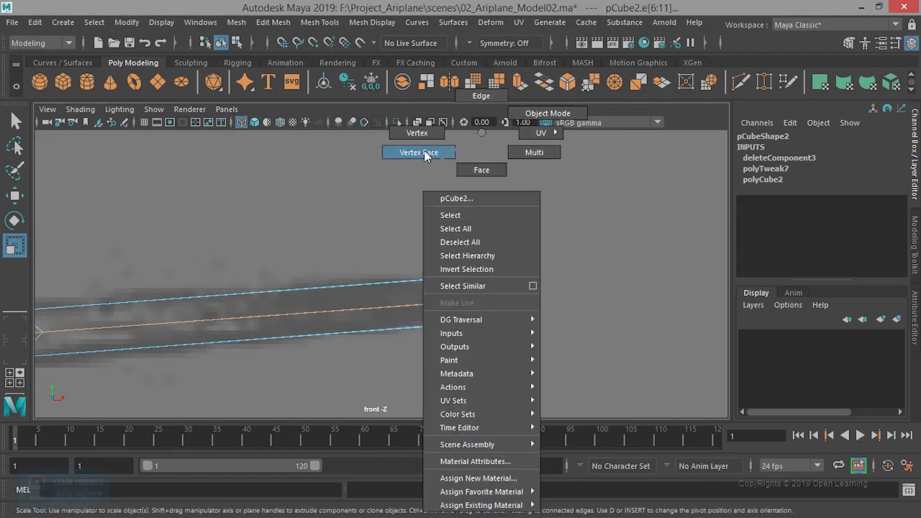
# Step: Move the wing's tip vertex back inward along X in the front view
pyautogui.moveTo(471, 281); pyautogui.dragTo(523, 339)
pyautogui.press('w')
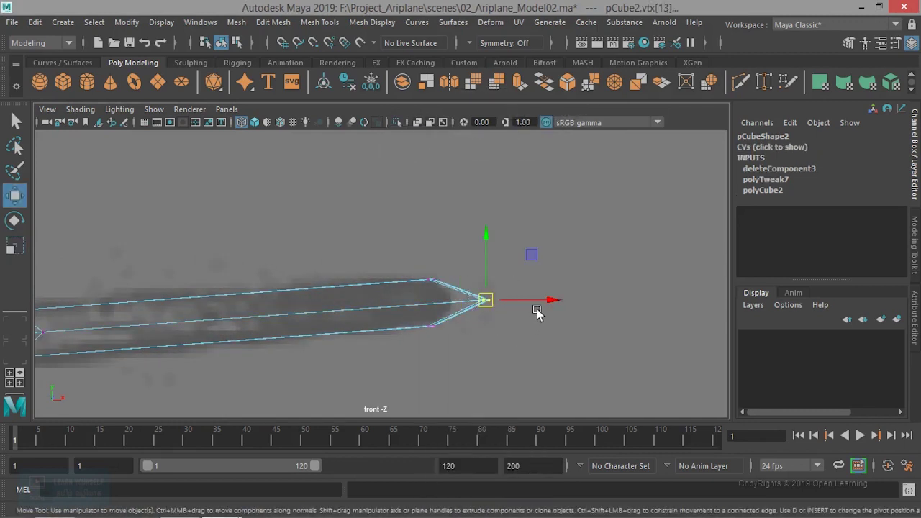
pyautogui.moveTo(552, 301); pyautogui.dragTo(518, 303)
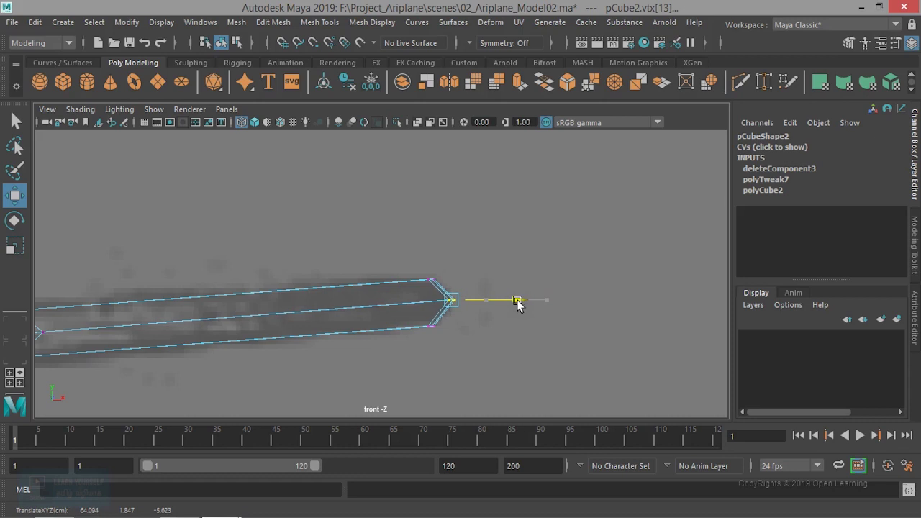
# Step: In the perspective view, return to object mode, select the wing and orbit around it
pyautogui.press('space')
pyautogui.press('space')
pyautogui.keyDown('alt'); pyautogui.moveTo(555, 216); pyautogui.dragTo(469, 259); pyautogui.keyUp('alt')
pyautogui.moveTo(407, 132)
pyautogui.mouseDown(button='right')
pyautogui.moveTo(407, 273)
pyautogui.moveTo(472, 113)
pyautogui.mouseUp(button='right')
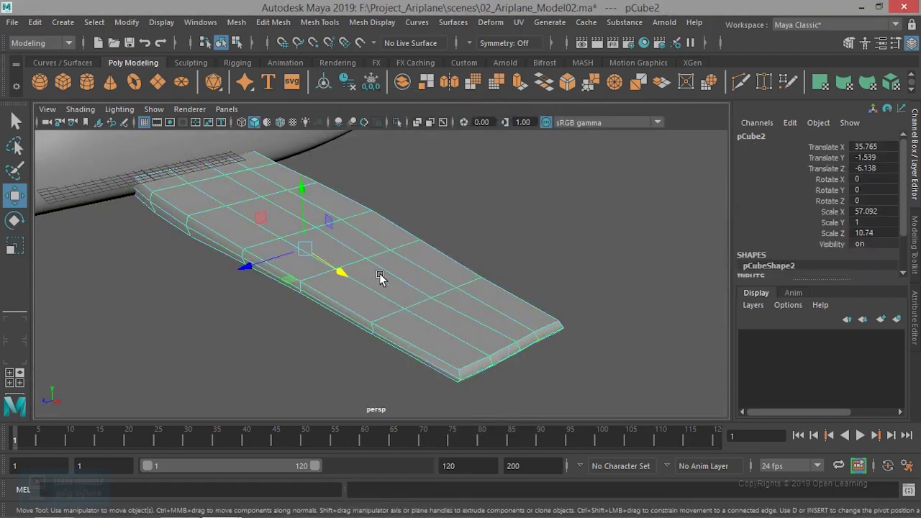
pyautogui.scroll(-3, 529, 247)
pyautogui.click(531, 252)
pyautogui.scroll(-3, 530, 252)
pyautogui.moveTo(531, 252)
pyautogui.keyDown('alt'); pyautogui.mouseDown()
pyautogui.moveTo(390, 305)
pyautogui.moveTo(405, 279)
pyautogui.moveTo(506, 273)
pyautogui.moveTo(263, 302)
pyautogui.moveTo(427, 333)
pyautogui.moveTo(483, 334)
pyautogui.moveTo(342, 368)
pyautogui.mouseUp(); pyautogui.keyUp('alt')
pyautogui.click(304, 322)
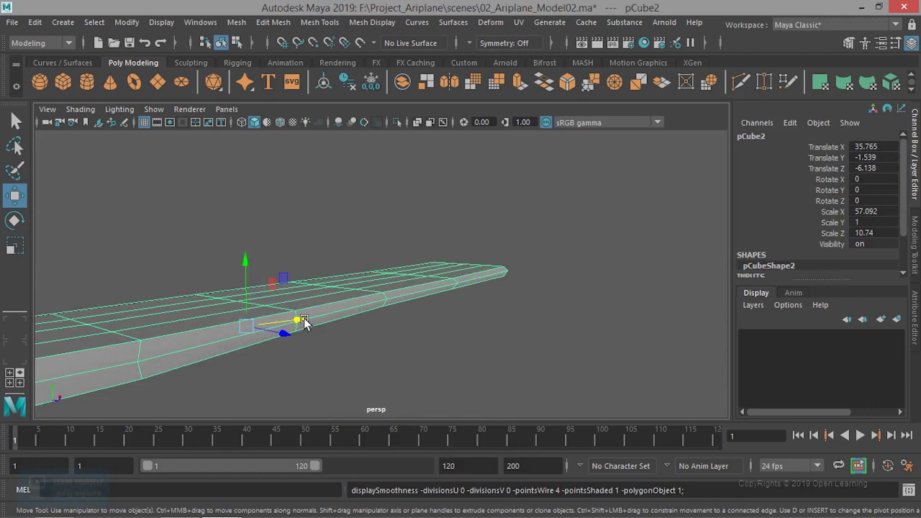
pyautogui.moveTo(325, 366)
pyautogui.keyDown('alt'); pyautogui.mouseDown()
pyautogui.moveTo(340, 349)
pyautogui.moveTo(237, 354)
pyautogui.moveTo(311, 136)
pyautogui.mouseUp(); pyautogui.keyUp('alt')
pyautogui.moveTo(346, 288)
pyautogui.keyDown('alt'); pyautogui.mouseDown()
pyautogui.moveTo(353, 350)
pyautogui.moveTo(236, 353)
pyautogui.mouseUp(); pyautogui.keyUp('alt')
pyautogui.moveTo(237, 353)
pyautogui.keyDown('alt'); pyautogui.mouseDown(button='right')
pyautogui.moveTo(309, 353)
pyautogui.moveTo(431, 126)
pyautogui.mouseUp(button='right'); pyautogui.keyUp('alt')
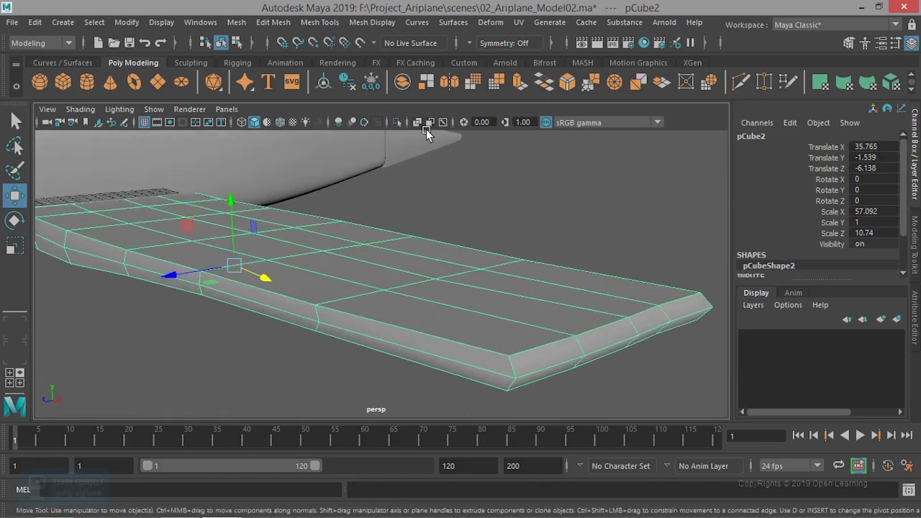
# Step: Insert edge loops near the wing's upper and lower borders with the Insert Edge Loop Tool
pyautogui.click(319, 23)
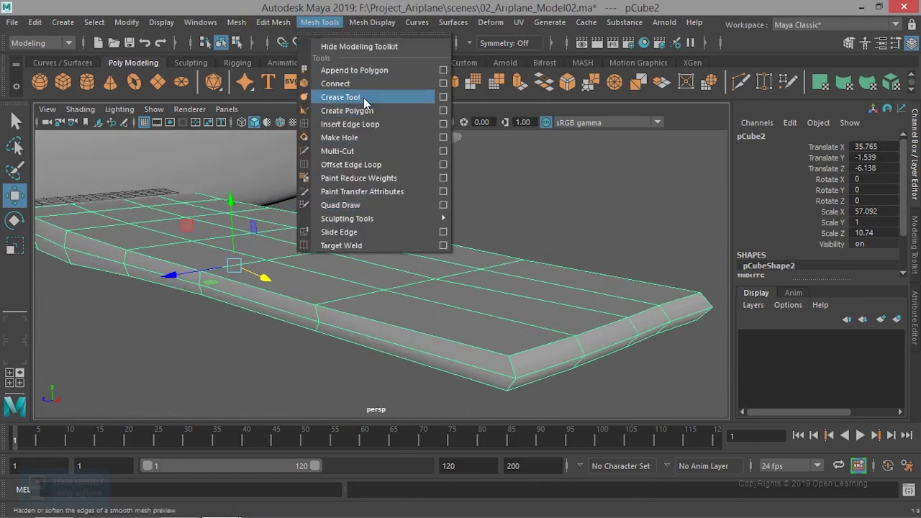
pyautogui.click(364, 124)
pyautogui.keyDown('alt'); pyautogui.moveTo(481, 307); pyautogui.dragTo(584, 380, button='right'); pyautogui.keyUp('alt')
pyautogui.keyDown('alt'); pyautogui.moveTo(584, 379); pyautogui.dragTo(465, 286); pyautogui.keyUp('alt')
pyautogui.click(454, 273)
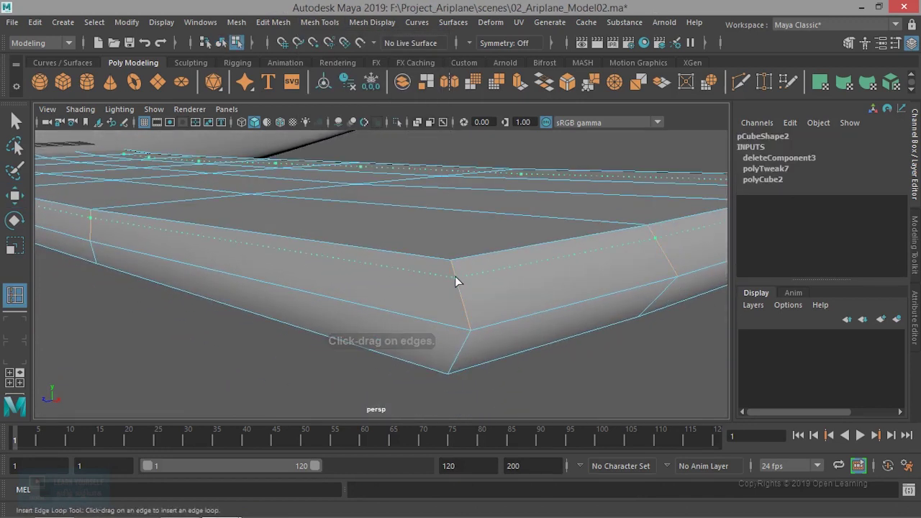
pyautogui.moveTo(459, 285); pyautogui.dragTo(459, 295)
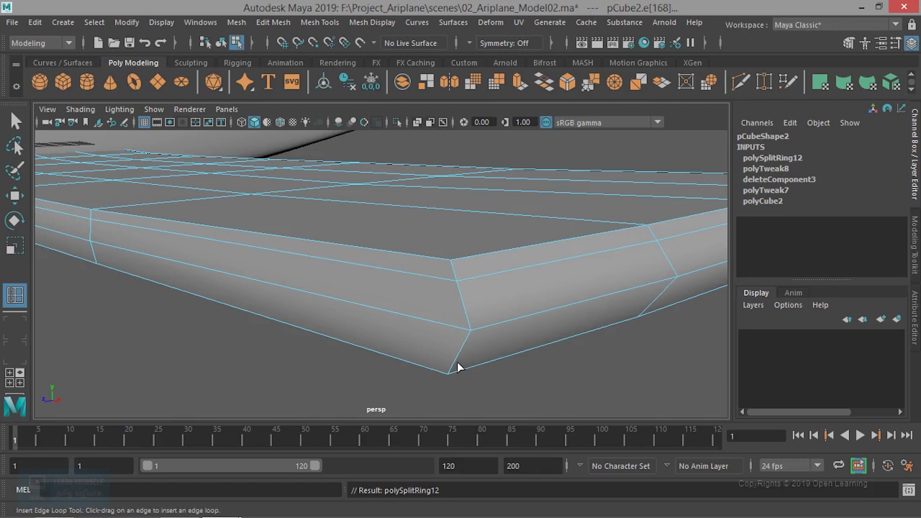
pyautogui.moveTo(456, 364); pyautogui.dragTo(453, 368)
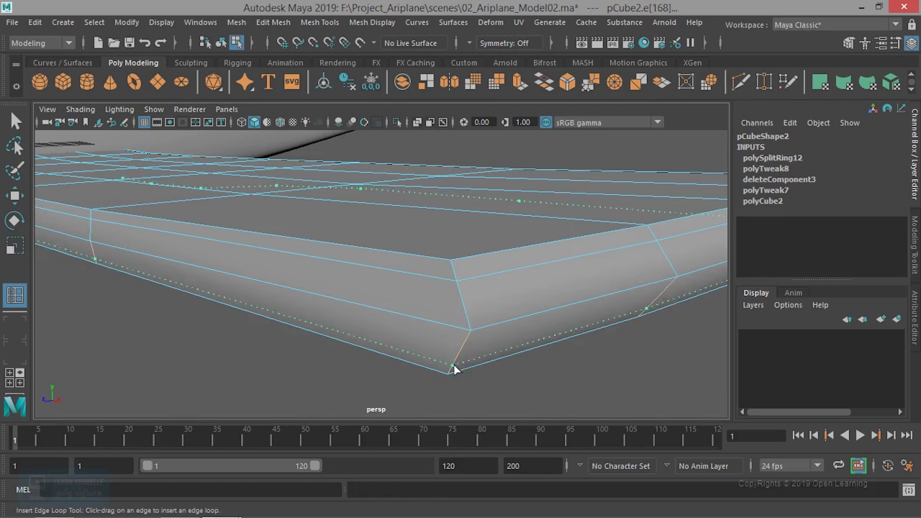
# Step: Preview the wing smoothed with 3, then return it to Object Mode
pyautogui.press('3')
pyautogui.scroll(-5, 455, 372)
pyautogui.moveTo(455, 372)
pyautogui.keyDown('alt'); pyautogui.mouseDown()
pyautogui.moveTo(381, 358)
pyautogui.moveTo(386, 342)
pyautogui.mouseUp(); pyautogui.keyUp('alt')
pyautogui.press('q')
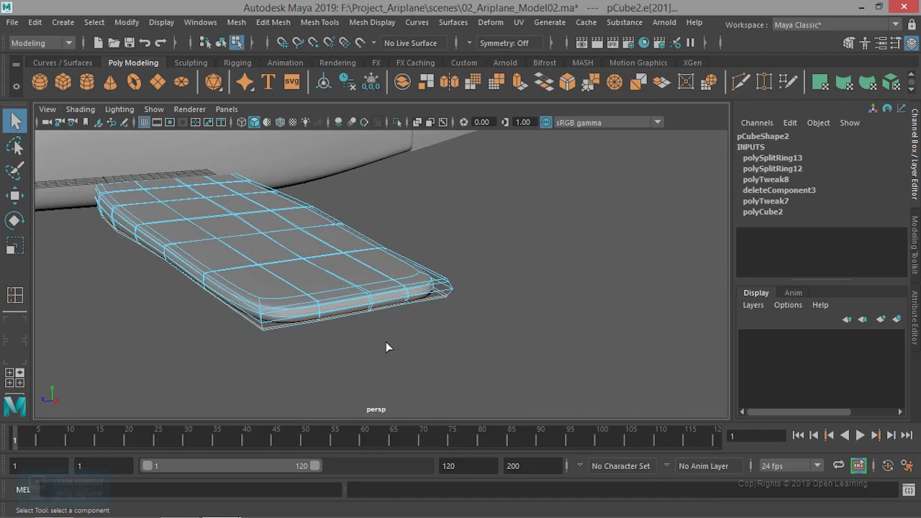
pyautogui.moveTo(361, 132); pyautogui.dragTo(440, 116, button='right')
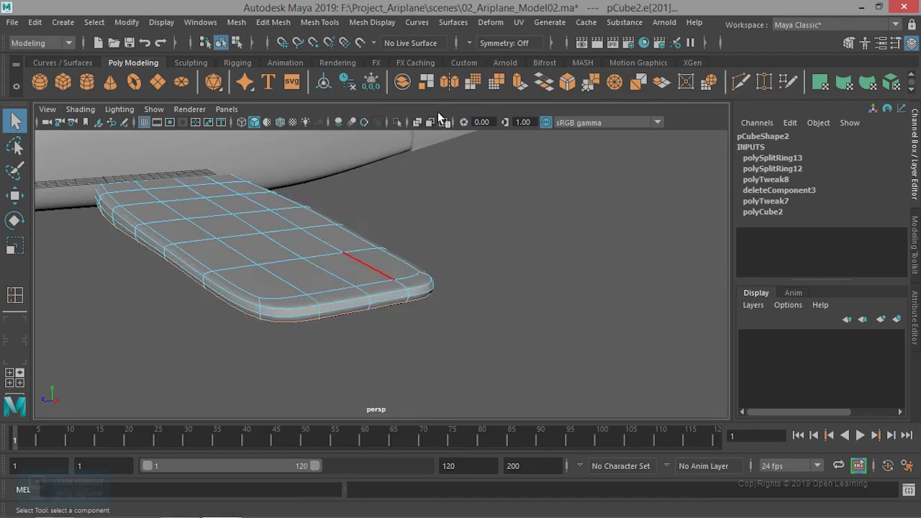
pyautogui.moveTo(494, 324)
pyautogui.keyDown('alt'); pyautogui.mouseDown()
pyautogui.moveTo(490, 359)
pyautogui.moveTo(468, 386)
pyautogui.moveTo(452, 339)
pyautogui.moveTo(490, 343)
pyautogui.moveTo(374, 350)
pyautogui.moveTo(355, 370)
pyautogui.moveTo(436, 381)
pyautogui.mouseUp(); pyautogui.keyUp('alt')
pyautogui.click(502, 361)
pyautogui.scroll(-5, 502, 367)
pyautogui.click(457, 355)
# Step: Add two more edge loops near the wing's right and left edges
pyautogui.click(403, 320)
pyautogui.press('f')
pyautogui.moveTo(403, 319)
pyautogui.keyDown('alt'); pyautogui.mouseDown()
pyautogui.moveTo(395, 290)
pyautogui.moveTo(548, 345)
pyautogui.moveTo(478, 336)
pyautogui.mouseUp(); pyautogui.keyUp('alt')
pyautogui.press('y')
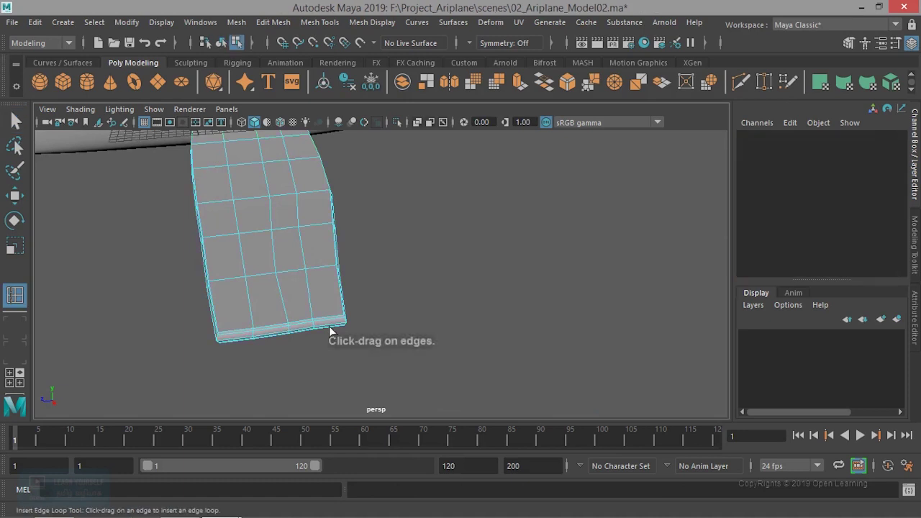
pyautogui.click(333, 322)
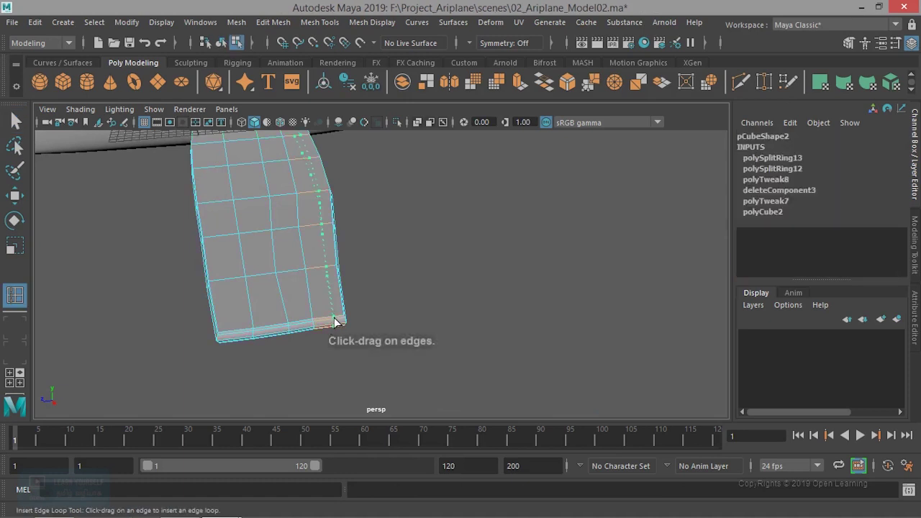
pyautogui.click(337, 322)
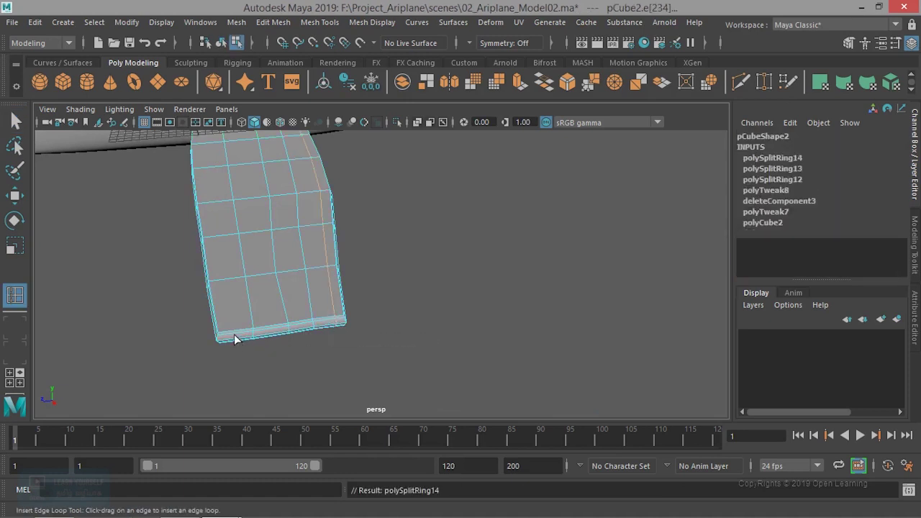
pyautogui.moveTo(234, 334); pyautogui.dragTo(231, 337)
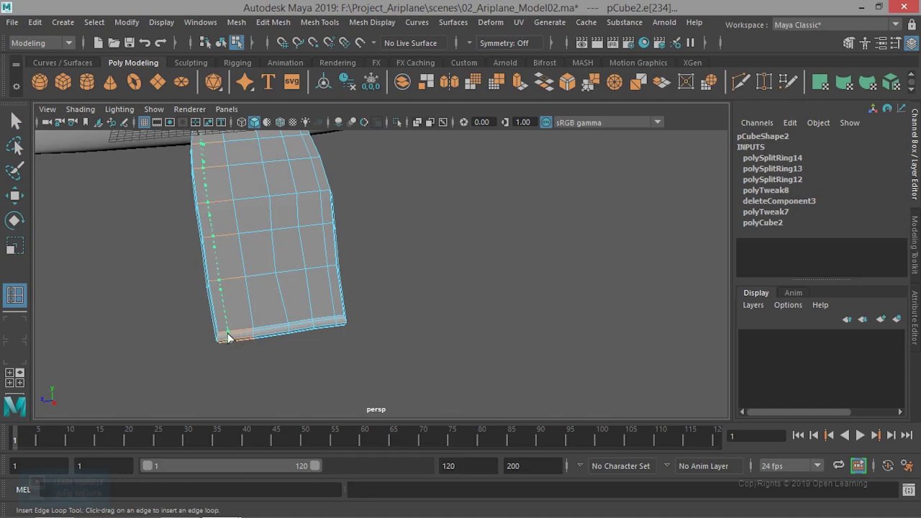
# Step: Check the tightened wing in smooth preview and switch back to Object Mode
pyautogui.press('3')
pyautogui.press('q')
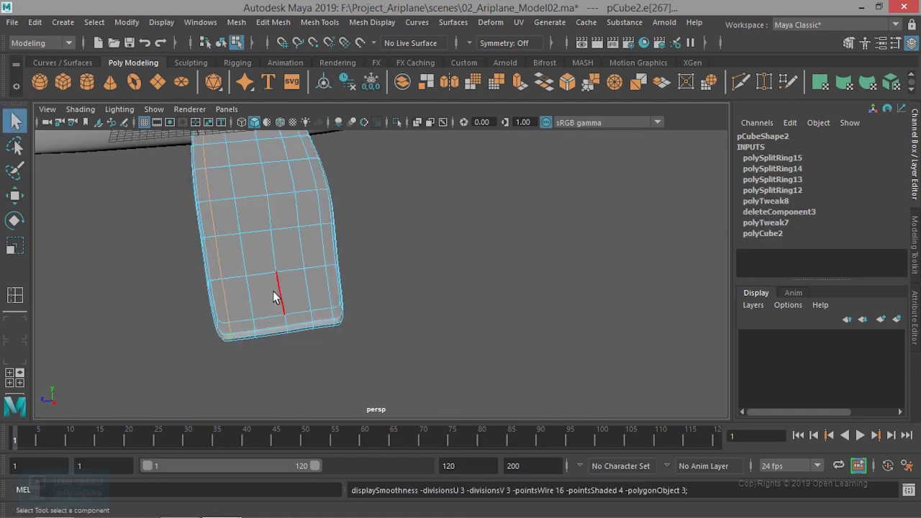
pyautogui.moveTo(277, 140); pyautogui.dragTo(332, 113, button='right')
pyautogui.click(413, 273)
pyautogui.moveTo(407, 331)
pyautogui.keyDown('alt'); pyautogui.mouseDown()
pyautogui.moveTo(446, 367)
pyautogui.moveTo(519, 346)
pyautogui.moveTo(512, 317)
pyautogui.moveTo(425, 312)
pyautogui.mouseUp(); pyautogui.keyUp('alt')
pyautogui.click(475, 371)
pyautogui.scroll(-5, 478, 366)
pyautogui.click(478, 366)
pyautogui.scroll(5, 485, 349)
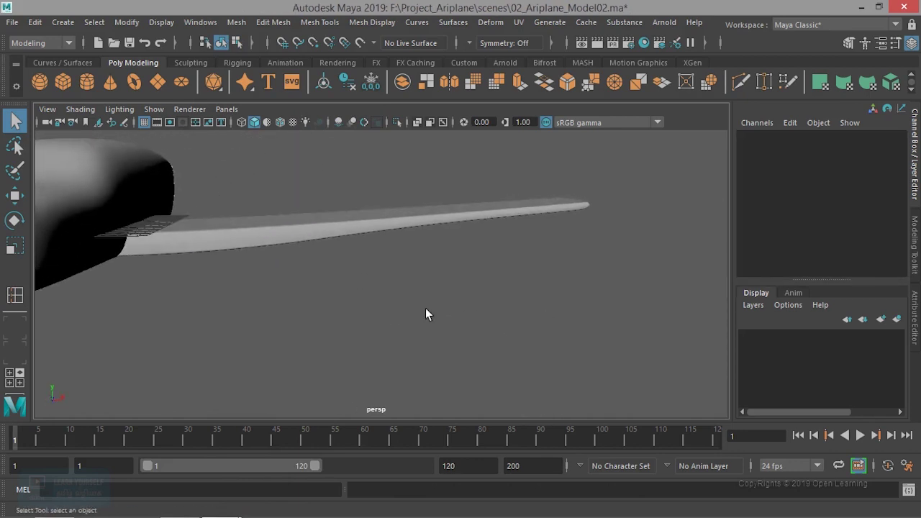
# Step: Select the wing in the top view and put it in Edge mode
pyautogui.scroll(3, 352, 298)
pyautogui.scroll(2, 303, 291)
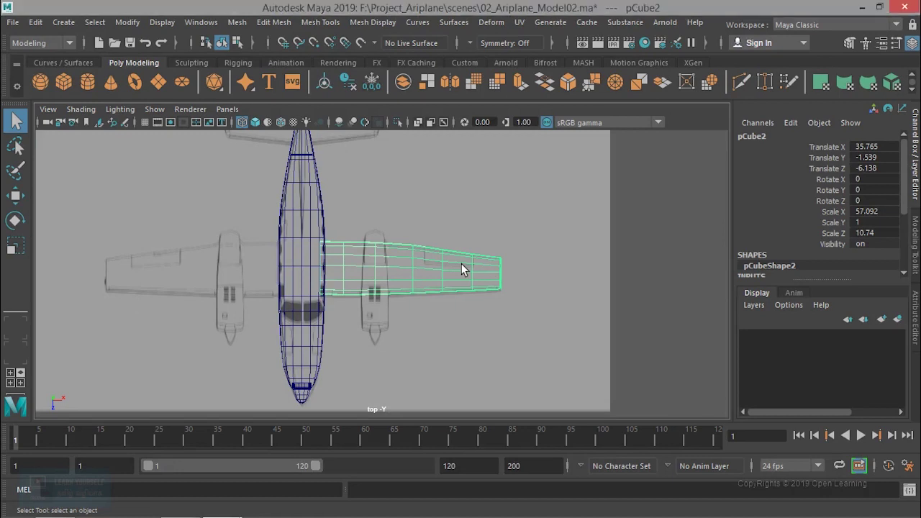
pyautogui.scroll(2, 461, 263)
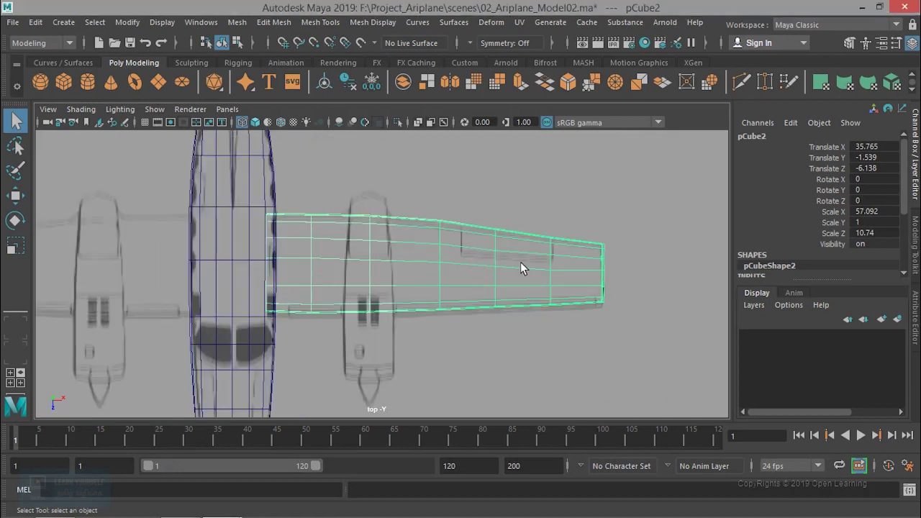
pyautogui.scroll(2, 490, 265)
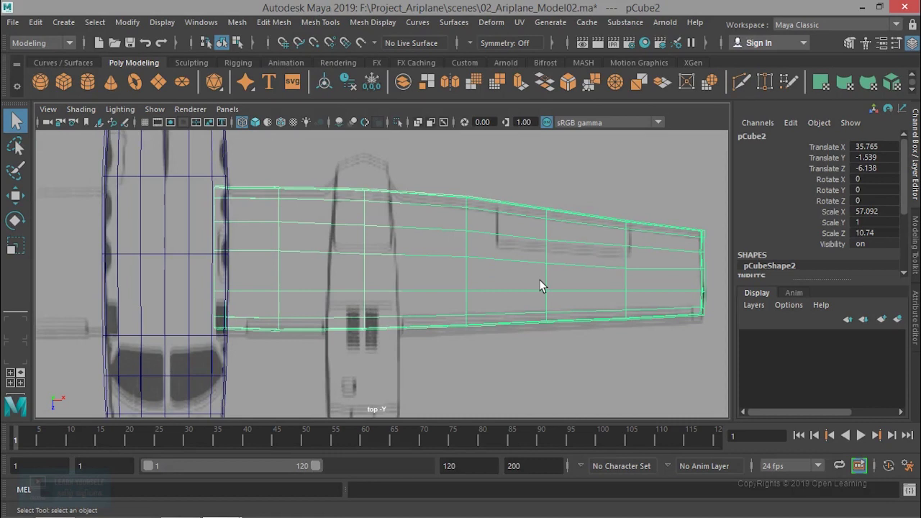
pyautogui.scroll(2, 539, 279)
pyautogui.moveTo(539, 280)
pyautogui.keyDown('alt'); pyautogui.mouseDown(button='middle')
pyautogui.moveTo(391, 335)
pyautogui.moveTo(398, 318)
pyautogui.mouseUp(button='middle'); pyautogui.keyUp('alt')
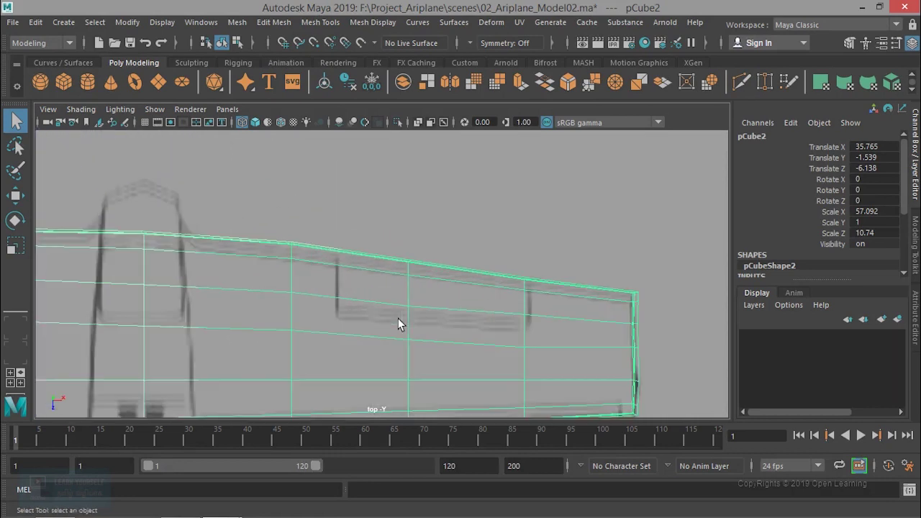
pyautogui.scroll(-1, 514, 333)
pyautogui.scroll(-1, 514, 332)
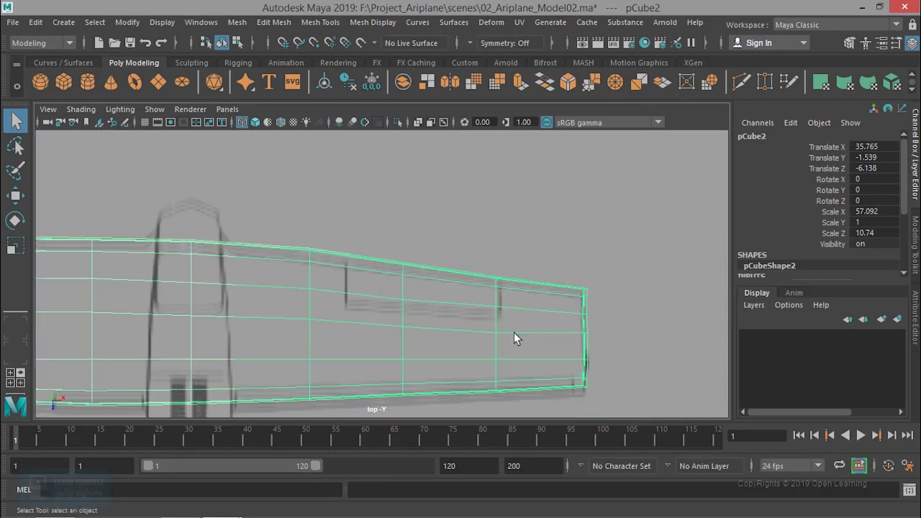
pyautogui.scroll(-1, 513, 333)
pyautogui.scroll(-1, 421, 335)
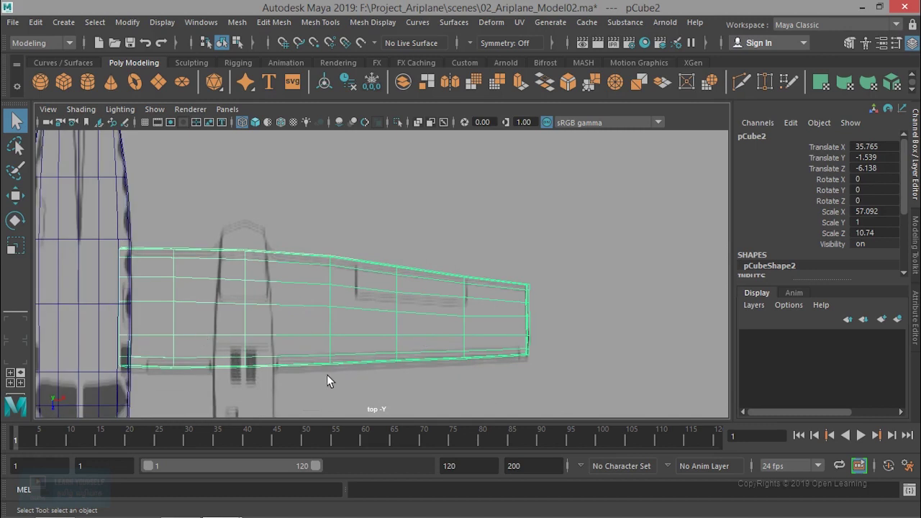
pyautogui.rightClick(341, 308)
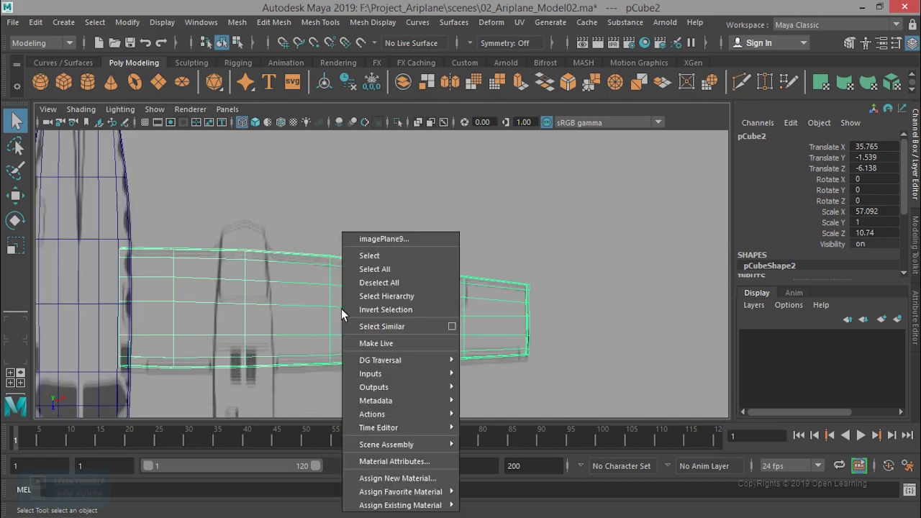
pyautogui.click(350, 269)
pyautogui.click(332, 259)
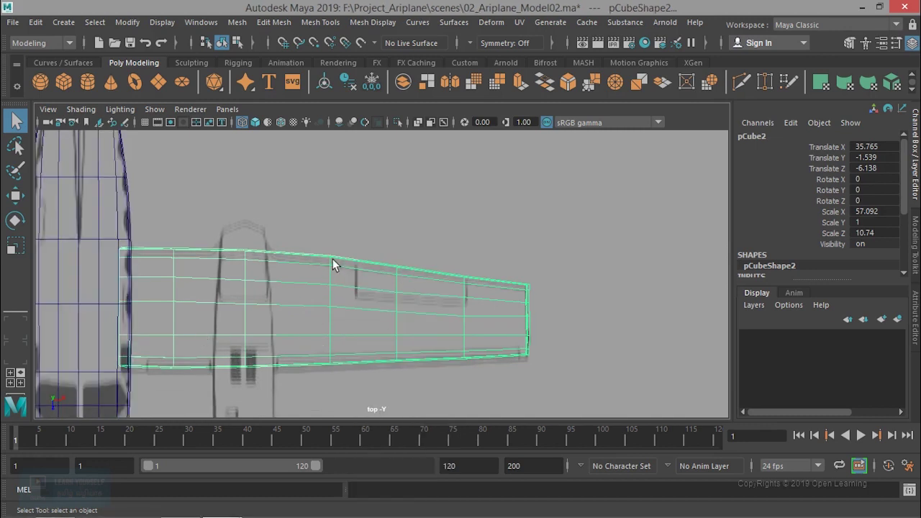
pyautogui.rightClick(333, 259)
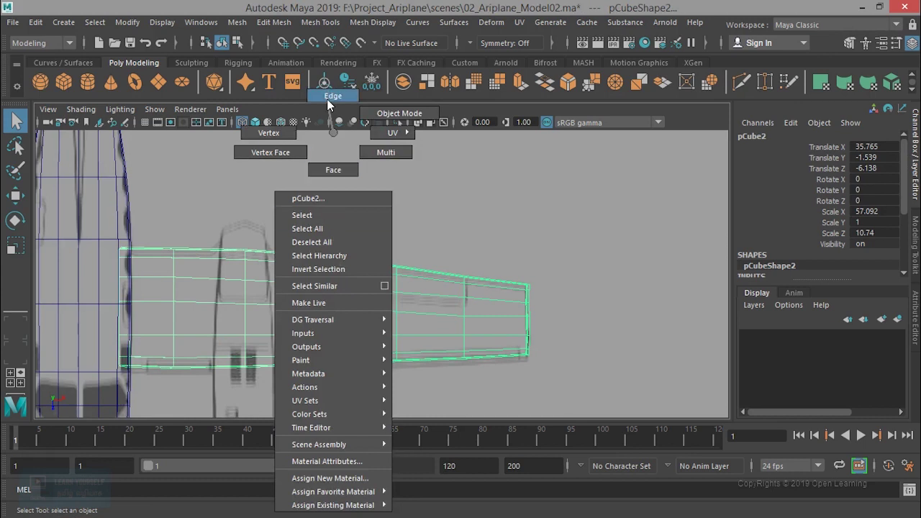
pyautogui.click(327, 98)
# Step: Slide two cross edges right to the flap outline and lower the lengthwise edge loop slightly
pyautogui.click(331, 276)
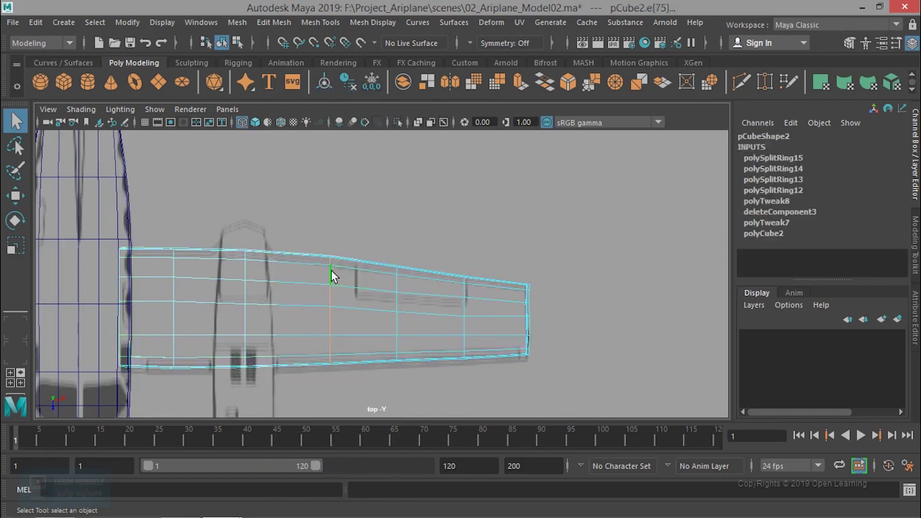
pyautogui.press('w')
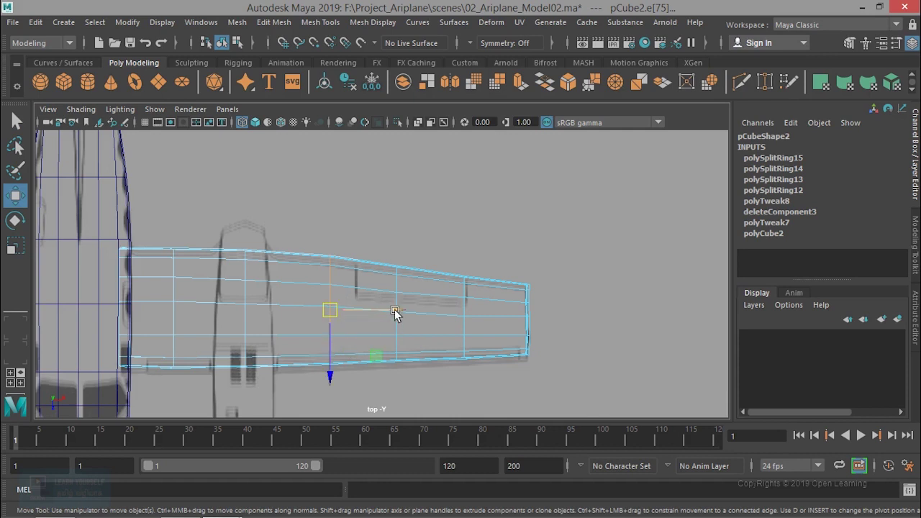
pyautogui.moveTo(403, 309); pyautogui.dragTo(422, 311)
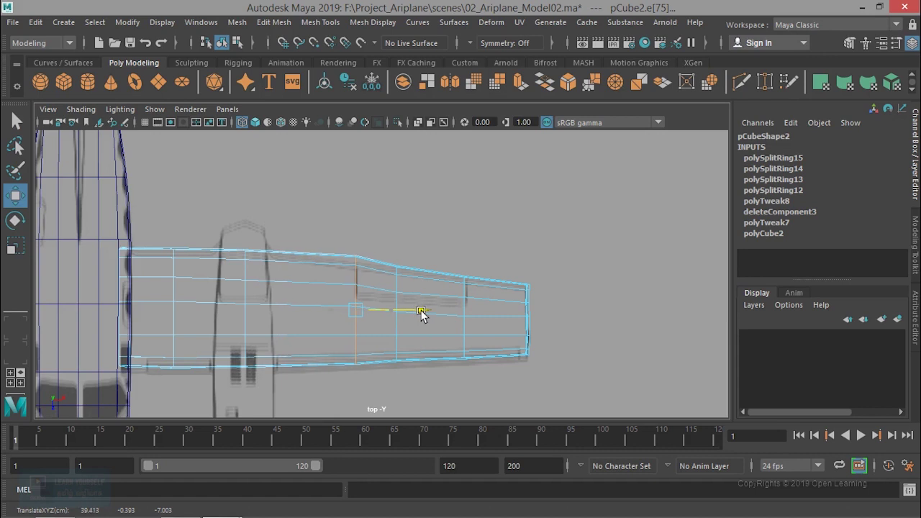
pyautogui.scroll(2, 357, 310)
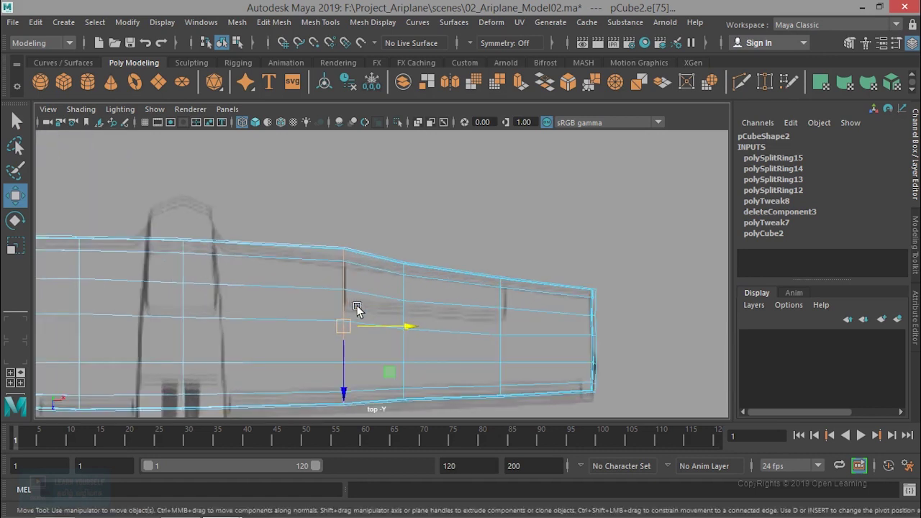
pyautogui.scroll(2, 357, 310)
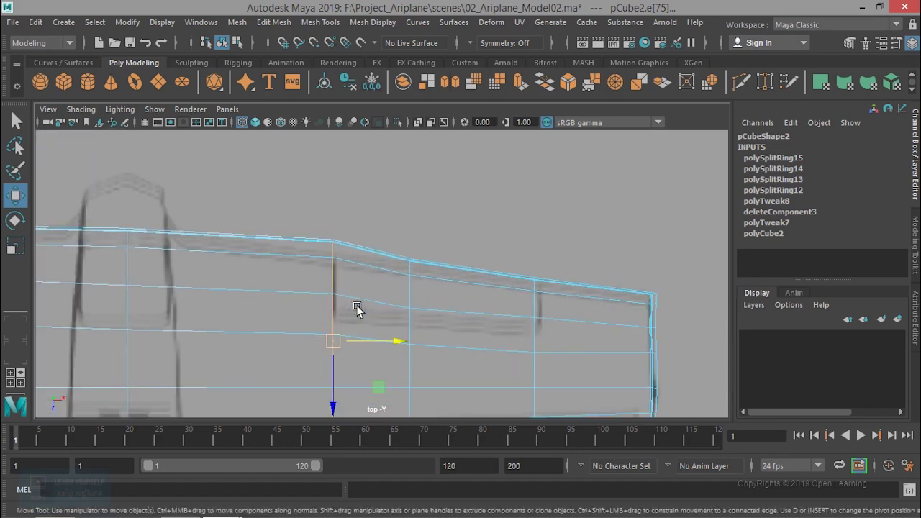
pyautogui.click(533, 314)
pyautogui.moveTo(599, 360); pyautogui.dragTo(609, 358)
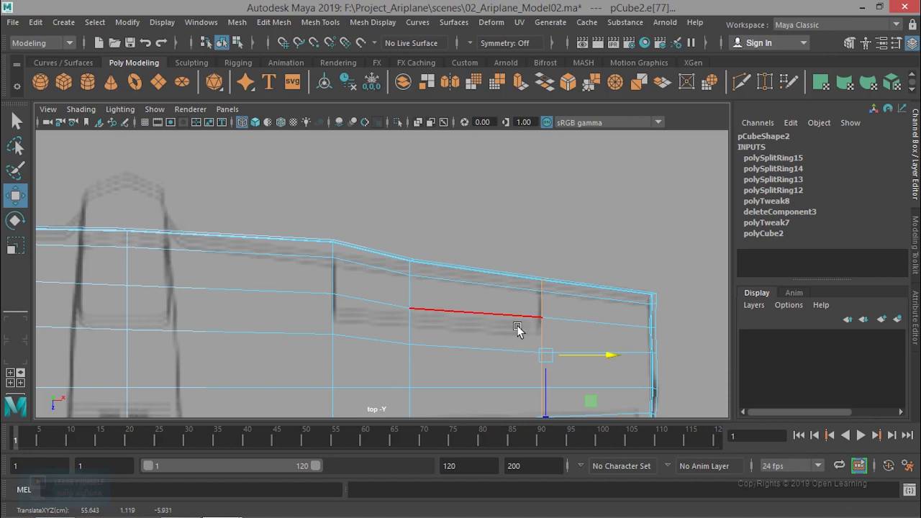
pyautogui.scroll(-2, 518, 329)
pyautogui.scroll(-2, 518, 328)
pyautogui.doubleClick(482, 309)
pyautogui.scroll(-2, 477, 318)
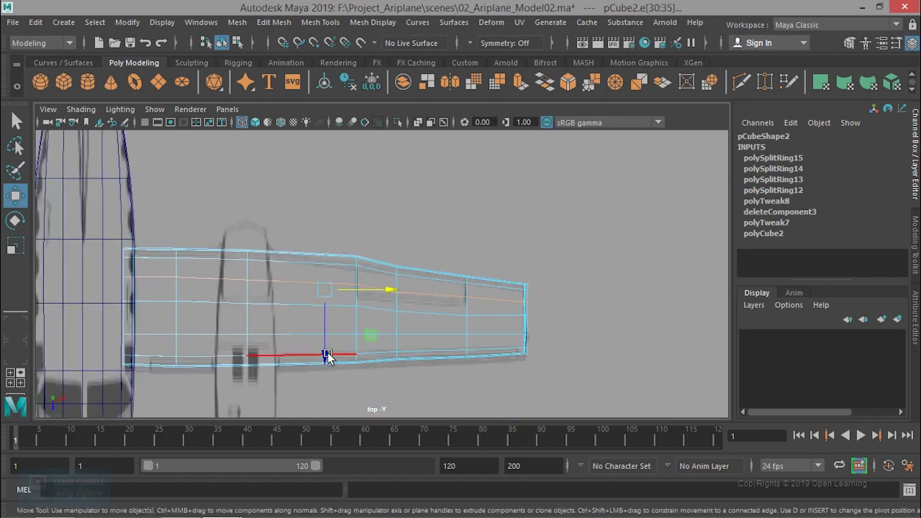
pyautogui.moveTo(324, 356); pyautogui.dragTo(325, 363)
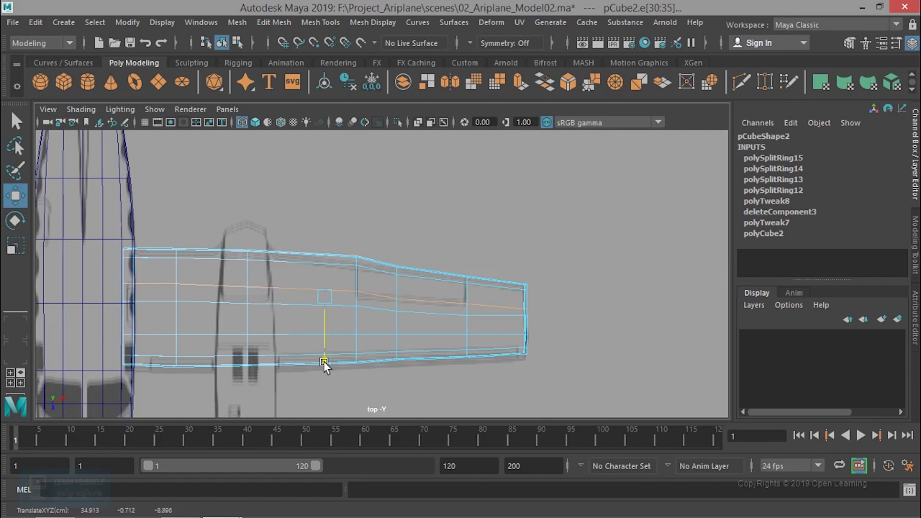
pyautogui.scroll(3, 366, 346)
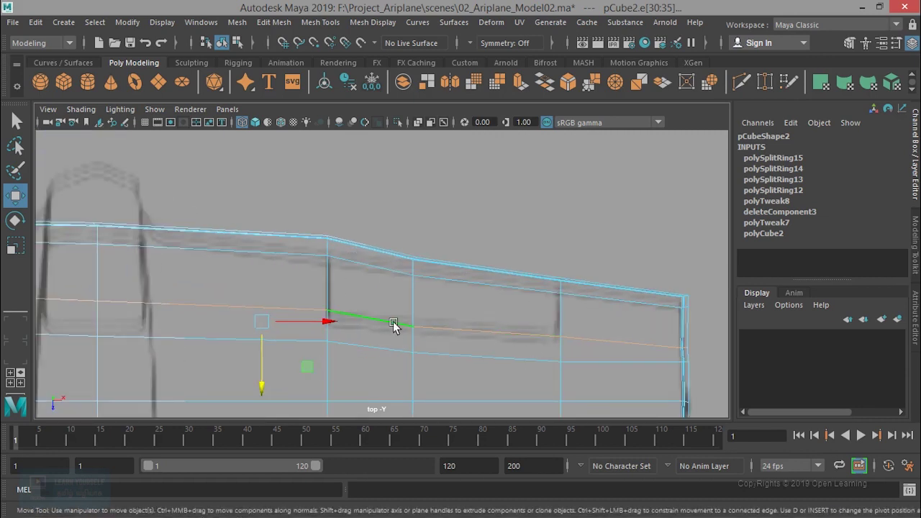
# Step: In Vertex mode, lower the panel-line vertices so the line sits on the wing edge
pyautogui.moveTo(394, 325); pyautogui.dragTo(334, 296, button='right')
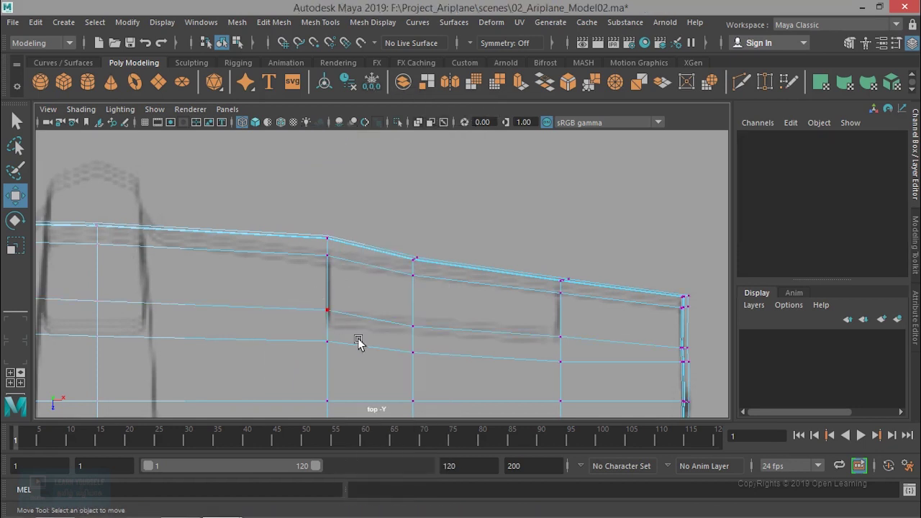
pyautogui.click(325, 305)
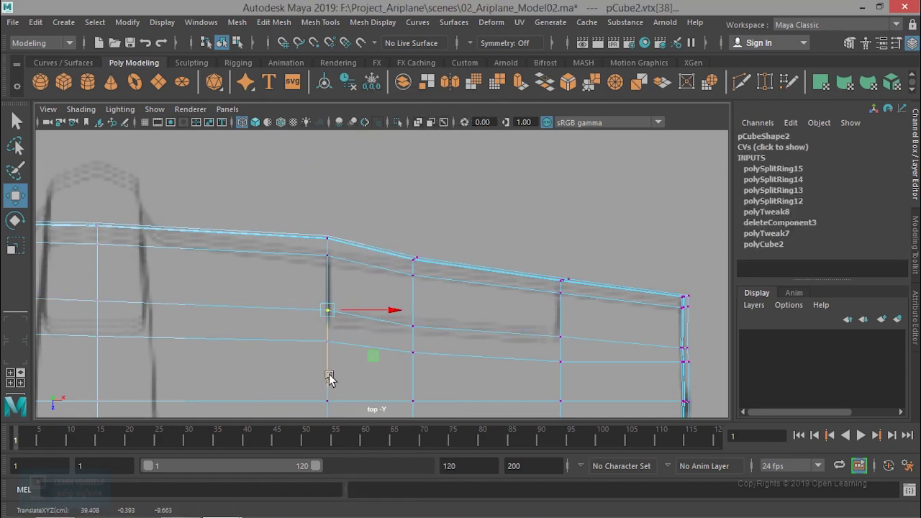
pyautogui.moveTo(329, 377); pyautogui.dragTo(329, 388)
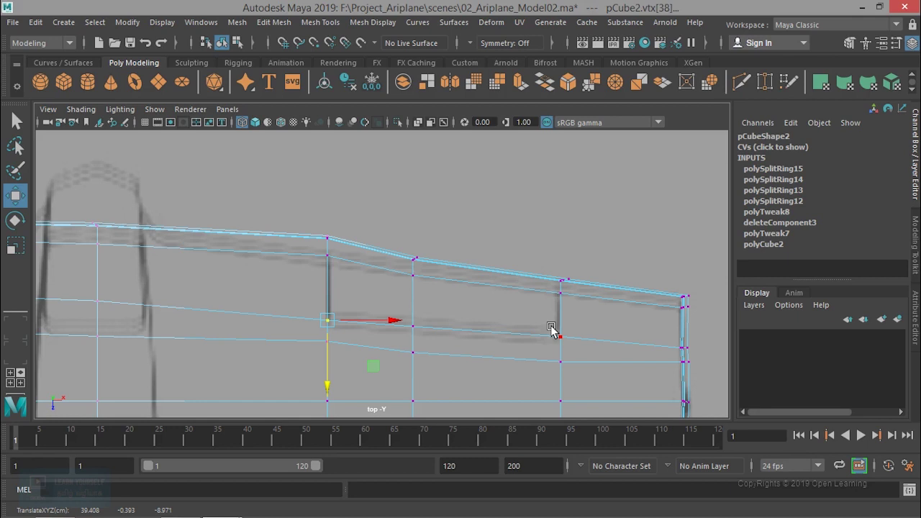
pyautogui.click(330, 243)
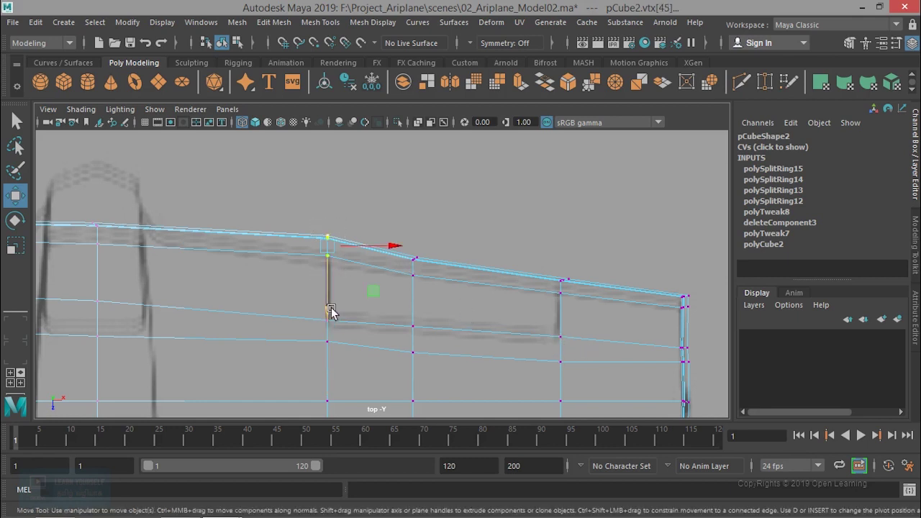
pyautogui.moveTo(329, 311); pyautogui.dragTo(348, 309)
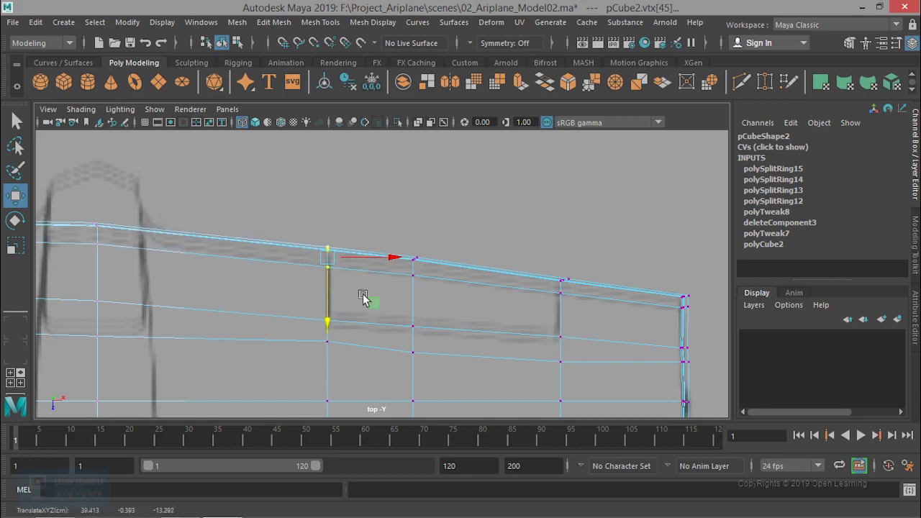
pyautogui.moveTo(482, 303); pyautogui.dragTo(439, 305, button='right')
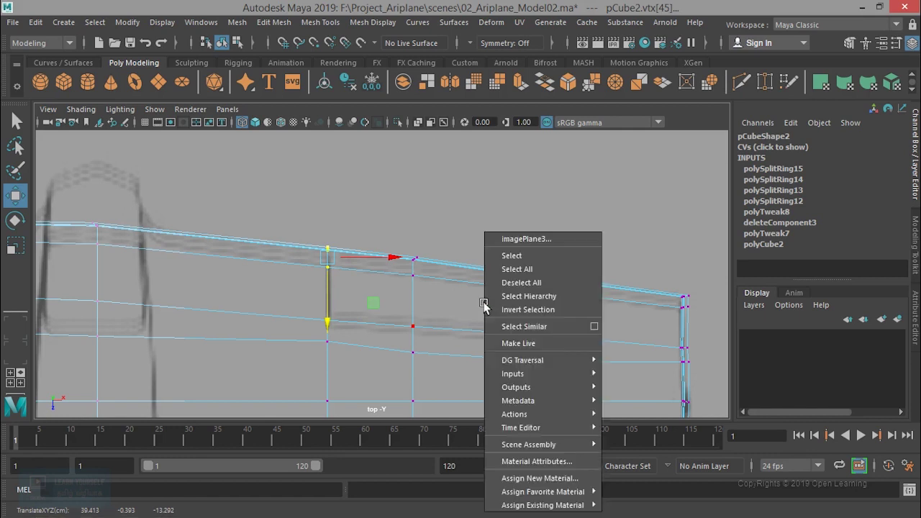
# Step: Switch the wing to Face mode and marquee-select the flap panel faces
pyautogui.rightClick(438, 306)
pyautogui.click(436, 288)
pyautogui.click(431, 270)
pyautogui.rightClick(439, 256)
pyautogui.click(439, 256)
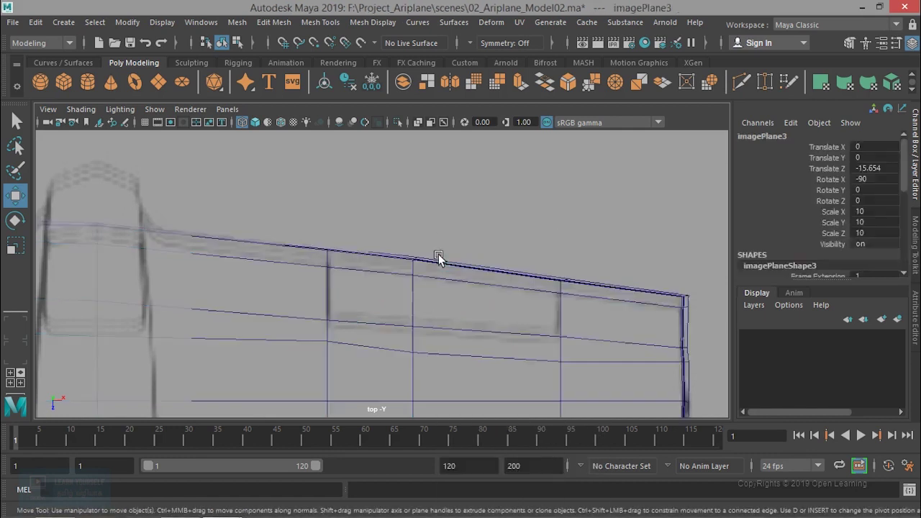
pyautogui.click(424, 256)
pyautogui.moveTo(425, 132); pyautogui.dragTo(447, 181, button='right')
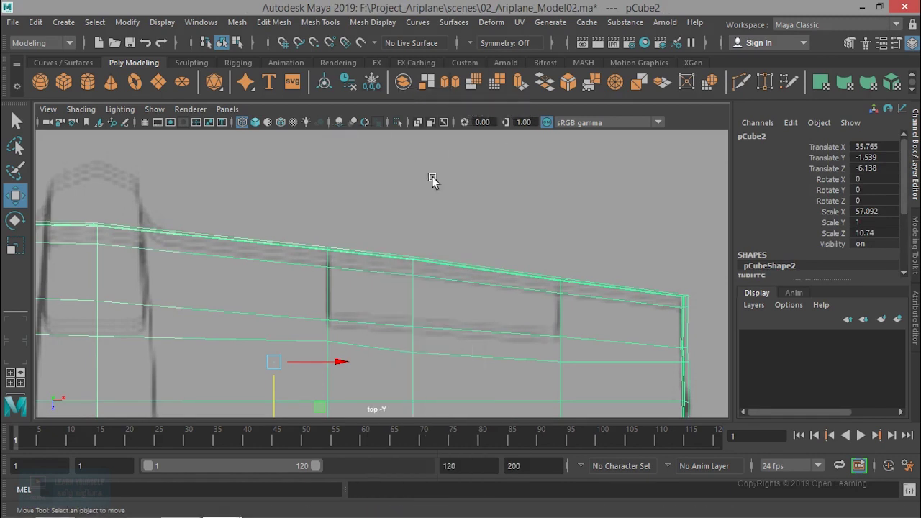
pyautogui.moveTo(374, 236); pyautogui.dragTo(525, 315)
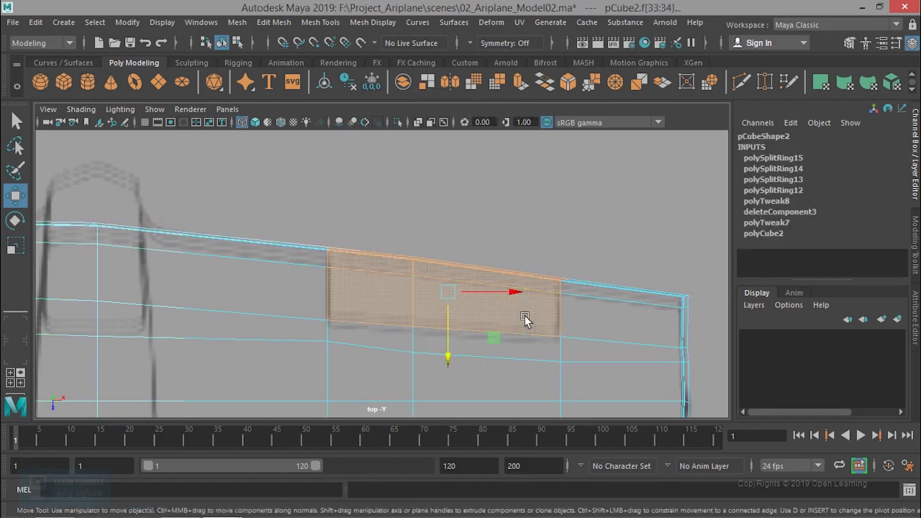
# Step: Duplicate the selected flap faces with Edit Mesh > Duplicate
pyautogui.scroll(-1, 523, 316)
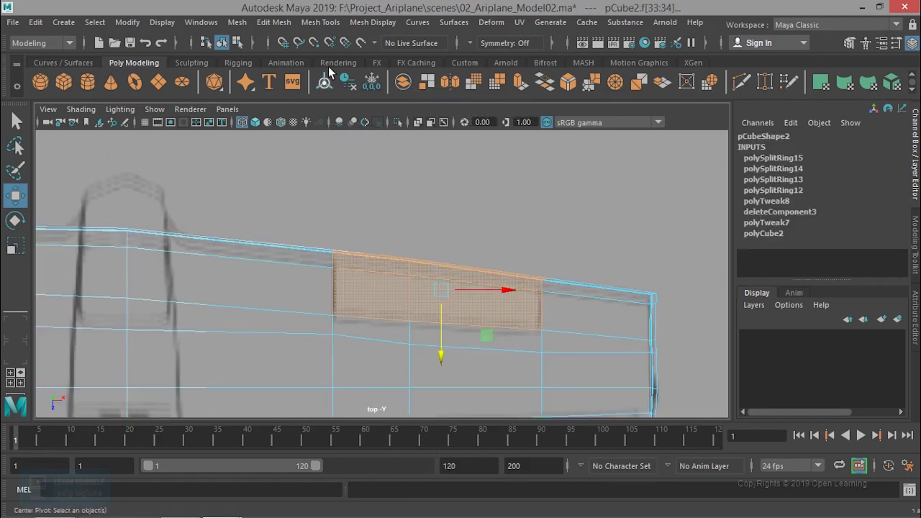
pyautogui.click(317, 22)
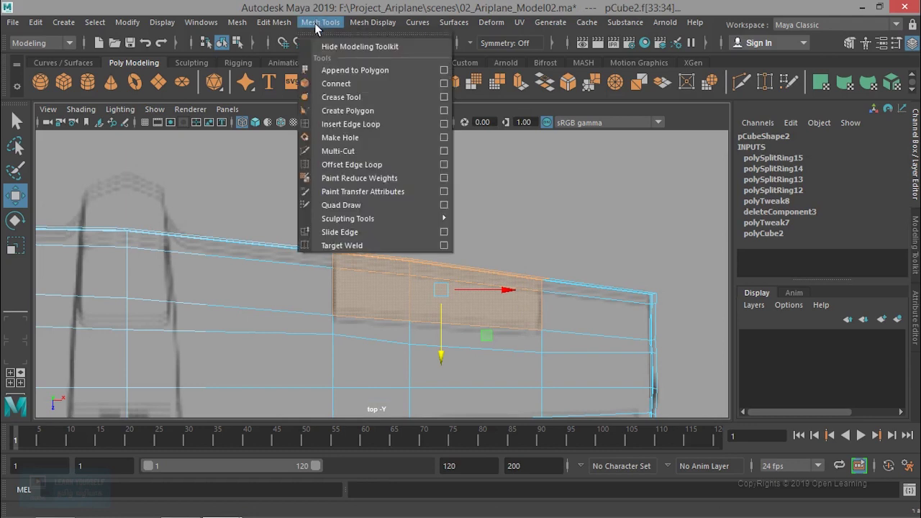
pyautogui.hotkey('ctrl', 'z')
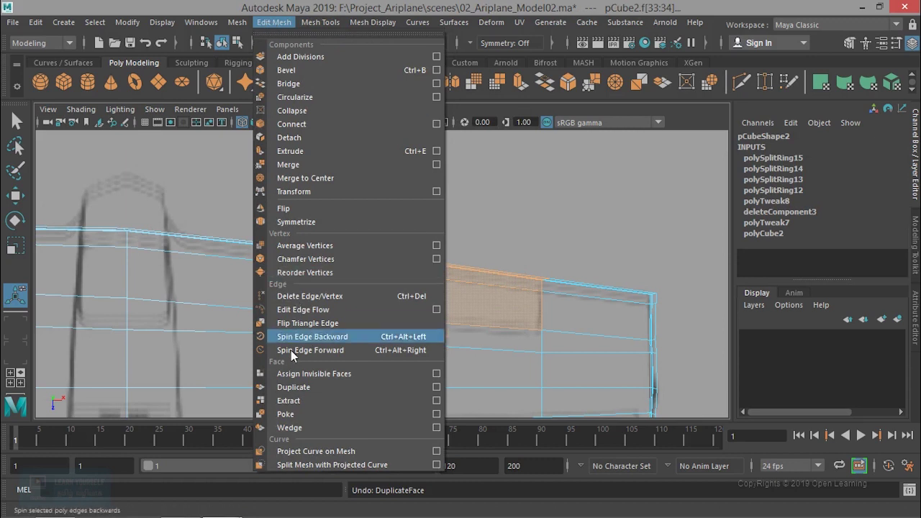
pyautogui.click(303, 387)
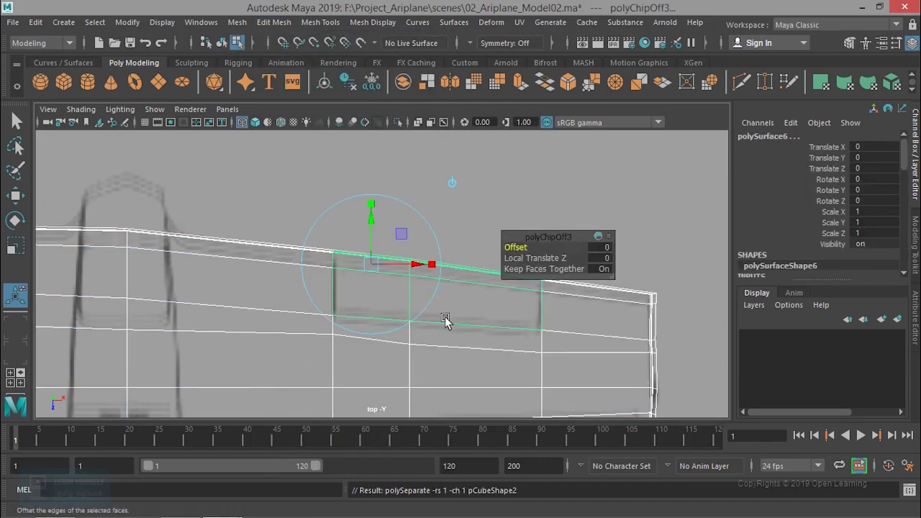
# Step: Lift the duplicated panel 0.118 along Local Translate Z and return to Object Mode
pyautogui.press('space')
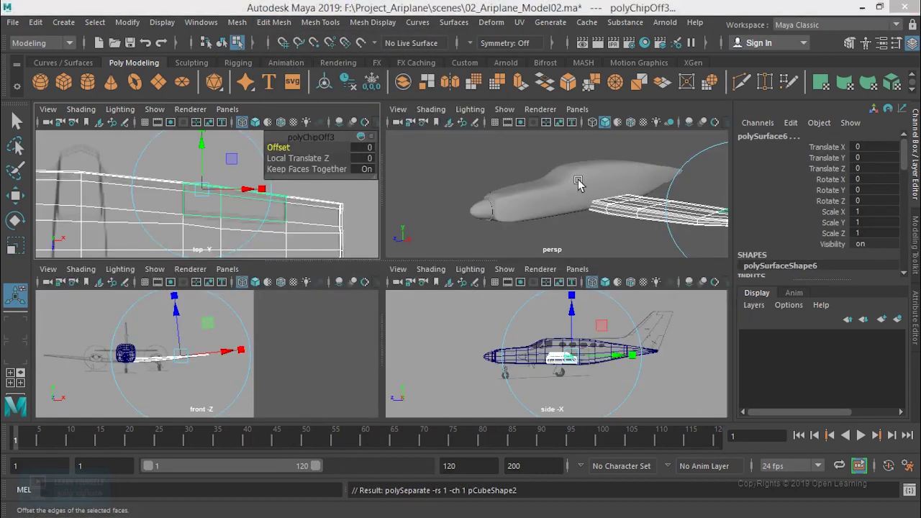
pyautogui.press('space')
pyautogui.press('f')
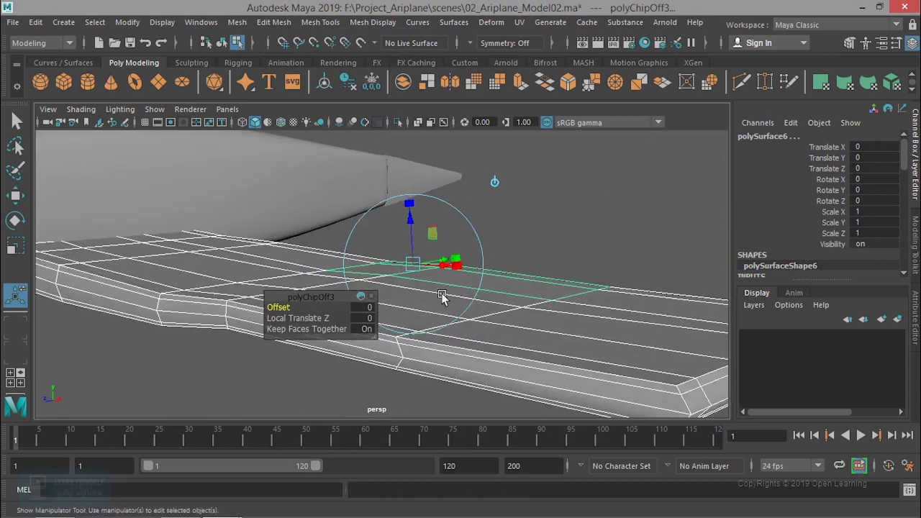
pyautogui.keyDown('alt'); pyautogui.moveTo(355, 252); pyautogui.dragTo(396, 264); pyautogui.keyUp('alt')
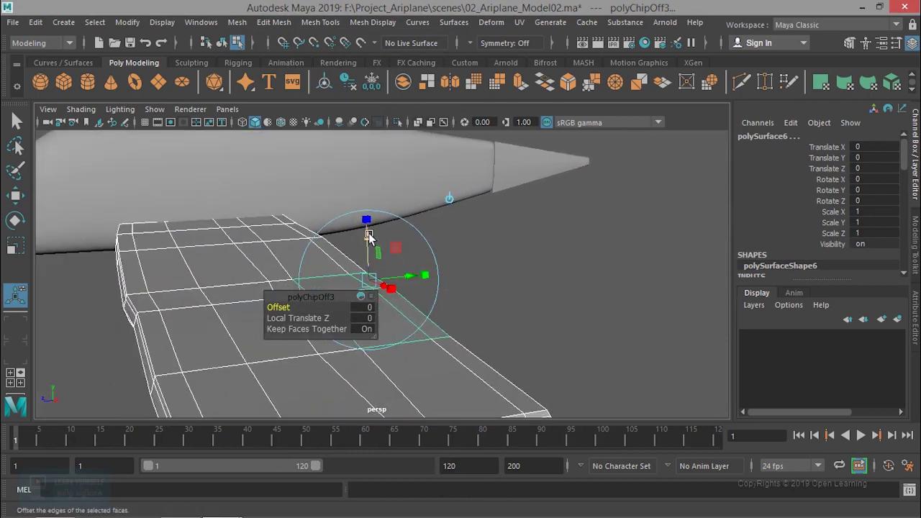
pyautogui.moveTo(368, 236); pyautogui.dragTo(367, 231)
pyautogui.moveTo(417, 288)
pyautogui.keyDown('alt'); pyautogui.mouseDown()
pyautogui.moveTo(471, 294)
pyautogui.moveTo(405, 266)
pyautogui.moveTo(432, 283)
pyautogui.moveTo(469, 267)
pyautogui.moveTo(315, 267)
pyautogui.moveTo(459, 186)
pyautogui.mouseUp(); pyautogui.keyUp('alt')
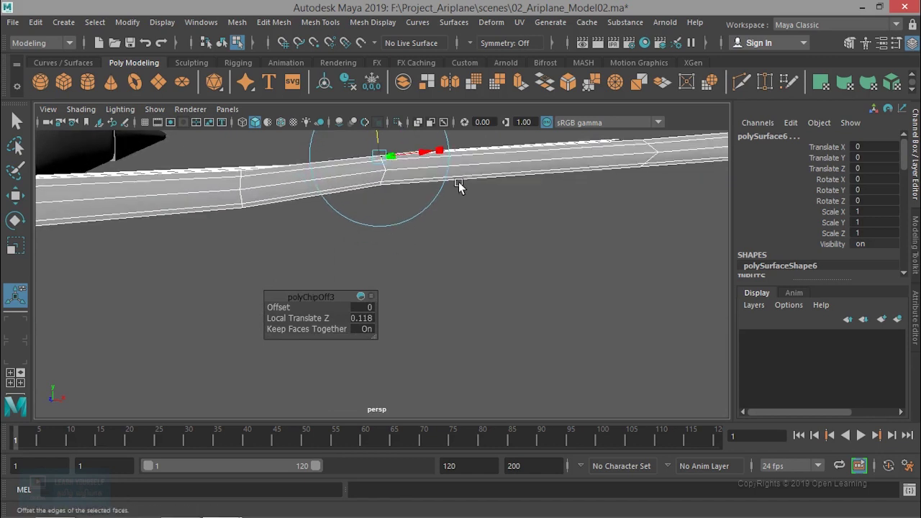
pyautogui.moveTo(459, 185); pyautogui.dragTo(427, 113, button='right')
pyautogui.click(548, 243)
pyautogui.scroll(-3, 549, 243)
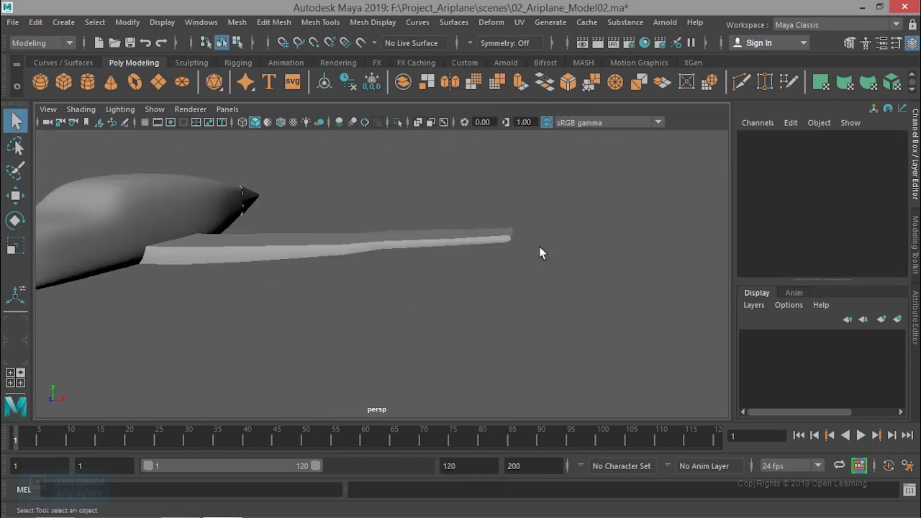
# Step: Check the wing in smooth preview, then select the duplicated flap piece polySurface6
pyautogui.keyDown('alt'); pyautogui.moveTo(548, 243); pyautogui.dragTo(483, 301); pyautogui.keyUp('alt')
pyautogui.click(417, 282)
pyautogui.press('3')
pyautogui.click(443, 337)
pyautogui.scroll(3, 458, 352)
pyautogui.moveTo(458, 352)
pyautogui.keyDown('alt'); pyautogui.mouseDown()
pyautogui.moveTo(469, 259)
pyautogui.moveTo(324, 294)
pyautogui.moveTo(365, 309)
pyautogui.moveTo(391, 281)
pyautogui.moveTo(391, 254)
pyautogui.moveTo(415, 310)
pyautogui.mouseUp(); pyautogui.keyUp('alt')
pyautogui.scroll(5, 483, 366)
pyautogui.click(493, 365)
pyautogui.keyDown('alt'); pyautogui.moveTo(415, 310); pyautogui.dragTo(457, 319, button='right'); pyautogui.keyUp('alt')
pyautogui.moveTo(456, 320)
pyautogui.keyDown('alt'); pyautogui.mouseDown()
pyautogui.moveTo(444, 295)
pyautogui.moveTo(476, 272)
pyautogui.moveTo(471, 302)
pyautogui.moveTo(455, 317)
pyautogui.mouseUp(); pyautogui.keyUp('alt')
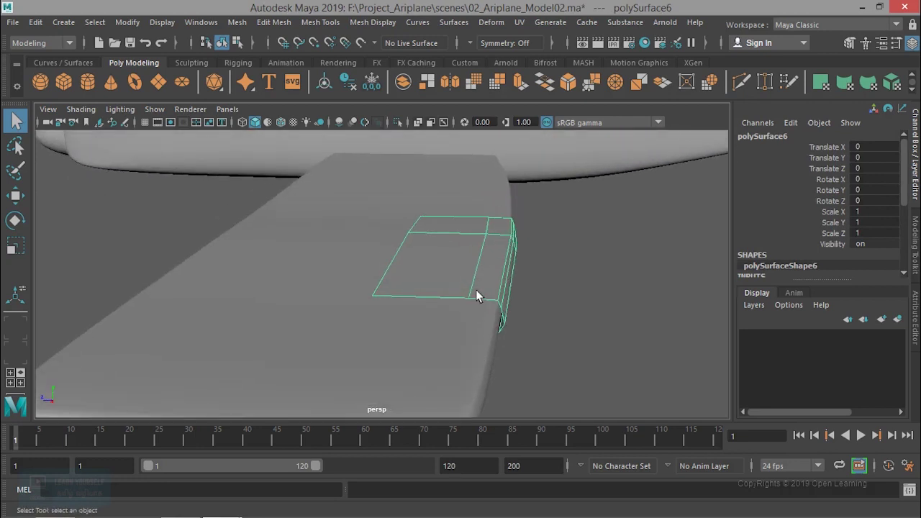
pyautogui.keyDown('alt'); pyautogui.moveTo(506, 304); pyautogui.dragTo(510, 301); pyautogui.keyUp('alt')
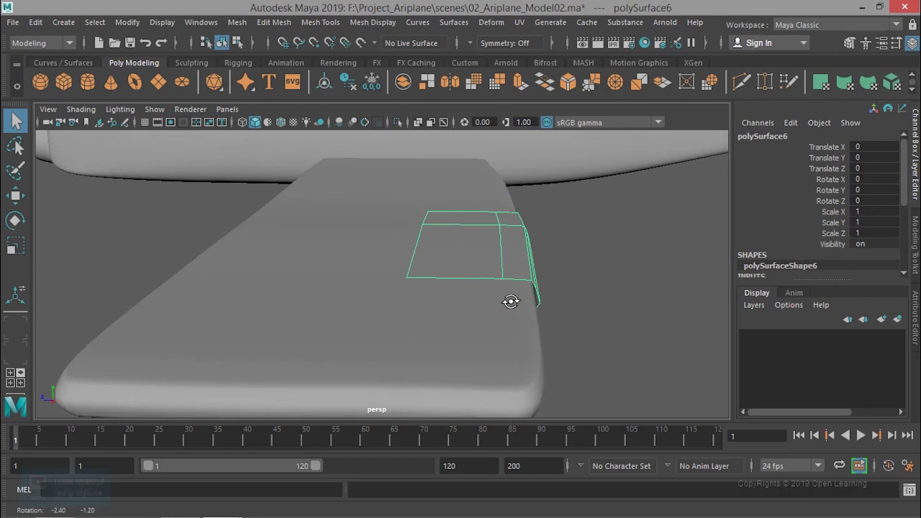
# Step: Extrude the flap with Local Translate Z -0.194 and 3 divisions
pyautogui.click(321, 22)
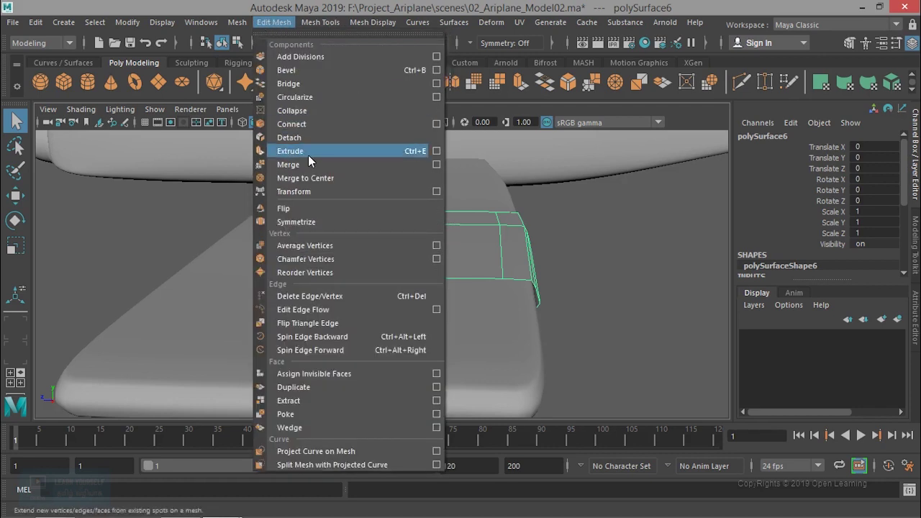
pyautogui.click(303, 151)
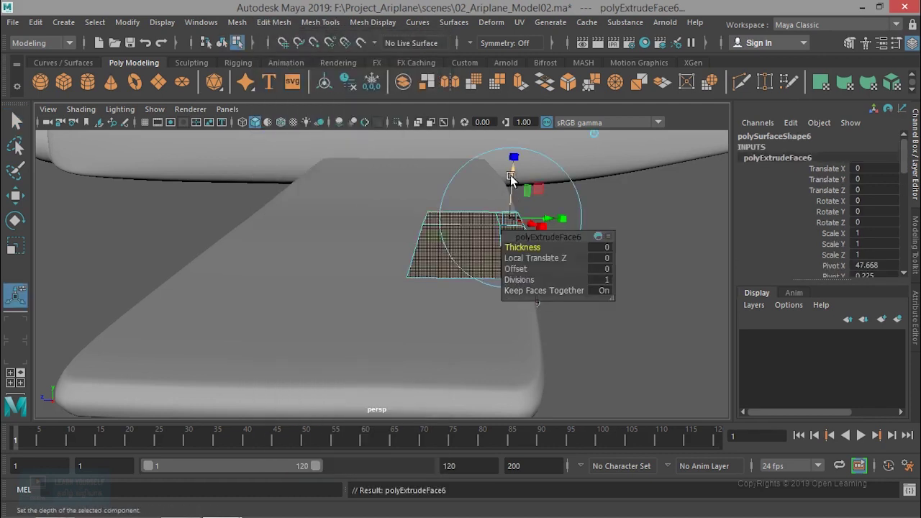
pyautogui.moveTo(512, 174); pyautogui.dragTo(513, 182)
pyautogui.keyDown('alt'); pyautogui.moveTo(438, 195); pyautogui.dragTo(384, 264); pyautogui.keyUp('alt')
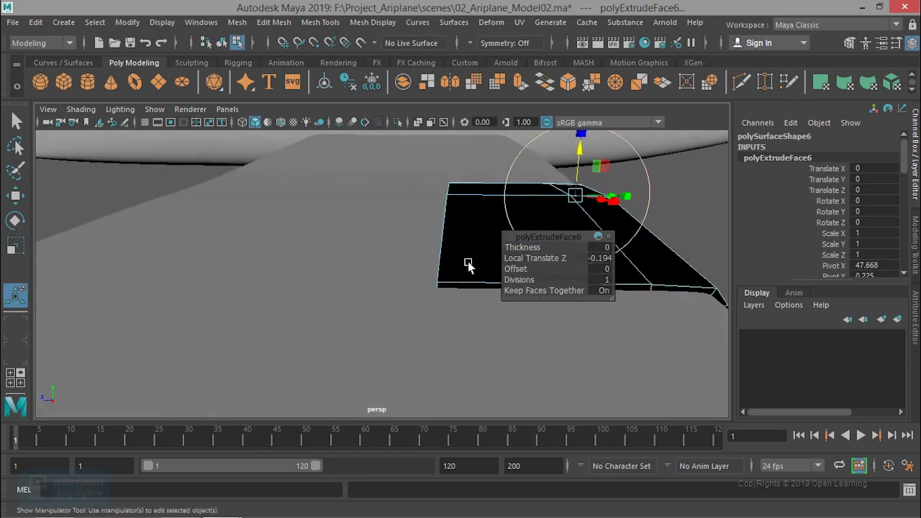
pyautogui.keyDown('alt'); pyautogui.moveTo(384, 264); pyautogui.dragTo(395, 256, button='right'); pyautogui.keyUp('alt')
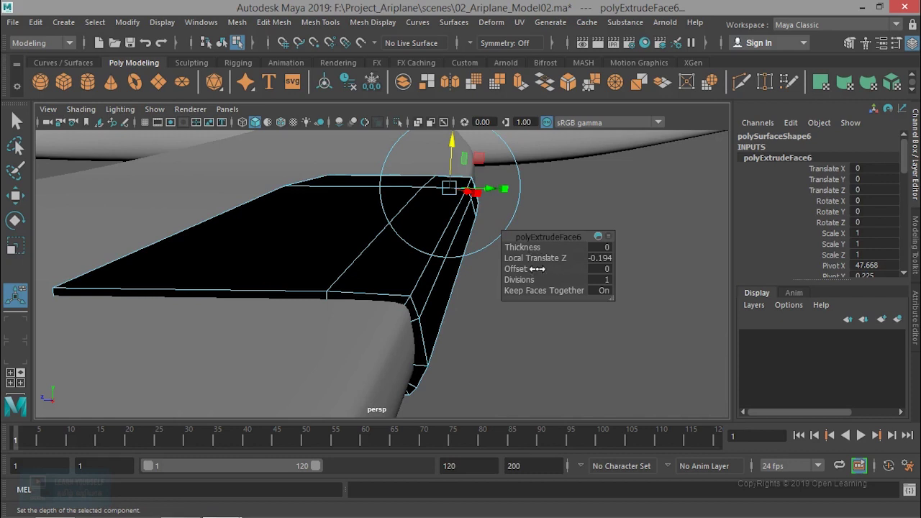
pyautogui.moveTo(530, 282); pyautogui.dragTo(542, 283)
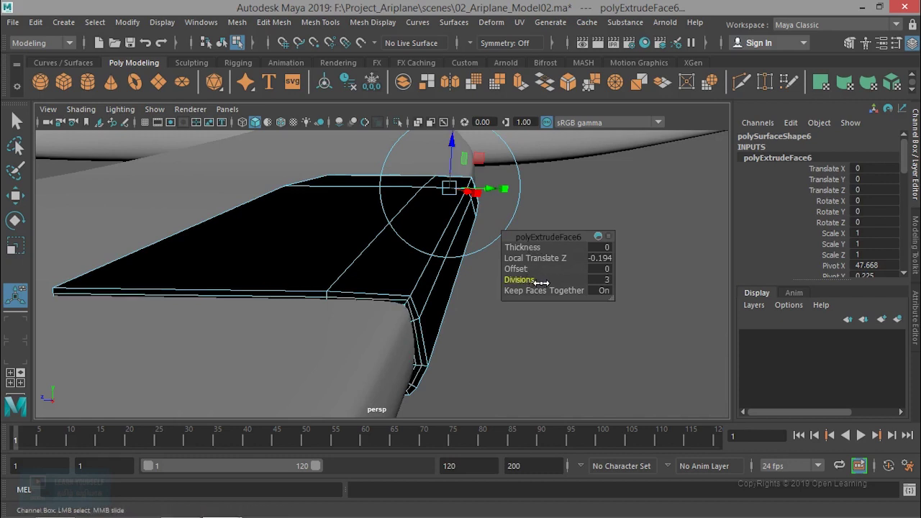
# Step: Return to Object Mode and toggle smooth preview (3 then 1) to inspect the flap
pyautogui.moveTo(346, 262); pyautogui.dragTo(400, 114, button='right')
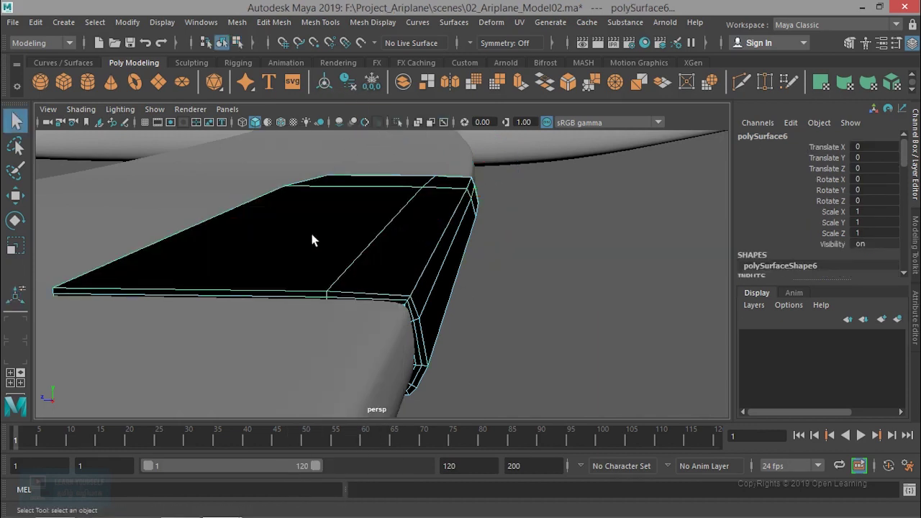
pyautogui.keyDown('alt'); pyautogui.moveTo(310, 230); pyautogui.dragTo(405, 292); pyautogui.keyUp('alt')
pyautogui.press('3')
pyautogui.moveTo(287, 319)
pyautogui.keyDown('alt'); pyautogui.mouseDown()
pyautogui.moveTo(381, 302)
pyautogui.moveTo(457, 314)
pyautogui.mouseUp(); pyautogui.keyUp('alt')
pyautogui.press('1')
pyautogui.moveTo(418, 352)
pyautogui.keyDown('alt'); pyautogui.mouseDown()
pyautogui.moveTo(321, 304)
pyautogui.moveTo(447, 334)
pyautogui.moveTo(460, 330)
pyautogui.mouseUp(); pyautogui.keyUp('alt')
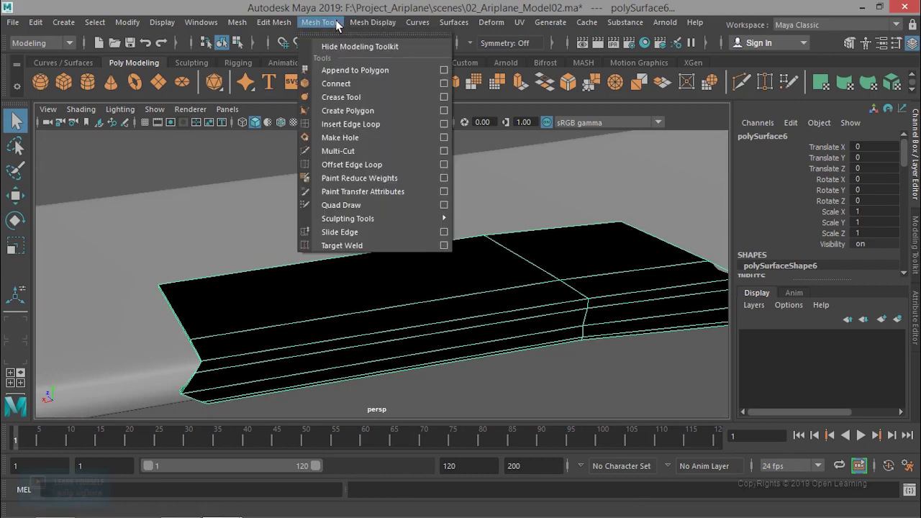
# Step: Put the flap in Vertex mode and marquee-select the vertices at its pointed left tip
pyautogui.click(350, 123)
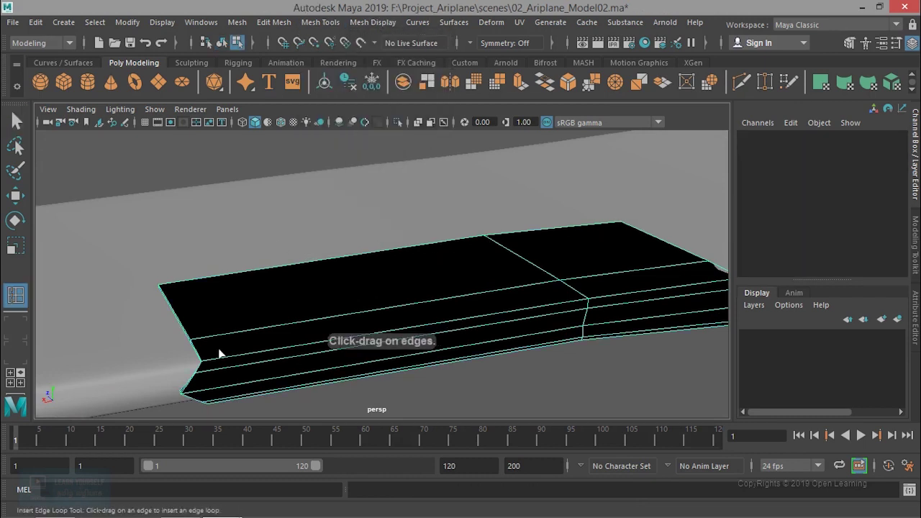
pyautogui.moveTo(229, 372)
pyautogui.keyDown('alt'); pyautogui.mouseDown(button='middle')
pyautogui.moveTo(222, 355)
pyautogui.moveTo(185, 350)
pyautogui.moveTo(179, 360)
pyautogui.moveTo(332, 283)
pyautogui.mouseUp(button='middle'); pyautogui.keyUp('alt')
pyautogui.moveTo(332, 283)
pyautogui.keyDown('alt'); pyautogui.mouseDown()
pyautogui.moveTo(237, 302)
pyautogui.moveTo(337, 302)
pyautogui.moveTo(258, 261)
pyautogui.mouseUp(); pyautogui.keyUp('alt')
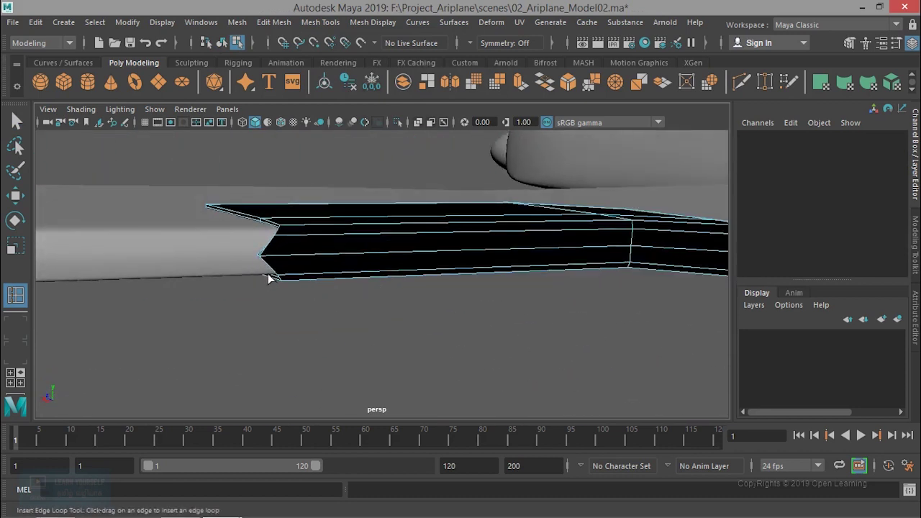
pyautogui.press('q')
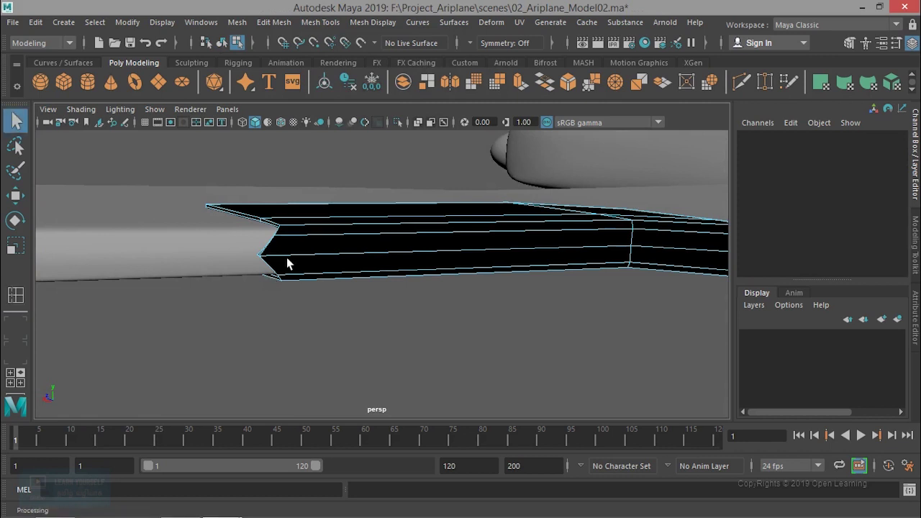
pyautogui.click(287, 256)
pyautogui.moveTo(288, 258); pyautogui.dragTo(231, 148, button='right')
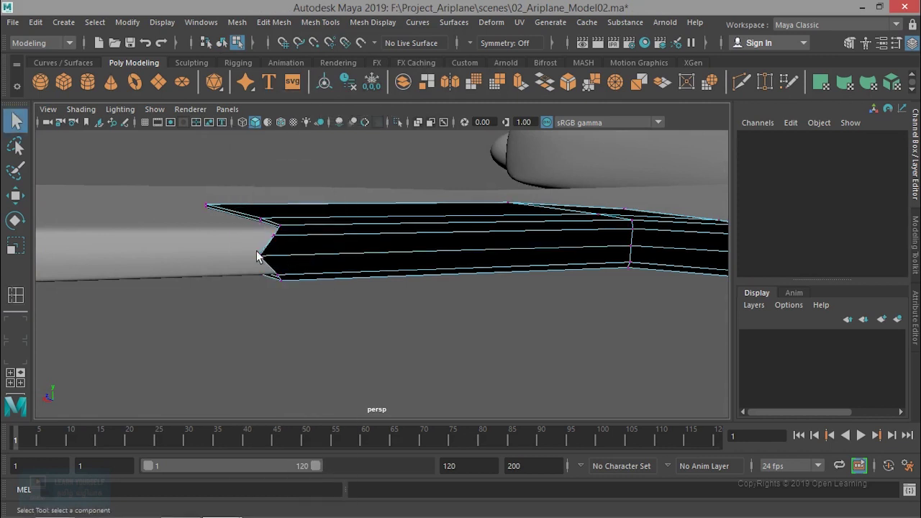
pyautogui.click(264, 260)
pyautogui.moveTo(267, 264)
pyautogui.keyDown('alt'); pyautogui.mouseDown()
pyautogui.moveTo(259, 273)
pyautogui.moveTo(246, 269)
pyautogui.mouseUp(); pyautogui.keyUp('alt')
pyautogui.moveTo(105, 251); pyautogui.dragTo(148, 296)
pyautogui.press('space')
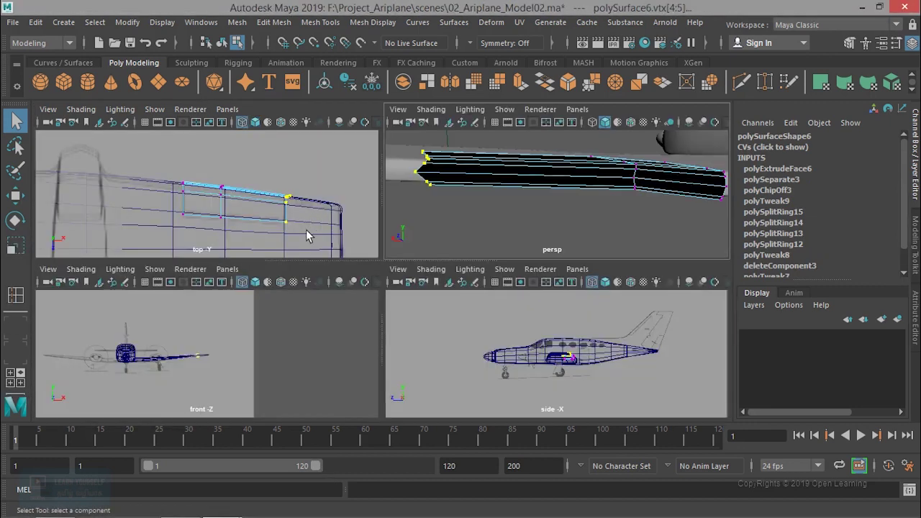
# Step: In the maximized top view, scale the right, left and middle flap vertex columns toward zero in X
pyautogui.press('space')
pyautogui.scroll(3, 380, 318)
pyautogui.keyDown('alt'); pyautogui.moveTo(380, 318); pyautogui.dragTo(376, 341, button='middle'); pyautogui.keyUp('alt')
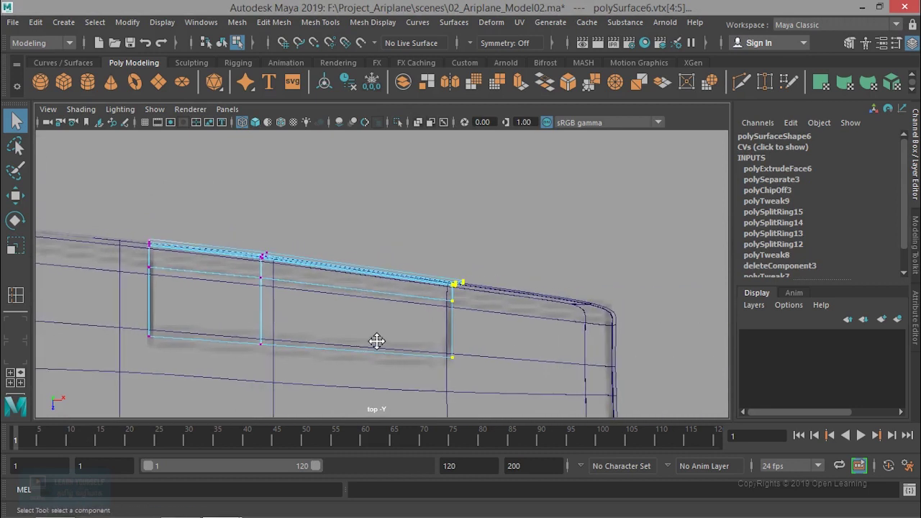
pyautogui.press('r')
pyautogui.moveTo(518, 320); pyautogui.dragTo(467, 325)
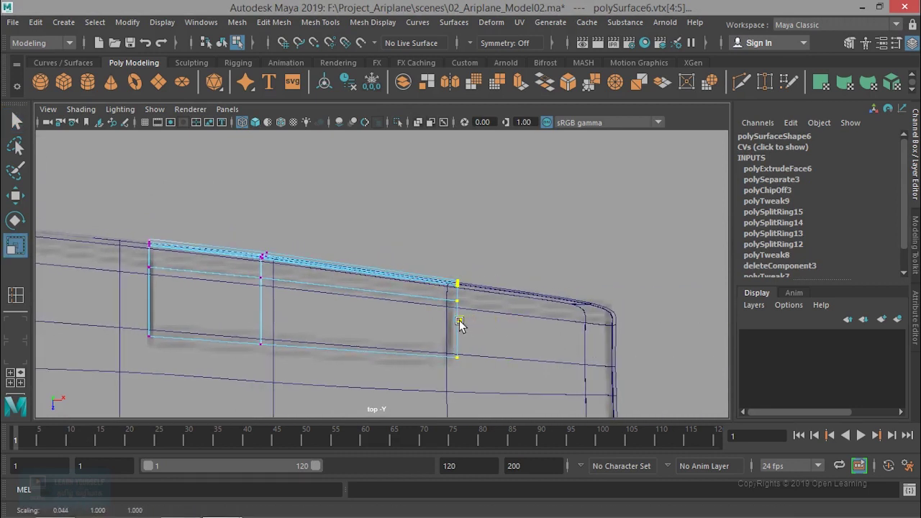
pyautogui.moveTo(117, 216); pyautogui.dragTo(181, 405)
pyautogui.moveTo(209, 288); pyautogui.dragTo(149, 288)
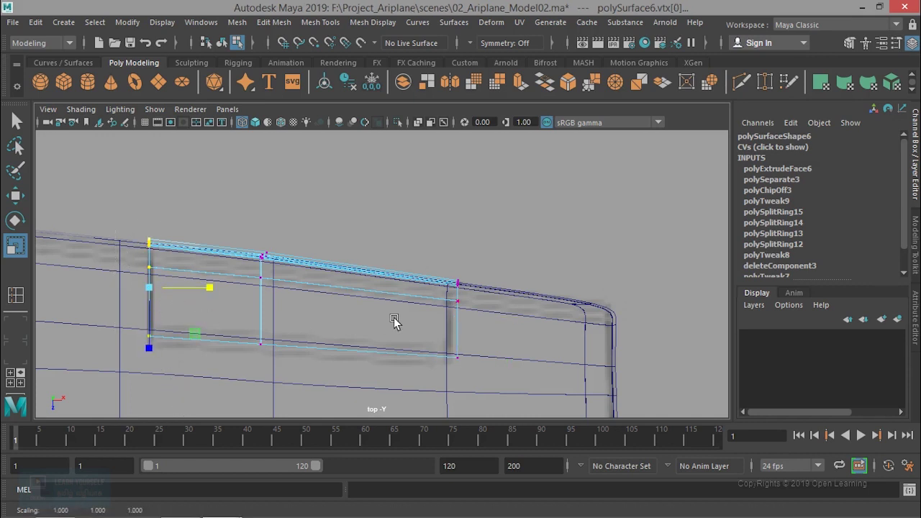
pyautogui.moveTo(216, 232); pyautogui.dragTo(305, 395)
pyautogui.moveTo(325, 304); pyautogui.dragTo(266, 308)
# Step: Return to Object Mode, select the whole flap panel and inspect it with smooth preview in perspective
pyautogui.press('space')
pyautogui.moveTo(419, 310); pyautogui.dragTo(480, 110, button='right')
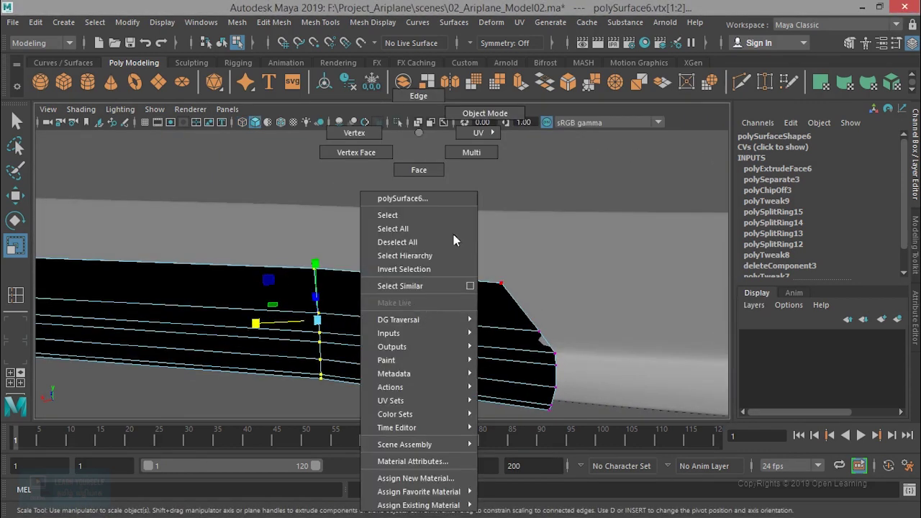
pyautogui.moveTo(419, 320); pyautogui.dragTo(477, 118, button='right')
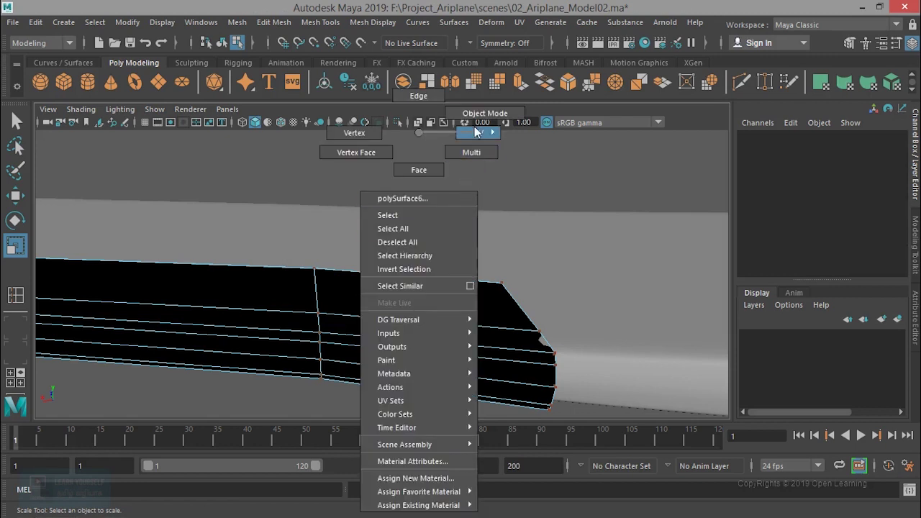
pyautogui.click(411, 329)
pyautogui.scroll(-3, 411, 331)
pyautogui.keyDown('alt'); pyautogui.moveTo(411, 335); pyautogui.dragTo(493, 362); pyautogui.keyUp('alt')
pyautogui.press('3')
pyautogui.scroll(3, 461, 376)
pyautogui.press('1')
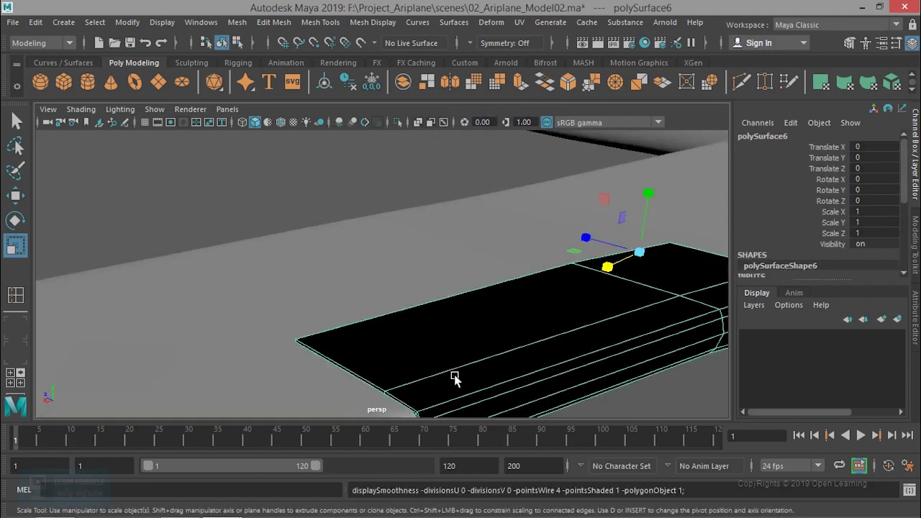
pyautogui.scroll(-3, 467, 396)
pyautogui.moveTo(451, 350)
pyautogui.keyDown('alt'); pyautogui.mouseDown()
pyautogui.moveTo(387, 319)
pyautogui.moveTo(411, 329)
pyautogui.mouseUp(); pyautogui.keyUp('alt')
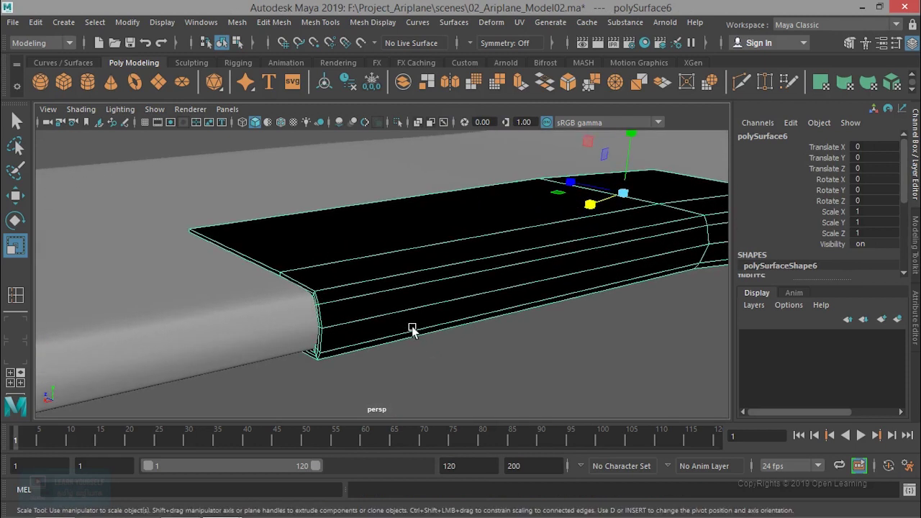
pyautogui.click(321, 21)
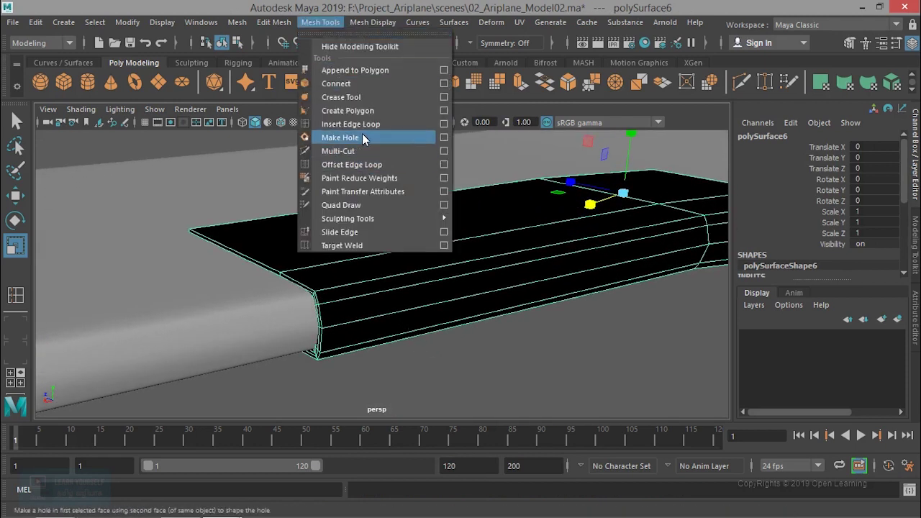
# Step: Insert Edge Loop near the flap's corner and its far end, checking the smoothed result with 3
pyautogui.click(362, 124)
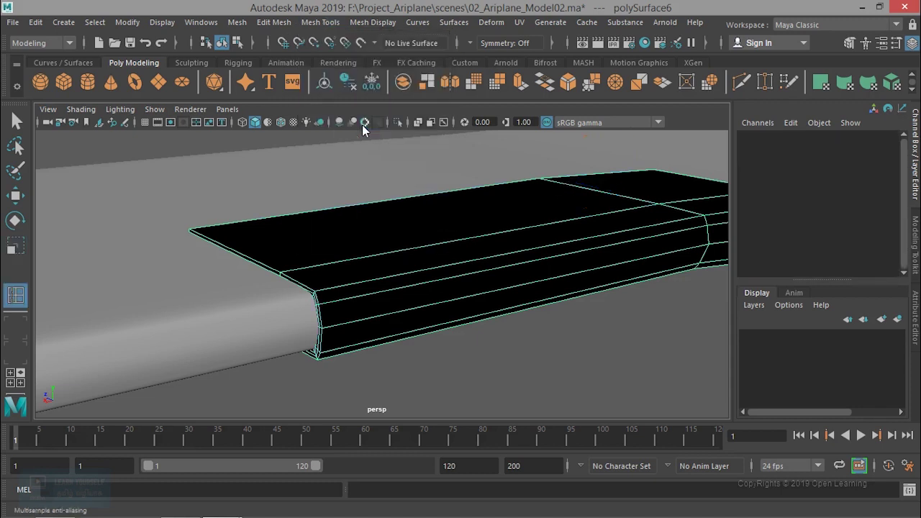
pyautogui.scroll(3, 372, 312)
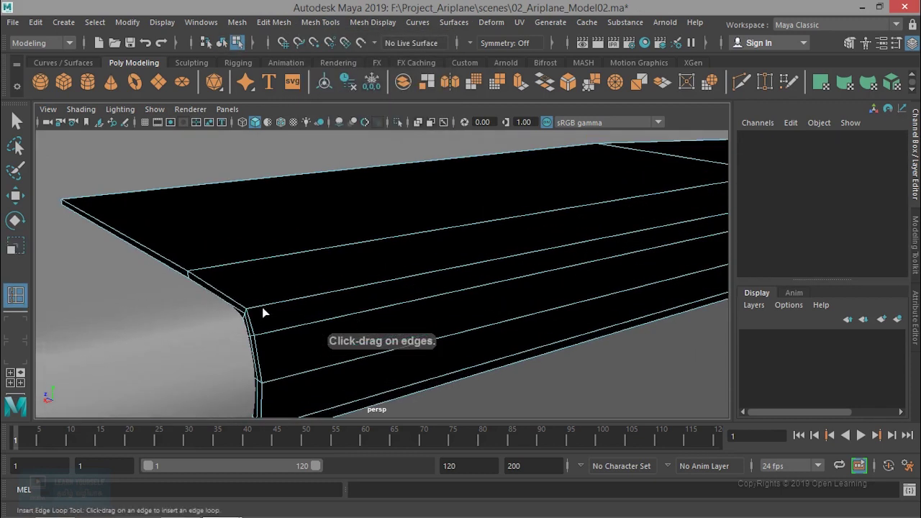
pyautogui.moveTo(260, 311)
pyautogui.mouseDown()
pyautogui.moveTo(267, 334)
pyautogui.moveTo(353, 324)
pyautogui.mouseUp()
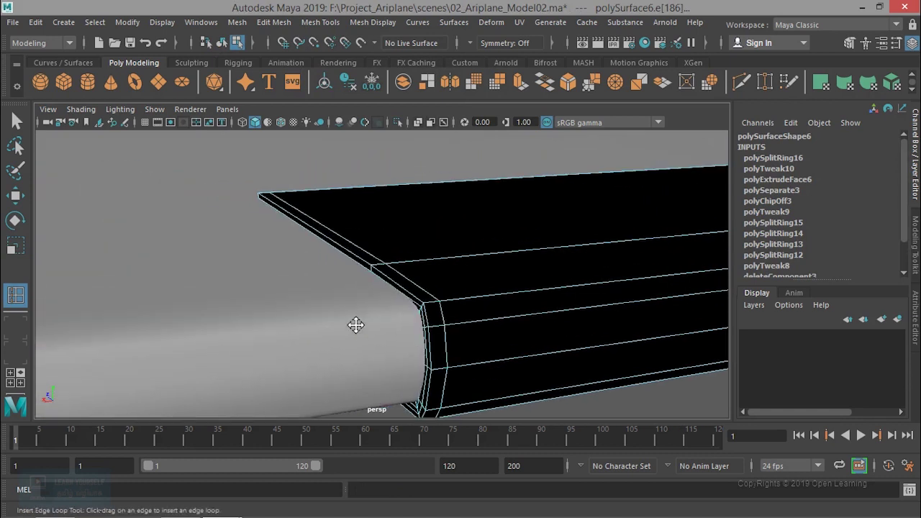
pyautogui.press('3')
pyautogui.moveTo(313, 227)
pyautogui.keyDown('alt'); pyautogui.mouseDown()
pyautogui.moveTo(374, 305)
pyautogui.moveTo(168, 273)
pyautogui.moveTo(398, 302)
pyautogui.moveTo(342, 325)
pyautogui.moveTo(308, 304)
pyautogui.moveTo(313, 325)
pyautogui.moveTo(422, 313)
pyautogui.moveTo(220, 309)
pyautogui.moveTo(345, 298)
pyautogui.moveTo(403, 305)
pyautogui.moveTo(602, 270)
pyautogui.mouseUp(); pyautogui.keyUp('alt')
pyautogui.press('1')
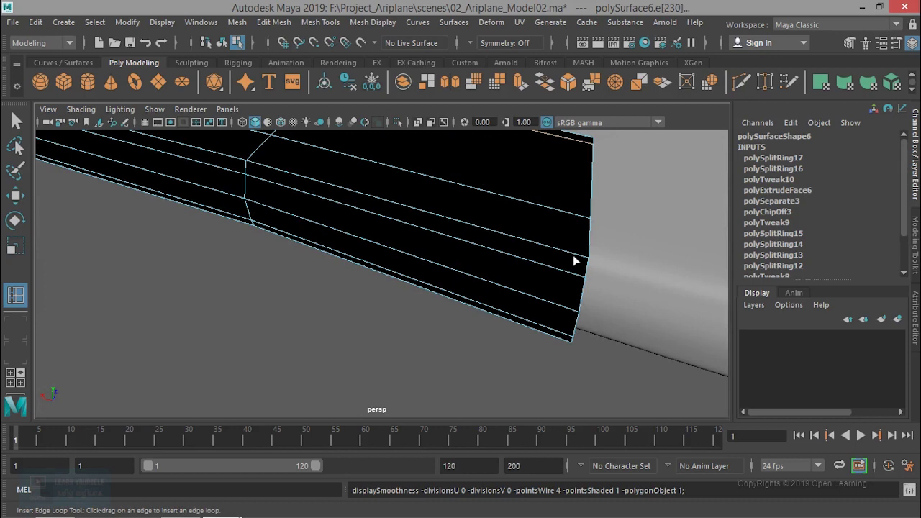
pyautogui.moveTo(576, 259); pyautogui.dragTo(577, 259)
pyautogui.moveTo(577, 259)
pyautogui.keyDown('alt'); pyautogui.mouseDown()
pyautogui.moveTo(520, 311)
pyautogui.moveTo(428, 311)
pyautogui.mouseUp(); pyautogui.keyUp('alt')
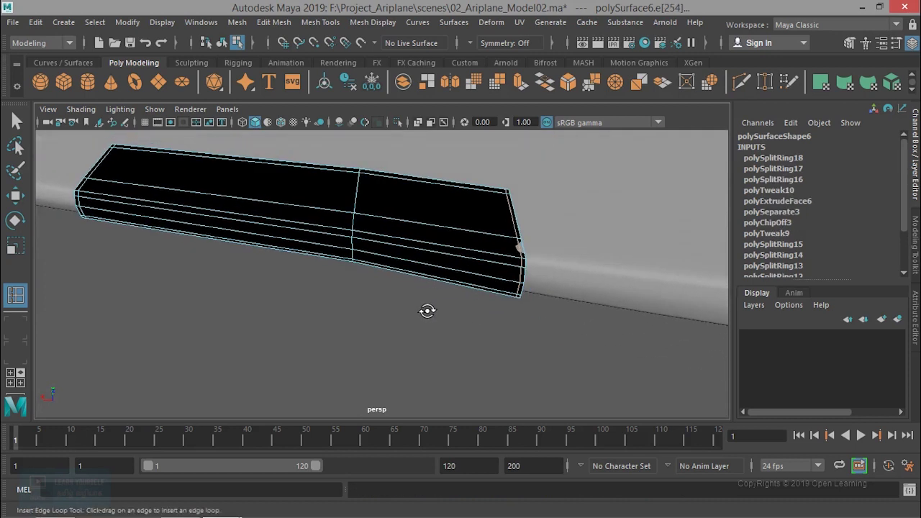
pyautogui.press('3')
pyautogui.press('q')
pyautogui.moveTo(449, 238); pyautogui.dragTo(465, 114, button='right')
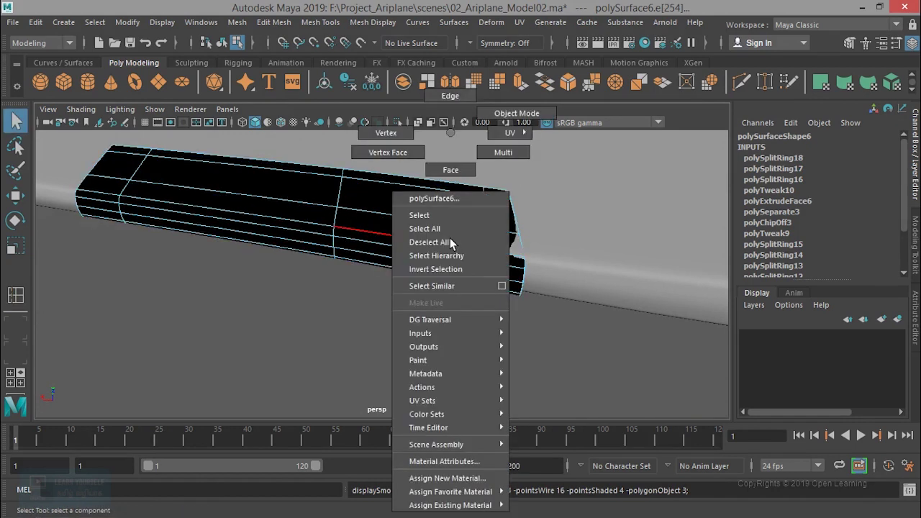
# Step: Select the black polySurface6 flap panel as a whole object
pyautogui.click(386, 337)
pyautogui.moveTo(386, 337)
pyautogui.keyDown('alt'); pyautogui.mouseDown()
pyautogui.moveTo(485, 337)
pyautogui.moveTo(440, 282)
pyautogui.moveTo(498, 246)
pyautogui.moveTo(434, 329)
pyautogui.moveTo(431, 357)
pyautogui.moveTo(426, 340)
pyautogui.mouseUp(); pyautogui.keyUp('alt')
pyautogui.scroll(1, 426, 340)
pyautogui.click(426, 292)
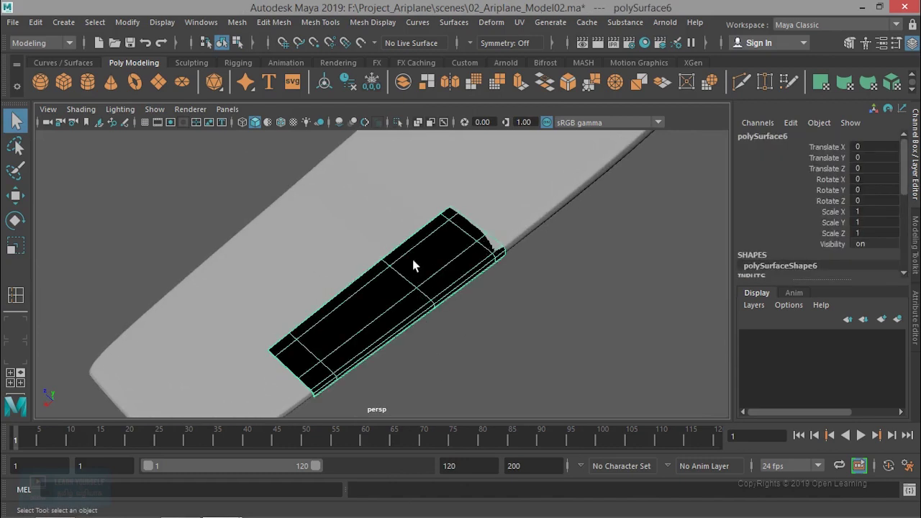
pyautogui.moveTo(372, 351)
pyautogui.keyDown('alt'); pyautogui.mouseDown()
pyautogui.moveTo(395, 319)
pyautogui.moveTo(418, 255)
pyautogui.mouseUp(); pyautogui.keyUp('alt')
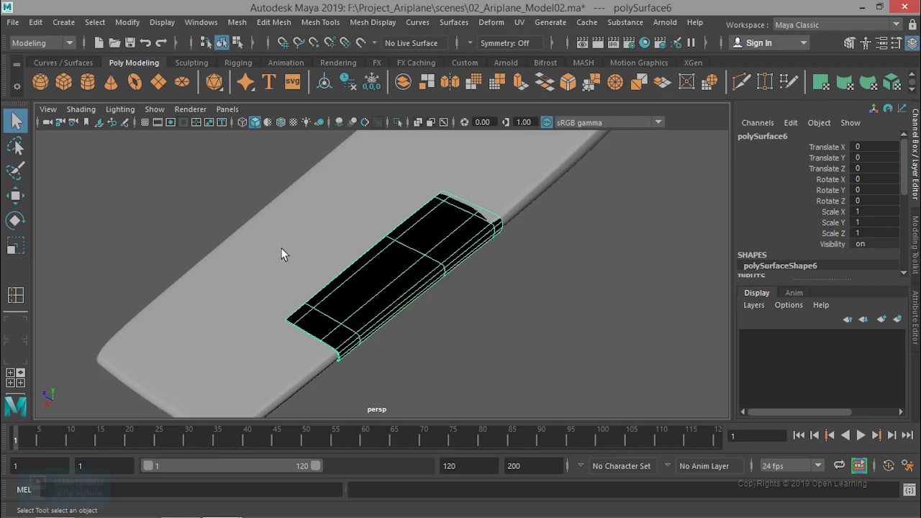
# Step: Turn Two Sided Lighting on to compare the flap's shading, then switch it back off
pyautogui.click(153, 108)
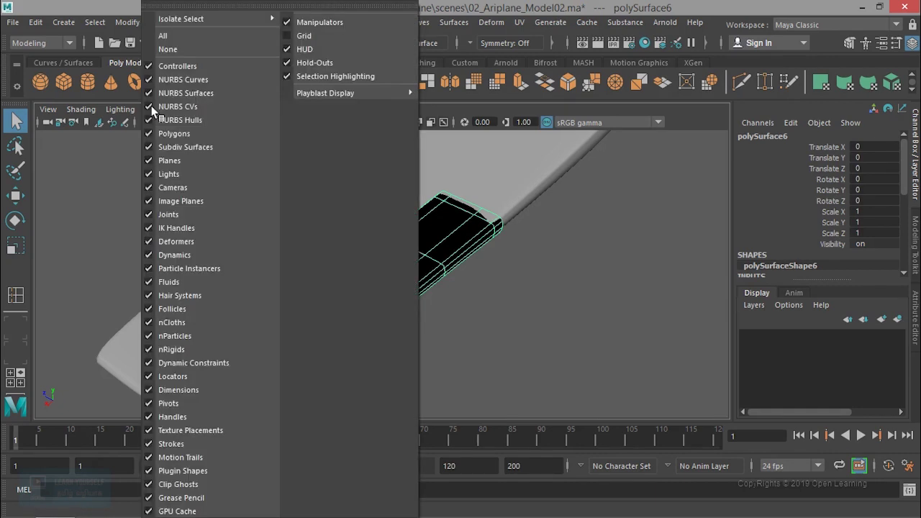
pyautogui.click(120, 112)
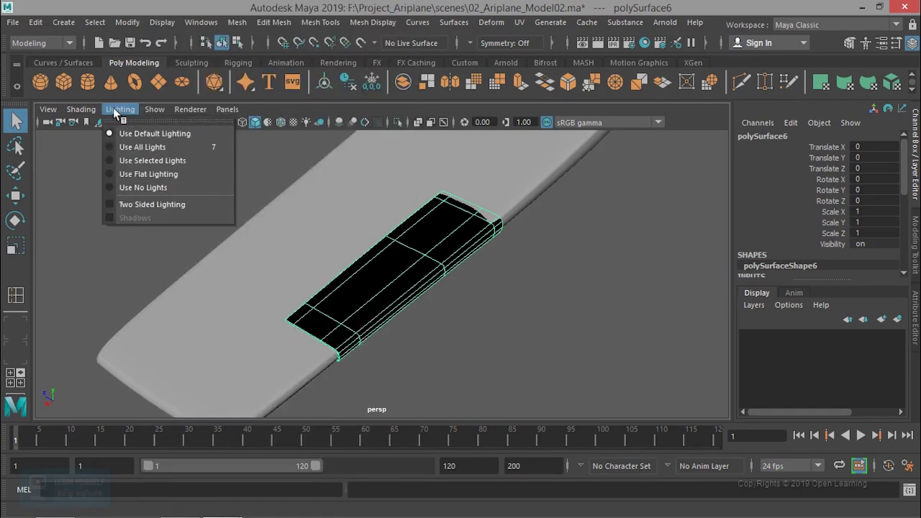
pyautogui.click(149, 205)
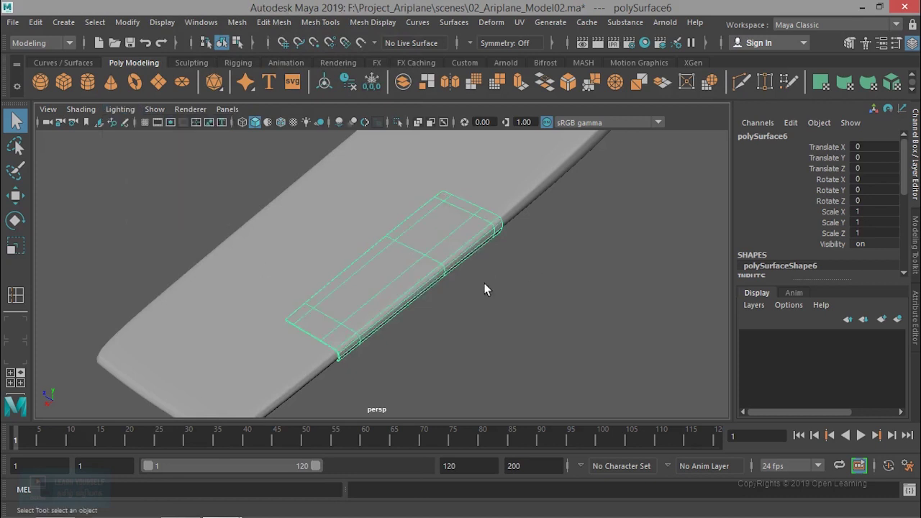
pyautogui.click(467, 323)
pyautogui.click(439, 255)
pyautogui.moveTo(483, 291)
pyautogui.keyDown('alt'); pyautogui.mouseDown()
pyautogui.moveTo(456, 284)
pyautogui.moveTo(494, 288)
pyautogui.moveTo(531, 262)
pyautogui.moveTo(504, 267)
pyautogui.mouseUp(); pyautogui.keyUp('alt')
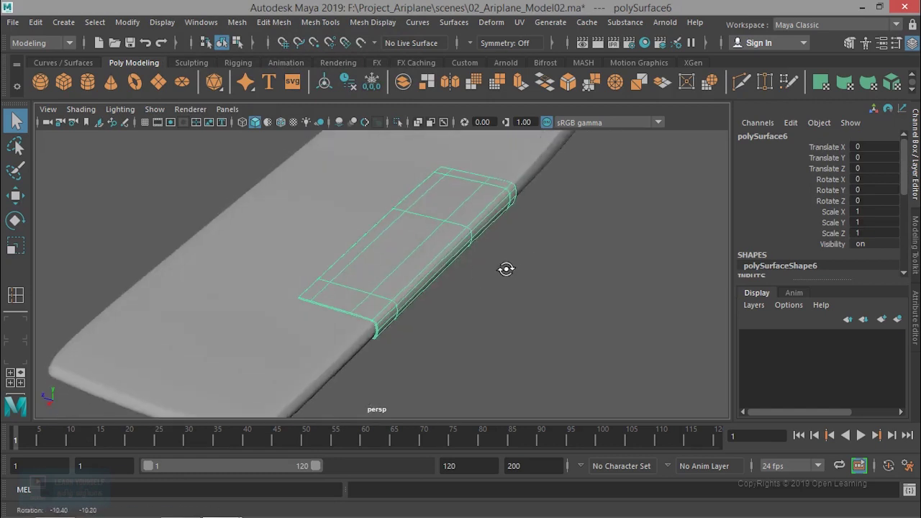
pyautogui.click(155, 109)
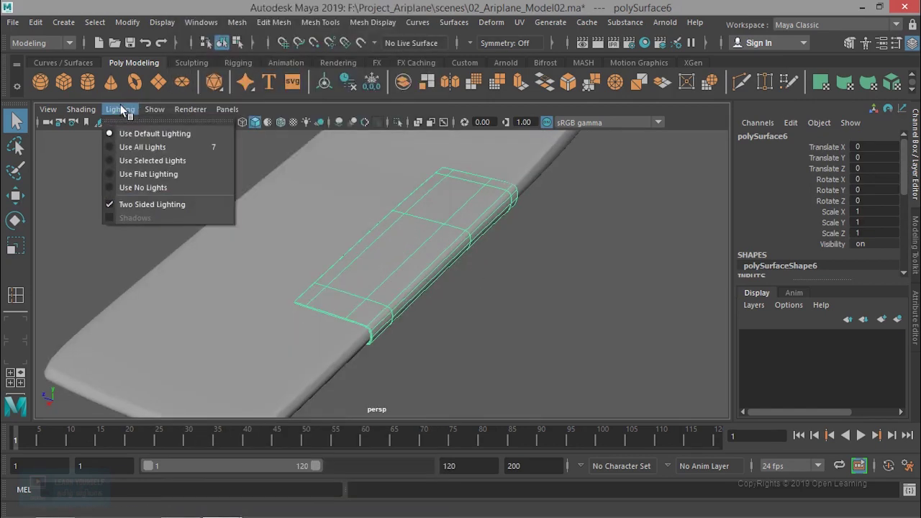
pyautogui.click(135, 205)
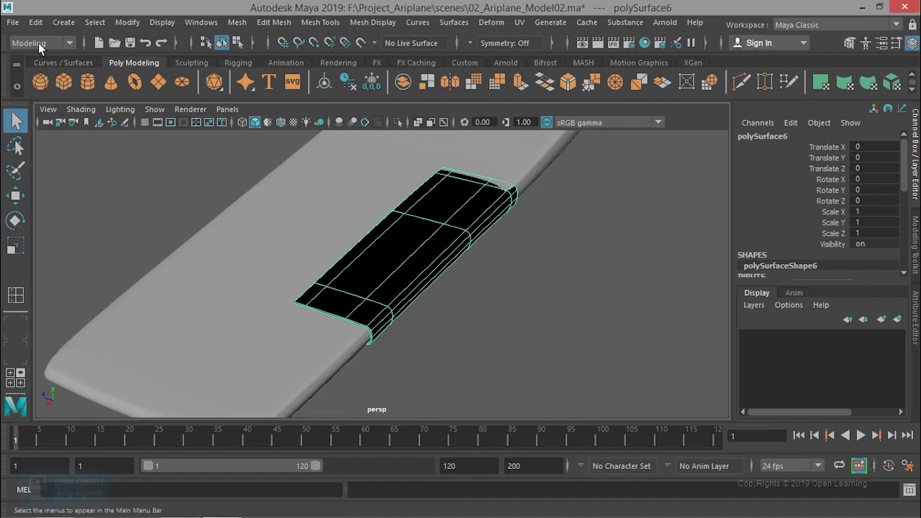
pyautogui.click(356, 22)
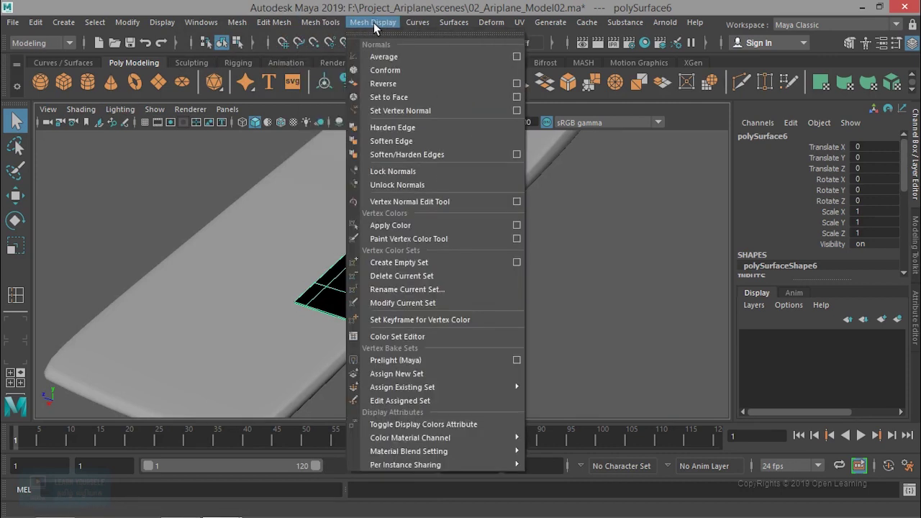
pyautogui.click(49, 48)
pyautogui.click(49, 47)
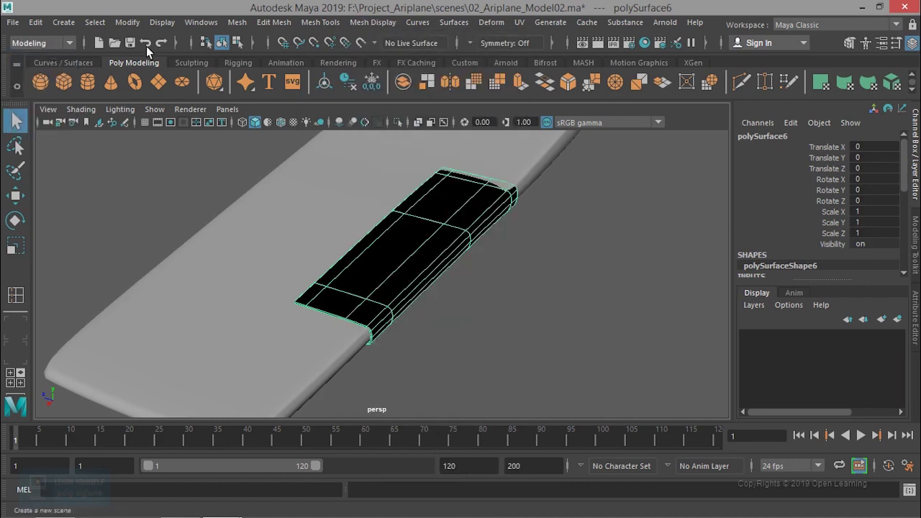
pyautogui.click(379, 25)
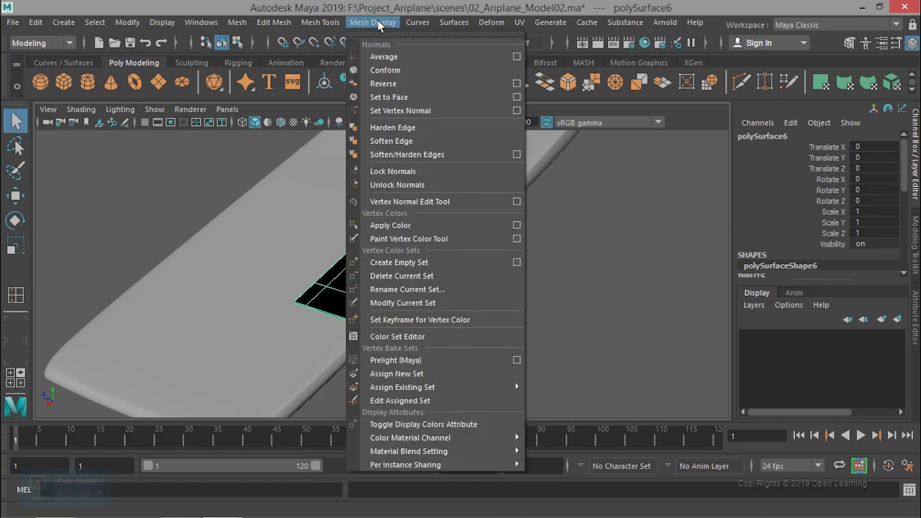
pyautogui.click(390, 86)
pyautogui.click(484, 316)
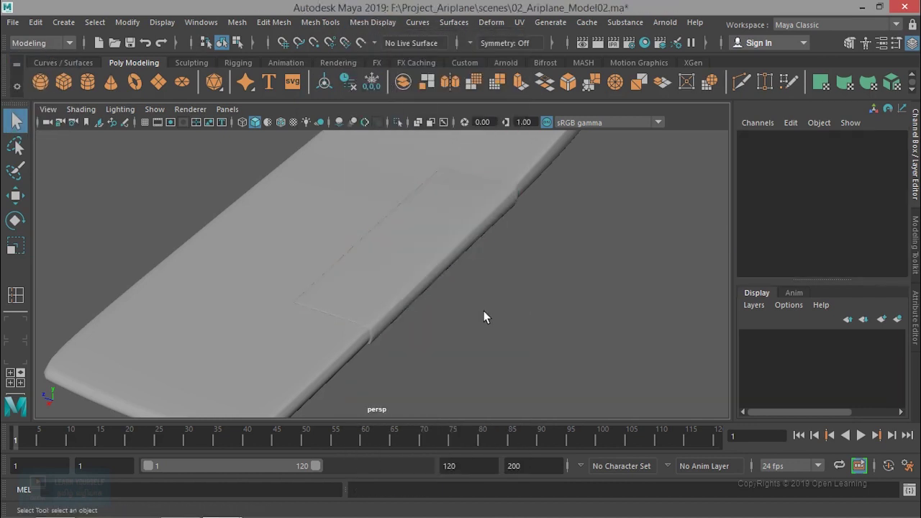
pyautogui.moveTo(477, 267)
pyautogui.keyDown('alt'); pyautogui.mouseDown()
pyautogui.moveTo(439, 236)
pyautogui.moveTo(448, 220)
pyautogui.moveTo(435, 209)
pyautogui.moveTo(511, 171)
pyautogui.moveTo(395, 175)
pyautogui.moveTo(422, 152)
pyautogui.moveTo(329, 265)
pyautogui.mouseUp(); pyautogui.keyUp('alt')
pyautogui.scroll(2, 331, 263)
pyautogui.scroll(1, 332, 261)
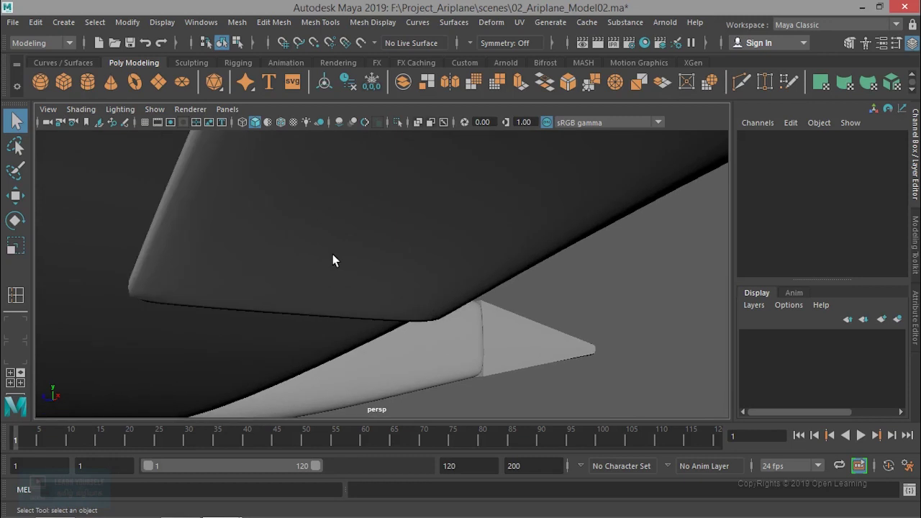
pyautogui.scroll(-1, 333, 260)
pyautogui.keyDown('alt'); pyautogui.moveTo(332, 260); pyautogui.dragTo(335, 262); pyautogui.keyUp('alt')
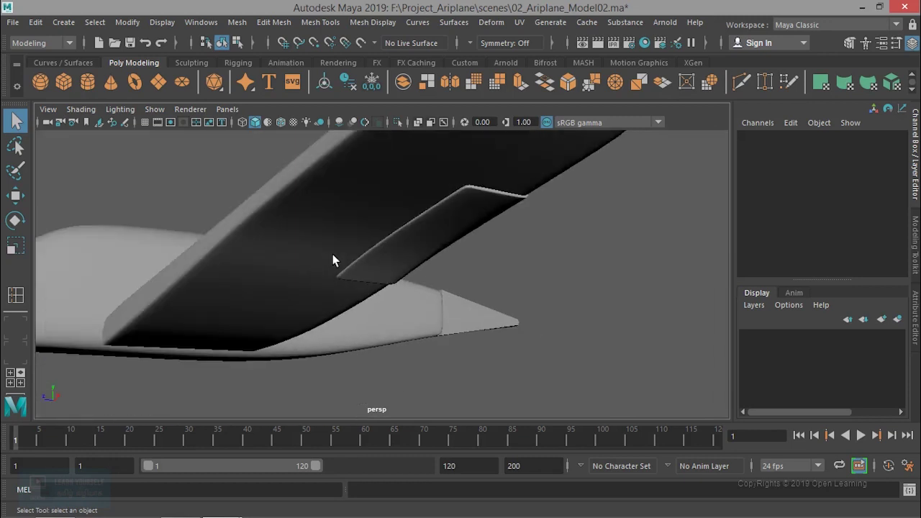
pyautogui.keyDown('alt'); pyautogui.moveTo(389, 313); pyautogui.dragTo(305, 375); pyautogui.keyUp('alt')
pyautogui.click(426, 345)
pyautogui.click(463, 352)
pyautogui.moveTo(463, 352)
pyautogui.keyDown('alt'); pyautogui.mouseDown()
pyautogui.moveTo(498, 267)
pyautogui.moveTo(526, 249)
pyautogui.moveTo(463, 349)
pyautogui.moveTo(611, 300)
pyautogui.moveTo(292, 313)
pyautogui.mouseUp(); pyautogui.keyUp('alt')
pyautogui.scroll(-3, 461, 342)
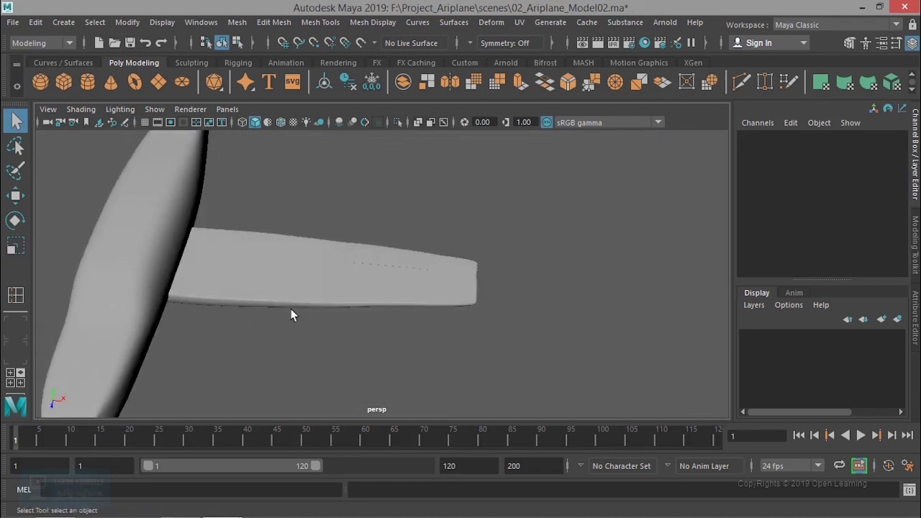
pyautogui.scroll(3, 397, 338)
pyautogui.keyDown('alt'); pyautogui.moveTo(396, 338); pyautogui.dragTo(587, 361, button='middle'); pyautogui.keyUp('alt')
pyautogui.scroll(-5, 537, 352)
pyautogui.moveTo(537, 353)
pyautogui.keyDown('alt'); pyautogui.mouseDown()
pyautogui.moveTo(411, 276)
pyautogui.moveTo(446, 269)
pyautogui.mouseUp(); pyautogui.keyUp('alt')
pyautogui.moveTo(402, 295)
pyautogui.keyDown('alt'); pyautogui.mouseDown()
pyautogui.moveTo(409, 356)
pyautogui.moveTo(377, 224)
pyautogui.mouseUp(); pyautogui.keyUp('alt')
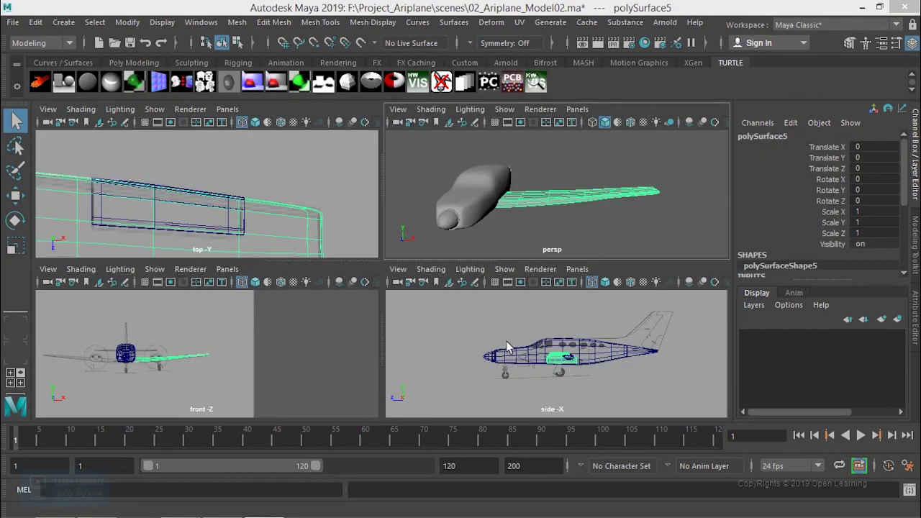
# Step: In the top view, create a polygon cube and move it onto the engine nacelle
pyautogui.press('space')
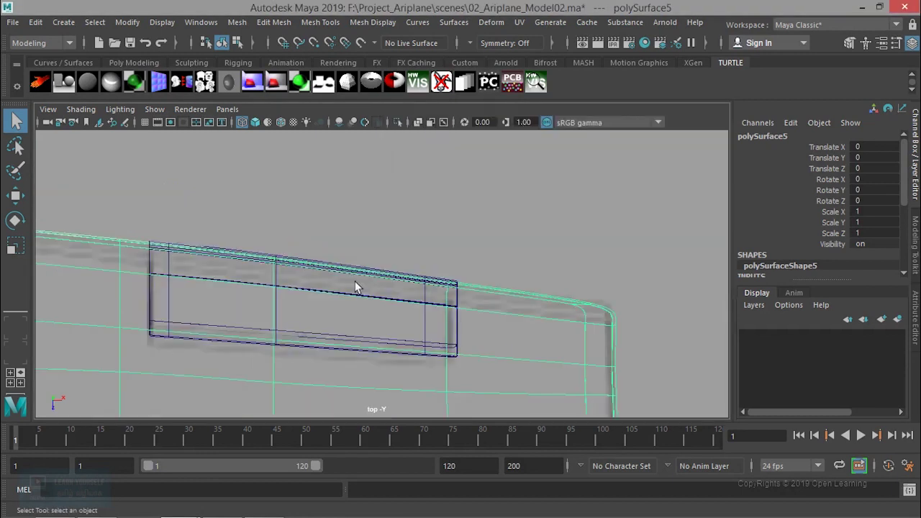
pyautogui.scroll(-2, 385, 311)
pyautogui.scroll(-2, 386, 345)
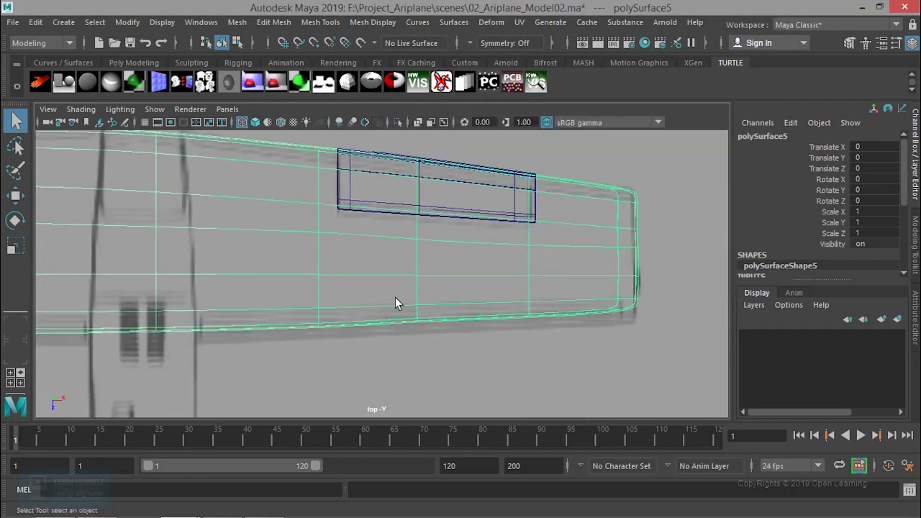
pyautogui.scroll(-1, 395, 303)
pyautogui.scroll(-1, 395, 302)
pyautogui.moveTo(260, 334)
pyautogui.keyDown('alt'); pyautogui.mouseDown(button='middle')
pyautogui.moveTo(364, 304)
pyautogui.moveTo(391, 312)
pyautogui.mouseUp(button='middle'); pyautogui.keyUp('alt')
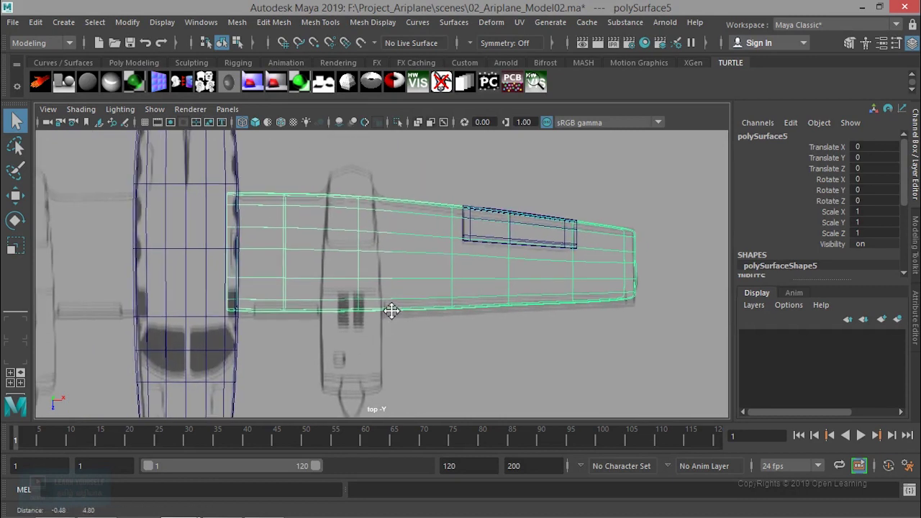
pyautogui.click(65, 23)
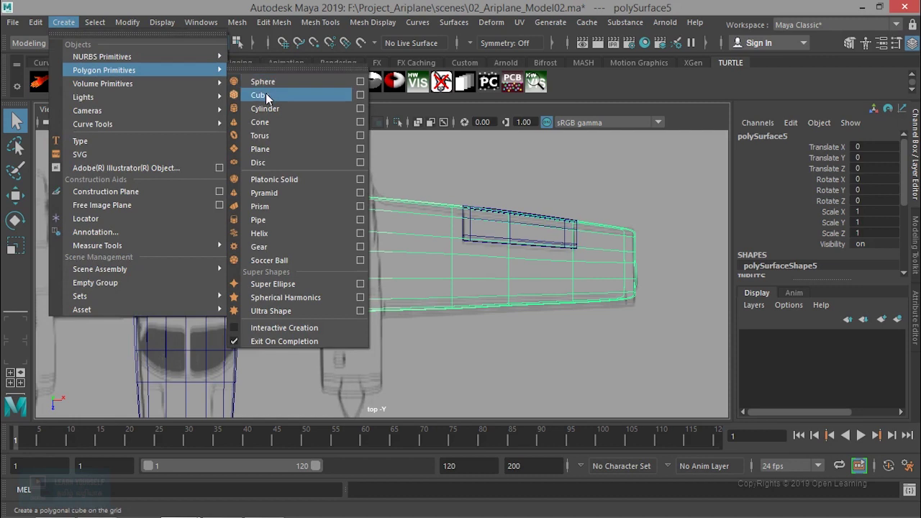
pyautogui.moveTo(104, 70)
pyautogui.click(265, 93)
pyautogui.scroll(-3, 337, 298)
pyautogui.scroll(-2, 337, 298)
pyautogui.press('w')
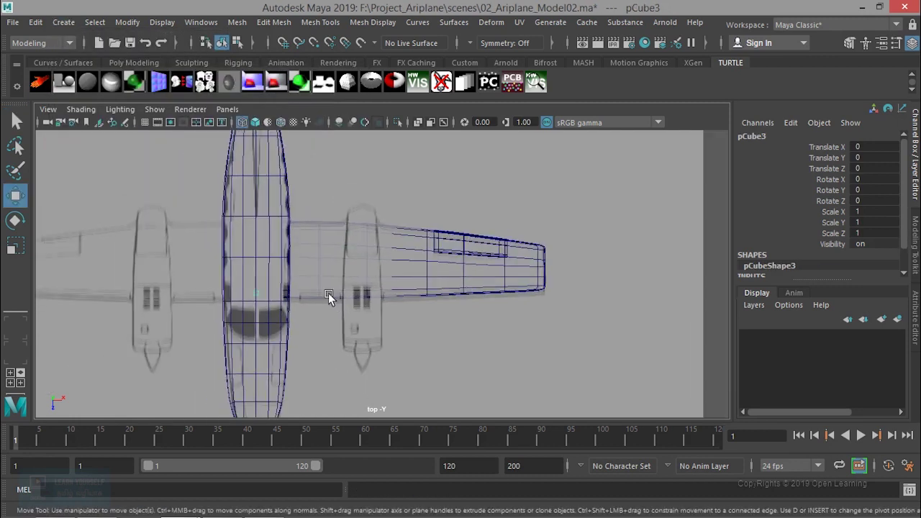
pyautogui.scroll(-2, 329, 293)
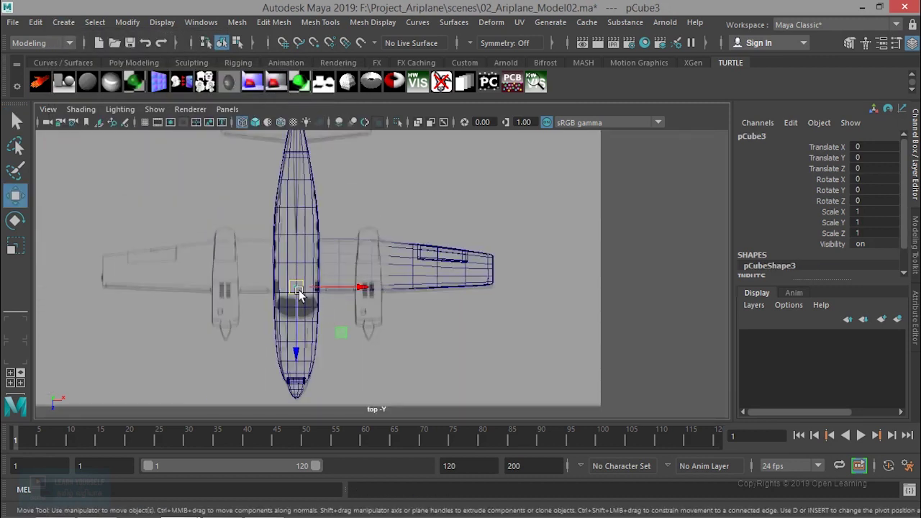
pyautogui.moveTo(295, 287); pyautogui.dragTo(360, 267)
# Step: Scale the cube uniformly to about 7.104 and centre it on the engine
pyautogui.scroll(2, 364, 270)
pyautogui.scroll(3, 366, 272)
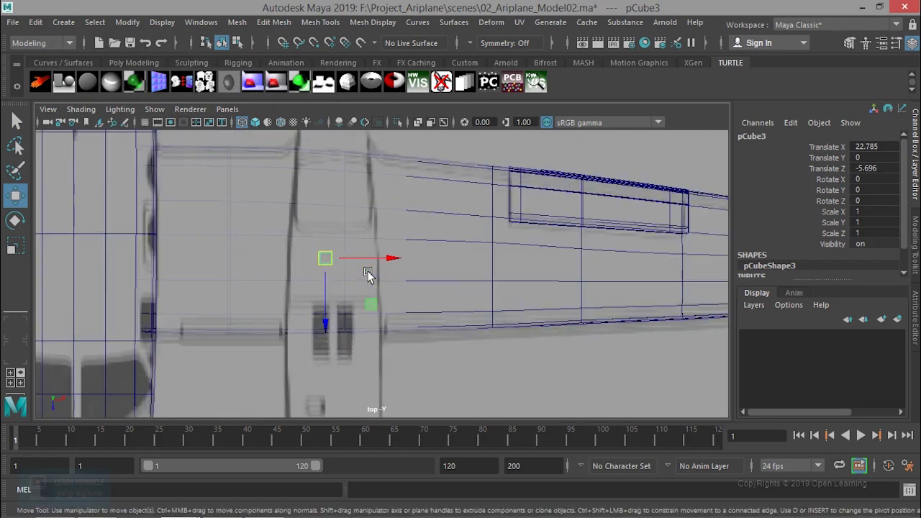
pyautogui.scroll(2, 368, 274)
pyautogui.scroll(-2, 368, 275)
pyautogui.scroll(-2, 368, 275)
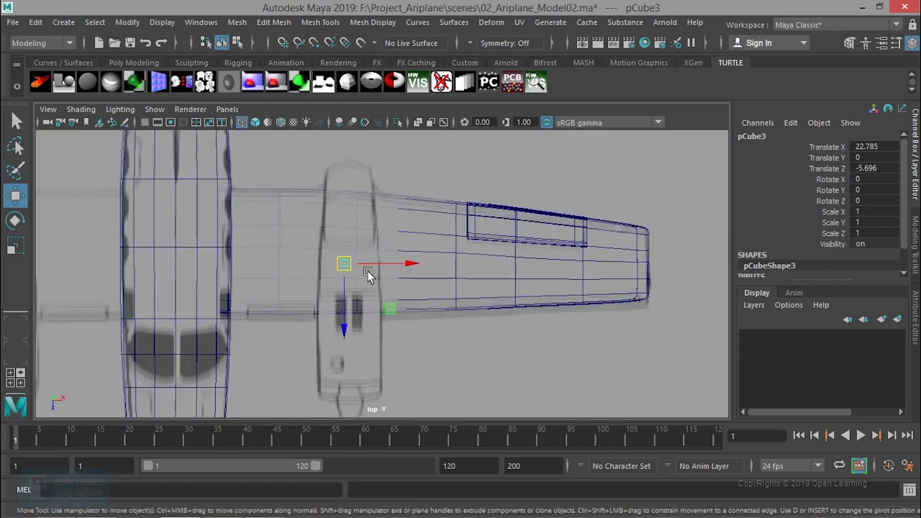
pyautogui.press('e')
pyautogui.press('r')
pyautogui.moveTo(339, 270); pyautogui.dragTo(382, 273)
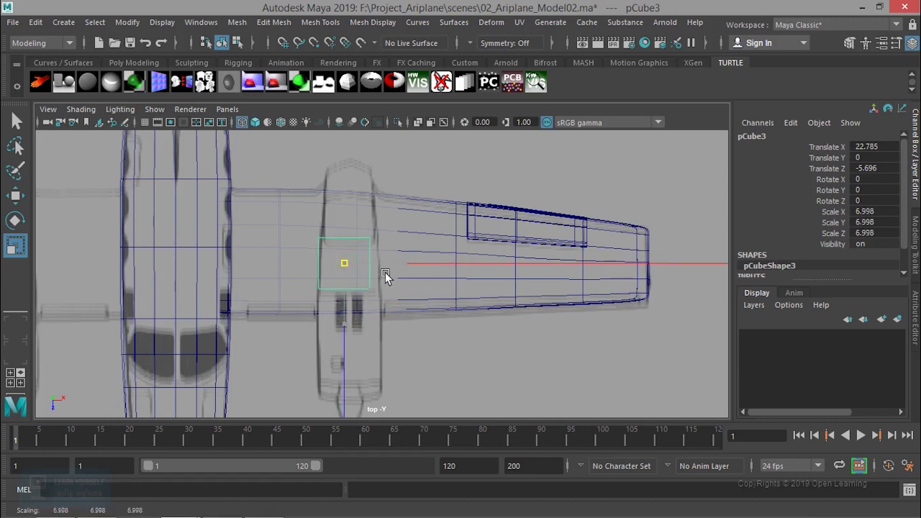
pyautogui.press('w')
pyautogui.moveTo(353, 265); pyautogui.dragTo(361, 268)
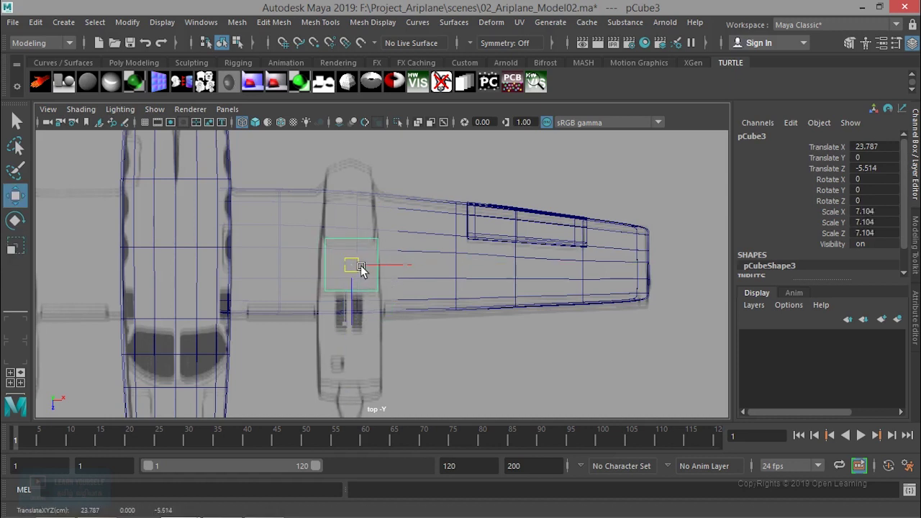
# Step: Stretch the cube along Z to 31.133 so it covers the whole nacelle
pyautogui.press('r')
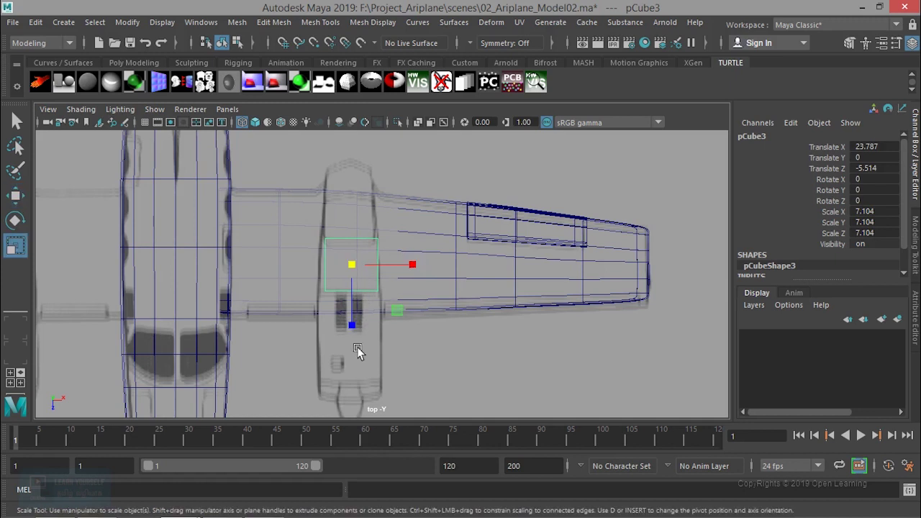
pyautogui.moveTo(360, 335); pyautogui.dragTo(366, 460)
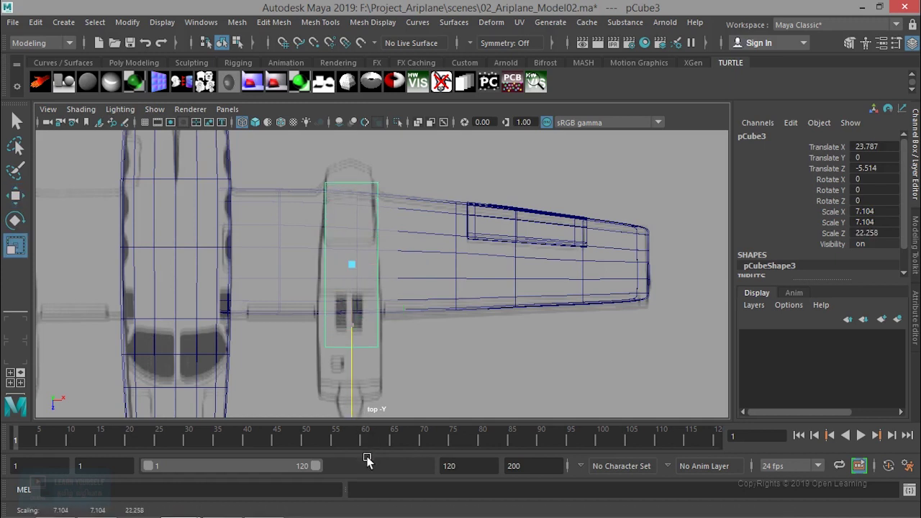
pyautogui.moveTo(351, 327); pyautogui.dragTo(349, 352)
pyautogui.press('w')
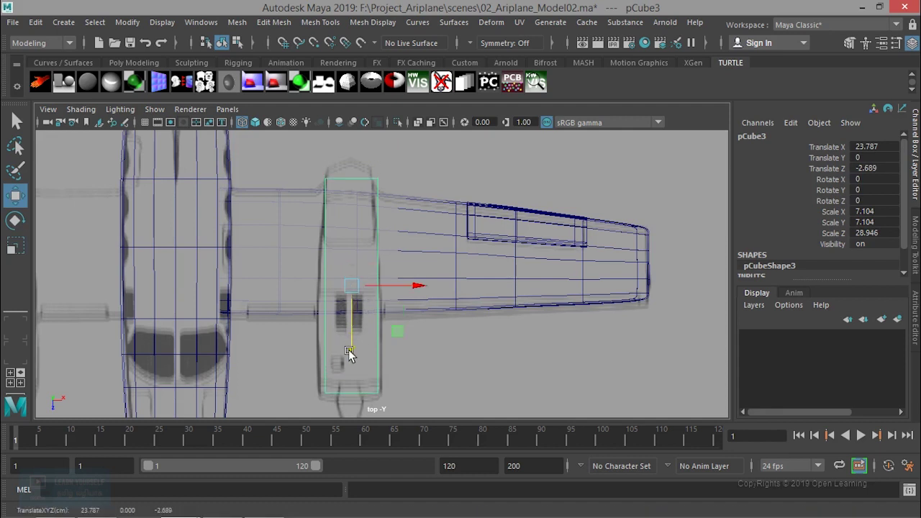
pyautogui.press('r')
pyautogui.moveTo(352, 348); pyautogui.dragTo(354, 358)
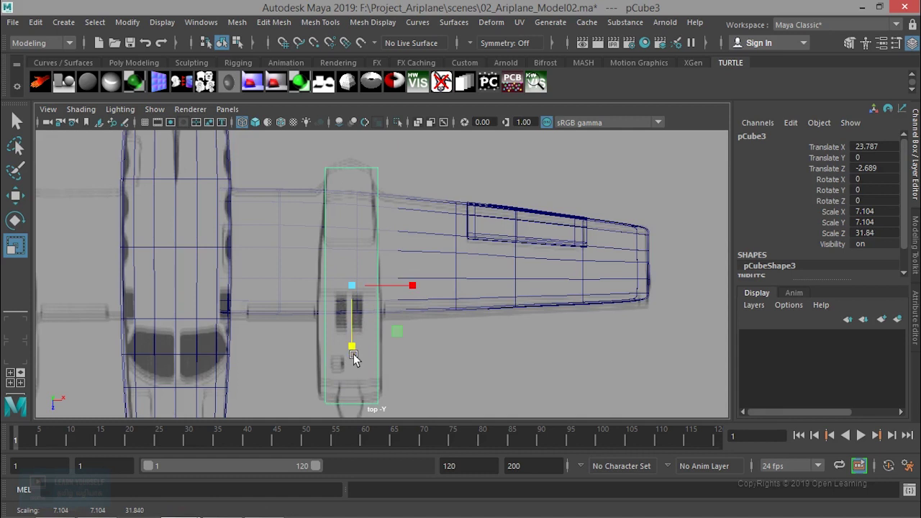
pyautogui.moveTo(354, 348); pyautogui.dragTo(353, 344)
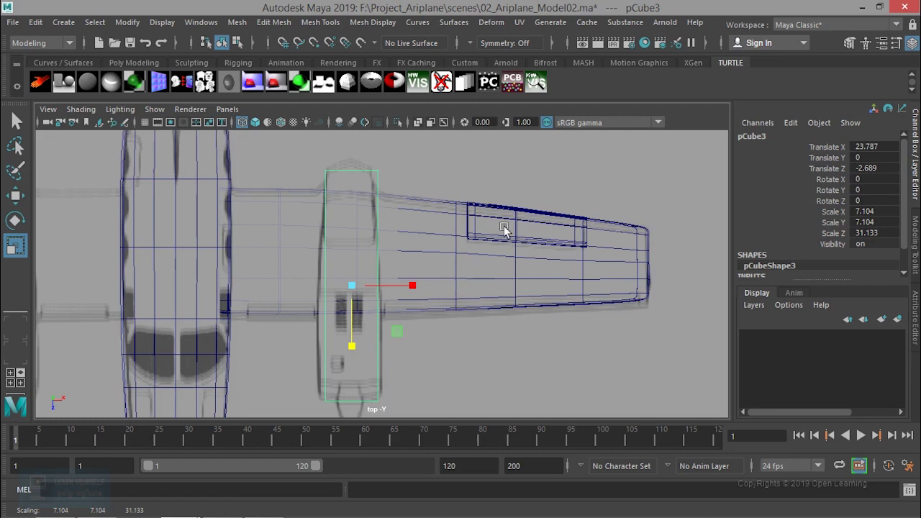
pyautogui.press('space')
pyautogui.press('space')
pyautogui.scroll(5, 544, 181)
pyautogui.moveTo(531, 199)
pyautogui.keyDown('alt'); pyautogui.mouseDown()
pyautogui.moveTo(403, 285)
pyautogui.moveTo(370, 288)
pyautogui.moveTo(428, 302)
pyautogui.mouseUp(); pyautogui.keyUp('alt')
# Step: Set polyCube3's Subdivisions Height to 4 in the Channel Box
pyautogui.scroll(-5, 372, 292)
pyautogui.scroll(2, 453, 287)
pyautogui.scroll(-2, 453, 286)
pyautogui.scroll(-1, 818, 256)
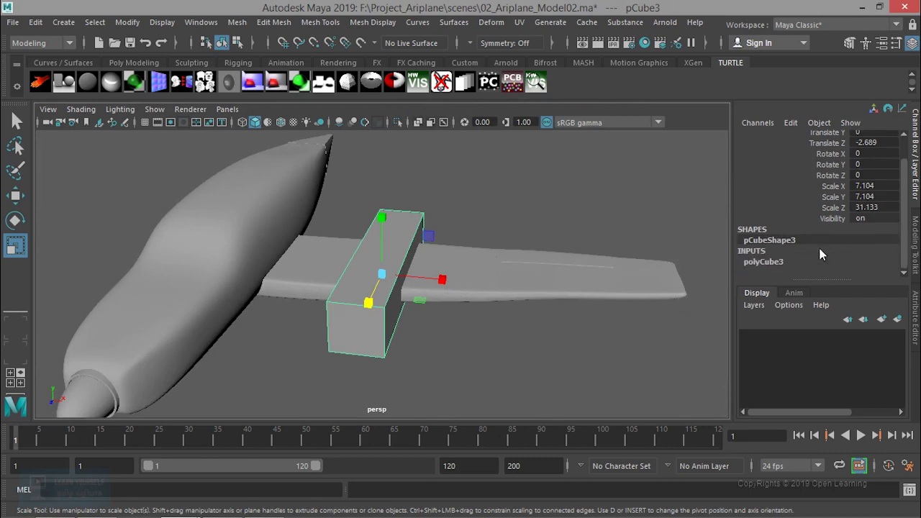
pyautogui.click(766, 263)
pyautogui.click(816, 241)
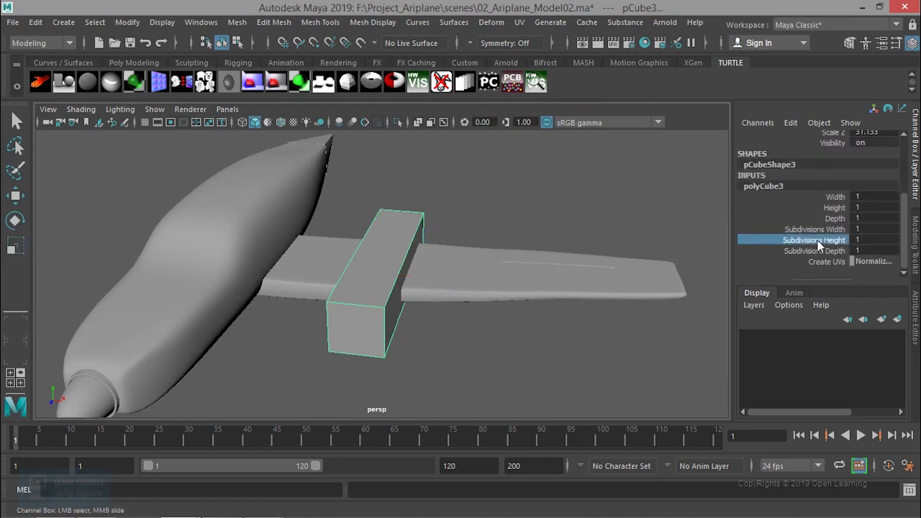
pyautogui.moveTo(543, 290); pyautogui.dragTo(550, 289, button='middle')
pyautogui.moveTo(553, 289); pyautogui.dragTo(548, 288, button='middle')
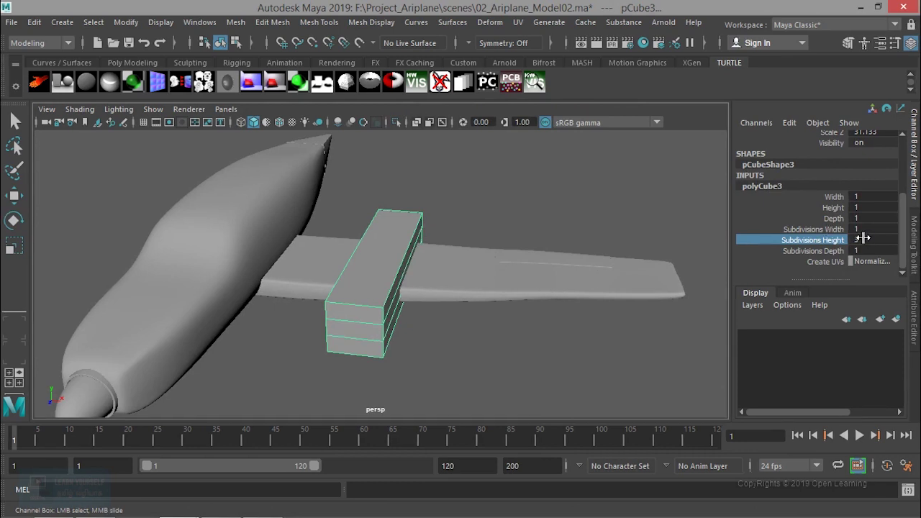
pyautogui.doubleClick(863, 241)
pyautogui.write('4')
pyautogui.press('Return')
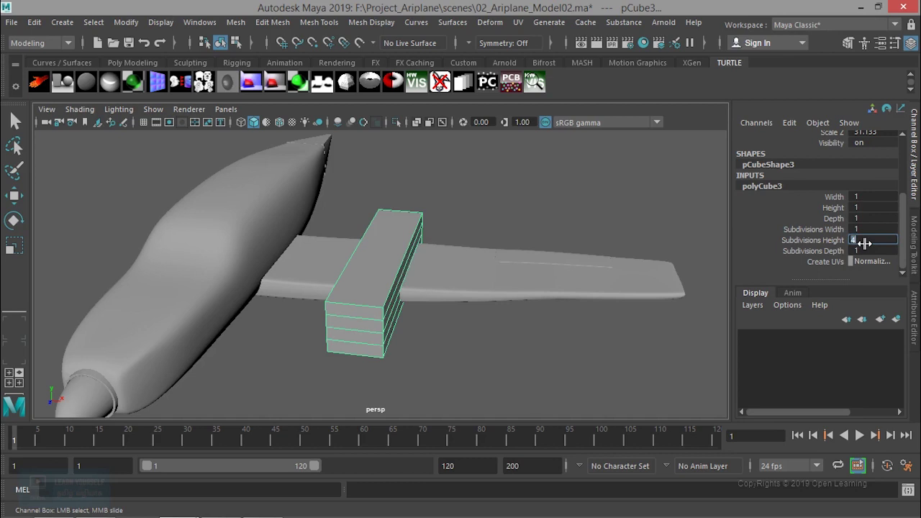
# Step: Set polyCube3's Subdivisions Width to 8
pyautogui.moveTo(436, 290)
pyautogui.keyDown('alt'); pyautogui.mouseDown()
pyautogui.moveTo(362, 274)
pyautogui.moveTo(509, 330)
pyautogui.moveTo(407, 323)
pyautogui.mouseUp(); pyautogui.keyUp('alt')
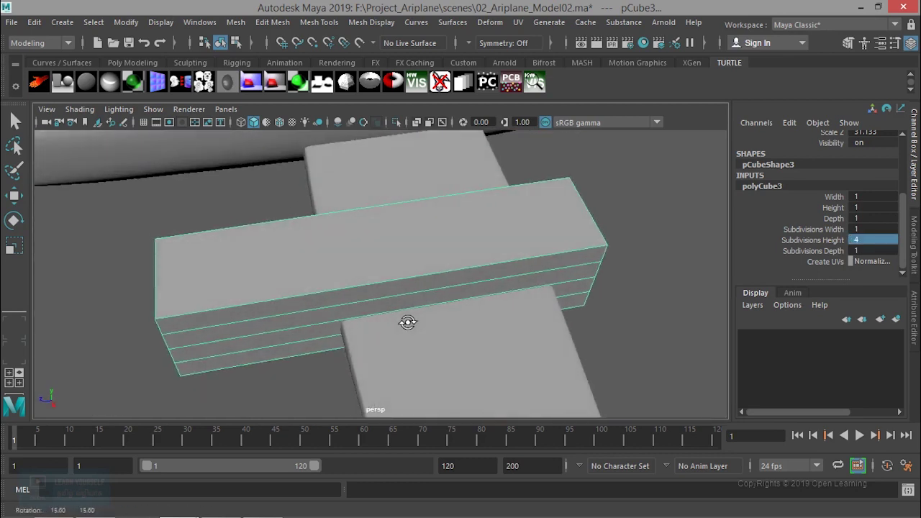
pyautogui.doubleClick(874, 229)
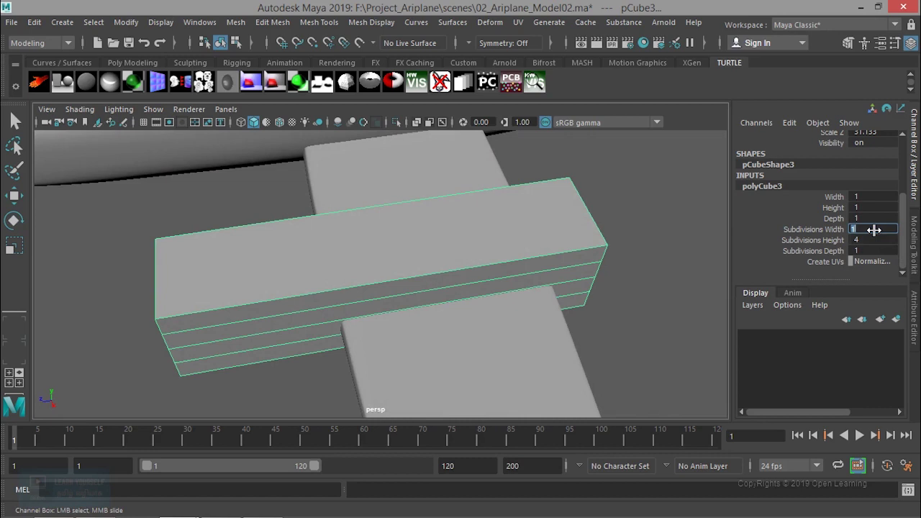
pyautogui.write('8')
pyautogui.press('Return')
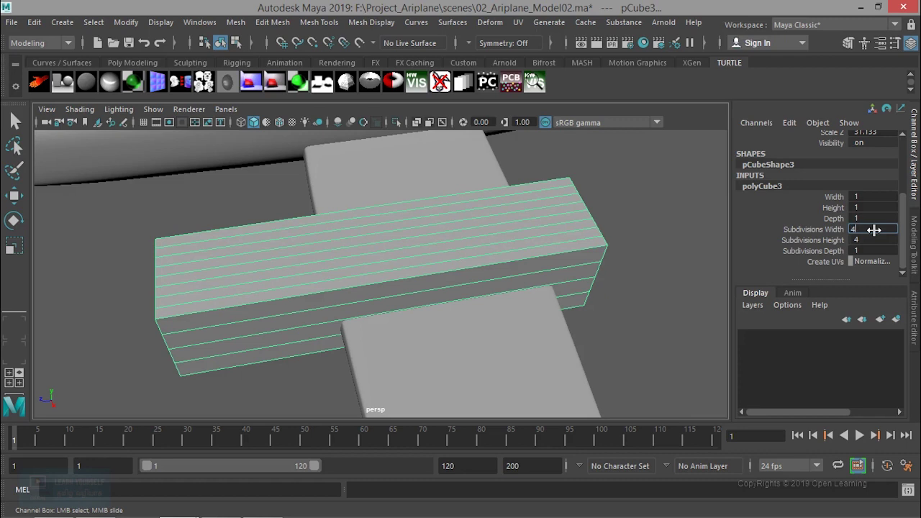
# Step: Give the nacelle box 4 width subdivisions and 8 depth subdivisions
pyautogui.press('Return')
pyautogui.click(876, 252)
pyautogui.press('Return')
pyautogui.moveTo(445, 300)
pyautogui.keyDown('alt'); pyautogui.mouseDown()
pyautogui.moveTo(555, 259)
pyautogui.moveTo(583, 237)
pyautogui.moveTo(553, 263)
pyautogui.moveTo(604, 253)
pyautogui.moveTo(582, 233)
pyautogui.moveTo(559, 247)
pyautogui.mouseUp(); pyautogui.keyUp('alt')
# Step: Scale the box down on Y into a shorter, flatter block
pyautogui.press('r')
pyautogui.moveTo(380, 214)
pyautogui.mouseDown()
pyautogui.moveTo(387, 245)
pyautogui.moveTo(298, 323)
pyautogui.moveTo(309, 366)
pyautogui.moveTo(460, 364)
pyautogui.mouseUp()
pyautogui.scroll(-5, 420, 347)
pyautogui.scroll(-4, 420, 347)
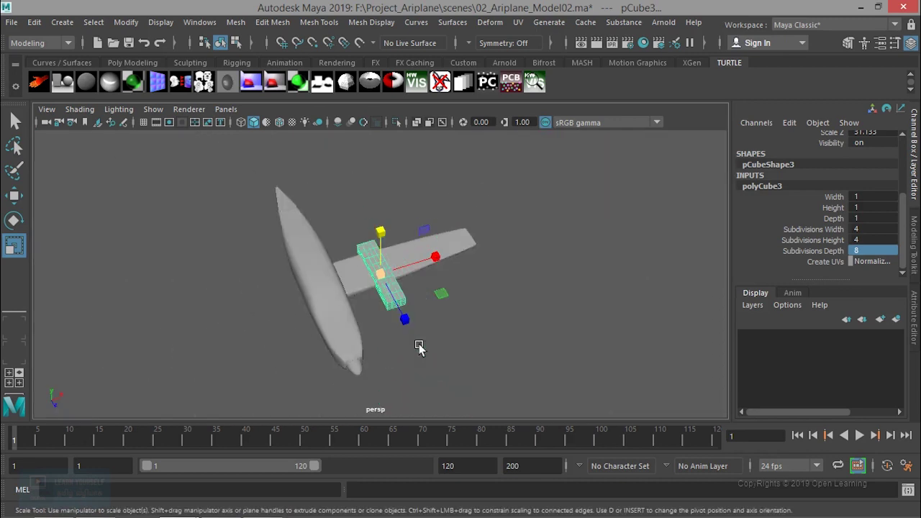
# Step: Switch to the top view and select the reference image plane
pyautogui.press('space')
pyautogui.press('space')
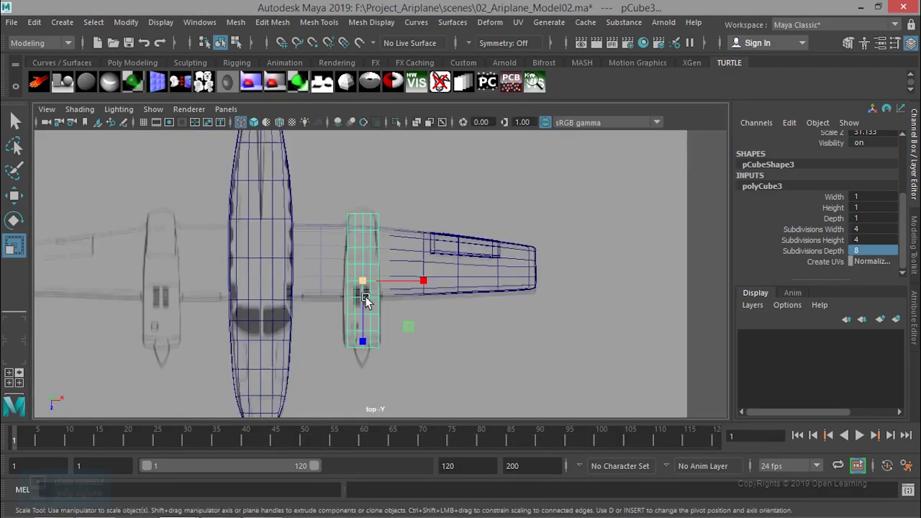
pyautogui.scroll(3, 365, 301)
pyautogui.scroll(2, 365, 301)
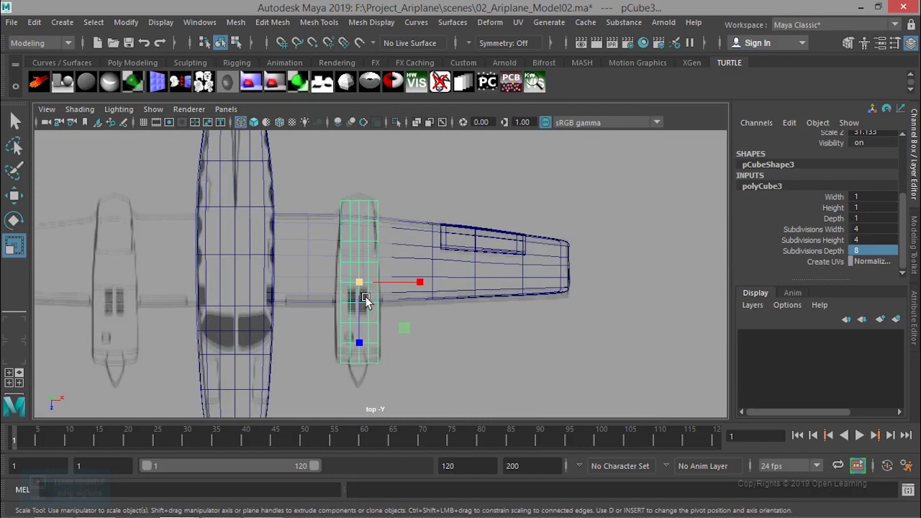
pyautogui.scroll(-3, 413, 305)
pyautogui.scroll(-3, 411, 322)
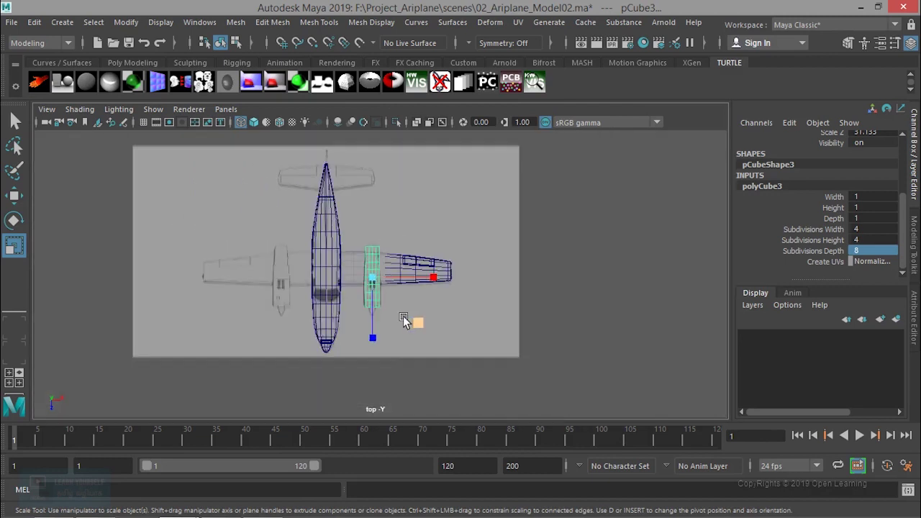
pyautogui.click(565, 272)
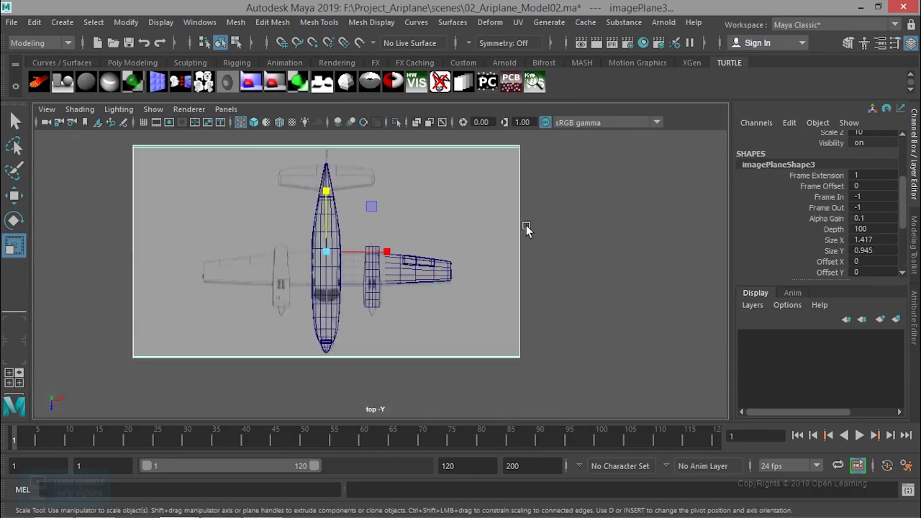
# Step: In the image plane's attributes, lower Alpha Gain to 0 and darken Color Gain to grey
pyautogui.hotkey('ctrl', 'a')
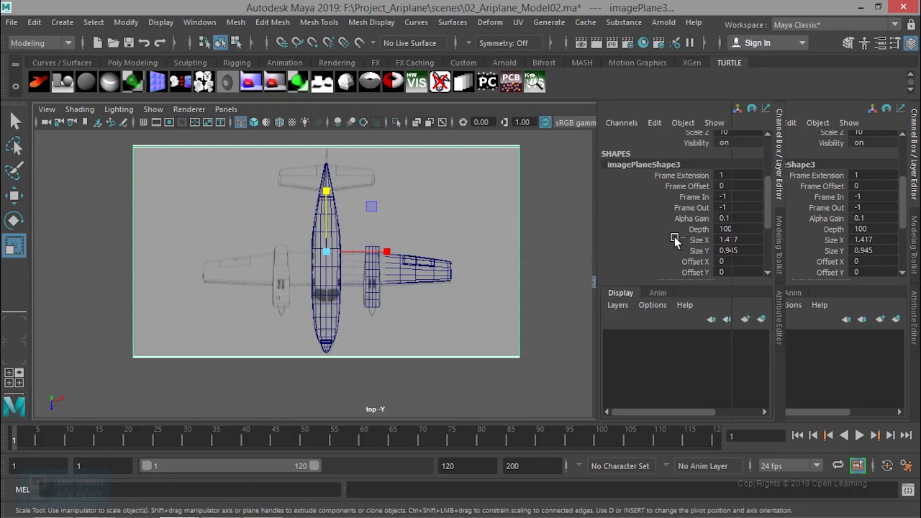
pyautogui.scroll(-2, 727, 297)
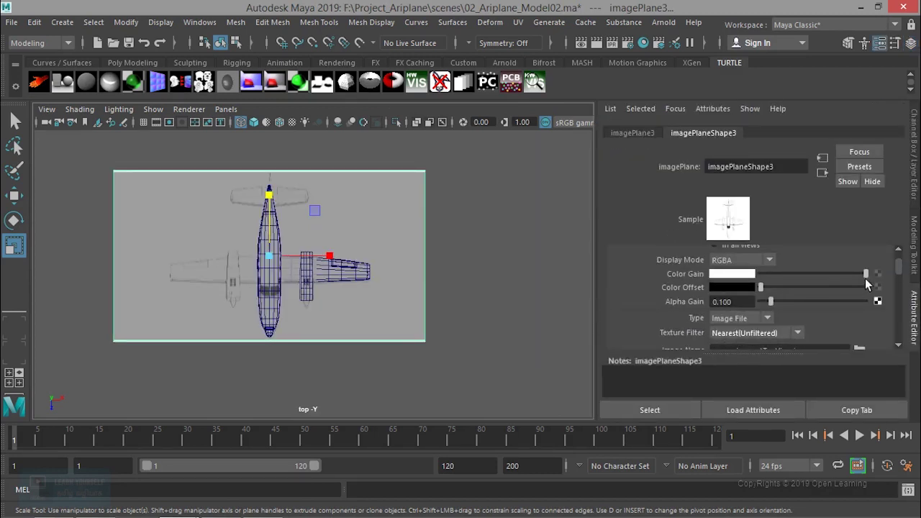
pyautogui.moveTo(774, 306); pyautogui.dragTo(750, 308)
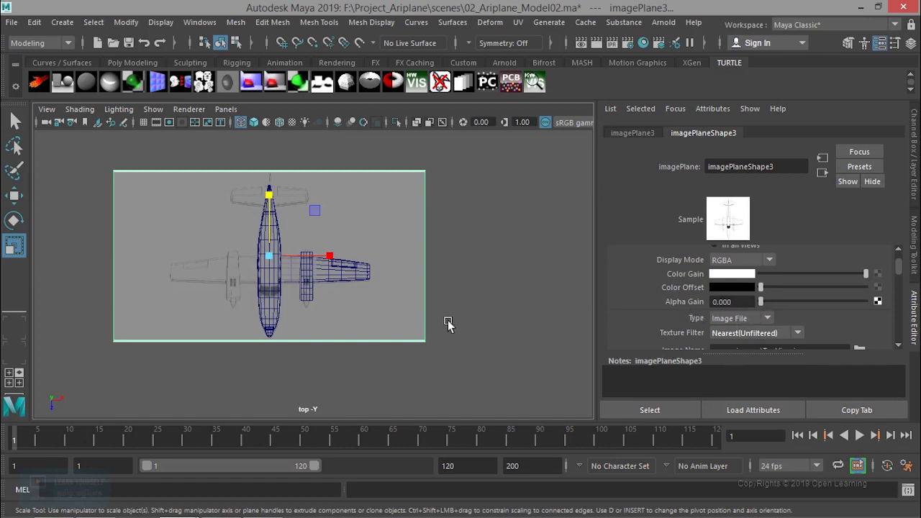
pyautogui.scroll(3, 447, 323)
pyautogui.scroll(-1, 411, 315)
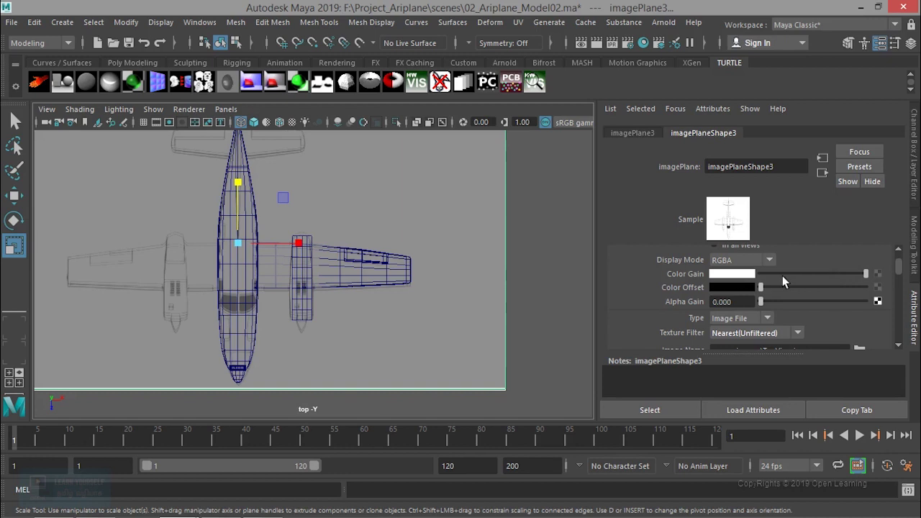
pyautogui.moveTo(866, 274); pyautogui.dragTo(778, 283)
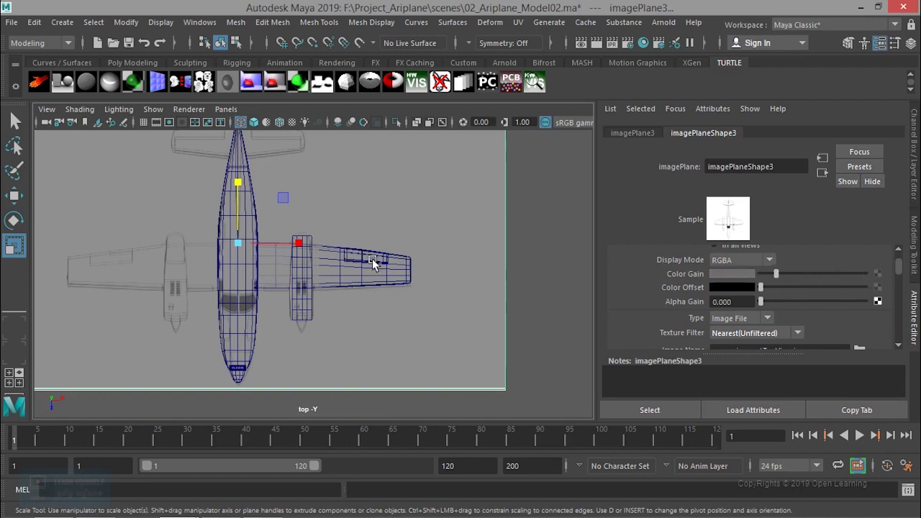
pyautogui.scroll(-2, 372, 263)
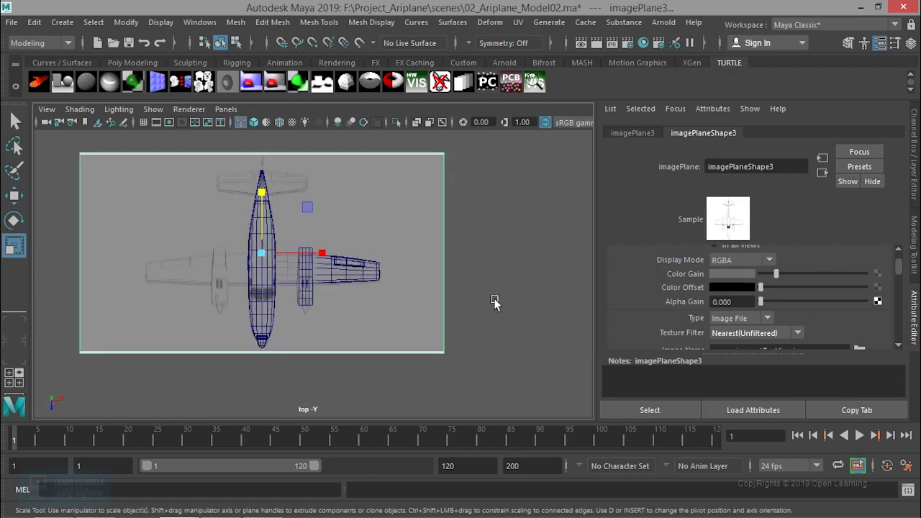
# Step: Reselect the image plane, raise Alpha Gain to 0.825 and drop Color Gain to black
pyautogui.click(494, 304)
pyautogui.moveTo(427, 323); pyautogui.dragTo(562, 202)
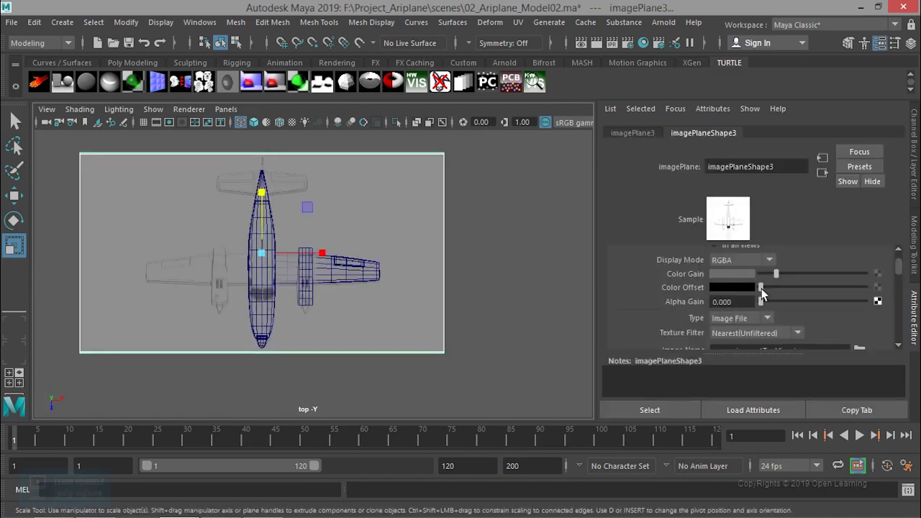
pyautogui.scroll(1, 751, 288)
pyautogui.scroll(-1, 751, 288)
pyautogui.moveTo(760, 302)
pyautogui.mouseDown()
pyautogui.moveTo(812, 315)
pyautogui.moveTo(847, 309)
pyautogui.mouseUp()
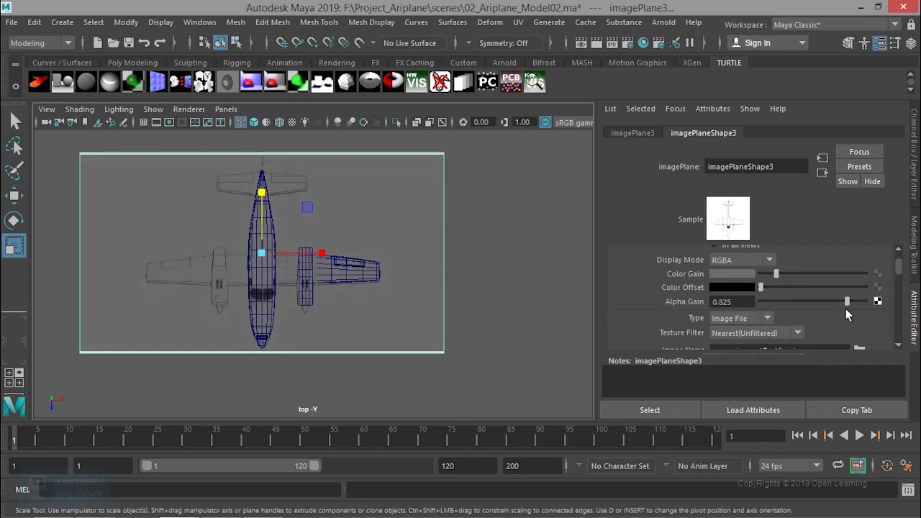
pyautogui.scroll(3, 359, 276)
pyautogui.scroll(4, 359, 276)
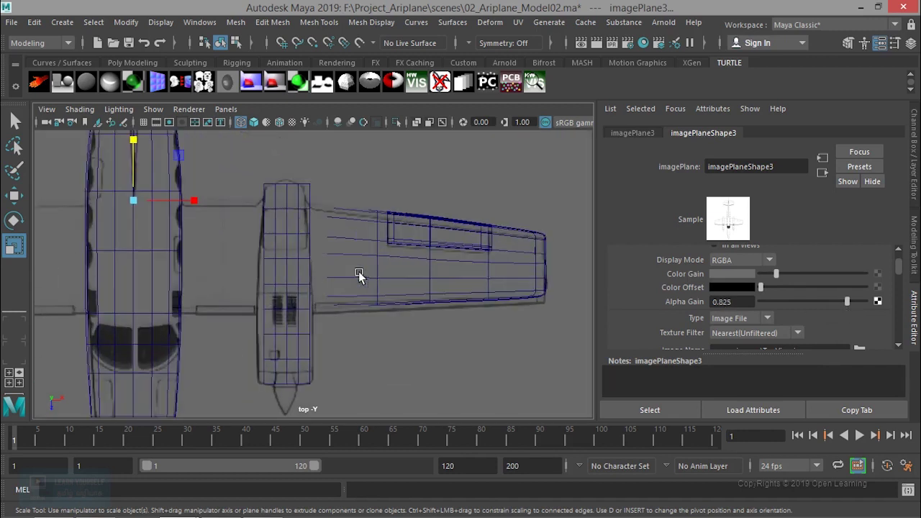
pyautogui.keyDown('alt'); pyautogui.moveTo(338, 299); pyautogui.dragTo(536, 343, button='middle'); pyautogui.keyUp('alt')
pyautogui.moveTo(779, 277); pyautogui.dragTo(760, 281)
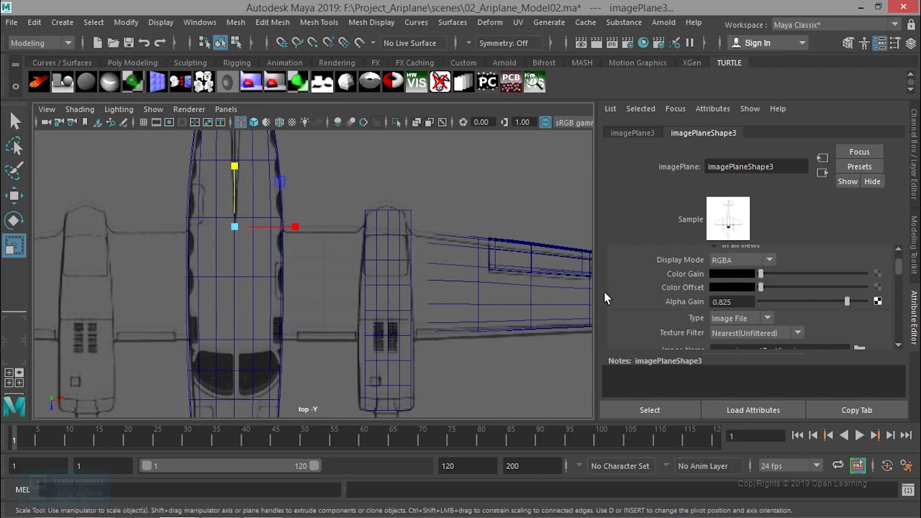
pyautogui.scroll(-3, 409, 305)
pyautogui.scroll(-2, 409, 305)
pyautogui.scroll(3, 409, 306)
pyautogui.scroll(1, 408, 305)
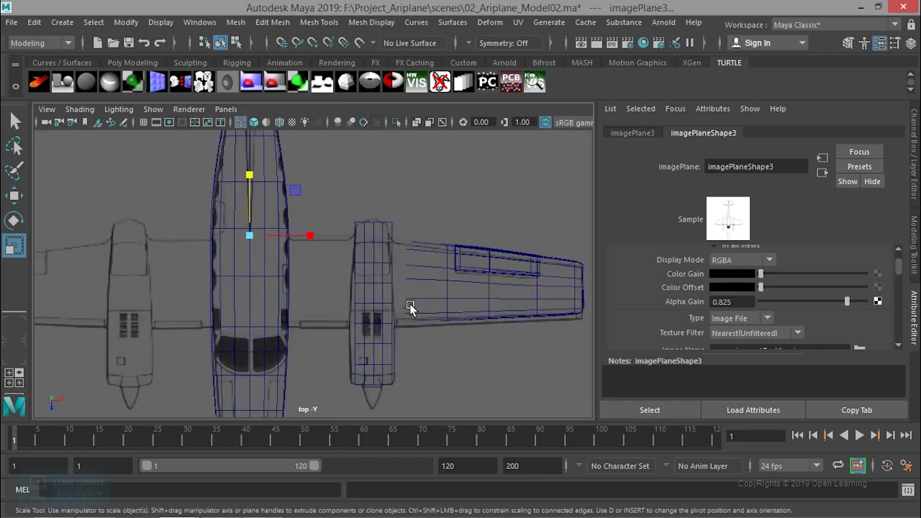
pyautogui.scroll(2, 409, 306)
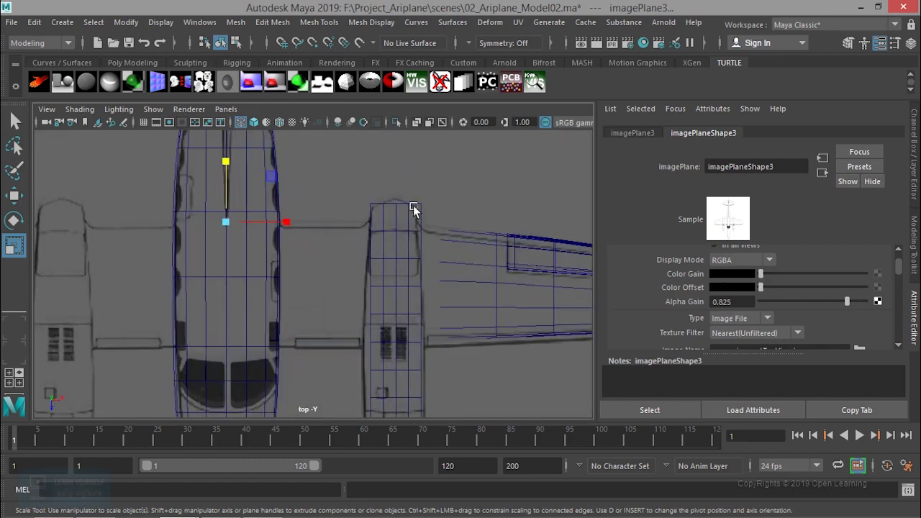
# Step: Select the nacelle box pCube3 and switch it to vertex mode
pyautogui.rightClick(415, 208)
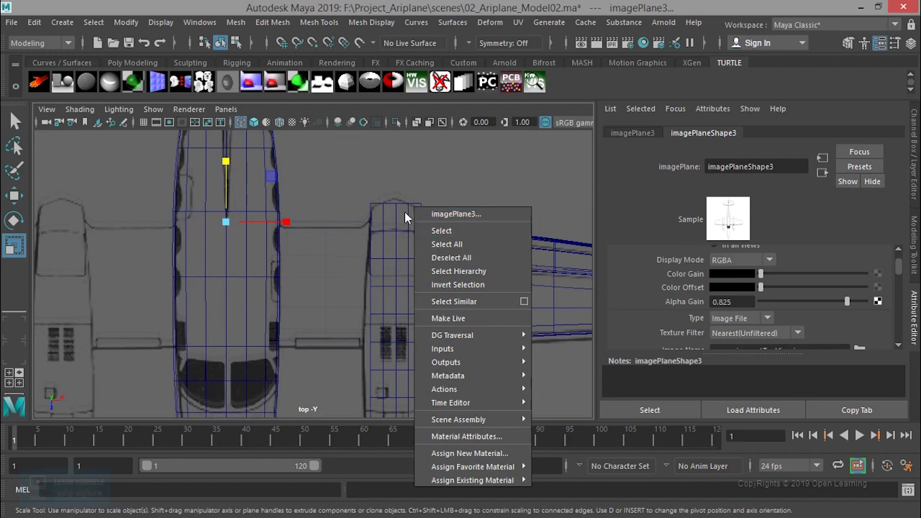
pyautogui.click(421, 230)
pyautogui.click(389, 205)
pyautogui.rightClick(390, 204)
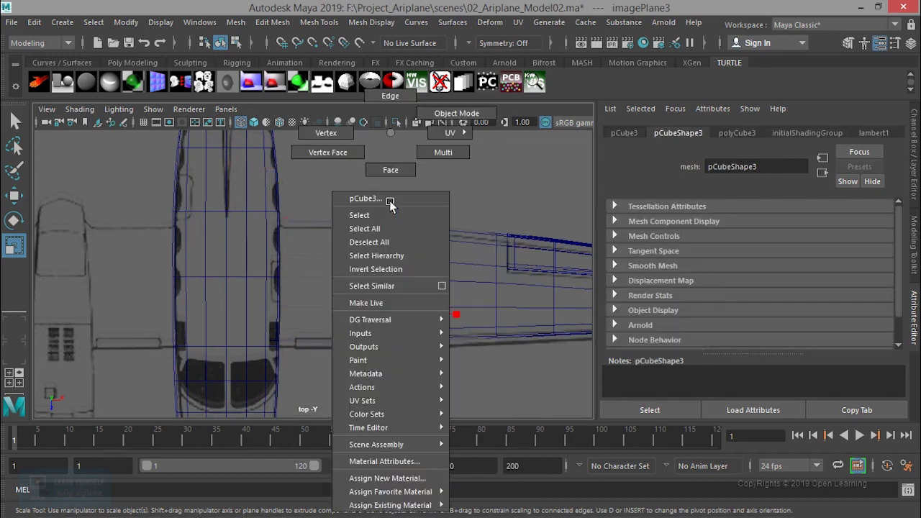
pyautogui.click(326, 134)
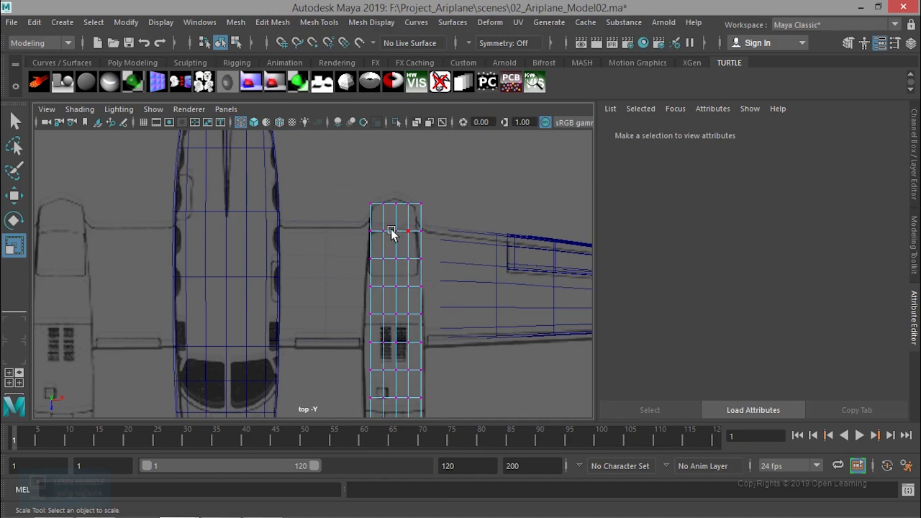
# Step: Maximise the top view and pinch the box's front vertex row toward a point
pyautogui.hotkey('ctrl', 'space')
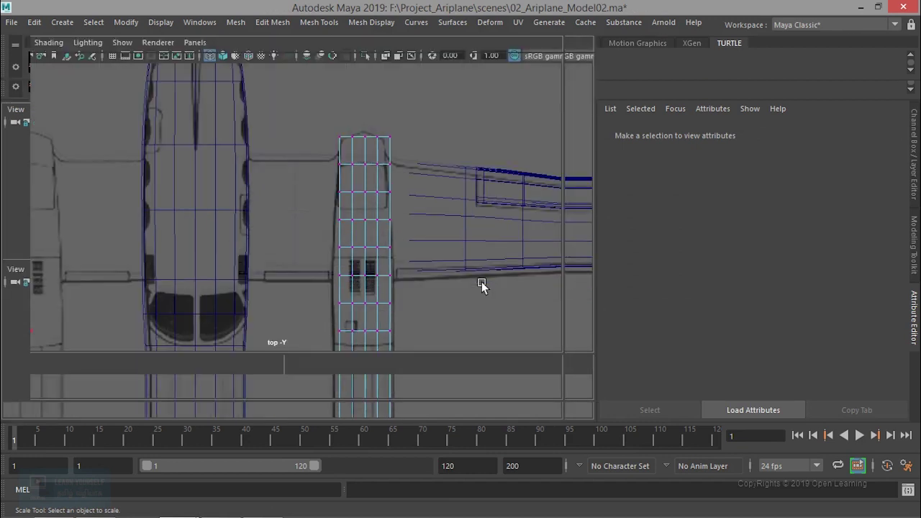
pyautogui.scroll(2, 482, 286)
pyautogui.scroll(2, 476, 338)
pyautogui.scroll(1, 448, 336)
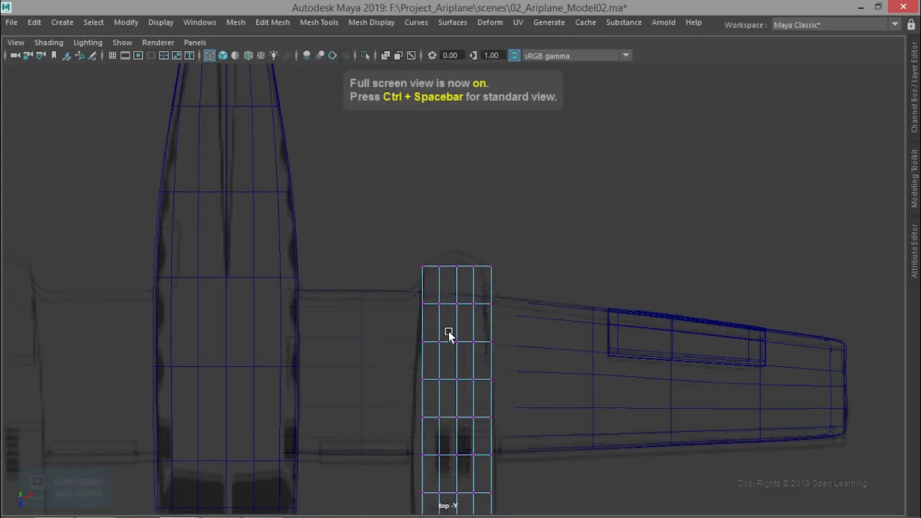
pyautogui.scroll(1, 449, 335)
pyautogui.moveTo(437, 249); pyautogui.dragTo(469, 285)
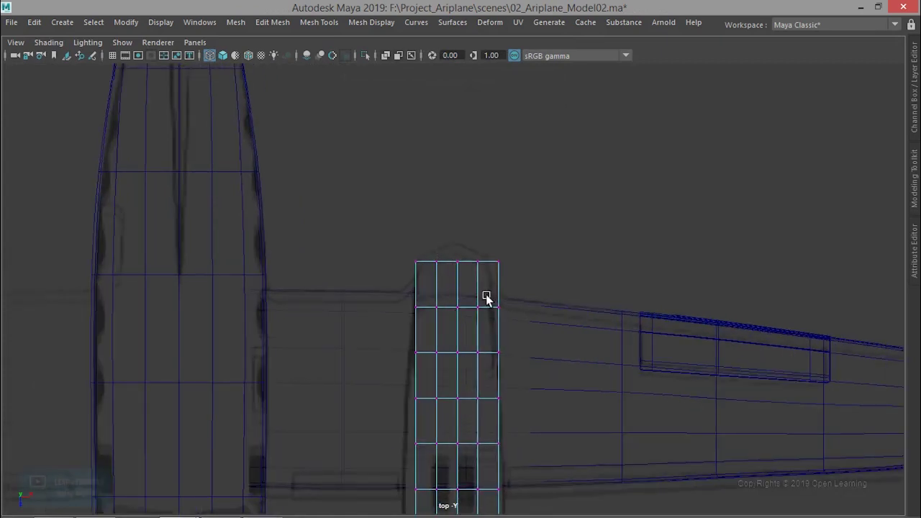
pyautogui.moveTo(425, 247); pyautogui.dragTo(479, 288)
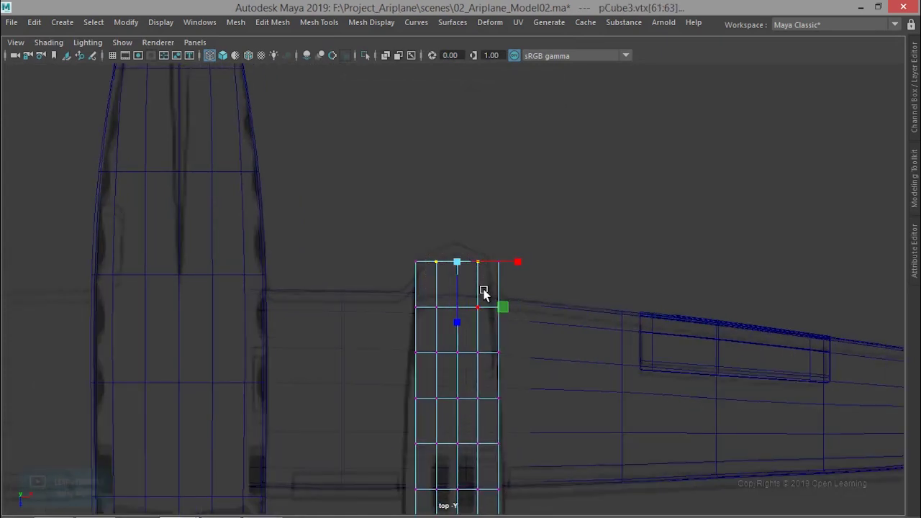
pyautogui.moveTo(456, 319); pyautogui.dragTo(455, 304)
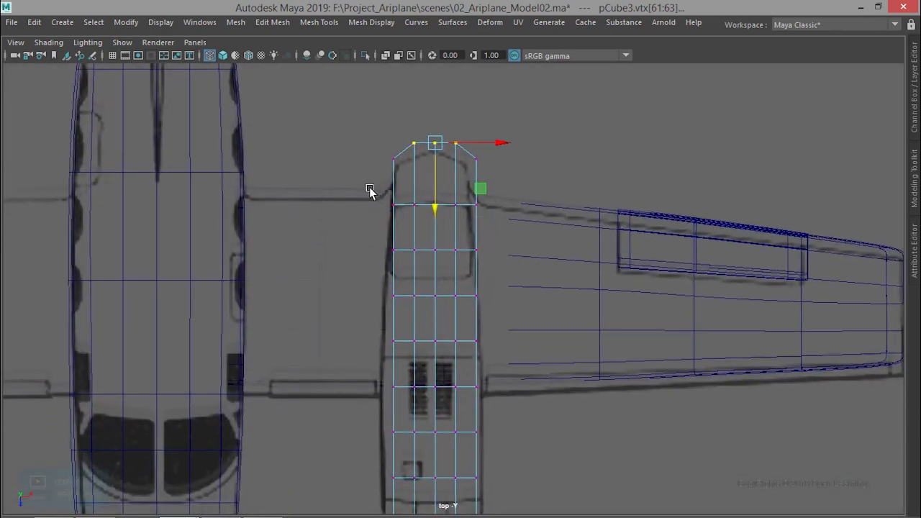
# Step: Select the second and third vertex rows, then clear the selection and return to object mode
pyautogui.moveTo(370, 190); pyautogui.dragTo(483, 228)
pyautogui.moveTo(370, 238); pyautogui.dragTo(480, 265)
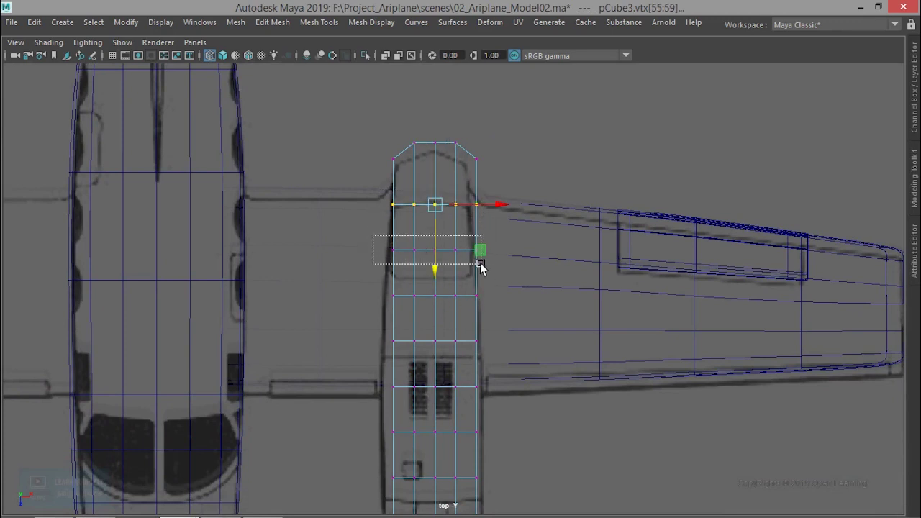
pyautogui.scroll(-2, 479, 297)
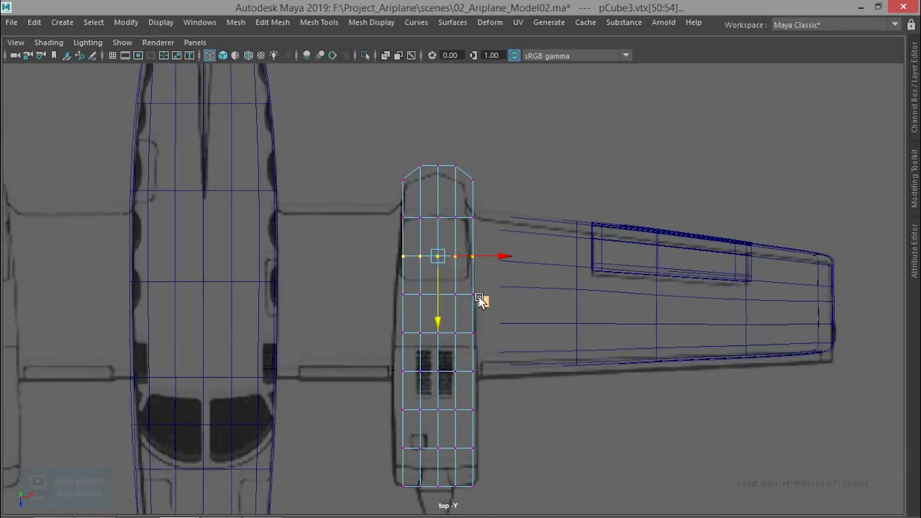
pyautogui.scroll(2, 479, 296)
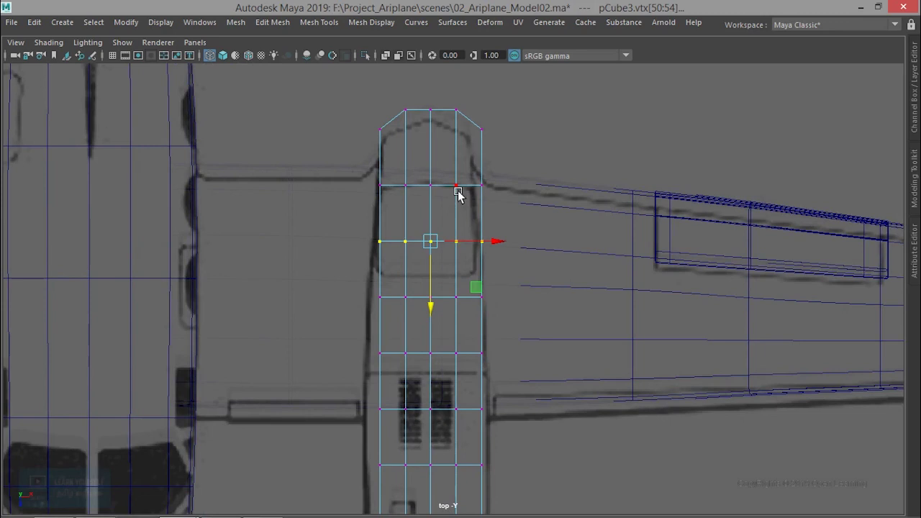
pyautogui.moveTo(457, 190); pyautogui.dragTo(518, 160, button='right')
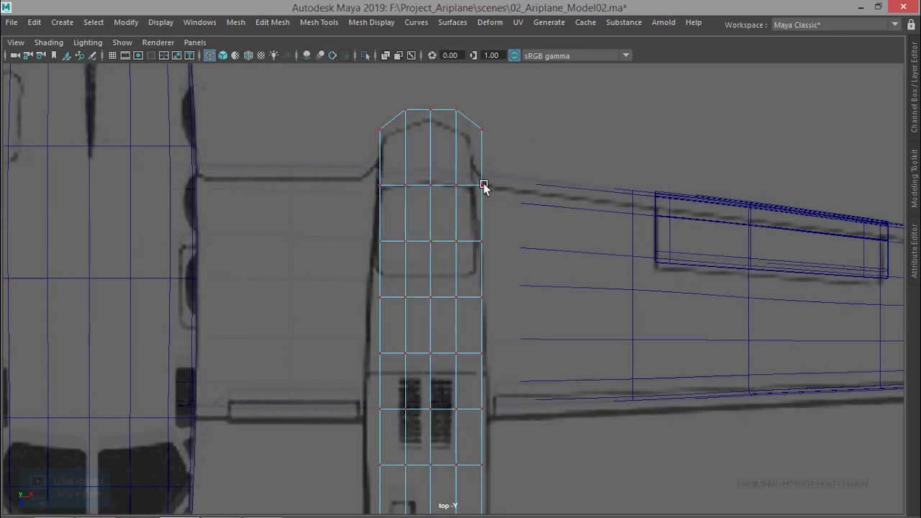
pyautogui.rightClick(484, 185)
pyautogui.moveTo(484, 186); pyautogui.dragTo(550, 113, button='right')
# Step: Nudge the reference image and the nacelle block slightly left so they line up
pyautogui.click(487, 192)
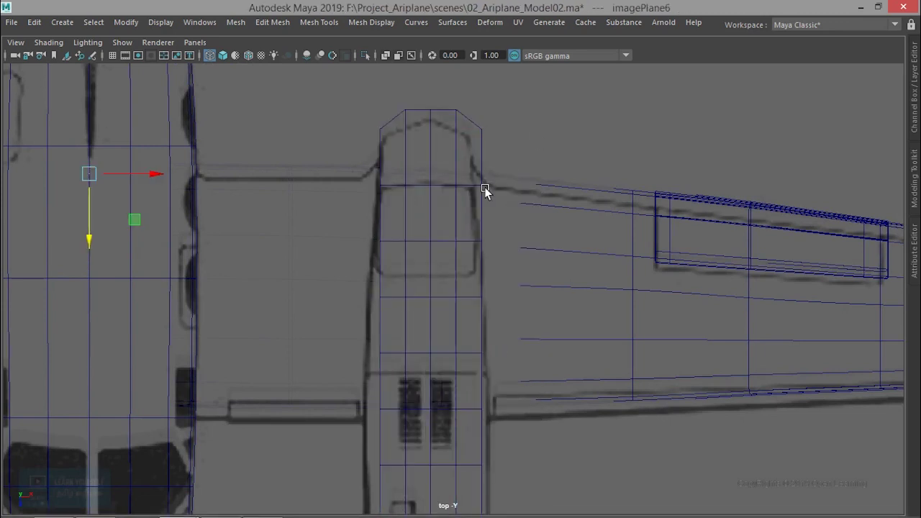
pyautogui.moveTo(158, 173); pyautogui.dragTo(156, 172)
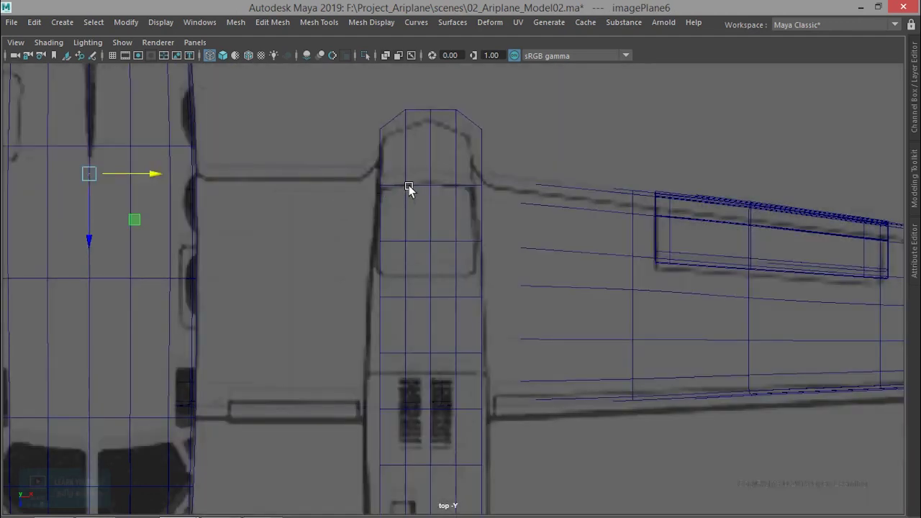
pyautogui.click(408, 185)
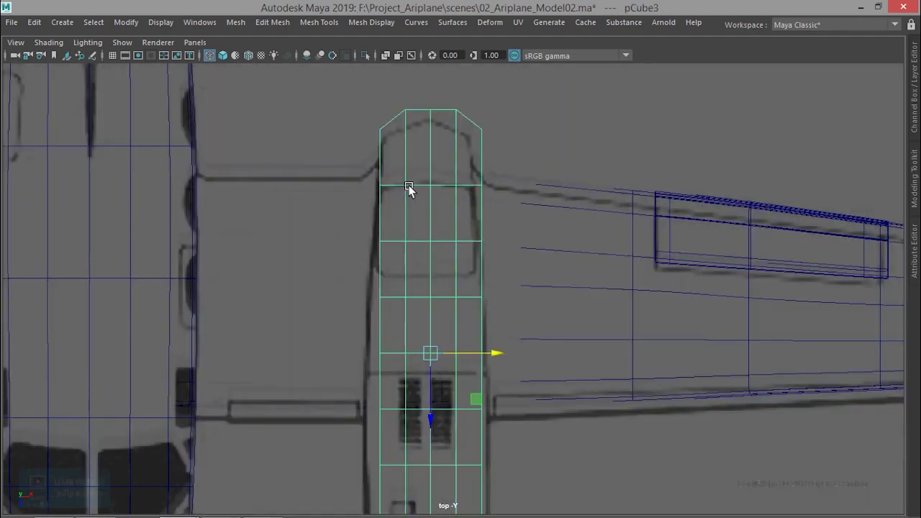
pyautogui.moveTo(494, 353); pyautogui.dragTo(493, 354)
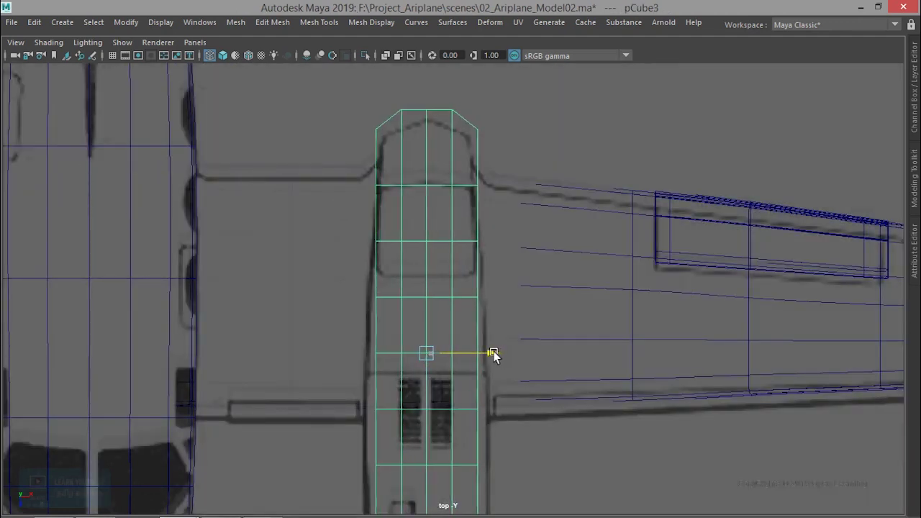
pyautogui.scroll(-3, 493, 354)
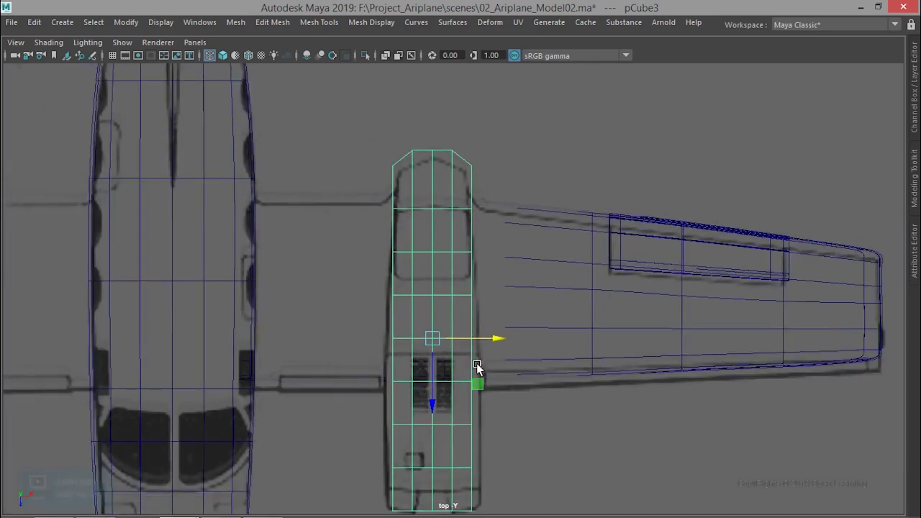
pyautogui.scroll(-3, 493, 354)
pyautogui.scroll(5, 444, 413)
pyautogui.scroll(3, 459, 302)
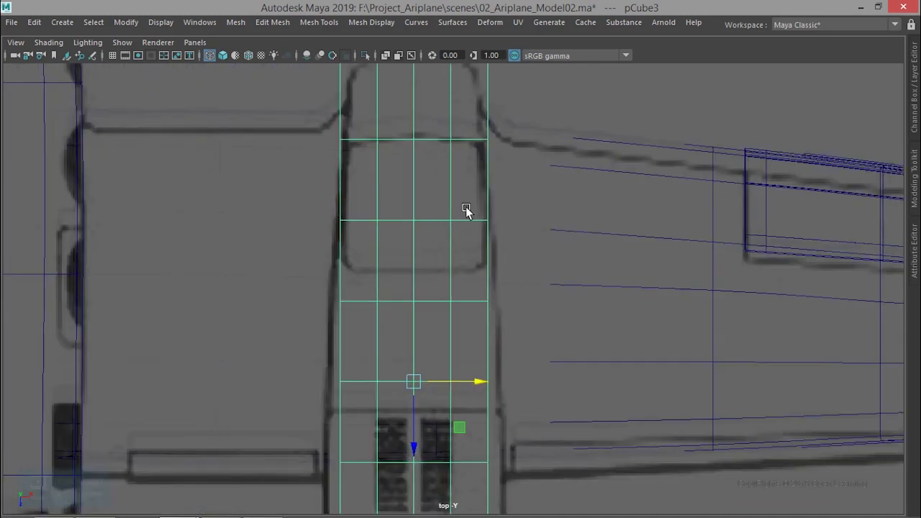
pyautogui.keyDown('alt'); pyautogui.moveTo(469, 210); pyautogui.dragTo(460, 345, button='middle'); pyautogui.keyUp('alt')
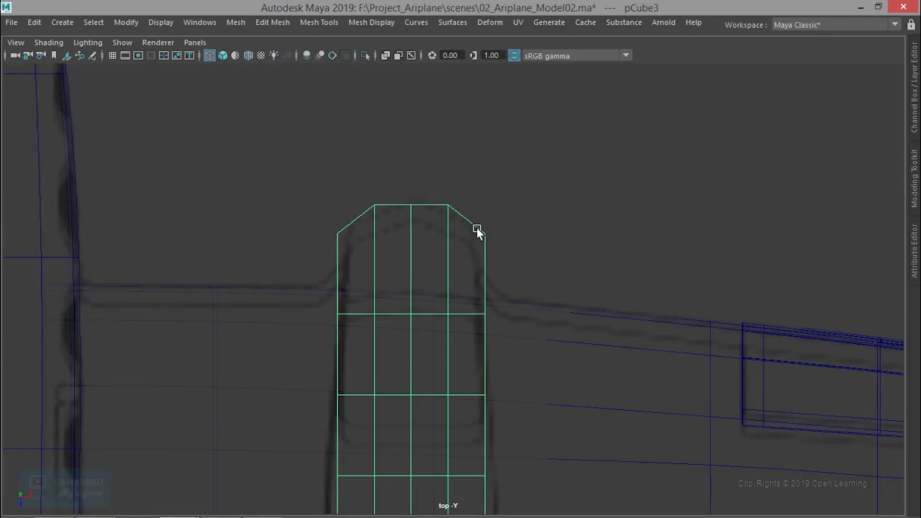
pyautogui.moveTo(476, 228); pyautogui.dragTo(413, 142, button='right')
# Step: Scale the nacelle's front vertex row narrower on X
pyautogui.scroll(-2, 418, 285)
pyautogui.scroll(-3, 418, 285)
pyautogui.scroll(-2, 261, 281)
pyautogui.scroll(2, 350, 297)
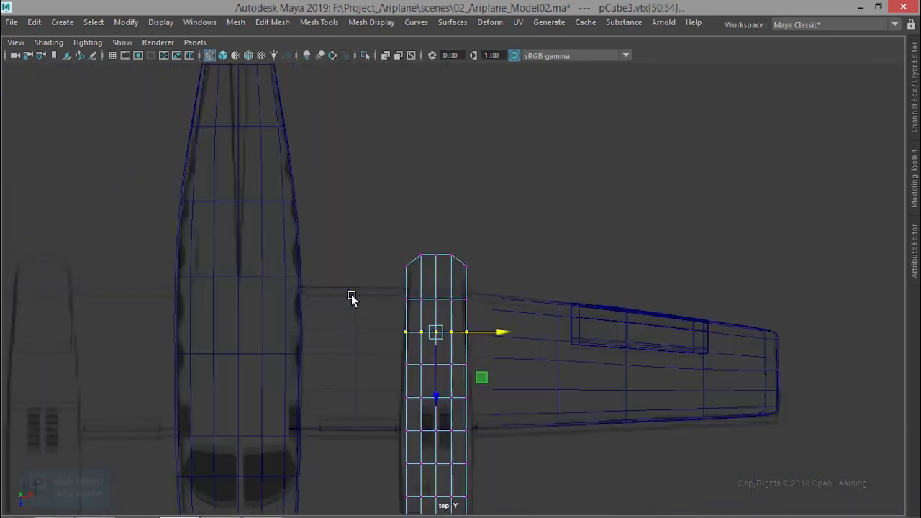
pyautogui.scroll(1, 351, 294)
pyautogui.scroll(-2, 351, 295)
pyautogui.scroll(-1, 351, 294)
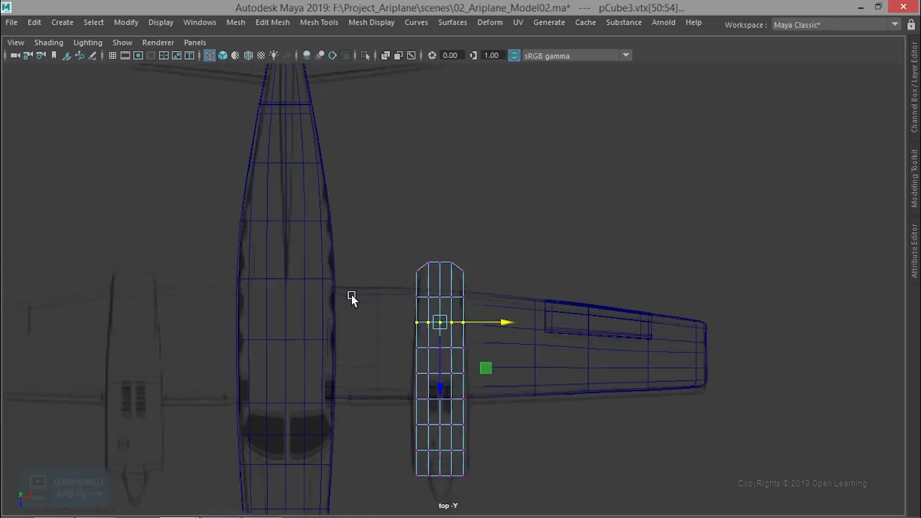
pyautogui.scroll(-2, 351, 294)
pyautogui.scroll(-1, 351, 294)
pyautogui.scroll(3, 351, 295)
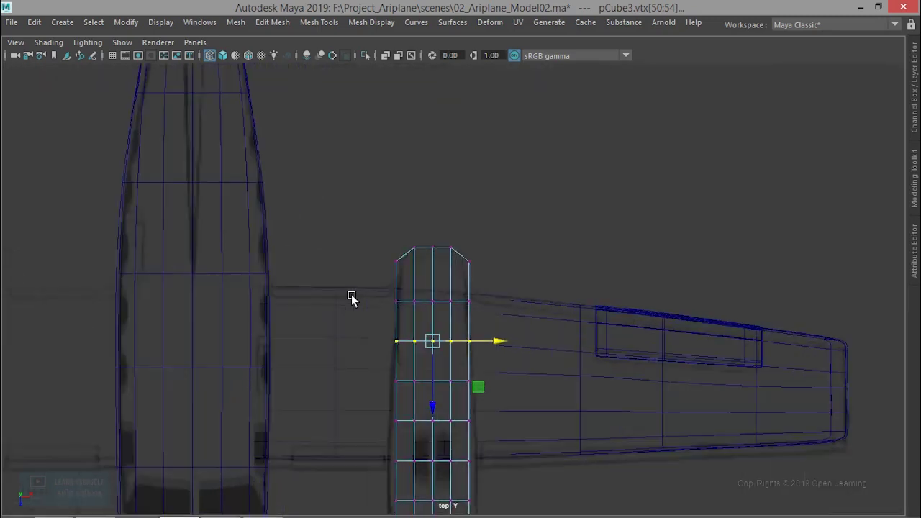
pyautogui.scroll(1, 410, 312)
pyautogui.scroll(1, 411, 322)
pyautogui.scroll(1, 411, 322)
pyautogui.moveTo(400, 251); pyautogui.dragTo(494, 345)
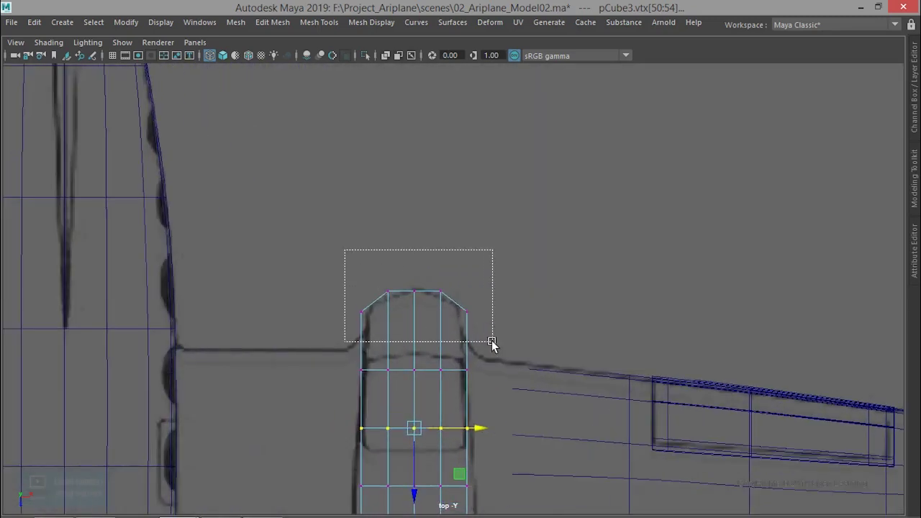
pyautogui.press('r')
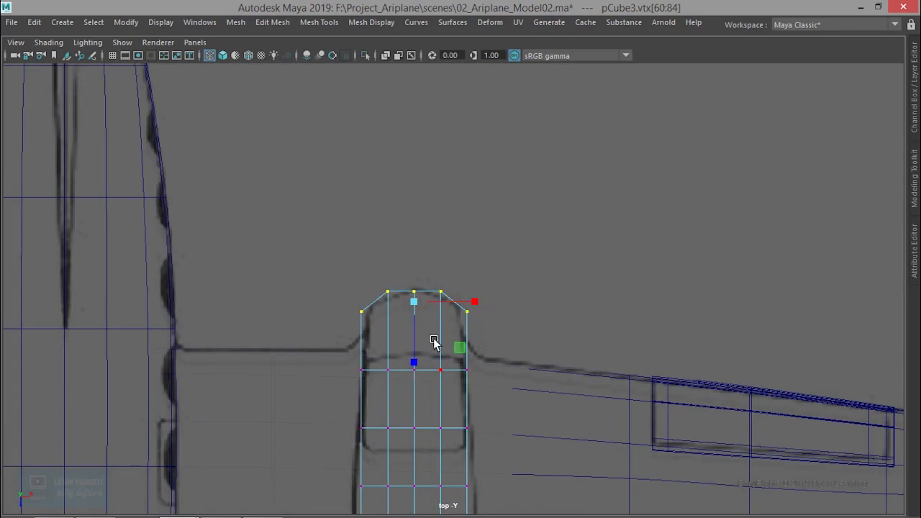
pyautogui.moveTo(472, 303); pyautogui.dragTo(466, 305)
pyautogui.keyDown('alt'); pyautogui.moveTo(464, 326); pyautogui.dragTo(453, 188, button='middle'); pyautogui.keyUp('alt')
# Step: Work back row by row, widening each vertex row to follow the engine outline
pyautogui.moveTo(306, 251)
pyautogui.mouseDown()
pyautogui.moveTo(482, 319)
pyautogui.moveTo(473, 293)
pyautogui.mouseUp()
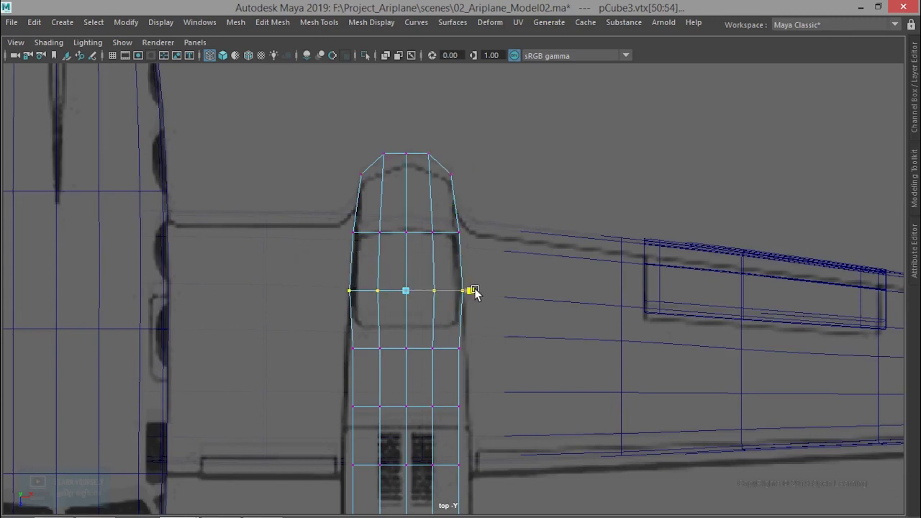
pyautogui.keyDown('alt'); pyautogui.moveTo(469, 331); pyautogui.dragTo(483, 248, button='middle'); pyautogui.keyUp('alt')
pyautogui.moveTo(325, 238)
pyautogui.mouseDown()
pyautogui.moveTo(496, 276)
pyautogui.moveTo(494, 261)
pyautogui.mouseUp()
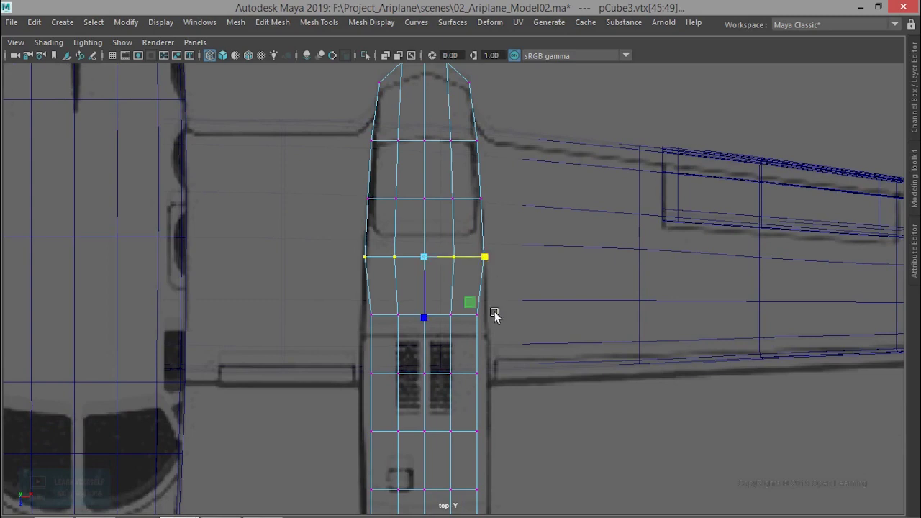
pyautogui.keyDown('alt'); pyautogui.moveTo(494, 315); pyautogui.dragTo(453, 241, button='middle'); pyautogui.keyUp('alt')
pyautogui.moveTo(332, 205)
pyautogui.mouseDown()
pyautogui.moveTo(473, 243)
pyautogui.moveTo(475, 224)
pyautogui.mouseUp()
pyautogui.moveTo(315, 256); pyautogui.dragTo(468, 288)
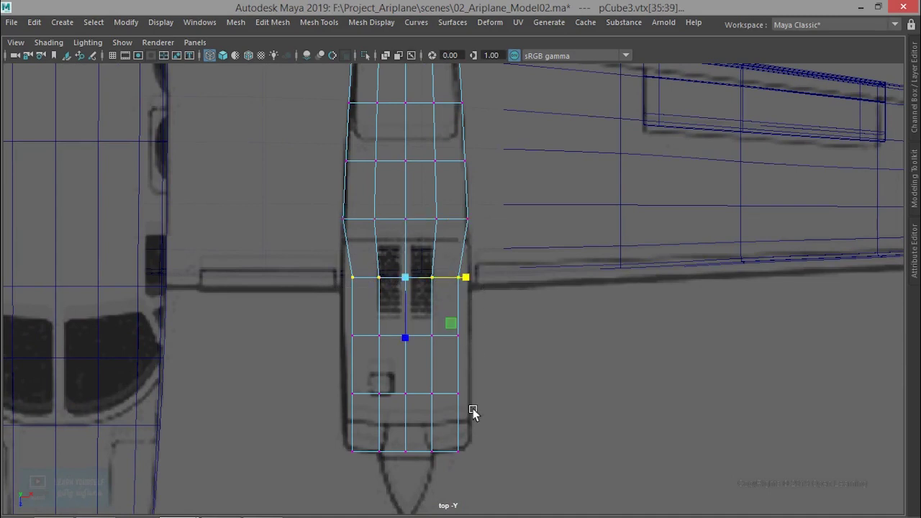
pyautogui.moveTo(470, 278); pyautogui.dragTo(478, 280)
pyautogui.moveTo(321, 312)
pyautogui.mouseDown()
pyautogui.moveTo(473, 362)
pyautogui.moveTo(477, 338)
pyautogui.mouseUp()
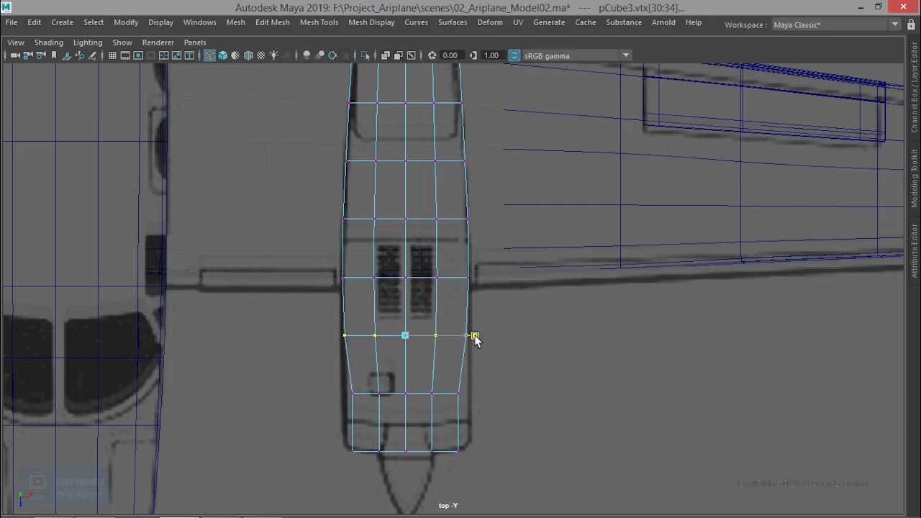
pyautogui.moveTo(323, 368)
pyautogui.mouseDown()
pyautogui.moveTo(482, 403)
pyautogui.moveTo(479, 396)
pyautogui.mouseUp()
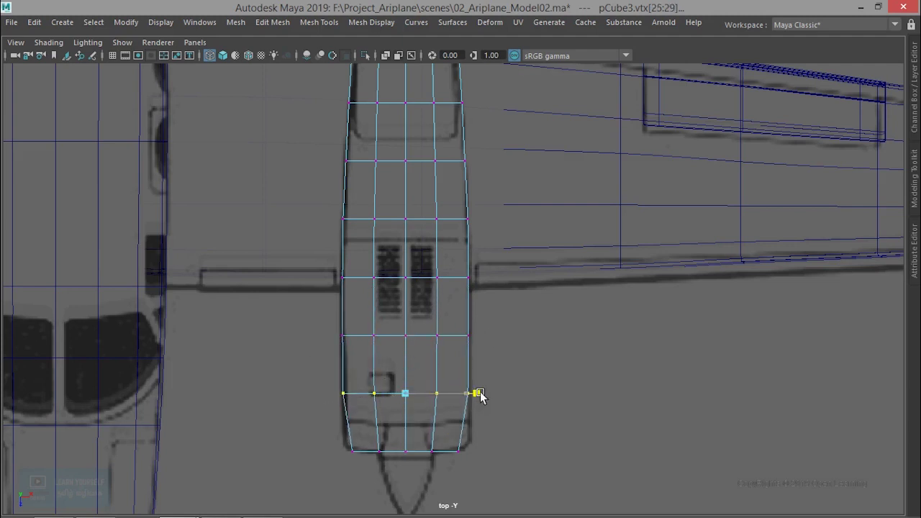
pyautogui.moveTo(321, 431)
pyautogui.mouseDown()
pyautogui.moveTo(489, 468)
pyautogui.moveTo(477, 452)
pyautogui.mouseUp()
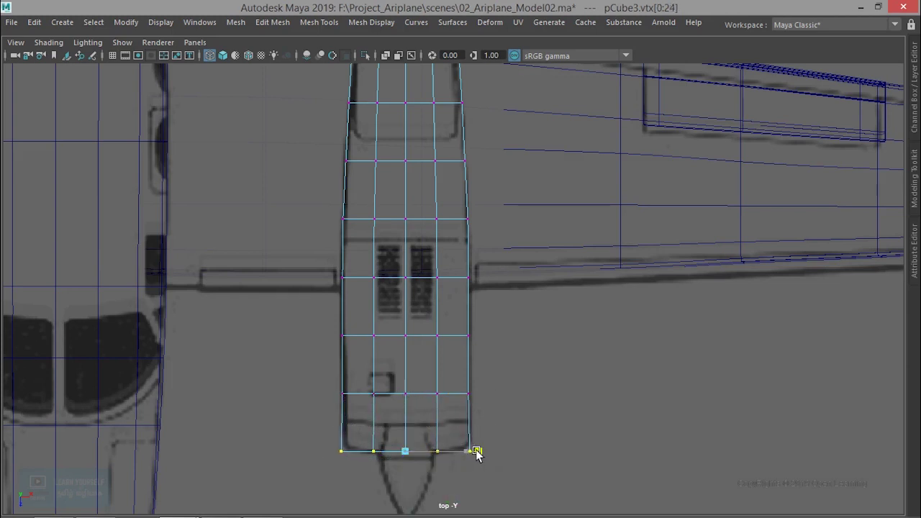
pyautogui.moveTo(477, 451); pyautogui.dragTo(478, 452)
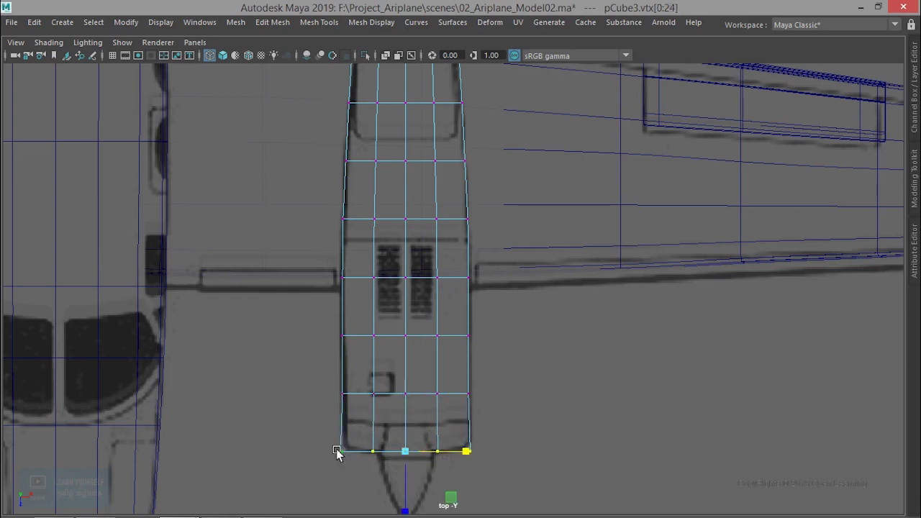
# Step: Pull the two rear corner vertices forward to bevel them, then nudge the rear row back
pyautogui.moveTo(321, 434); pyautogui.dragTo(361, 466)
pyautogui.keyDown('shift'); pyautogui.moveTo(441, 427); pyautogui.dragTo(472, 456); pyautogui.keyUp('shift')
pyautogui.press('w')
pyautogui.moveTo(405, 502); pyautogui.dragTo(403, 489)
pyautogui.moveTo(320, 430); pyautogui.dragTo(500, 494)
pyautogui.moveTo(404, 506); pyautogui.dragTo(408, 510)
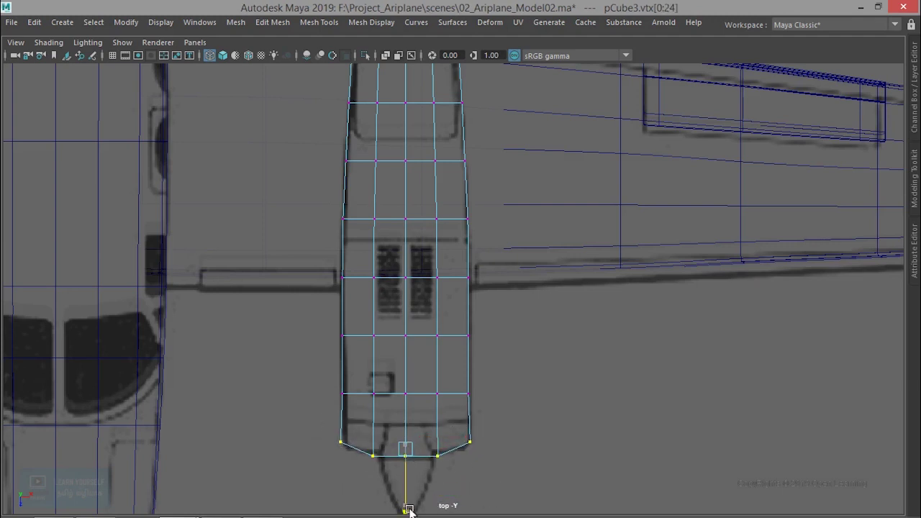
# Step: Return to object mode and switch to the front view
pyautogui.scroll(-2, 456, 391)
pyautogui.scroll(-3, 459, 381)
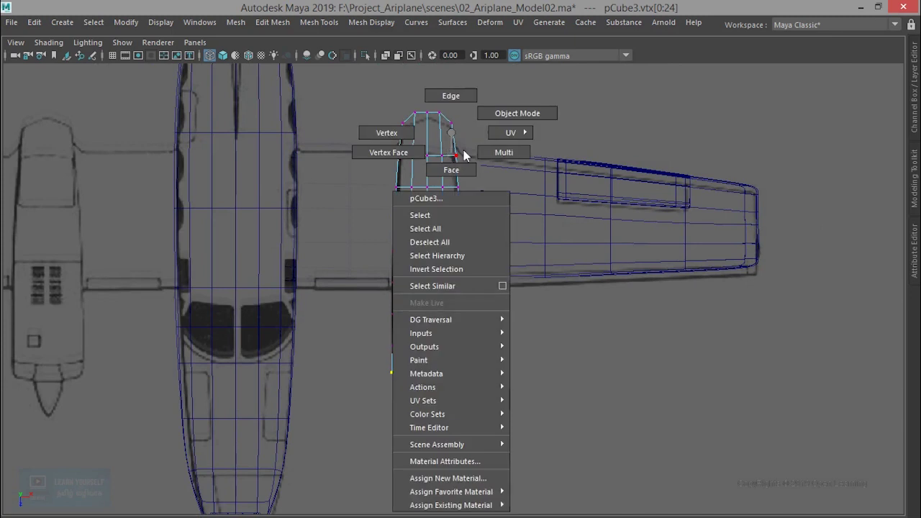
pyautogui.moveTo(451, 155); pyautogui.dragTo(481, 113, button='right')
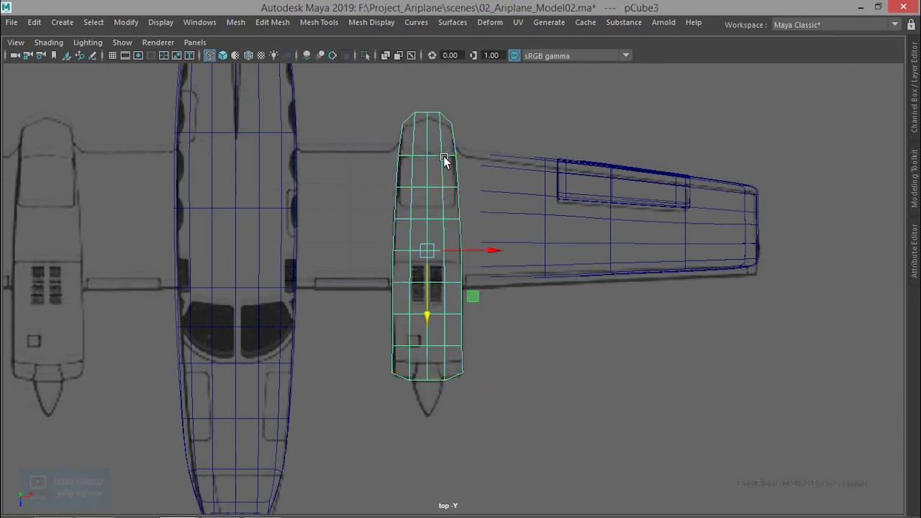
pyautogui.press('space')
pyautogui.press('space')
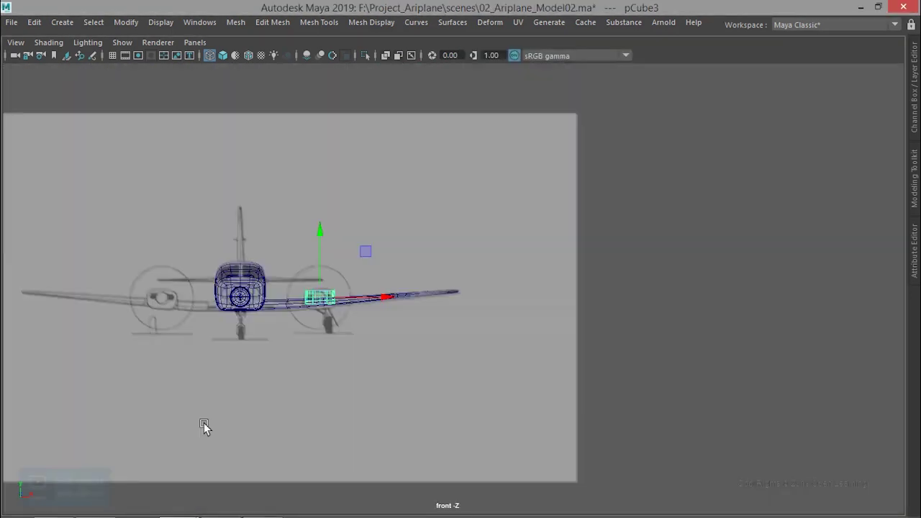
# Step: Frame the nacelle block in the front view
pyautogui.press('f')
pyautogui.scroll(-5, 245, 369)
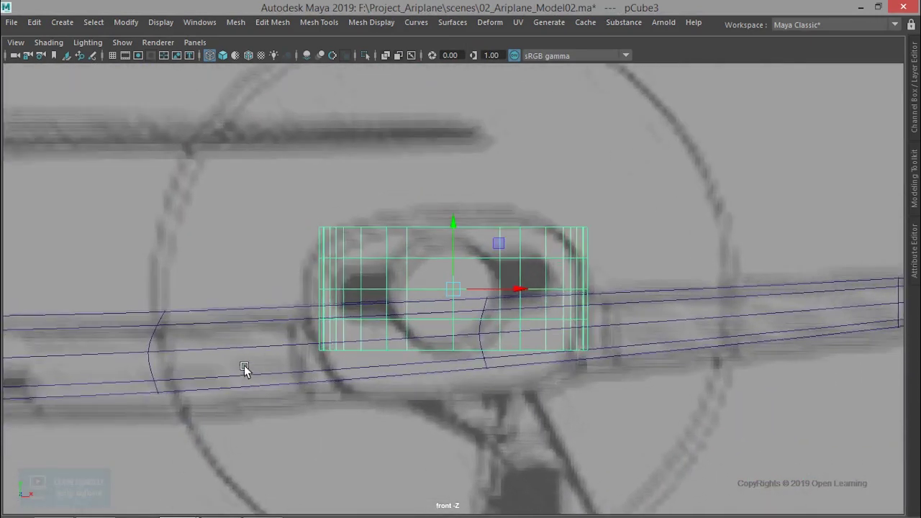
pyautogui.scroll(1, 245, 370)
pyautogui.scroll(1, 379, 352)
pyautogui.scroll(-2, 381, 359)
pyautogui.scroll(-2, 383, 379)
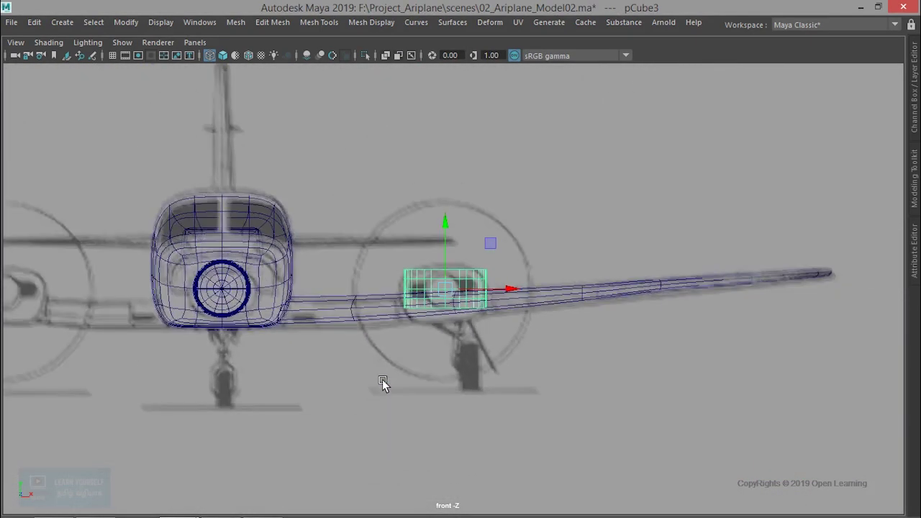
pyautogui.scroll(-2, 383, 379)
pyautogui.scroll(-2, 403, 373)
# Step: Make the front-view reference image more opaque and darken its Color Gain
pyautogui.moveTo(576, 184); pyautogui.dragTo(630, 249)
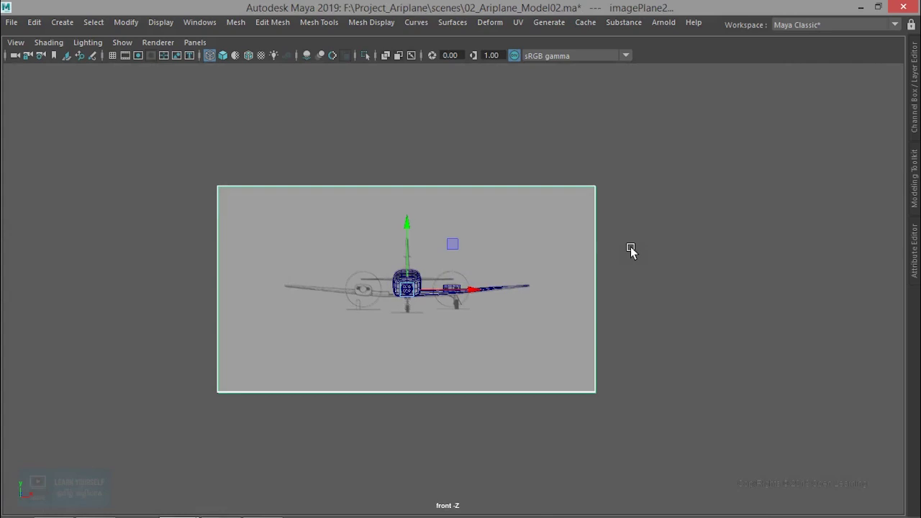
pyautogui.hotkey('ctrl', 'a')
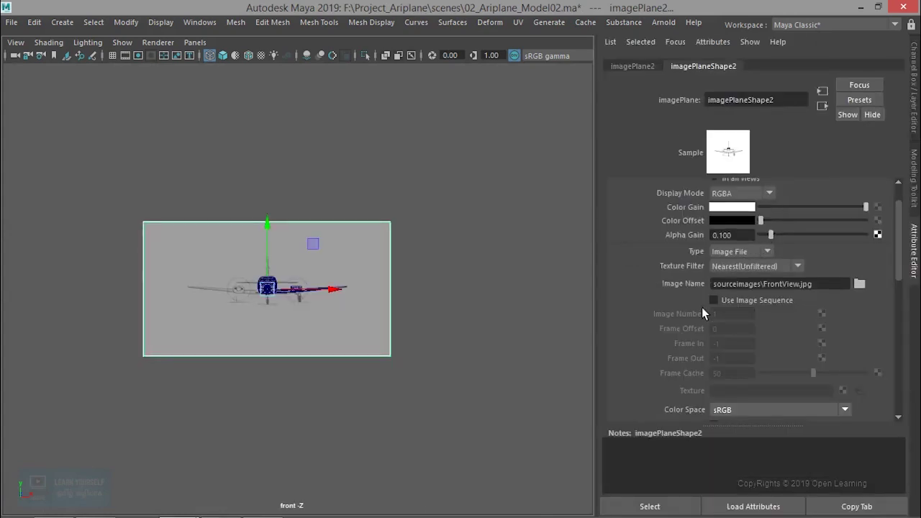
pyautogui.scroll(2, 705, 317)
pyautogui.moveTo(769, 275); pyautogui.dragTo(835, 275)
pyautogui.moveTo(861, 247); pyautogui.dragTo(778, 255)
pyautogui.scroll(2, 351, 359)
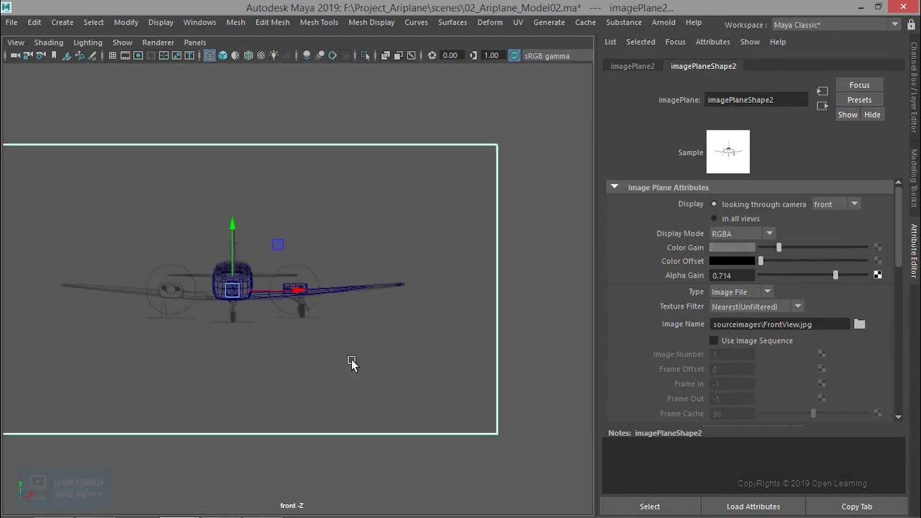
pyautogui.scroll(2, 352, 360)
pyautogui.scroll(2, 351, 359)
pyautogui.scroll(-1, 342, 348)
pyautogui.scroll(1, 342, 348)
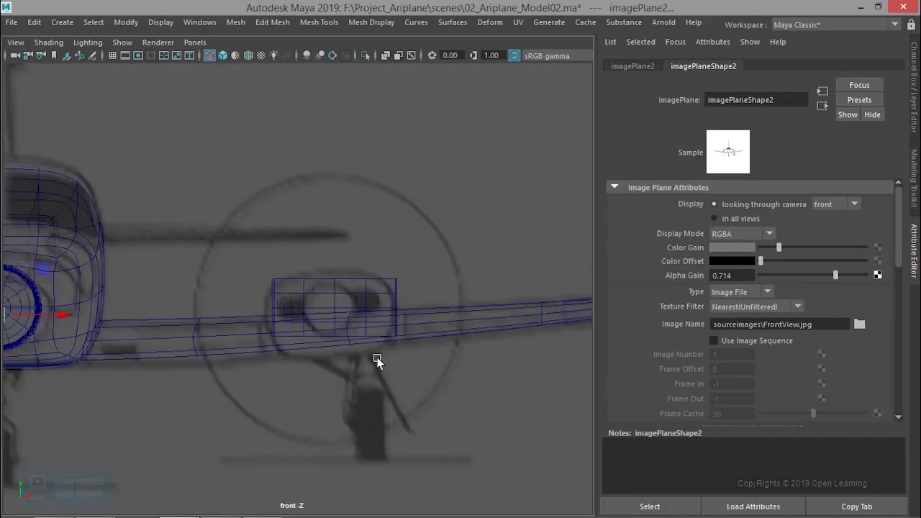
pyautogui.scroll(2, 376, 362)
pyautogui.click(432, 277)
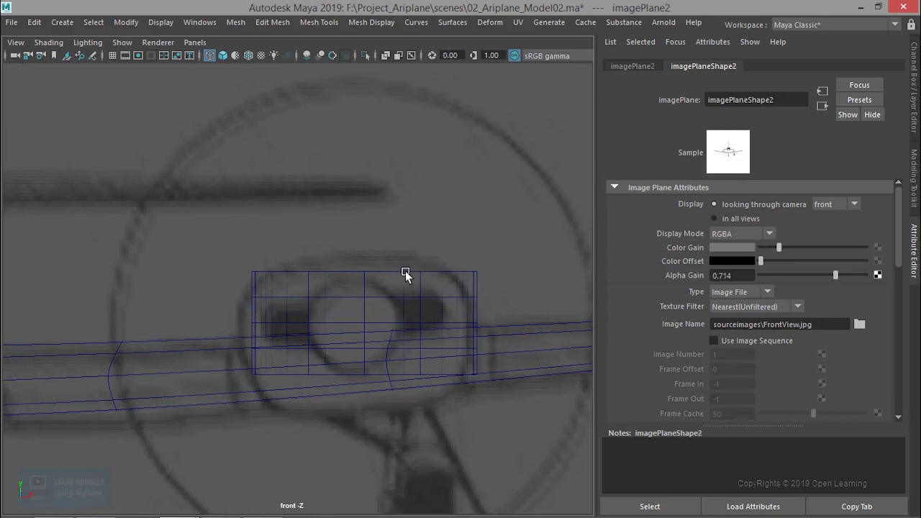
# Step: Lower the nacelle block slightly to match the front reference and ready the Rotate tool
pyautogui.click(380, 295)
pyautogui.moveTo(363, 259); pyautogui.dragTo(361, 265)
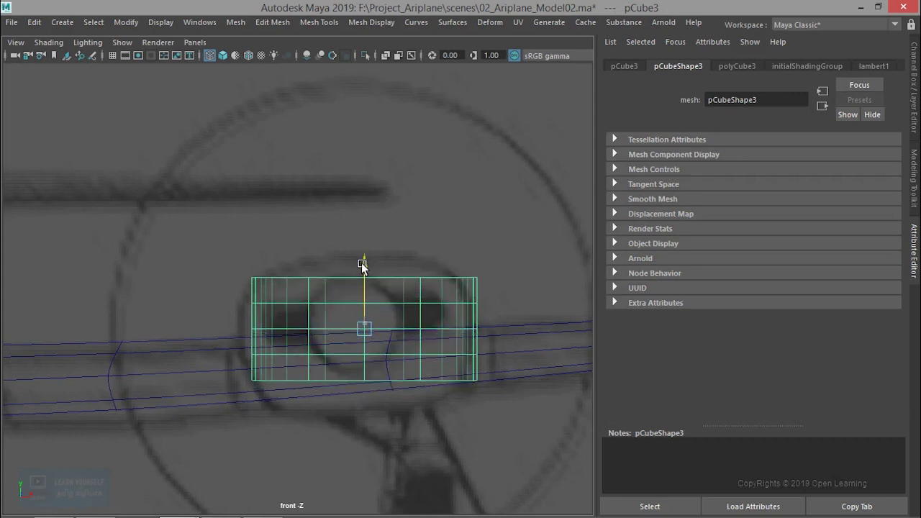
pyautogui.press('e')
pyautogui.scroll(-5, 369, 441)
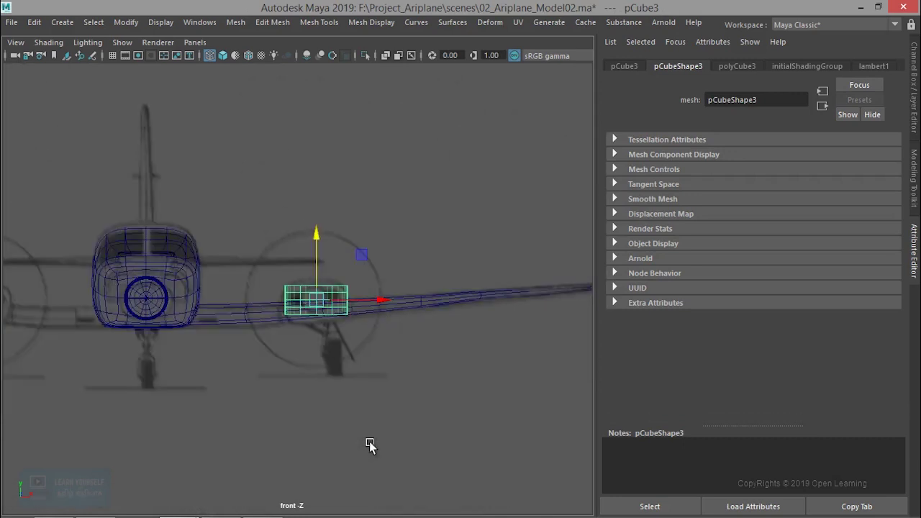
pyautogui.scroll(4, 369, 441)
pyautogui.scroll(4, 369, 441)
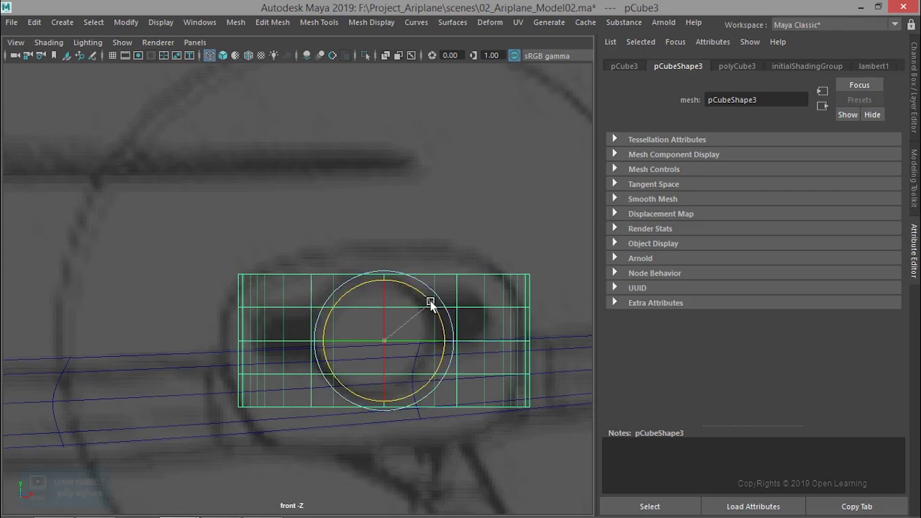
pyautogui.moveTo(431, 305); pyautogui.dragTo(428, 301)
pyautogui.scroll(-3, 422, 434)
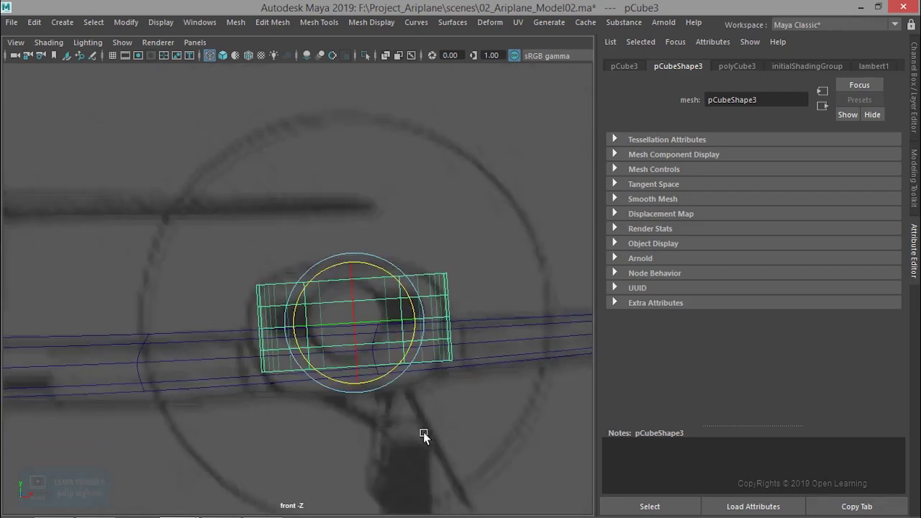
pyautogui.scroll(4, 422, 434)
pyautogui.moveTo(405, 132); pyautogui.dragTo(358, 120, button='right')
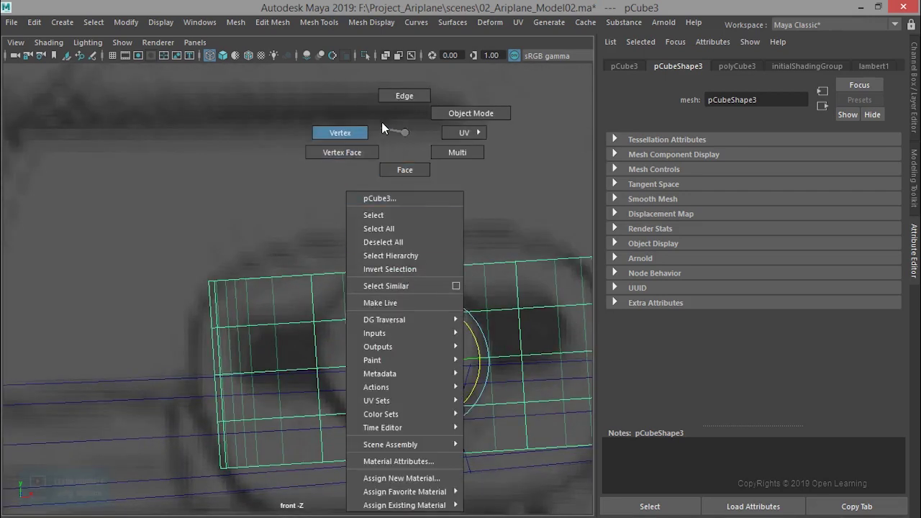
pyautogui.moveTo(347, 132); pyautogui.dragTo(347, 132, button='right')
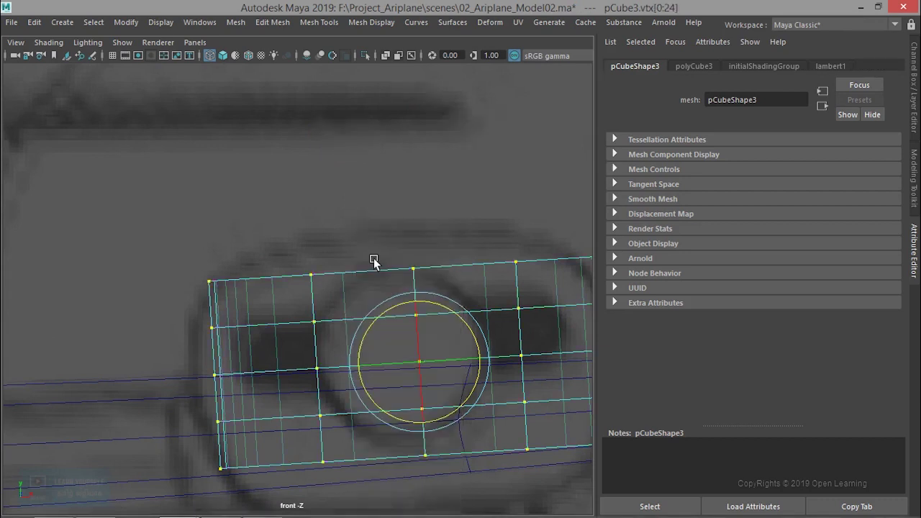
pyautogui.scroll(-3, 389, 288)
pyautogui.scroll(2, 394, 306)
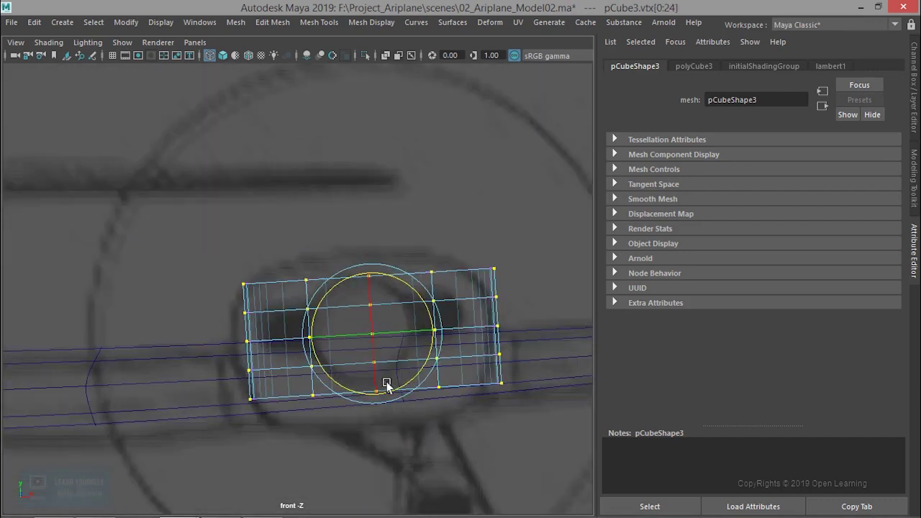
pyautogui.moveTo(350, 240); pyautogui.dragTo(385, 444)
pyautogui.press('w')
pyautogui.moveTo(372, 281)
pyautogui.mouseDown()
pyautogui.moveTo(374, 246)
pyautogui.moveTo(441, 434)
pyautogui.mouseUp()
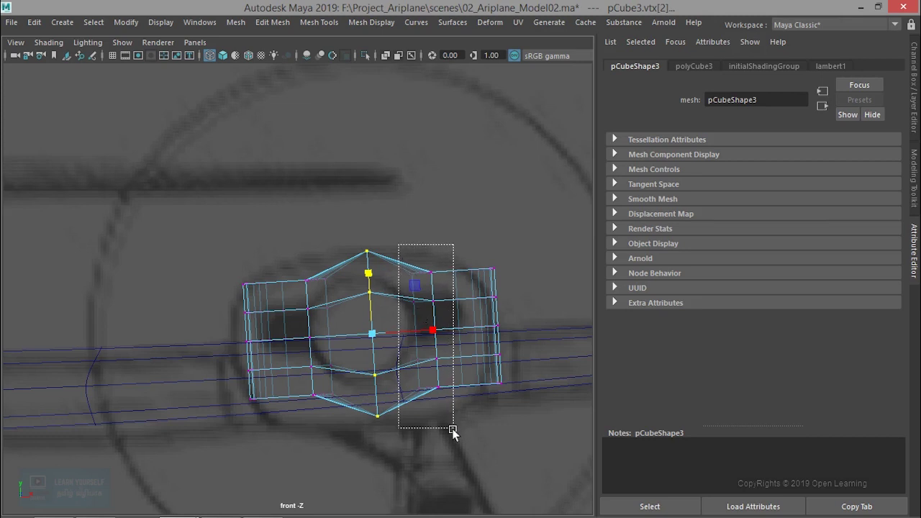
pyautogui.keyDown('shift'); pyautogui.moveTo(299, 265); pyautogui.dragTo(345, 460); pyautogui.keyUp('shift')
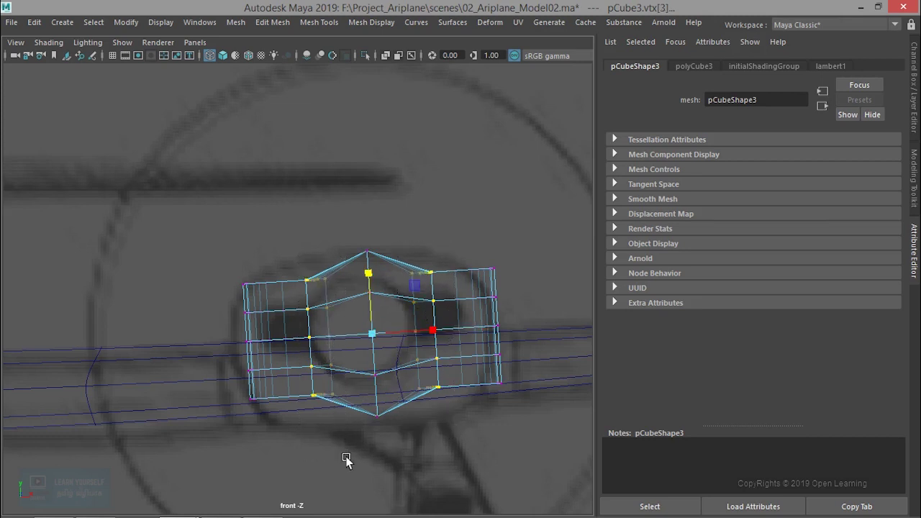
pyautogui.moveTo(369, 274)
pyautogui.mouseDown()
pyautogui.moveTo(371, 254)
pyautogui.moveTo(372, 264)
pyautogui.mouseUp()
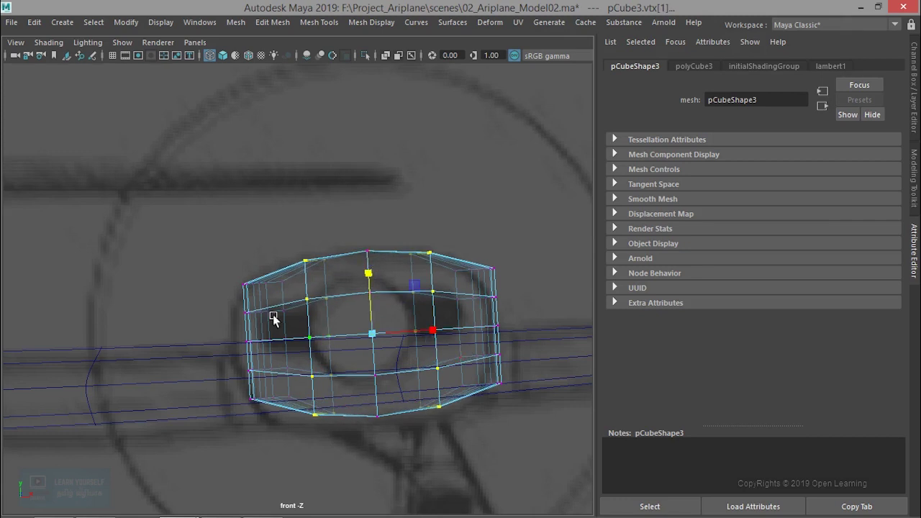
pyautogui.moveTo(226, 268); pyautogui.dragTo(298, 315)
pyautogui.hotkey('ctrl', 'z')
pyautogui.hotkey('ctrl', 'z')
pyautogui.hotkey('ctrl', 'z')
pyautogui.hotkey('ctrl', 'z')
pyautogui.hotkey('ctrl', 'z')
pyautogui.hotkey('ctrl', 'z')
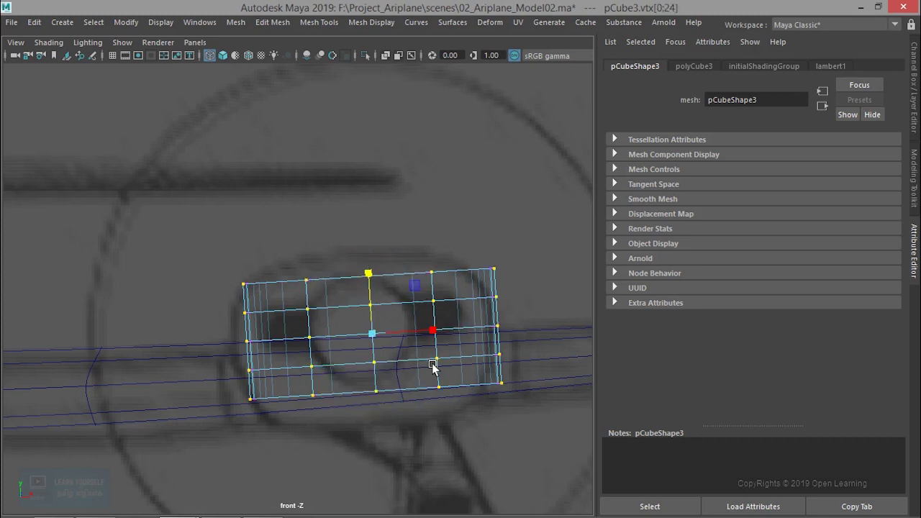
pyautogui.hotkey('ctrl', 'z')
pyautogui.hotkey('ctrl', 'z')
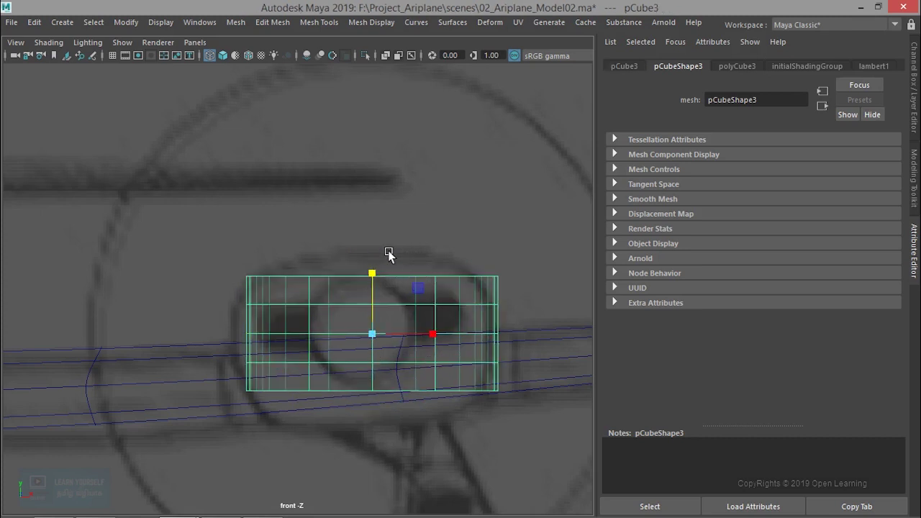
# Step: Select only the cube, enter vertex mode and raise the top-middle vertex into a peak
pyautogui.keyDown('shift'); pyautogui.click(385, 431); pyautogui.keyUp('shift')
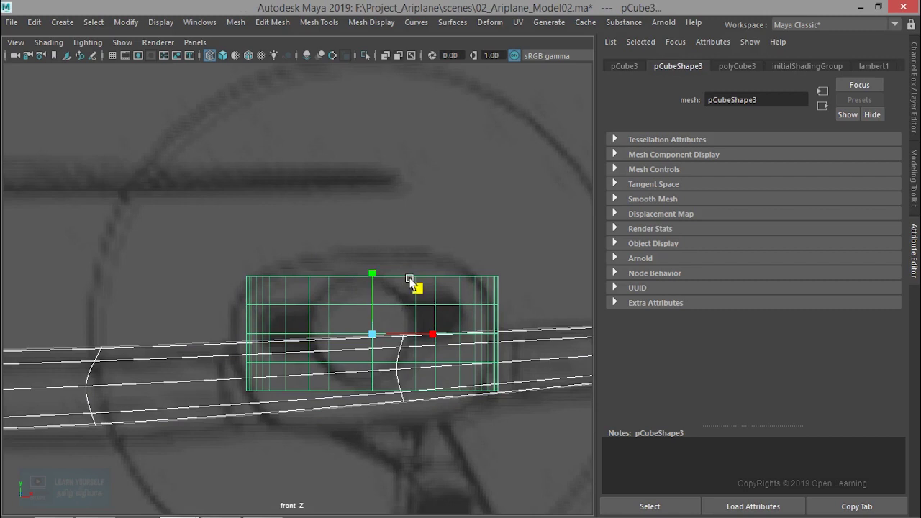
pyautogui.click(409, 275)
pyautogui.moveTo(455, 272); pyautogui.dragTo(395, 132, button='right')
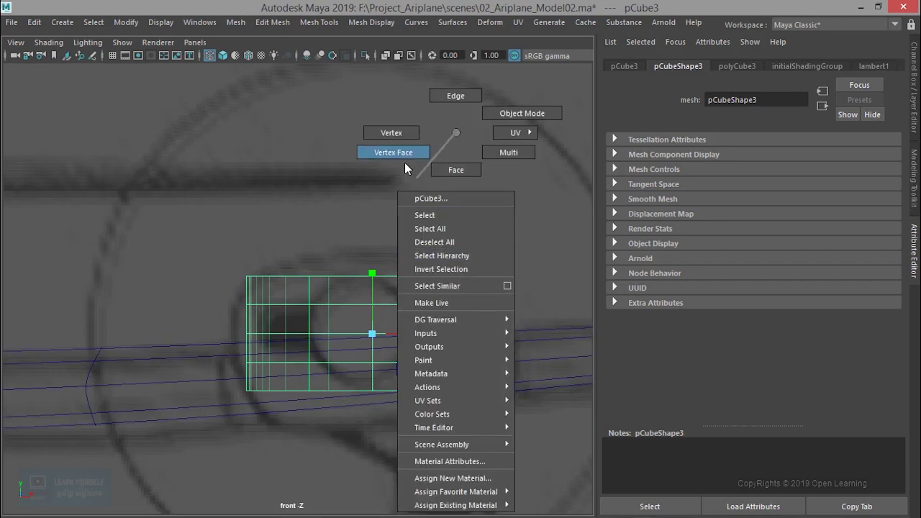
pyautogui.click(371, 275)
pyautogui.moveTo(372, 272); pyautogui.dragTo(373, 246)
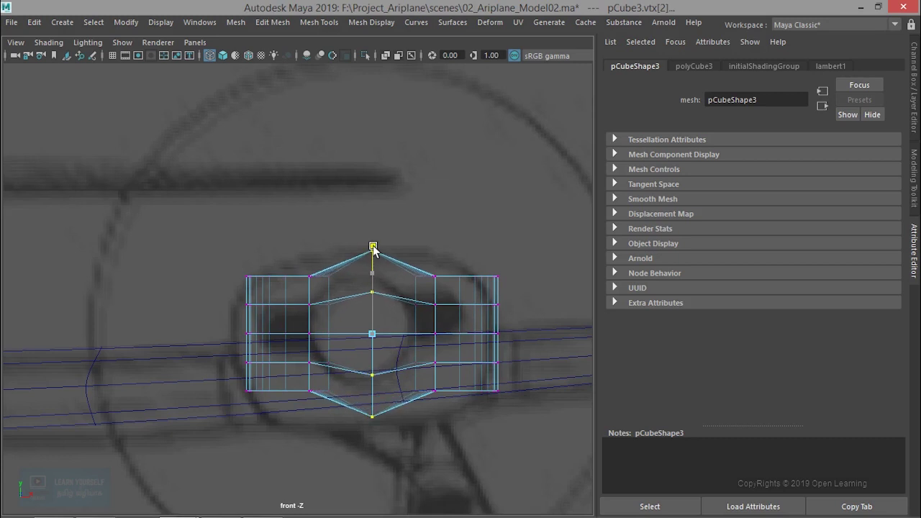
pyautogui.moveTo(373, 247); pyautogui.dragTo(374, 246)
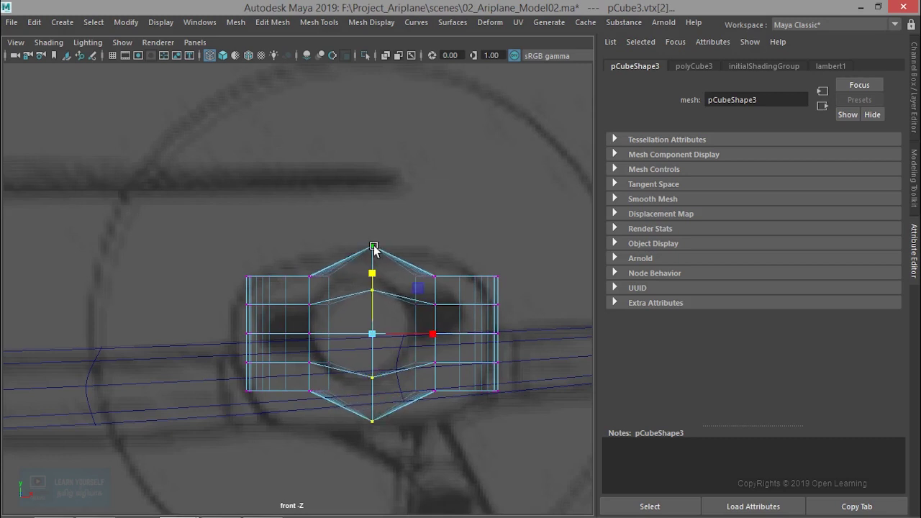
# Step: Scale the inner vertex columns vertically so the front outline rounds around the intake
pyautogui.moveTo(315, 328); pyautogui.dragTo(339, 439)
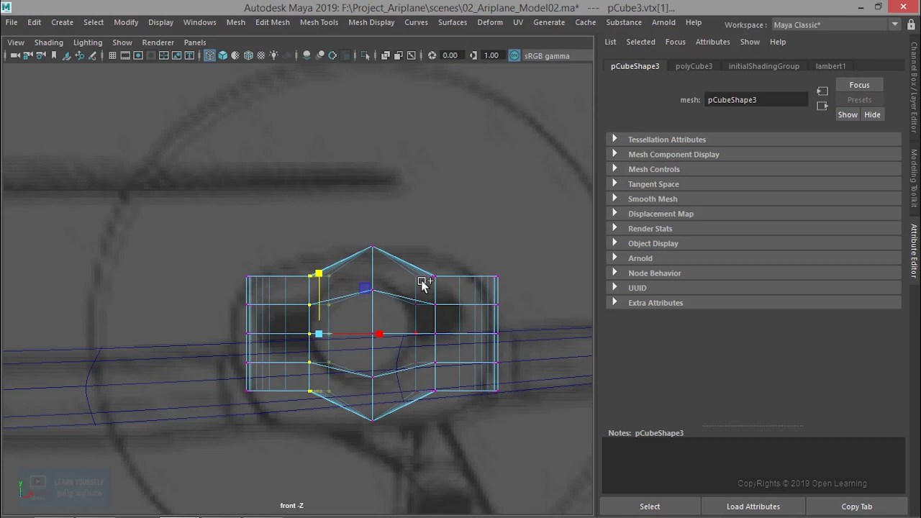
pyautogui.keyDown('shift'); pyautogui.moveTo(414, 252); pyautogui.dragTo(450, 440); pyautogui.keyUp('shift')
pyautogui.moveTo(377, 283); pyautogui.dragTo(377, 255)
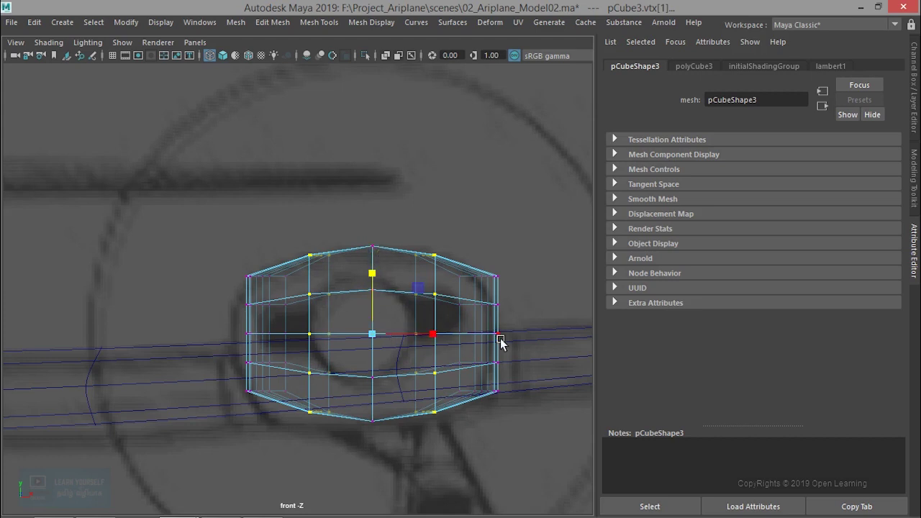
pyautogui.moveTo(456, 255); pyautogui.dragTo(456, 452)
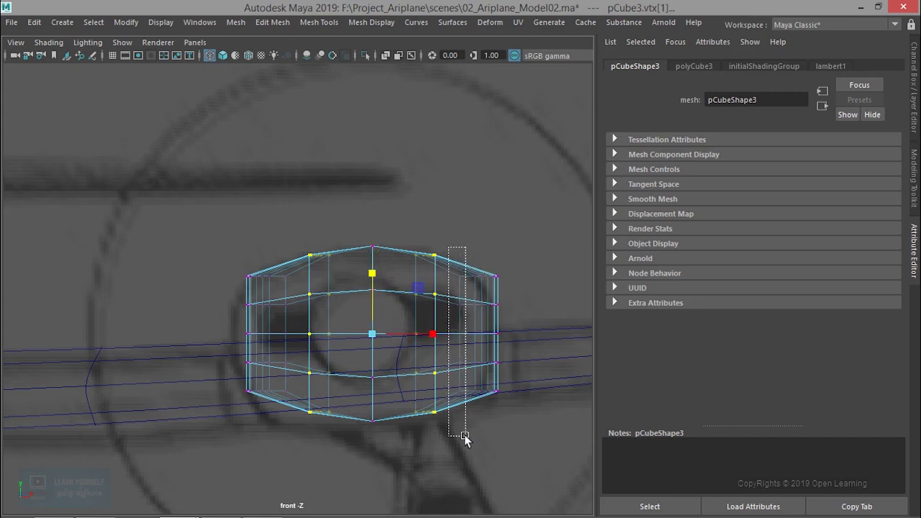
pyautogui.keyDown('shift'); pyautogui.moveTo(271, 262); pyautogui.dragTo(298, 429); pyautogui.keyUp('shift')
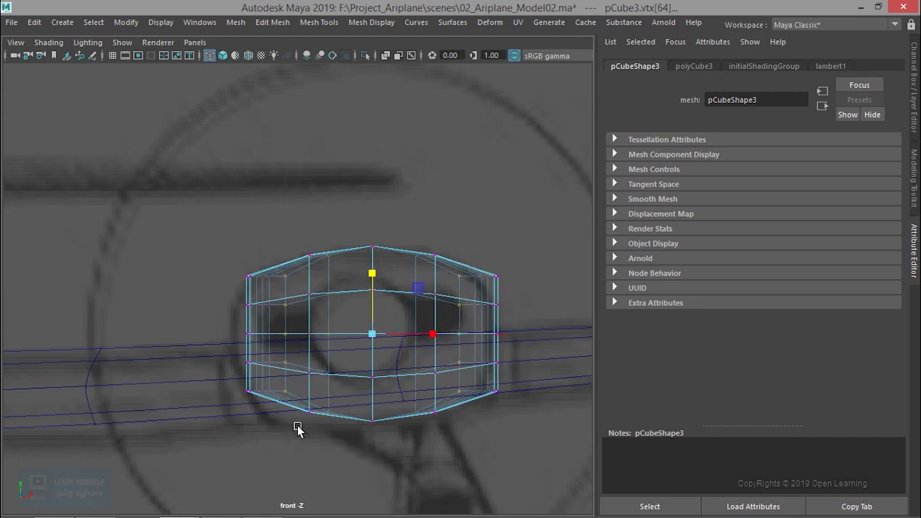
pyautogui.press('space')
pyautogui.press('space')
# Step: Orbit to the nacelle's end, select its vertices and drag them slightly down on Y
pyautogui.press('f')
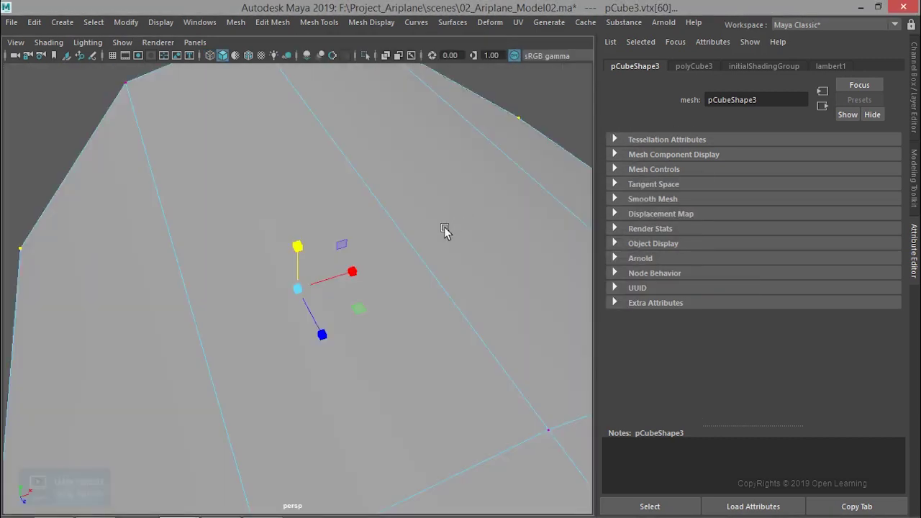
pyautogui.scroll(-2, 409, 317)
pyautogui.moveTo(408, 317)
pyautogui.keyDown('alt'); pyautogui.mouseDown()
pyautogui.moveTo(482, 323)
pyautogui.moveTo(456, 335)
pyautogui.moveTo(321, 335)
pyautogui.moveTo(195, 320)
pyautogui.moveTo(201, 335)
pyautogui.moveTo(409, 351)
pyautogui.moveTo(398, 338)
pyautogui.moveTo(377, 341)
pyautogui.moveTo(298, 313)
pyautogui.moveTo(259, 323)
pyautogui.moveTo(383, 334)
pyautogui.moveTo(252, 294)
pyautogui.moveTo(384, 285)
pyautogui.moveTo(329, 103)
pyautogui.moveTo(292, 281)
pyautogui.moveTo(309, 304)
pyautogui.moveTo(247, 311)
pyautogui.moveTo(259, 288)
pyautogui.moveTo(288, 290)
pyautogui.moveTo(434, 242)
pyautogui.moveTo(302, 269)
pyautogui.mouseUp(); pyautogui.keyUp('alt')
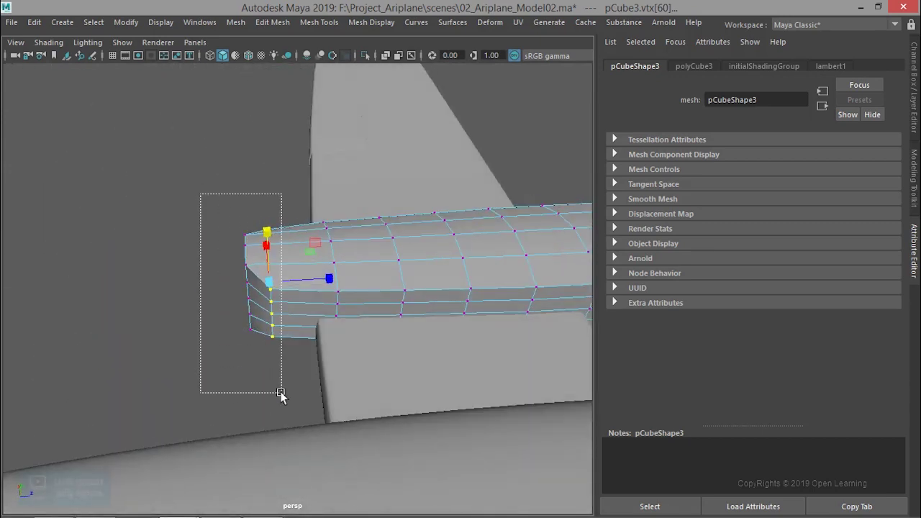
pyautogui.moveTo(258, 348); pyautogui.dragTo(280, 395)
pyautogui.moveTo(309, 333)
pyautogui.keyDown('alt'); pyautogui.mouseDown()
pyautogui.moveTo(427, 315)
pyautogui.moveTo(463, 292)
pyautogui.mouseUp(); pyautogui.keyUp('alt')
pyautogui.moveTo(345, 206)
pyautogui.mouseDown()
pyautogui.moveTo(368, 302)
pyautogui.moveTo(487, 291)
pyautogui.moveTo(444, 292)
pyautogui.moveTo(417, 314)
pyautogui.moveTo(479, 377)
pyautogui.moveTo(389, 288)
pyautogui.mouseUp()
pyautogui.moveTo(327, 289); pyautogui.dragTo(331, 287)
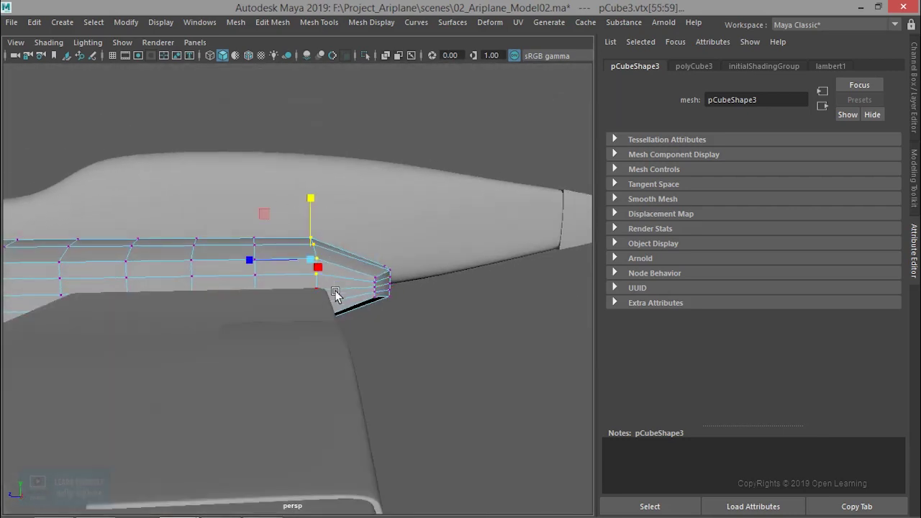
pyautogui.press('space')
pyautogui.press('space')
# Step: Select the side-view image plane, lower its Color Gain and set Alpha Gain to 0.604
pyautogui.press('f')
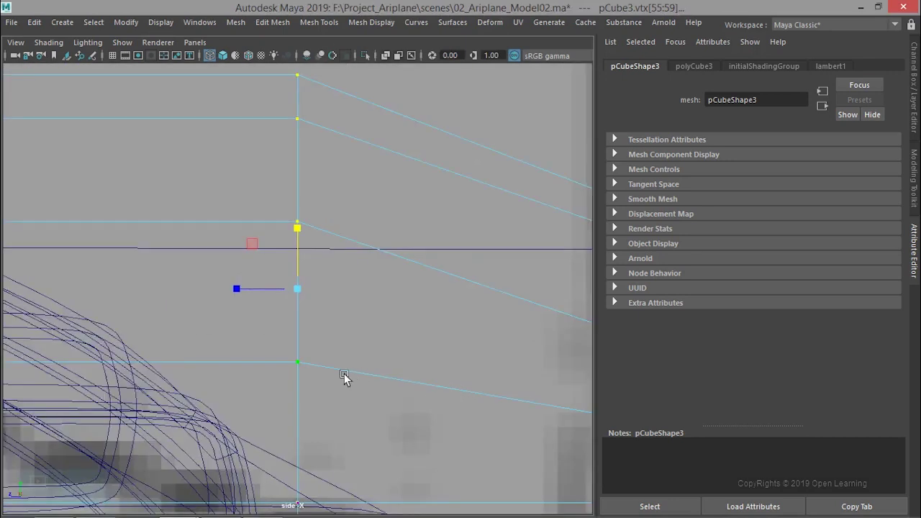
pyautogui.scroll(-3, 344, 374)
pyautogui.scroll(-3, 344, 374)
pyautogui.scroll(-2, 344, 374)
pyautogui.scroll(-5, 344, 373)
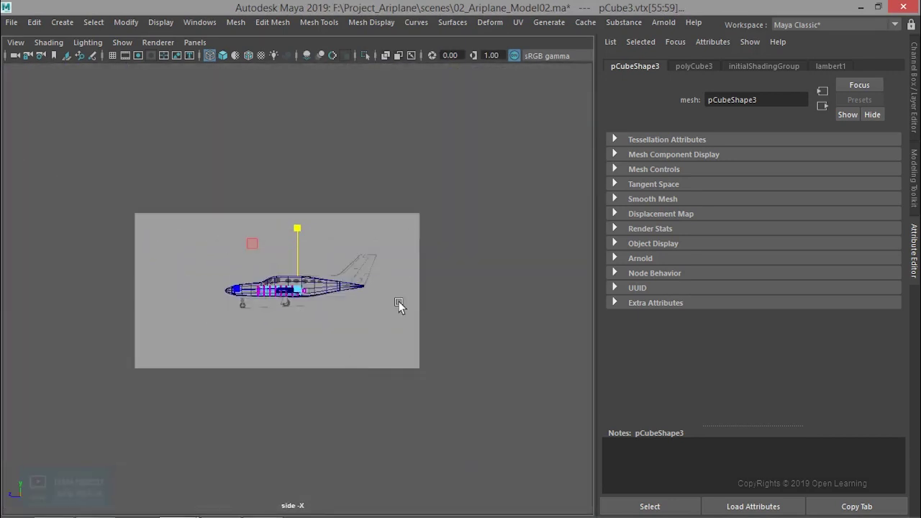
pyautogui.moveTo(396, 205); pyautogui.dragTo(440, 263)
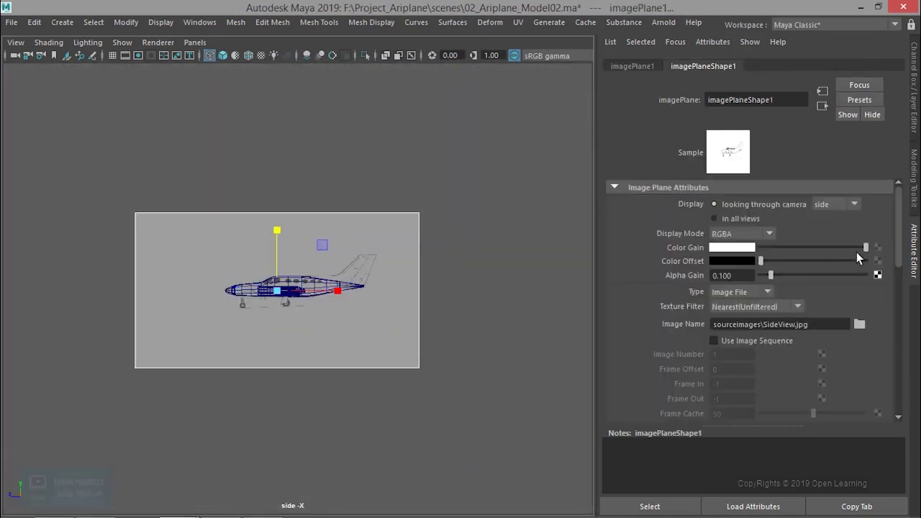
pyautogui.moveTo(866, 247); pyautogui.dragTo(776, 252)
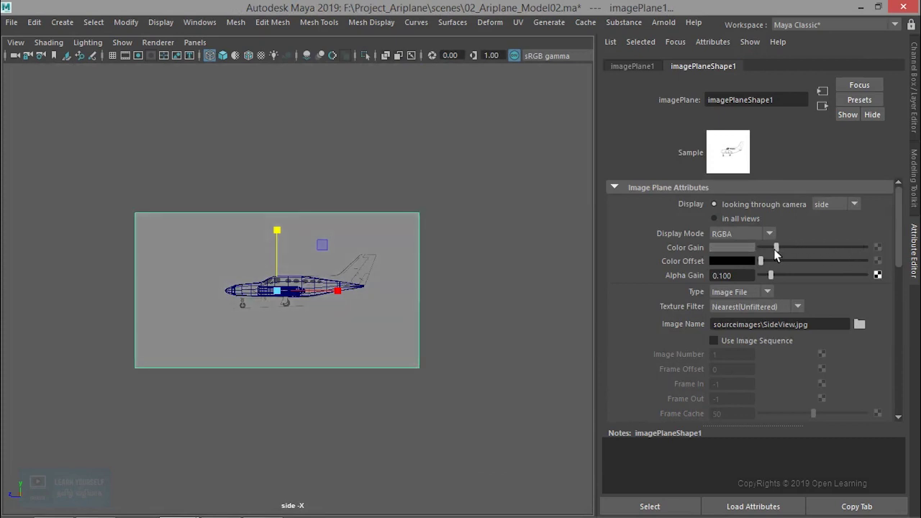
pyautogui.moveTo(769, 276); pyautogui.dragTo(824, 276)
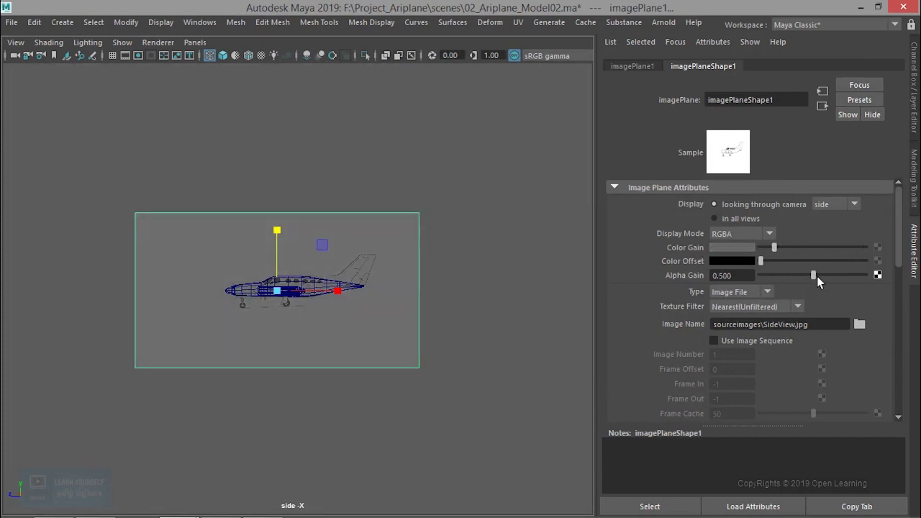
# Step: Reselect the nacelle cube pCube3
pyautogui.scroll(3, 404, 333)
pyautogui.scroll(3, 405, 332)
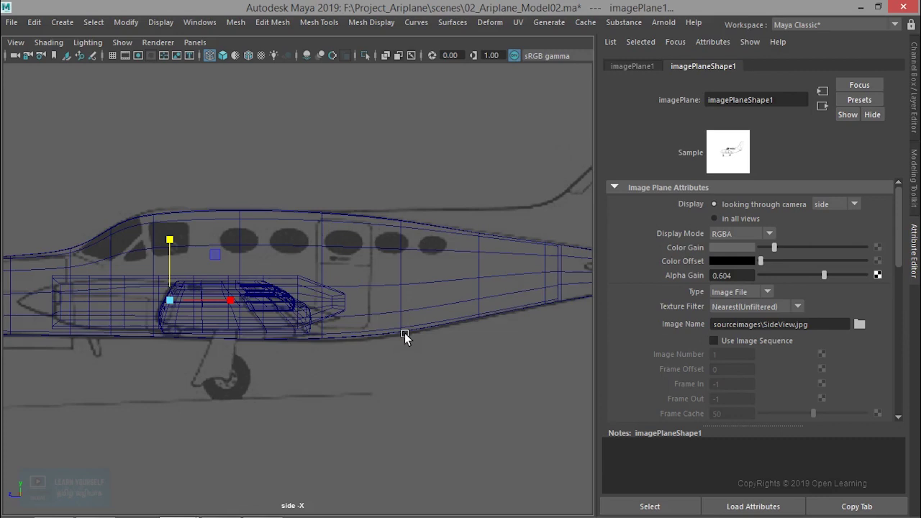
pyautogui.scroll(2, 405, 345)
pyautogui.scroll(2, 403, 363)
pyautogui.scroll(2, 317, 306)
pyautogui.click(311, 305)
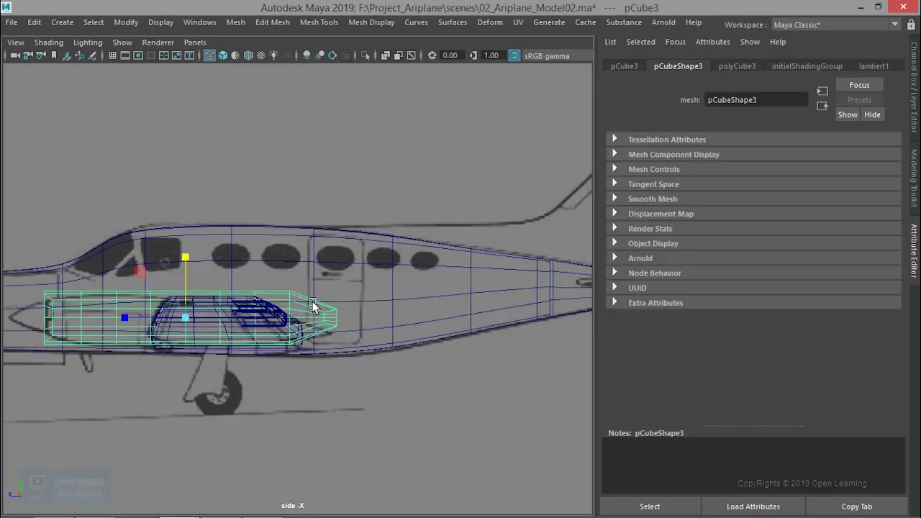
# Step: Switch the cube to vertex mode, nudge its front-edge vertices and reframe the side view
pyautogui.scroll(1, 309, 305)
pyautogui.moveTo(285, 293); pyautogui.dragTo(223, 148, button='right')
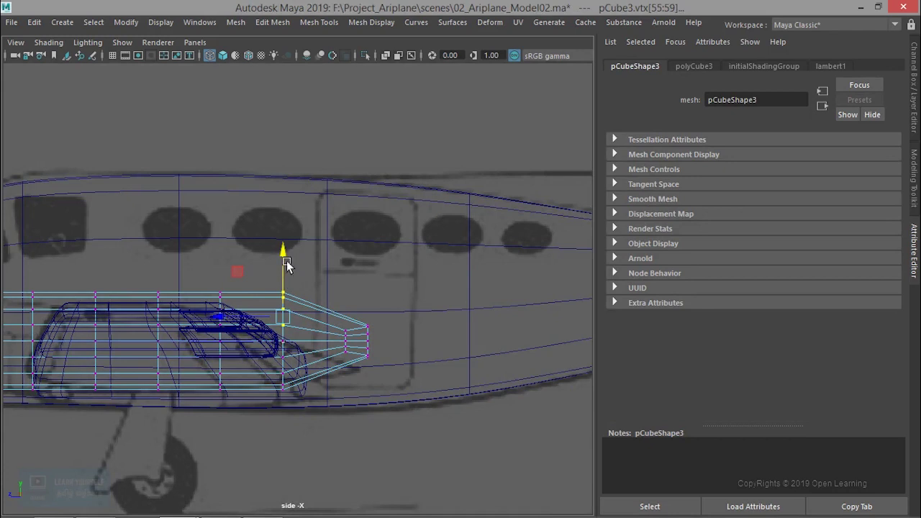
pyautogui.moveTo(284, 262); pyautogui.dragTo(285, 266)
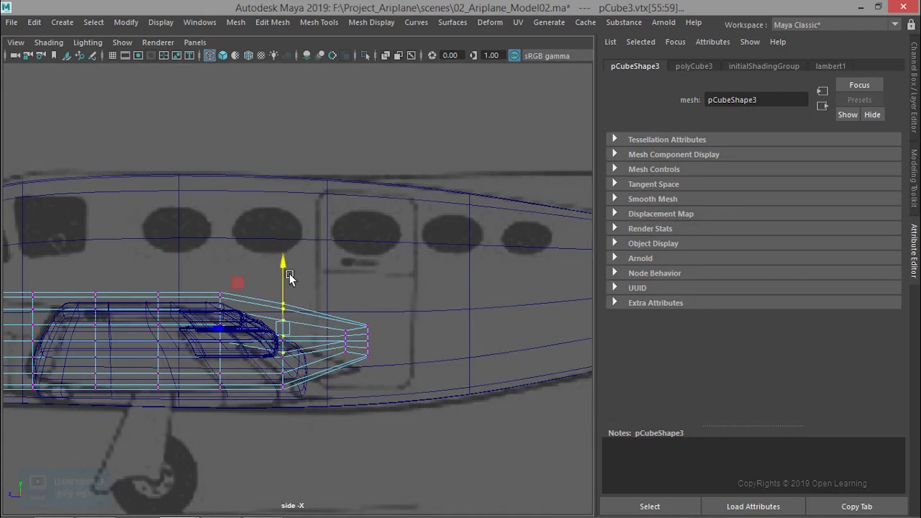
pyautogui.scroll(-2, 290, 279)
pyautogui.scroll(-1, 407, 302)
pyautogui.scroll(-1, 384, 342)
pyautogui.scroll(-1, 445, 350)
pyautogui.moveTo(444, 351)
pyautogui.keyDown('alt'); pyautogui.mouseDown(button='middle')
pyautogui.moveTo(456, 350)
pyautogui.moveTo(438, 350)
pyautogui.mouseUp(button='middle'); pyautogui.keyUp('alt')
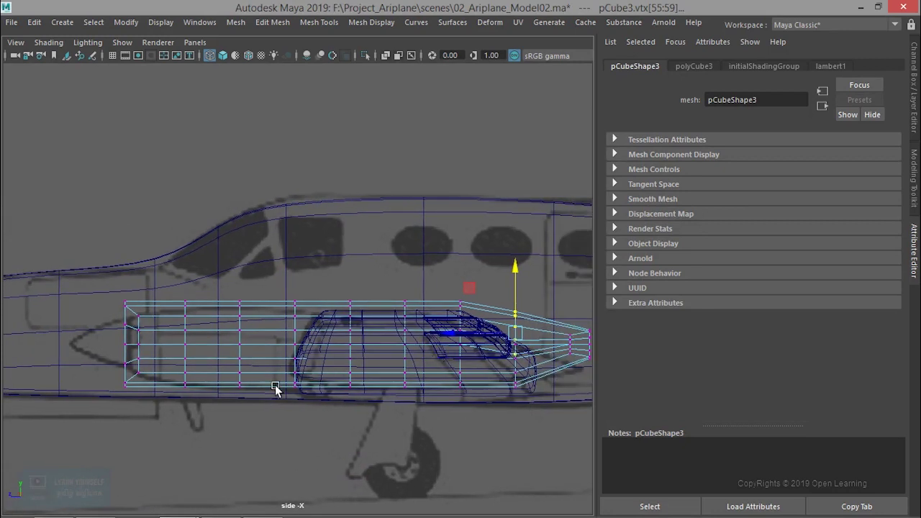
pyautogui.scroll(2, 276, 388)
pyautogui.keyDown('alt'); pyautogui.moveTo(261, 391); pyautogui.dragTo(438, 392, button='middle'); pyautogui.keyUp('alt')
# Step: Scale the left-end vertex column in Y to taper that end
pyautogui.moveTo(179, 292); pyautogui.dragTo(245, 340)
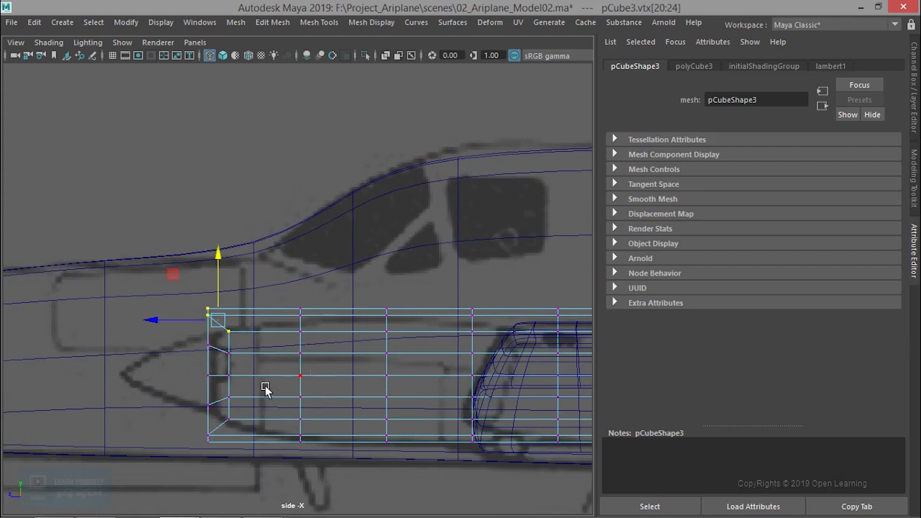
pyautogui.moveTo(172, 274)
pyautogui.mouseDown()
pyautogui.moveTo(240, 459)
pyautogui.moveTo(173, 276)
pyautogui.mouseUp()
pyautogui.hotkey('ctrl', 'z')
pyautogui.moveTo(215, 321); pyautogui.dragTo(219, 342)
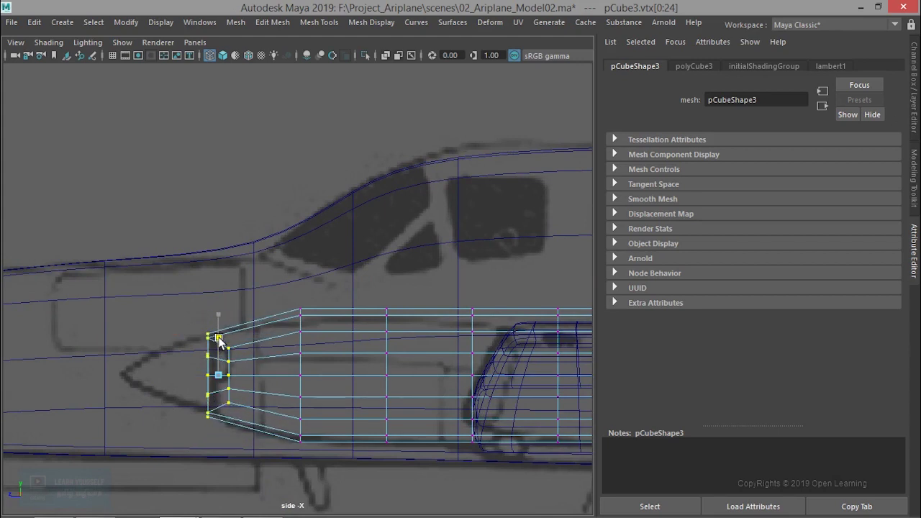
# Step: Move the next two vertex columns slightly down to follow the side reference
pyautogui.press('w')
pyautogui.keyDown('alt'); pyautogui.moveTo(360, 403); pyautogui.dragTo(269, 343, button='middle'); pyautogui.keyUp('alt')
pyautogui.moveTo(175, 213); pyautogui.dragTo(226, 296)
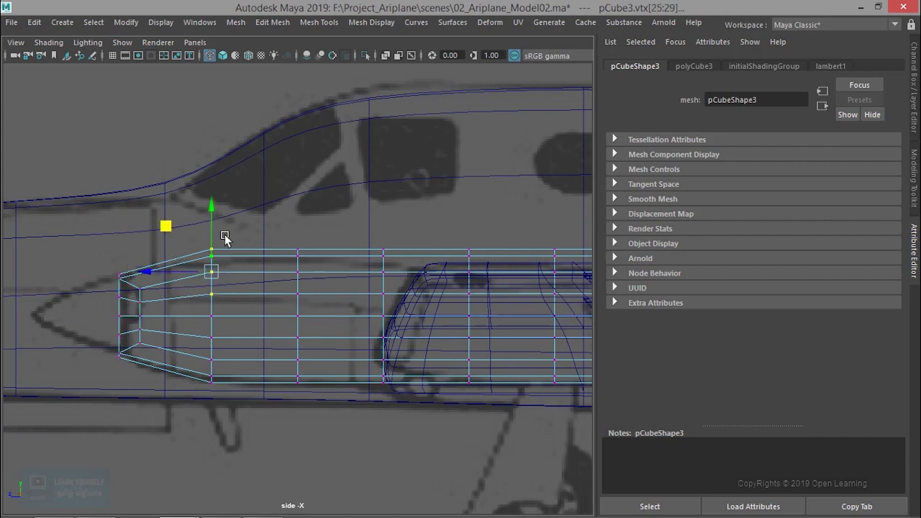
pyautogui.moveTo(212, 208); pyautogui.dragTo(212, 217)
pyautogui.keyDown('alt'); pyautogui.moveTo(302, 241); pyautogui.dragTo(237, 241, button='middle'); pyautogui.keyUp('alt')
pyautogui.moveTo(225, 224); pyautogui.dragTo(253, 284)
pyautogui.moveTo(210, 223); pyautogui.dragTo(247, 295)
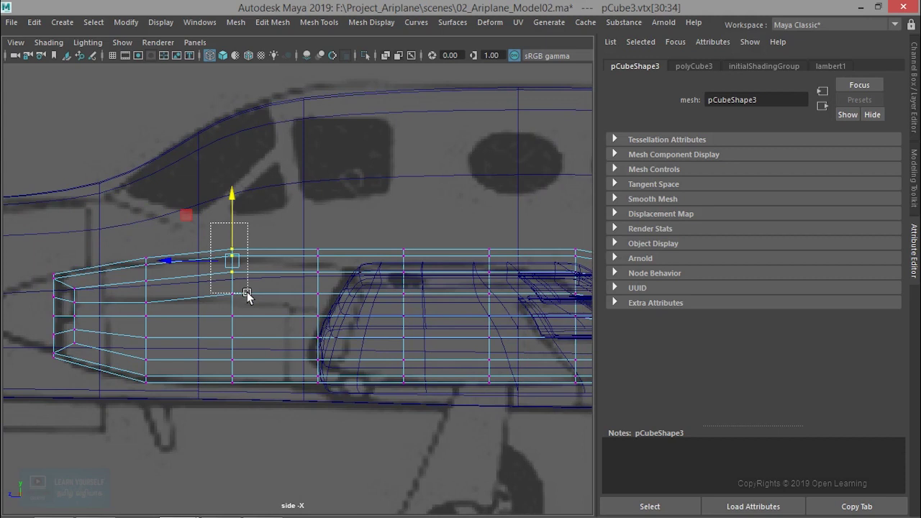
pyautogui.moveTo(232, 195); pyautogui.dragTo(232, 206)
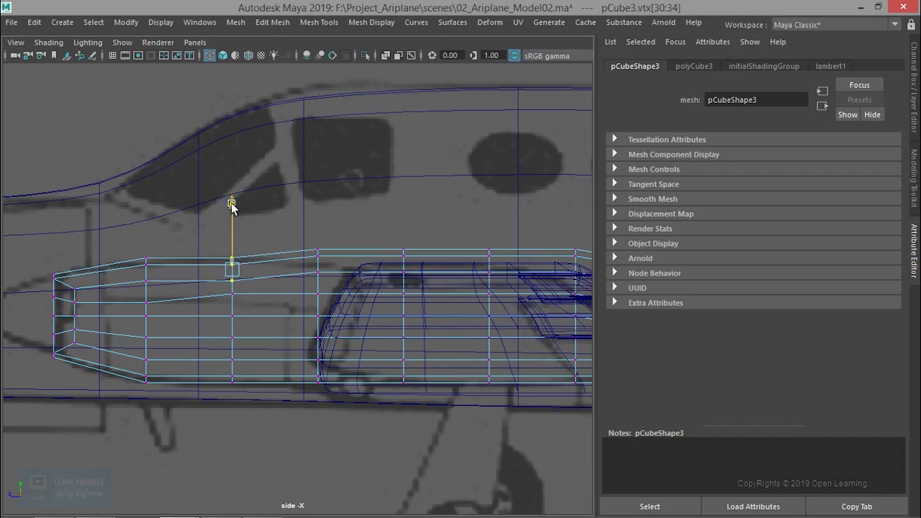
# Step: Select the next column's middle vertices and adjust their height
pyautogui.keyDown('alt'); pyautogui.moveTo(267, 274); pyautogui.dragTo(201, 265, button='middle'); pyautogui.keyUp('alt')
pyautogui.moveTo(187, 239); pyautogui.dragTo(217, 259)
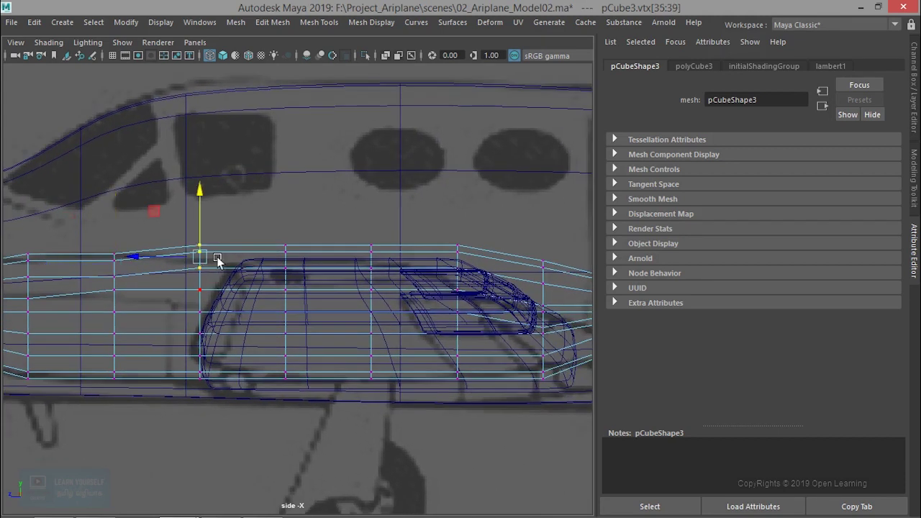
pyautogui.moveTo(188, 265); pyautogui.dragTo(188, 265)
pyautogui.click(199, 194)
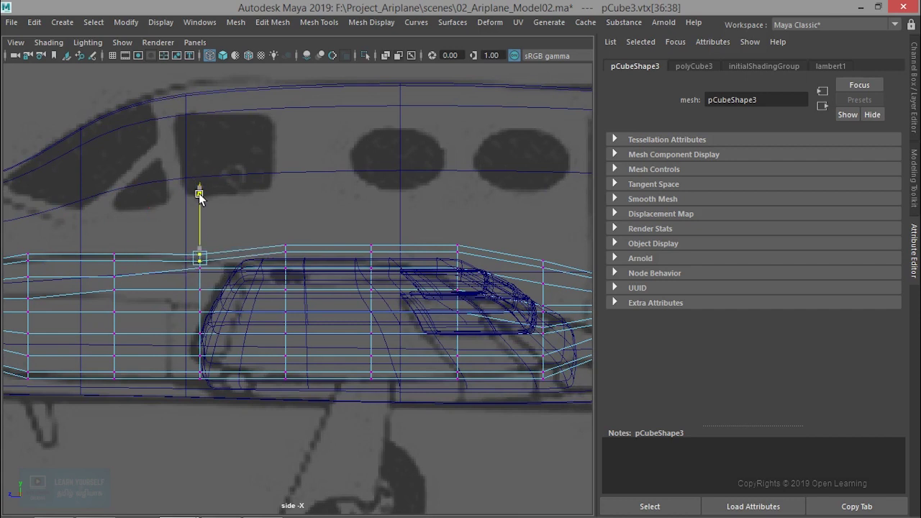
pyautogui.keyDown('alt'); pyautogui.moveTo(252, 283); pyautogui.dragTo(271, 289, button='middle'); pyautogui.keyUp('alt')
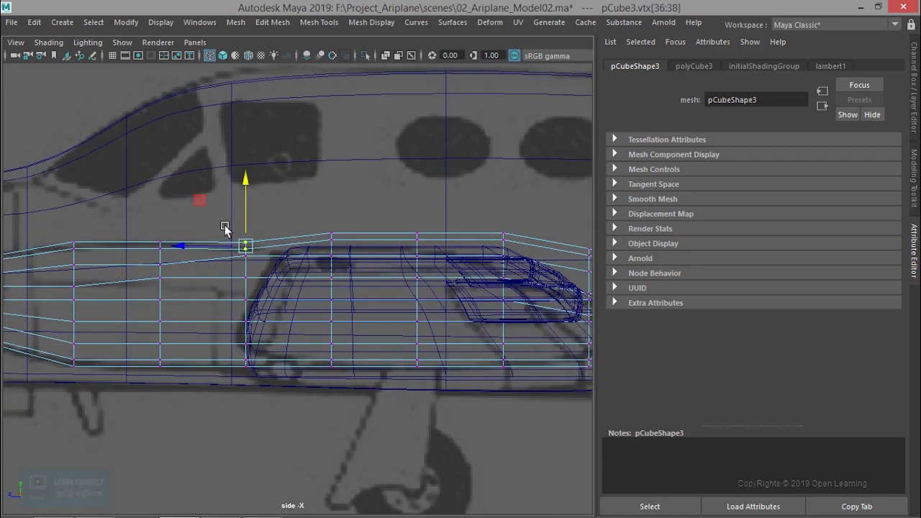
pyautogui.moveTo(258, 269); pyautogui.dragTo(258, 268)
# Step: Lower the following vertex columns along the nacelle to match the reference profile
pyautogui.moveTo(290, 287)
pyautogui.keyDown('alt'); pyautogui.mouseDown(button='middle')
pyautogui.moveTo(207, 299)
pyautogui.moveTo(191, 290)
pyautogui.mouseUp(button='middle'); pyautogui.keyUp('alt')
pyautogui.moveTo(209, 214); pyautogui.dragTo(248, 259)
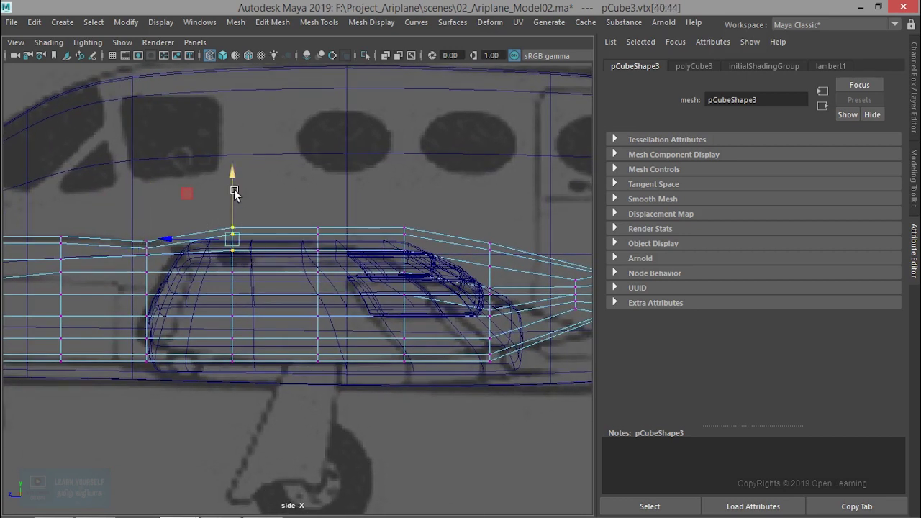
pyautogui.keyDown('alt'); pyautogui.moveTo(273, 287); pyautogui.dragTo(183, 309, button='middle'); pyautogui.keyUp('alt')
pyautogui.moveTo(200, 229); pyautogui.dragTo(245, 301)
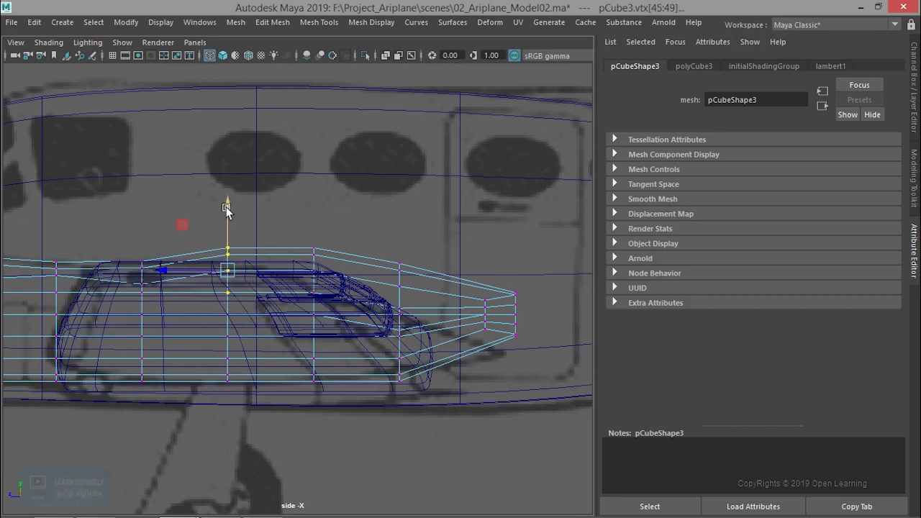
pyautogui.moveTo(226, 207); pyautogui.dragTo(228, 222)
pyautogui.keyDown('alt'); pyautogui.moveTo(282, 324); pyautogui.dragTo(216, 323, button='middle'); pyautogui.keyUp('alt')
pyautogui.moveTo(216, 236); pyautogui.dragTo(259, 311)
pyautogui.moveTo(249, 211); pyautogui.dragTo(250, 229)
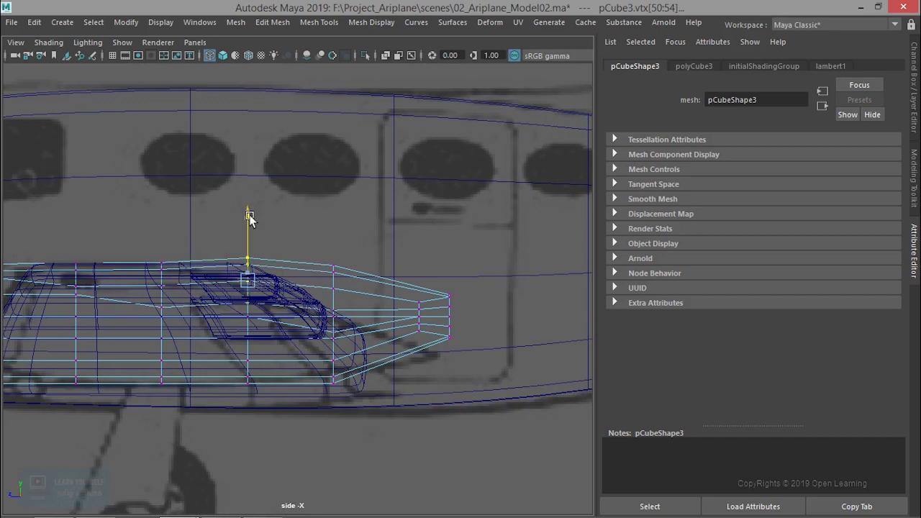
# Step: Raise one column slightly and select the vertex column near the right end
pyautogui.keyDown('alt'); pyautogui.moveTo(283, 317); pyautogui.dragTo(212, 303, button='middle'); pyautogui.keyUp('alt')
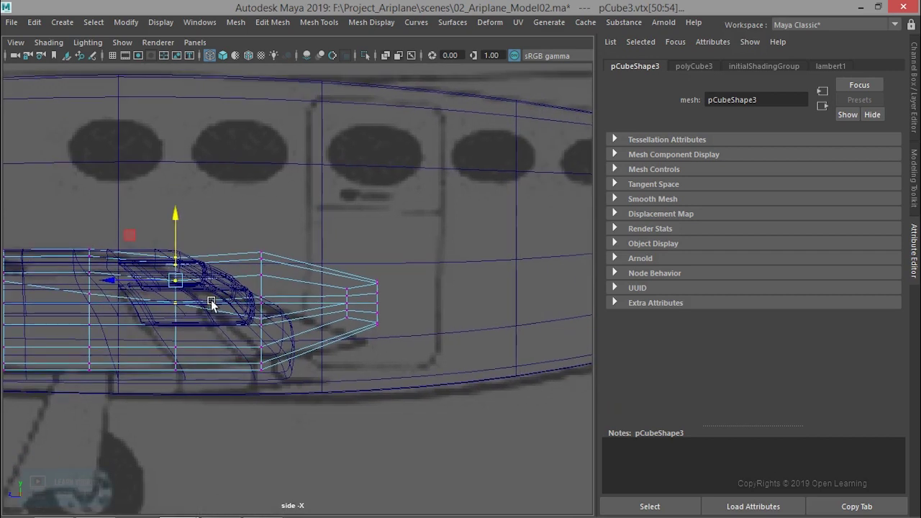
pyautogui.moveTo(181, 211); pyautogui.dragTo(180, 205)
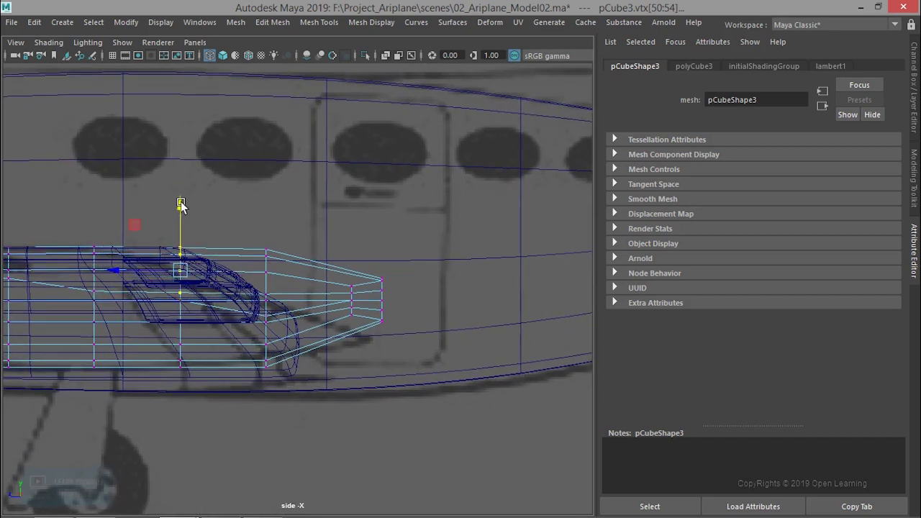
pyautogui.moveTo(260, 264); pyautogui.dragTo(275, 296)
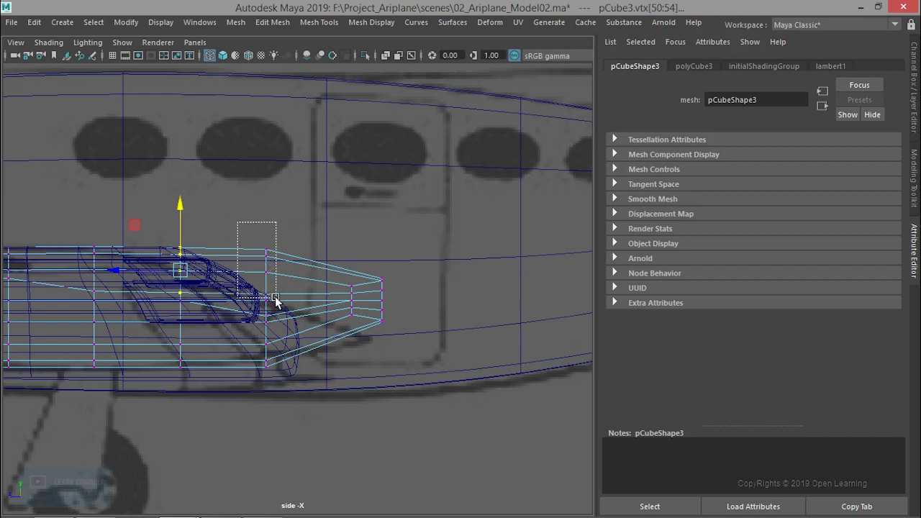
pyautogui.moveTo(274, 298); pyautogui.dragTo(286, 396)
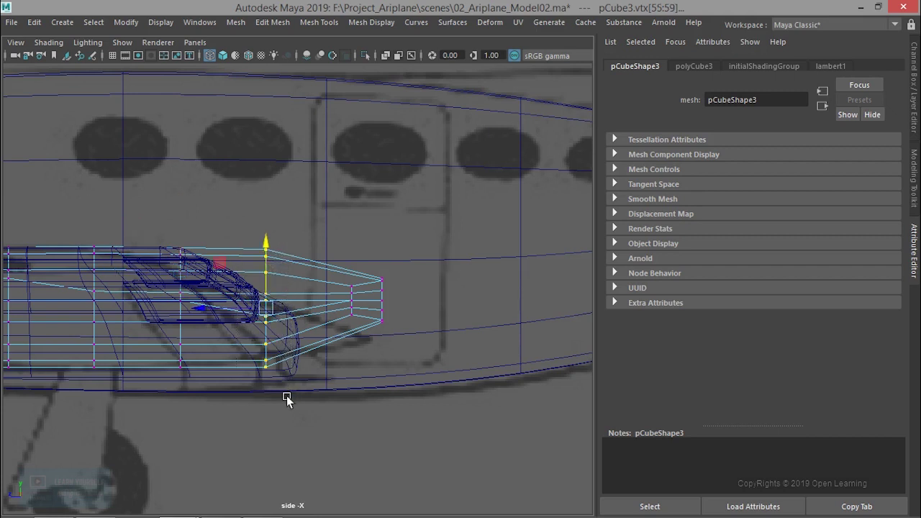
# Step: Squeeze the right-end vertex column vertically and lower it
pyautogui.scroll(-2, 286, 399)
pyautogui.scroll(-1, 286, 399)
pyautogui.scroll(4, 285, 400)
pyautogui.press('r')
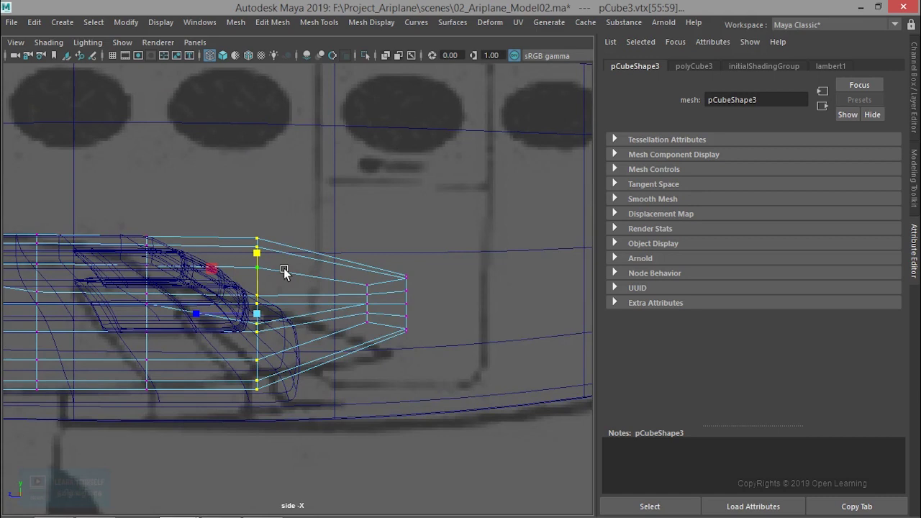
pyautogui.moveTo(263, 263); pyautogui.dragTo(260, 285)
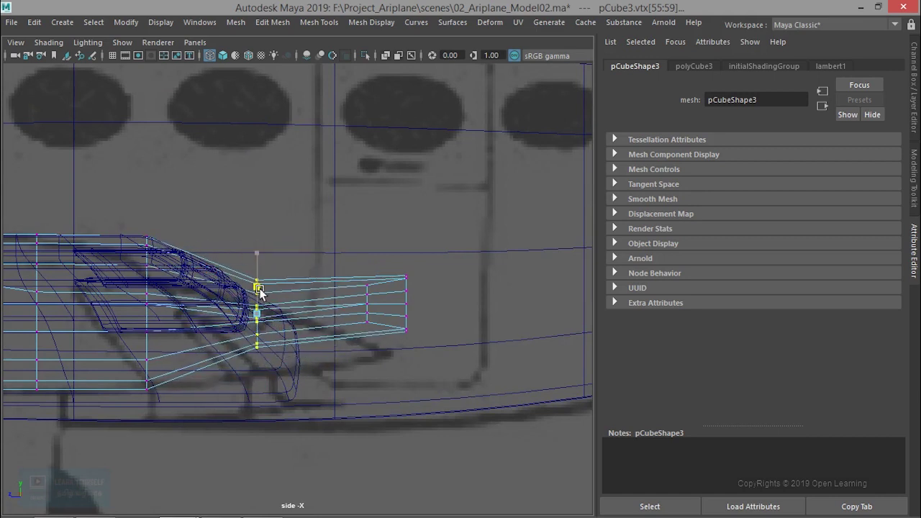
pyautogui.moveTo(260, 295); pyautogui.dragTo(260, 315)
# Step: Lower and pinch the tip columns in Y, then pull the tip vertices back to shorten it
pyautogui.moveTo(313, 238); pyautogui.dragTo(416, 403)
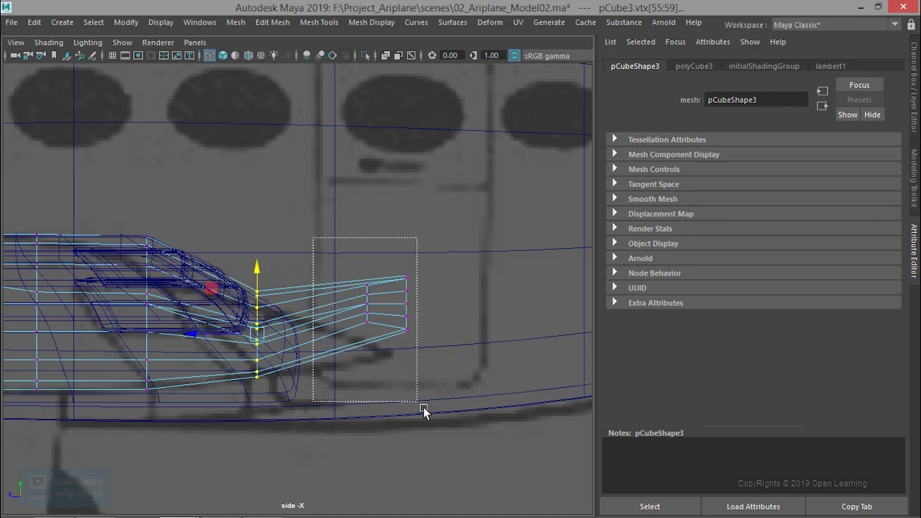
pyautogui.moveTo(386, 253); pyautogui.dragTo(386, 298)
pyautogui.press('r')
pyautogui.moveTo(387, 296); pyautogui.dragTo(388, 357)
pyautogui.press('w')
pyautogui.moveTo(321, 351); pyautogui.dragTo(305, 352)
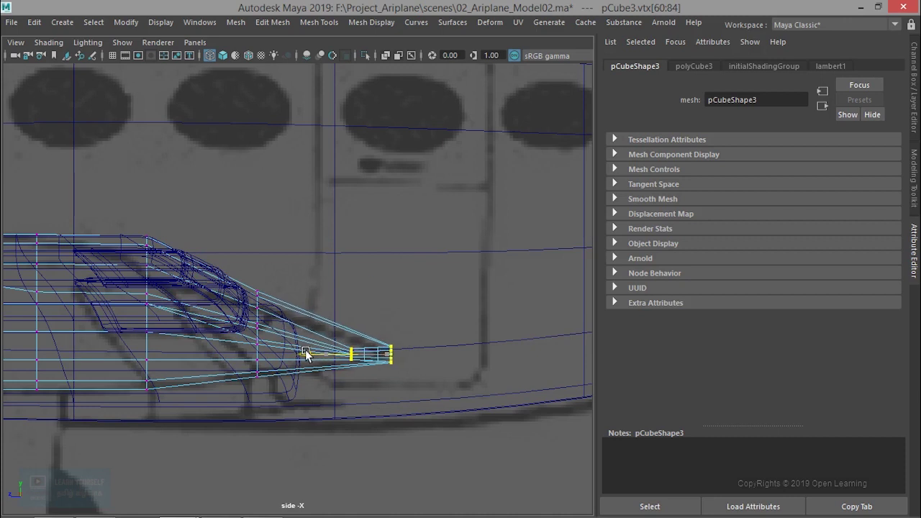
pyautogui.scroll(-5, 350, 353)
pyautogui.scroll(3, 349, 352)
pyautogui.press('space')
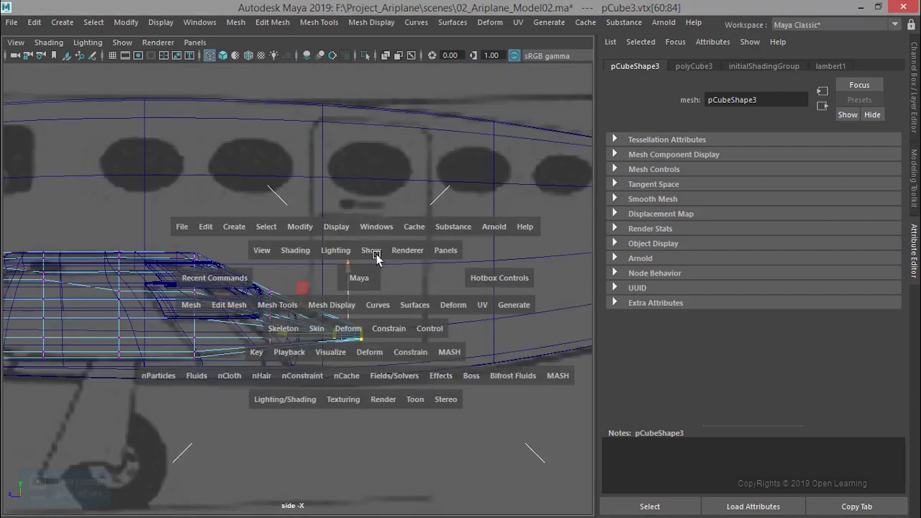
# Step: In the maximised persp view, flatten the tip vertices in Y and raise them slightly
pyautogui.press('space')
pyautogui.scroll(3, 353, 292)
pyautogui.moveTo(354, 292)
pyautogui.keyDown('alt'); pyautogui.mouseDown()
pyautogui.moveTo(336, 358)
pyautogui.moveTo(283, 343)
pyautogui.mouseUp(); pyautogui.keyUp('alt')
pyautogui.scroll(3, 258, 306)
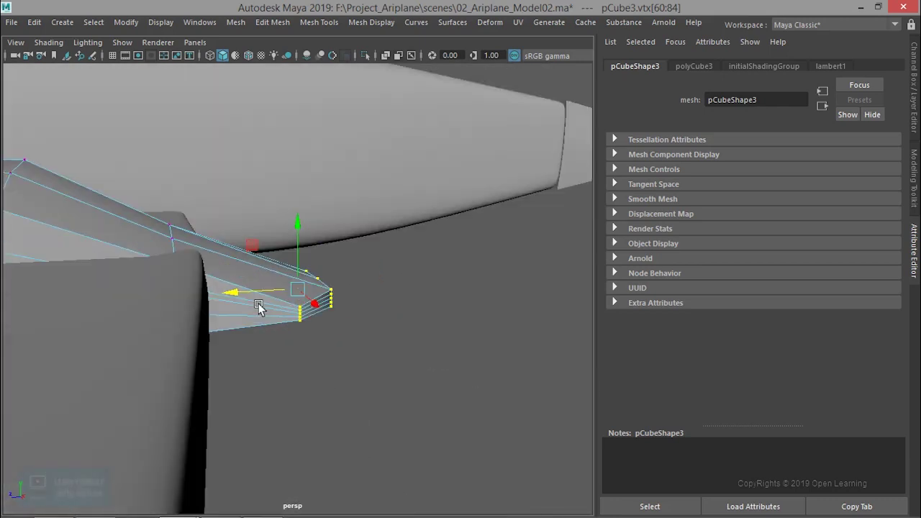
pyautogui.keyDown('alt'); pyautogui.moveTo(237, 294); pyautogui.dragTo(212, 267); pyautogui.keyUp('alt')
pyautogui.moveTo(162, 185); pyautogui.dragTo(269, 421)
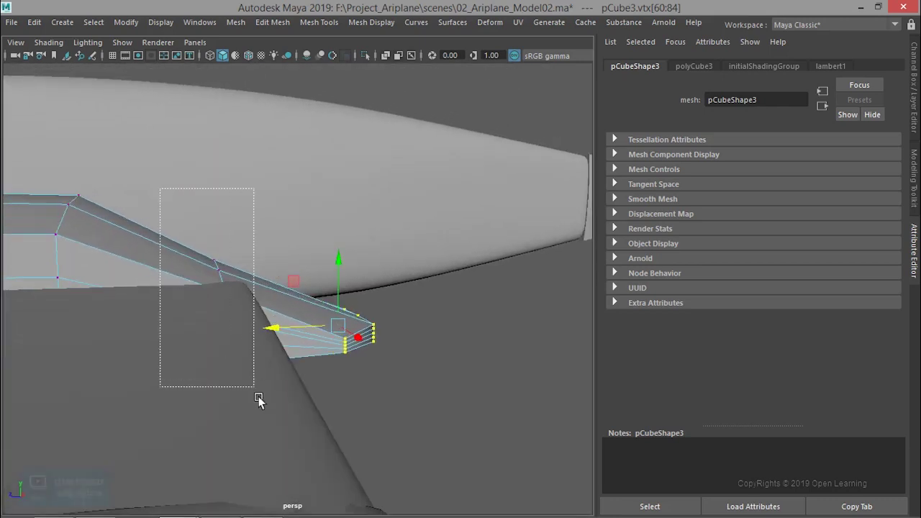
pyautogui.press('r')
pyautogui.moveTo(216, 253)
pyautogui.mouseDown()
pyautogui.moveTo(247, 288)
pyautogui.moveTo(229, 276)
pyautogui.mouseUp()
pyautogui.press('w')
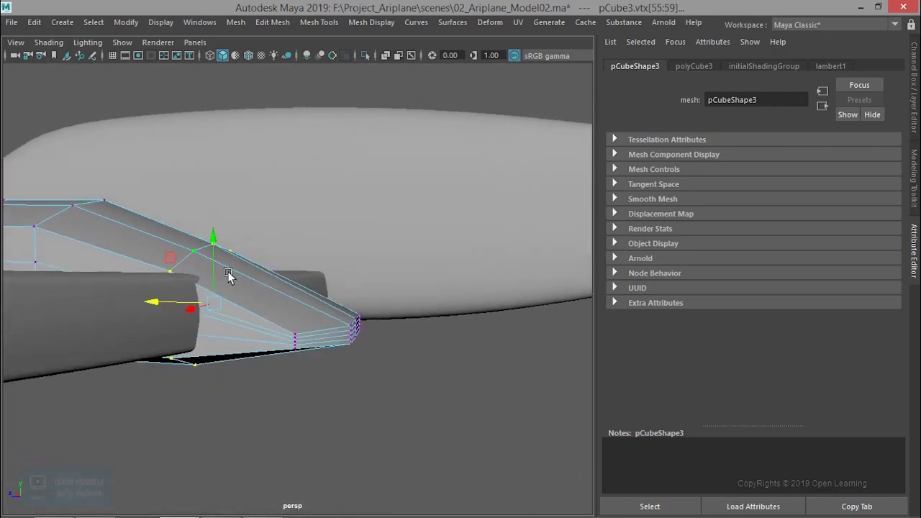
pyautogui.moveTo(217, 240); pyautogui.dragTo(218, 236)
pyautogui.moveTo(223, 272)
pyautogui.keyDown('alt'); pyautogui.mouseDown()
pyautogui.moveTo(315, 380)
pyautogui.moveTo(265, 332)
pyautogui.moveTo(234, 360)
pyautogui.moveTo(267, 319)
pyautogui.moveTo(366, 303)
pyautogui.moveTo(267, 309)
pyautogui.moveTo(415, 319)
pyautogui.moveTo(312, 357)
pyautogui.mouseUp(); pyautogui.keyUp('alt')
pyautogui.rightClick(292, 325)
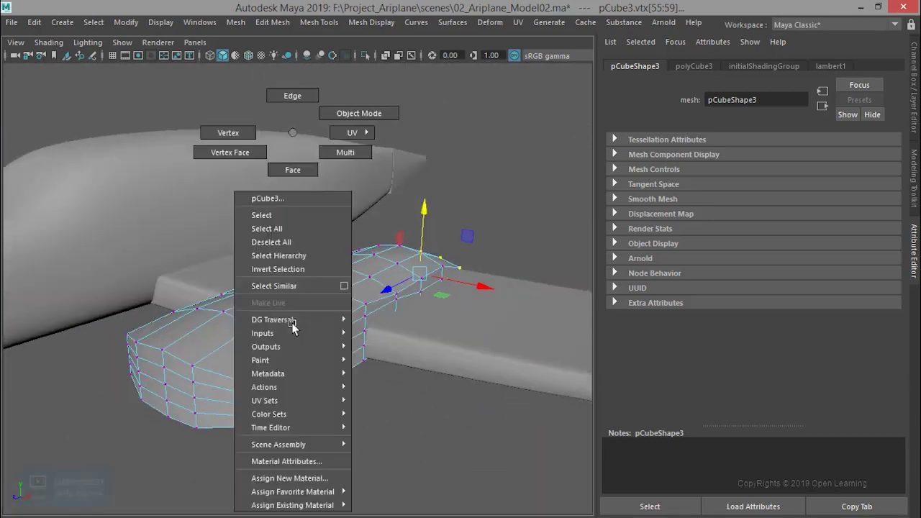
# Step: Return to object mode, preview the nacelle smoothed and orbit around the airplane
pyautogui.moveTo(353, 160); pyautogui.dragTo(339, 113, button='right')
pyautogui.press('3')
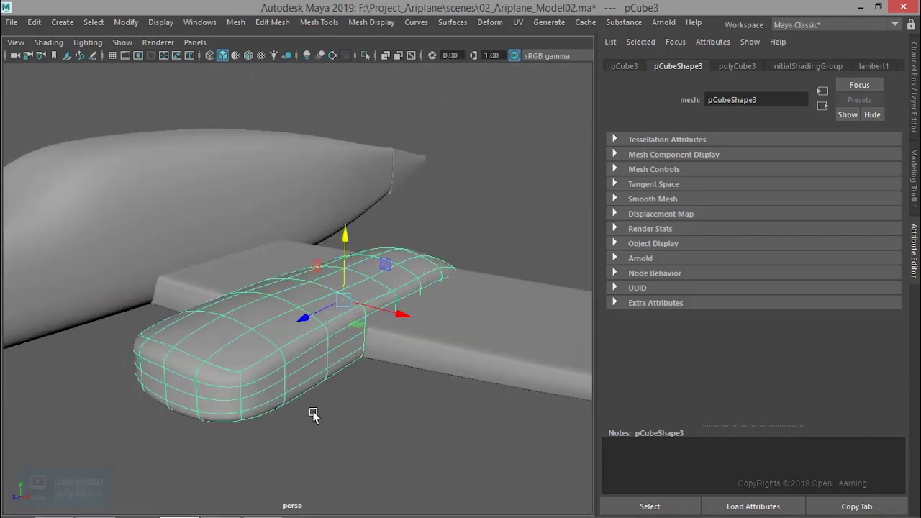
pyautogui.click(311, 437)
pyautogui.scroll(-5, 311, 436)
pyautogui.moveTo(311, 436)
pyautogui.keyDown('alt'); pyautogui.mouseDown()
pyautogui.moveTo(286, 410)
pyautogui.moveTo(311, 434)
pyautogui.moveTo(389, 461)
pyautogui.moveTo(288, 425)
pyautogui.moveTo(415, 374)
pyautogui.moveTo(255, 366)
pyautogui.moveTo(324, 354)
pyautogui.mouseUp(); pyautogui.keyUp('alt')
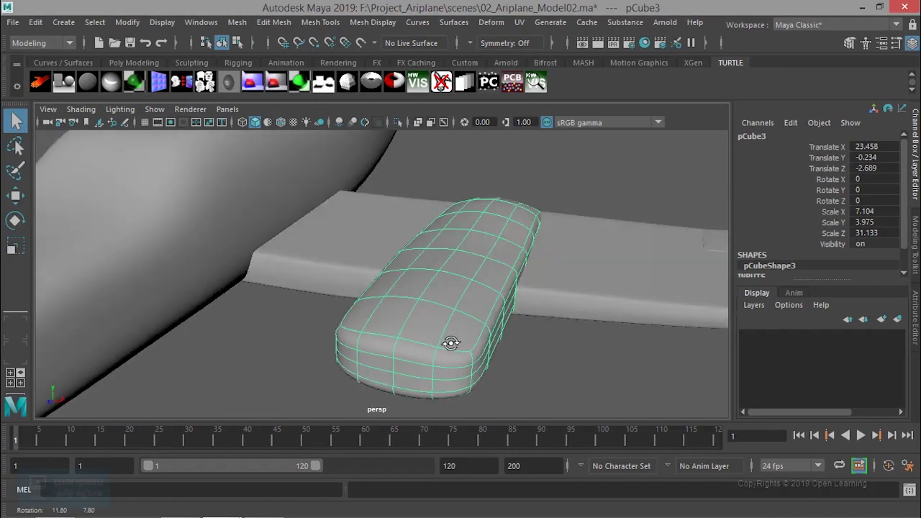
pyautogui.moveTo(449, 343)
pyautogui.keyDown('alt'); pyautogui.mouseDown()
pyautogui.moveTo(475, 328)
pyautogui.moveTo(454, 304)
pyautogui.moveTo(459, 290)
pyautogui.mouseUp(); pyautogui.keyUp('alt')
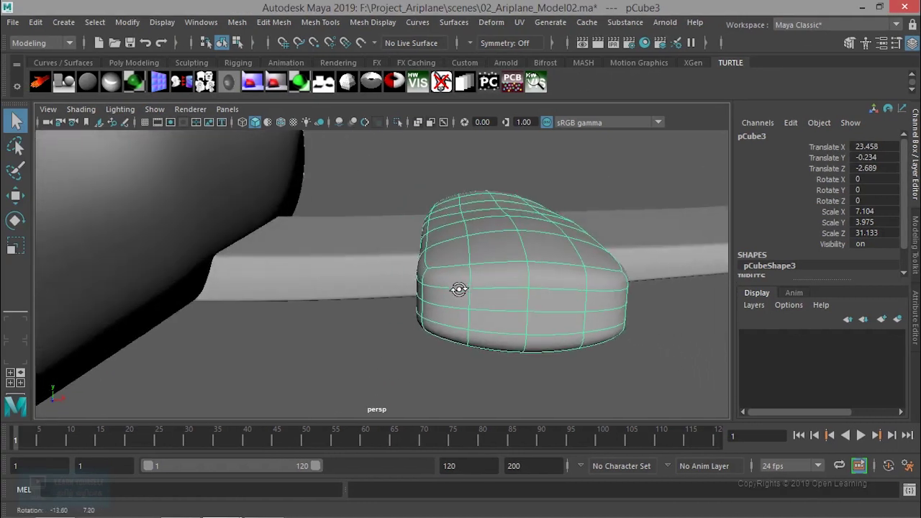
# Step: Put the nacelle in Object Mode, turn to its front and switch to Face selection
pyautogui.rightClick(542, 301)
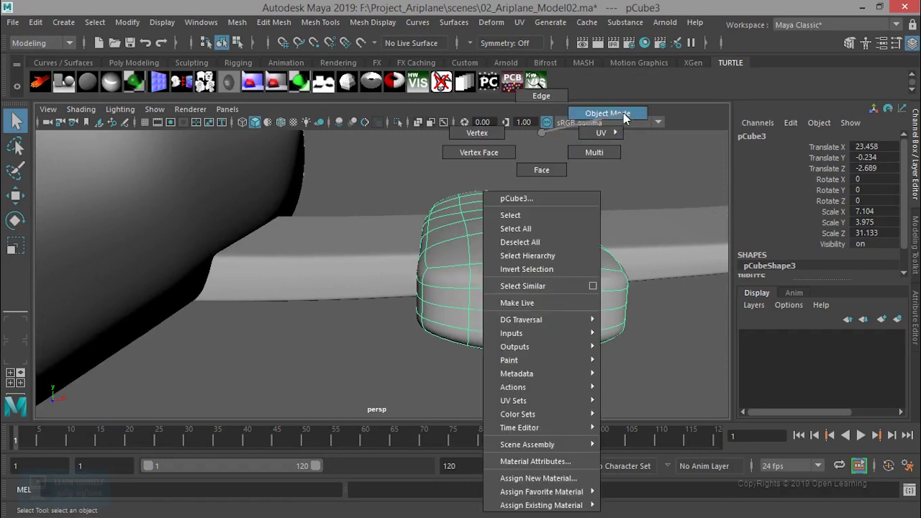
pyautogui.click(625, 125)
pyautogui.keyDown('alt'); pyautogui.moveTo(612, 247); pyautogui.dragTo(561, 279); pyautogui.keyUp('alt')
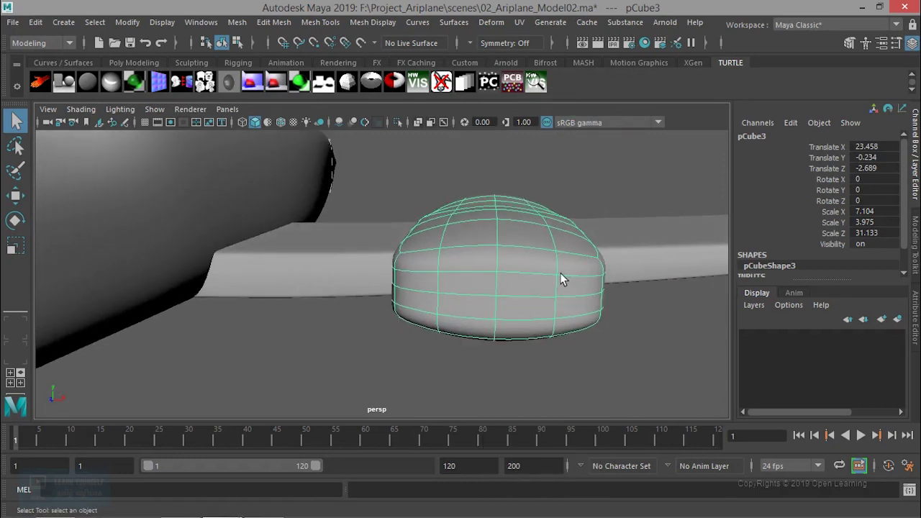
pyautogui.rightClick(560, 273)
pyautogui.click(558, 169)
pyautogui.click(445, 279)
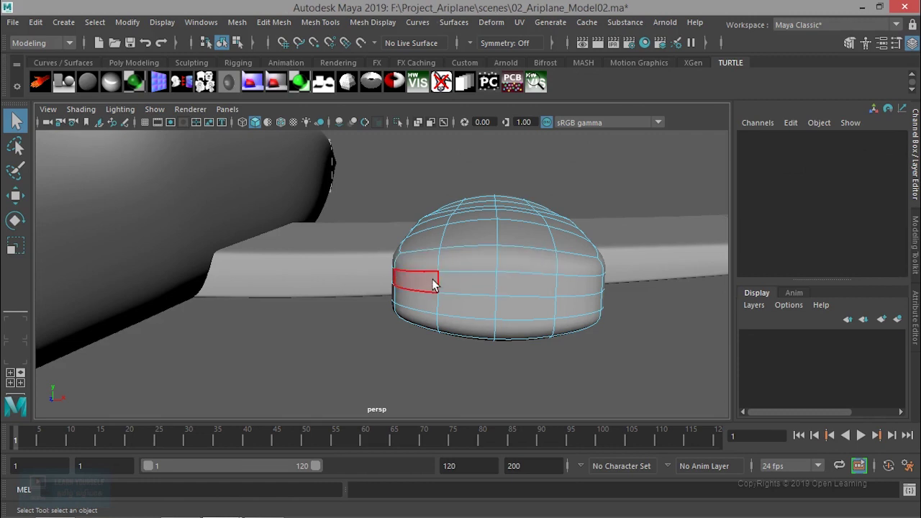
# Step: Turn off smooth preview and select the face loops of the nacelle's front band
pyautogui.press('1')
pyautogui.click(424, 264)
pyautogui.keyDown('shift'); pyautogui.doubleClick(458, 262); pyautogui.keyUp('shift')
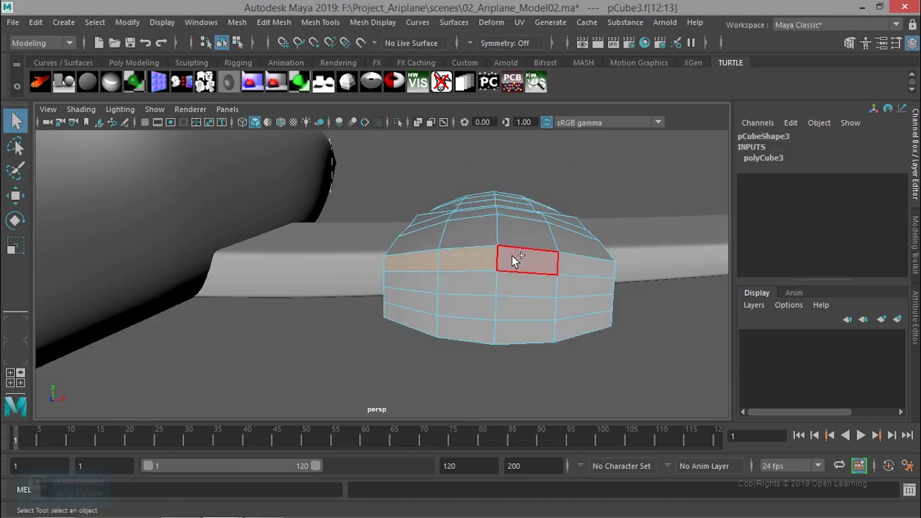
pyautogui.keyDown('shift'); pyautogui.click(466, 287); pyautogui.keyUp('shift')
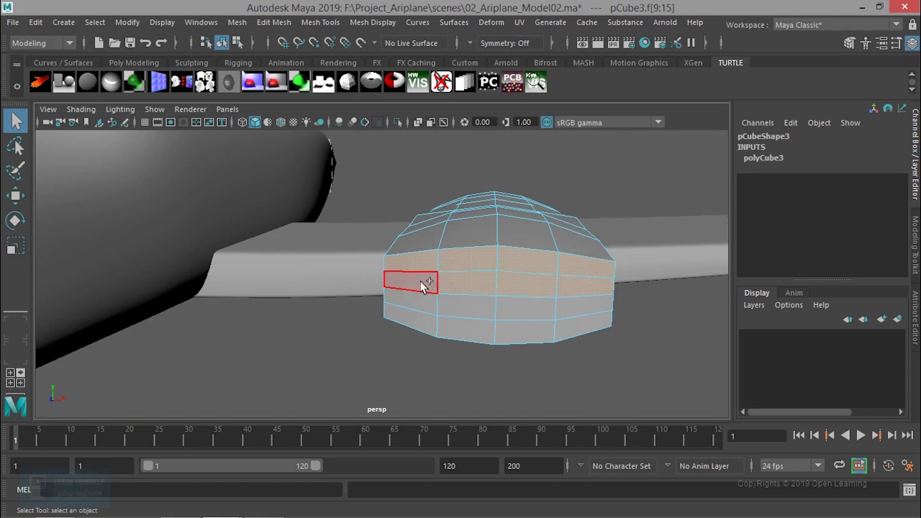
pyautogui.keyDown('shift'); pyautogui.doubleClick(444, 322); pyautogui.keyUp('shift')
pyautogui.keyDown('shift'); pyautogui.doubleClick(547, 326); pyautogui.keyUp('shift')
pyautogui.keyDown('shift'); pyautogui.click(583, 308); pyautogui.keyUp('shift')
pyautogui.moveTo(583, 308)
pyautogui.keyDown('alt'); pyautogui.mouseDown()
pyautogui.moveTo(547, 325)
pyautogui.moveTo(545, 313)
pyautogui.moveTo(596, 305)
pyautogui.mouseUp(); pyautogui.keyUp('alt')
pyautogui.press('4')
pyautogui.moveTo(446, 288)
pyautogui.keyDown('alt'); pyautogui.mouseDown()
pyautogui.moveTo(514, 295)
pyautogui.moveTo(440, 300)
pyautogui.mouseUp(); pyautogui.keyUp('alt')
pyautogui.press('5')
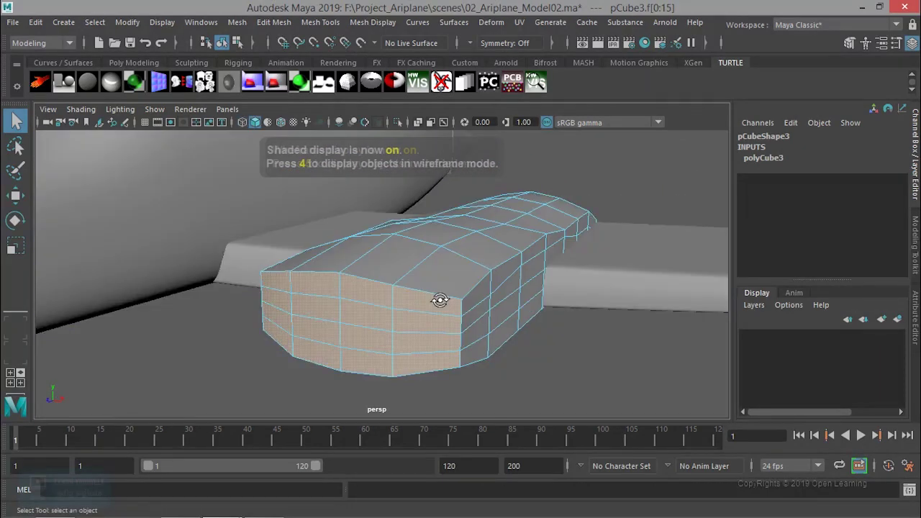
# Step: Extrude the selected front faces with Edit Mesh > Extrude
pyautogui.click(331, 23)
pyautogui.click(331, 24)
pyautogui.click(324, 26)
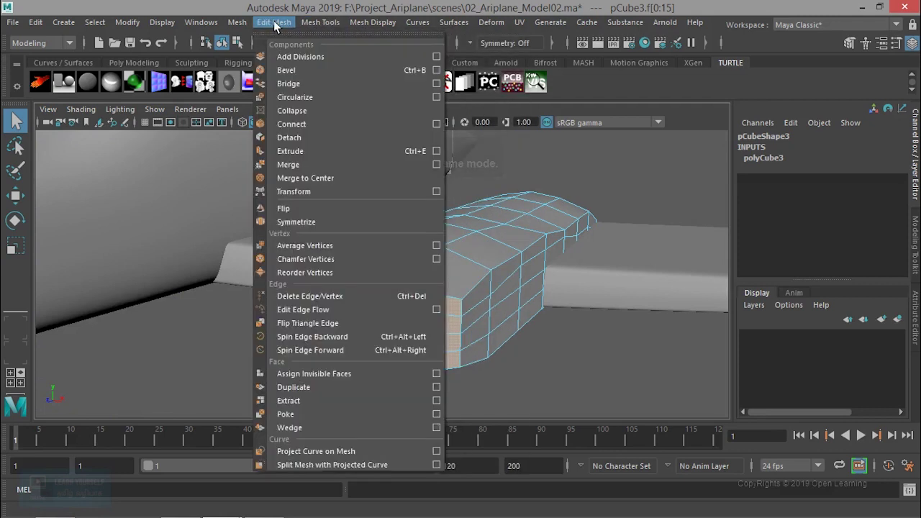
pyautogui.click(306, 151)
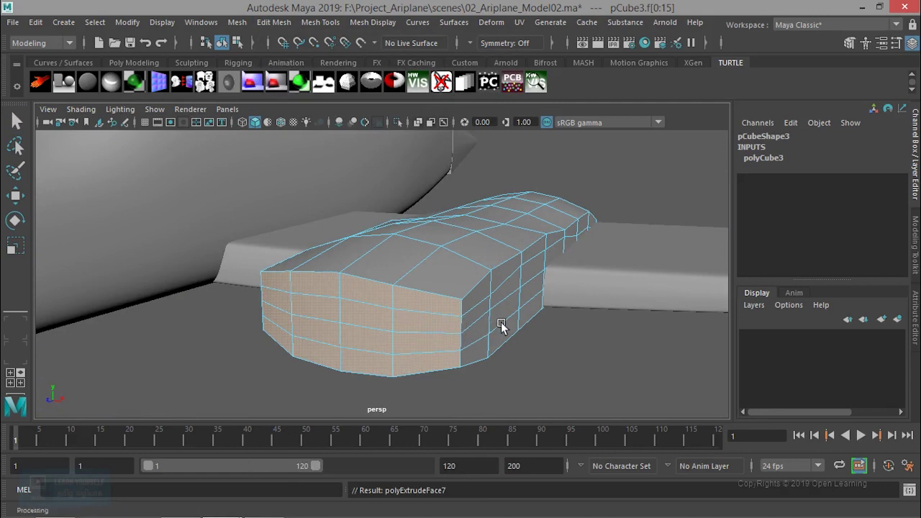
# Step: Shrink the extruded front faces to about 0.24 scale, then widen them slightly sideways
pyautogui.keyDown('alt'); pyautogui.moveTo(456, 339); pyautogui.dragTo(375, 329); pyautogui.keyUp('alt')
pyautogui.keyDown('alt'); pyautogui.moveTo(536, 329); pyautogui.dragTo(456, 335); pyautogui.keyUp('alt')
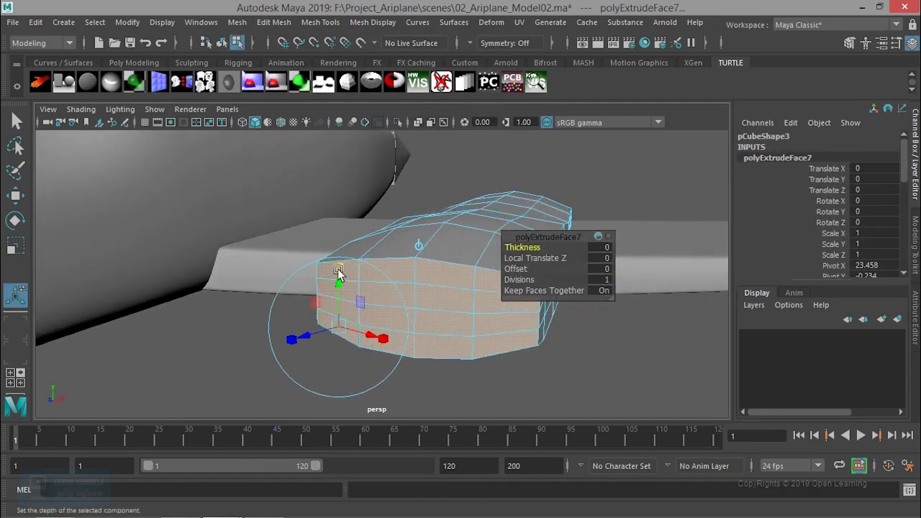
pyautogui.moveTo(343, 342)
pyautogui.mouseDown()
pyautogui.moveTo(339, 328)
pyautogui.moveTo(323, 328)
pyautogui.moveTo(292, 354)
pyautogui.moveTo(226, 319)
pyautogui.mouseUp()
pyautogui.moveTo(132, 326)
pyautogui.mouseDown()
pyautogui.moveTo(114, 327)
pyautogui.moveTo(180, 343)
pyautogui.mouseUp()
pyautogui.click(136, 335)
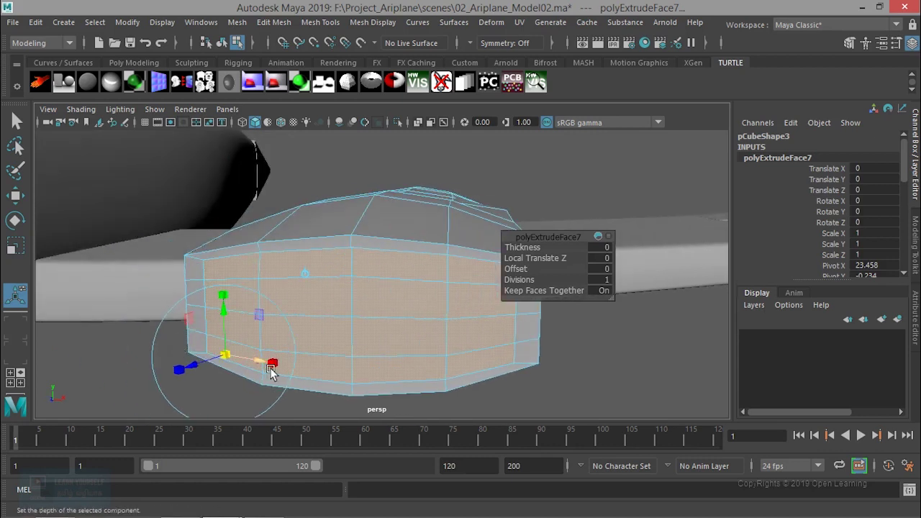
pyautogui.moveTo(272, 366); pyautogui.dragTo(291, 372)
pyautogui.moveTo(224, 297); pyautogui.dragTo(224, 298)
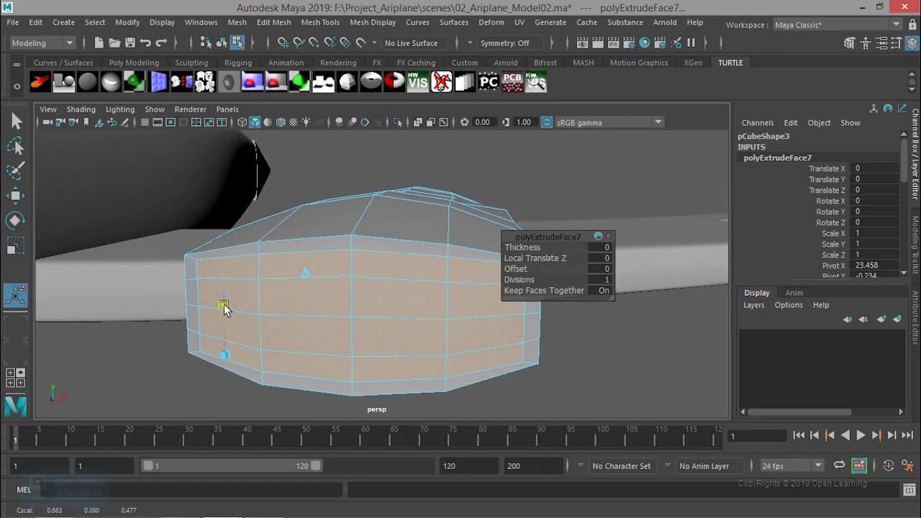
pyautogui.moveTo(224, 308); pyautogui.dragTo(224, 308)
# Step: Inset the front with three more extrusions into a layered rim, then delete the centre faces
pyautogui.hotkey('ctrl', 'e')
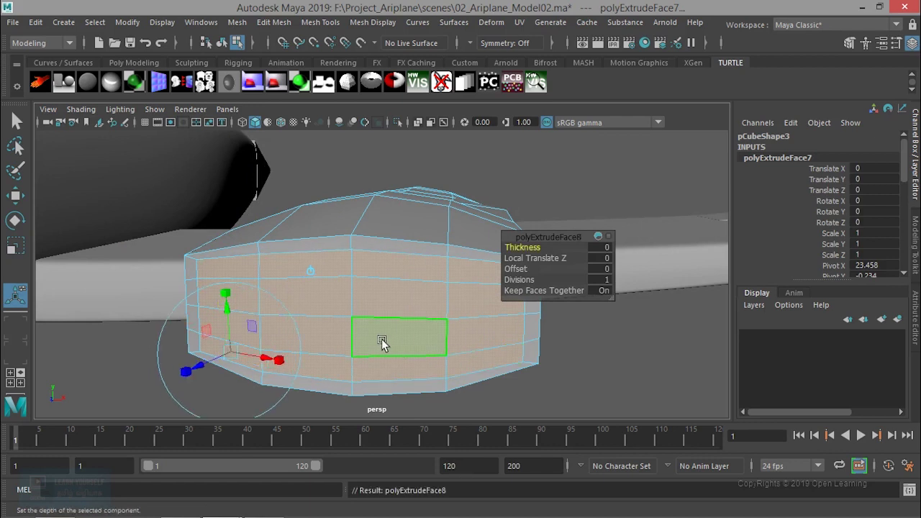
pyautogui.moveTo(333, 352)
pyautogui.keyDown('alt'); pyautogui.mouseDown()
pyautogui.moveTo(307, 354)
pyautogui.moveTo(350, 300)
pyautogui.moveTo(146, 275)
pyautogui.mouseUp(); pyautogui.keyUp('alt')
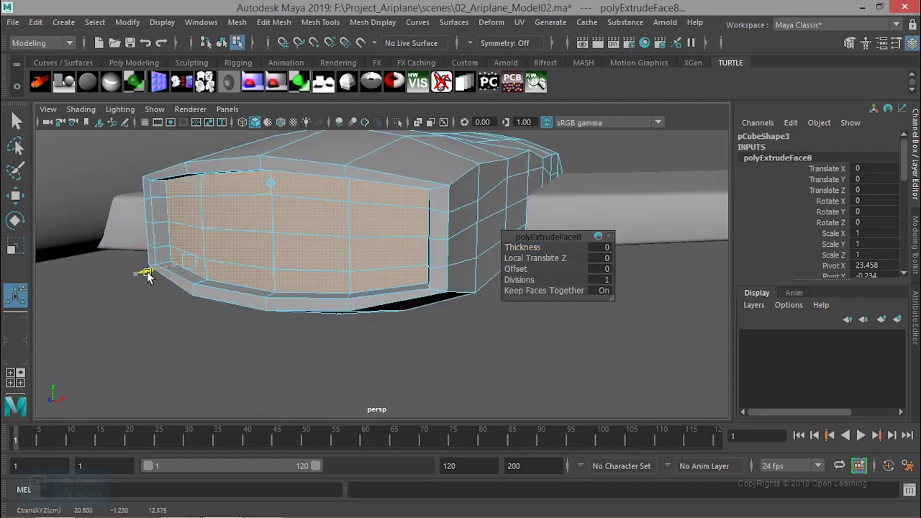
pyautogui.moveTo(144, 276); pyautogui.dragTo(134, 274)
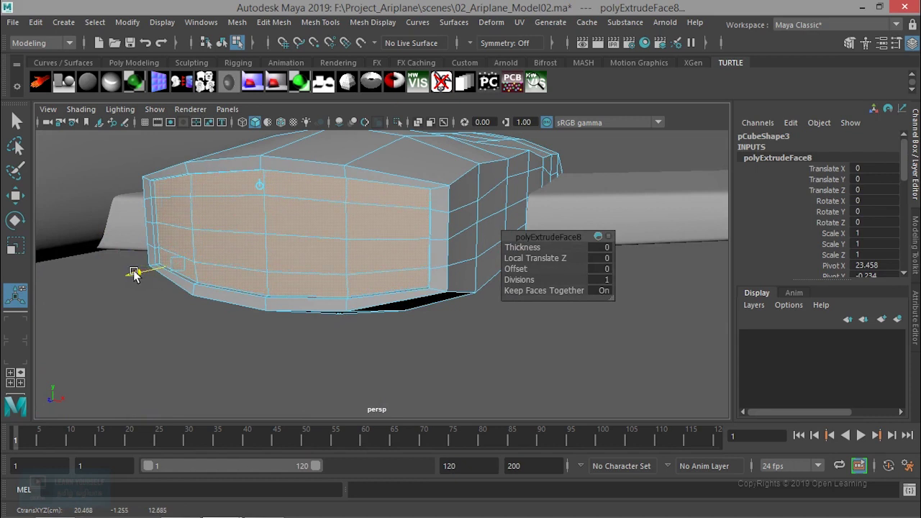
pyautogui.moveTo(133, 274)
pyautogui.keyDown('alt'); pyautogui.mouseDown(button='right')
pyautogui.moveTo(267, 236)
pyautogui.moveTo(310, 288)
pyautogui.moveTo(225, 263)
pyautogui.mouseUp(button='right'); pyautogui.keyUp('alt')
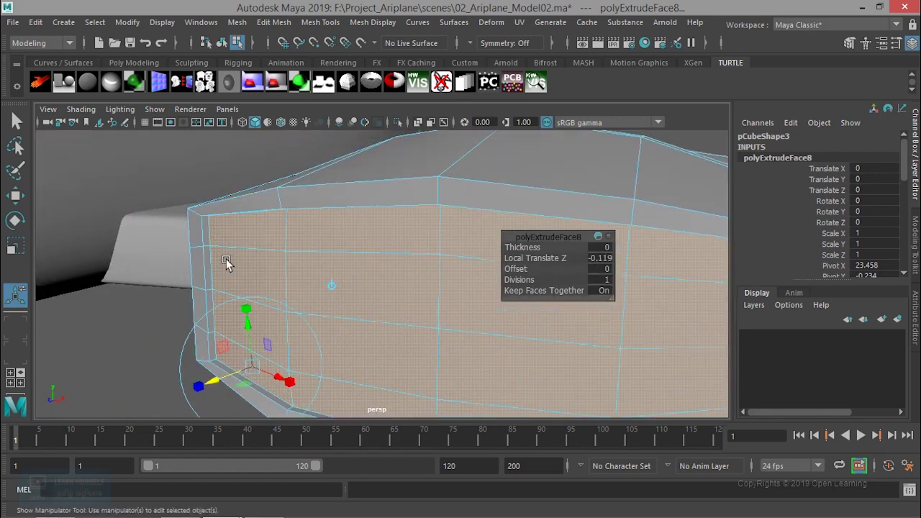
pyautogui.hotkey('ctrl', 'e')
pyautogui.moveTo(220, 383); pyautogui.dragTo(238, 381)
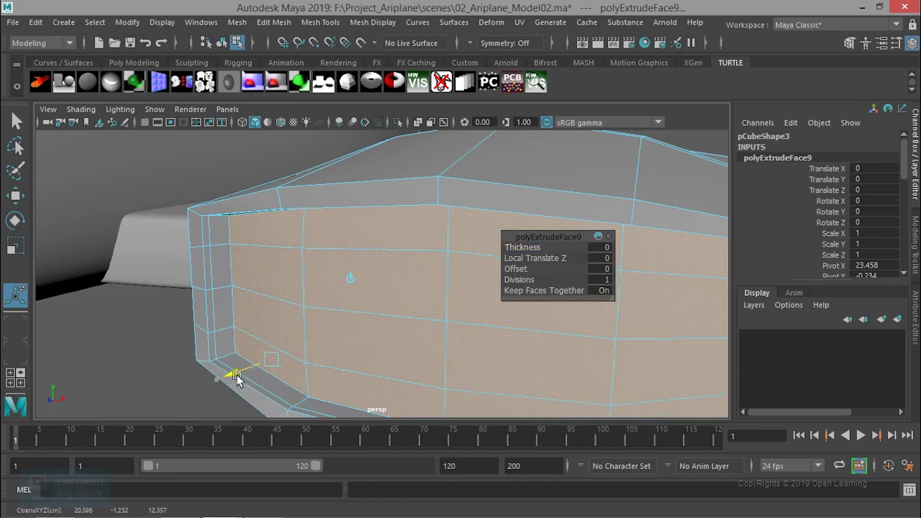
pyautogui.hotkey('ctrl', 'e')
pyautogui.moveTo(237, 375); pyautogui.dragTo(244, 374)
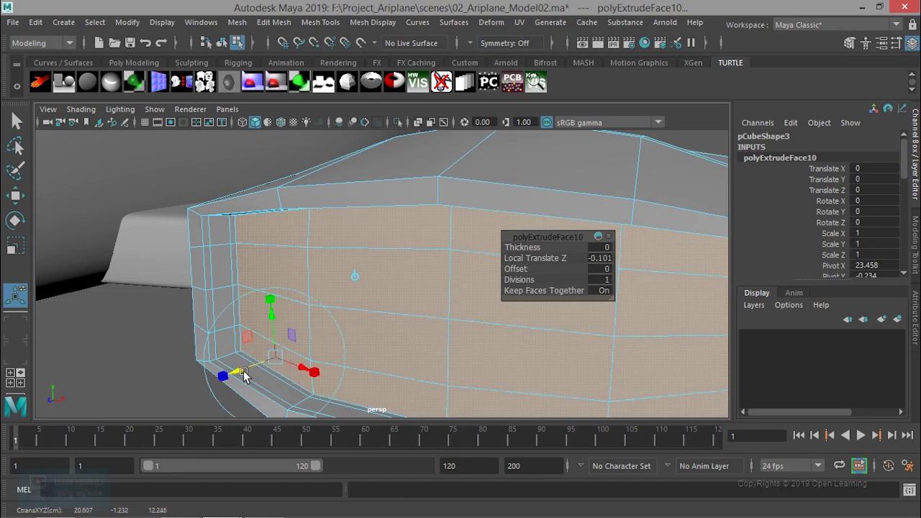
pyautogui.press('Delete')
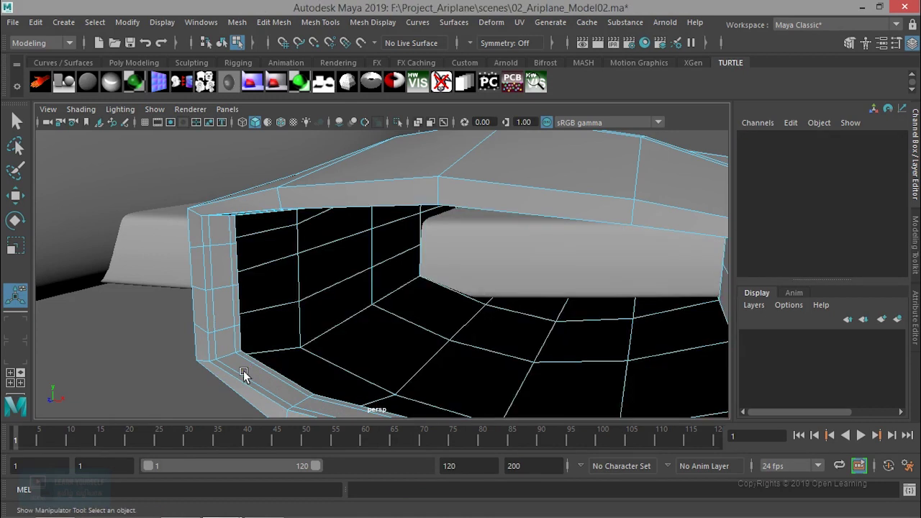
# Step: Turn smooth preview back on and return the nacelle to object mode, deselected
pyautogui.scroll(-5, 244, 375)
pyautogui.keyDown('alt'); pyautogui.moveTo(294, 362); pyautogui.dragTo(469, 350); pyautogui.keyUp('alt')
pyautogui.scroll(3, 368, 332)
pyautogui.keyDown('alt'); pyautogui.moveTo(368, 333); pyautogui.dragTo(424, 295); pyautogui.keyUp('alt')
pyautogui.moveTo(442, 132); pyautogui.dragTo(521, 121, button='right')
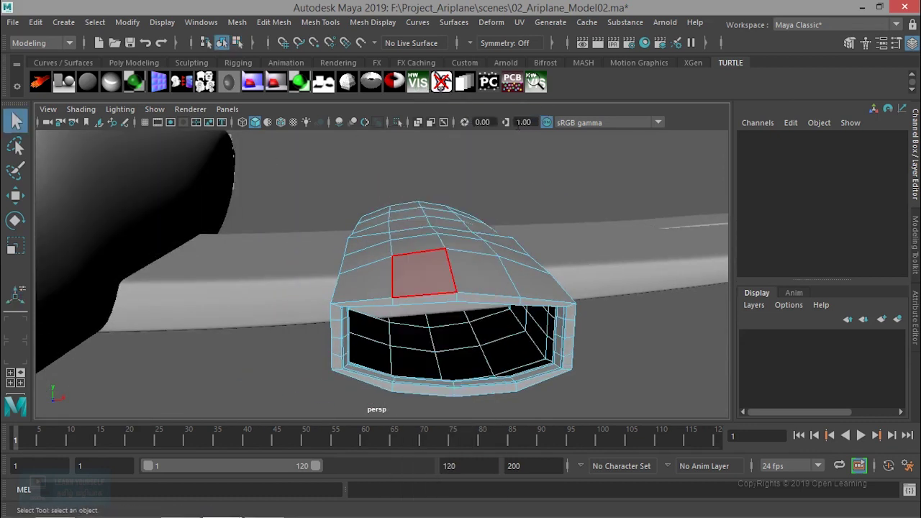
pyautogui.press('3')
pyautogui.click(597, 395)
# Step: Orbit and zoom around the hollow intake to inspect it, then reselect the nacelle
pyautogui.moveTo(597, 394)
pyautogui.keyDown('alt'); pyautogui.mouseDown()
pyautogui.moveTo(546, 401)
pyautogui.moveTo(568, 391)
pyautogui.moveTo(477, 376)
pyautogui.moveTo(397, 379)
pyautogui.moveTo(485, 378)
pyautogui.moveTo(434, 365)
pyautogui.moveTo(397, 370)
pyautogui.moveTo(451, 330)
pyautogui.mouseUp(); pyautogui.keyUp('alt')
pyautogui.keyDown('alt'); pyautogui.moveTo(449, 325); pyautogui.dragTo(472, 342, button='right'); pyautogui.keyUp('alt')
pyautogui.keyDown('alt'); pyautogui.moveTo(472, 343); pyautogui.dragTo(441, 343); pyautogui.keyUp('alt')
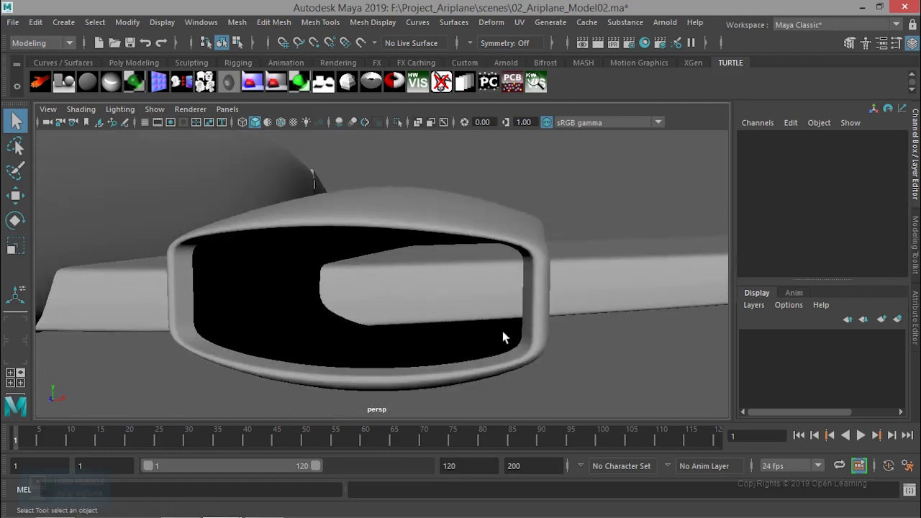
pyautogui.moveTo(375, 329)
pyautogui.keyDown('alt'); pyautogui.mouseDown()
pyautogui.moveTo(354, 333)
pyautogui.moveTo(434, 345)
pyautogui.moveTo(418, 325)
pyautogui.moveTo(532, 347)
pyautogui.moveTo(482, 239)
pyautogui.moveTo(403, 259)
pyautogui.moveTo(341, 223)
pyautogui.mouseUp(); pyautogui.keyUp('alt')
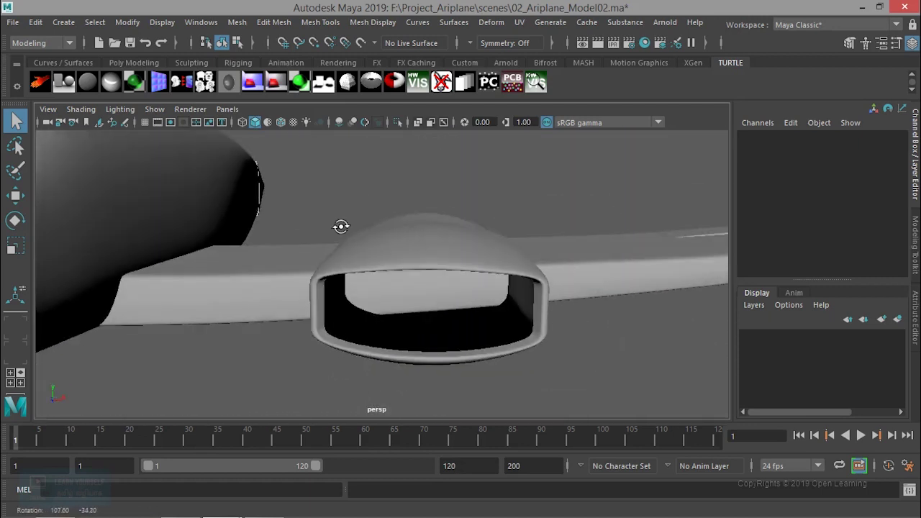
pyautogui.keyDown('alt'); pyautogui.moveTo(341, 224); pyautogui.dragTo(365, 259, button='right'); pyautogui.keyUp('alt')
pyautogui.click(398, 261)
pyautogui.keyDown('alt'); pyautogui.moveTo(364, 296); pyautogui.dragTo(329, 267); pyautogui.keyUp('alt')
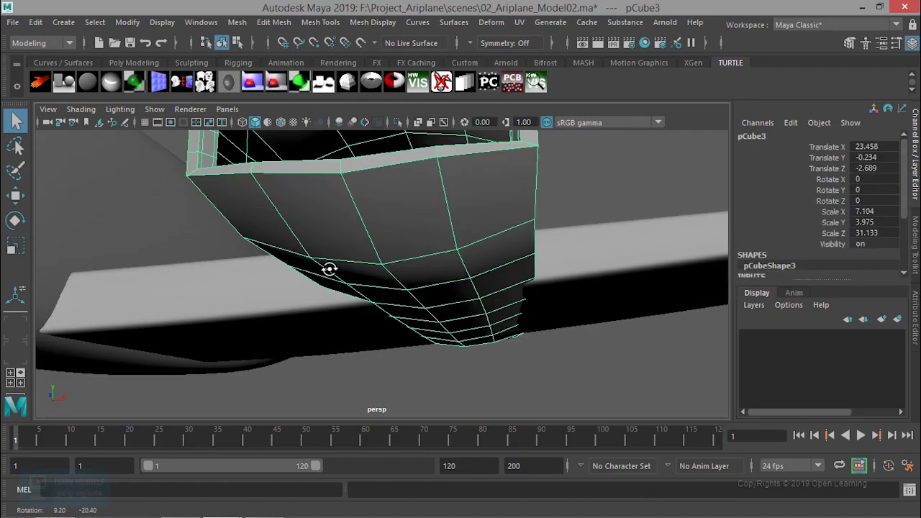
# Step: Scale the intake's inner edge loop uniformly to 0.848, stretching it slightly in depth and width
pyautogui.keyDown('alt'); pyautogui.moveTo(329, 267); pyautogui.dragTo(308, 304, button='middle'); pyautogui.keyUp('alt')
pyautogui.moveTo(308, 304)
pyautogui.keyDown('alt'); pyautogui.mouseDown()
pyautogui.moveTo(346, 276)
pyautogui.moveTo(308, 203)
pyautogui.mouseUp(); pyautogui.keyUp('alt')
pyautogui.moveTo(308, 203); pyautogui.dragTo(308, 95, button='right')
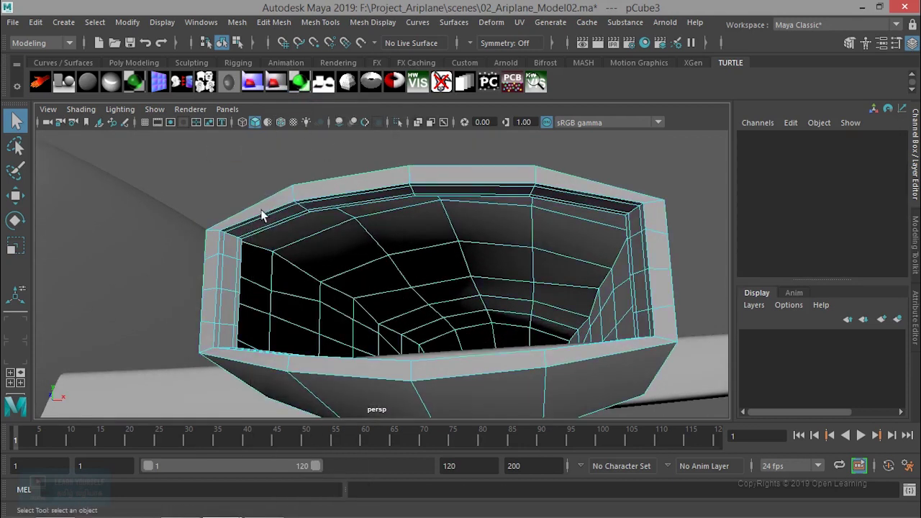
pyautogui.click(244, 224)
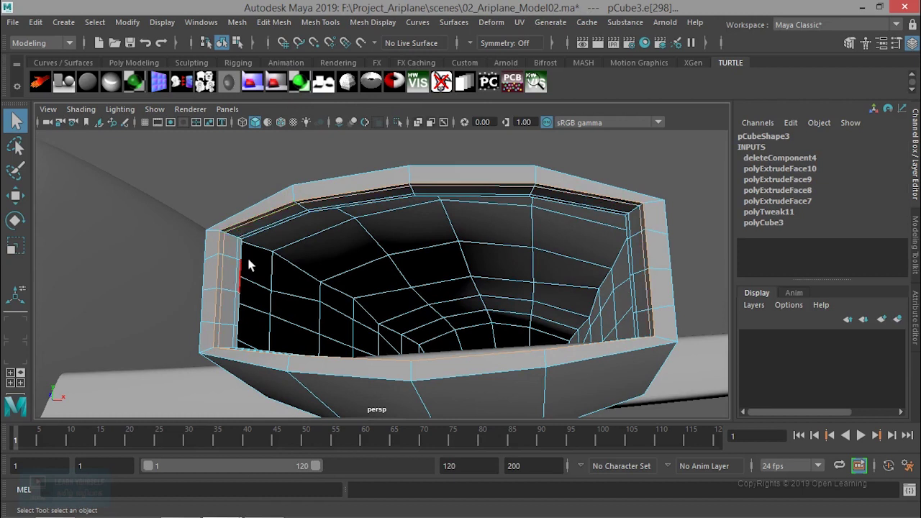
pyautogui.press('r')
pyautogui.press('3')
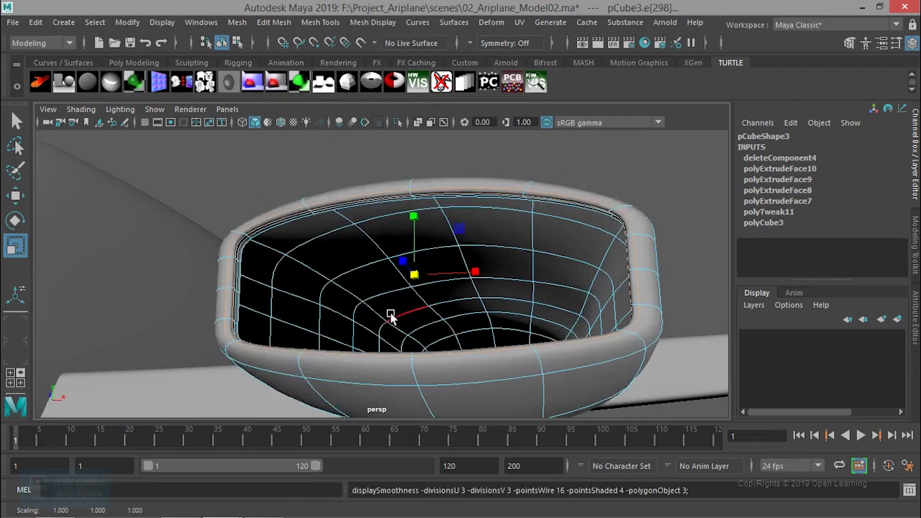
pyautogui.keyDown('alt'); pyautogui.moveTo(391, 317); pyautogui.dragTo(409, 325); pyautogui.keyUp('alt')
pyautogui.moveTo(502, 359)
pyautogui.mouseDown()
pyautogui.moveTo(488, 355)
pyautogui.moveTo(483, 365)
pyautogui.mouseUp()
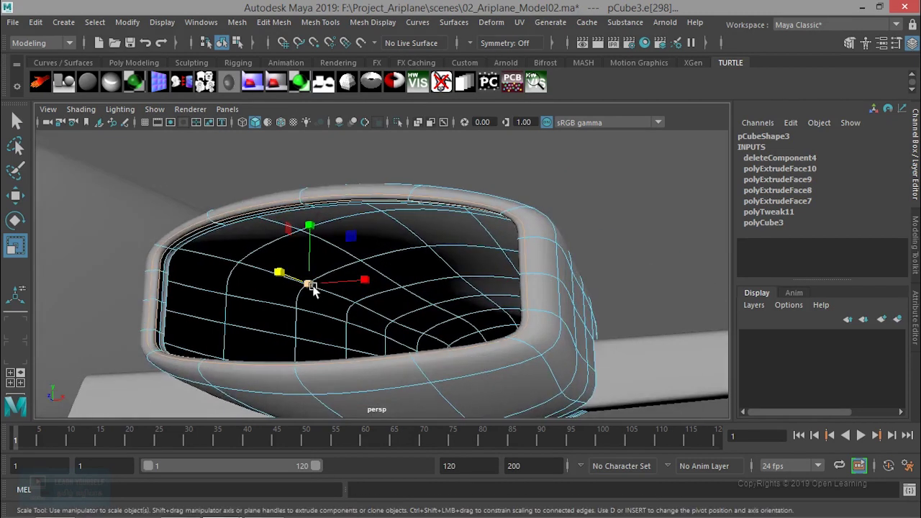
pyautogui.moveTo(312, 288); pyautogui.dragTo(274, 289)
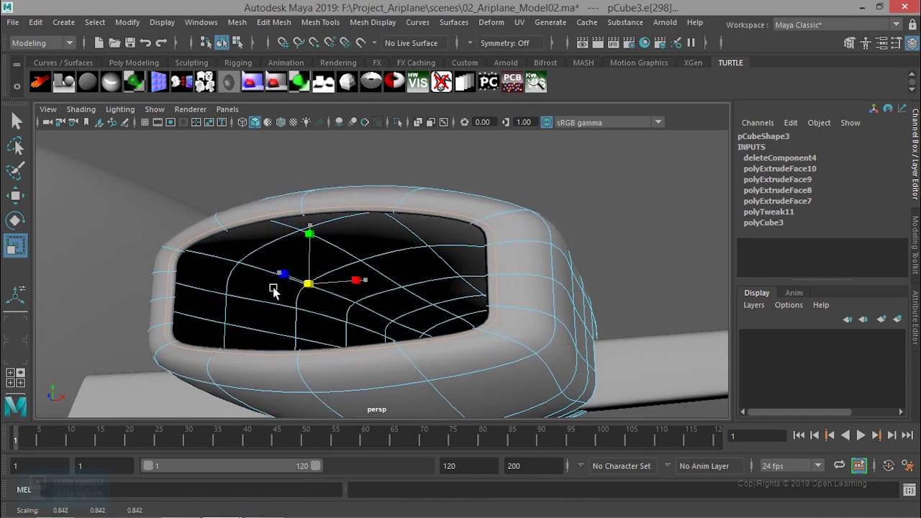
pyautogui.moveTo(357, 280)
pyautogui.mouseDown()
pyautogui.moveTo(334, 333)
pyautogui.moveTo(416, 283)
pyautogui.mouseUp()
pyautogui.press('q')
pyautogui.rightClick(424, 283)
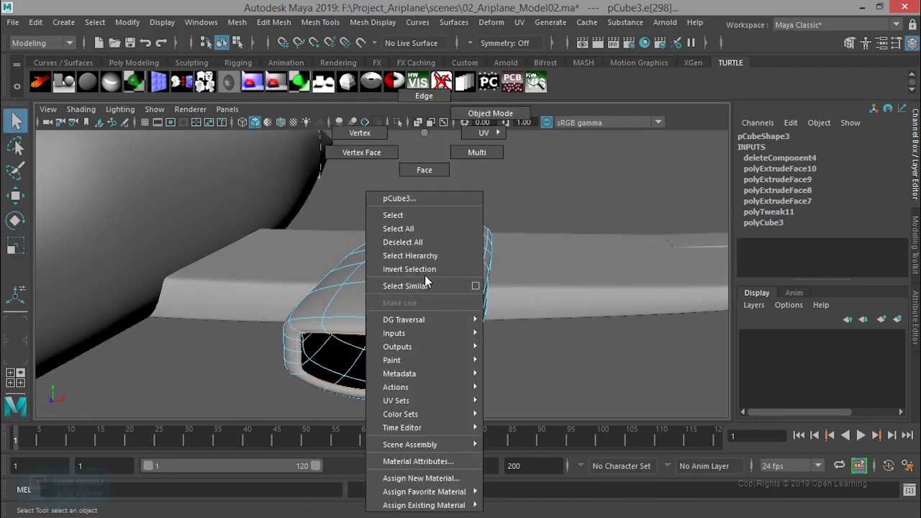
# Step: In face mode, begin selecting faces along the nacelle's top centre line
pyautogui.click(424, 170)
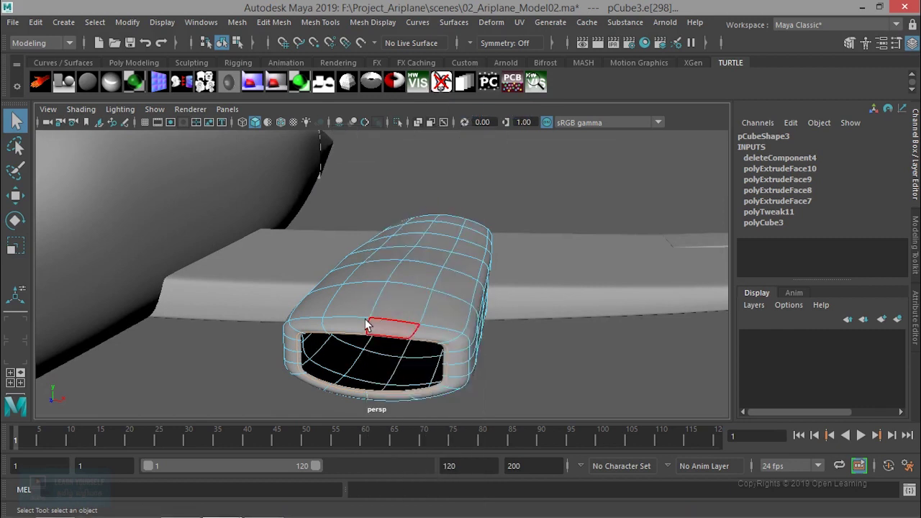
pyautogui.click(355, 302)
pyautogui.click(356, 326)
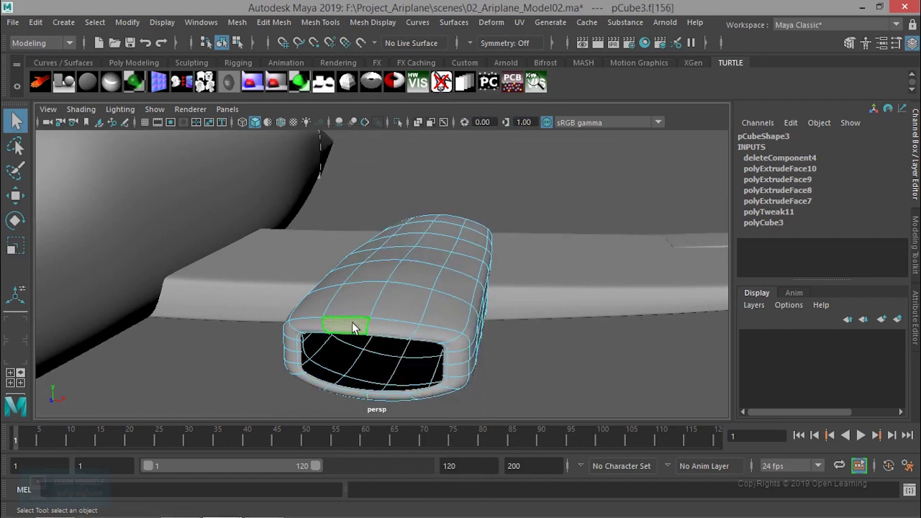
pyautogui.keyDown('shift'); pyautogui.click(391, 298); pyautogui.keyUp('shift')
pyautogui.keyDown('shift'); pyautogui.click(411, 278); pyautogui.keyUp('shift')
pyautogui.keyDown('shift'); pyautogui.click(423, 257); pyautogui.keyUp('shift')
pyautogui.moveTo(425, 256)
pyautogui.keyDown('alt'); pyautogui.mouseDown()
pyautogui.moveTo(445, 246)
pyautogui.moveTo(423, 261)
pyautogui.mouseUp(); pyautogui.keyUp('alt')
pyautogui.keyDown('shift'); pyautogui.click(423, 248); pyautogui.keyUp('shift')
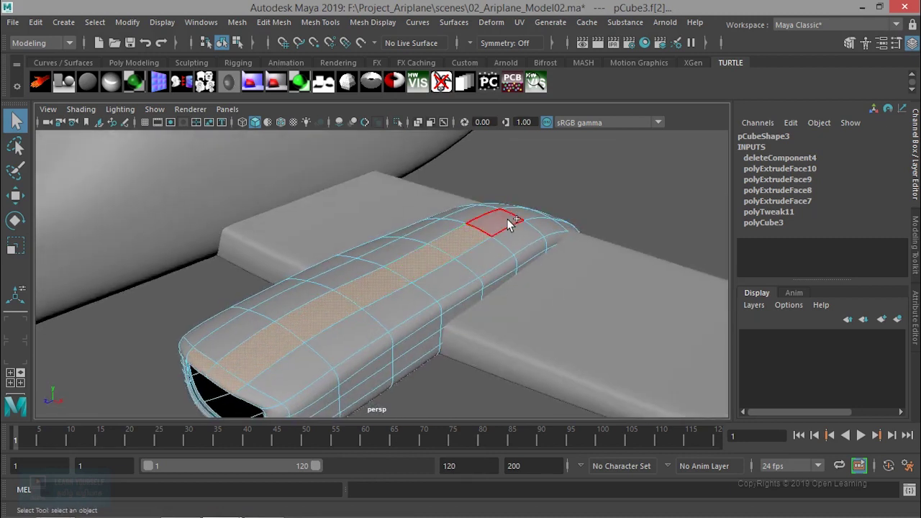
# Step: Extend the top-centre face strip along the nacelle toward the intake front
pyautogui.moveTo(561, 226)
pyautogui.keyDown('alt'); pyautogui.mouseDown()
pyautogui.moveTo(399, 238)
pyautogui.moveTo(353, 230)
pyautogui.mouseUp(); pyautogui.keyUp('alt')
pyautogui.keyDown('shift'); pyautogui.click(460, 299); pyautogui.keyUp('shift')
pyautogui.keyDown('shift'); pyautogui.click(508, 379); pyautogui.keyUp('shift')
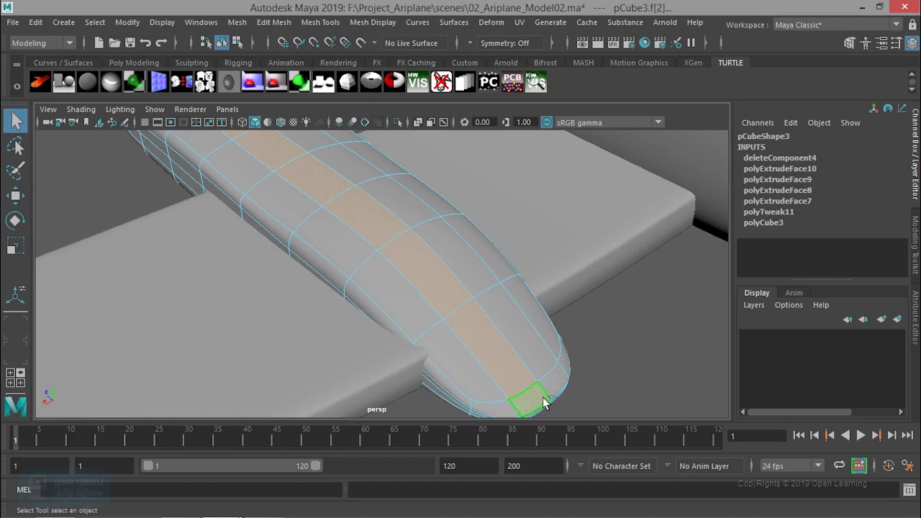
pyautogui.keyDown('shift'); pyautogui.click(513, 317); pyautogui.keyUp('shift')
pyautogui.keyDown('shift'); pyautogui.click(464, 260); pyautogui.keyUp('shift')
pyautogui.keyDown('alt'); pyautogui.moveTo(461, 261); pyautogui.dragTo(510, 354); pyautogui.keyUp('alt')
pyautogui.keyDown('shift'); pyautogui.click(465, 313); pyautogui.keyUp('shift')
pyautogui.keyDown('shift'); pyautogui.click(355, 237); pyautogui.keyUp('shift')
pyautogui.keyDown('shift'); pyautogui.click(315, 198); pyautogui.keyUp('shift')
pyautogui.keyDown('shift'); pyautogui.click(247, 147); pyautogui.keyUp('shift')
pyautogui.keyDown('shift'); pyautogui.click(247, 147); pyautogui.keyUp('shift')
pyautogui.moveTo(257, 216)
pyautogui.keyDown('alt'); pyautogui.mouseDown()
pyautogui.moveTo(477, 204)
pyautogui.moveTo(499, 186)
pyautogui.mouseUp(); pyautogui.keyUp('alt')
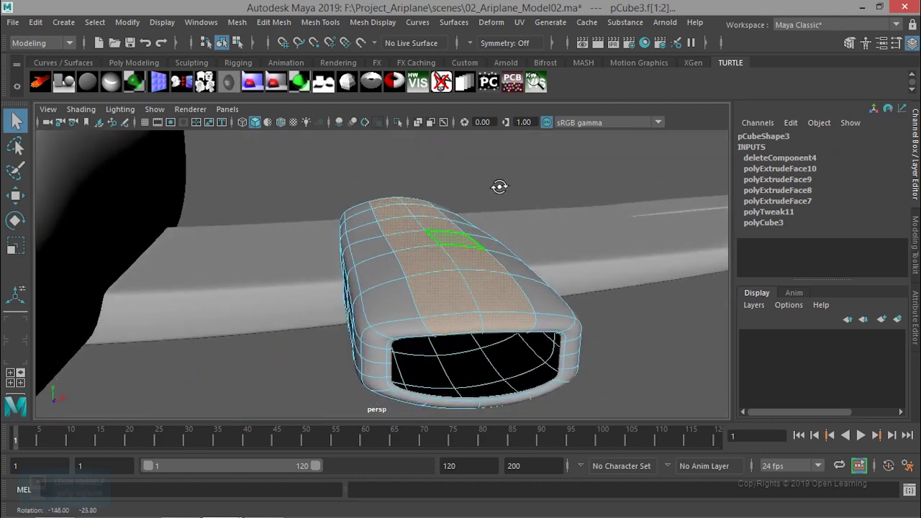
pyautogui.moveTo(477, 356)
pyautogui.keyDown('alt'); pyautogui.mouseDown()
pyautogui.moveTo(411, 324)
pyautogui.moveTo(226, 323)
pyautogui.moveTo(463, 331)
pyautogui.mouseUp(); pyautogui.keyUp('alt')
pyautogui.scroll(-2, 456, 382)
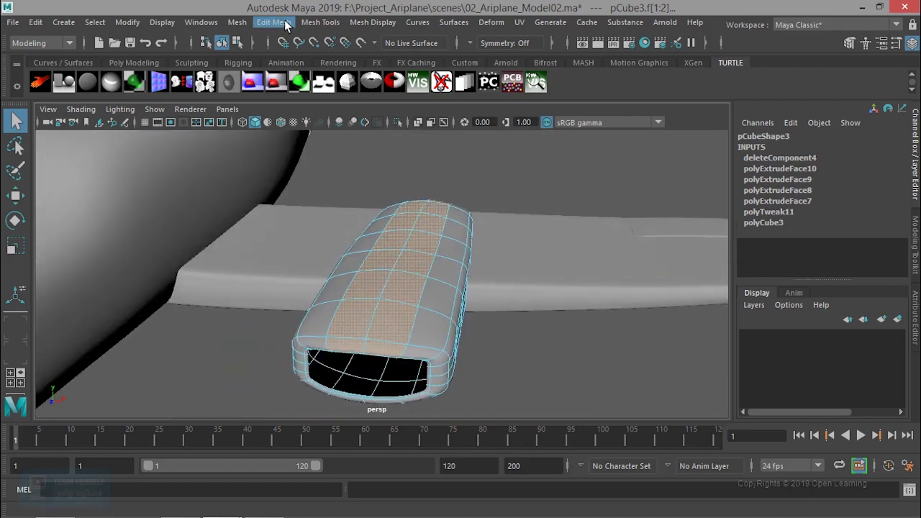
# Step: Extrude the top face strip and raise it upward along world Y
pyautogui.hotkey('ctrl', 'e')
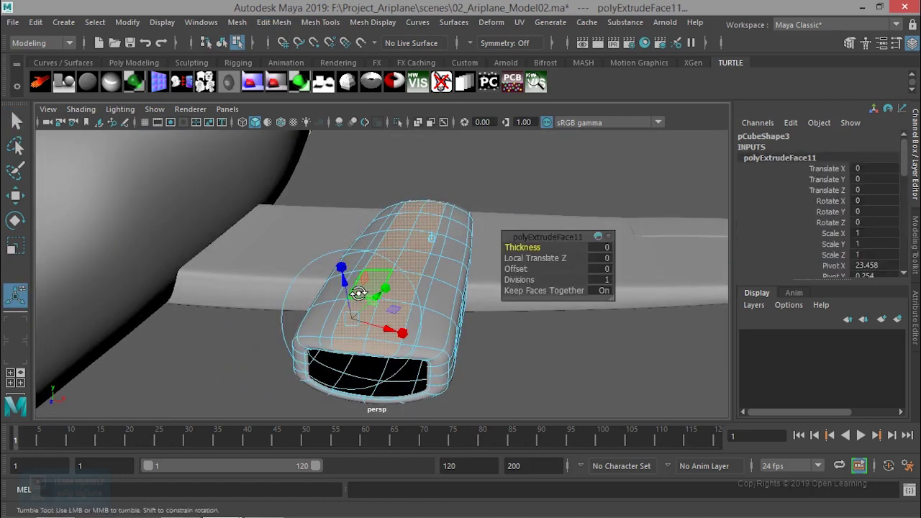
pyautogui.keyDown('alt'); pyautogui.moveTo(360, 288); pyautogui.dragTo(387, 267); pyautogui.keyUp('alt')
pyautogui.click(480, 195)
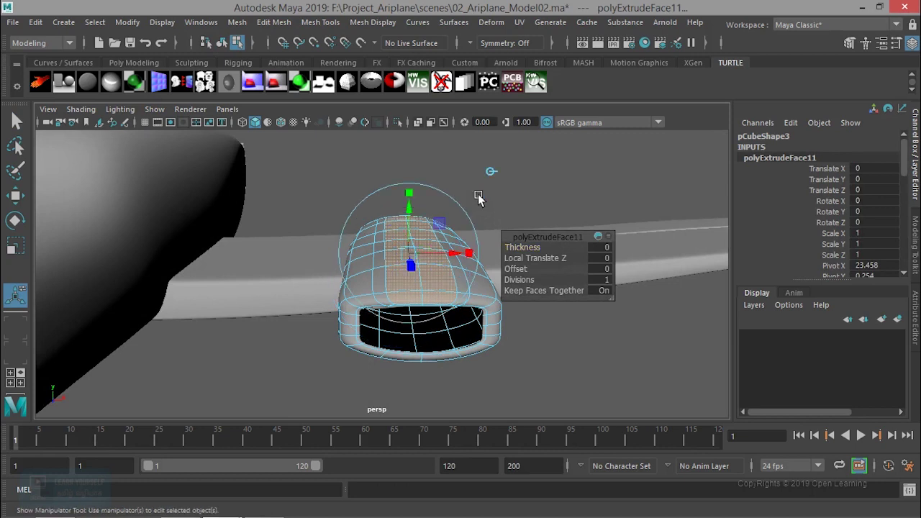
pyautogui.moveTo(409, 209); pyautogui.dragTo(408, 200)
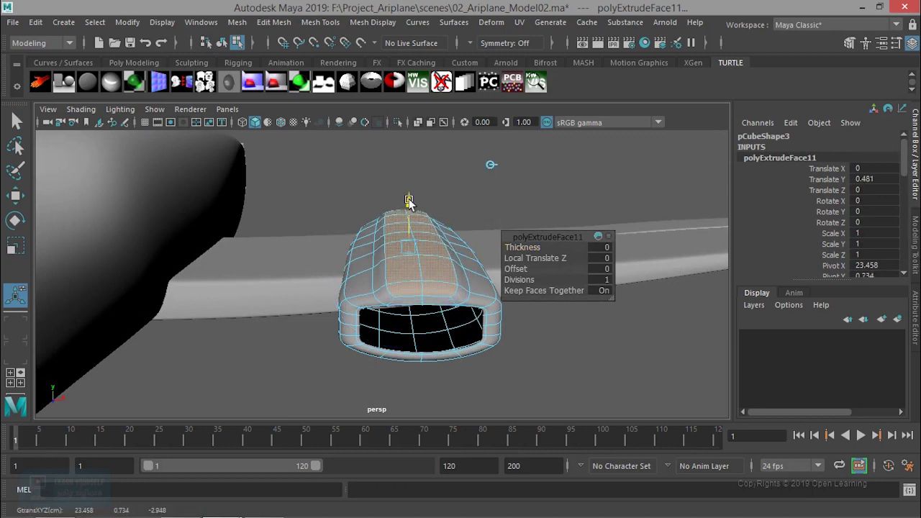
pyautogui.press('1')
pyautogui.moveTo(411, 242)
pyautogui.keyDown('alt'); pyautogui.mouseDown()
pyautogui.moveTo(436, 229)
pyautogui.moveTo(469, 240)
pyautogui.moveTo(395, 269)
pyautogui.moveTo(377, 241)
pyautogui.moveTo(346, 234)
pyautogui.mouseUp(); pyautogui.keyUp('alt')
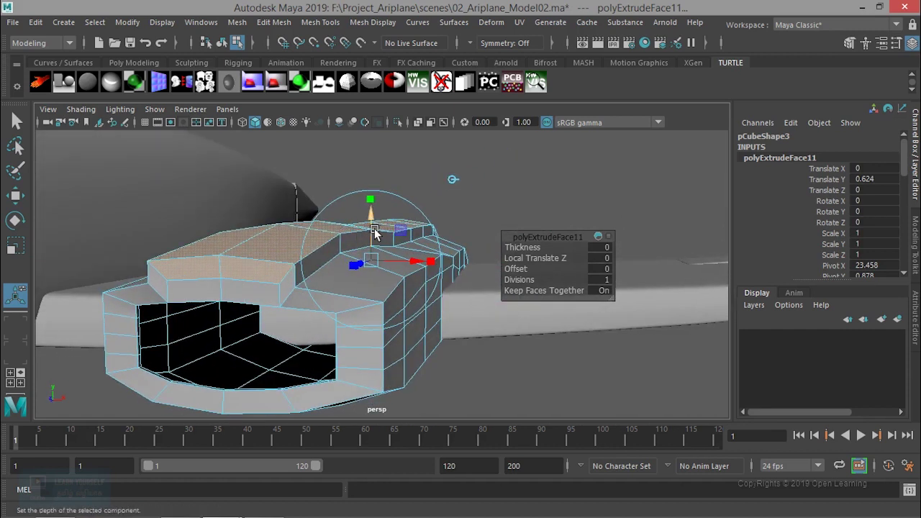
pyautogui.moveTo(373, 220); pyautogui.dragTo(374, 232)
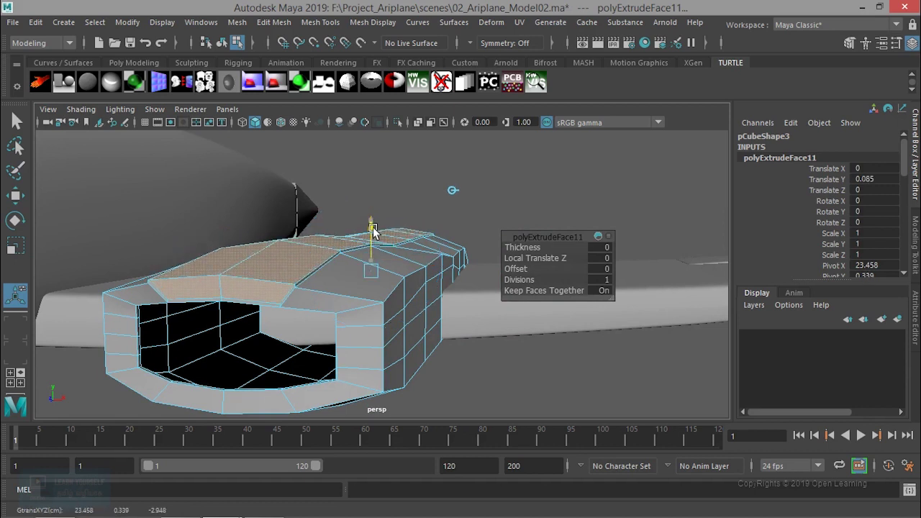
pyautogui.hotkey('ctrl', 'z')
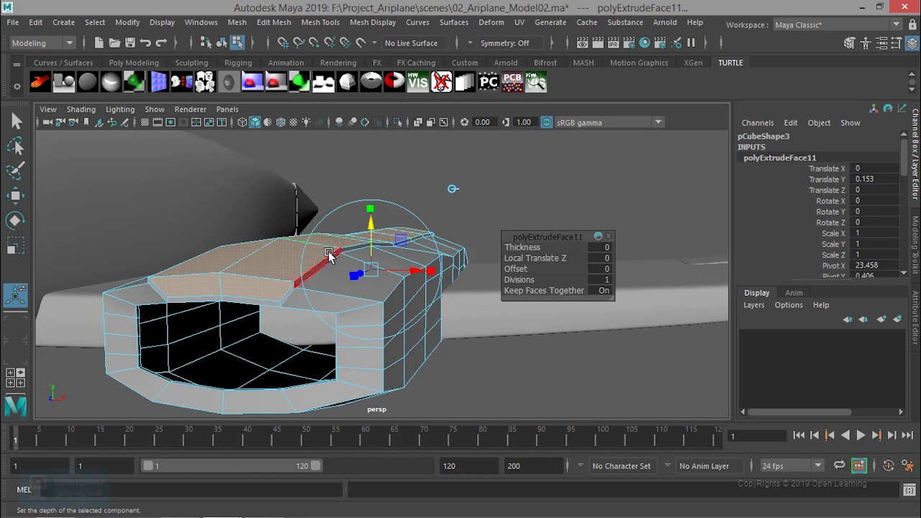
# Step: Extrude the strip a second time, raise it to Y 0.572, and preview it smoothed
pyautogui.hotkey('ctrl', 'e')
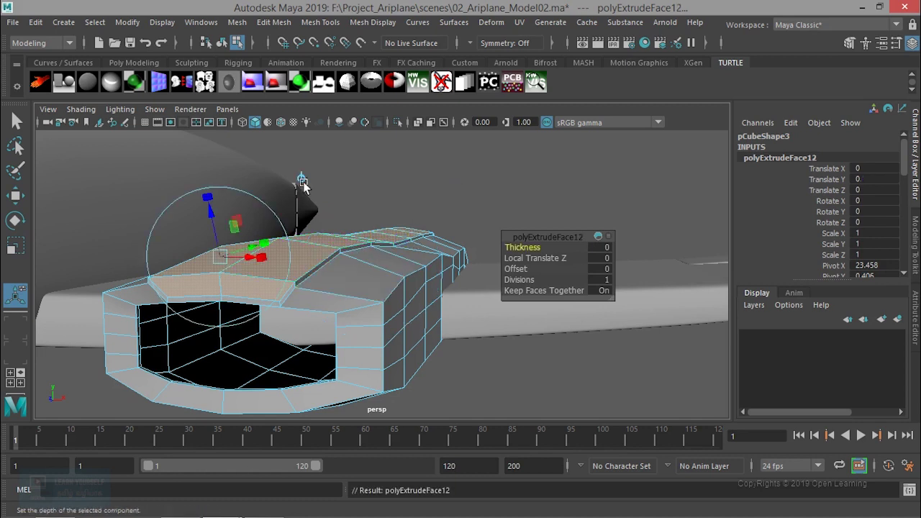
pyautogui.click(302, 182)
pyautogui.moveTo(373, 227); pyautogui.dragTo(372, 220)
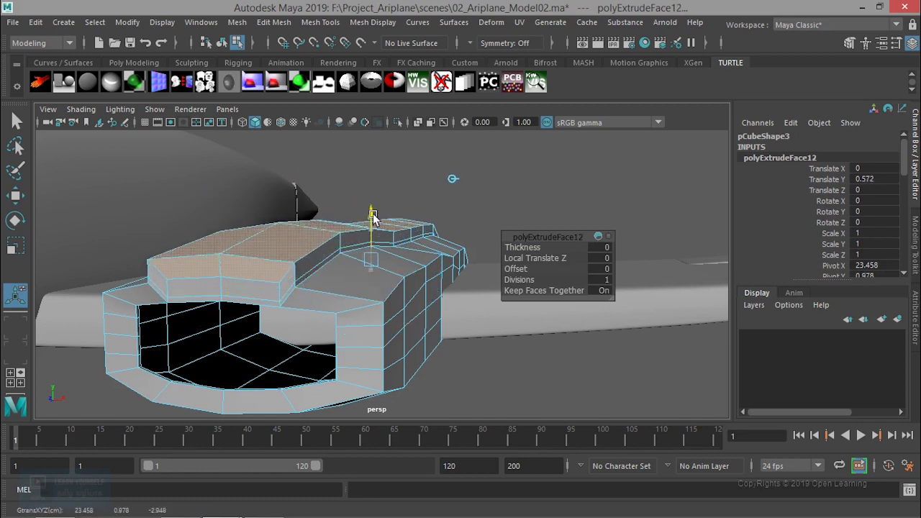
pyautogui.press('3')
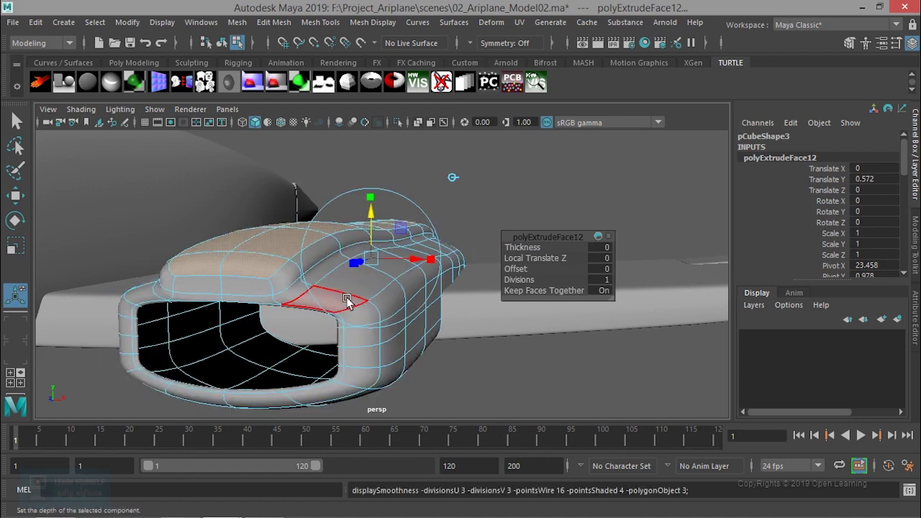
pyautogui.press('q')
pyautogui.rightClick(373, 133)
pyautogui.click(455, 120)
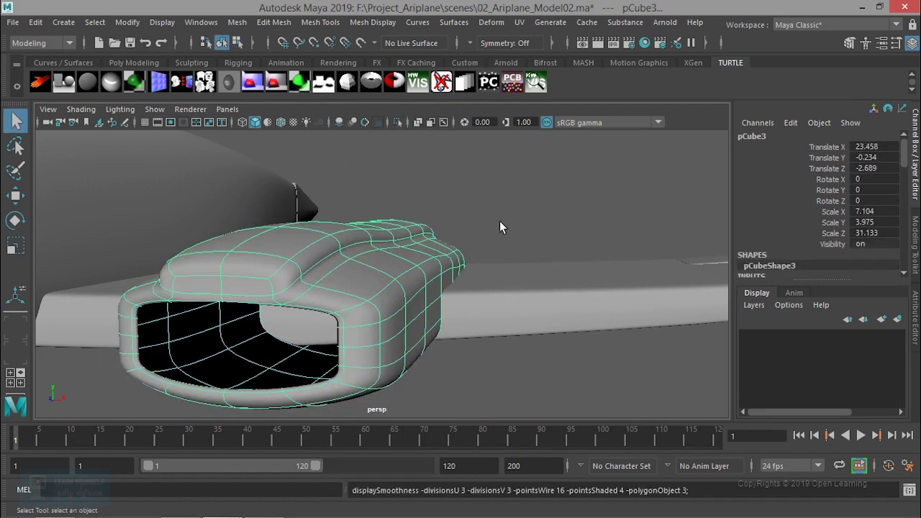
# Step: Reselect the engine nacelle and show its low-poly cage around the hump
pyautogui.click(499, 221)
pyautogui.keyDown('alt'); pyautogui.moveTo(500, 221); pyautogui.dragTo(482, 292); pyautogui.keyUp('alt')
pyautogui.scroll(2, 475, 321)
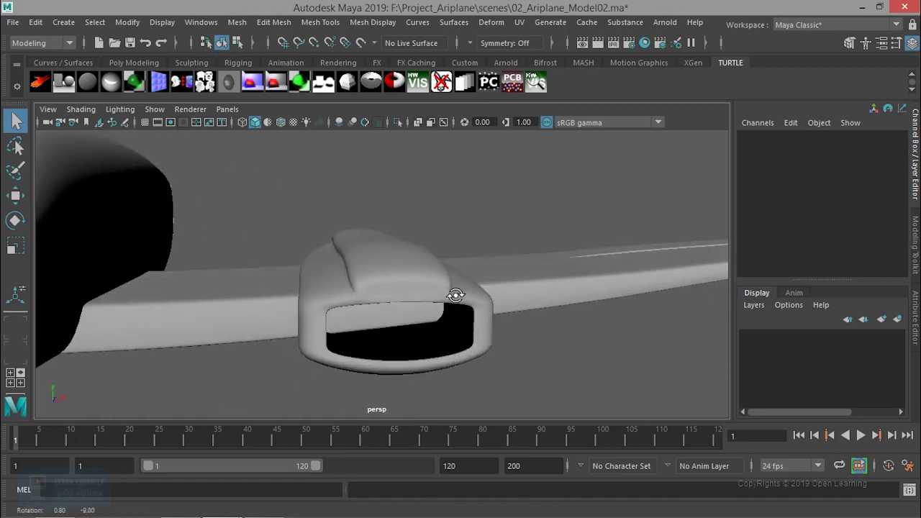
pyautogui.click(339, 286)
pyautogui.scroll(5, 343, 295)
pyautogui.keyDown('alt'); pyautogui.moveTo(342, 294); pyautogui.dragTo(362, 244); pyautogui.keyUp('alt')
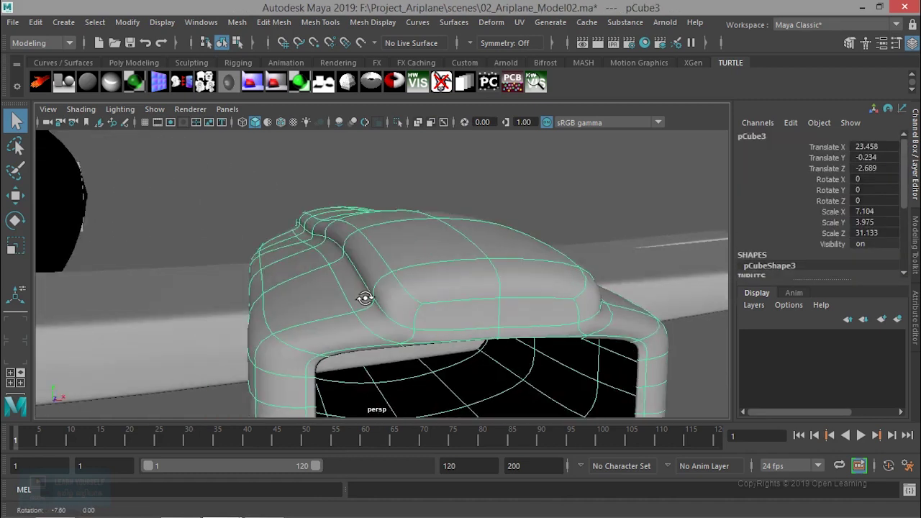
pyautogui.press('1')
pyautogui.moveTo(418, 314)
pyautogui.keyDown('alt'); pyautogui.mouseDown()
pyautogui.moveTo(412, 290)
pyautogui.moveTo(380, 285)
pyautogui.moveTo(378, 269)
pyautogui.moveTo(416, 274)
pyautogui.mouseUp(); pyautogui.keyUp('alt')
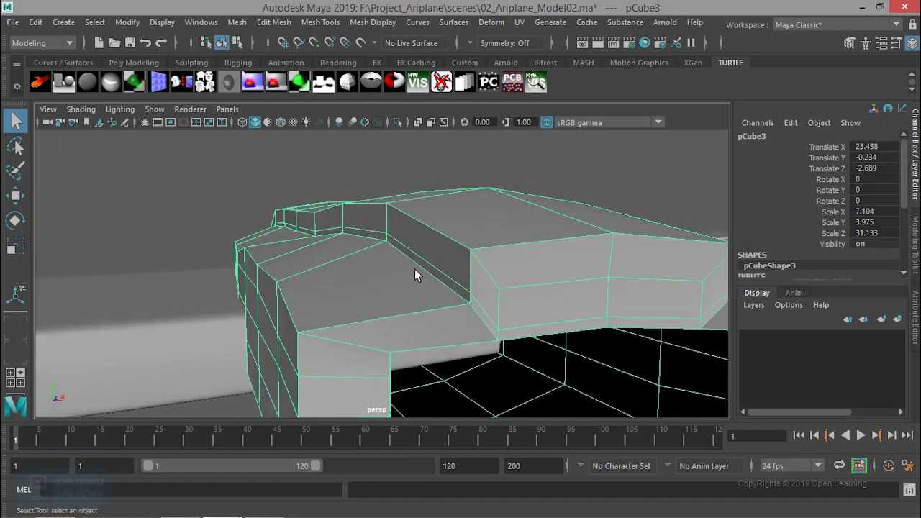
# Step: Select the hump's front edge and move it down along Y with smooth preview on
pyautogui.rightClick(438, 275)
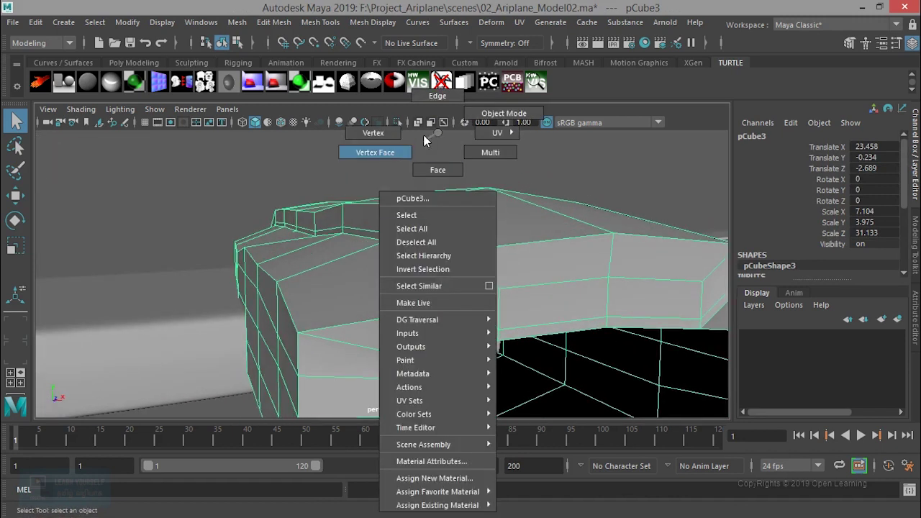
pyautogui.click(438, 96)
pyautogui.click(446, 280)
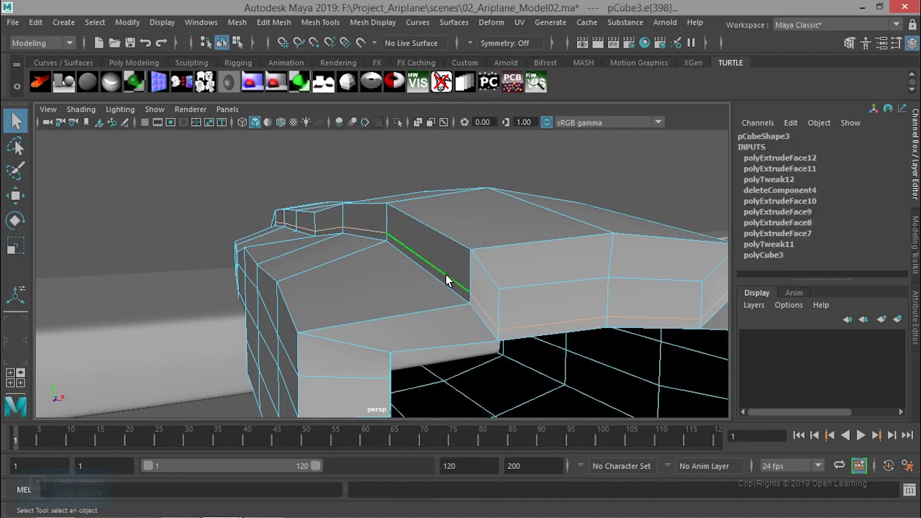
pyautogui.press('w')
pyautogui.keyDown('alt'); pyautogui.moveTo(446, 280); pyautogui.dragTo(342, 221); pyautogui.keyUp('alt')
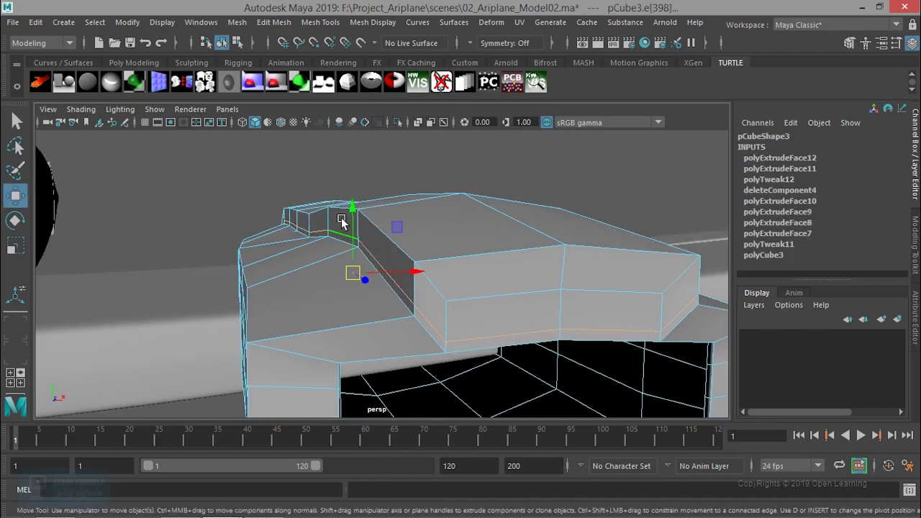
pyautogui.click(353, 207)
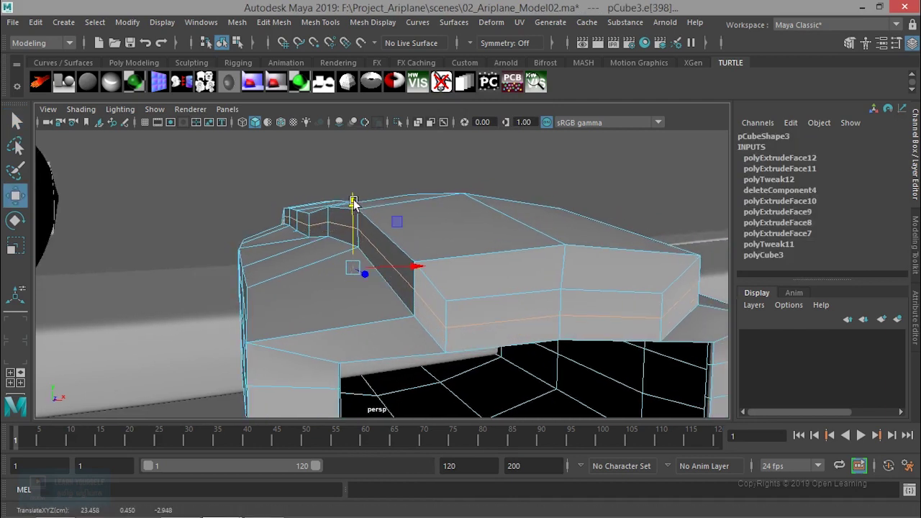
pyautogui.press('3')
pyautogui.moveTo(355, 200); pyautogui.dragTo(354, 207)
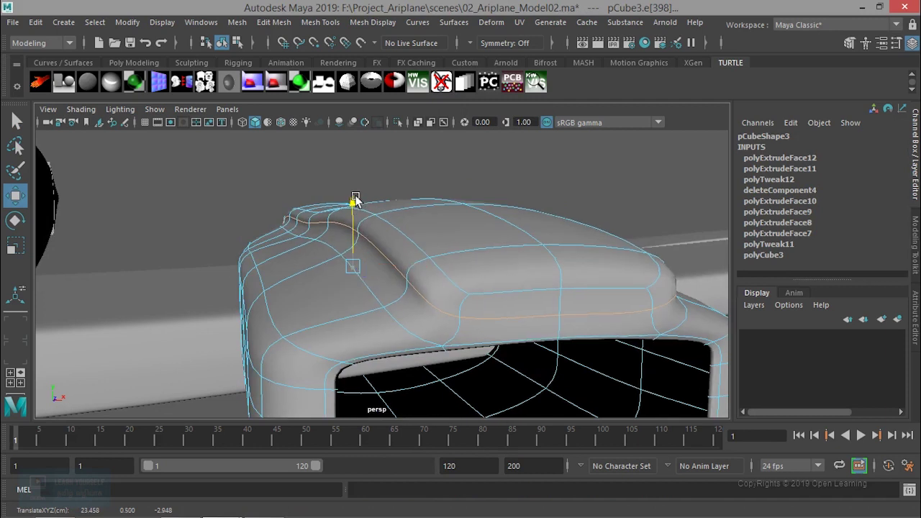
# Step: Check the lowered hump from several angles and select another edge at its front
pyautogui.keyDown('alt'); pyautogui.moveTo(421, 255); pyautogui.dragTo(406, 267); pyautogui.keyUp('alt')
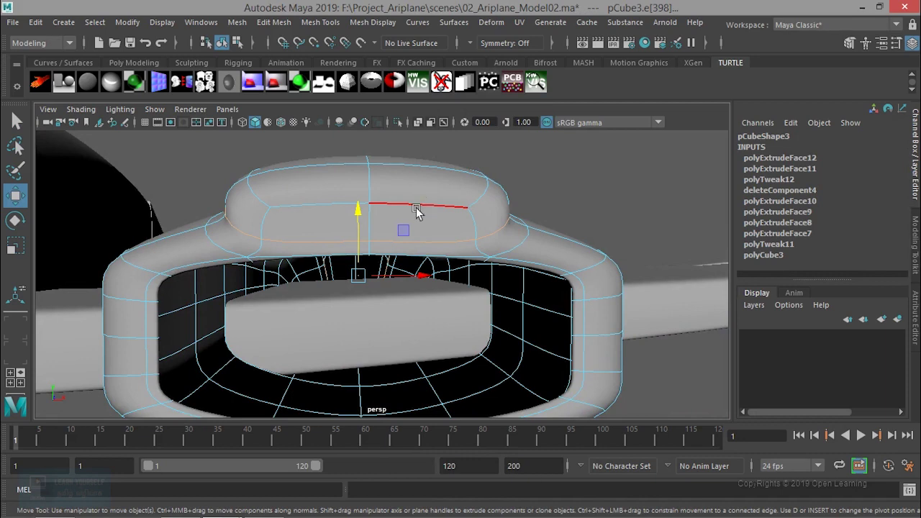
pyautogui.keyDown('alt'); pyautogui.moveTo(429, 194); pyautogui.dragTo(407, 226); pyautogui.keyUp('alt')
pyautogui.moveTo(382, 281)
pyautogui.keyDown('alt'); pyautogui.mouseDown()
pyautogui.moveTo(452, 273)
pyautogui.moveTo(405, 282)
pyautogui.moveTo(385, 269)
pyautogui.moveTo(358, 272)
pyautogui.moveTo(386, 285)
pyautogui.moveTo(524, 299)
pyautogui.moveTo(346, 273)
pyautogui.moveTo(292, 237)
pyautogui.moveTo(376, 263)
pyautogui.mouseUp(); pyautogui.keyUp('alt')
pyautogui.keyDown('alt'); pyautogui.moveTo(377, 263); pyautogui.dragTo(564, 353, button='right'); pyautogui.keyUp('alt')
pyautogui.moveTo(565, 353)
pyautogui.keyDown('alt'); pyautogui.mouseDown()
pyautogui.moveTo(305, 264)
pyautogui.moveTo(329, 266)
pyautogui.moveTo(260, 252)
pyautogui.moveTo(322, 257)
pyautogui.moveTo(321, 269)
pyautogui.moveTo(396, 297)
pyautogui.mouseUp(); pyautogui.keyUp('alt')
pyautogui.click(238, 223)
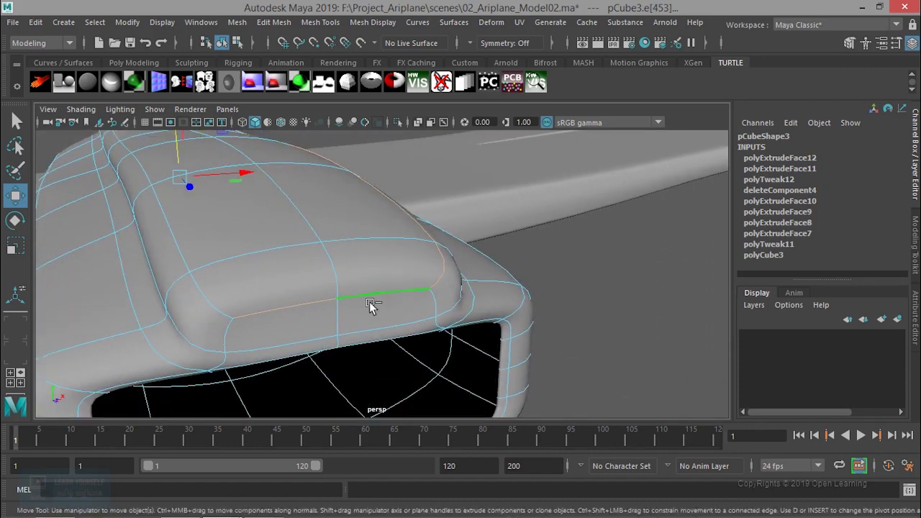
# Step: Add another front hump edge and move the selected edges vertically
pyautogui.click(221, 310)
pyautogui.moveTo(222, 310)
pyautogui.keyDown('alt'); pyautogui.mouseDown()
pyautogui.moveTo(283, 292)
pyautogui.moveTo(376, 295)
pyautogui.moveTo(374, 285)
pyautogui.mouseUp(); pyautogui.keyUp('alt')
pyautogui.keyDown('alt'); pyautogui.moveTo(374, 284); pyautogui.dragTo(282, 288, button='right'); pyautogui.keyUp('alt')
pyautogui.moveTo(281, 287)
pyautogui.keyDown('alt'); pyautogui.mouseDown()
pyautogui.moveTo(262, 257)
pyautogui.moveTo(267, 206)
pyautogui.mouseUp(); pyautogui.keyUp('alt')
pyautogui.moveTo(267, 206)
pyautogui.keyDown('alt'); pyautogui.mouseDown(button='right')
pyautogui.moveTo(345, 259)
pyautogui.moveTo(258, 254)
pyautogui.mouseUp(button='right'); pyautogui.keyUp('alt')
pyautogui.moveTo(257, 254)
pyautogui.keyDown('alt'); pyautogui.mouseDown()
pyautogui.moveTo(308, 325)
pyautogui.moveTo(379, 339)
pyautogui.moveTo(325, 370)
pyautogui.moveTo(329, 303)
pyautogui.mouseUp(); pyautogui.keyUp('alt')
pyautogui.moveTo(358, 209); pyautogui.dragTo(363, 214)
# Step: Select the neighbouring edge pair along the side of the hump
pyautogui.moveTo(336, 257)
pyautogui.keyDown('alt'); pyautogui.mouseDown()
pyautogui.moveTo(468, 290)
pyautogui.moveTo(594, 275)
pyautogui.mouseUp(); pyautogui.keyUp('alt')
pyautogui.moveTo(495, 284)
pyautogui.keyDown('alt'); pyautogui.mouseDown()
pyautogui.moveTo(520, 309)
pyautogui.moveTo(494, 283)
pyautogui.moveTo(518, 329)
pyautogui.mouseUp(); pyautogui.keyUp('alt')
pyautogui.keyDown('alt'); pyautogui.moveTo(518, 329); pyautogui.dragTo(447, 320, button='right'); pyautogui.keyUp('alt')
pyautogui.moveTo(447, 321)
pyautogui.keyDown('alt'); pyautogui.mouseDown()
pyautogui.moveTo(372, 270)
pyautogui.moveTo(410, 319)
pyautogui.moveTo(454, 329)
pyautogui.moveTo(393, 318)
pyautogui.moveTo(469, 275)
pyautogui.moveTo(367, 279)
pyautogui.moveTo(350, 290)
pyautogui.mouseUp(); pyautogui.keyUp('alt')
pyautogui.click(371, 270)
pyautogui.keyDown('shift'); pyautogui.click(445, 306); pyautogui.keyUp('shift')
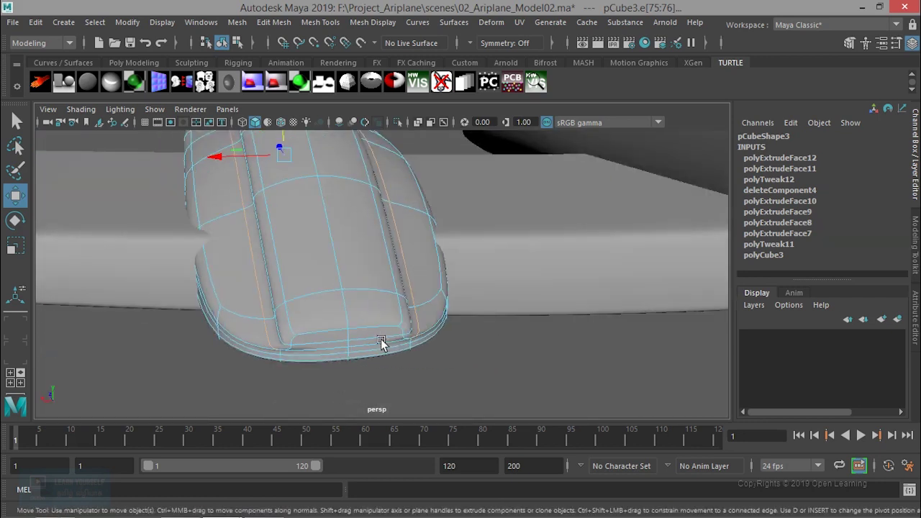
pyautogui.click(367, 347)
# Step: Scale the selected hump edges down slightly to narrow the ridge's profile
pyautogui.keyDown('alt'); pyautogui.moveTo(335, 343); pyautogui.dragTo(441, 350); pyautogui.keyUp('alt')
pyautogui.keyDown('alt'); pyautogui.moveTo(442, 350); pyautogui.dragTo(421, 425, button='middle'); pyautogui.keyUp('alt')
pyautogui.scroll(-3, 329, 298)
pyautogui.press('r')
pyautogui.moveTo(329, 300)
pyautogui.keyDown('alt'); pyautogui.mouseDown()
pyautogui.moveTo(331, 308)
pyautogui.moveTo(478, 295)
pyautogui.moveTo(453, 304)
pyautogui.moveTo(469, 292)
pyautogui.mouseUp(); pyautogui.keyUp('alt')
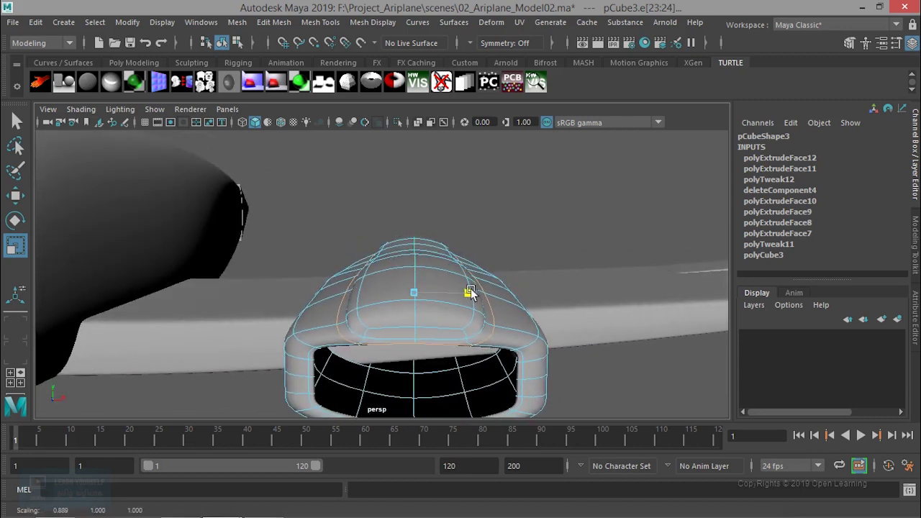
pyautogui.press('w')
pyautogui.moveTo(496, 310); pyautogui.dragTo(572, 124, button='right')
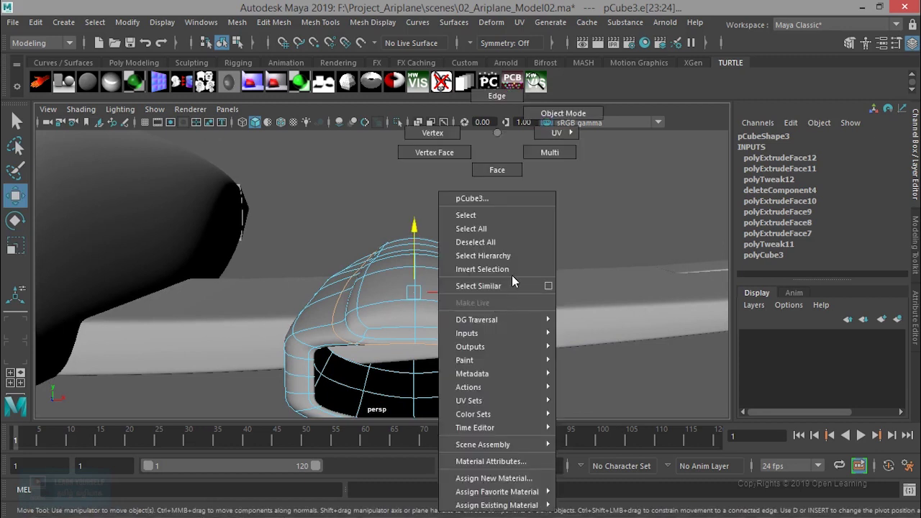
# Step: Deselect the nacelle and orbit to a side-on view of the plane
pyautogui.click(511, 277)
pyautogui.scroll(-5, 511, 277)
pyautogui.moveTo(511, 277)
pyautogui.keyDown('alt'); pyautogui.mouseDown()
pyautogui.moveTo(442, 312)
pyautogui.moveTo(494, 291)
pyautogui.moveTo(397, 355)
pyautogui.moveTo(257, 368)
pyautogui.moveTo(344, 367)
pyautogui.moveTo(237, 387)
pyautogui.moveTo(305, 336)
pyautogui.mouseUp(); pyautogui.keyUp('alt')
pyautogui.scroll(-3, 240, 386)
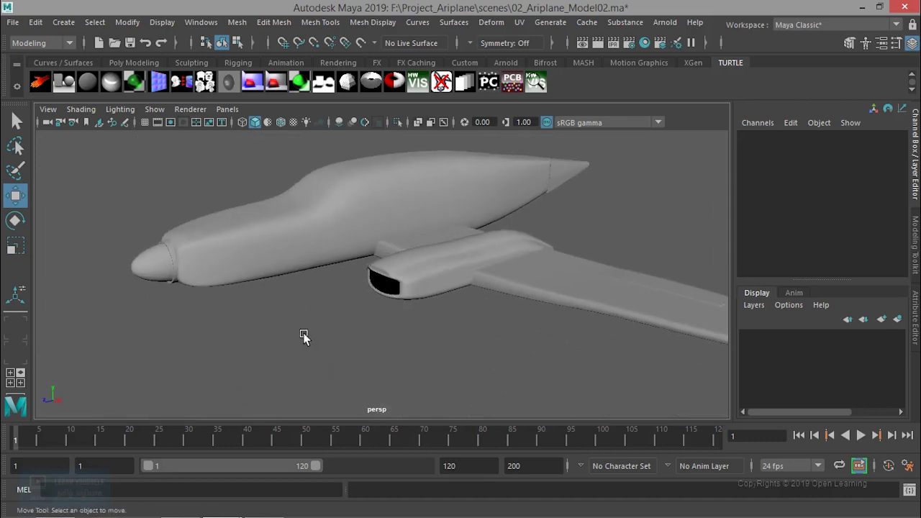
pyautogui.scroll(3, 373, 350)
pyautogui.keyDown('alt'); pyautogui.moveTo(372, 350); pyautogui.dragTo(400, 298); pyautogui.keyUp('alt')
pyautogui.keyDown('alt'); pyautogui.moveTo(303, 298); pyautogui.dragTo(305, 312); pyautogui.keyUp('alt')
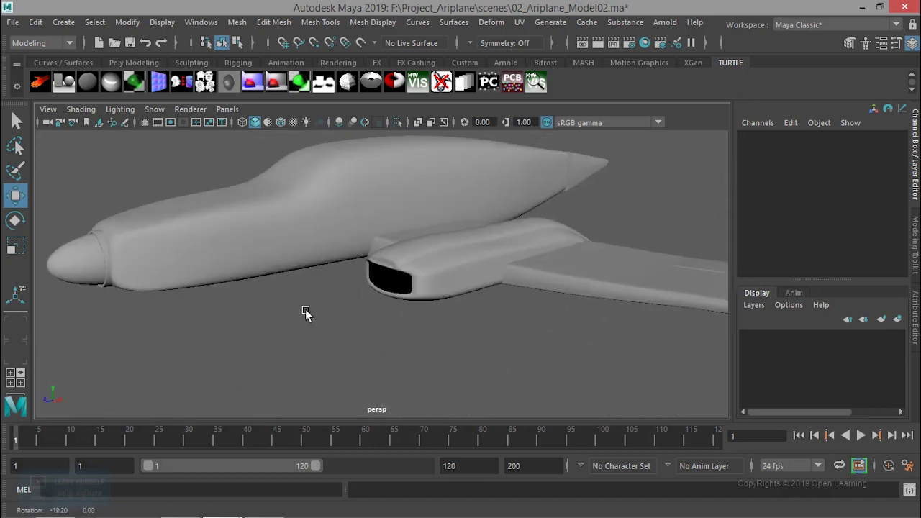
# Step: Move the nose cone into the nacelle intake at Translate X 7.684, Y -2.46
pyautogui.click(62, 260)
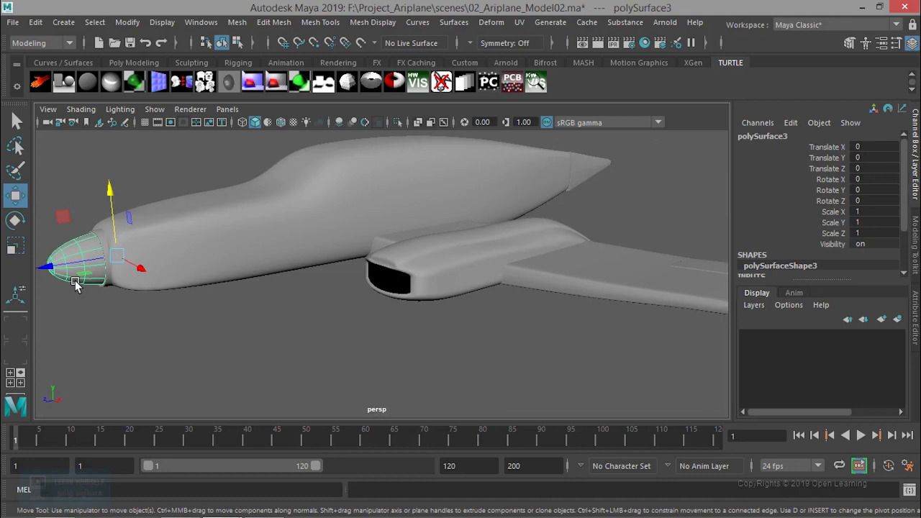
pyautogui.moveTo(177, 320)
pyautogui.keyDown('alt'); pyautogui.mouseDown()
pyautogui.moveTo(206, 314)
pyautogui.moveTo(214, 343)
pyautogui.moveTo(487, 362)
pyautogui.moveTo(368, 356)
pyautogui.mouseUp(); pyautogui.keyUp('alt')
pyautogui.moveTo(245, 367); pyautogui.dragTo(376, 292)
pyautogui.keyDown('alt'); pyautogui.moveTo(411, 319); pyautogui.dragTo(389, 323); pyautogui.keyUp('alt')
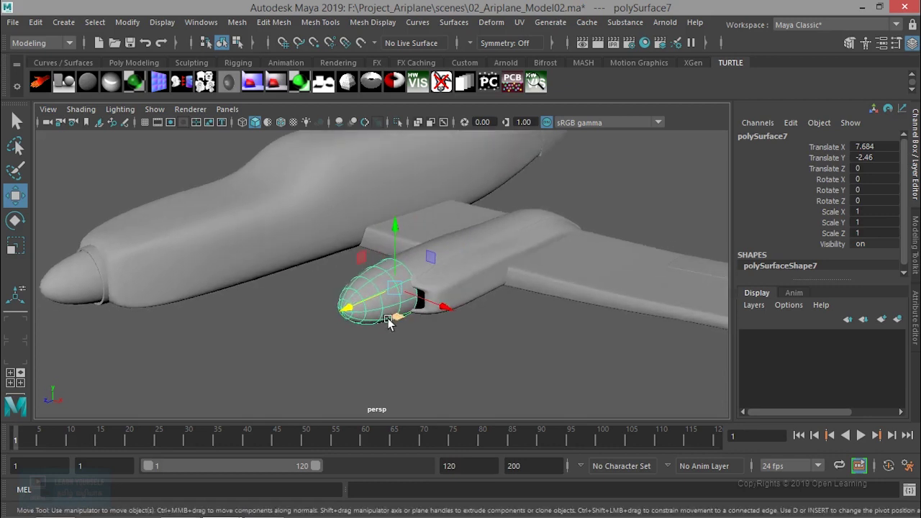
pyautogui.scroll(3, 388, 323)
pyautogui.keyDown('alt'); pyautogui.moveTo(445, 272); pyautogui.dragTo(494, 284); pyautogui.keyUp('alt')
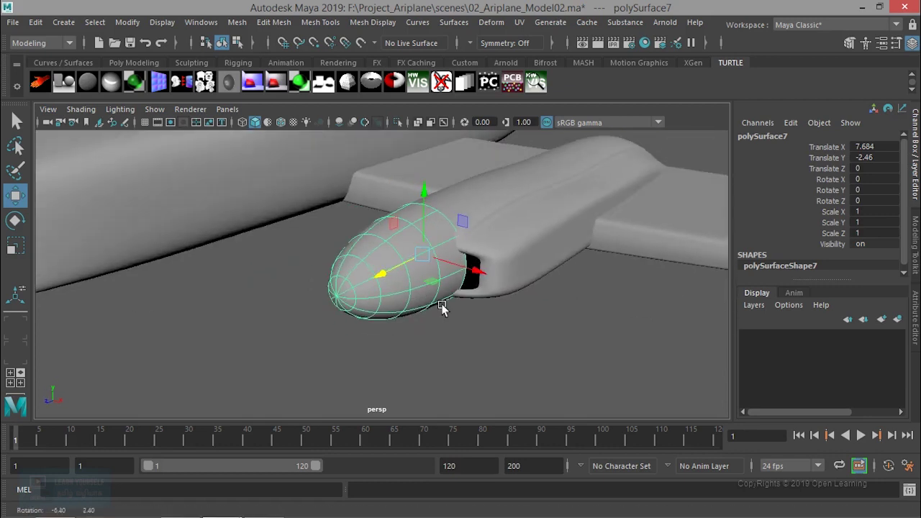
pyautogui.press('space')
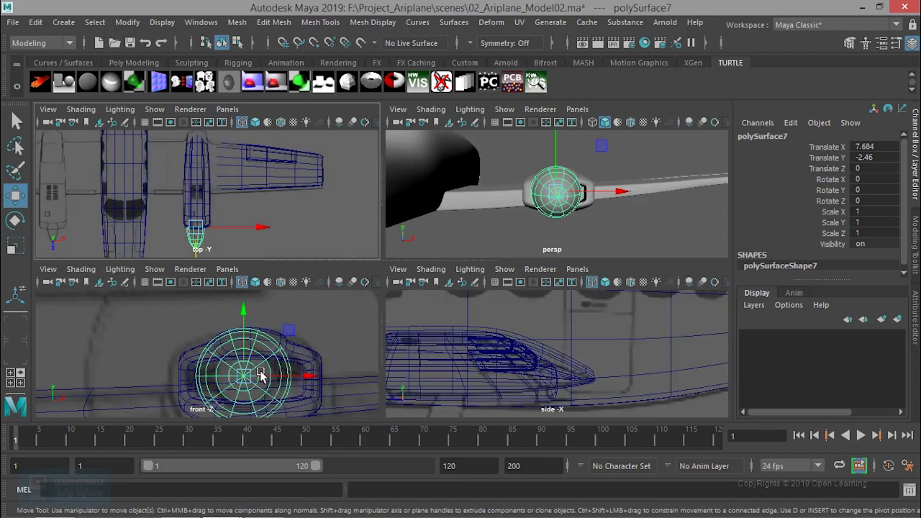
# Step: In the front view, center the nose cone on the intake and shrink it uniformly
pyautogui.press('space')
pyautogui.moveTo(443, 318)
pyautogui.mouseDown()
pyautogui.moveTo(456, 324)
pyautogui.moveTo(406, 326)
pyautogui.mouseUp()
pyautogui.press('r')
pyautogui.press('space')
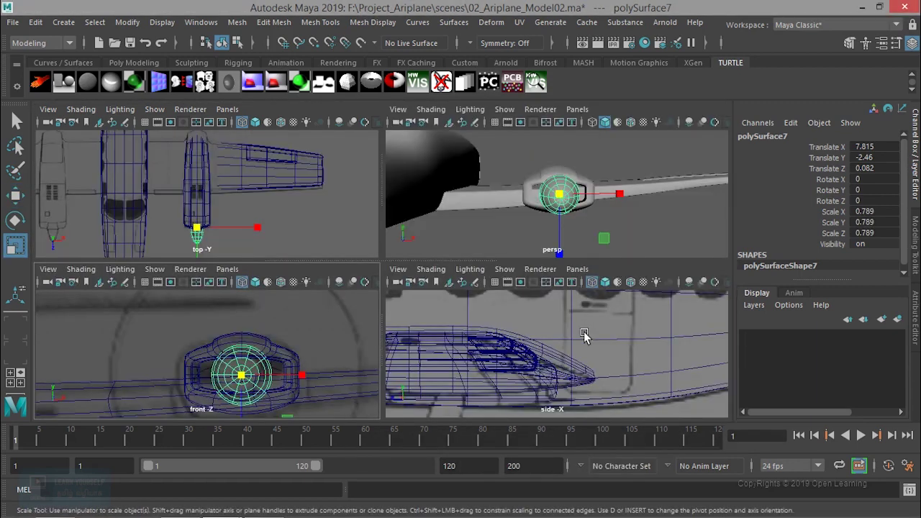
# Step: In the side view, rescale the nose cone to 0.694, 0.956, 0.694 to fit the intake
pyautogui.press('space')
pyautogui.press('f')
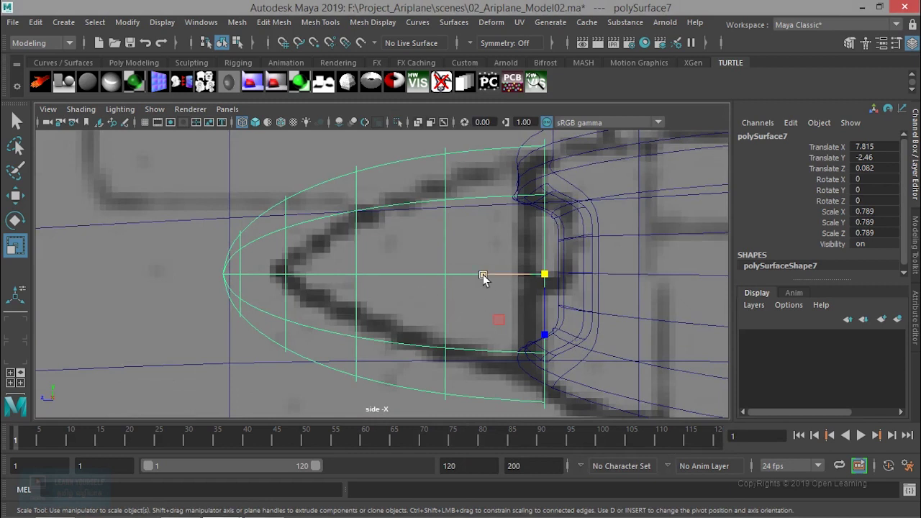
pyautogui.moveTo(483, 277); pyautogui.dragTo(460, 280)
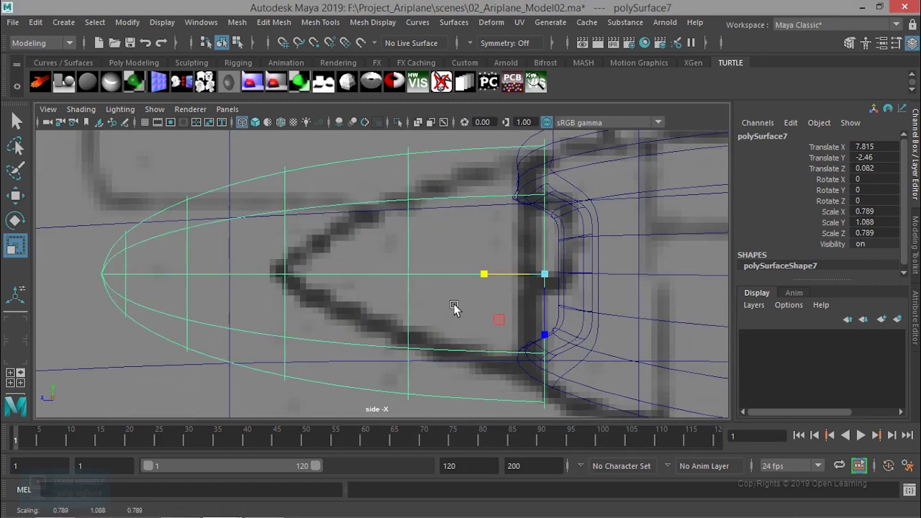
pyautogui.moveTo(544, 275); pyautogui.dragTo(365, 283)
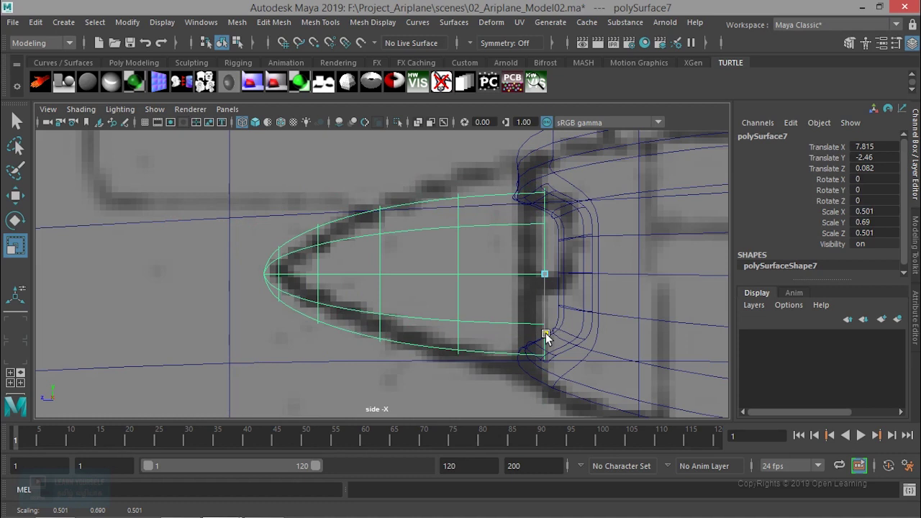
pyautogui.moveTo(543, 287); pyautogui.dragTo(665, 285)
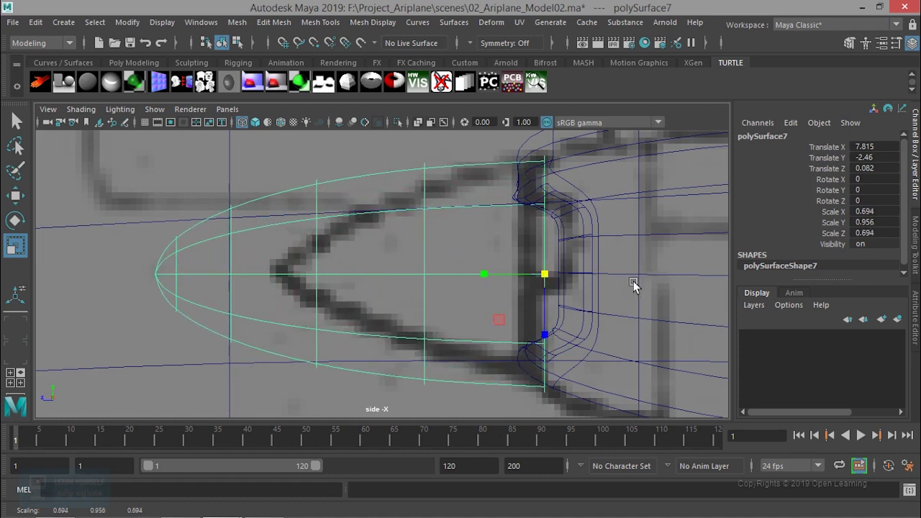
pyautogui.press('q')
pyautogui.moveTo(425, 182); pyautogui.dragTo(424, 93, button='right')
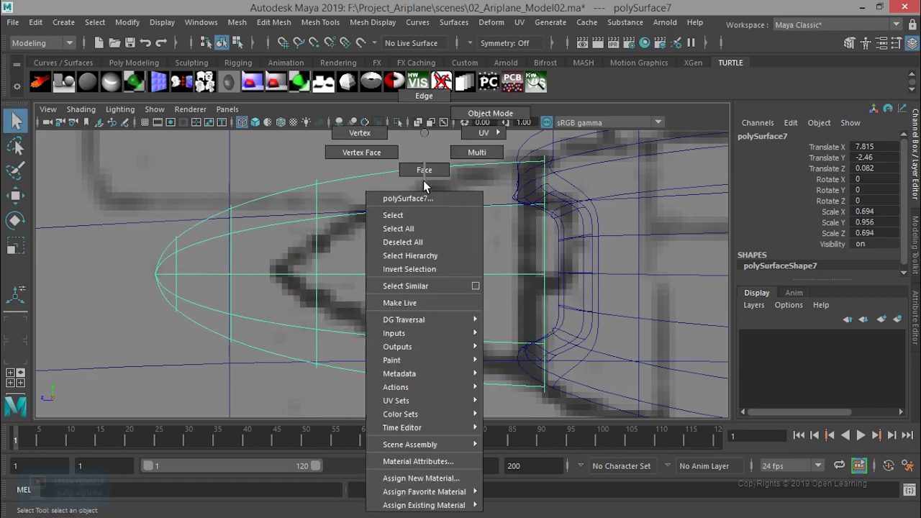
# Step: Narrow one of the nose cone's edge loops and slide it back toward the nacelle
pyautogui.click(410, 188)
pyautogui.doubleClick(424, 203)
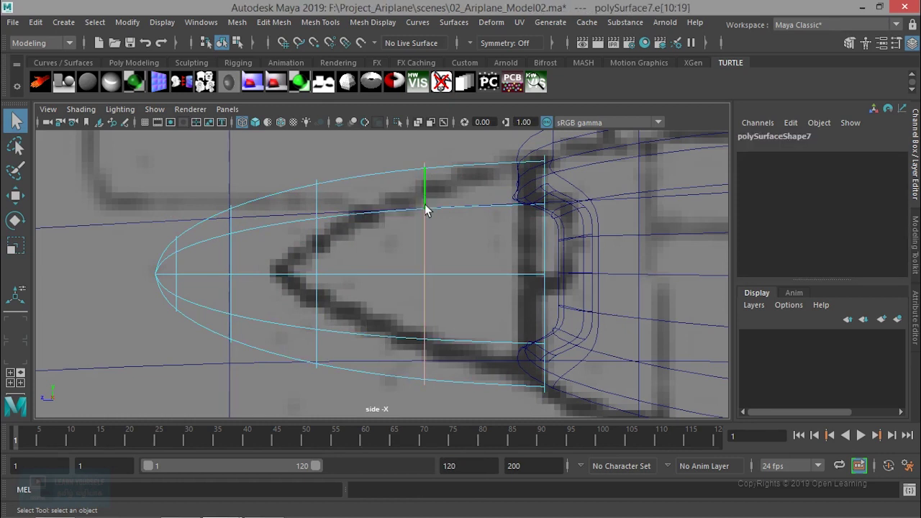
pyautogui.press('r')
pyautogui.moveTo(425, 274)
pyautogui.mouseDown()
pyautogui.moveTo(392, 275)
pyautogui.moveTo(468, 292)
pyautogui.mouseUp()
pyautogui.press('w')
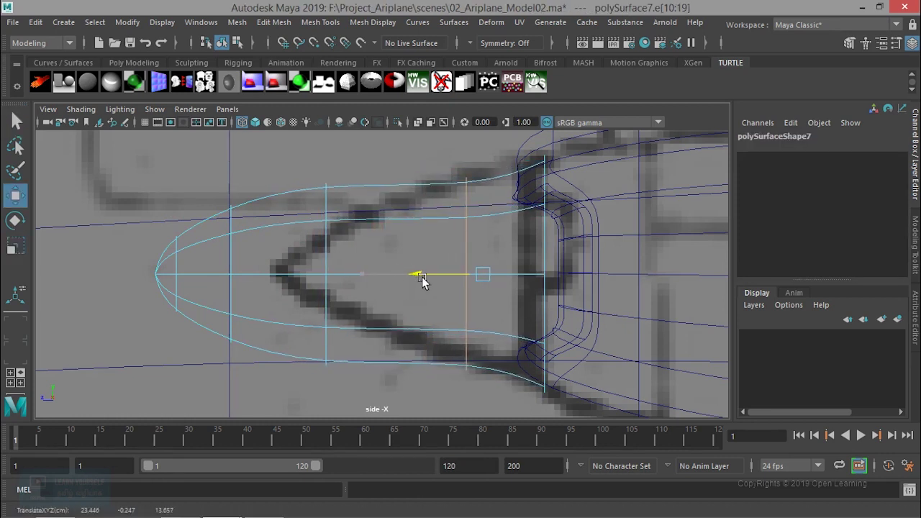
pyautogui.press('r')
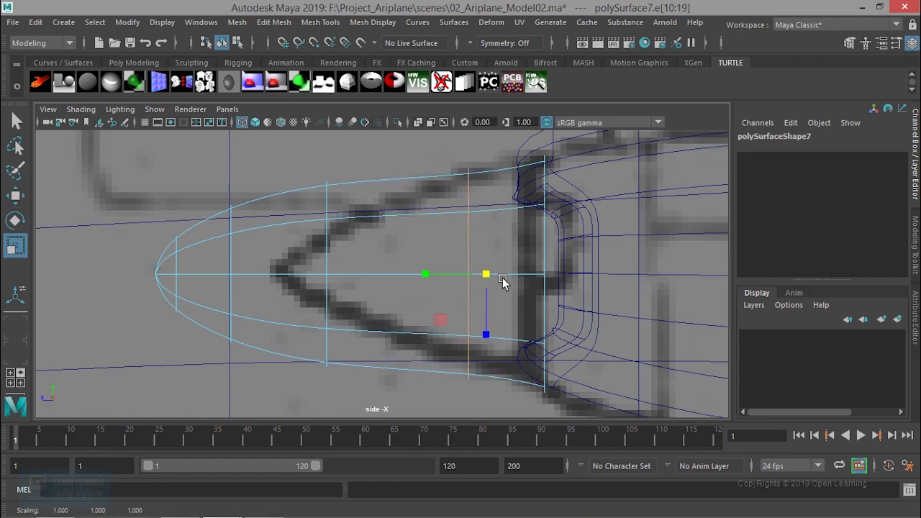
pyautogui.press('1')
pyautogui.press('w')
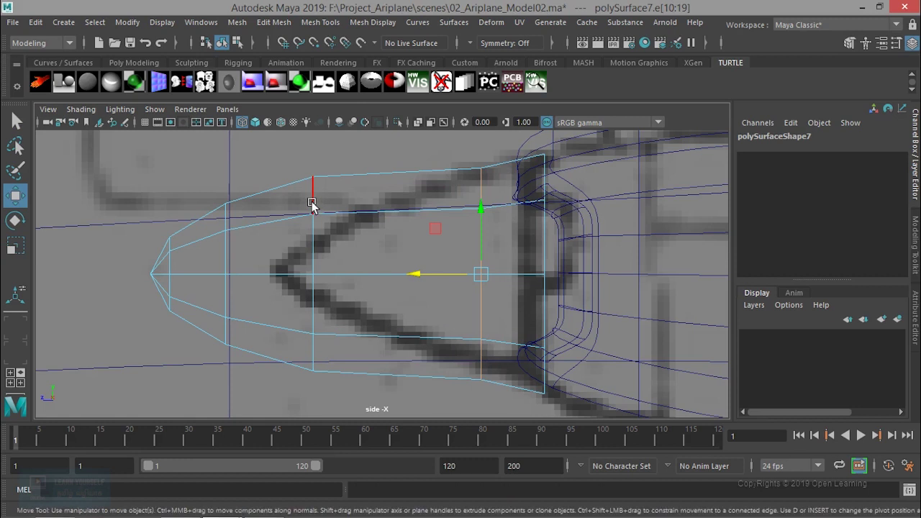
pyautogui.moveTo(251, 275)
pyautogui.mouseDown()
pyautogui.moveTo(380, 276)
pyautogui.moveTo(354, 272)
pyautogui.mouseUp()
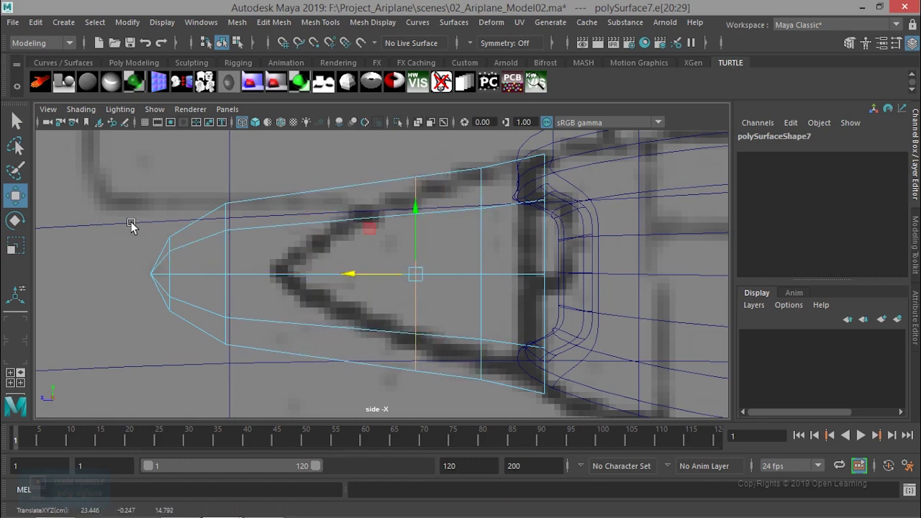
# Step: Pull the cone's tip edge loops back to match the reference cone's point
pyautogui.moveTo(155, 330); pyautogui.dragTo(179, 358)
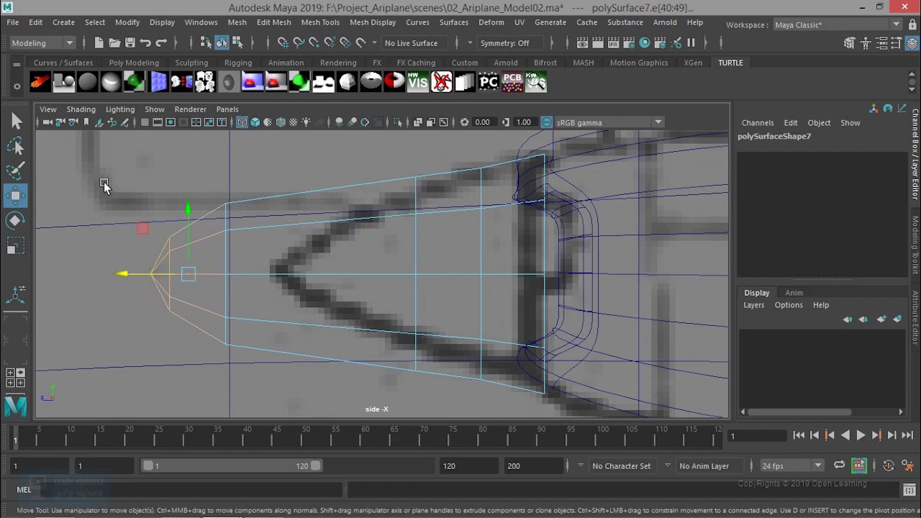
pyautogui.moveTo(258, 408); pyautogui.dragTo(257, 408)
pyautogui.moveTo(206, 284); pyautogui.dragTo(246, 279)
pyautogui.hotkey('ctrl', 'z')
pyautogui.moveTo(343, 171); pyautogui.dragTo(382, 395)
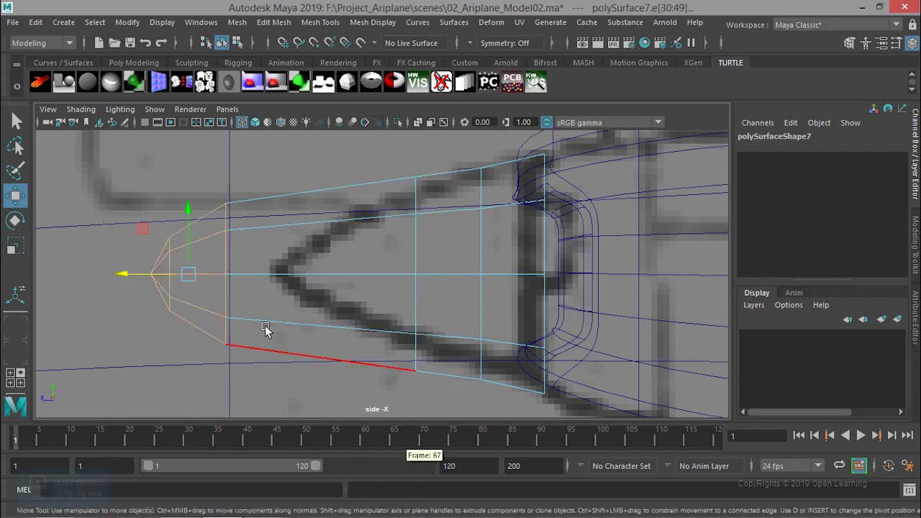
pyautogui.moveTo(126, 281)
pyautogui.mouseDown()
pyautogui.moveTo(247, 298)
pyautogui.moveTo(250, 307)
pyautogui.mouseUp()
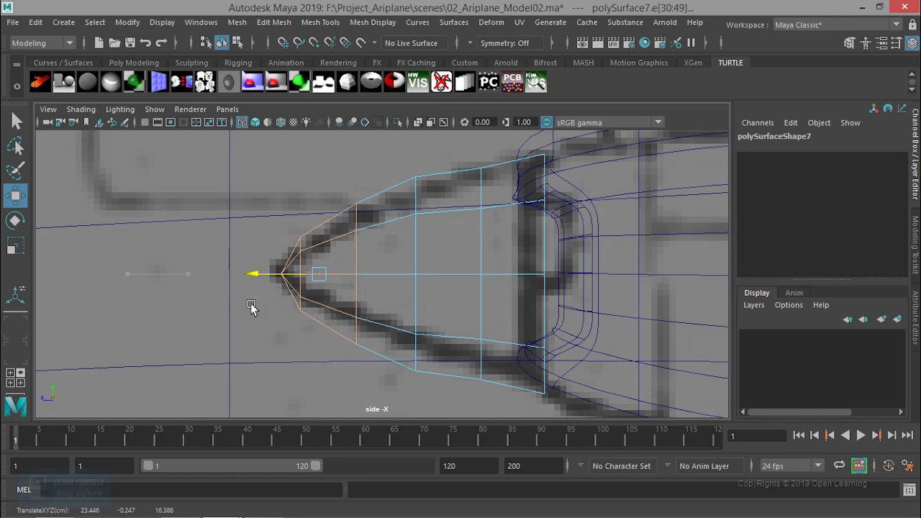
# Step: Set the side reference image's Alpha Gain to 0.760 in the Attribute Editor
pyautogui.scroll(-5, 444, 260)
pyautogui.scroll(-2, 443, 266)
pyautogui.scroll(-1, 443, 268)
pyautogui.scroll(-2, 443, 271)
pyautogui.scroll(1, 442, 268)
pyautogui.scroll(-1, 440, 267)
pyautogui.scroll(-1, 440, 267)
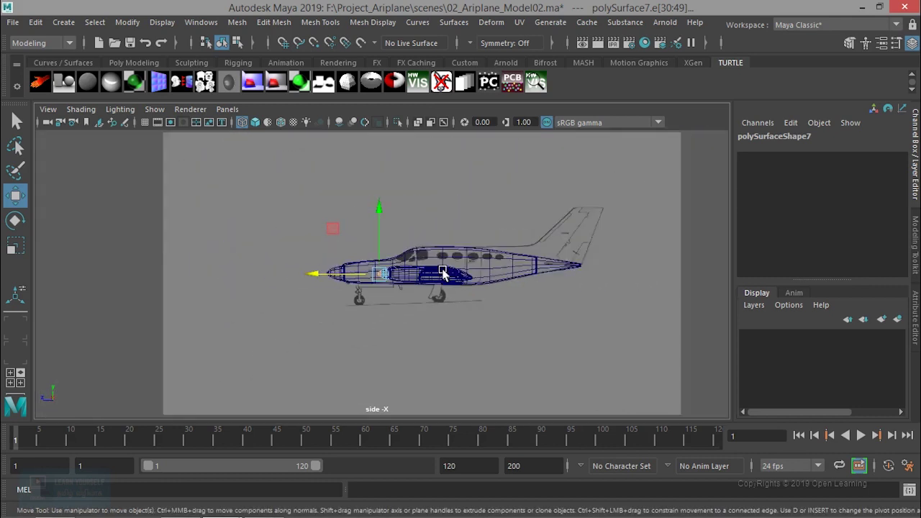
pyautogui.click(230, 306)
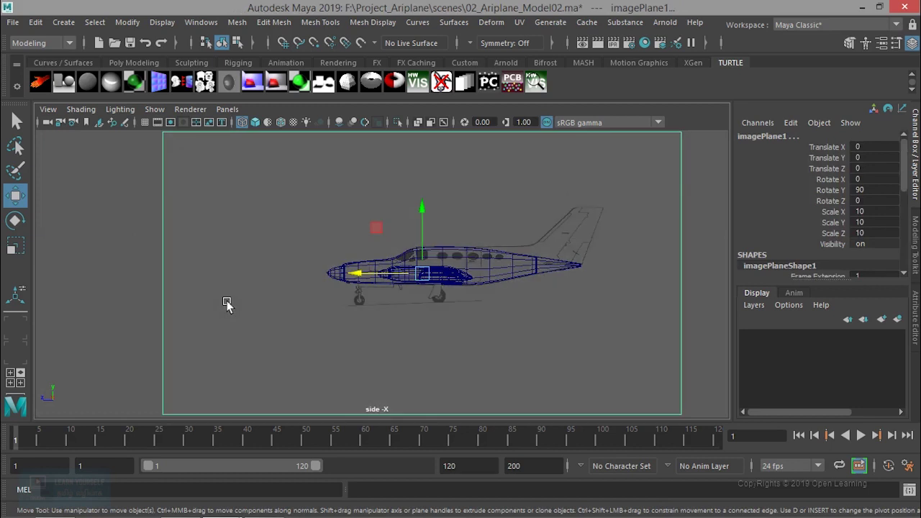
pyautogui.hotkey('ctrl', 'a')
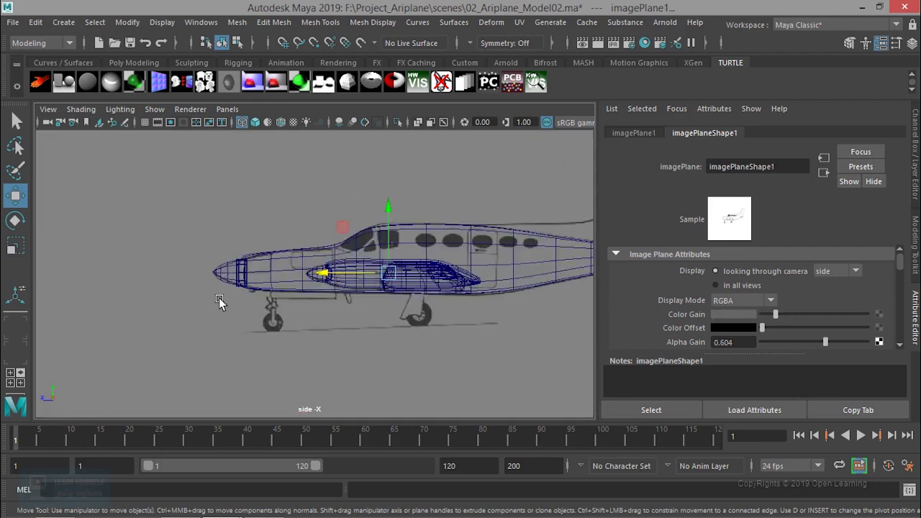
pyautogui.moveTo(826, 343); pyautogui.dragTo(842, 343)
# Step: Center the view on the airplane nose, select the nose cone and switch to perspective view
pyautogui.scroll(2, 344, 336)
pyautogui.scroll(2, 345, 335)
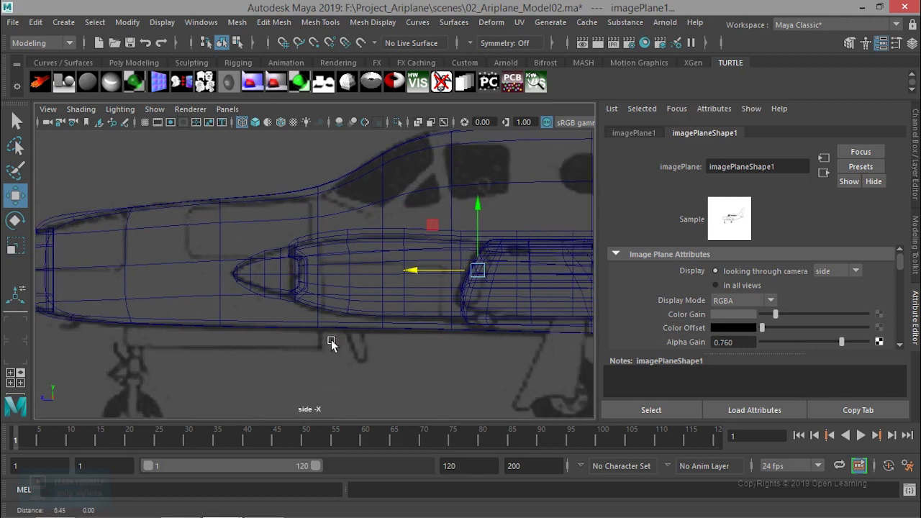
pyautogui.scroll(2, 346, 338)
pyautogui.scroll(2, 259, 284)
pyautogui.keyDown('alt'); pyautogui.moveTo(259, 284); pyautogui.dragTo(384, 313, button='middle'); pyautogui.keyUp('alt')
pyautogui.scroll(3, 350, 312)
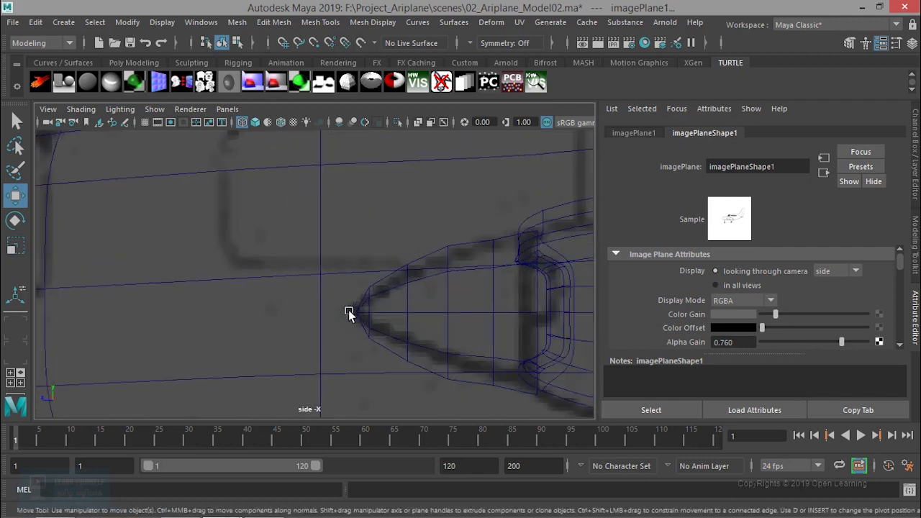
pyautogui.scroll(2, 454, 288)
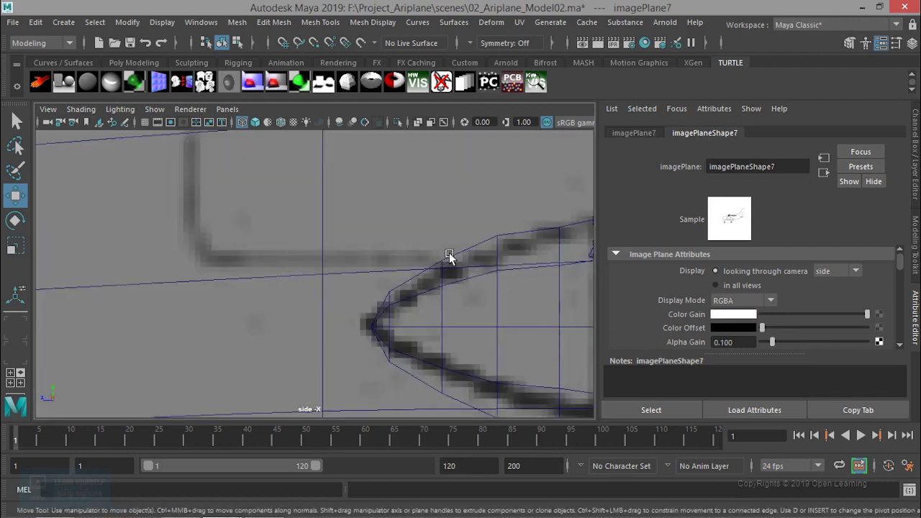
pyautogui.click(449, 257)
pyautogui.scroll(-2, 434, 324)
pyautogui.scroll(-1, 358, 336)
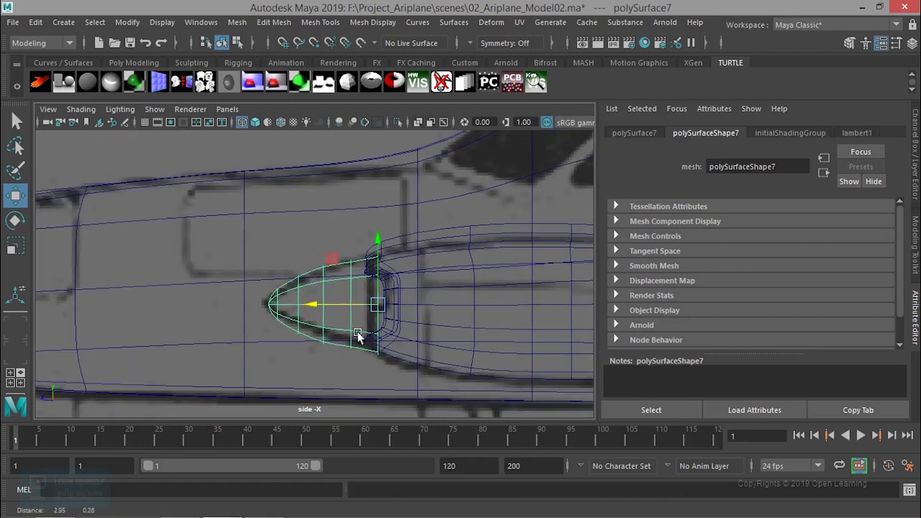
pyautogui.press('space')
pyautogui.press('space')
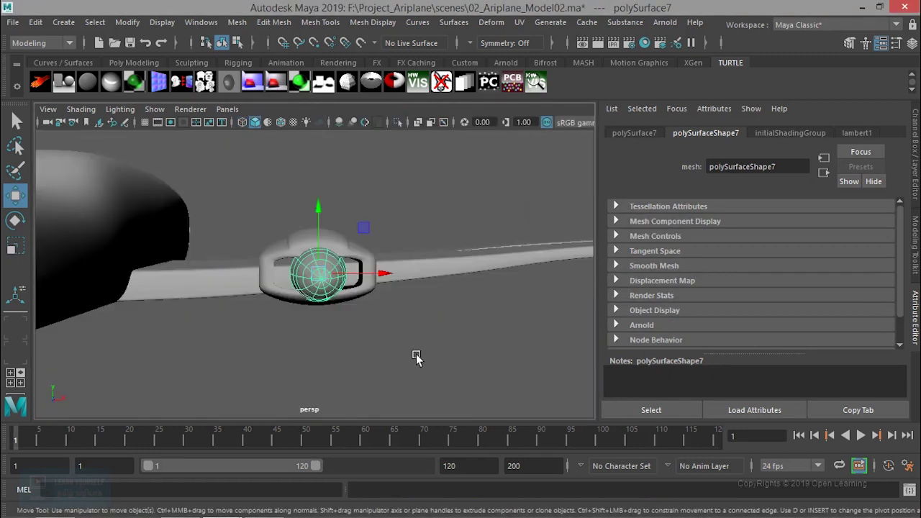
# Step: Select the nose cone's rear rim edge loop where it meets the nacelle
pyautogui.click(416, 358)
pyautogui.keyDown('alt'); pyautogui.moveTo(403, 362); pyautogui.dragTo(290, 381); pyautogui.keyUp('alt')
pyautogui.keyDown('alt'); pyautogui.moveTo(290, 381); pyautogui.dragTo(408, 372, button='right'); pyautogui.keyUp('alt')
pyautogui.moveTo(408, 371)
pyautogui.keyDown('alt'); pyautogui.mouseDown()
pyautogui.moveTo(411, 335)
pyautogui.moveTo(428, 329)
pyautogui.moveTo(366, 255)
pyautogui.moveTo(449, 307)
pyautogui.moveTo(355, 325)
pyautogui.moveTo(273, 360)
pyautogui.moveTo(321, 336)
pyautogui.moveTo(340, 252)
pyautogui.mouseUp(); pyautogui.keyUp('alt')
pyautogui.moveTo(305, 332)
pyautogui.keyDown('alt'); pyautogui.mouseDown()
pyautogui.moveTo(401, 345)
pyautogui.moveTo(541, 343)
pyautogui.mouseUp(); pyautogui.keyUp('alt')
pyautogui.moveTo(541, 343)
pyautogui.keyDown('alt'); pyautogui.mouseDown(button='right')
pyautogui.moveTo(403, 362)
pyautogui.moveTo(338, 350)
pyautogui.moveTo(274, 133)
pyautogui.mouseUp(button='right'); pyautogui.keyUp('alt')
pyautogui.moveTo(273, 134)
pyautogui.mouseDown(button='right')
pyautogui.moveTo(265, 157)
pyautogui.moveTo(273, 169)
pyautogui.mouseUp(button='right')
pyautogui.click(231, 337)
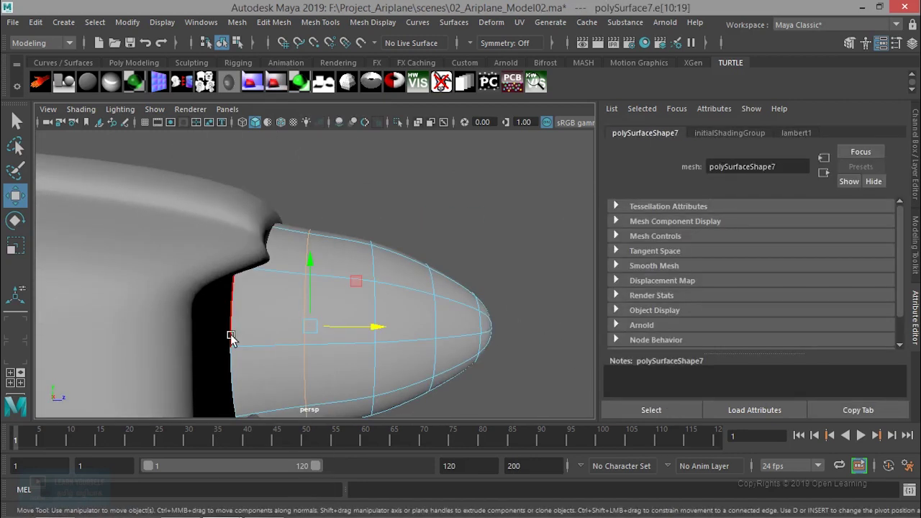
pyautogui.keyDown('alt'); pyautogui.moveTo(230, 337); pyautogui.dragTo(40, 388); pyautogui.keyUp('alt')
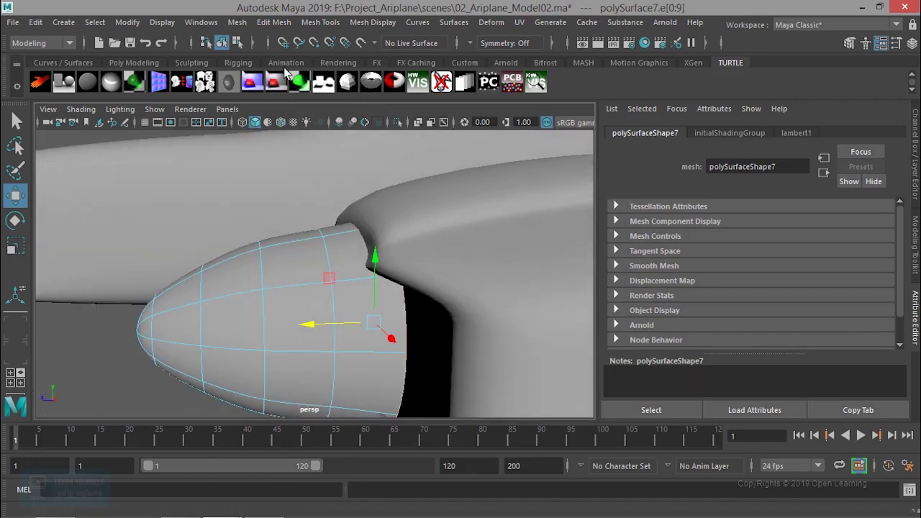
# Step: With the low-poly cage shown, extrude the cone's rear rim edges and scale them outward into a flat band
pyautogui.press('1')
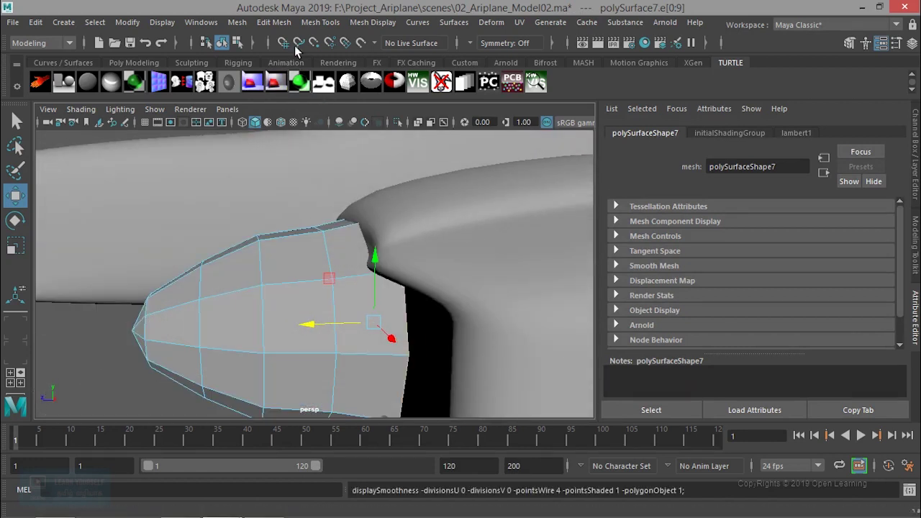
pyautogui.hotkey('ctrl', 'e')
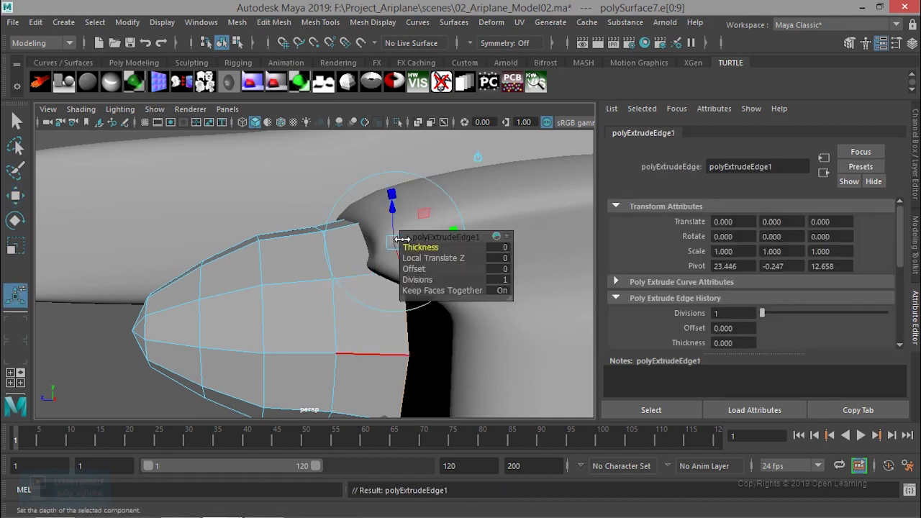
pyautogui.keyDown('alt'); pyautogui.moveTo(426, 346); pyautogui.dragTo(375, 332); pyautogui.keyUp('alt')
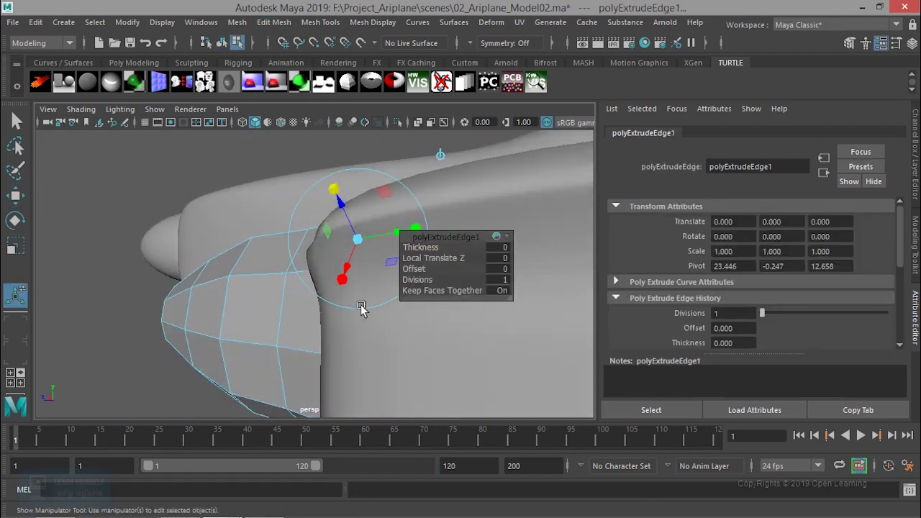
pyautogui.moveTo(361, 243)
pyautogui.keyDown('alt'); pyautogui.mouseDown()
pyautogui.moveTo(366, 291)
pyautogui.moveTo(382, 250)
pyautogui.moveTo(405, 269)
pyautogui.moveTo(384, 335)
pyautogui.moveTo(367, 323)
pyautogui.moveTo(321, 333)
pyautogui.mouseUp(); pyautogui.keyUp('alt')
pyautogui.moveTo(300, 331)
pyautogui.keyDown('alt'); pyautogui.mouseDown()
pyautogui.moveTo(364, 275)
pyautogui.moveTo(324, 362)
pyautogui.moveTo(324, 309)
pyautogui.moveTo(296, 314)
pyautogui.mouseUp(); pyautogui.keyUp('alt')
pyautogui.keyDown('alt'); pyautogui.moveTo(295, 314); pyautogui.dragTo(229, 311, button='right'); pyautogui.keyUp('alt')
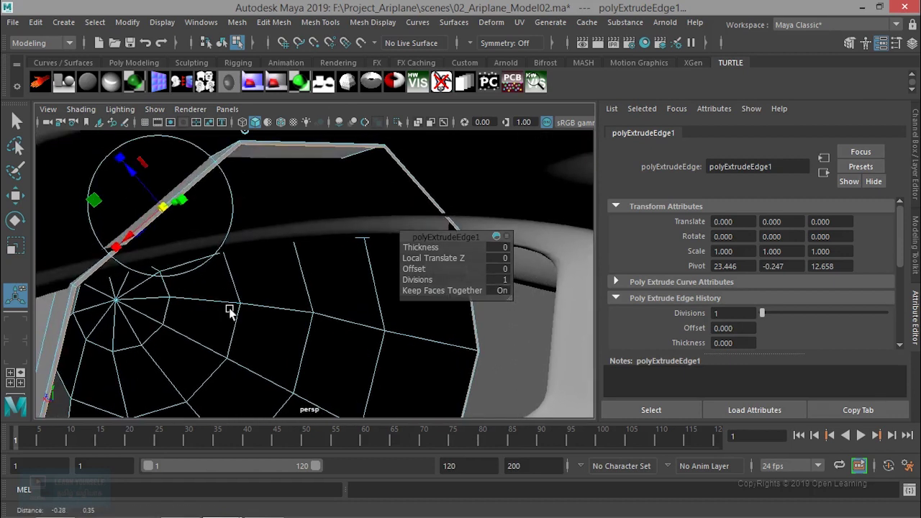
pyautogui.moveTo(163, 213)
pyautogui.mouseDown()
pyautogui.moveTo(149, 207)
pyautogui.moveTo(143, 217)
pyautogui.mouseUp()
pyautogui.click(125, 212)
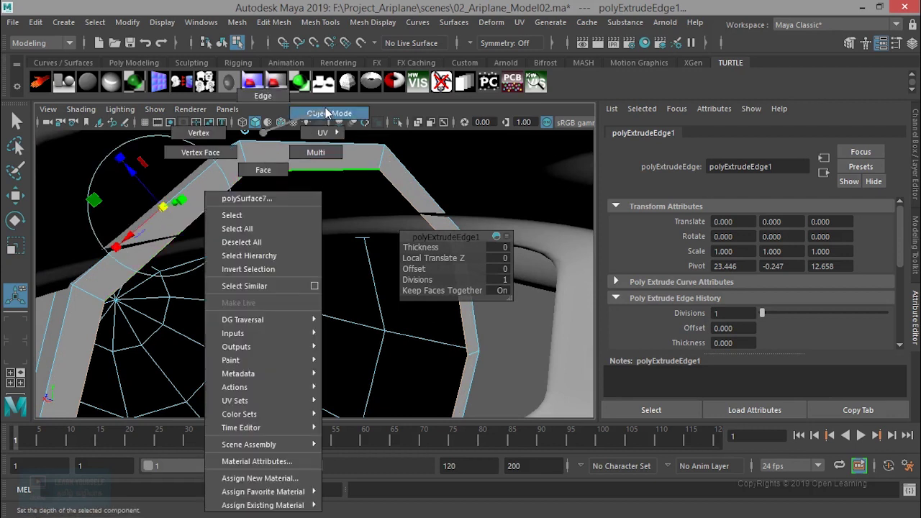
pyautogui.moveTo(260, 167); pyautogui.dragTo(317, 113, button='right')
pyautogui.click(286, 29)
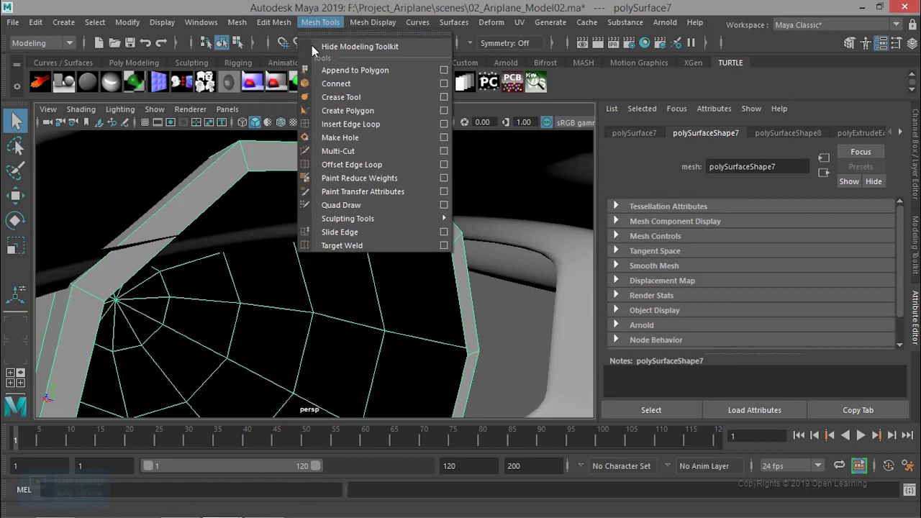
# Step: Insert two edge loops along the nose cone's rear rim band
pyautogui.click(356, 124)
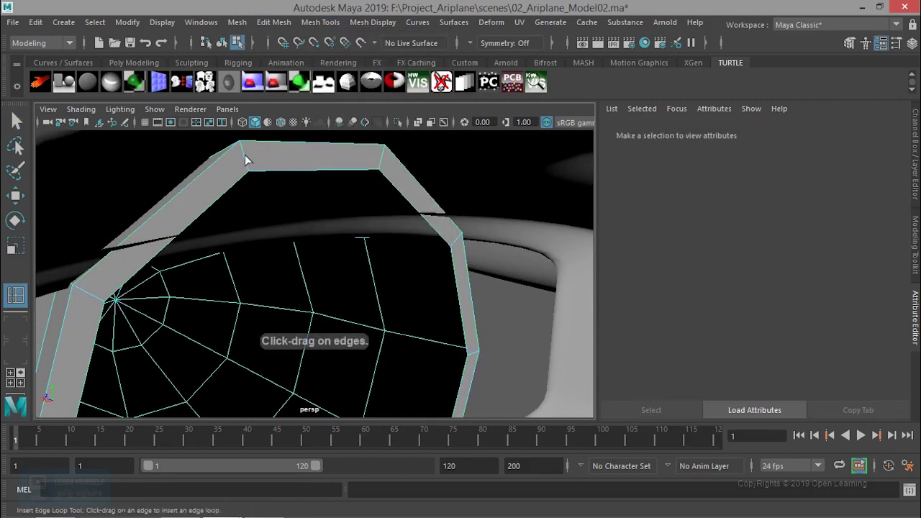
pyautogui.click(241, 151)
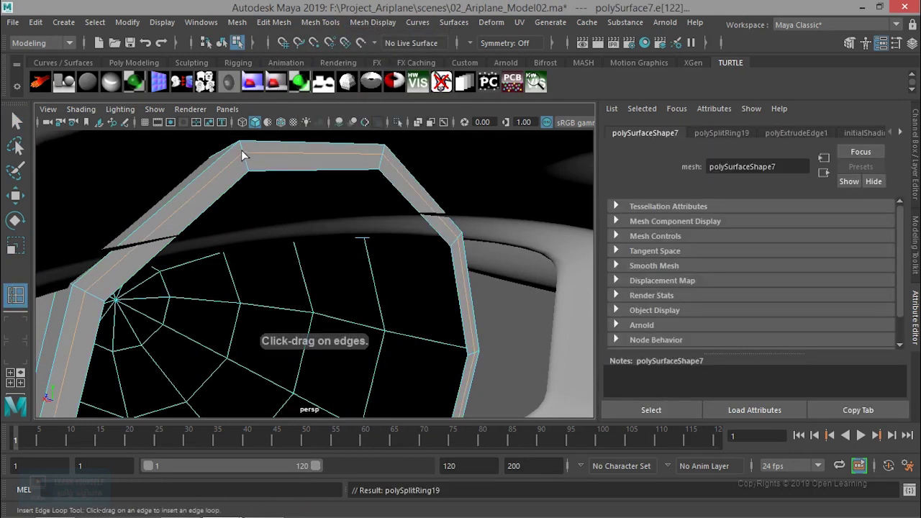
pyautogui.hotkey('ctrl', 'z')
pyautogui.click(241, 149)
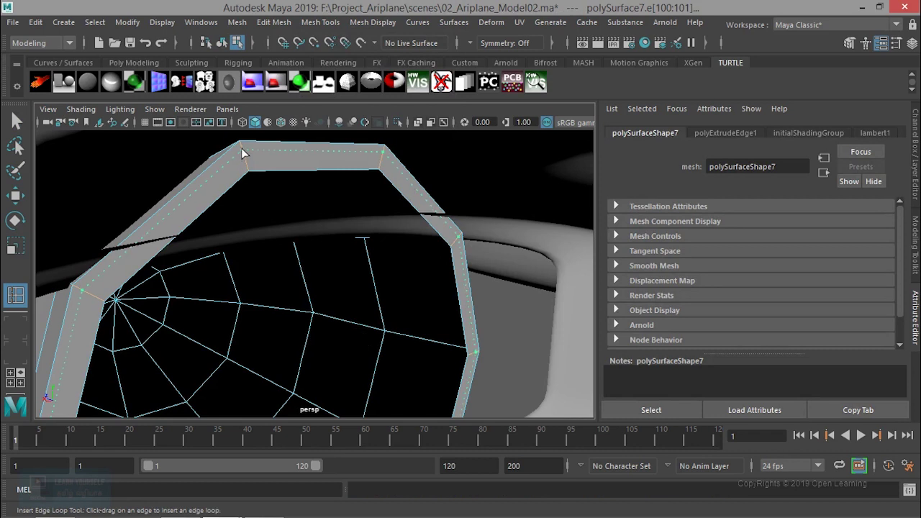
pyautogui.scroll(5, 269, 230)
pyautogui.scroll(-3, 313, 257)
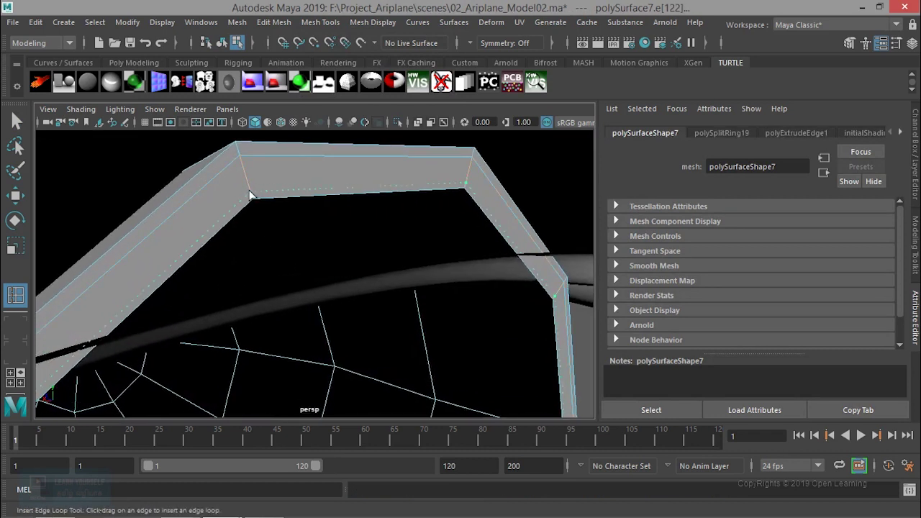
pyautogui.click(251, 194)
# Step: Preview the mesh smoothed, return to object mode and orbit to check the nacelle
pyautogui.press('3')
pyautogui.press('q')
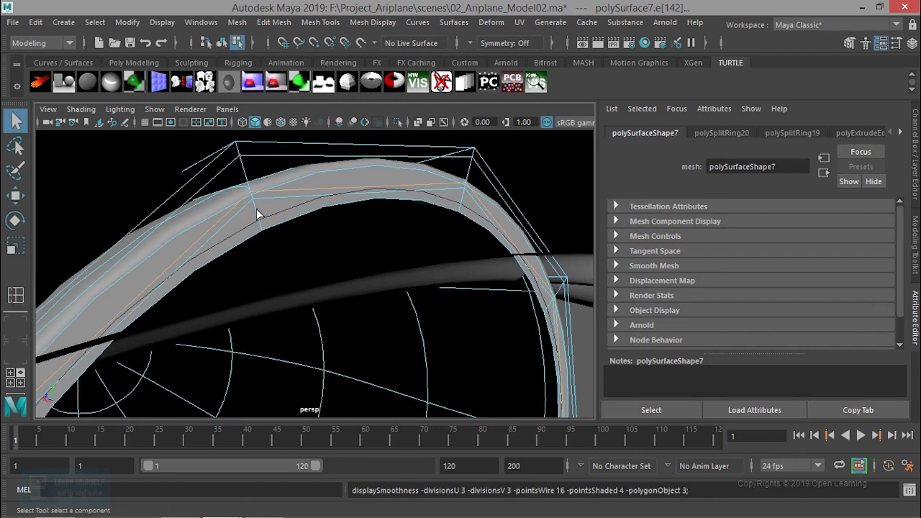
pyautogui.moveTo(303, 189); pyautogui.dragTo(371, 129, button='right')
pyautogui.moveTo(350, 206)
pyautogui.keyDown('alt'); pyautogui.mouseDown()
pyautogui.moveTo(216, 284)
pyautogui.moveTo(370, 283)
pyautogui.moveTo(482, 382)
pyautogui.moveTo(539, 397)
pyautogui.mouseUp(); pyautogui.keyUp('alt')
pyautogui.click(494, 387)
pyautogui.keyDown('alt'); pyautogui.moveTo(539, 396); pyautogui.dragTo(383, 335, button='right'); pyautogui.keyUp('alt')
pyautogui.moveTo(383, 335)
pyautogui.keyDown('alt'); pyautogui.mouseDown()
pyautogui.moveTo(345, 275)
pyautogui.moveTo(241, 306)
pyautogui.moveTo(370, 288)
pyautogui.moveTo(297, 283)
pyautogui.moveTo(275, 309)
pyautogui.moveTo(376, 374)
pyautogui.moveTo(316, 370)
pyautogui.mouseUp(); pyautogui.keyUp('alt')
pyautogui.scroll(-5, 288, 306)
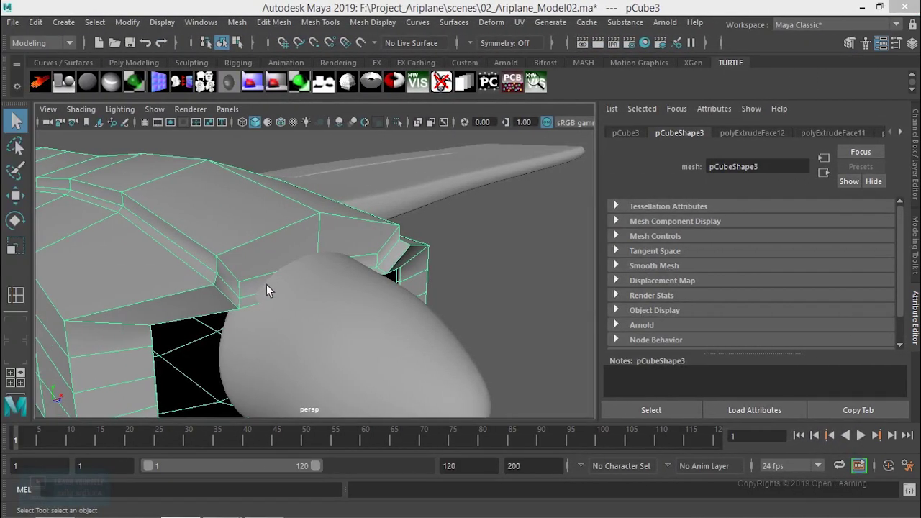
# Step: Select the vertex loop along the base of the nacelle's top hump
pyautogui.keyDown('alt'); pyautogui.moveTo(266, 284); pyautogui.dragTo(304, 233); pyautogui.keyUp('alt')
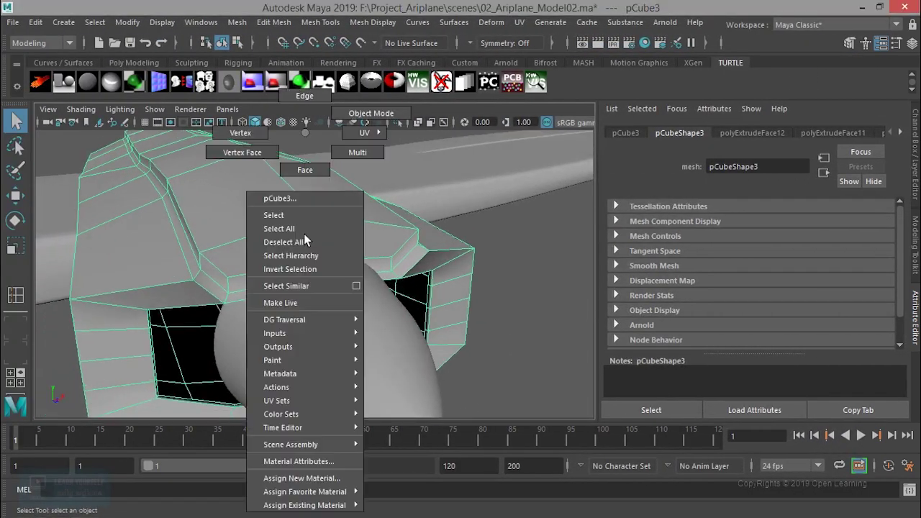
pyautogui.moveTo(304, 233); pyautogui.dragTo(243, 152, button='right')
pyautogui.moveTo(243, 152)
pyautogui.keyDown('alt'); pyautogui.mouseDown()
pyautogui.moveTo(273, 261)
pyautogui.moveTo(255, 263)
pyautogui.mouseUp(); pyautogui.keyUp('alt')
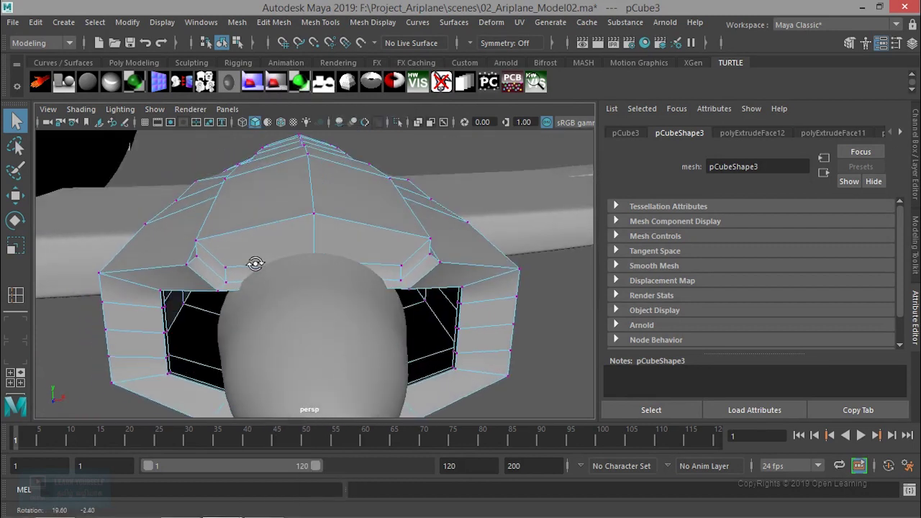
pyautogui.click(230, 274)
pyautogui.moveTo(378, 334); pyautogui.dragTo(415, 344)
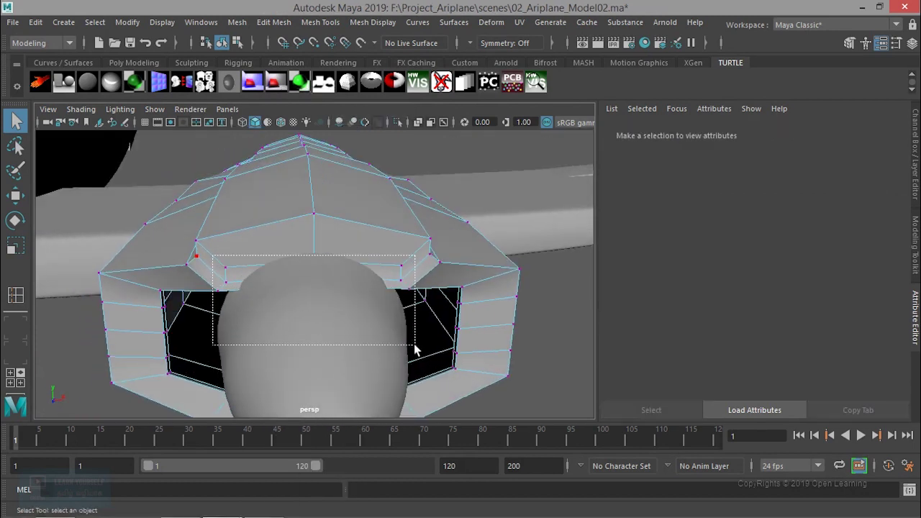
pyautogui.press('4')
pyautogui.moveTo(280, 327)
pyautogui.keyDown('alt'); pyautogui.mouseDown()
pyautogui.moveTo(362, 311)
pyautogui.moveTo(411, 247)
pyautogui.moveTo(388, 291)
pyautogui.mouseUp(); pyautogui.keyUp('alt')
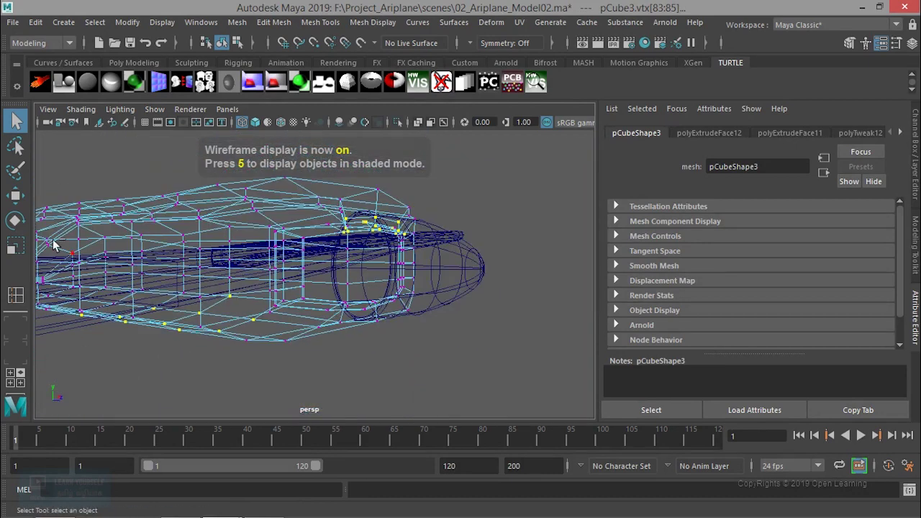
pyautogui.moveTo(37, 196)
pyautogui.keyDown('ctrl'); pyautogui.mouseDown()
pyautogui.moveTo(271, 405)
pyautogui.moveTo(250, 350)
pyautogui.moveTo(274, 329)
pyautogui.mouseUp(); pyautogui.keyUp('ctrl')
pyautogui.scroll(-3, 271, 406)
pyautogui.moveTo(274, 329)
pyautogui.keyDown('alt'); pyautogui.mouseDown(button='right')
pyautogui.moveTo(292, 379)
pyautogui.moveTo(313, 355)
pyautogui.mouseUp(button='right'); pyautogui.keyUp('alt')
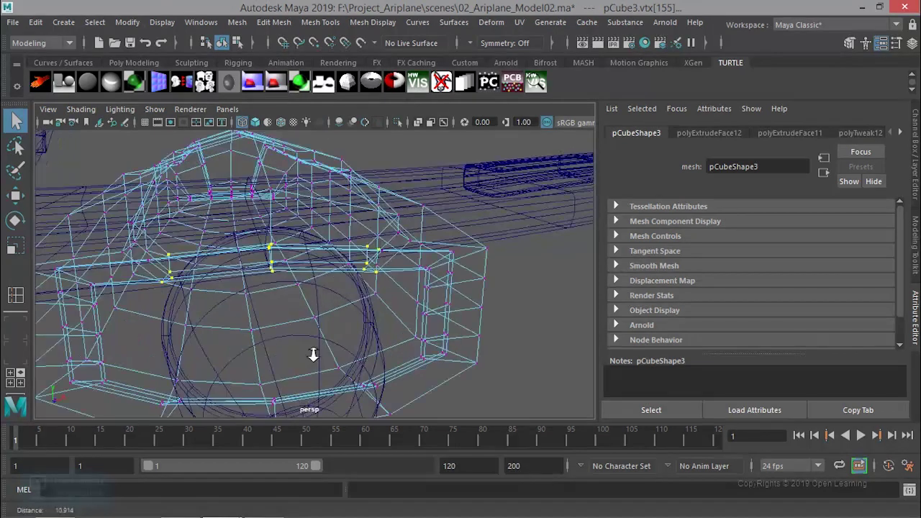
pyautogui.press('5')
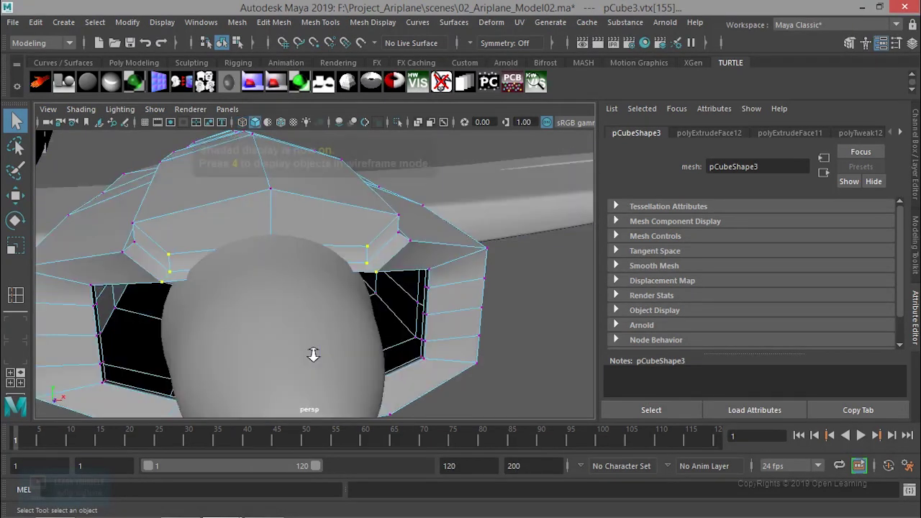
pyautogui.keyDown('alt'); pyautogui.moveTo(313, 355); pyautogui.dragTo(303, 316); pyautogui.keyUp('alt')
# Step: Move the hump's vertex loop up above the nose cone and check it in smooth preview
pyautogui.press('w')
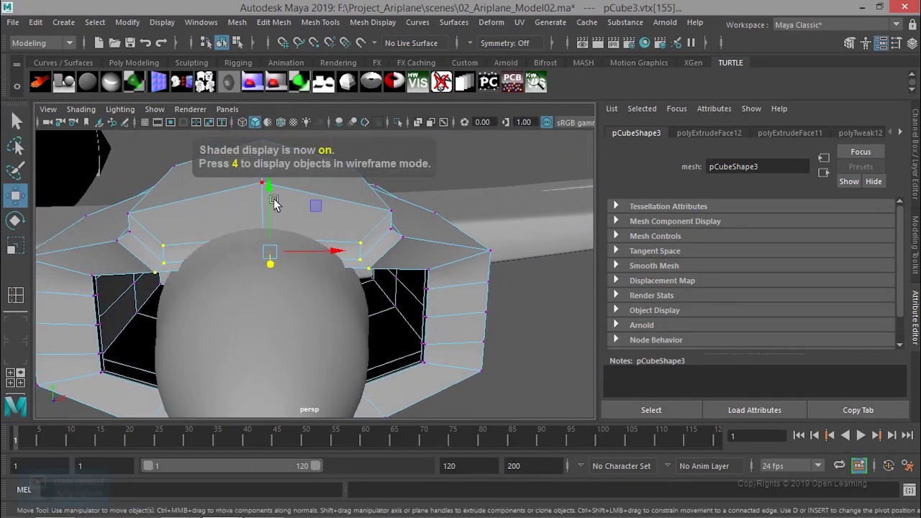
pyautogui.moveTo(270, 194); pyautogui.dragTo(270, 170)
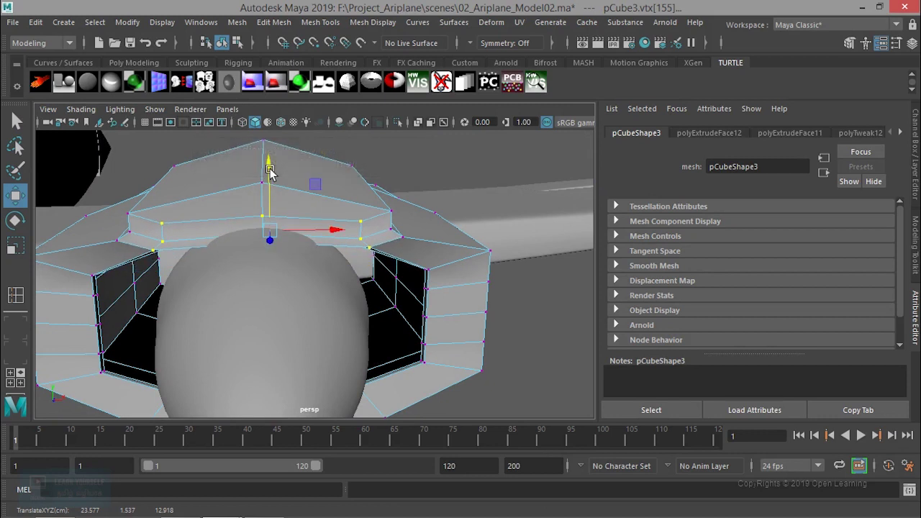
pyautogui.press('3')
pyautogui.moveTo(270, 170)
pyautogui.keyDown('alt'); pyautogui.mouseDown()
pyautogui.moveTo(302, 238)
pyautogui.moveTo(367, 269)
pyautogui.mouseUp(); pyautogui.keyUp('alt')
pyautogui.moveTo(329, 166)
pyautogui.mouseDown()
pyautogui.moveTo(332, 140)
pyautogui.moveTo(323, 267)
pyautogui.moveTo(254, 286)
pyautogui.mouseUp()
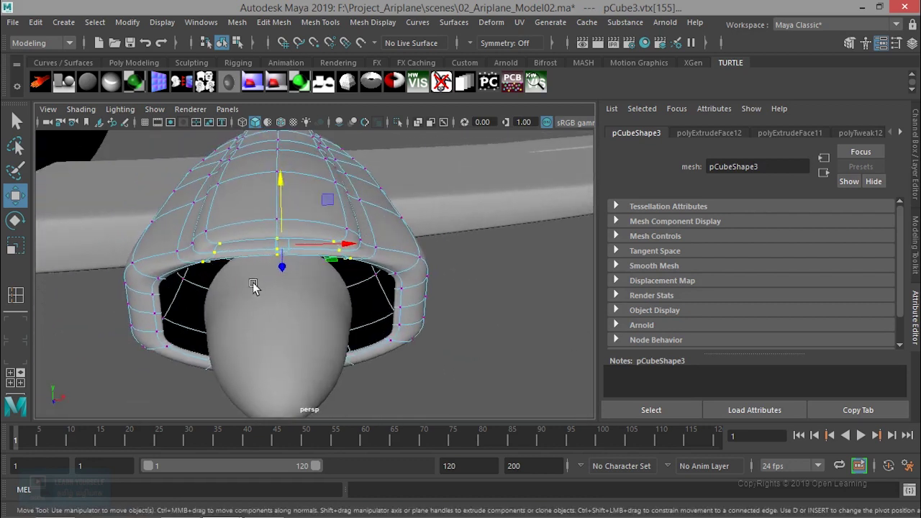
pyautogui.keyDown('alt'); pyautogui.moveTo(355, 235); pyautogui.dragTo(375, 247); pyautogui.keyUp('alt')
pyautogui.moveTo(287, 134); pyautogui.dragTo(371, 122, button='right')
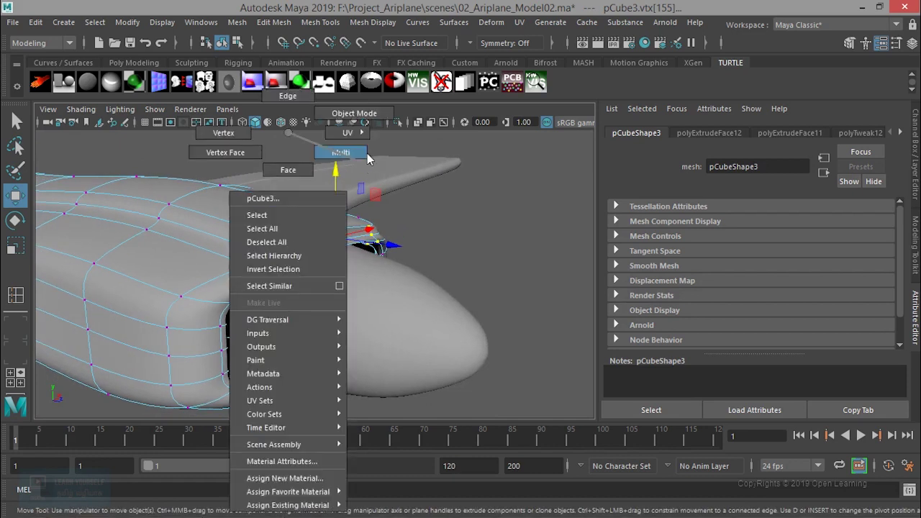
pyautogui.click(477, 261)
pyautogui.moveTo(431, 285)
pyautogui.keyDown('alt'); pyautogui.mouseDown()
pyautogui.moveTo(346, 300)
pyautogui.moveTo(457, 280)
pyautogui.moveTo(355, 246)
pyautogui.mouseUp(); pyautogui.keyUp('alt')
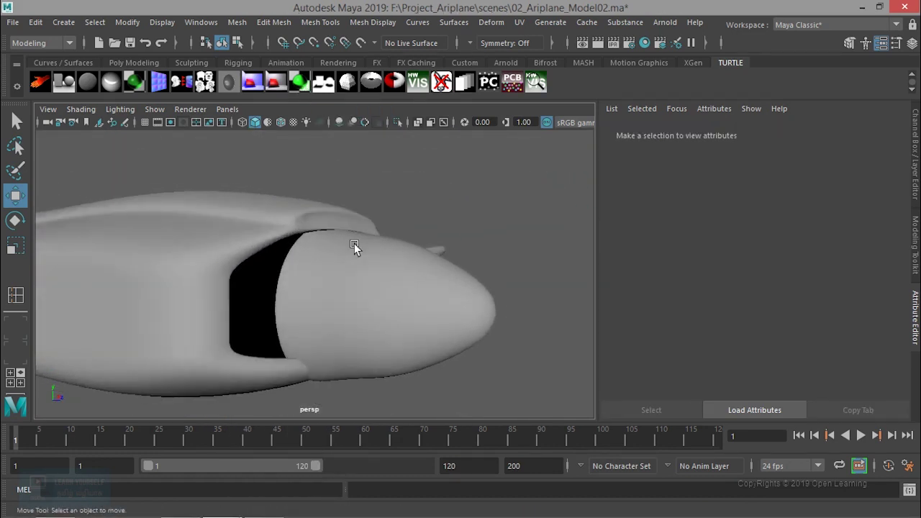
# Step: Create a polygon cube (pCube4) from Polygon Primitives and frame it in the view
pyautogui.click(340, 336)
pyautogui.moveTo(339, 335)
pyautogui.keyDown('alt'); pyautogui.mouseDown()
pyautogui.moveTo(298, 392)
pyautogui.moveTo(208, 389)
pyautogui.moveTo(294, 288)
pyautogui.moveTo(214, 358)
pyautogui.moveTo(343, 262)
pyautogui.moveTo(308, 298)
pyautogui.moveTo(487, 294)
pyautogui.moveTo(442, 273)
pyautogui.mouseUp(); pyautogui.keyUp('alt')
pyautogui.keyDown('alt'); pyautogui.moveTo(280, 292); pyautogui.dragTo(280, 314, button='right'); pyautogui.keyUp('alt')
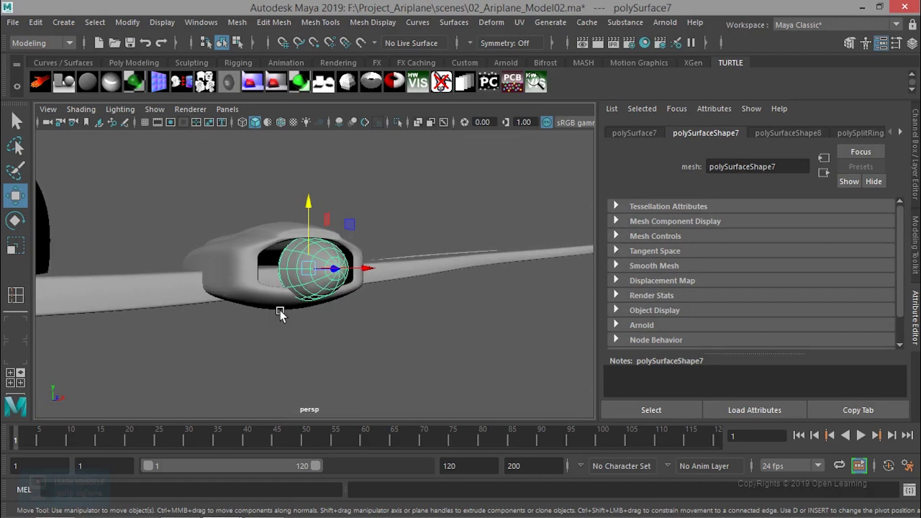
pyautogui.keyDown('alt'); pyautogui.moveTo(359, 328); pyautogui.dragTo(201, 200); pyautogui.keyUp('alt')
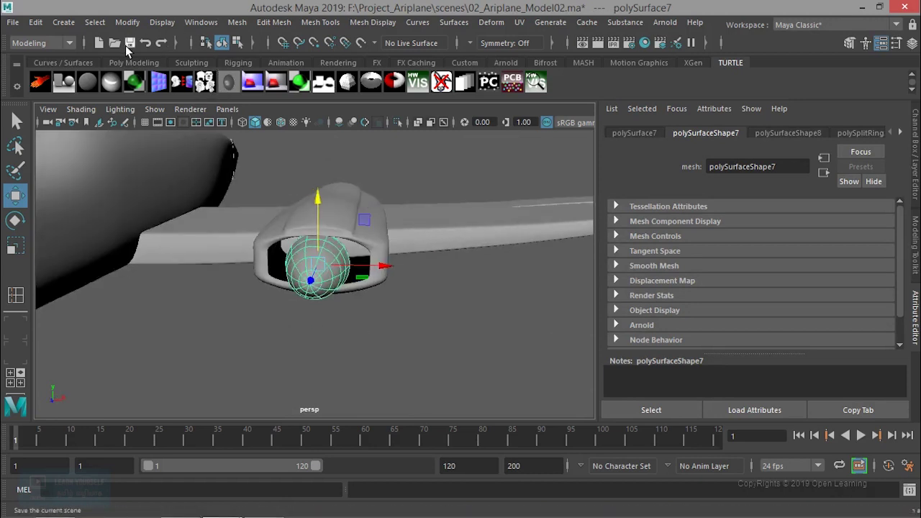
pyautogui.click(63, 22)
pyautogui.moveTo(104, 70)
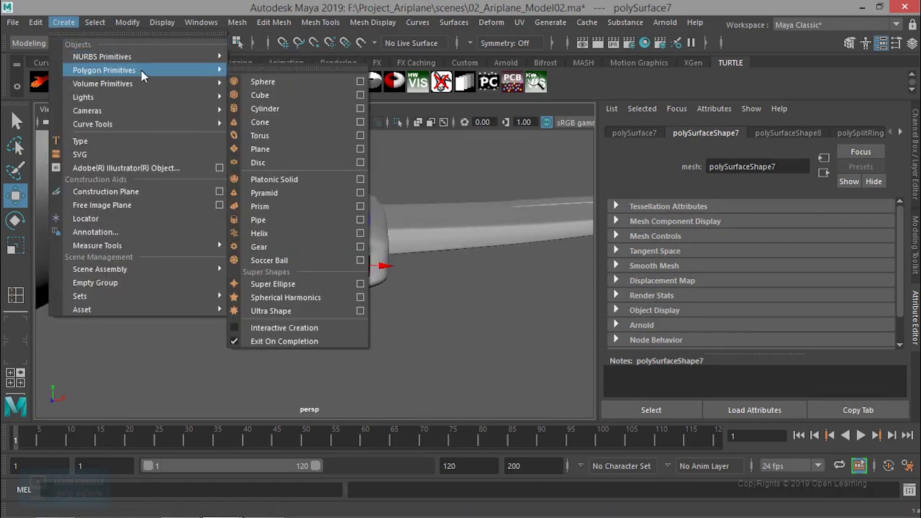
pyautogui.click(276, 98)
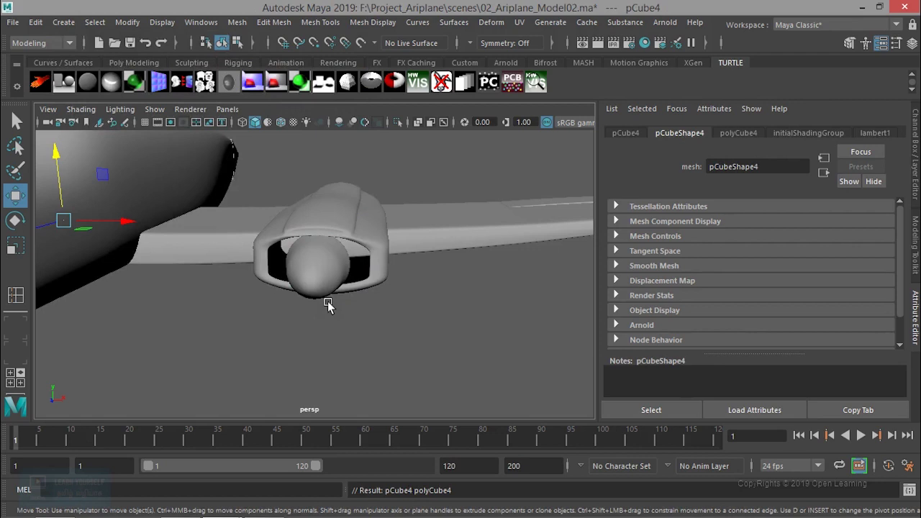
pyautogui.press('f')
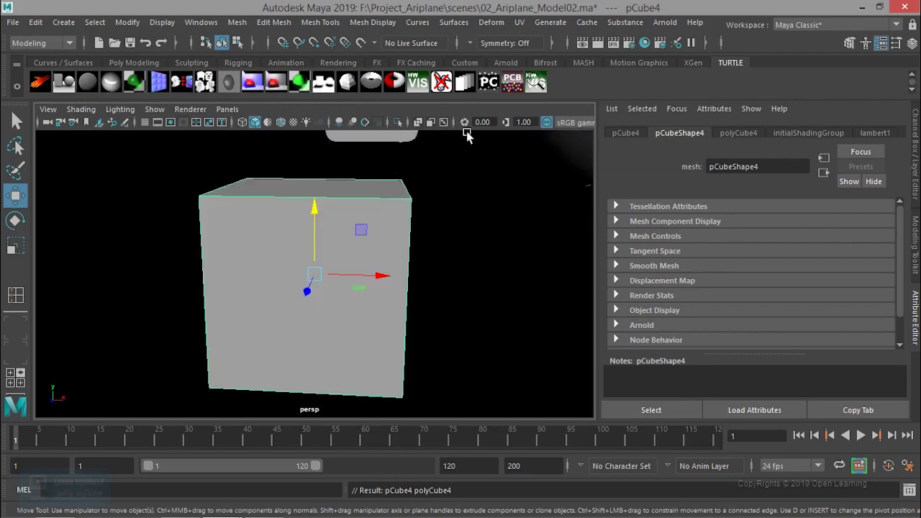
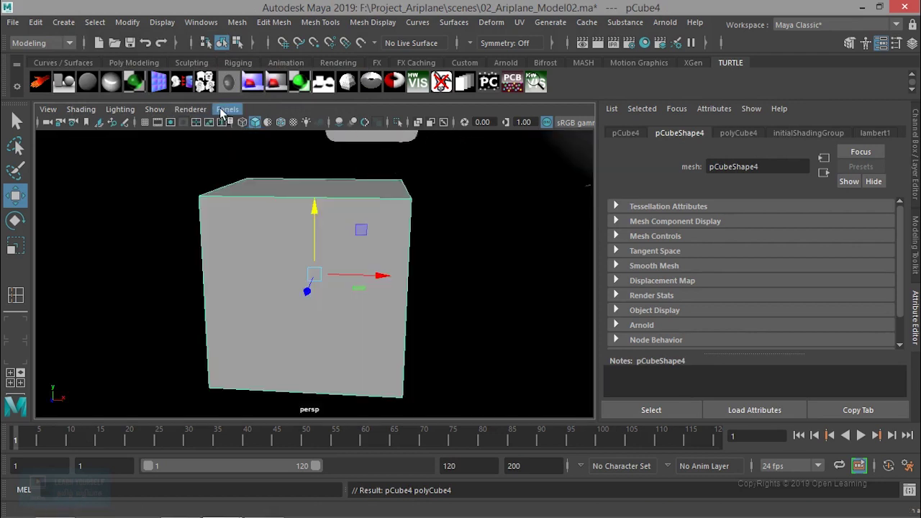
# Step: Isolate the selected cube in the viewport with Show > Isolate Select > View Selected
pyautogui.click(154, 112)
pyautogui.moveTo(209, 19)
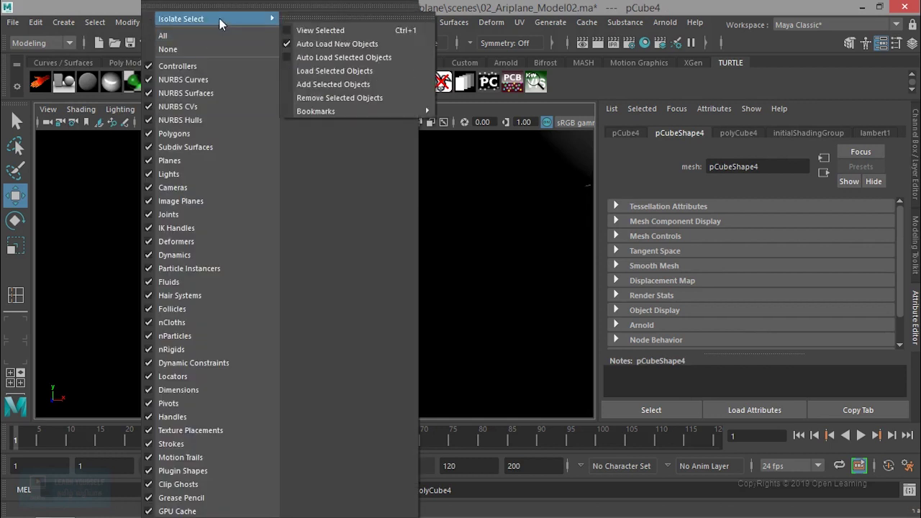
pyautogui.click(290, 29)
pyautogui.scroll(-5, 353, 328)
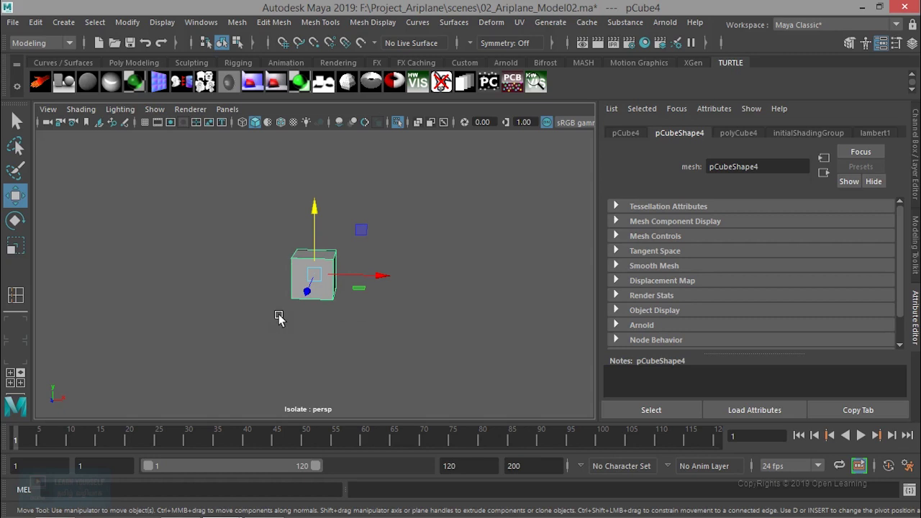
pyautogui.scroll(5, 403, 354)
# Step: Scale the cube into a long, narrow bar with Scale X 7.666 and Scale Z 0.37
pyautogui.press('r')
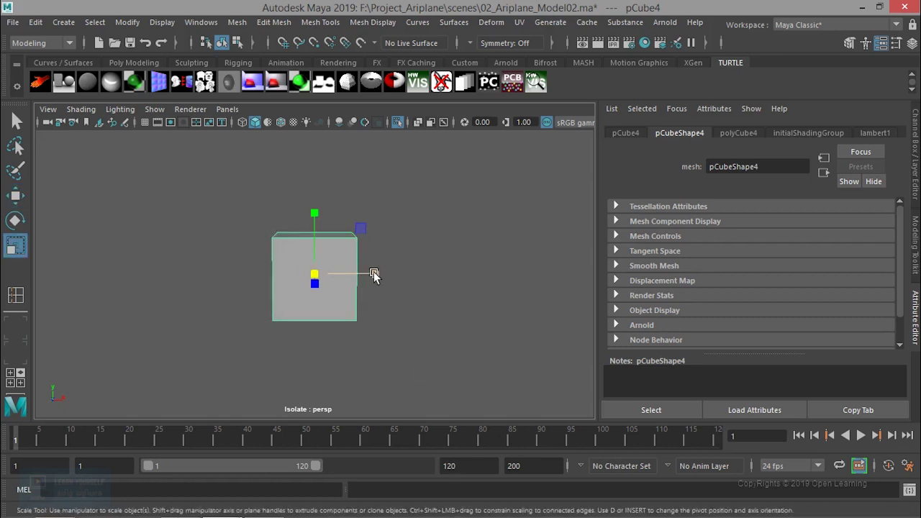
pyautogui.moveTo(374, 273); pyautogui.dragTo(572, 275)
pyautogui.moveTo(381, 279)
pyautogui.mouseDown()
pyautogui.moveTo(409, 280)
pyautogui.moveTo(383, 280)
pyautogui.moveTo(349, 313)
pyautogui.moveTo(280, 345)
pyautogui.moveTo(247, 291)
pyautogui.moveTo(291, 289)
pyautogui.mouseUp()
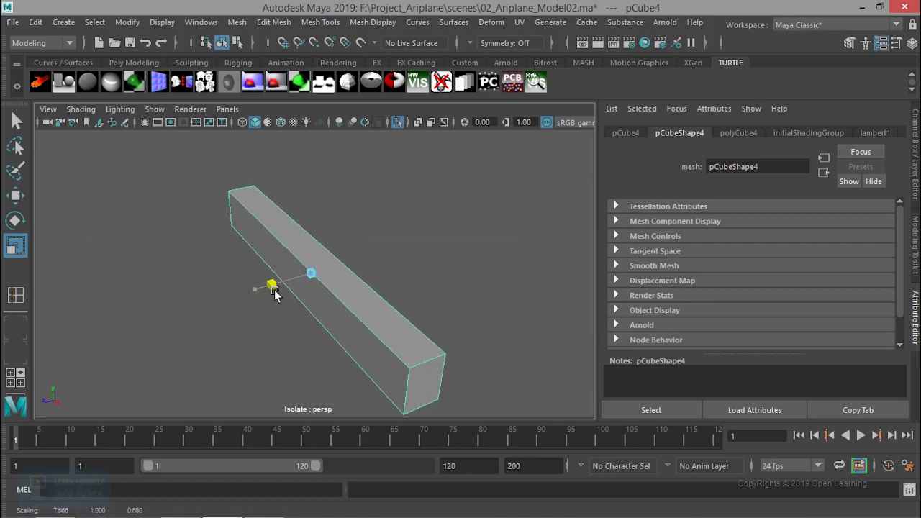
pyautogui.keyDown('alt'); pyautogui.moveTo(274, 331); pyautogui.dragTo(332, 325); pyautogui.keyUp('alt')
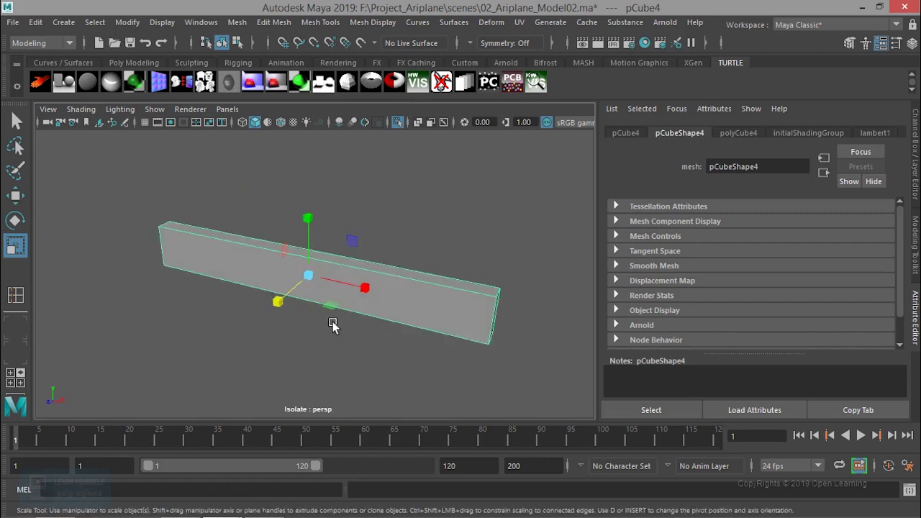
# Step: Show the Channel Box and expand polyCube4 to reach its width subdivisions value
pyautogui.hotkey('ctrl', 'a')
pyautogui.scroll(-2, 748, 238)
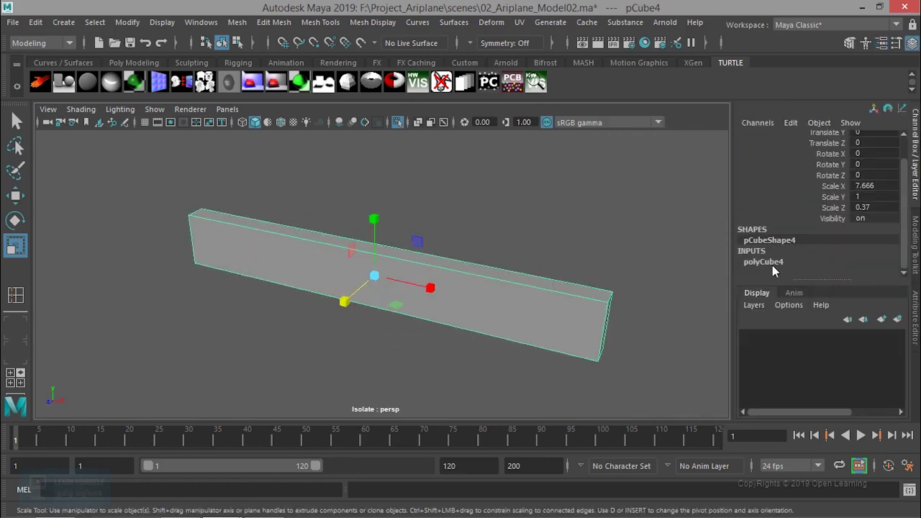
pyautogui.click(771, 262)
pyautogui.scroll(-2, 842, 275)
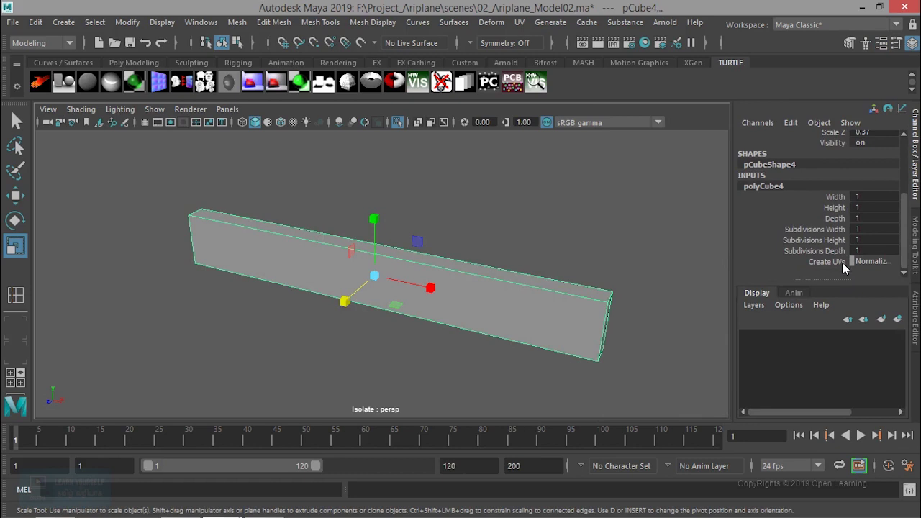
pyautogui.click(828, 230)
# Step: Set polyCube4 Subdivisions Width to 6 and Height to 3, viewing the bar in wireframe
pyautogui.keyDown('alt'); pyautogui.moveTo(426, 340); pyautogui.dragTo(460, 328); pyautogui.keyUp('alt')
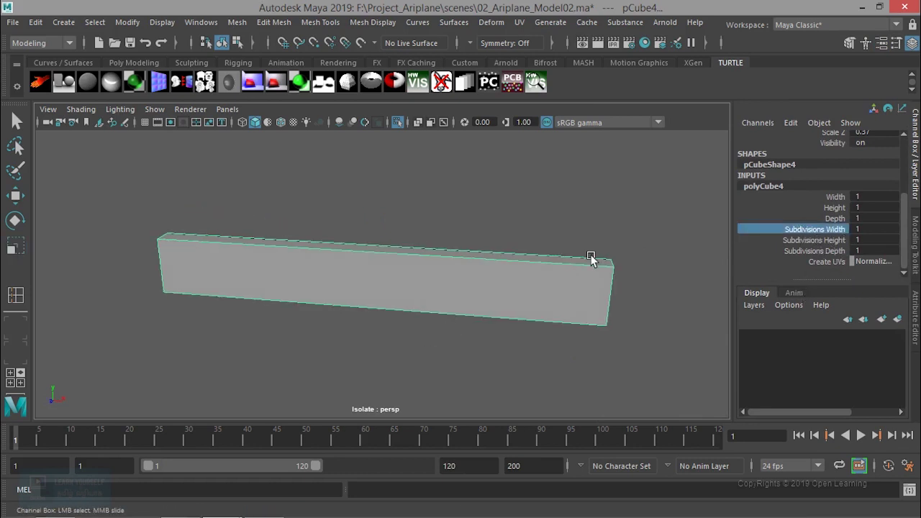
pyautogui.moveTo(593, 240)
pyautogui.keyDown('alt'); pyautogui.mouseDown()
pyautogui.moveTo(595, 259)
pyautogui.moveTo(611, 222)
pyautogui.moveTo(583, 285)
pyautogui.moveTo(594, 281)
pyautogui.mouseUp(); pyautogui.keyUp('alt')
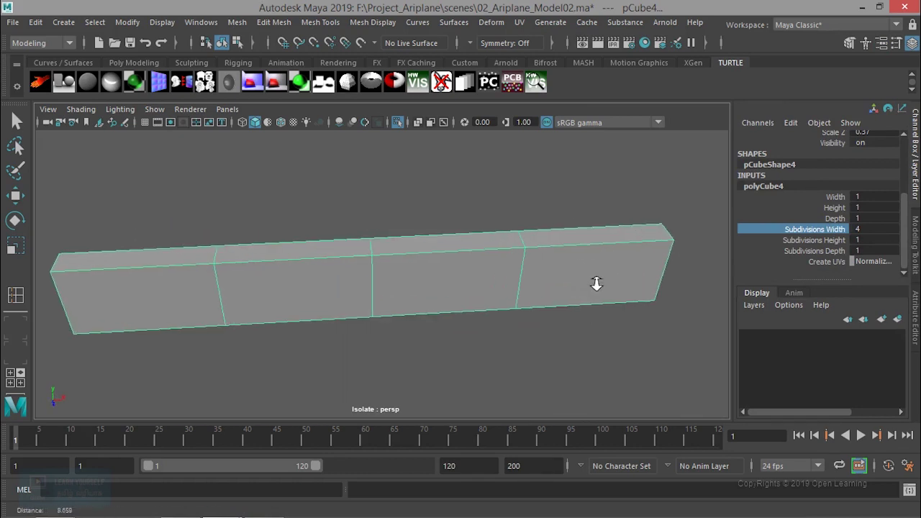
pyautogui.moveTo(458, 195); pyautogui.dragTo(482, 197, button='middle')
pyautogui.moveTo(482, 197)
pyautogui.keyDown('alt'); pyautogui.mouseDown()
pyautogui.moveTo(490, 267)
pyautogui.moveTo(485, 254)
pyautogui.mouseUp(); pyautogui.keyUp('alt')
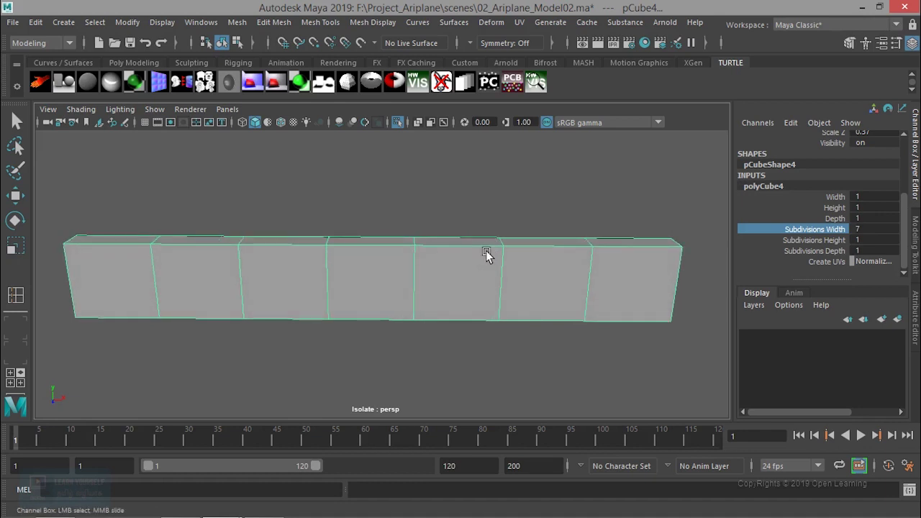
pyautogui.keyDown('alt'); pyautogui.moveTo(483, 249); pyautogui.dragTo(485, 313); pyautogui.keyUp('alt')
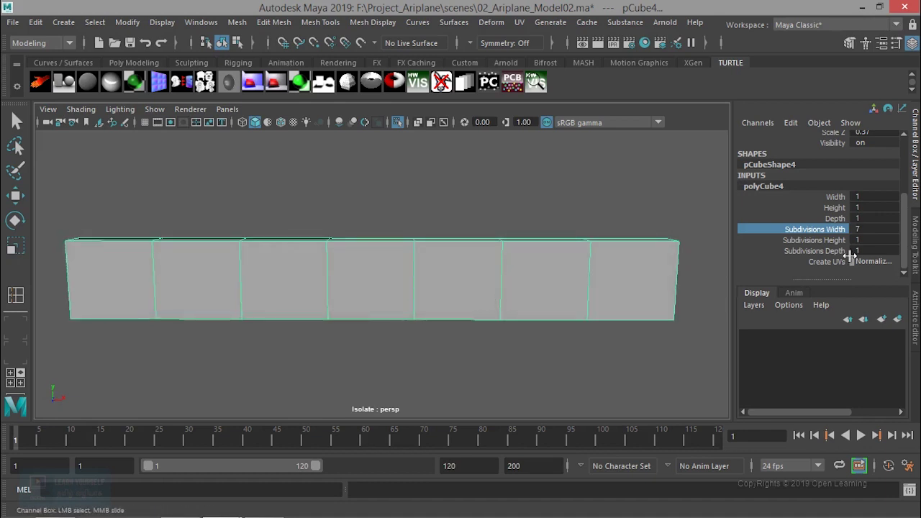
pyautogui.moveTo(448, 265)
pyautogui.keyDown('alt'); pyautogui.mouseDown()
pyautogui.moveTo(451, 255)
pyautogui.moveTo(411, 331)
pyautogui.mouseUp(); pyautogui.keyUp('alt')
pyautogui.click(814, 241)
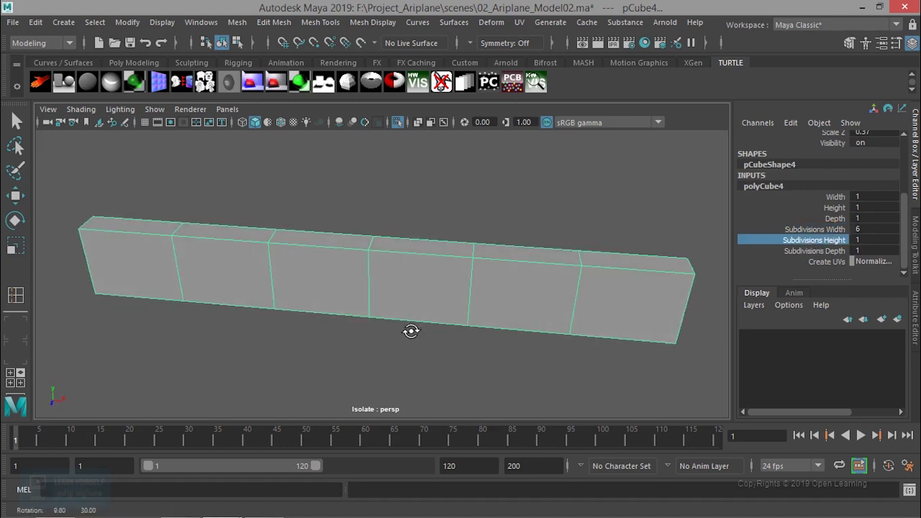
pyautogui.moveTo(526, 189)
pyautogui.keyDown('alt'); pyautogui.mouseDown()
pyautogui.moveTo(485, 226)
pyautogui.moveTo(403, 207)
pyautogui.mouseUp(); pyautogui.keyUp('alt')
pyautogui.press('4')
pyautogui.keyDown('alt'); pyautogui.moveTo(397, 267); pyautogui.dragTo(531, 303); pyautogui.keyUp('alt')
pyautogui.moveTo(495, 343); pyautogui.dragTo(499, 343, button='middle')
pyautogui.moveTo(425, 351)
pyautogui.keyDown('alt'); pyautogui.mouseDown()
pyautogui.moveTo(448, 350)
pyautogui.moveTo(441, 352)
pyautogui.mouseUp(); pyautogui.keyUp('alt')
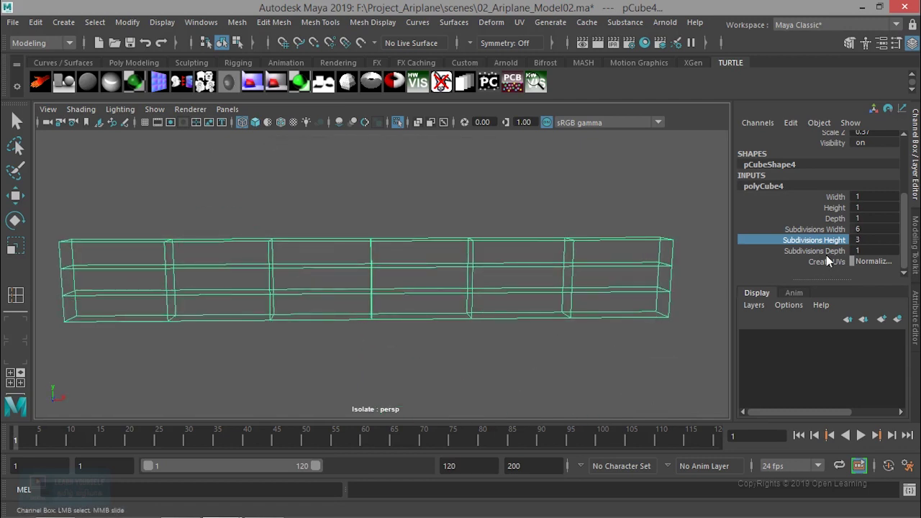
# Step: Set polyCube4 Subdivisions Depth to 2
pyautogui.click(782, 251)
pyautogui.keyDown('alt'); pyautogui.moveTo(472, 330); pyautogui.dragTo(512, 200); pyautogui.keyUp('alt')
pyautogui.moveTo(512, 199); pyautogui.dragTo(521, 200, button='middle')
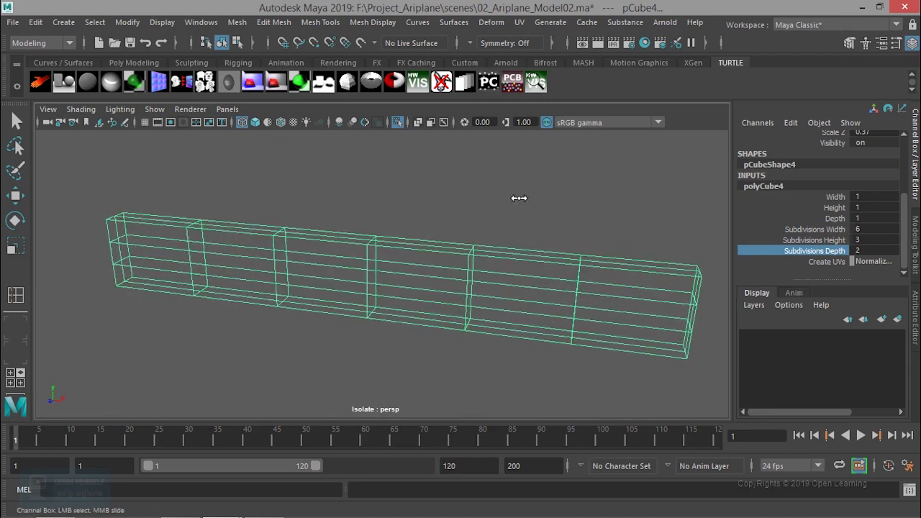
pyautogui.keyDown('alt'); pyautogui.moveTo(432, 304); pyautogui.dragTo(478, 267); pyautogui.keyUp('alt')
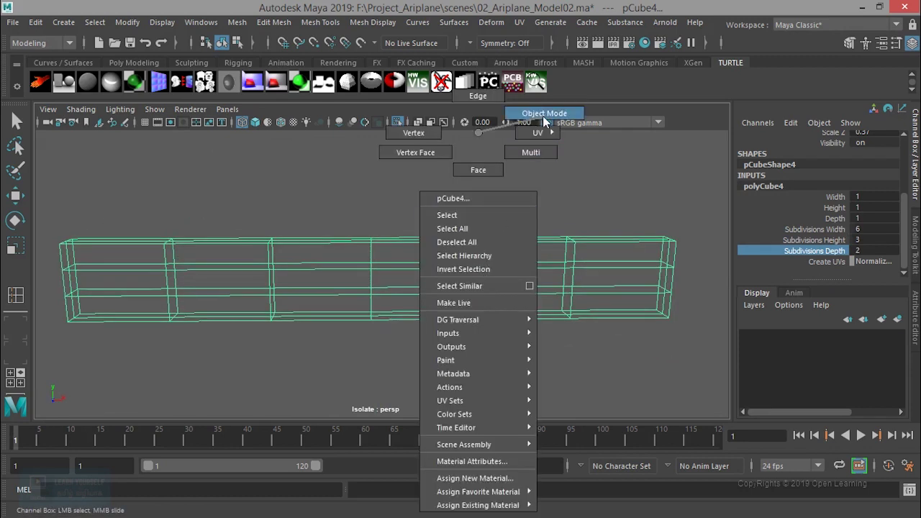
pyautogui.moveTo(477, 267); pyautogui.dragTo(543, 119, button='right')
pyautogui.keyDown('alt'); pyautogui.moveTo(387, 300); pyautogui.dragTo(375, 299); pyautogui.keyUp('alt')
pyautogui.keyDown('alt'); pyautogui.moveTo(350, 312); pyautogui.dragTo(387, 329, button='middle'); pyautogui.keyUp('alt')
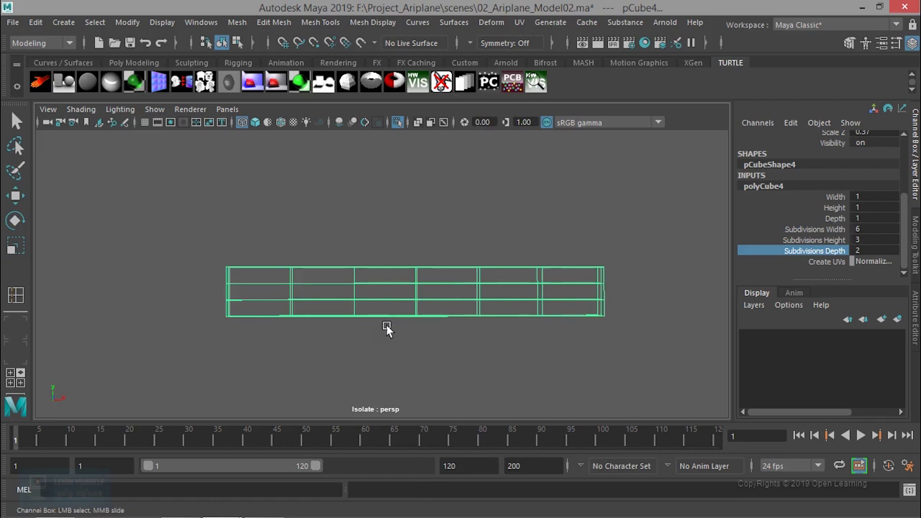
pyautogui.moveTo(363, 315)
pyautogui.keyDown('alt'); pyautogui.mouseDown()
pyautogui.moveTo(475, 374)
pyautogui.moveTo(508, 360)
pyautogui.moveTo(323, 366)
pyautogui.moveTo(384, 339)
pyautogui.mouseUp(); pyautogui.keyUp('alt')
# Step: Scale the bar thinner to Scale Z 0.174 and switch to vertex editing mode
pyautogui.press('r')
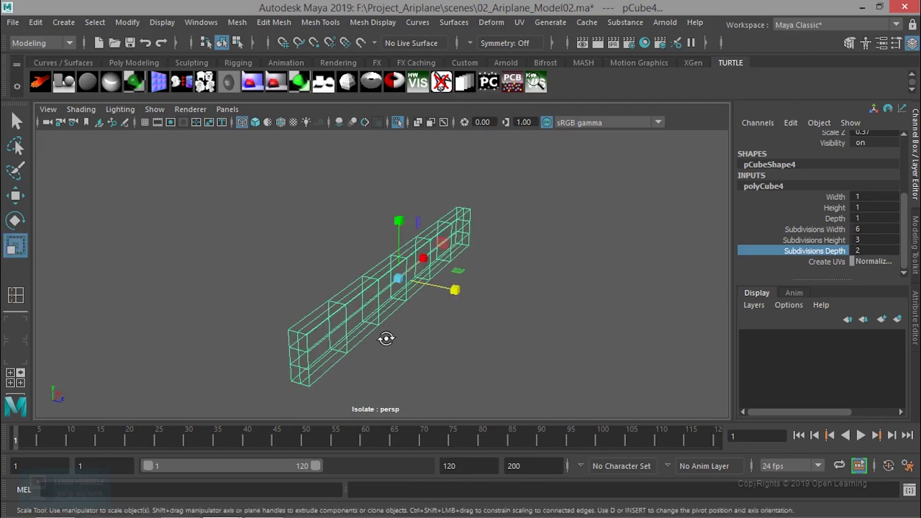
pyautogui.moveTo(446, 312)
pyautogui.keyDown('alt'); pyautogui.mouseDown()
pyautogui.moveTo(446, 282)
pyautogui.moveTo(428, 281)
pyautogui.moveTo(391, 336)
pyautogui.moveTo(288, 325)
pyautogui.mouseUp(); pyautogui.keyUp('alt')
pyautogui.keyDown('alt'); pyautogui.moveTo(377, 298); pyautogui.dragTo(458, 303); pyautogui.keyUp('alt')
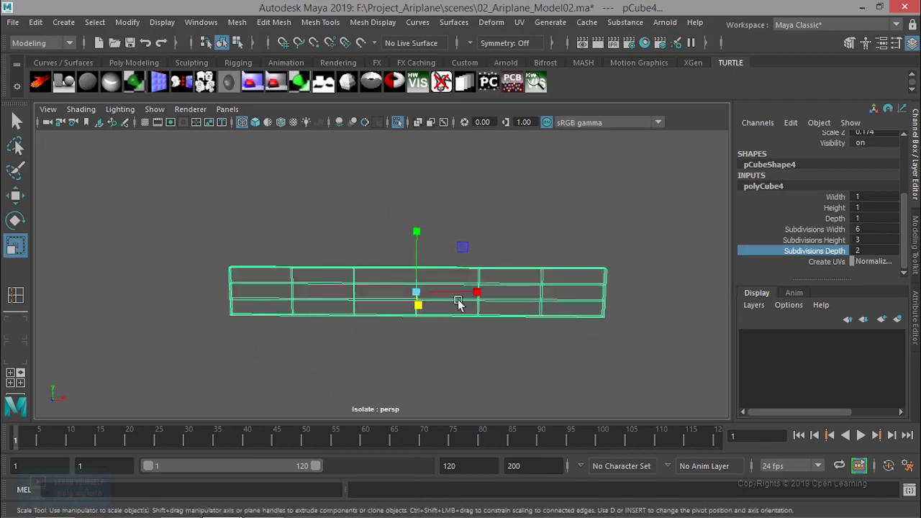
pyautogui.keyDown('alt'); pyautogui.moveTo(458, 303); pyautogui.dragTo(355, 304, button='middle'); pyautogui.keyUp('alt')
pyautogui.moveTo(356, 305)
pyautogui.keyDown('alt'); pyautogui.mouseDown(button='right')
pyautogui.moveTo(510, 284)
pyautogui.moveTo(454, 150)
pyautogui.mouseUp(button='right'); pyautogui.keyUp('alt')
pyautogui.moveTo(432, 232)
pyautogui.keyDown('alt'); pyautogui.mouseDown()
pyautogui.moveTo(478, 284)
pyautogui.moveTo(336, 295)
pyautogui.mouseUp(); pyautogui.keyUp('alt')
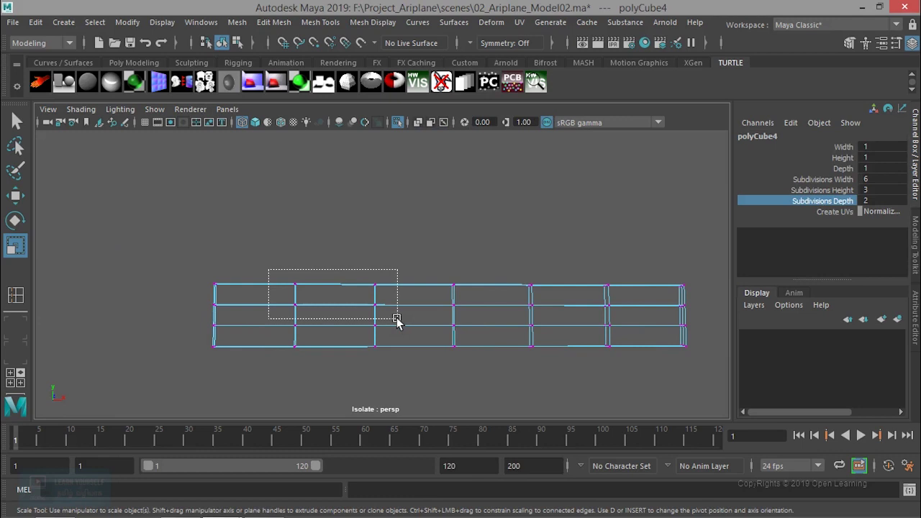
# Step: Lower four upper-left vertices and raise four right-side vertices to start curving the bar
pyautogui.moveTo(397, 320); pyautogui.dragTo(395, 326)
pyautogui.press('w')
pyautogui.moveTo(335, 229); pyautogui.dragTo(333, 240)
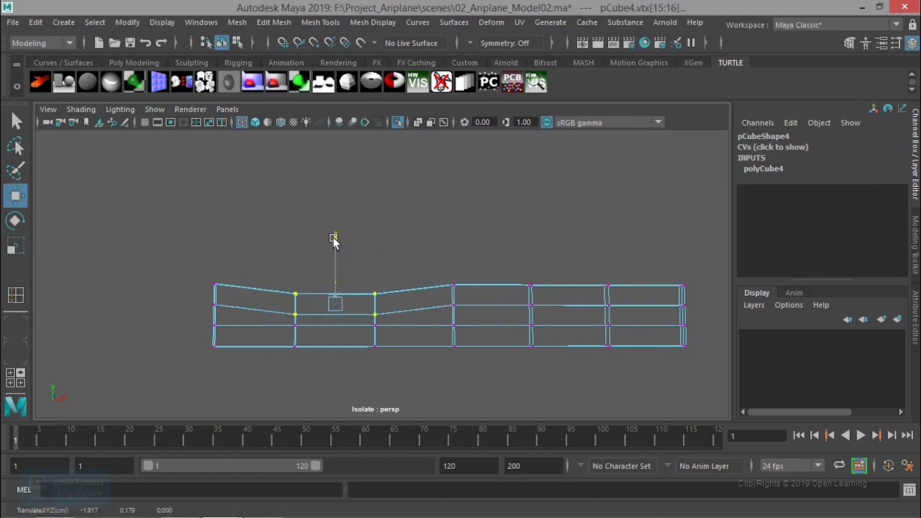
pyautogui.keyDown('alt'); pyautogui.moveTo(333, 240); pyautogui.dragTo(407, 324, button='middle'); pyautogui.keyUp('alt')
pyautogui.moveTo(481, 326)
pyautogui.keyDown('alt'); pyautogui.mouseDown()
pyautogui.moveTo(448, 349)
pyautogui.moveTo(482, 346)
pyautogui.mouseUp(); pyautogui.keyUp('alt')
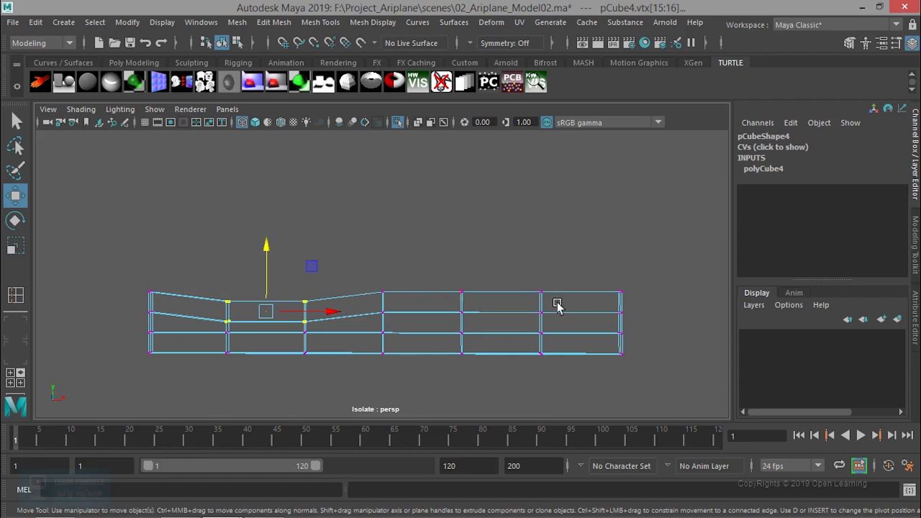
pyautogui.moveTo(559, 319); pyautogui.dragTo(559, 317)
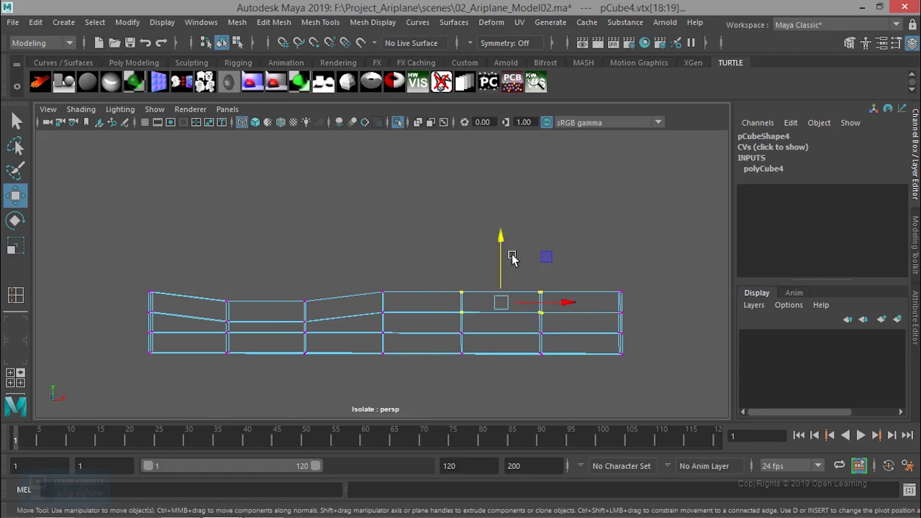
pyautogui.moveTo(500, 241); pyautogui.dragTo(502, 236)
pyautogui.moveTo(330, 367)
pyautogui.keyDown('alt'); pyautogui.mouseDown()
pyautogui.moveTo(324, 382)
pyautogui.moveTo(311, 373)
pyautogui.mouseUp(); pyautogui.keyUp('alt')
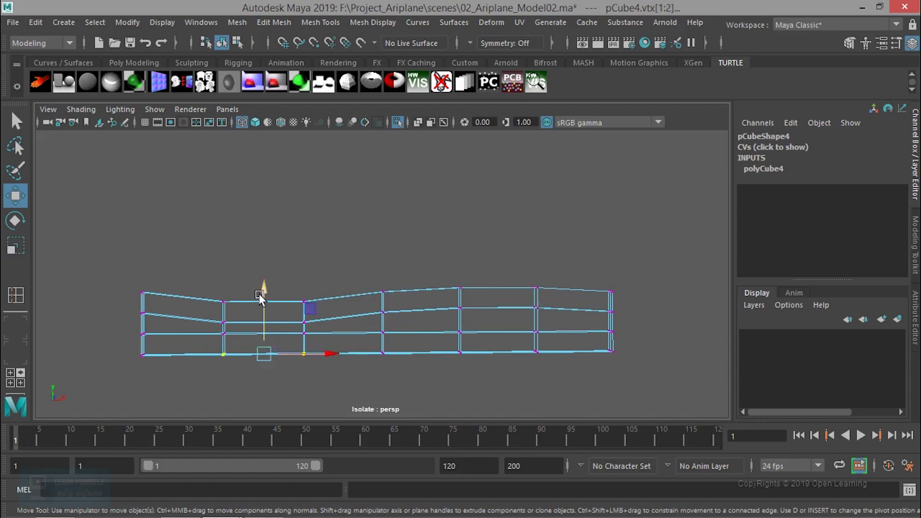
# Step: Adjust the lower middle vertices and raise the lower vertices in the two right-hand columns
pyautogui.moveTo(320, 380); pyautogui.dragTo(320, 380)
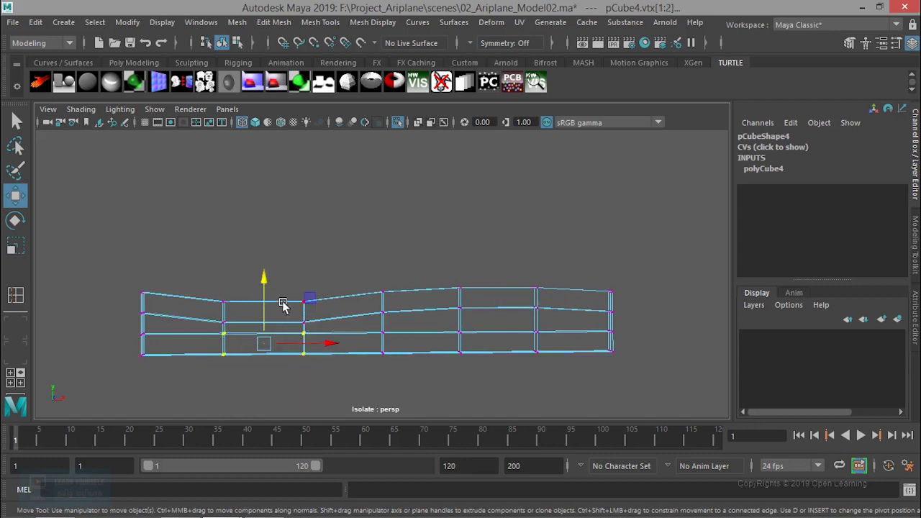
pyautogui.moveTo(261, 278); pyautogui.dragTo(260, 285)
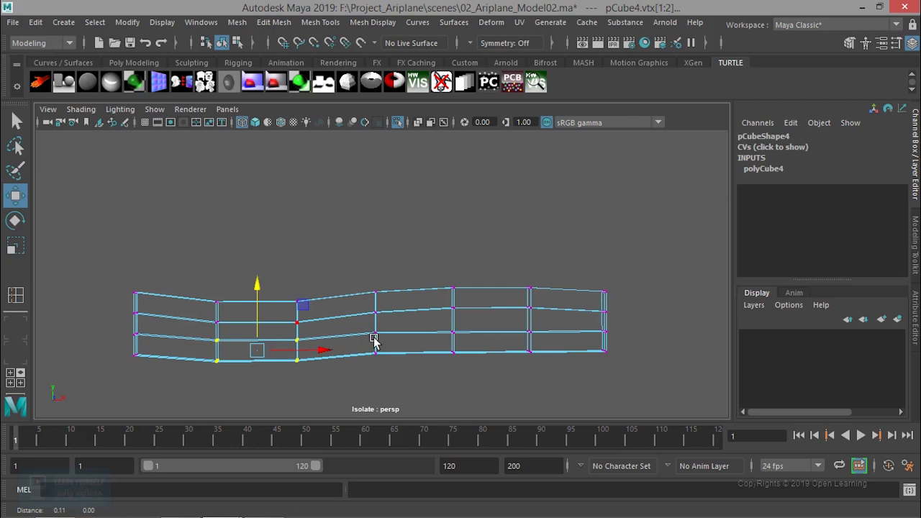
pyautogui.moveTo(257, 287); pyautogui.dragTo(257, 283)
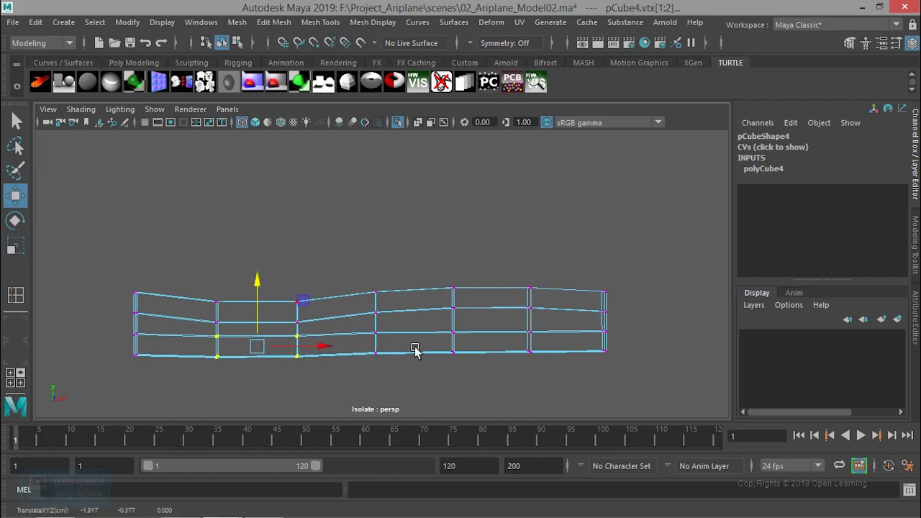
pyautogui.keyDown('alt'); pyautogui.moveTo(415, 349); pyautogui.dragTo(392, 354, button='middle'); pyautogui.keyUp('alt')
pyautogui.moveTo(449, 381); pyautogui.dragTo(469, 374)
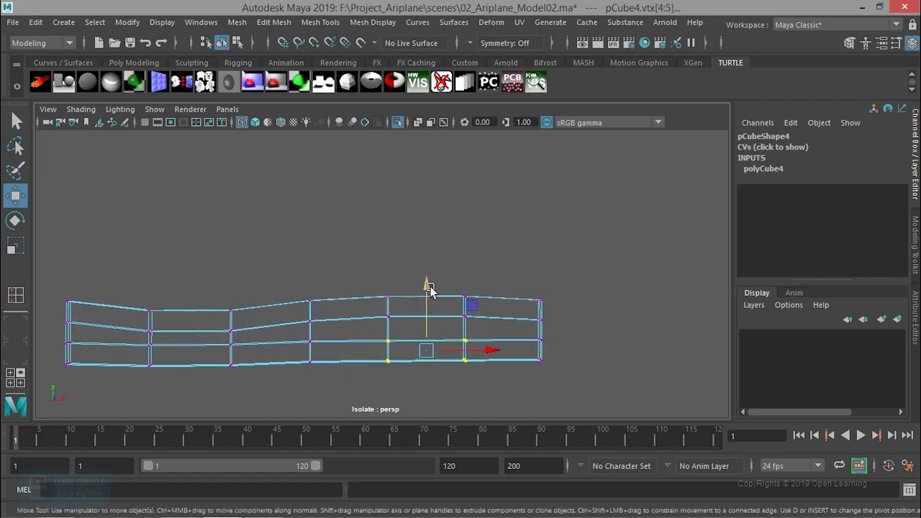
pyautogui.moveTo(430, 288); pyautogui.dragTo(429, 284)
pyautogui.keyDown('alt'); pyautogui.moveTo(447, 348); pyautogui.dragTo(401, 354, button='middle'); pyautogui.keyUp('alt')
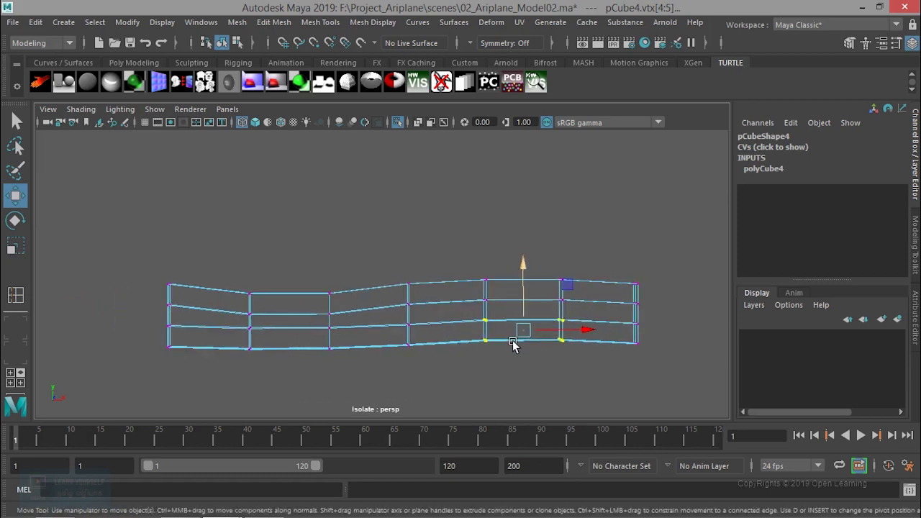
# Step: Scale the rightmost vertex column to make the bar's right end taller
pyautogui.moveTo(456, 257); pyautogui.dragTo(565, 416)
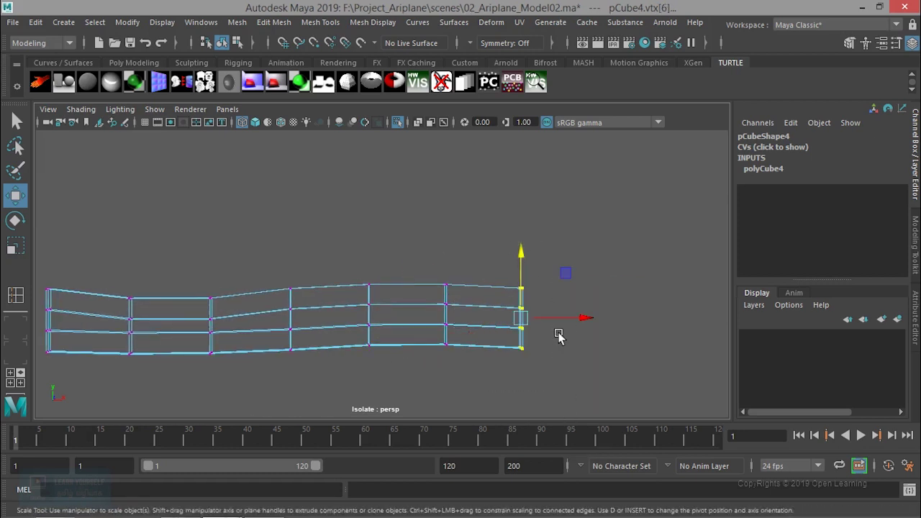
pyautogui.press('r')
pyautogui.moveTo(521, 259)
pyautogui.mouseDown()
pyautogui.moveTo(522, 242)
pyautogui.moveTo(362, 350)
pyautogui.moveTo(378, 329)
pyautogui.mouseUp()
pyautogui.press('w')
# Step: Lower and scale down the leftmost vertex column so the blade root is shorter
pyautogui.moveTo(219, 371); pyautogui.dragTo(220, 371)
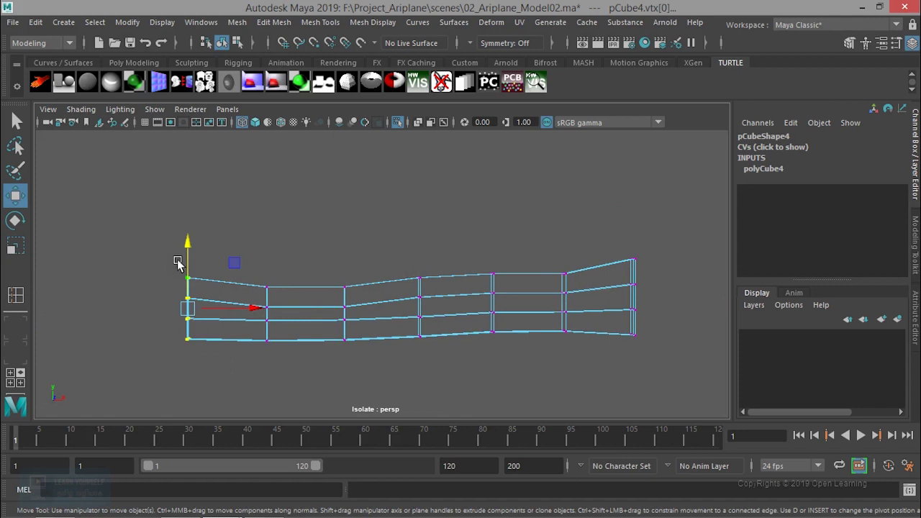
pyautogui.moveTo(187, 249); pyautogui.dragTo(186, 258)
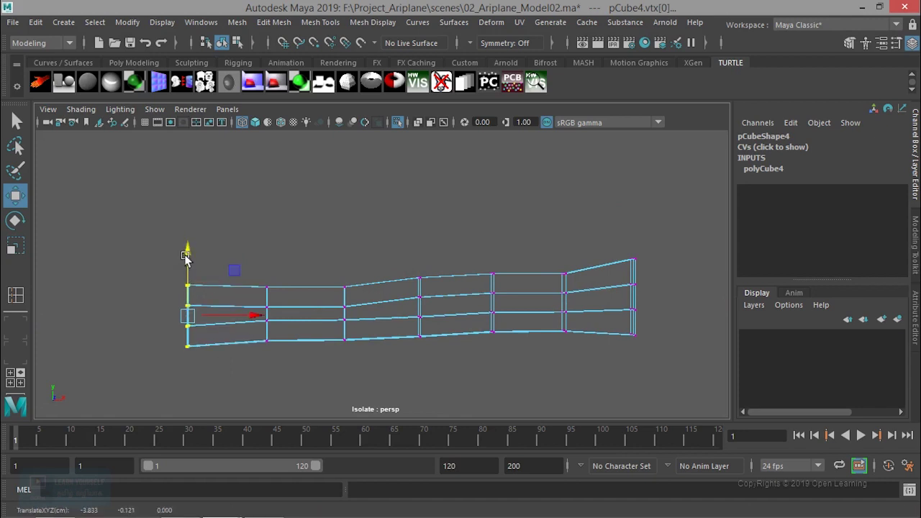
pyautogui.press('r')
pyautogui.moveTo(186, 254); pyautogui.dragTo(186, 269)
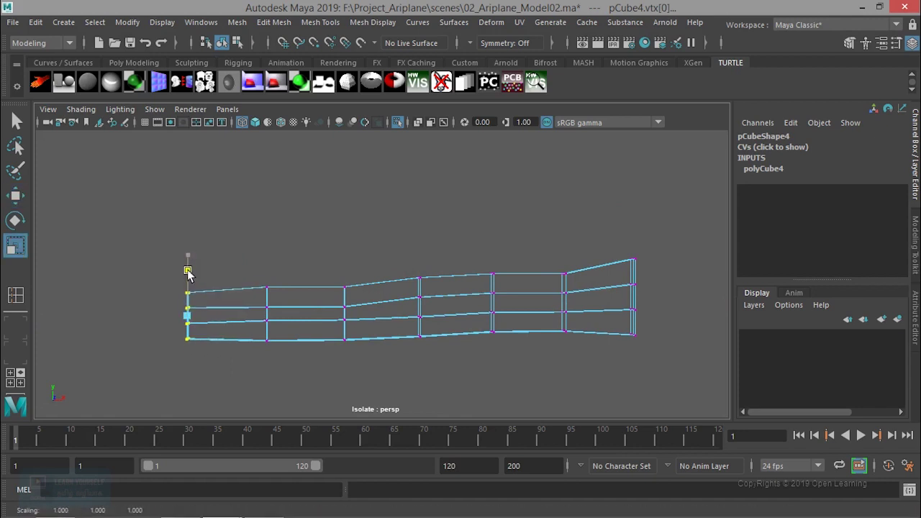
pyautogui.press('w')
pyautogui.moveTo(225, 345)
pyautogui.keyDown('alt'); pyautogui.mouseDown()
pyautogui.moveTo(377, 360)
pyautogui.moveTo(361, 400)
pyautogui.mouseUp(); pyautogui.keyUp('alt')
# Step: Select the blade's right-end vertices and push them along Z in the top view
pyautogui.press('space')
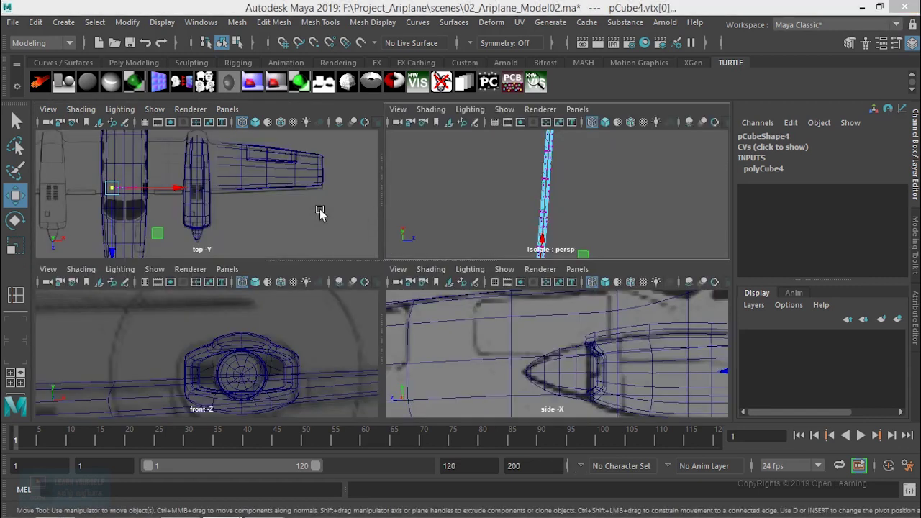
pyautogui.press('space')
pyautogui.press('f')
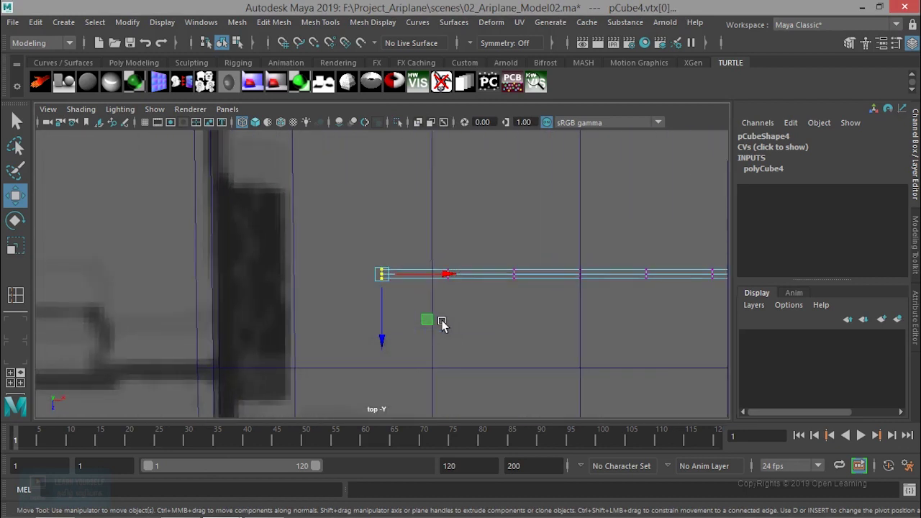
pyautogui.press('space')
pyautogui.press('space')
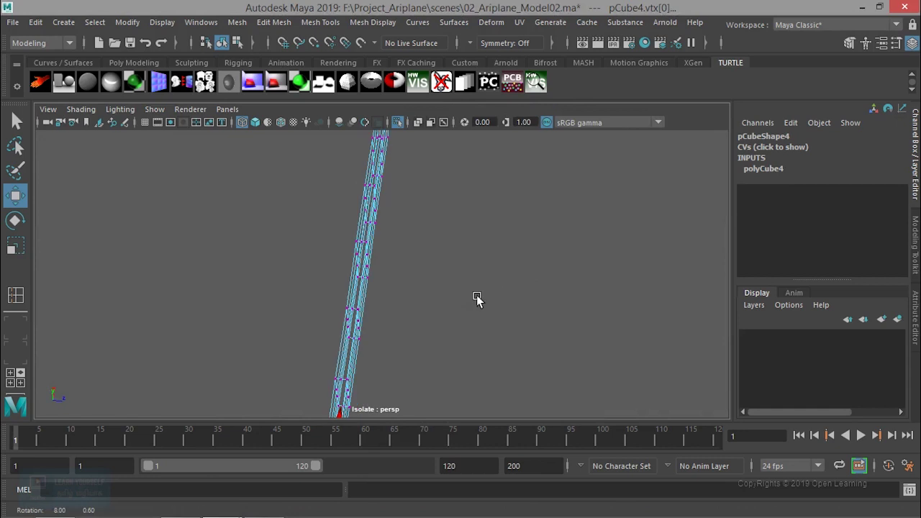
pyautogui.keyDown('alt'); pyautogui.moveTo(504, 298); pyautogui.dragTo(383, 278); pyautogui.keyUp('alt')
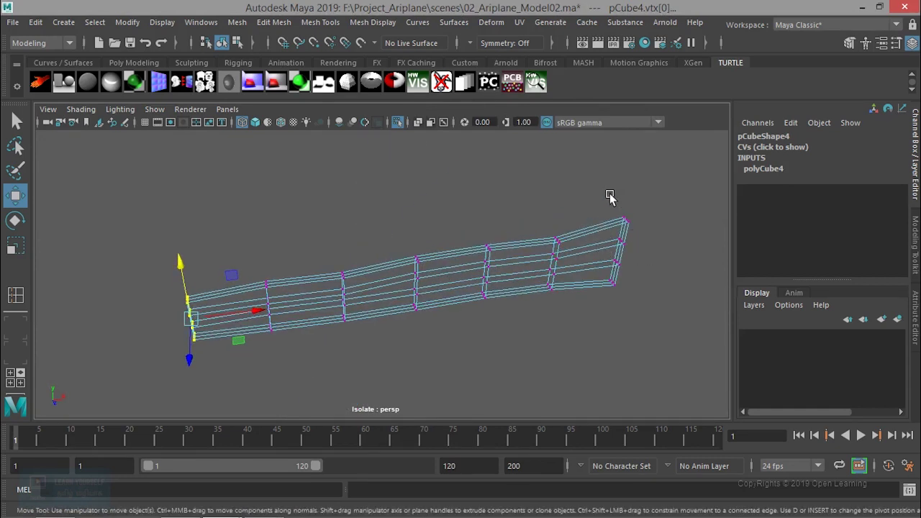
pyautogui.moveTo(611, 196); pyautogui.dragTo(639, 338)
pyautogui.press('space')
pyautogui.press('space')
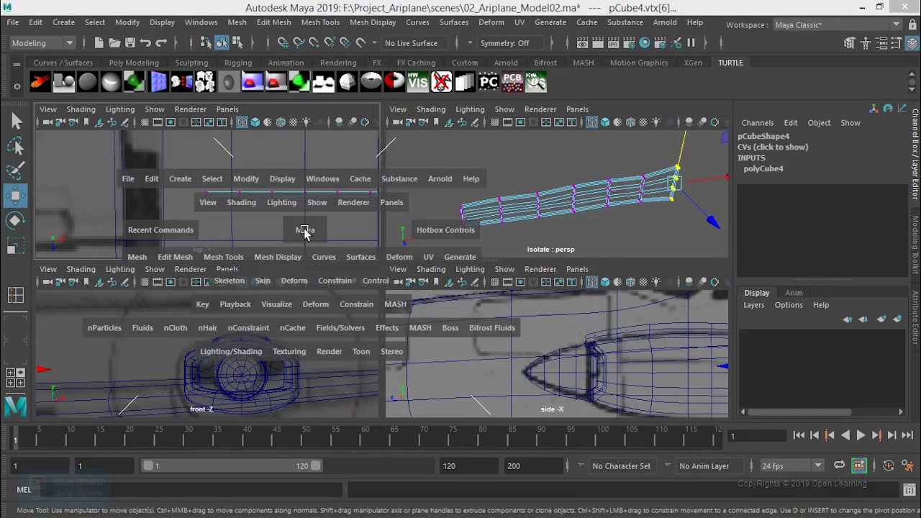
pyautogui.scroll(3, 381, 298)
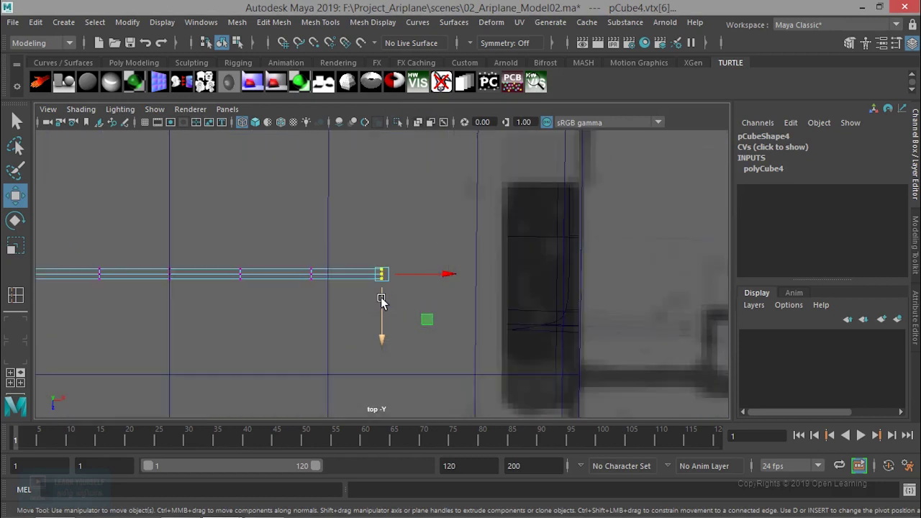
pyautogui.moveTo(382, 344); pyautogui.dragTo(381, 356)
pyautogui.keyDown('alt'); pyautogui.moveTo(382, 356); pyautogui.dragTo(535, 345, button='middle'); pyautogui.keyUp('alt')
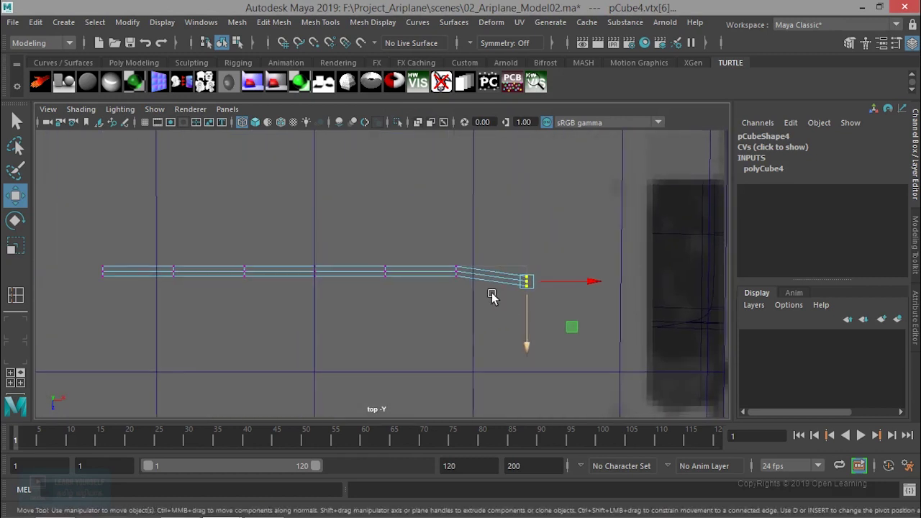
# Step: Move the last two, then the three outermost, vertex columns further along Z
pyautogui.keyDown('shift'); pyautogui.click(457, 270); pyautogui.keyUp('shift')
pyautogui.moveTo(491, 344); pyautogui.dragTo(493, 349)
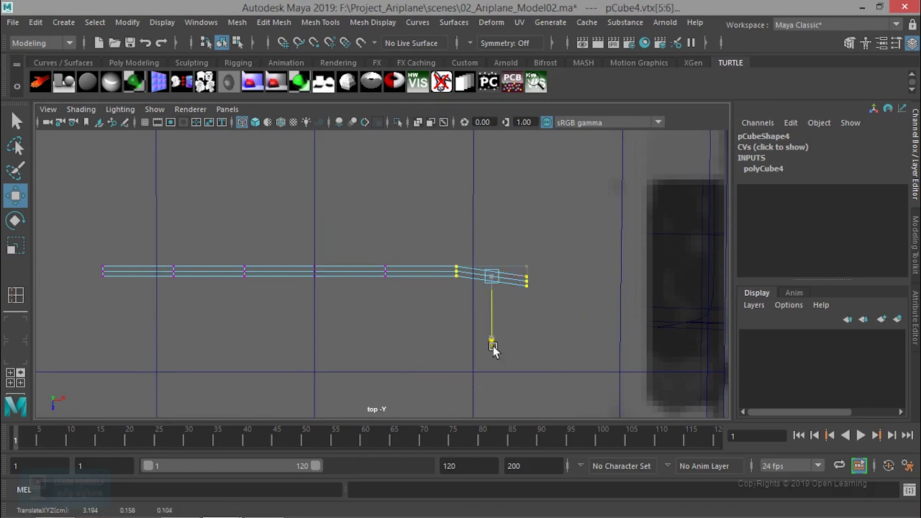
pyautogui.moveTo(367, 249); pyautogui.dragTo(527, 375)
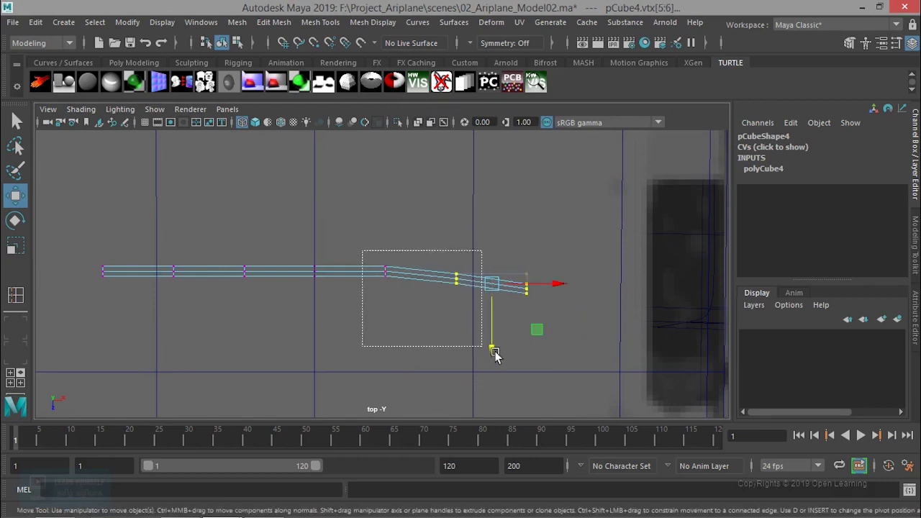
pyautogui.moveTo(455, 352); pyautogui.dragTo(459, 354)
# Step: Extend the selection toward the middle and rotate the outer section to curve the blade
pyautogui.moveTo(301, 244)
pyautogui.mouseDown()
pyautogui.moveTo(426, 328)
pyautogui.moveTo(421, 353)
pyautogui.mouseUp()
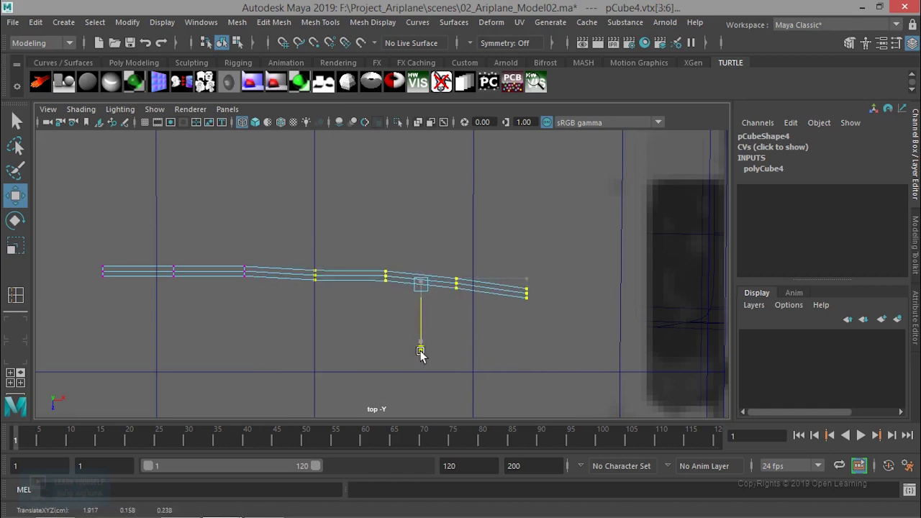
pyautogui.press('e')
pyautogui.moveTo(479, 257); pyautogui.dragTo(475, 266)
pyautogui.press('w')
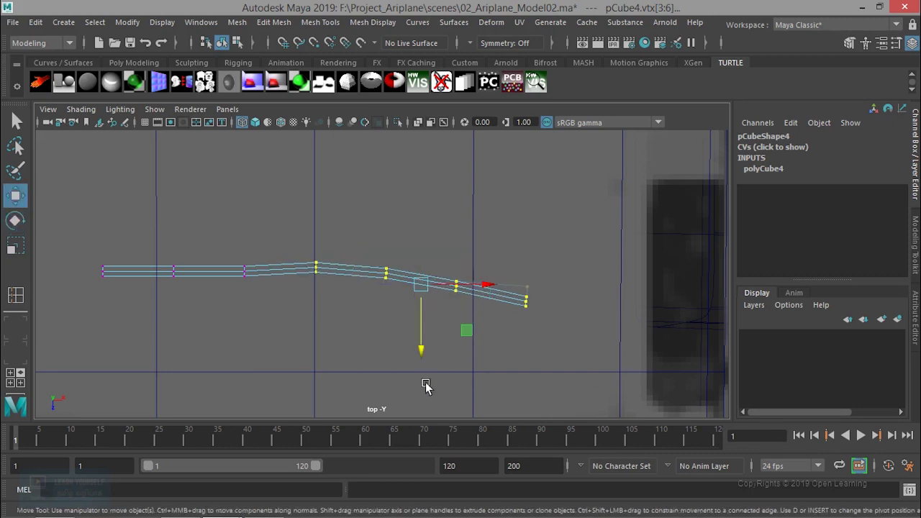
pyautogui.moveTo(422, 350); pyautogui.dragTo(423, 354)
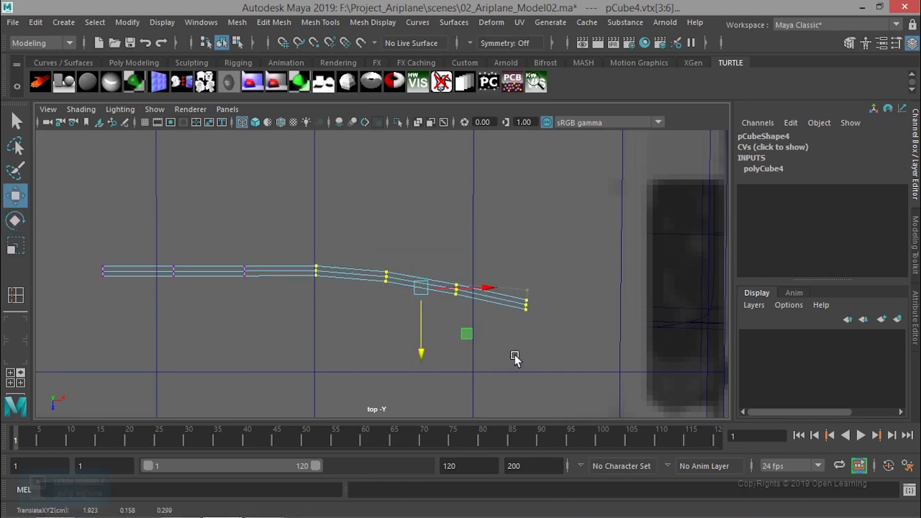
# Step: Rotate the blade's end section in the perspective view to twist the tip
pyautogui.press('space')
pyautogui.press('space')
pyautogui.keyDown('alt'); pyautogui.moveTo(530, 275); pyautogui.dragTo(531, 283); pyautogui.keyUp('alt')
pyautogui.press('e')
pyautogui.moveTo(508, 213)
pyautogui.mouseDown()
pyautogui.moveTo(498, 210)
pyautogui.moveTo(505, 236)
pyautogui.moveTo(545, 278)
pyautogui.moveTo(583, 266)
pyautogui.moveTo(412, 225)
pyautogui.mouseUp()
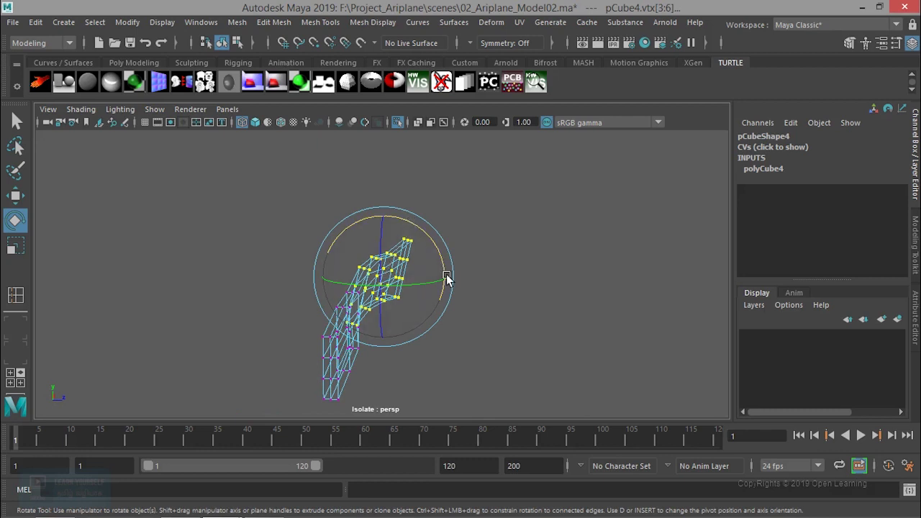
# Step: Return the blade to Object Mode and display it as a shaded, smoothed mesh
pyautogui.keyDown('alt'); pyautogui.moveTo(438, 268); pyautogui.dragTo(312, 302); pyautogui.keyUp('alt')
pyautogui.rightClick(312, 299)
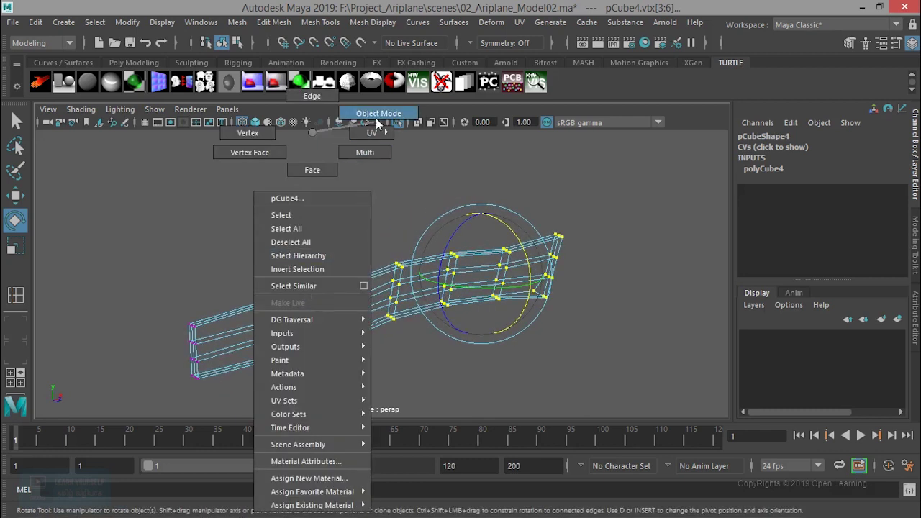
pyautogui.moveTo(375, 130); pyautogui.dragTo(378, 114, button='right')
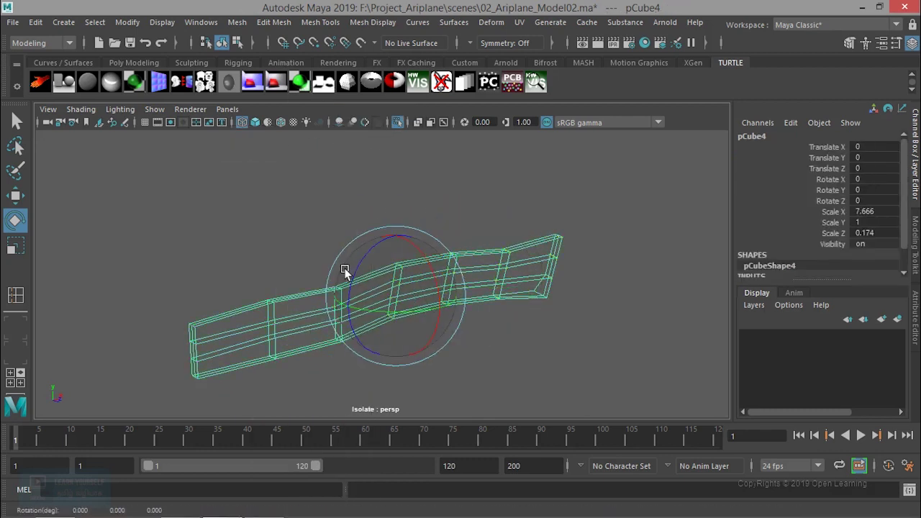
pyautogui.press('3')
pyautogui.press('5')
# Step: Select the blade and scale it flatter along Z to 0.124
pyautogui.click(504, 376)
pyautogui.moveTo(477, 369)
pyautogui.keyDown('alt'); pyautogui.mouseDown()
pyautogui.moveTo(245, 377)
pyautogui.moveTo(319, 350)
pyautogui.moveTo(352, 321)
pyautogui.moveTo(444, 308)
pyautogui.moveTo(574, 336)
pyautogui.moveTo(602, 295)
pyautogui.moveTo(549, 292)
pyautogui.mouseUp(); pyautogui.keyUp('alt')
pyautogui.click(406, 290)
pyautogui.press('r')
pyautogui.moveTo(417, 249); pyautogui.dragTo(380, 245)
# Step: Select the blade-tip vertices for rotating, then browse the Mesh Tools menu
pyautogui.moveTo(434, 294)
pyautogui.keyDown('alt'); pyautogui.mouseDown()
pyautogui.moveTo(418, 274)
pyautogui.moveTo(437, 270)
pyautogui.mouseUp(); pyautogui.keyUp('alt')
pyautogui.moveTo(438, 269); pyautogui.dragTo(386, 144, button='right')
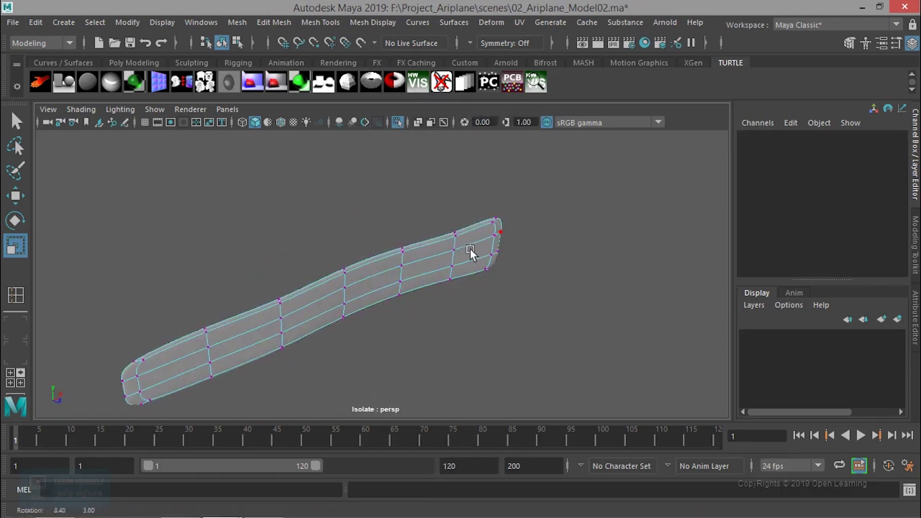
pyautogui.keyDown('alt'); pyautogui.moveTo(473, 253); pyautogui.dragTo(411, 246); pyautogui.keyUp('alt')
pyautogui.moveTo(569, 379); pyautogui.dragTo(568, 377)
pyautogui.keyDown('alt'); pyautogui.moveTo(508, 329); pyautogui.dragTo(530, 319); pyautogui.keyUp('alt')
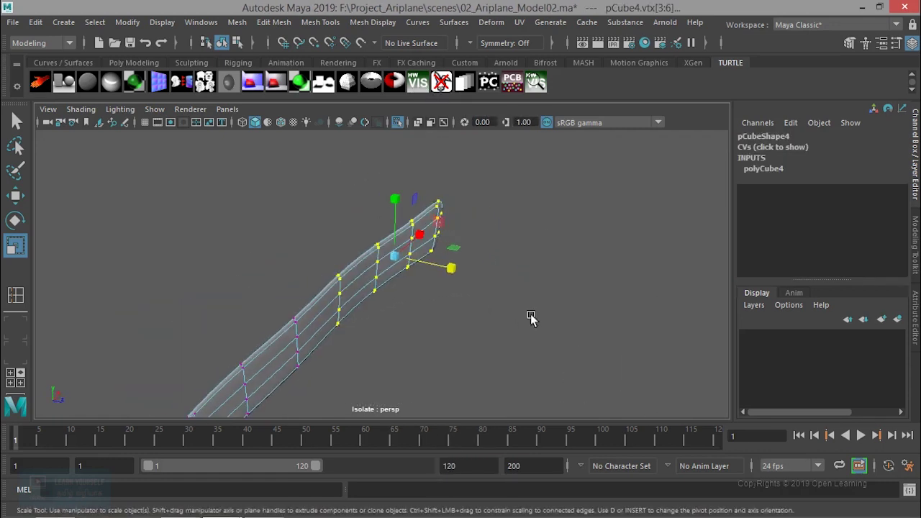
pyautogui.press('e')
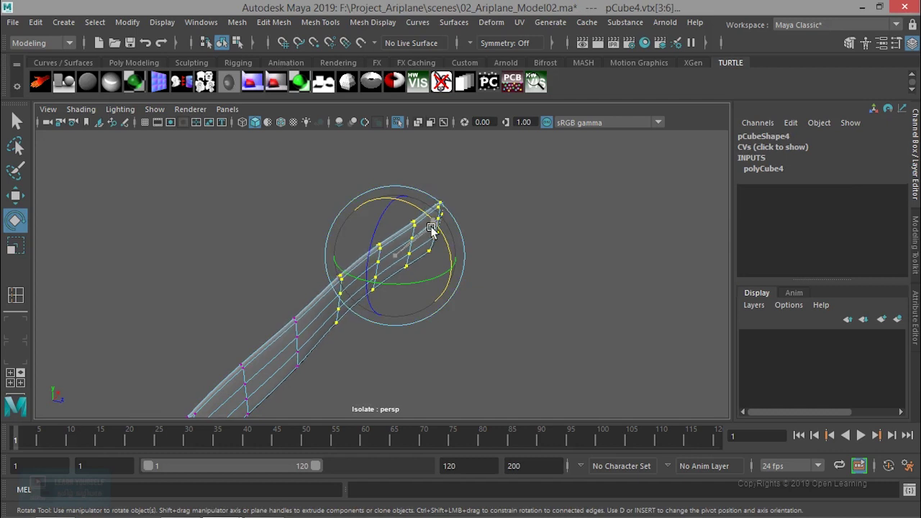
pyautogui.keyDown('alt'); pyautogui.moveTo(432, 228); pyautogui.dragTo(381, 281); pyautogui.keyUp('alt')
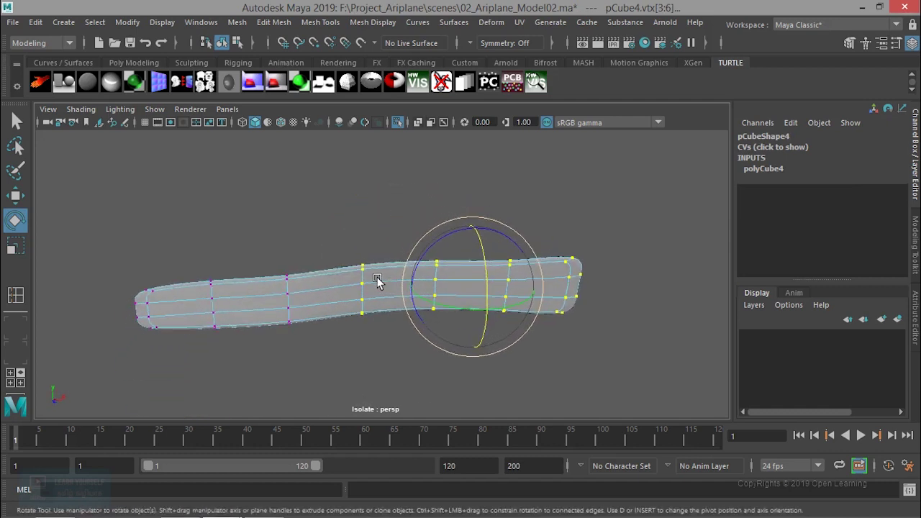
pyautogui.keyDown('alt'); pyautogui.moveTo(381, 281); pyautogui.dragTo(597, 273, button='middle'); pyautogui.keyUp('alt')
pyautogui.scroll(2, 558, 317)
pyautogui.keyDown('alt'); pyautogui.moveTo(557, 316); pyautogui.dragTo(466, 315, button='middle'); pyautogui.keyUp('alt')
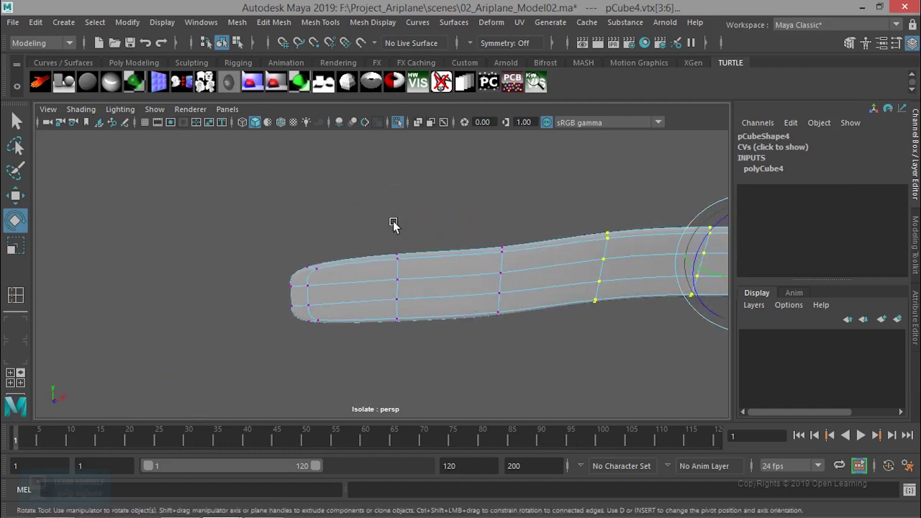
pyautogui.click(273, 22)
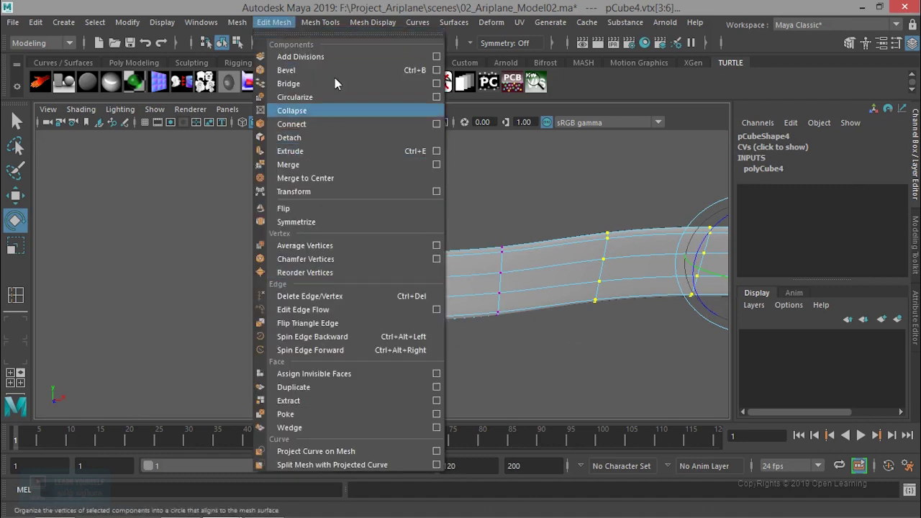
pyautogui.moveTo(320, 21)
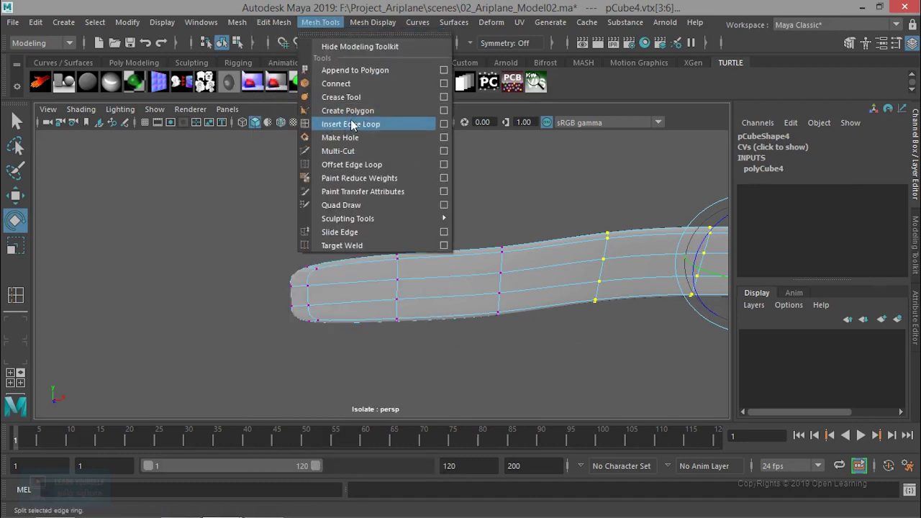
# Step: Insert an edge loop near the end of the blade and return to object mode
pyautogui.click(353, 125)
pyautogui.moveTo(314, 288)
pyautogui.mouseDown()
pyautogui.moveTo(303, 287)
pyautogui.moveTo(542, 270)
pyautogui.mouseUp()
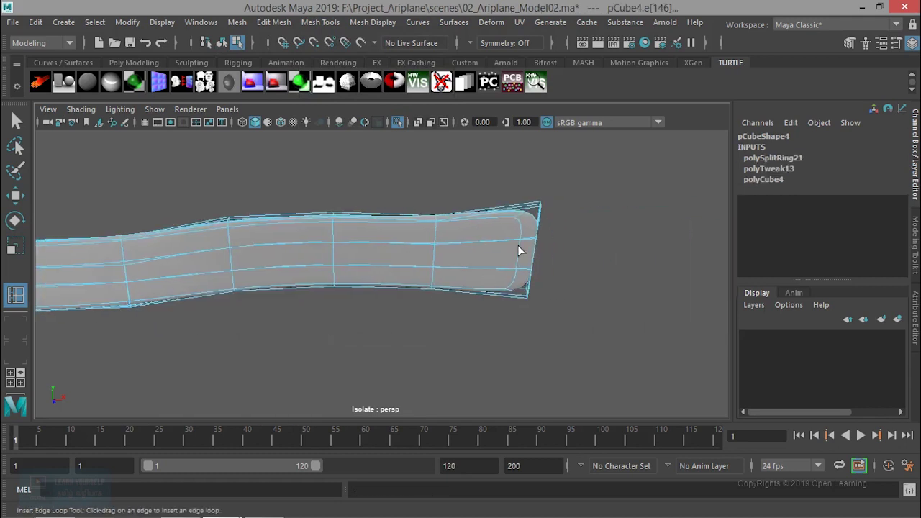
pyautogui.press('F8')
# Step: View the blade edge-on, reselect it and switch it to vertex editing
pyautogui.moveTo(523, 246)
pyautogui.mouseDown()
pyautogui.moveTo(514, 294)
pyautogui.moveTo(540, 288)
pyautogui.mouseUp()
pyautogui.press('q')
pyautogui.moveTo(489, 304)
pyautogui.keyDown('alt'); pyautogui.mouseDown()
pyautogui.moveTo(518, 309)
pyautogui.moveTo(488, 263)
pyautogui.moveTo(539, 294)
pyautogui.moveTo(415, 323)
pyautogui.moveTo(473, 335)
pyautogui.moveTo(444, 320)
pyautogui.moveTo(434, 331)
pyautogui.moveTo(449, 313)
pyautogui.mouseUp(); pyautogui.keyUp('alt')
pyautogui.moveTo(424, 304)
pyautogui.mouseDown(button='right')
pyautogui.moveTo(521, 100)
pyautogui.moveTo(504, 119)
pyautogui.mouseUp(button='right')
pyautogui.click(433, 303)
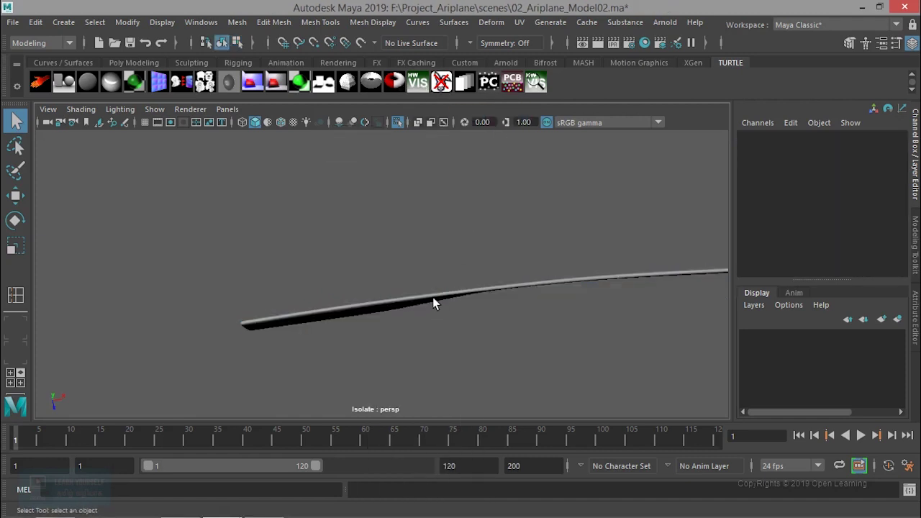
pyautogui.click(433, 297)
pyautogui.scroll(-2, 434, 298)
pyautogui.moveTo(433, 293)
pyautogui.mouseDown(button='right')
pyautogui.moveTo(423, 129)
pyautogui.moveTo(373, 138)
pyautogui.mouseUp(button='right')
pyautogui.keyDown('alt'); pyautogui.moveTo(386, 273); pyautogui.dragTo(378, 267); pyautogui.keyUp('alt')
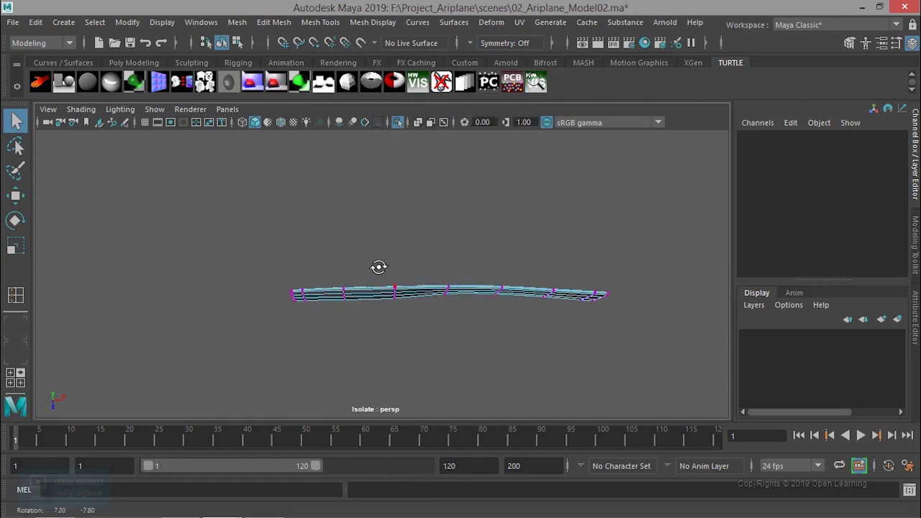
# Step: In the top view, scale the blade's middle vertex column slightly smaller
pyautogui.press('space')
pyautogui.press('space')
pyautogui.keyDown('alt'); pyautogui.moveTo(281, 249); pyautogui.dragTo(468, 272, button='middle'); pyautogui.keyUp('alt')
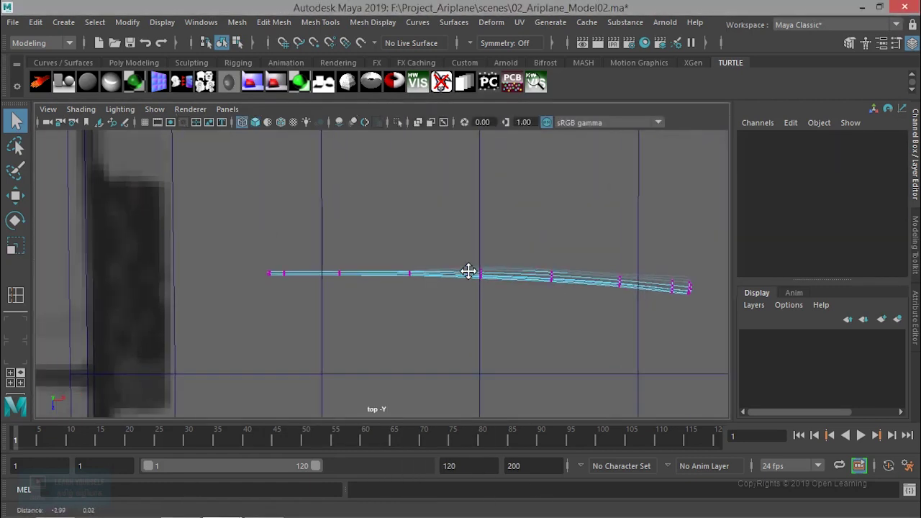
pyautogui.moveTo(238, 245); pyautogui.dragTo(314, 317)
pyautogui.moveTo(312, 239); pyautogui.dragTo(371, 279)
pyautogui.scroll(1, 448, 349)
pyautogui.scroll(3, 448, 348)
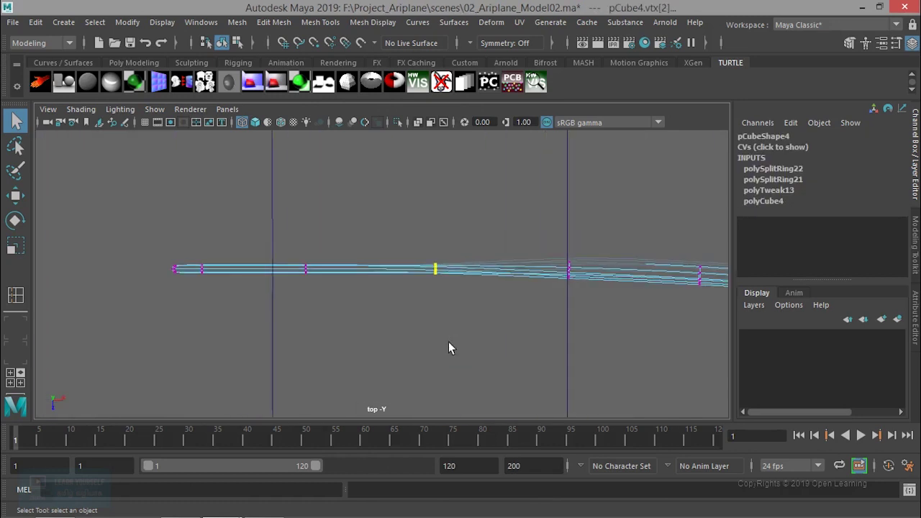
pyautogui.press('r')
pyautogui.moveTo(434, 329); pyautogui.dragTo(439, 331)
# Step: Nudge the middle vertex column along Z with the Move tool
pyautogui.keyDown('alt'); pyautogui.moveTo(440, 325); pyautogui.dragTo(364, 330, button='middle'); pyautogui.keyUp('alt')
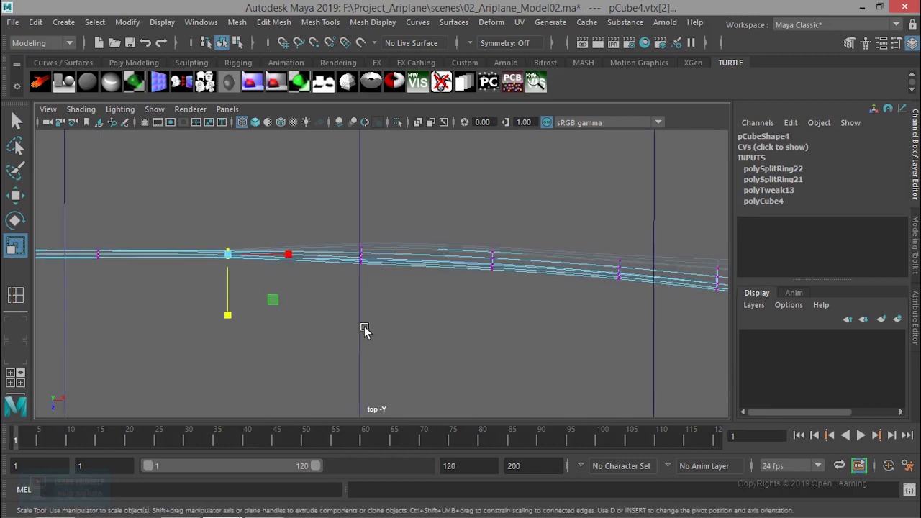
pyautogui.scroll(-2, 388, 329)
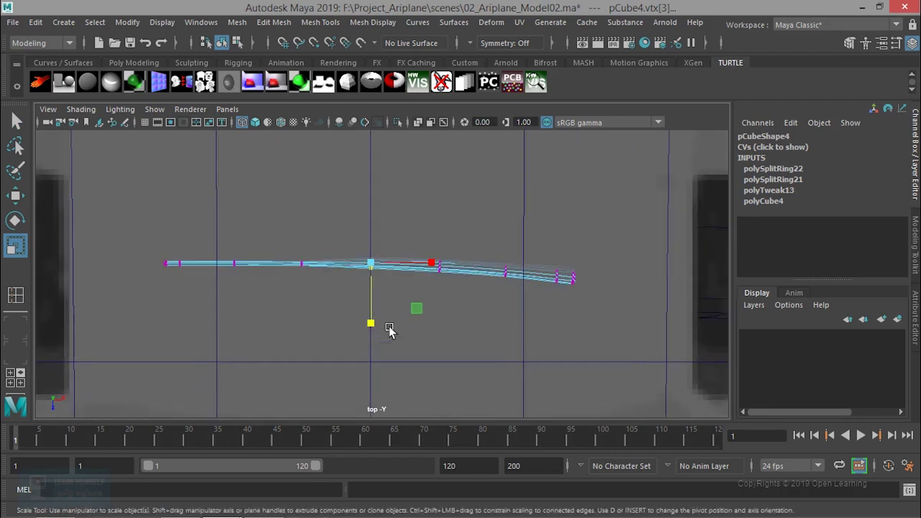
pyautogui.press('w')
pyautogui.moveTo(364, 335); pyautogui.dragTo(366, 331)
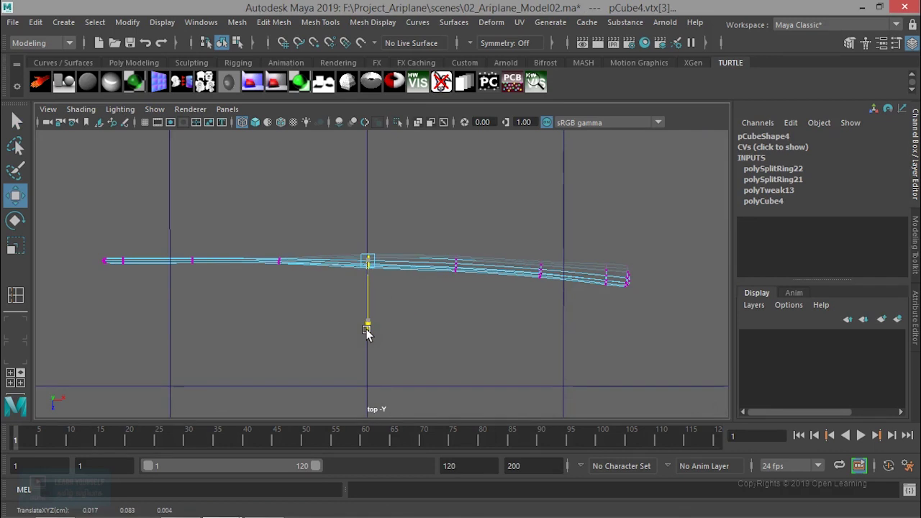
# Step: Push the outer vertex columns down along Z for a gradual sweep, then return to object mode
pyautogui.moveTo(410, 227); pyautogui.dragTo(476, 331)
pyautogui.keyDown('alt'); pyautogui.moveTo(526, 241); pyautogui.dragTo(586, 324, button='middle'); pyautogui.keyUp('alt')
pyautogui.scroll(2, 435, 338)
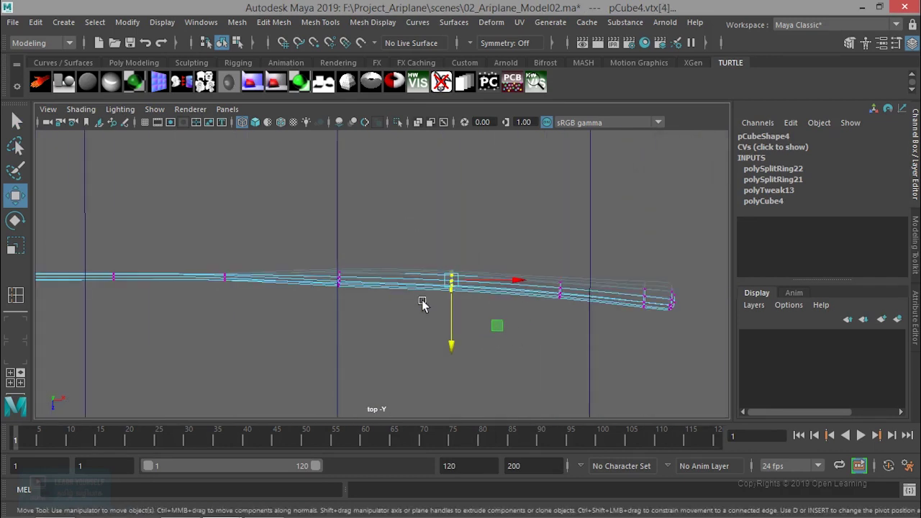
pyautogui.moveTo(680, 385); pyautogui.dragTo(678, 384)
pyautogui.moveTo(565, 365); pyautogui.dragTo(563, 363)
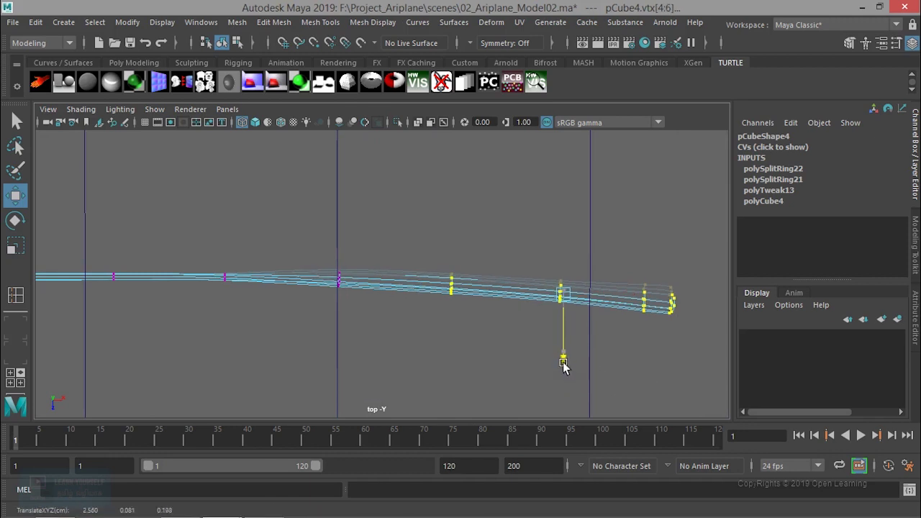
pyautogui.moveTo(321, 252); pyautogui.dragTo(727, 385)
pyautogui.moveTo(509, 362); pyautogui.dragTo(508, 362)
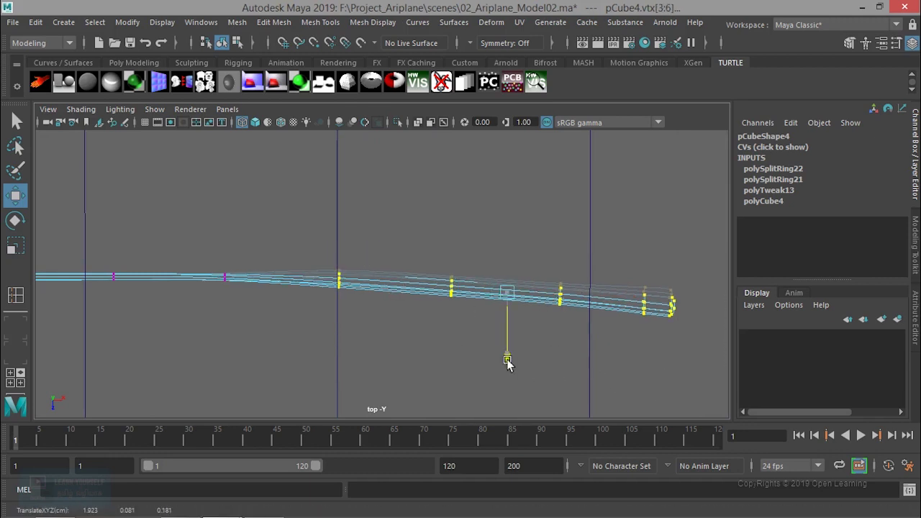
pyautogui.moveTo(480, 283); pyautogui.dragTo(464, 252, button='right')
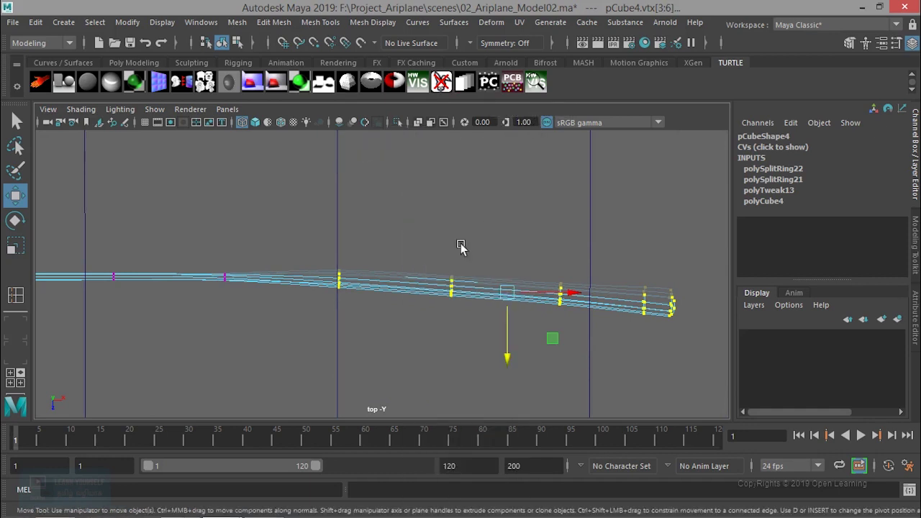
pyautogui.rightClick(407, 288)
pyautogui.click(469, 115)
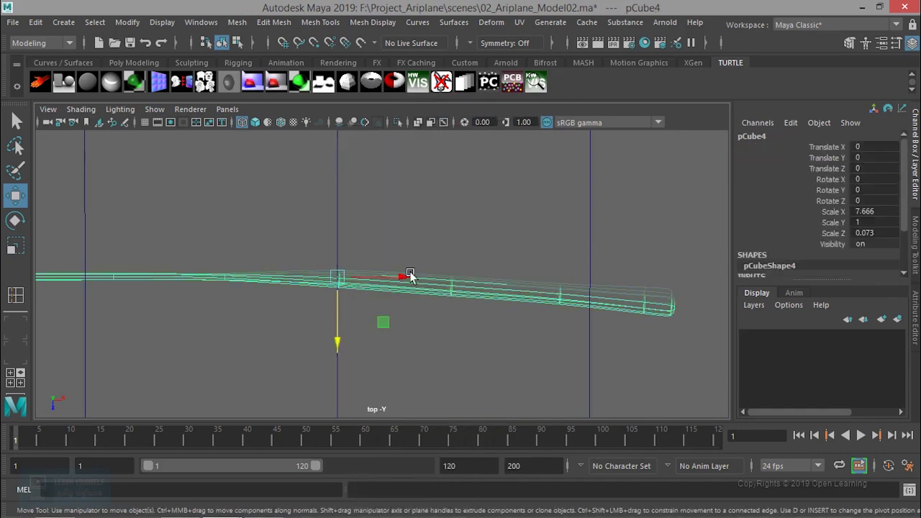
# Step: Return to the single perspective view and end Isolate Select so the whole airplane shows
pyautogui.press('space')
pyautogui.press('space')
pyautogui.hotkey('ctrl', '1')
pyautogui.moveTo(574, 251)
pyautogui.keyDown('alt'); pyautogui.mouseDown()
pyautogui.moveTo(570, 292)
pyautogui.moveTo(341, 100)
pyautogui.mouseUp(); pyautogui.keyUp('alt')
pyautogui.click(156, 109)
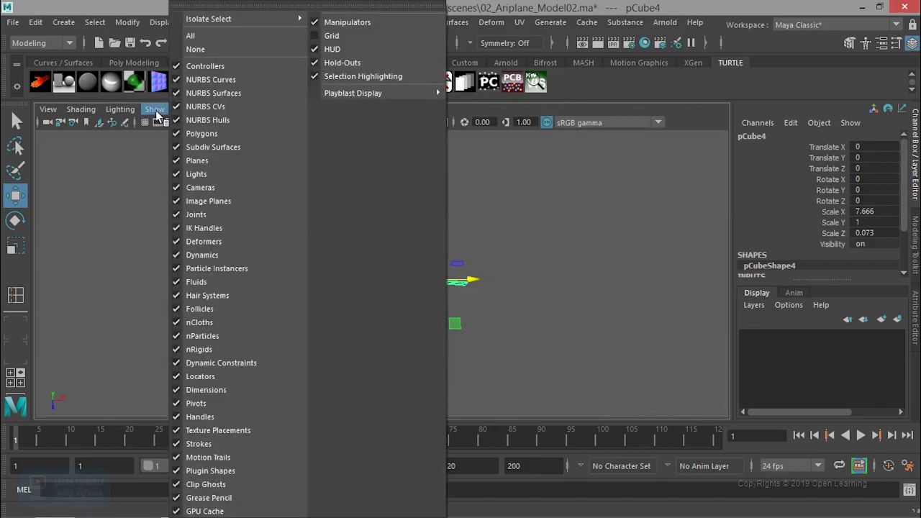
pyautogui.moveTo(209, 19)
pyautogui.click(317, 31)
# Step: Move the blade along X and Z in front of the nacelle, to Translate X 28.273, Z 13.99
pyautogui.moveTo(459, 308)
pyautogui.keyDown('alt'); pyautogui.mouseDown()
pyautogui.moveTo(444, 298)
pyautogui.moveTo(456, 271)
pyautogui.moveTo(567, 330)
pyautogui.mouseUp(); pyautogui.keyUp('alt')
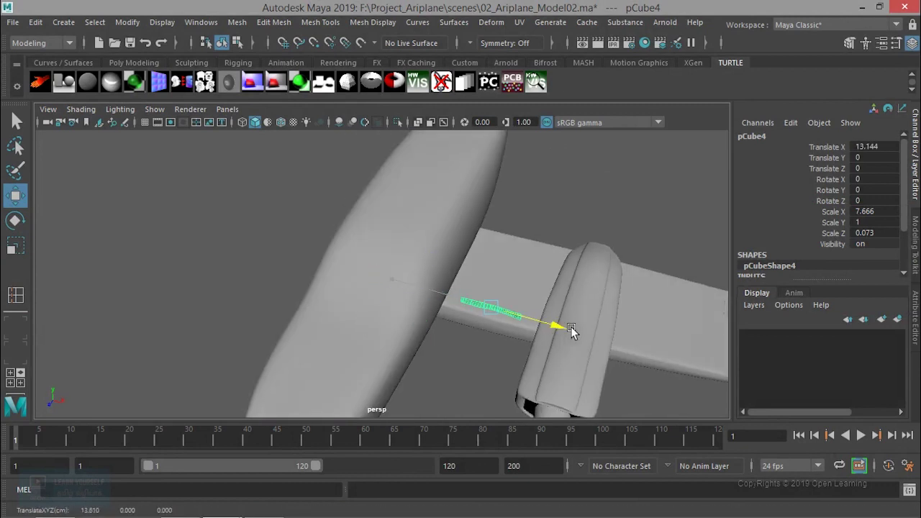
pyautogui.moveTo(623, 342)
pyautogui.keyDown('alt'); pyautogui.mouseDown()
pyautogui.moveTo(489, 249)
pyautogui.moveTo(379, 288)
pyautogui.moveTo(324, 349)
pyautogui.mouseUp(); pyautogui.keyUp('alt')
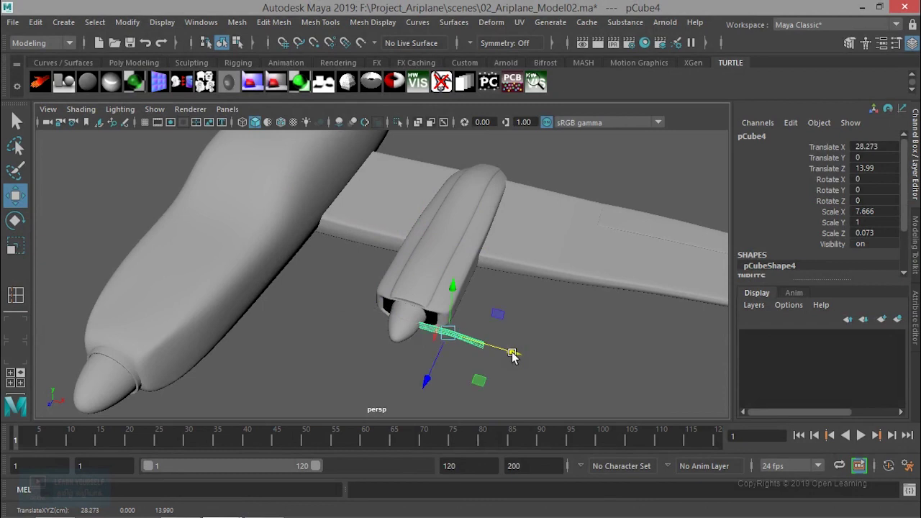
pyautogui.moveTo(512, 354)
pyautogui.keyDown('alt'); pyautogui.mouseDown()
pyautogui.moveTo(468, 325)
pyautogui.moveTo(496, 238)
pyautogui.moveTo(524, 319)
pyautogui.moveTo(469, 373)
pyautogui.moveTo(509, 335)
pyautogui.moveTo(487, 376)
pyautogui.moveTo(401, 381)
pyautogui.moveTo(514, 267)
pyautogui.moveTo(288, 309)
pyautogui.moveTo(376, 313)
pyautogui.moveTo(364, 316)
pyautogui.moveTo(366, 341)
pyautogui.mouseUp(); pyautogui.keyUp('alt')
pyautogui.scroll(3, 479, 373)
pyautogui.moveTo(365, 302)
pyautogui.keyDown('alt'); pyautogui.mouseDown()
pyautogui.moveTo(335, 315)
pyautogui.moveTo(391, 267)
pyautogui.moveTo(508, 205)
pyautogui.moveTo(350, 333)
pyautogui.moveTo(499, 257)
pyautogui.moveTo(316, 291)
pyautogui.moveTo(380, 307)
pyautogui.moveTo(418, 292)
pyautogui.moveTo(251, 330)
pyautogui.moveTo(364, 319)
pyautogui.moveTo(376, 286)
pyautogui.moveTo(323, 300)
pyautogui.moveTo(355, 314)
pyautogui.moveTo(477, 298)
pyautogui.moveTo(408, 263)
pyautogui.moveTo(434, 303)
pyautogui.moveTo(391, 309)
pyautogui.mouseUp(); pyautogui.keyUp('alt')
# Step: Scale the blade flatter along Z, then reselect it
pyautogui.press('r')
pyautogui.moveTo(407, 360); pyautogui.dragTo(394, 310)
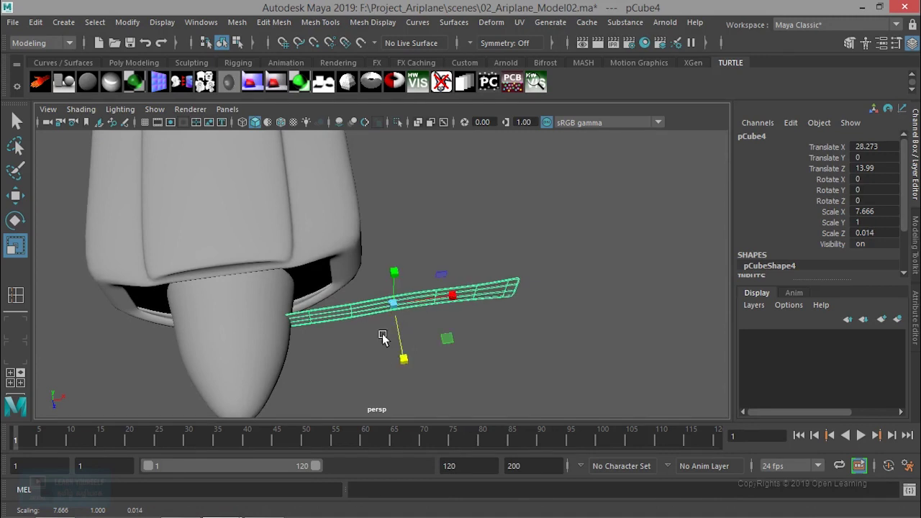
pyautogui.click(389, 378)
pyautogui.moveTo(391, 375)
pyautogui.keyDown('alt'); pyautogui.mouseDown()
pyautogui.moveTo(407, 350)
pyautogui.moveTo(456, 383)
pyautogui.moveTo(418, 305)
pyautogui.moveTo(407, 326)
pyautogui.moveTo(411, 302)
pyautogui.moveTo(530, 303)
pyautogui.mouseUp(); pyautogui.keyUp('alt')
pyautogui.click(417, 302)
# Step: Viewing the blade edge-on, thicken it gradually until Scale Z reads 0.066
pyautogui.moveTo(485, 221); pyautogui.dragTo(486, 223)
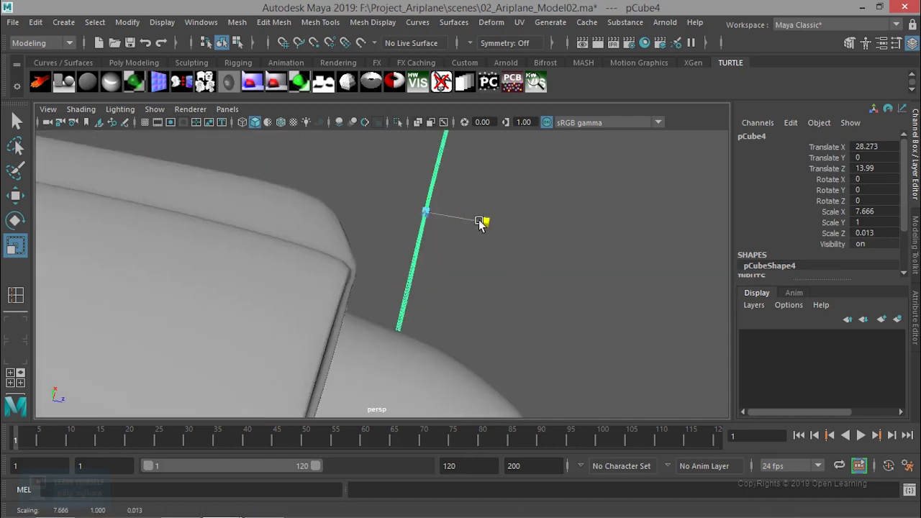
pyautogui.moveTo(456, 260)
pyautogui.keyDown('alt'); pyautogui.mouseDown()
pyautogui.moveTo(378, 247)
pyautogui.moveTo(329, 267)
pyautogui.moveTo(311, 293)
pyautogui.mouseUp(); pyautogui.keyUp('alt')
pyautogui.scroll(5, 329, 334)
pyautogui.scroll(-2, 329, 334)
pyautogui.scroll(-2, 329, 333)
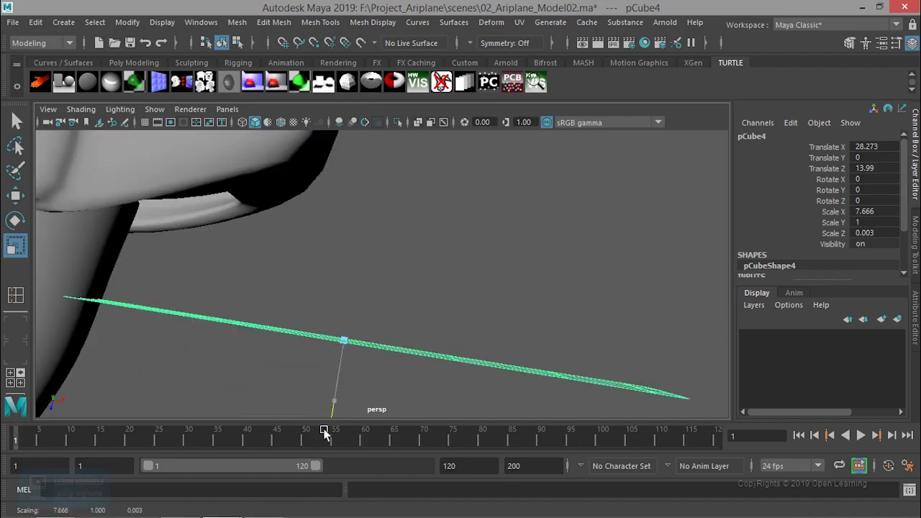
pyautogui.scroll(-3, 339, 403)
pyautogui.moveTo(352, 372); pyautogui.dragTo(347, 408)
pyautogui.moveTo(352, 370); pyautogui.dragTo(343, 422)
pyautogui.moveTo(351, 370); pyautogui.dragTo(337, 431)
pyautogui.moveTo(351, 370); pyautogui.dragTo(342, 409)
pyautogui.moveTo(352, 370); pyautogui.dragTo(348, 398)
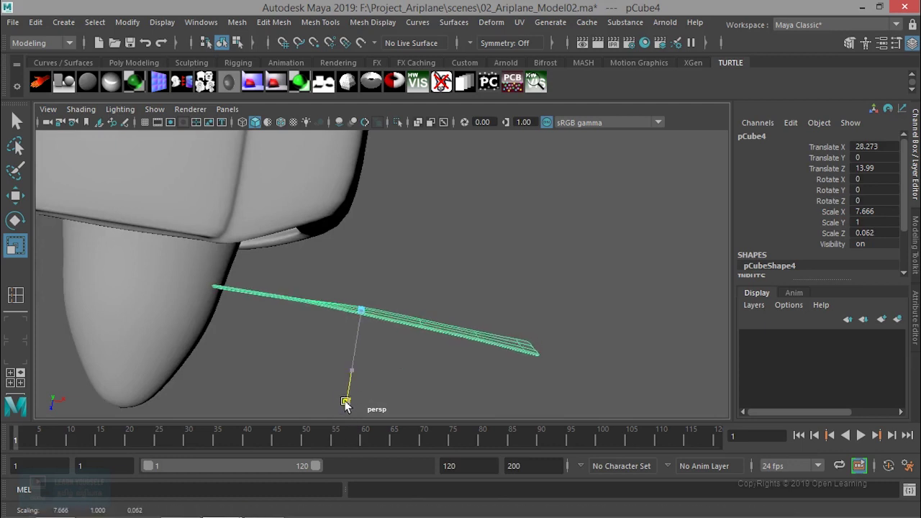
# Step: Inspect the thickened blade beside the wing, then select its root-end vertex columns in vertex mode
pyautogui.keyDown('alt'); pyautogui.moveTo(396, 370); pyautogui.dragTo(415, 321); pyautogui.keyUp('alt')
pyautogui.click(429, 340)
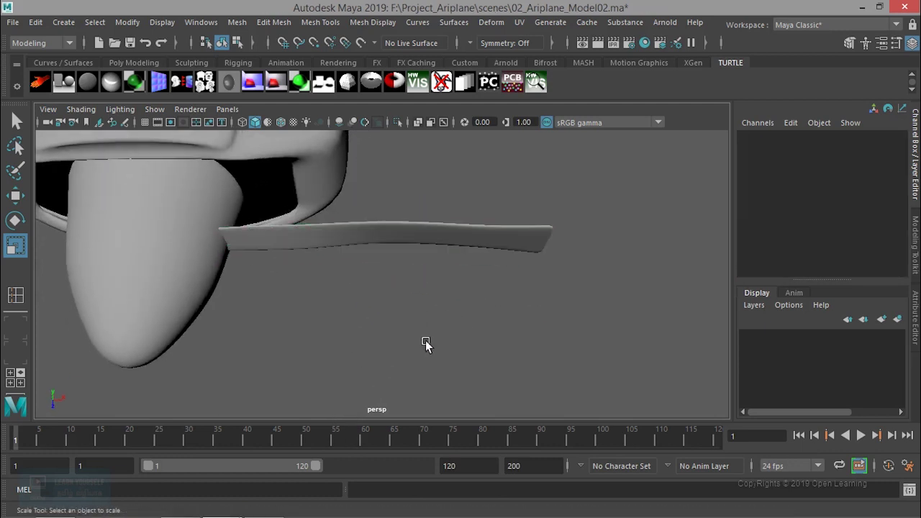
pyautogui.scroll(3, 426, 324)
pyautogui.scroll(3, 427, 273)
pyautogui.scroll(-5, 430, 242)
pyautogui.keyDown('alt'); pyautogui.moveTo(473, 346); pyautogui.dragTo(424, 251); pyautogui.keyUp('alt')
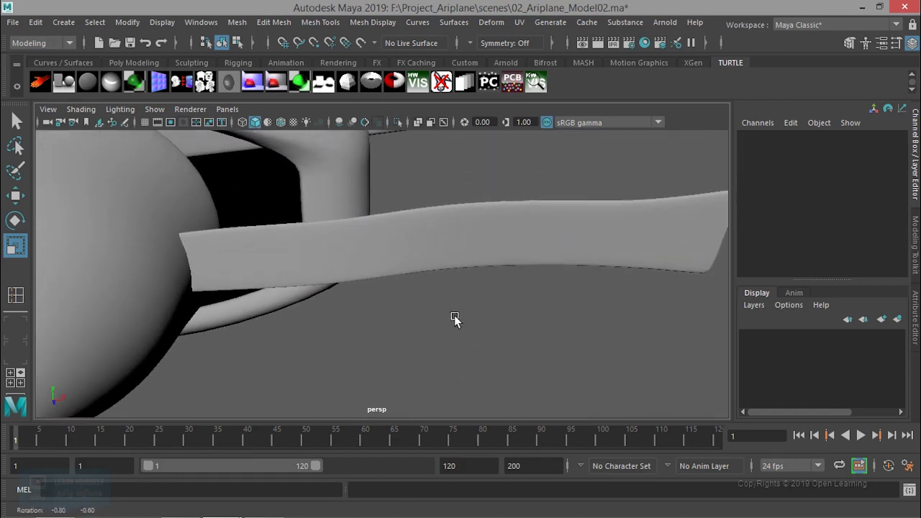
pyautogui.moveTo(425, 252); pyautogui.dragTo(372, 167, button='right')
pyautogui.moveTo(136, 196)
pyautogui.mouseDown()
pyautogui.moveTo(380, 370)
pyautogui.moveTo(343, 356)
pyautogui.moveTo(508, 424)
pyautogui.mouseUp()
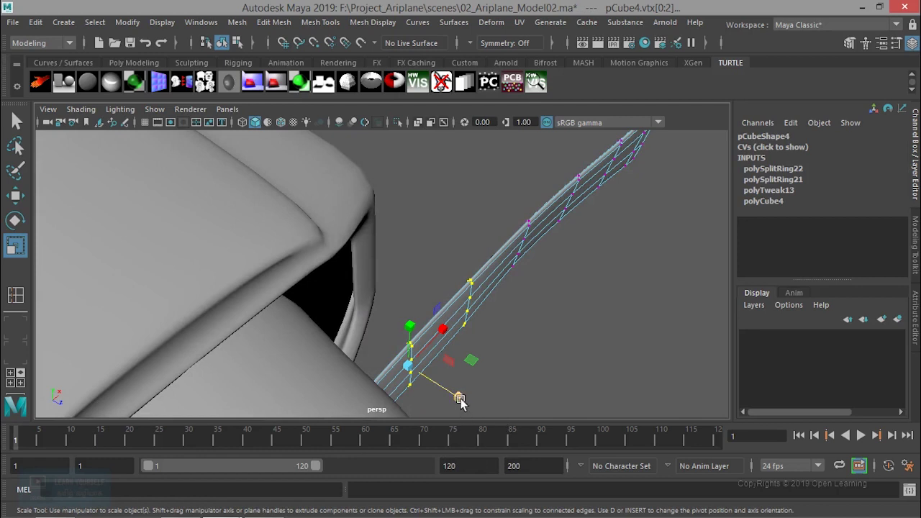
# Step: Scale the blade's root vertices narrower, undoing an accidental selection change
pyautogui.moveTo(460, 400); pyautogui.dragTo(426, 387)
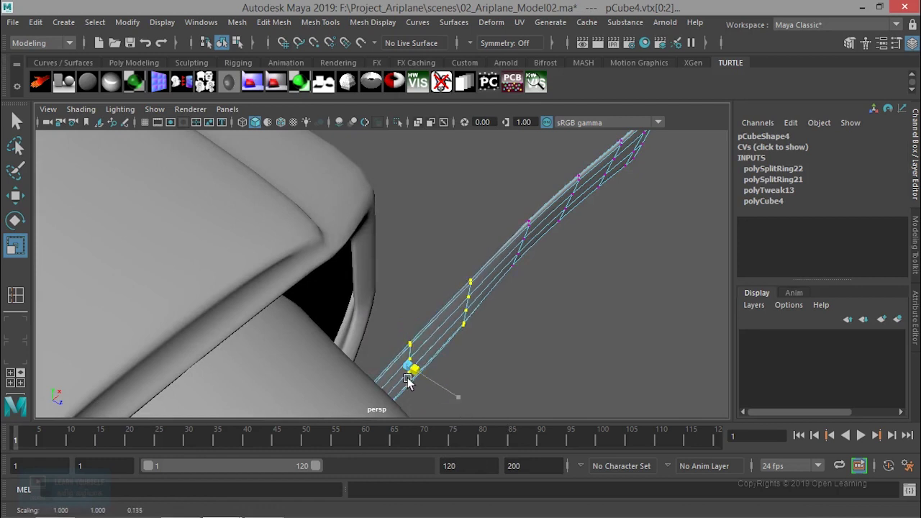
pyautogui.moveTo(416, 381)
pyautogui.keyDown('alt'); pyautogui.mouseDown()
pyautogui.moveTo(468, 386)
pyautogui.moveTo(348, 382)
pyautogui.moveTo(383, 379)
pyautogui.moveTo(358, 355)
pyautogui.moveTo(353, 366)
pyautogui.moveTo(396, 254)
pyautogui.moveTo(372, 300)
pyautogui.moveTo(465, 309)
pyautogui.moveTo(458, 273)
pyautogui.moveTo(472, 243)
pyautogui.moveTo(485, 299)
pyautogui.mouseUp(); pyautogui.keyUp('alt')
pyautogui.click(382, 377)
pyautogui.hotkey('ctrl', 'z')
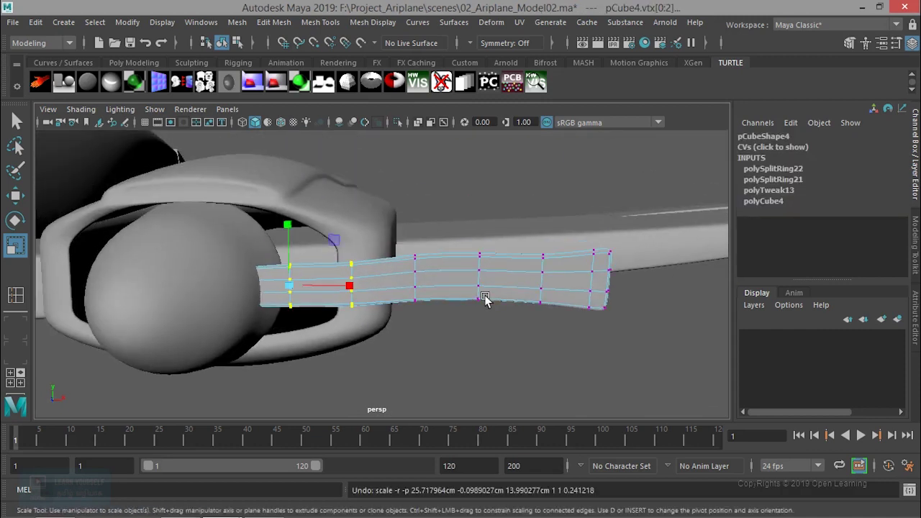
pyautogui.hotkey('ctrl', 'z')
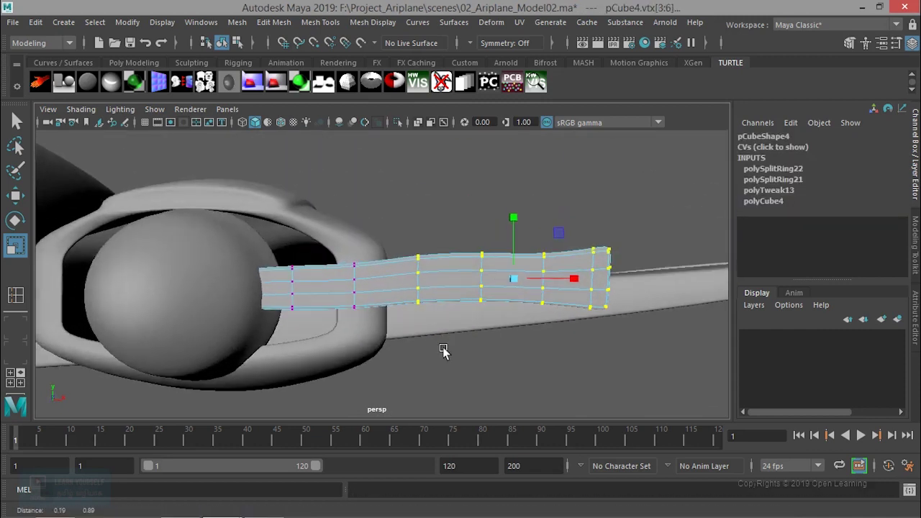
pyautogui.scroll(3, 445, 350)
# Step: Select the two middle vertex columns and lower them slightly
pyautogui.rightClick(508, 332)
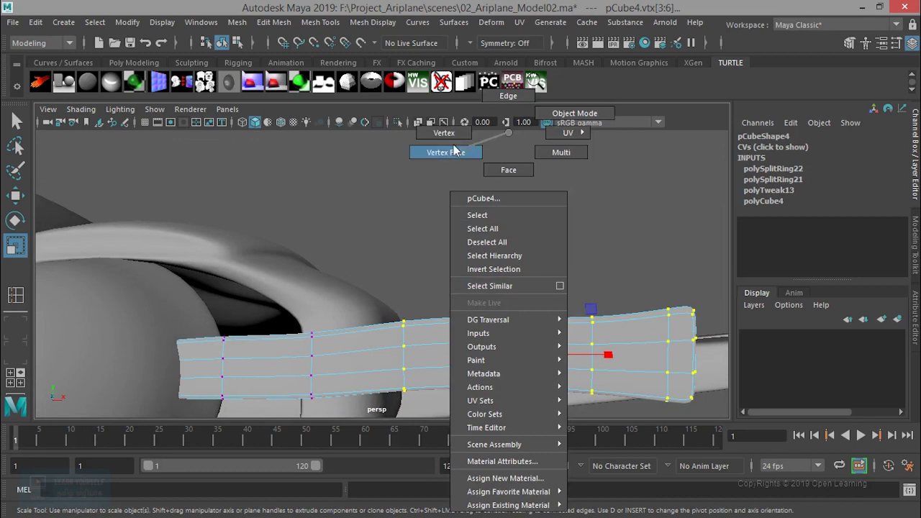
pyautogui.click(444, 132)
pyautogui.moveTo(357, 256)
pyautogui.mouseDown()
pyautogui.moveTo(494, 421)
pyautogui.moveTo(539, 425)
pyautogui.mouseUp()
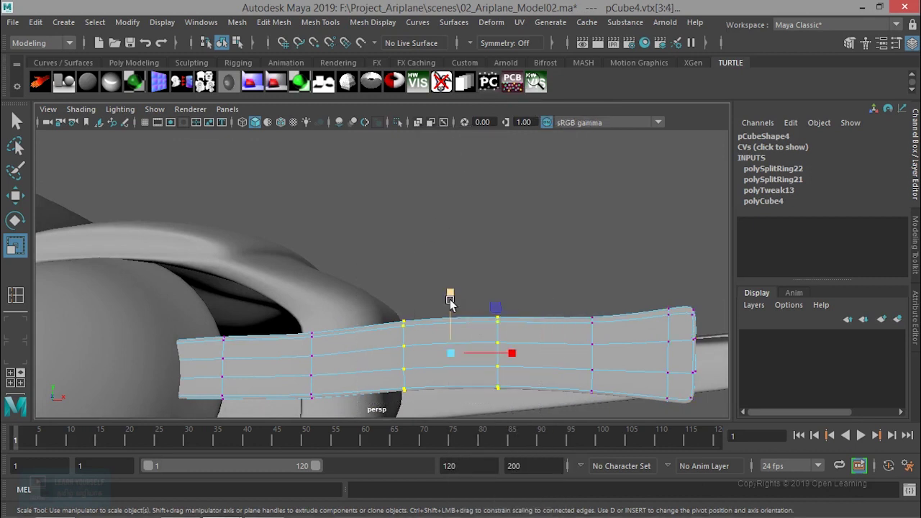
pyautogui.press('w')
pyautogui.moveTo(448, 289)
pyautogui.mouseDown()
pyautogui.moveTo(500, 353)
pyautogui.moveTo(545, 353)
pyautogui.moveTo(552, 371)
pyautogui.moveTo(447, 342)
pyautogui.mouseUp()
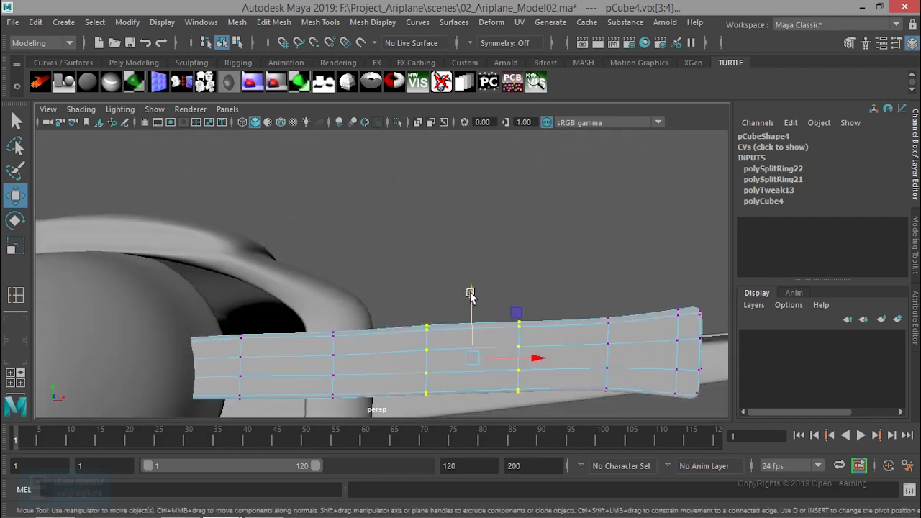
pyautogui.moveTo(469, 294); pyautogui.dragTo(473, 297)
# Step: Return the blade to object mode and reselect it near the nacelle
pyautogui.keyDown('alt'); pyautogui.moveTo(404, 373); pyautogui.dragTo(434, 380); pyautogui.keyUp('alt')
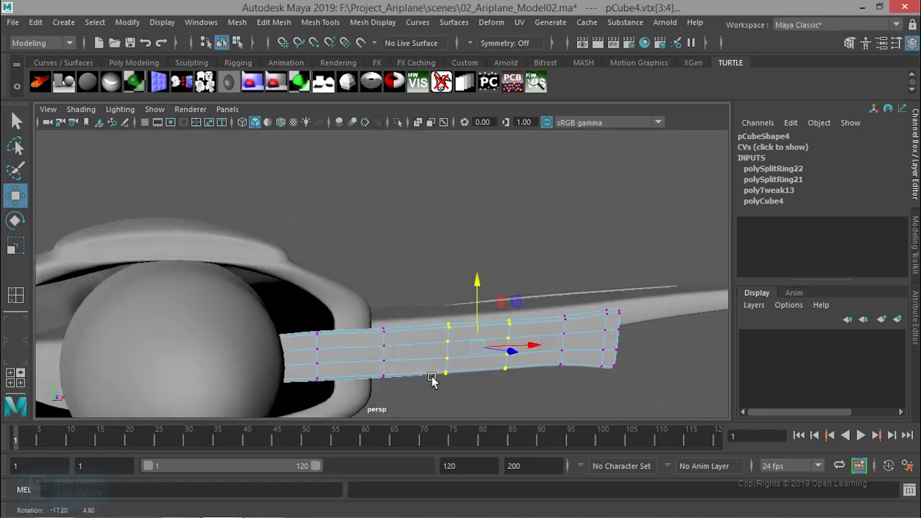
pyautogui.moveTo(434, 380); pyautogui.dragTo(514, 99, button='right')
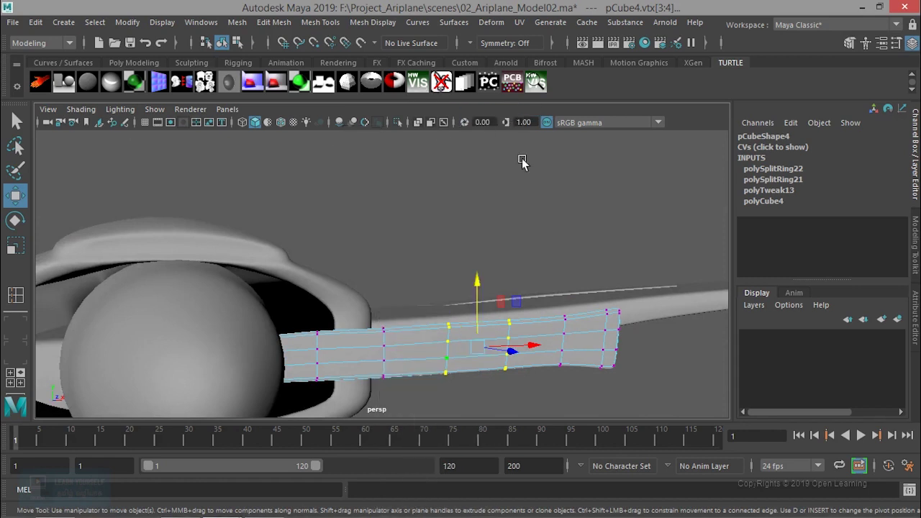
pyautogui.click(543, 315)
pyautogui.moveTo(473, 403)
pyautogui.keyDown('alt'); pyautogui.mouseDown()
pyautogui.moveTo(526, 421)
pyautogui.moveTo(524, 313)
pyautogui.mouseUp(); pyautogui.keyUp('alt')
pyautogui.click(521, 338)
pyautogui.click(478, 353)
pyautogui.moveTo(478, 353)
pyautogui.keyDown('alt'); pyautogui.mouseDown()
pyautogui.moveTo(471, 395)
pyautogui.moveTo(516, 378)
pyautogui.mouseUp(); pyautogui.keyUp('alt')
pyautogui.click(423, 332)
pyautogui.moveTo(423, 333)
pyautogui.keyDown('alt'); pyautogui.mouseDown()
pyautogui.moveTo(508, 334)
pyautogui.moveTo(468, 323)
pyautogui.moveTo(551, 353)
pyautogui.moveTo(238, 319)
pyautogui.moveTo(350, 308)
pyautogui.moveTo(334, 329)
pyautogui.moveTo(436, 325)
pyautogui.moveTo(323, 325)
pyautogui.moveTo(302, 346)
pyautogui.moveTo(232, 320)
pyautogui.moveTo(328, 308)
pyautogui.moveTo(434, 323)
pyautogui.moveTo(259, 320)
pyautogui.mouseUp(); pyautogui.keyUp('alt')
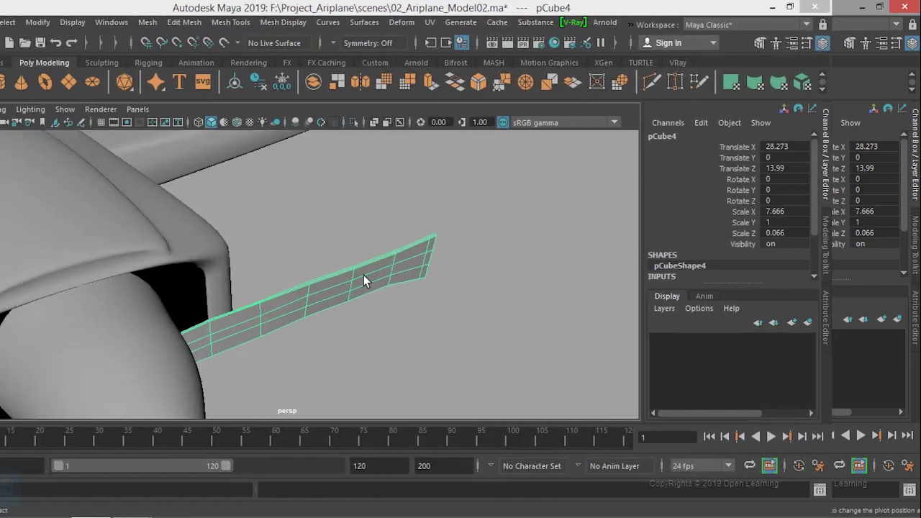
# Step: Check the blade and nacelle from several angles, then frame the selected blade in the front view
pyautogui.moveTo(366, 278)
pyautogui.keyDown('alt'); pyautogui.mouseDown()
pyautogui.moveTo(399, 262)
pyautogui.moveTo(458, 263)
pyautogui.moveTo(401, 295)
pyautogui.mouseUp(); pyautogui.keyUp('alt')
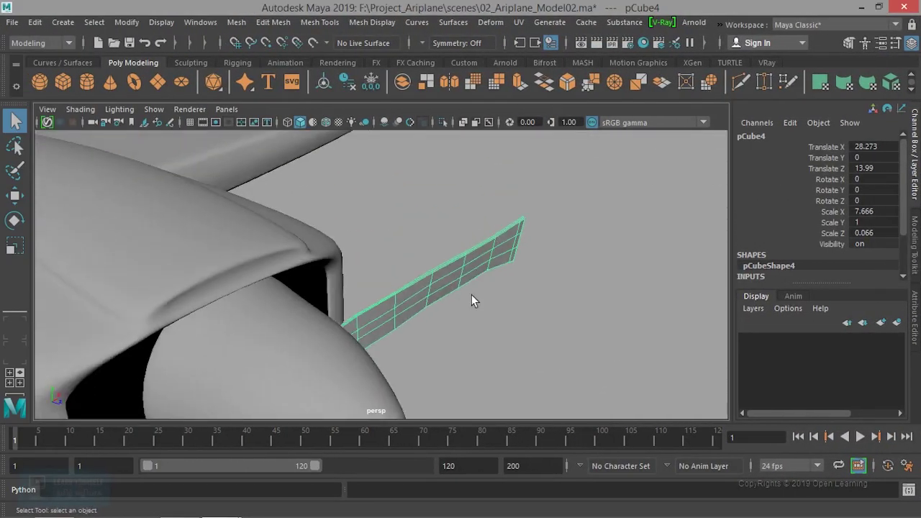
pyautogui.scroll(-3, 470, 304)
pyautogui.moveTo(468, 309)
pyautogui.keyDown('alt'); pyautogui.mouseDown()
pyautogui.moveTo(421, 324)
pyautogui.moveTo(390, 321)
pyautogui.moveTo(477, 334)
pyautogui.moveTo(425, 267)
pyautogui.moveTo(440, 267)
pyautogui.moveTo(399, 277)
pyautogui.mouseUp(); pyautogui.keyUp('alt')
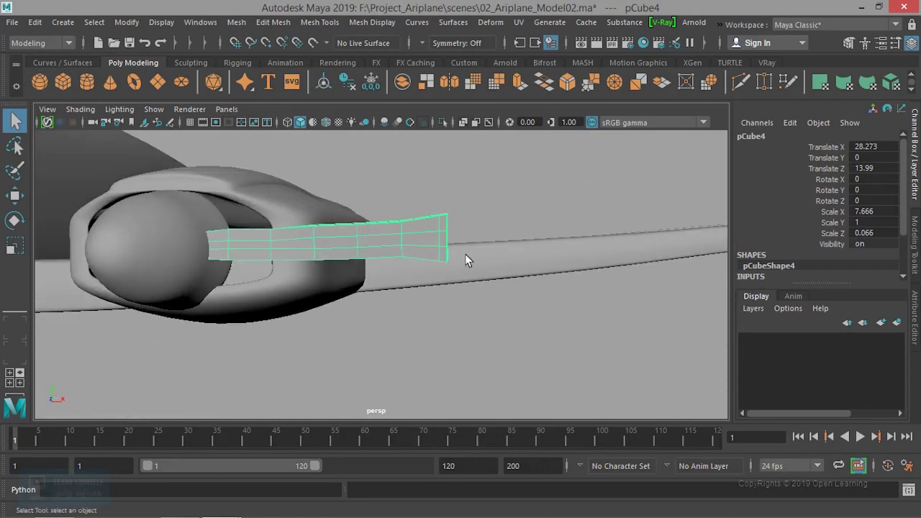
pyautogui.moveTo(355, 271)
pyautogui.keyDown('alt'); pyautogui.mouseDown()
pyautogui.moveTo(417, 287)
pyautogui.moveTo(410, 296)
pyautogui.mouseUp(); pyautogui.keyUp('alt')
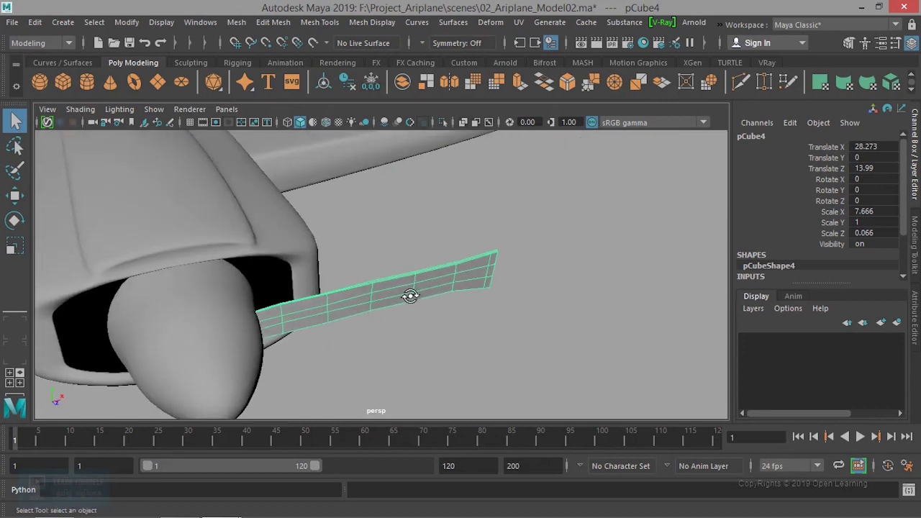
pyautogui.press('space')
pyautogui.press('space')
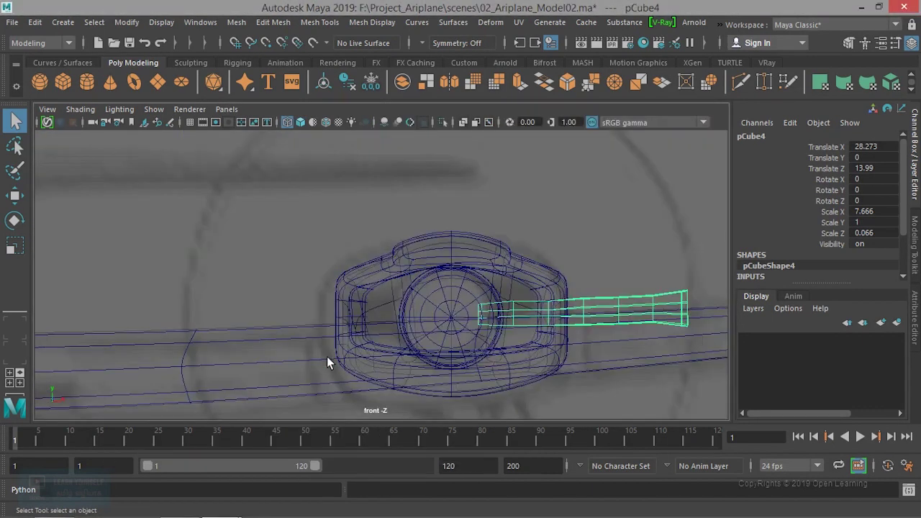
pyautogui.press('f')
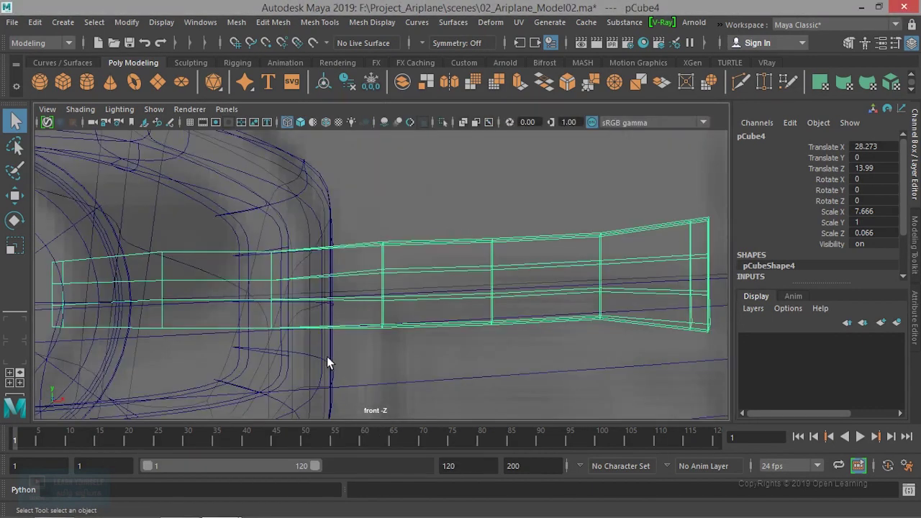
pyautogui.scroll(-3, 327, 356)
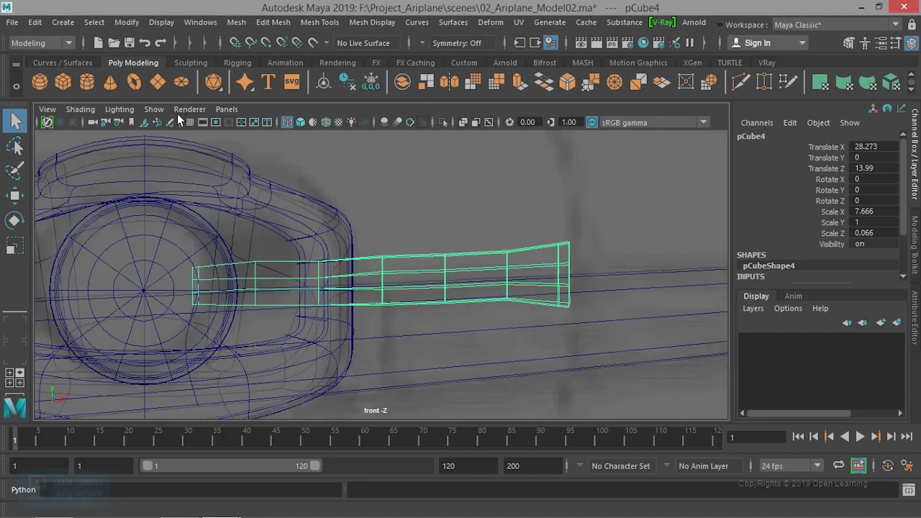
pyautogui.click(155, 110)
pyautogui.moveTo(209, 19)
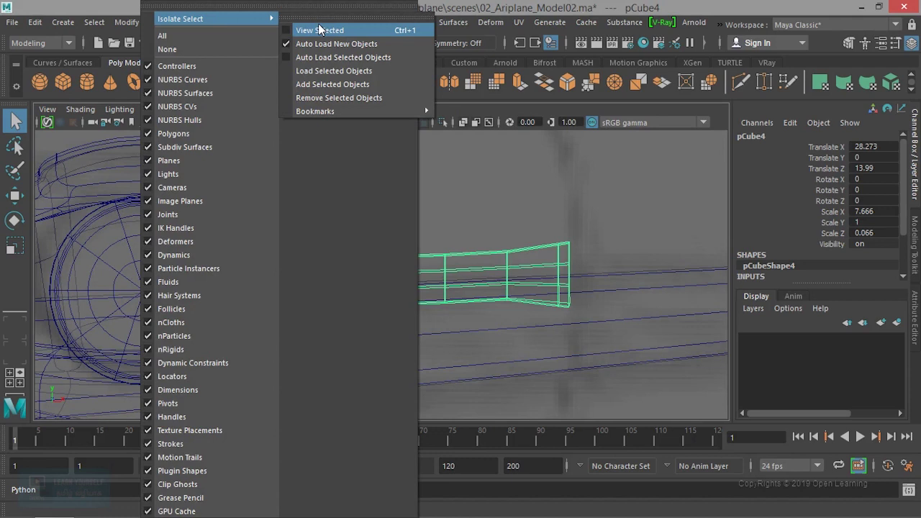
# Step: Isolate the blade via View Selected, zoom in, and select one top-edge vertex in vertex mode
pyautogui.click(328, 31)
pyautogui.scroll(1, 334, 301)
pyautogui.scroll(1, 277, 304)
pyautogui.scroll(1, 338, 295)
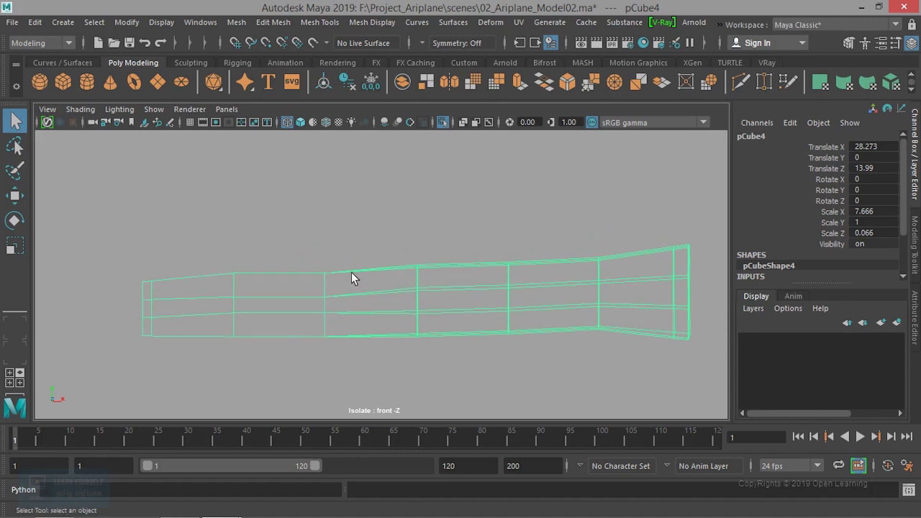
pyautogui.moveTo(351, 272); pyautogui.dragTo(288, 140, button='right')
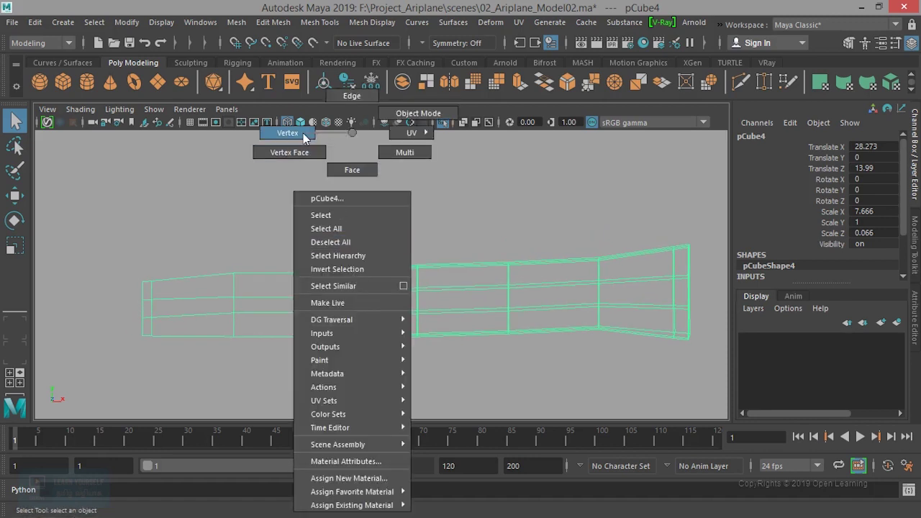
pyautogui.moveTo(346, 283); pyautogui.dragTo(339, 286)
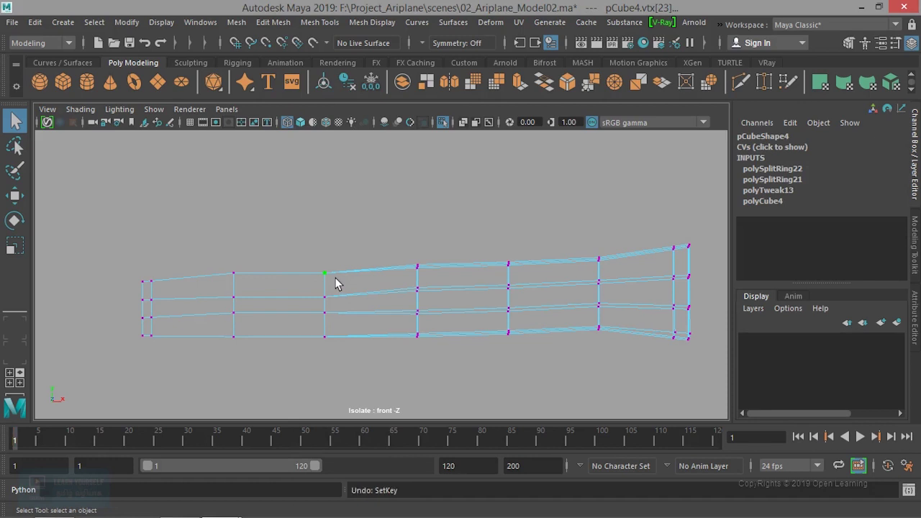
# Step: Raise the top-edge vertices one by one toward the tip to curve the blade's upper edge
pyautogui.press('w')
pyautogui.moveTo(323, 219); pyautogui.dragTo(323, 215)
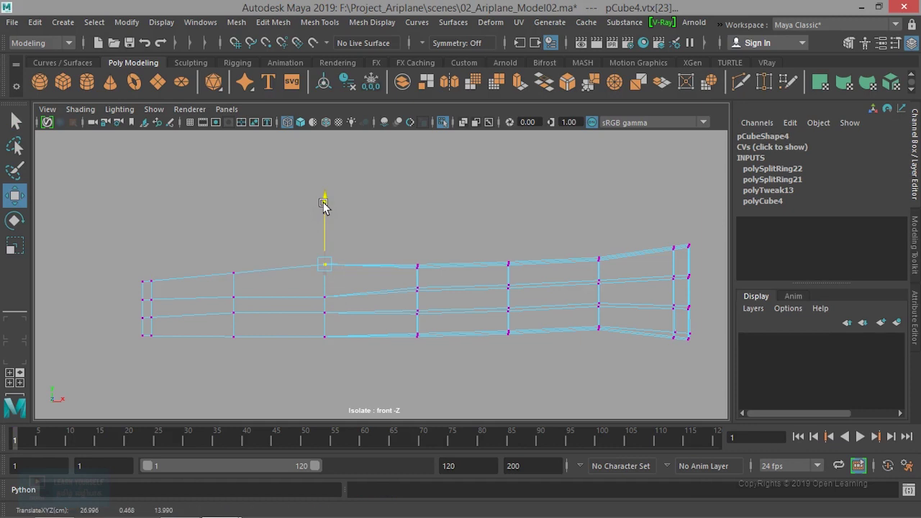
pyautogui.click(417, 266)
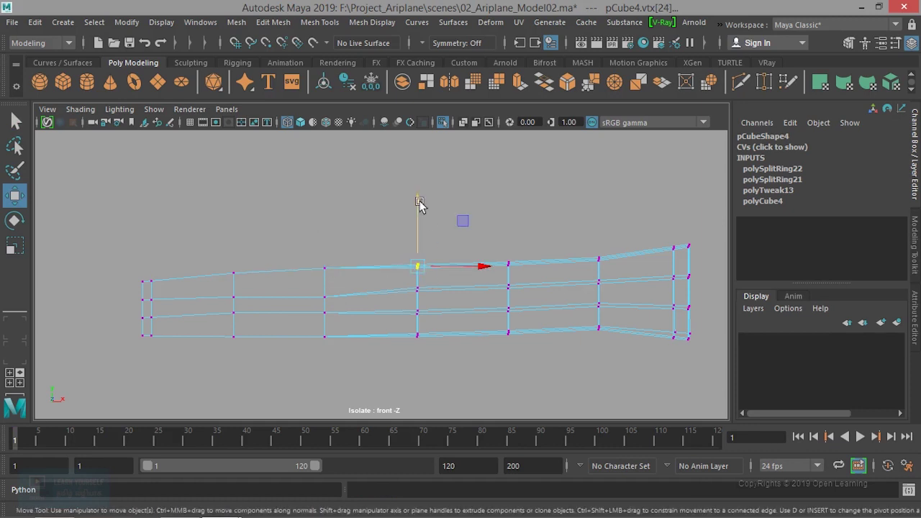
pyautogui.moveTo(420, 205); pyautogui.dragTo(419, 200)
pyautogui.click(508, 263)
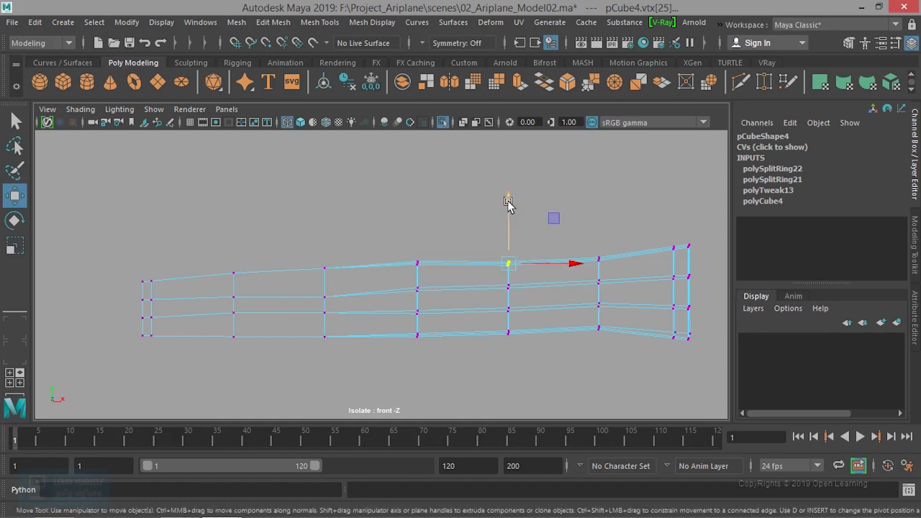
pyautogui.moveTo(508, 204); pyautogui.dragTo(508, 194)
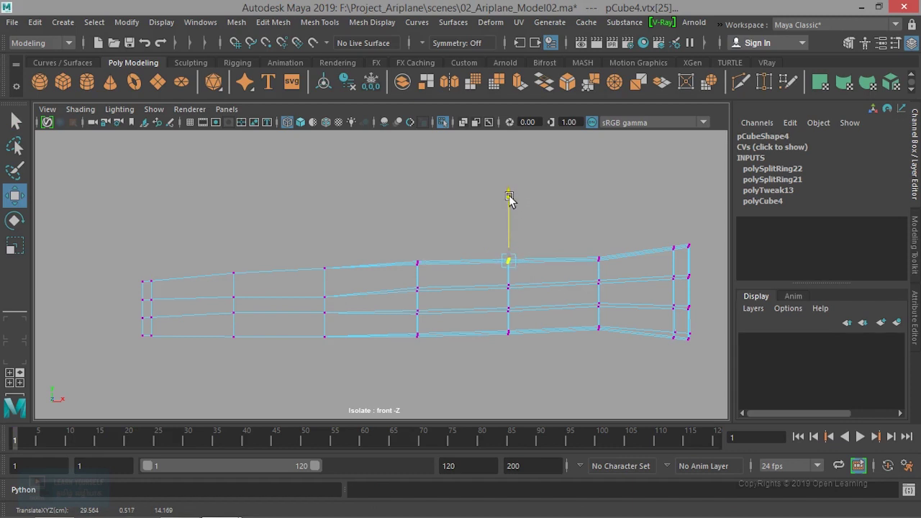
pyautogui.keyDown('alt'); pyautogui.moveTo(510, 199); pyautogui.dragTo(419, 212, button='middle'); pyautogui.keyUp('alt')
pyautogui.moveTo(477, 229)
pyautogui.mouseDown()
pyautogui.moveTo(513, 261)
pyautogui.moveTo(520, 256)
pyautogui.mouseUp()
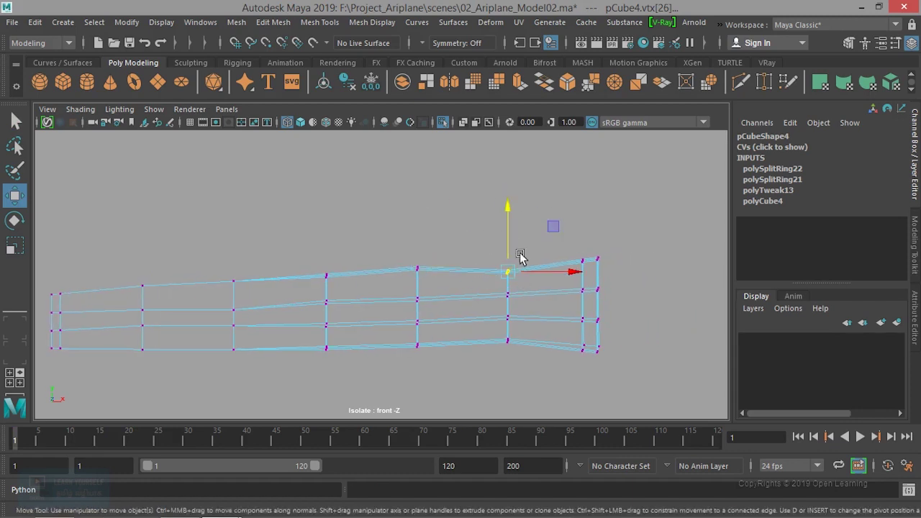
pyautogui.moveTo(509, 213); pyautogui.dragTo(508, 200)
# Step: Narrow the tip: push the middle tip vertices outward, pull the bottom ones inward, raise a column
pyautogui.keyDown('alt'); pyautogui.moveTo(521, 265); pyautogui.dragTo(444, 227, button='middle'); pyautogui.keyUp('alt')
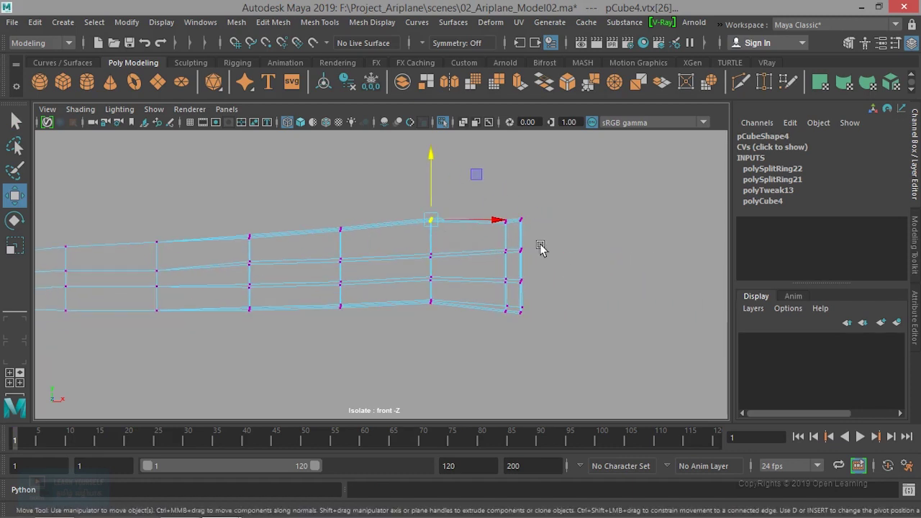
pyautogui.moveTo(508, 234); pyautogui.dragTo(509, 235)
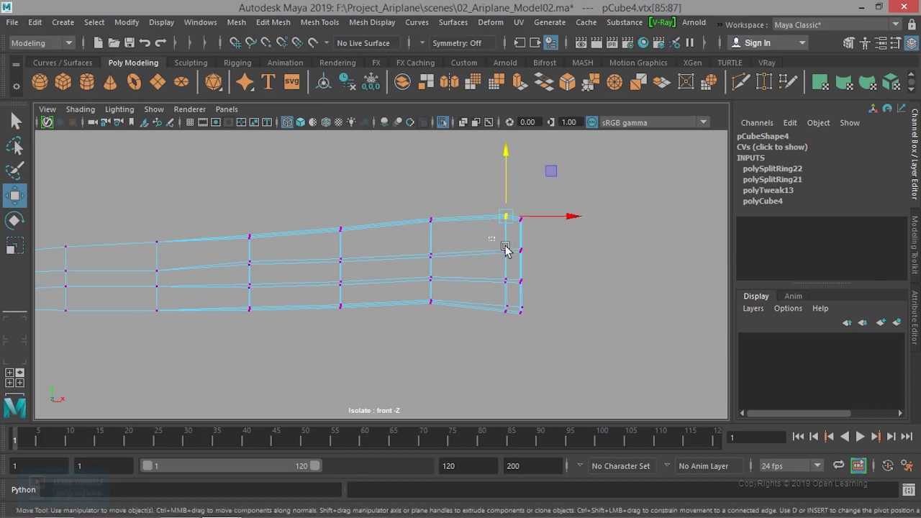
pyautogui.moveTo(536, 277)
pyautogui.mouseDown()
pyautogui.moveTo(551, 284)
pyautogui.moveTo(592, 268)
pyautogui.mouseUp()
pyautogui.moveTo(490, 298)
pyautogui.mouseDown()
pyautogui.moveTo(538, 329)
pyautogui.moveTo(573, 315)
pyautogui.mouseUp()
pyautogui.keyDown('alt'); pyautogui.moveTo(397, 308); pyautogui.dragTo(447, 311, button='middle'); pyautogui.keyUp('alt')
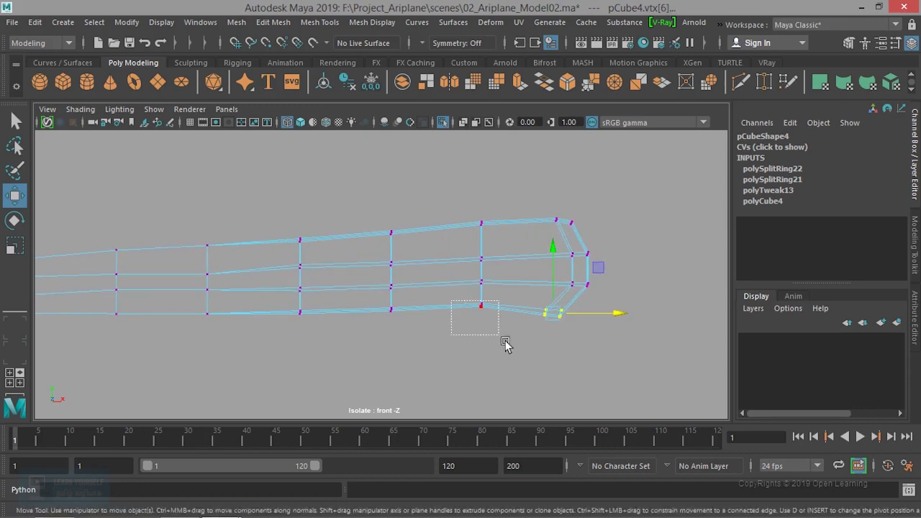
pyautogui.moveTo(506, 345); pyautogui.dragTo(504, 342)
pyautogui.click(483, 240)
pyautogui.keyDown('alt'); pyautogui.moveTo(367, 353); pyautogui.dragTo(450, 374, button='middle'); pyautogui.keyUp('alt')
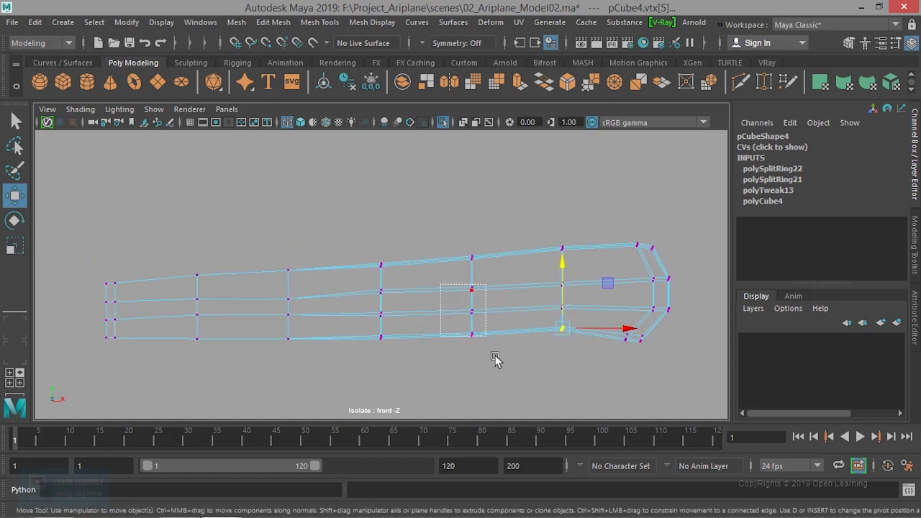
pyautogui.moveTo(495, 360); pyautogui.dragTo(494, 357)
pyautogui.moveTo(472, 248); pyautogui.dragTo(470, 244)
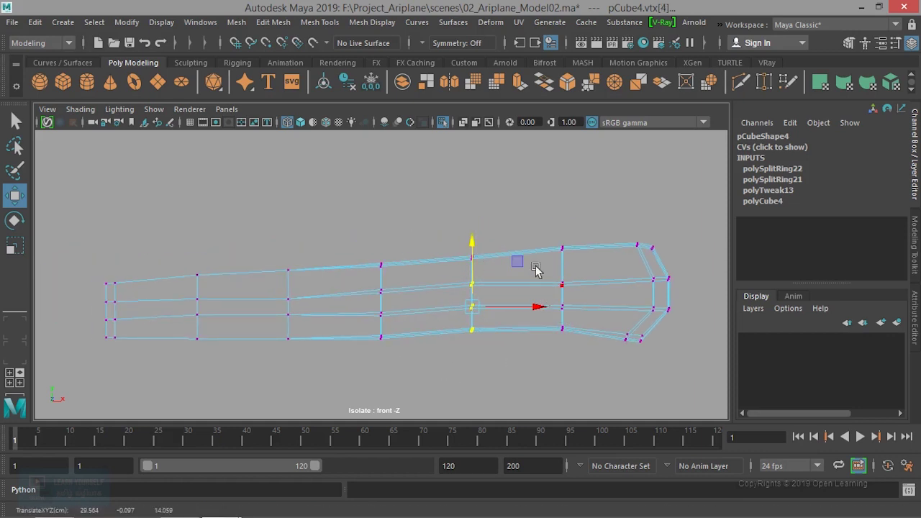
# Step: Raise the middle vertex columns slightly, working toward the blade root
pyautogui.moveTo(538, 270); pyautogui.dragTo(592, 346)
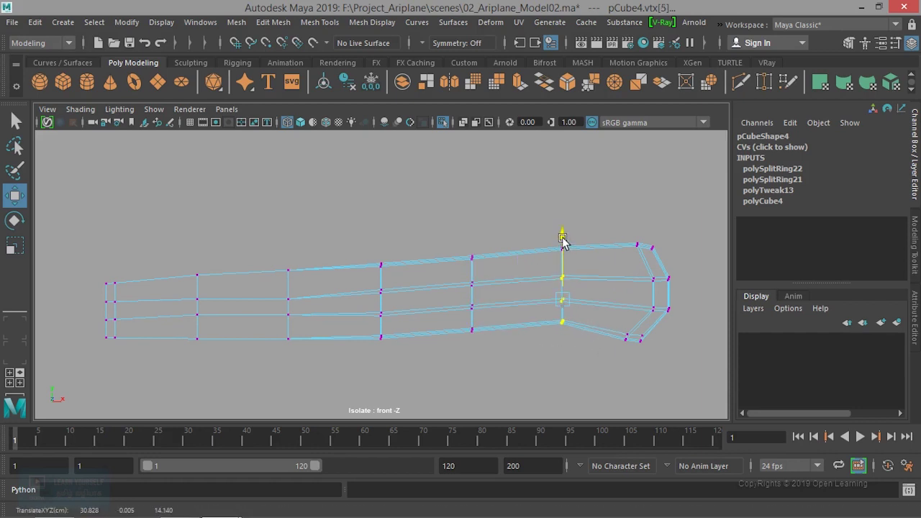
pyautogui.keyDown('alt'); pyautogui.moveTo(562, 242); pyautogui.dragTo(606, 295, button='middle'); pyautogui.keyUp('alt')
pyautogui.moveTo(422, 264); pyautogui.dragTo(462, 340)
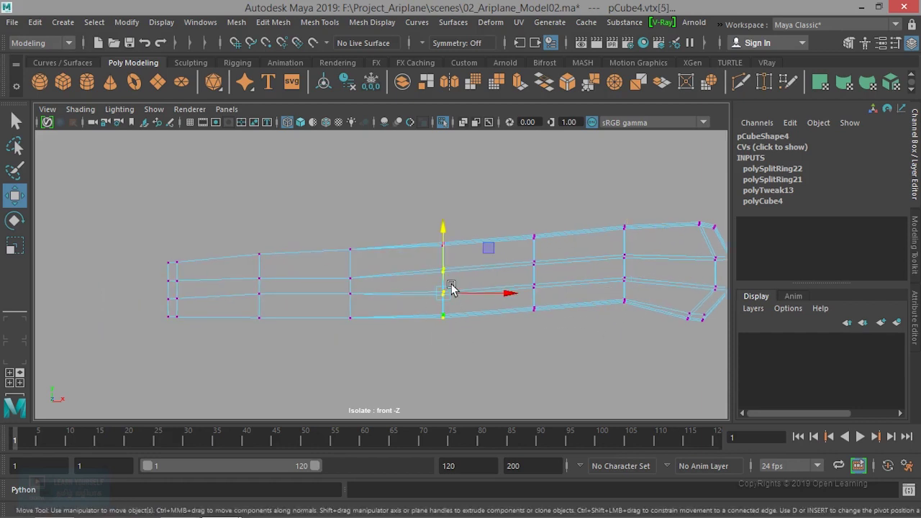
pyautogui.moveTo(444, 235); pyautogui.dragTo(444, 230)
pyautogui.moveTo(332, 238); pyautogui.dragTo(363, 327)
pyautogui.moveTo(350, 238); pyautogui.dragTo(349, 230)
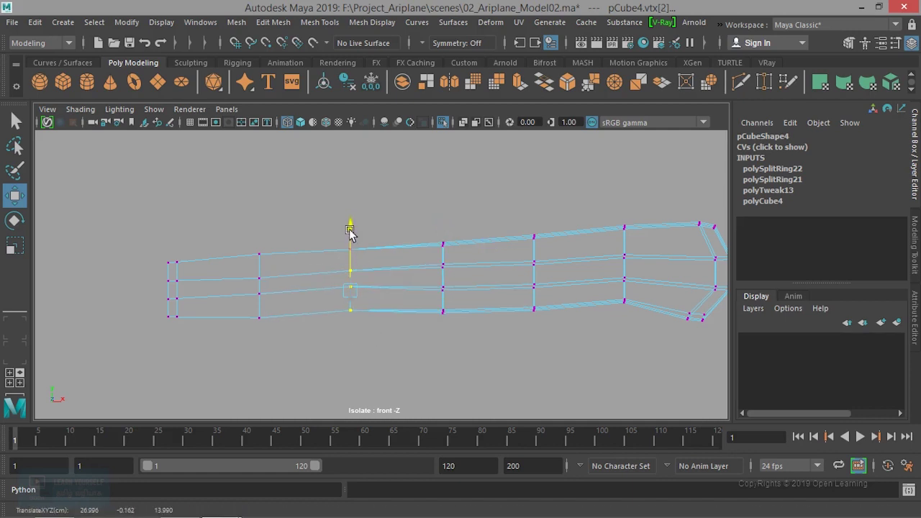
pyautogui.keyDown('alt'); pyautogui.moveTo(442, 319); pyautogui.dragTo(300, 312, button='middle'); pyautogui.keyUp('alt')
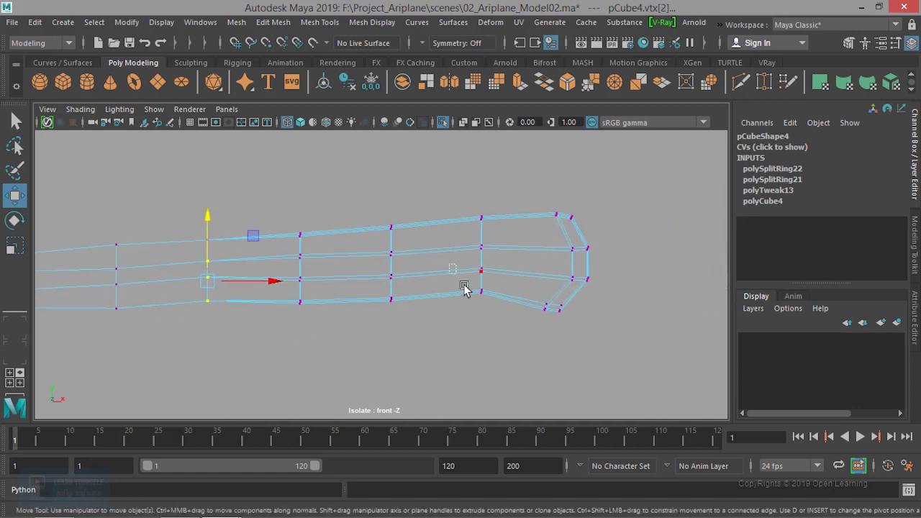
pyautogui.moveTo(498, 321); pyautogui.dragTo(498, 321)
pyautogui.click(482, 218)
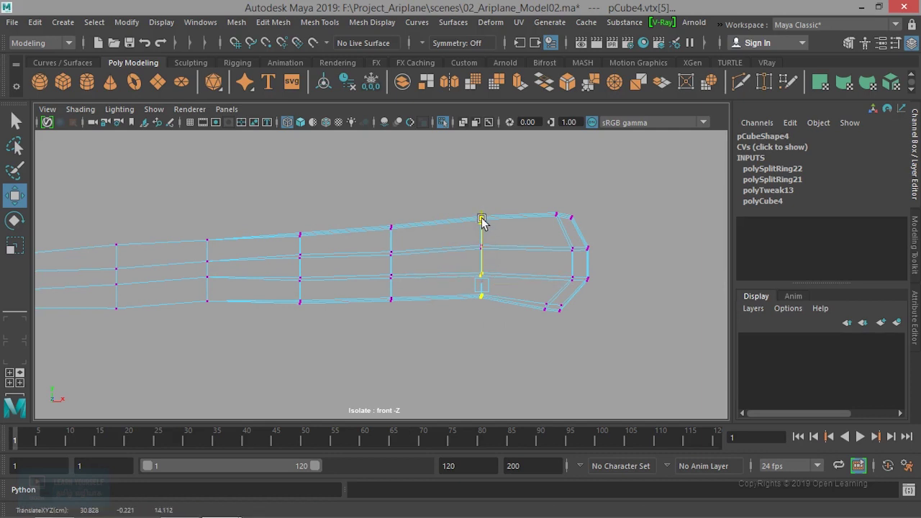
pyautogui.keyDown('alt'); pyautogui.moveTo(494, 339); pyautogui.dragTo(546, 338, button='middle'); pyautogui.keyUp('alt')
# Step: Lower one top vertex, raise the bottom root vertices, then return to object mode
pyautogui.moveTo(333, 257); pyautogui.dragTo(333, 257)
pyautogui.click(328, 199)
pyautogui.moveTo(329, 200); pyautogui.dragTo(329, 201)
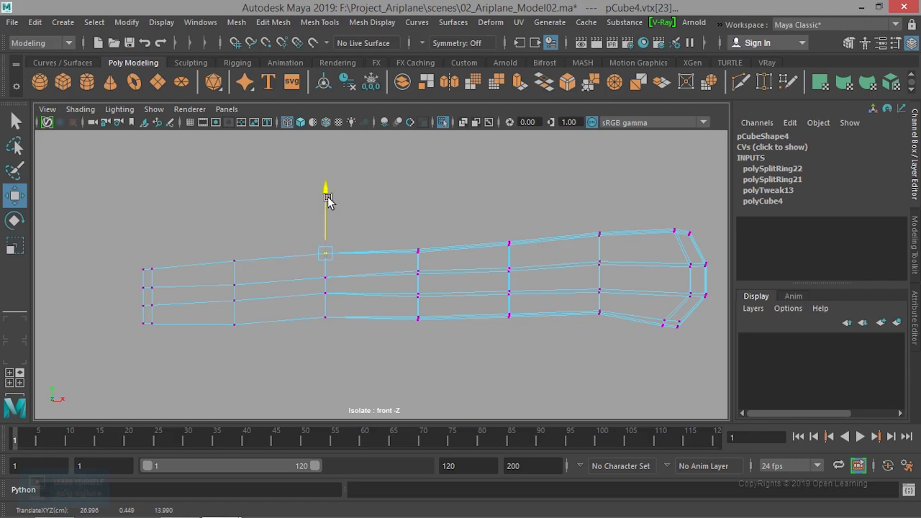
pyautogui.moveTo(199, 318); pyautogui.dragTo(257, 360)
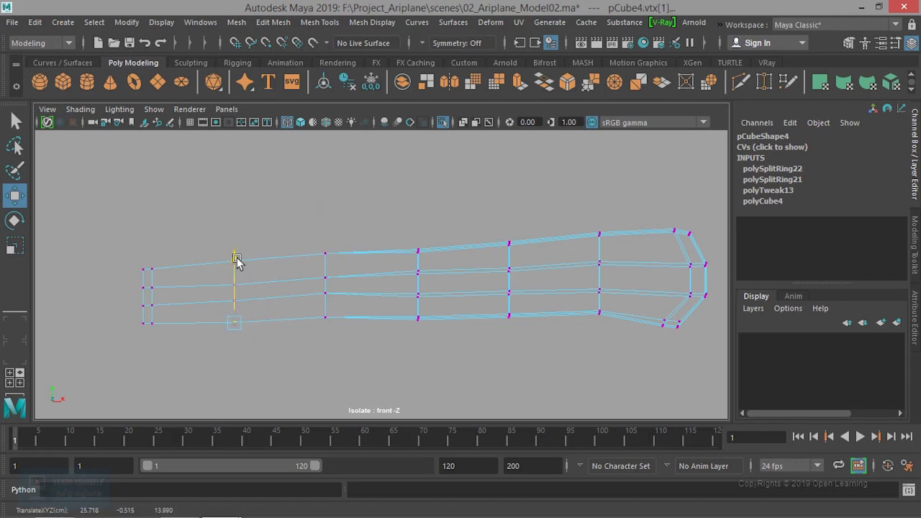
pyautogui.moveTo(111, 252); pyautogui.dragTo(183, 349)
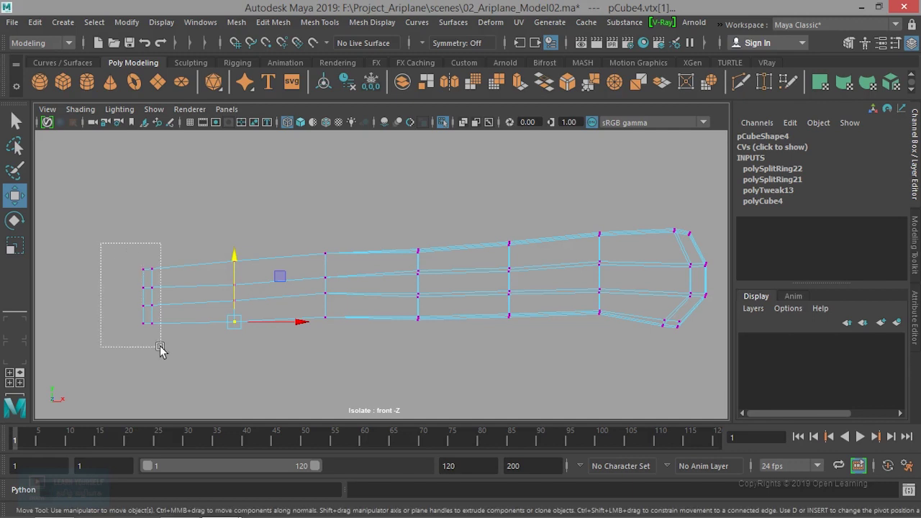
pyautogui.moveTo(288, 362); pyautogui.dragTo(345, 370)
pyautogui.moveTo(234, 261); pyautogui.dragTo(238, 252)
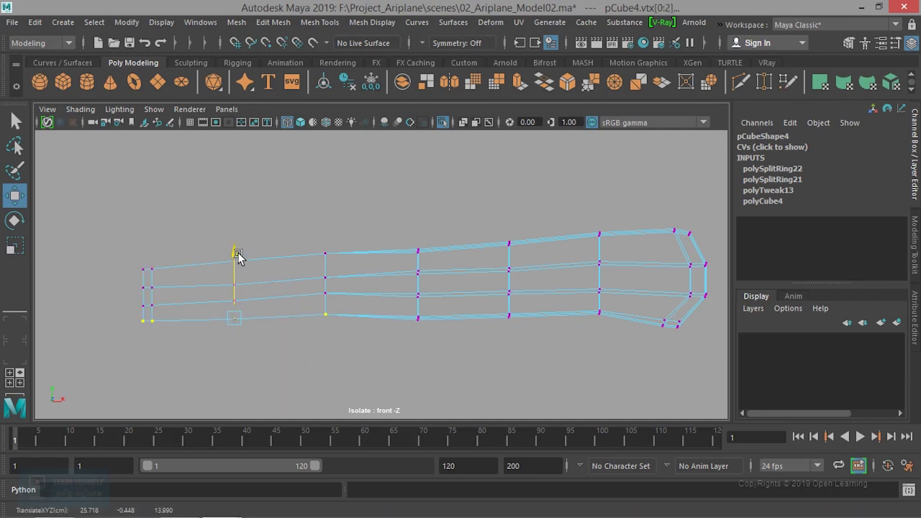
pyautogui.moveTo(589, 241); pyautogui.dragTo(657, 114, button='right')
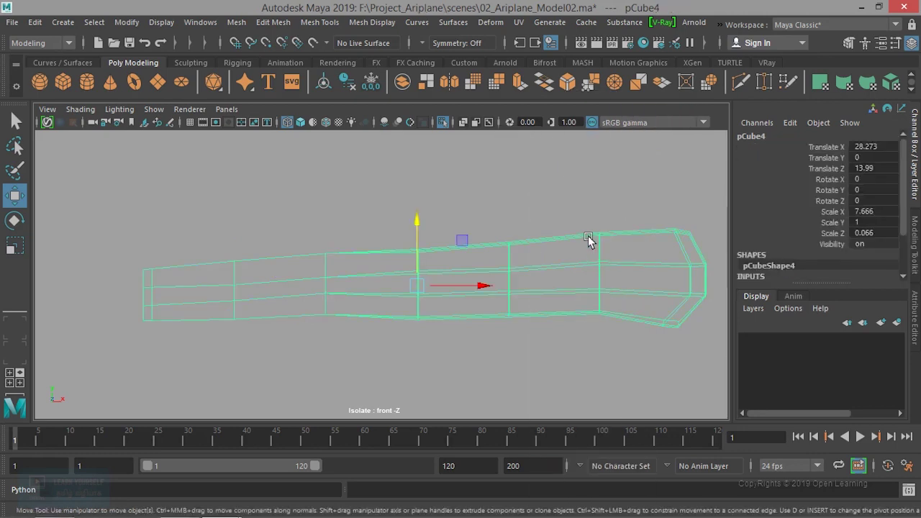
# Step: Nudge two middle vertex columns of the pCube4 blade up slightly, then exit Isolate Select to show the airplane
pyautogui.click(564, 364)
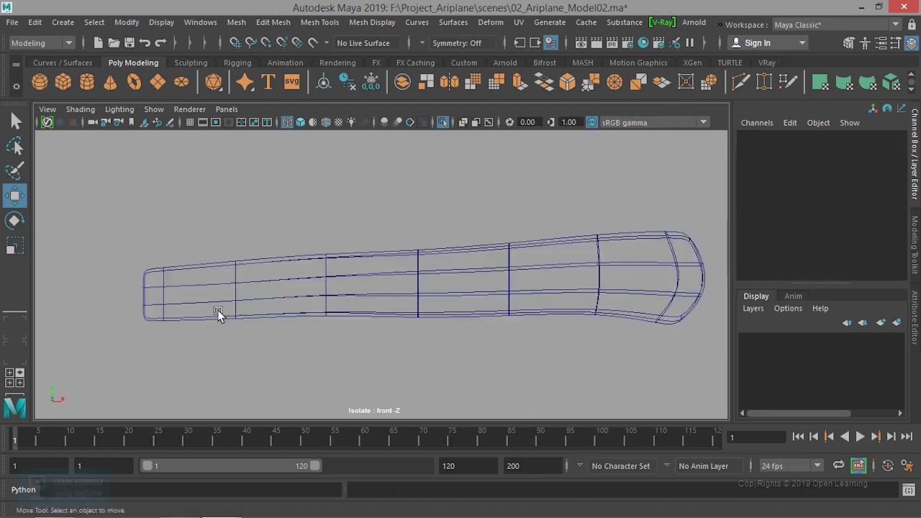
pyautogui.moveTo(416, 258); pyautogui.dragTo(351, 134, button='right')
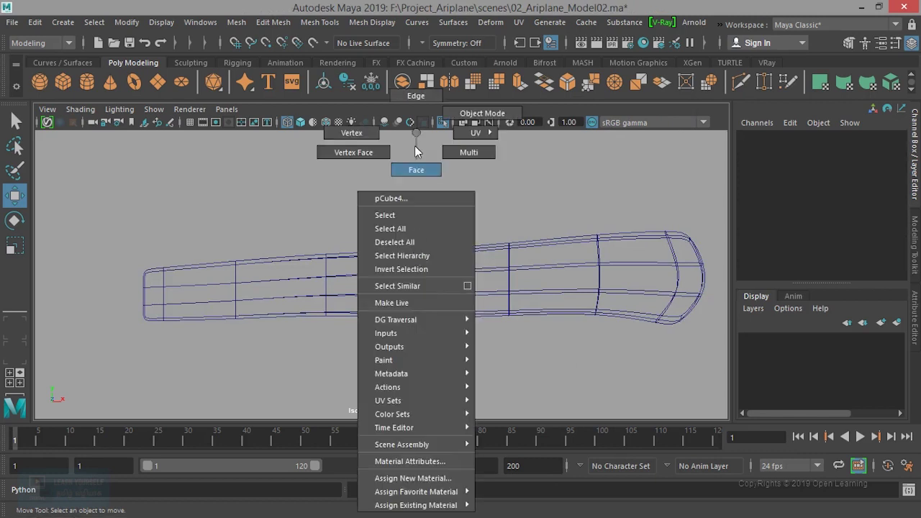
pyautogui.moveTo(386, 222); pyautogui.dragTo(435, 347)
pyautogui.moveTo(423, 220); pyautogui.dragTo(418, 212)
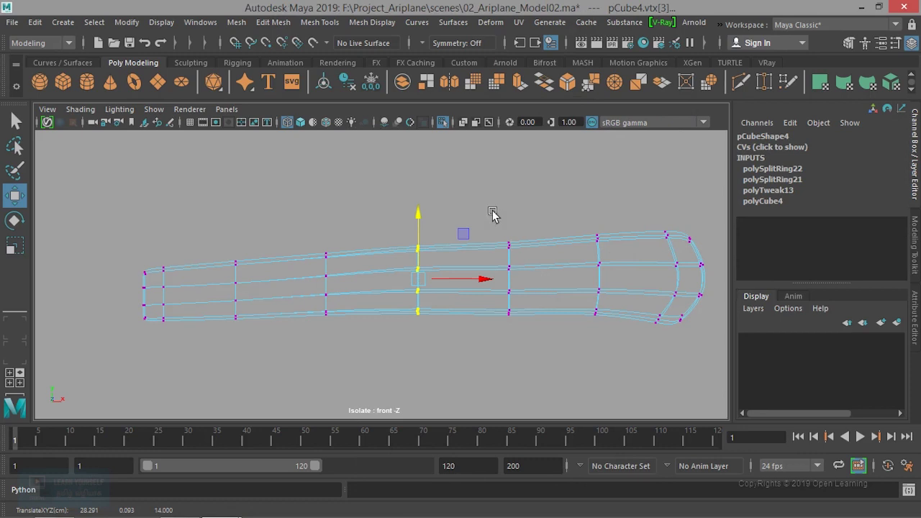
pyautogui.moveTo(498, 210); pyautogui.dragTo(537, 248)
pyautogui.moveTo(510, 214); pyautogui.dragTo(511, 210)
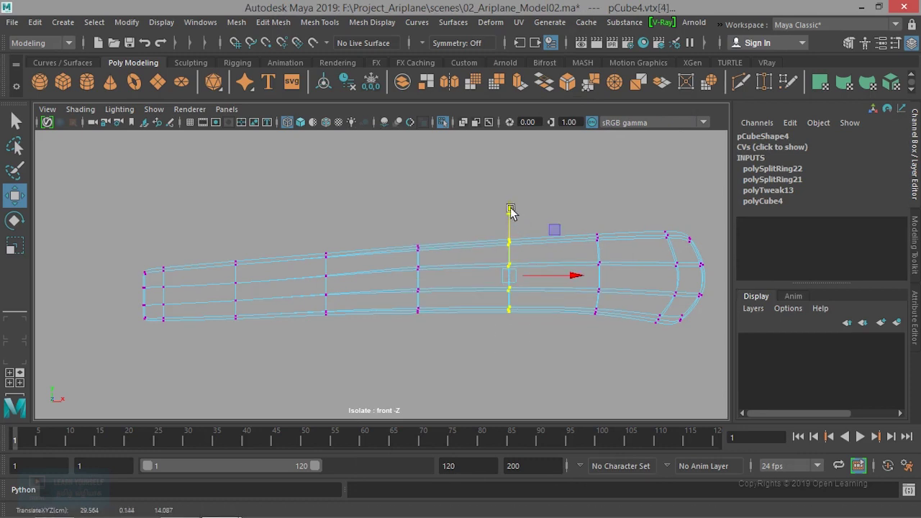
pyautogui.moveTo(576, 243); pyautogui.dragTo(612, 122, button='right')
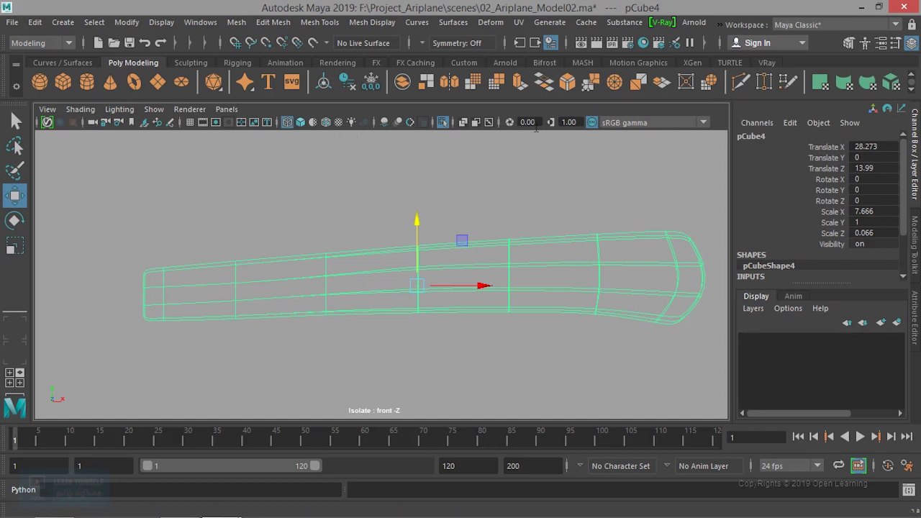
pyautogui.click(444, 124)
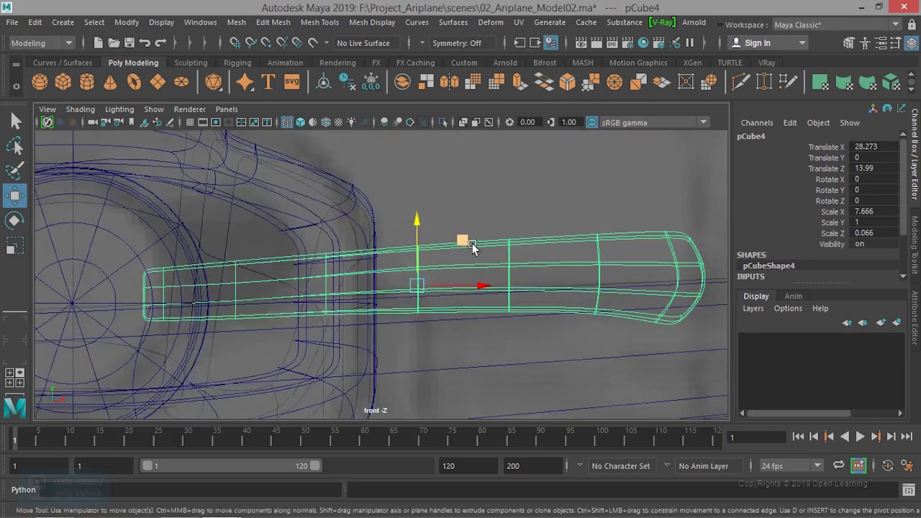
# Step: Switch to the perspective view and select the propeller blade pCube4 edge-on
pyautogui.press('space')
pyautogui.press('space')
pyautogui.moveTo(440, 309)
pyautogui.keyDown('alt'); pyautogui.mouseDown()
pyautogui.moveTo(555, 325)
pyautogui.moveTo(520, 344)
pyautogui.moveTo(333, 300)
pyautogui.moveTo(403, 308)
pyautogui.moveTo(354, 313)
pyautogui.moveTo(405, 298)
pyautogui.mouseUp(); pyautogui.keyUp('alt')
pyautogui.click(555, 325)
pyautogui.click(405, 292)
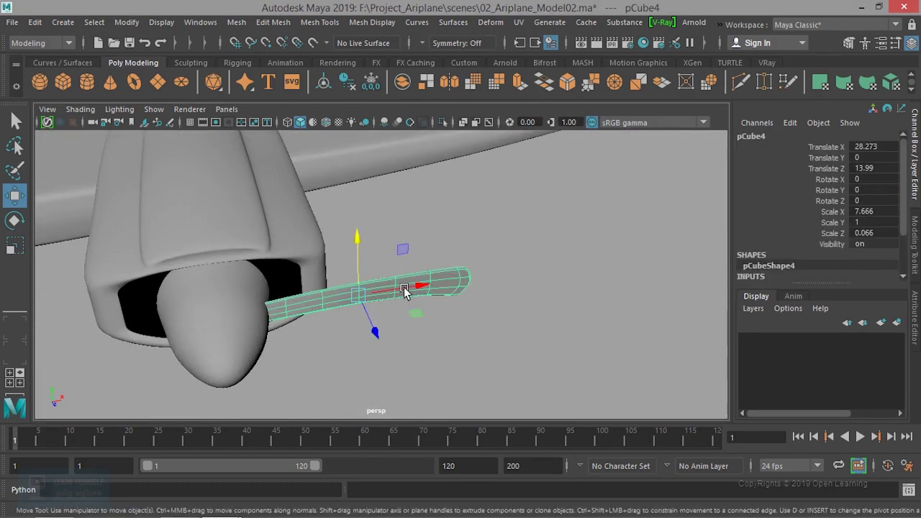
pyautogui.keyDown('alt'); pyautogui.moveTo(341, 307); pyautogui.dragTo(427, 344); pyautogui.keyUp('alt')
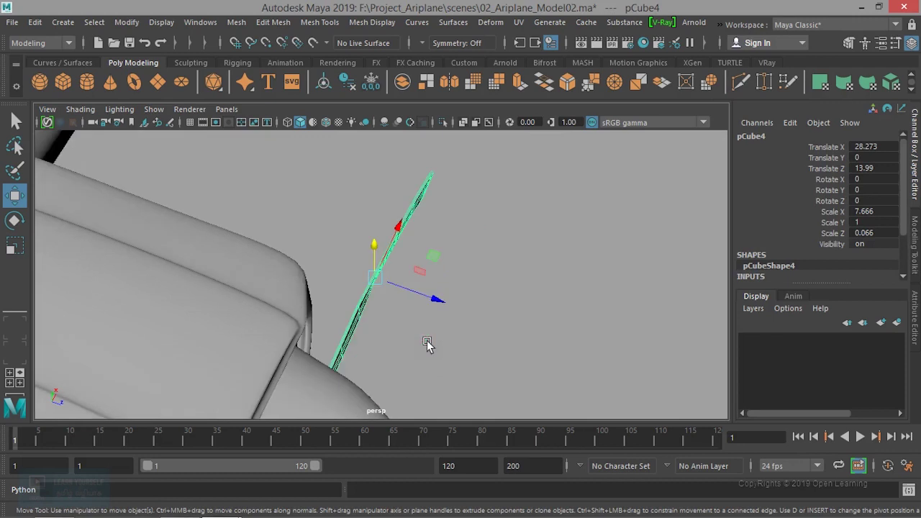
pyautogui.scroll(2, 398, 344)
pyautogui.scroll(2, 398, 344)
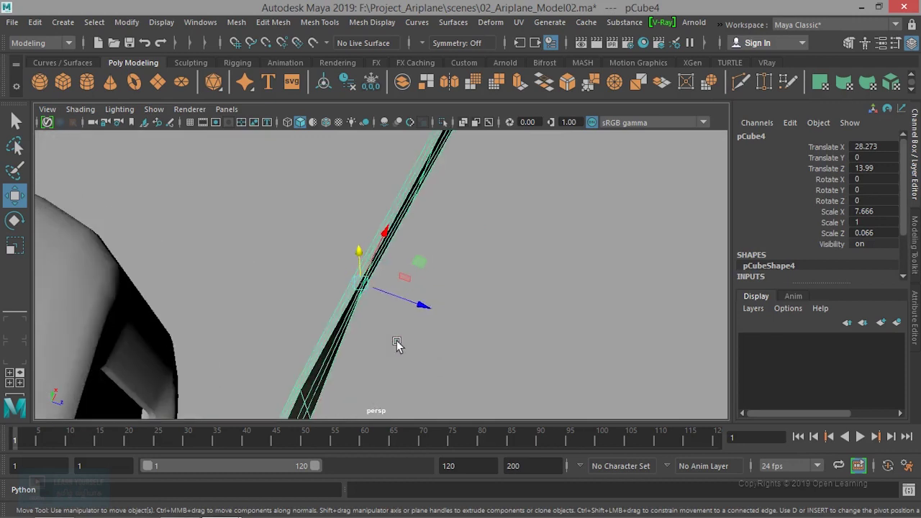
# Step: Scale the blade along Z from 0.066 to 0.092 to thicken it
pyautogui.press('r')
pyautogui.moveTo(418, 306)
pyautogui.mouseDown()
pyautogui.moveTo(437, 313)
pyautogui.moveTo(436, 341)
pyautogui.moveTo(396, 320)
pyautogui.moveTo(484, 296)
pyautogui.moveTo(371, 293)
pyautogui.mouseUp()
pyautogui.keyDown('alt'); pyautogui.moveTo(372, 293); pyautogui.dragTo(383, 318, button='right'); pyautogui.keyUp('alt')
pyautogui.keyDown('alt'); pyautogui.moveTo(383, 318); pyautogui.dragTo(398, 282); pyautogui.keyUp('alt')
pyautogui.keyDown('alt'); pyautogui.moveTo(398, 282); pyautogui.dragTo(372, 298, button='right'); pyautogui.keyUp('alt')
pyautogui.moveTo(373, 298)
pyautogui.keyDown('alt'); pyautogui.mouseDown()
pyautogui.moveTo(334, 284)
pyautogui.moveTo(426, 329)
pyautogui.mouseUp(); pyautogui.keyUp('alt')
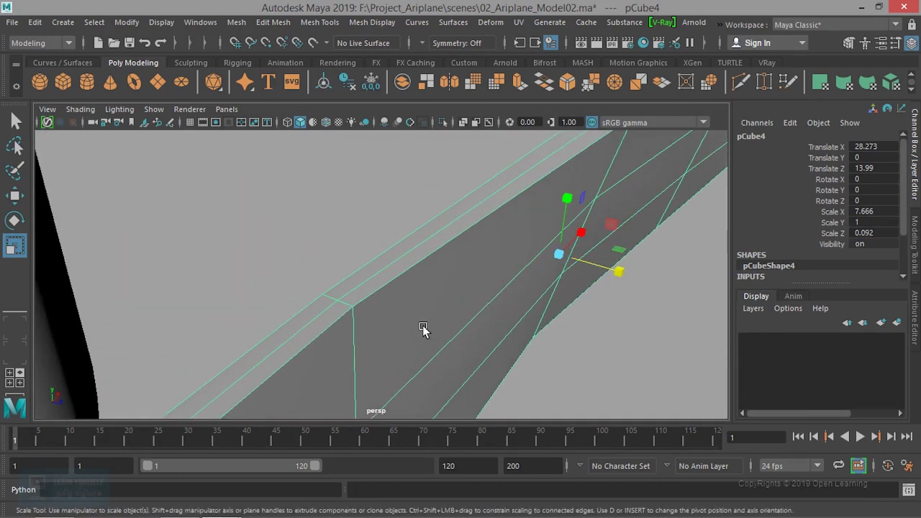
pyautogui.click(325, 23)
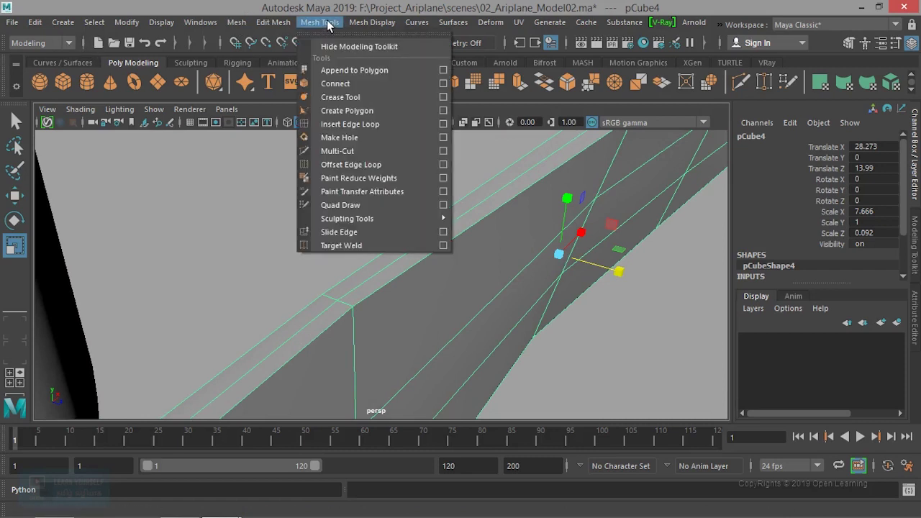
pyautogui.click(273, 22)
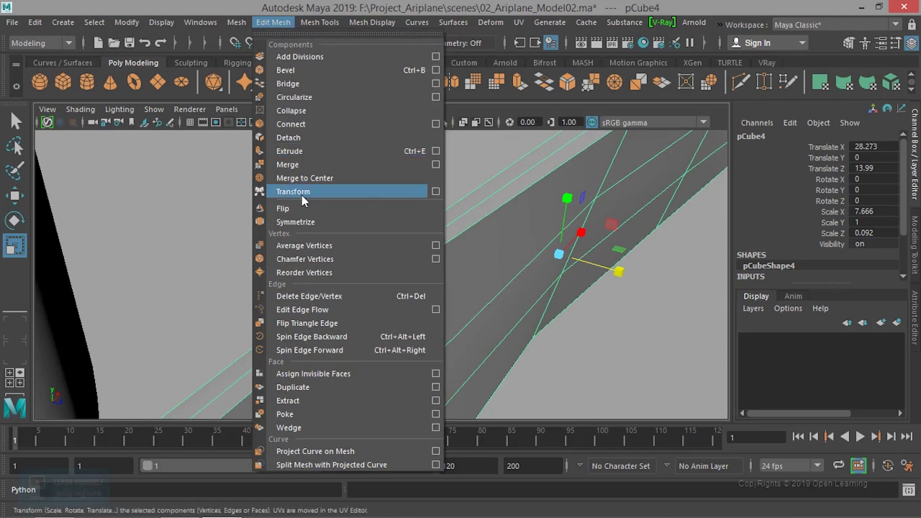
# Step: Insert three edge loops across the pCube4 blade with Insert Edge Loop
pyautogui.click(308, 26)
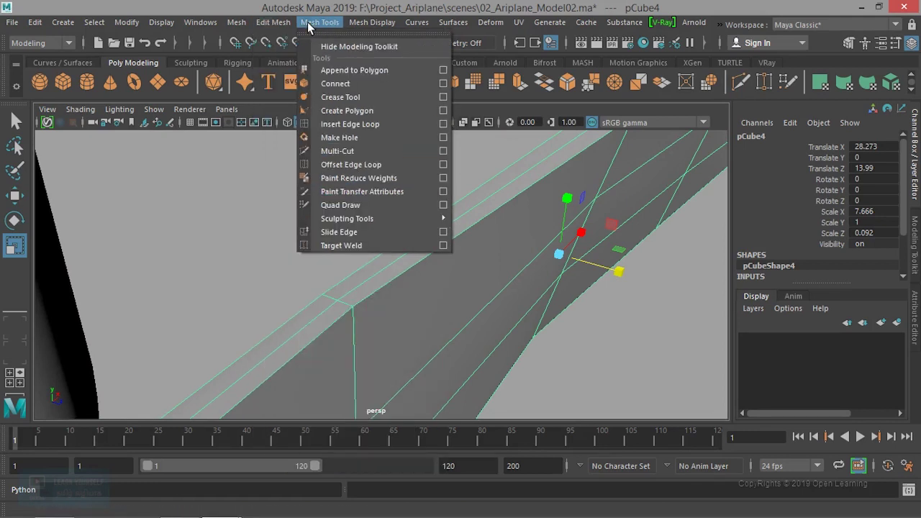
pyautogui.click(334, 123)
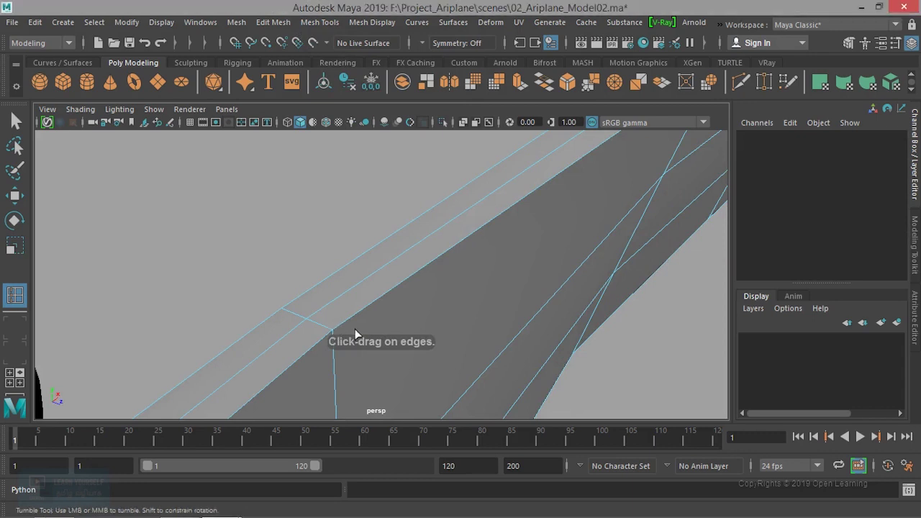
pyautogui.scroll(5, 350, 333)
pyautogui.keyDown('alt'); pyautogui.moveTo(346, 317); pyautogui.dragTo(335, 302, button='middle'); pyautogui.keyUp('alt')
pyautogui.scroll(-2, 324, 263)
pyautogui.moveTo(319, 239); pyautogui.dragTo(319, 233)
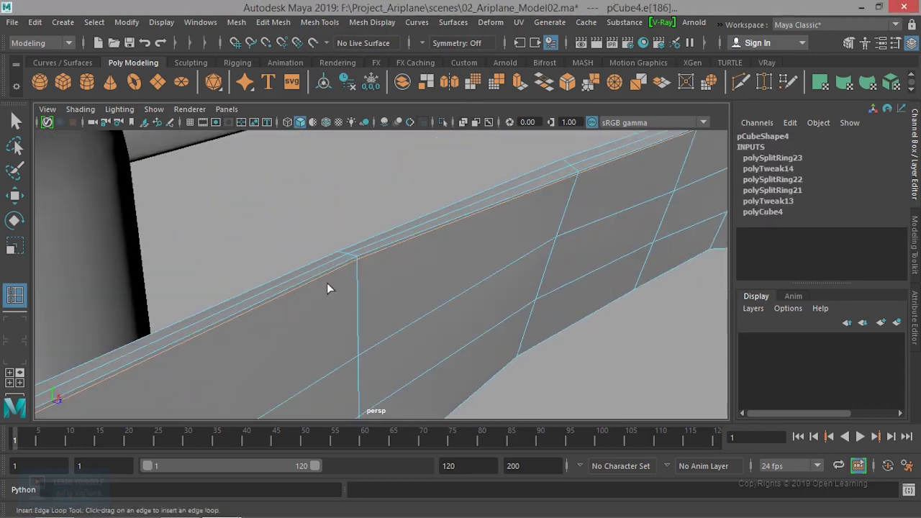
pyautogui.keyDown('alt'); pyautogui.moveTo(323, 267); pyautogui.dragTo(327, 198); pyautogui.keyUp('alt')
pyautogui.scroll(2, 349, 282)
pyautogui.keyDown('alt'); pyautogui.moveTo(349, 282); pyautogui.dragTo(269, 279); pyautogui.keyUp('alt')
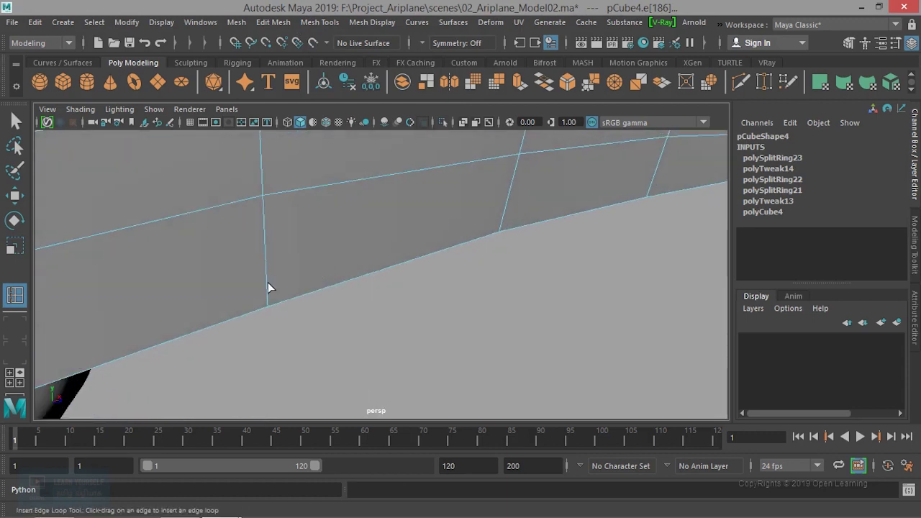
pyautogui.click(268, 297)
pyautogui.keyDown('alt'); pyautogui.moveTo(269, 299); pyautogui.dragTo(336, 267); pyautogui.keyUp('alt')
pyautogui.moveTo(366, 296)
pyautogui.keyDown('alt'); pyautogui.mouseDown()
pyautogui.moveTo(500, 269)
pyautogui.moveTo(543, 243)
pyautogui.moveTo(318, 243)
pyautogui.moveTo(454, 247)
pyautogui.moveTo(358, 259)
pyautogui.moveTo(449, 248)
pyautogui.mouseUp(); pyautogui.keyUp('alt')
# Step: Return to Object Mode, deselect the blade, and orbit out to show the wing and fuselage nose
pyautogui.press('q')
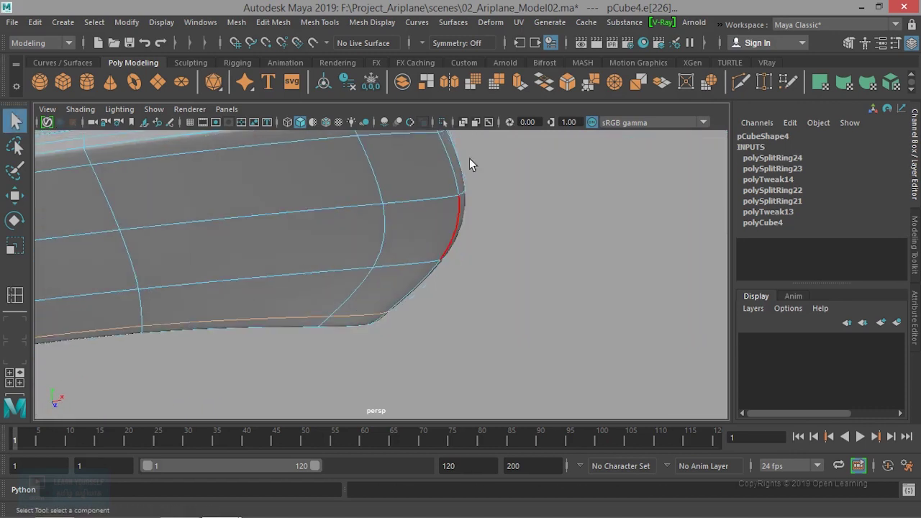
pyautogui.moveTo(433, 170); pyautogui.dragTo(498, 124, button='right')
pyautogui.click(519, 257)
pyautogui.scroll(-5, 518, 257)
pyautogui.moveTo(507, 274)
pyautogui.keyDown('alt'); pyautogui.mouseDown()
pyautogui.moveTo(367, 302)
pyautogui.moveTo(438, 281)
pyautogui.moveTo(367, 310)
pyautogui.moveTo(468, 300)
pyautogui.moveTo(460, 278)
pyautogui.moveTo(336, 299)
pyautogui.mouseUp(); pyautogui.keyUp('alt')
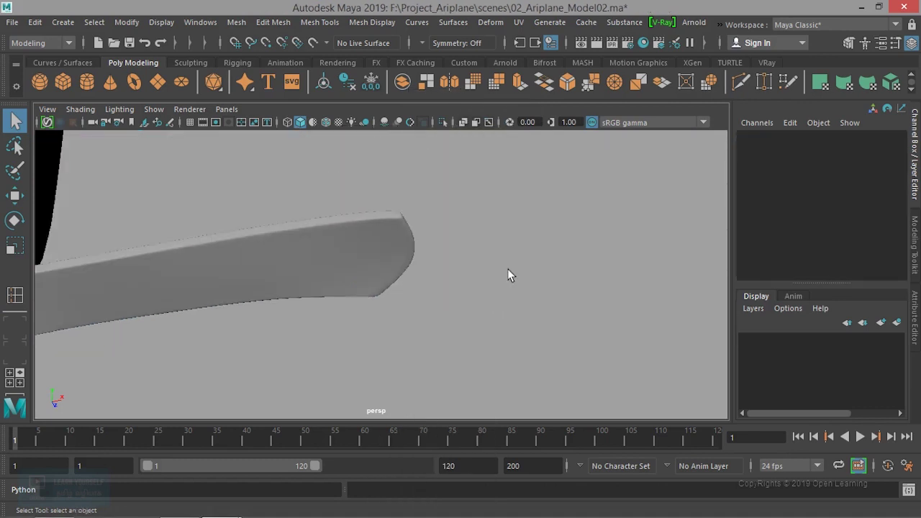
pyautogui.scroll(3, 326, 302)
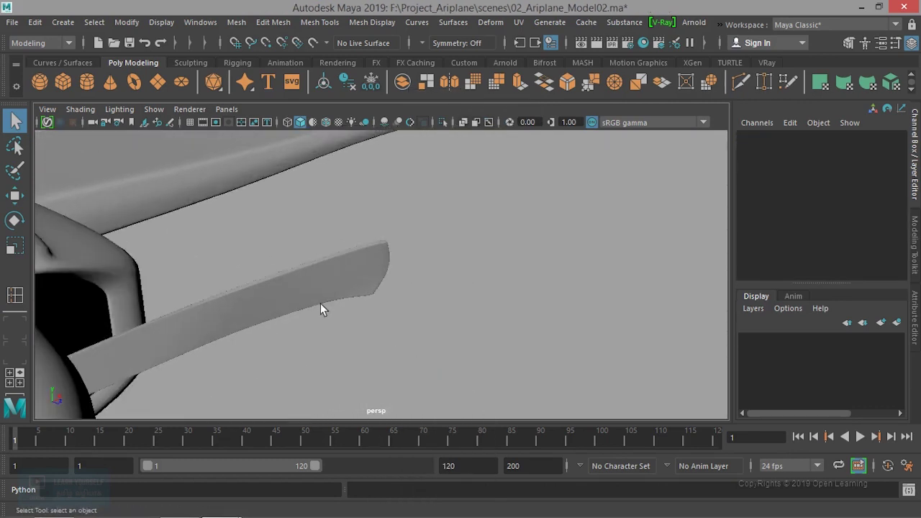
# Step: Orbit around to face the nose and hub, then select the pCube4 blade
pyautogui.scroll(3, 456, 288)
pyautogui.click(404, 315)
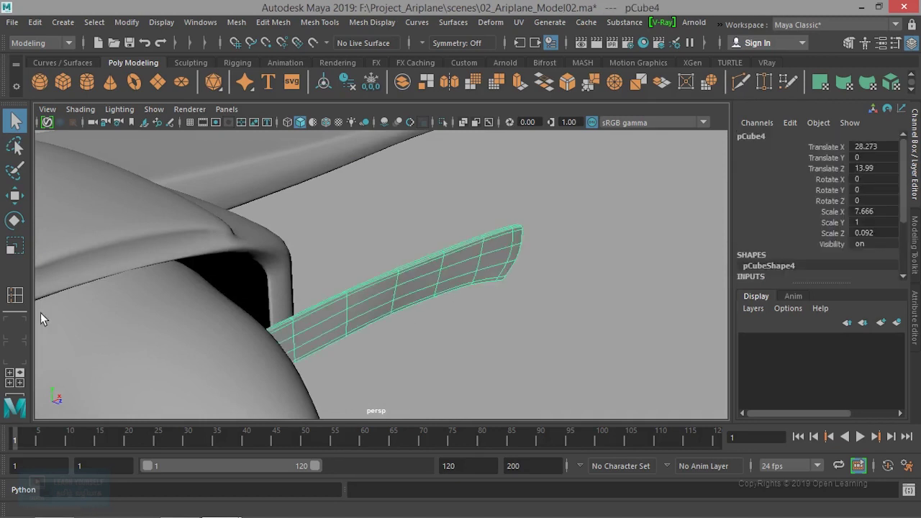
pyautogui.scroll(-5, 338, 295)
pyautogui.moveTo(338, 295)
pyautogui.keyDown('alt'); pyautogui.mouseDown()
pyautogui.moveTo(384, 323)
pyautogui.moveTo(303, 221)
pyautogui.mouseUp(); pyautogui.keyUp('alt')
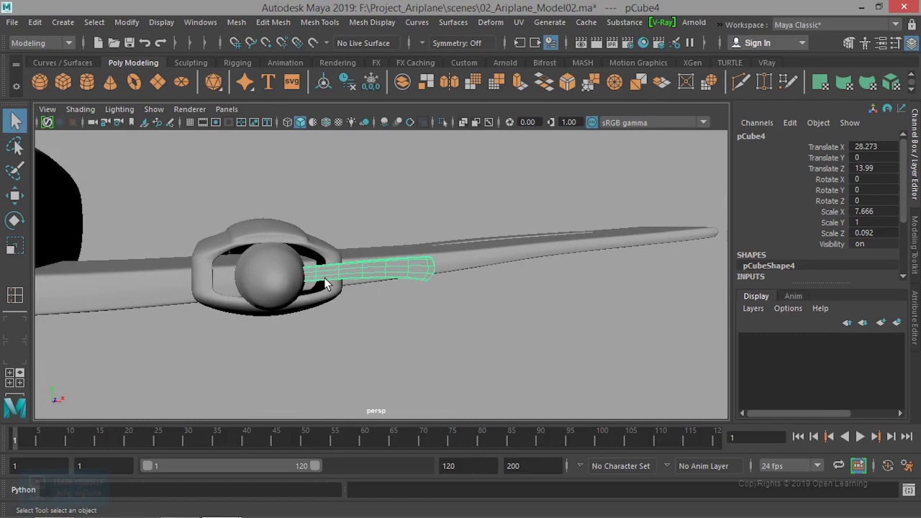
pyautogui.scroll(3, 398, 321)
pyautogui.click(395, 321)
pyautogui.moveTo(395, 321)
pyautogui.keyDown('alt'); pyautogui.mouseDown()
pyautogui.moveTo(411, 372)
pyautogui.moveTo(407, 305)
pyautogui.moveTo(387, 317)
pyautogui.moveTo(308, 300)
pyautogui.moveTo(320, 306)
pyautogui.mouseUp(); pyautogui.keyUp('alt')
pyautogui.click(407, 295)
pyautogui.scroll(-3, 407, 294)
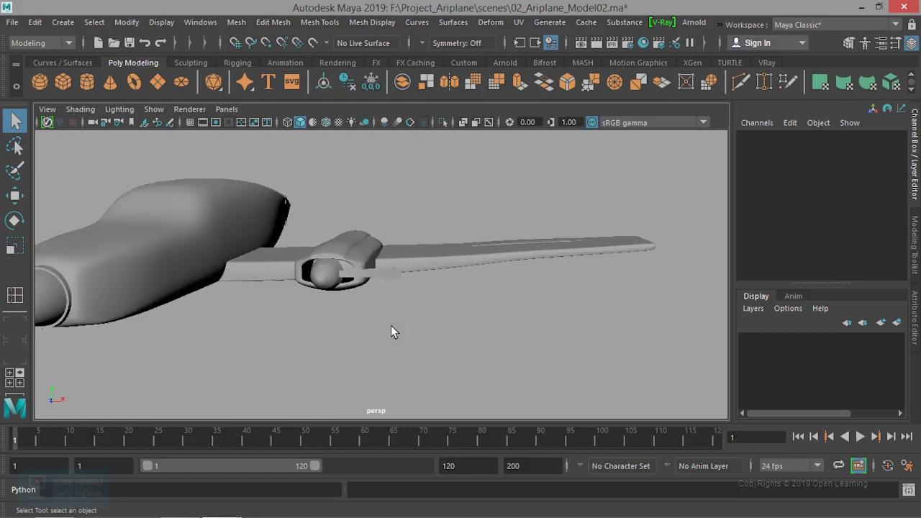
pyautogui.scroll(3, 390, 325)
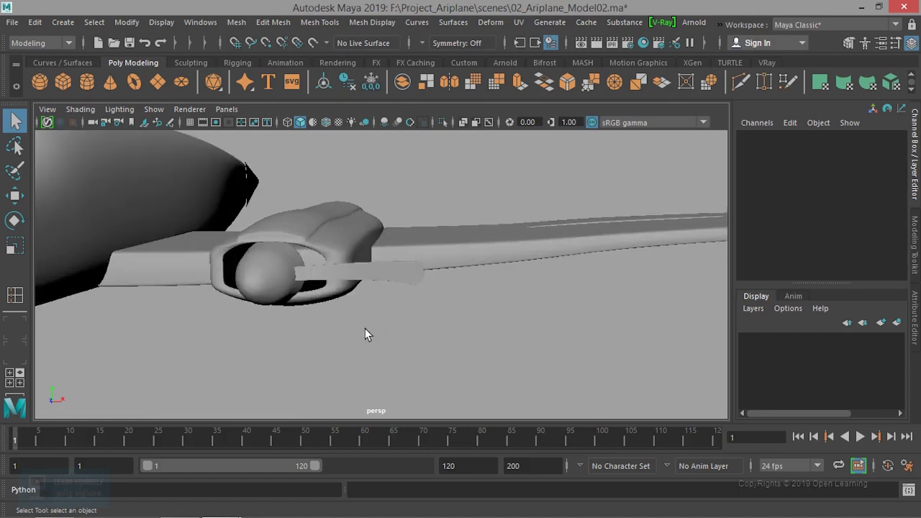
pyautogui.scroll(3, 365, 328)
pyautogui.click(397, 283)
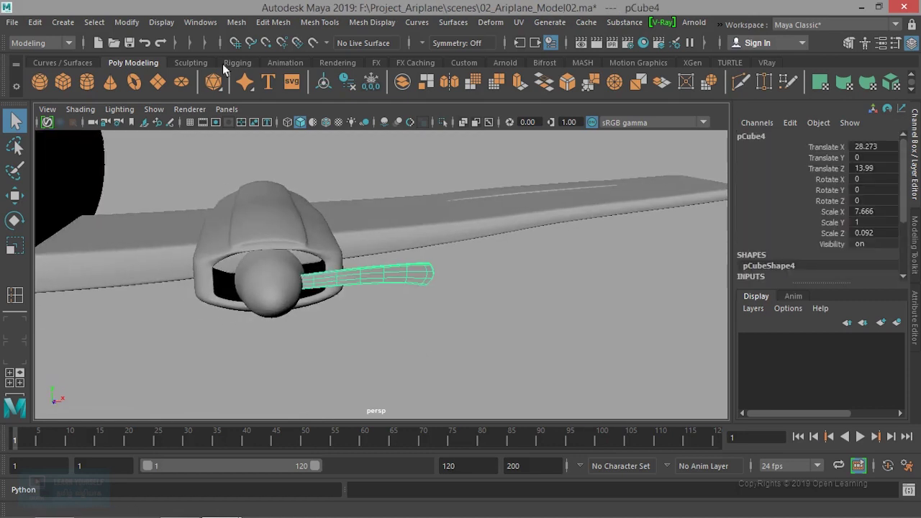
# Step: Maximise the front -Z view framed closely on the blade, with the Move tool active
pyautogui.press('space')
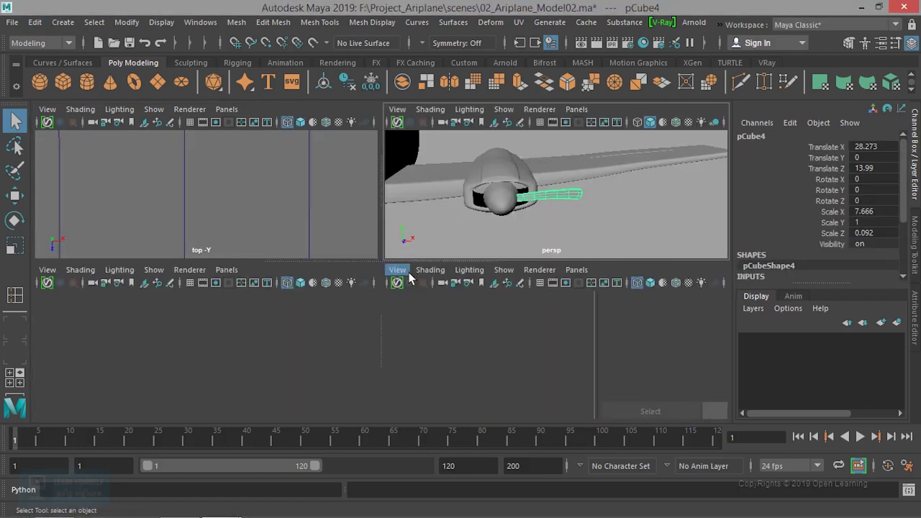
pyautogui.press('space')
pyautogui.scroll(-2, 317, 334)
pyautogui.scroll(-1, 324, 329)
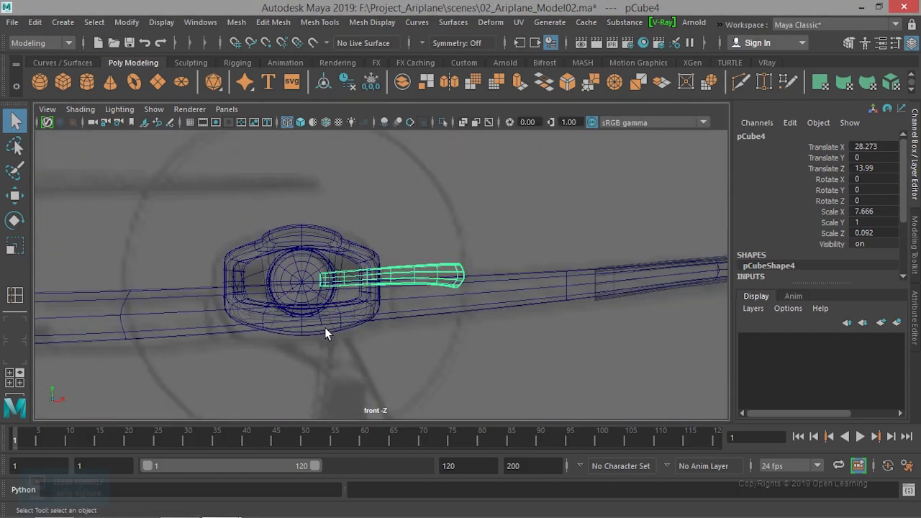
pyautogui.press('w')
pyautogui.scroll(3, 325, 329)
pyautogui.click(63, 23)
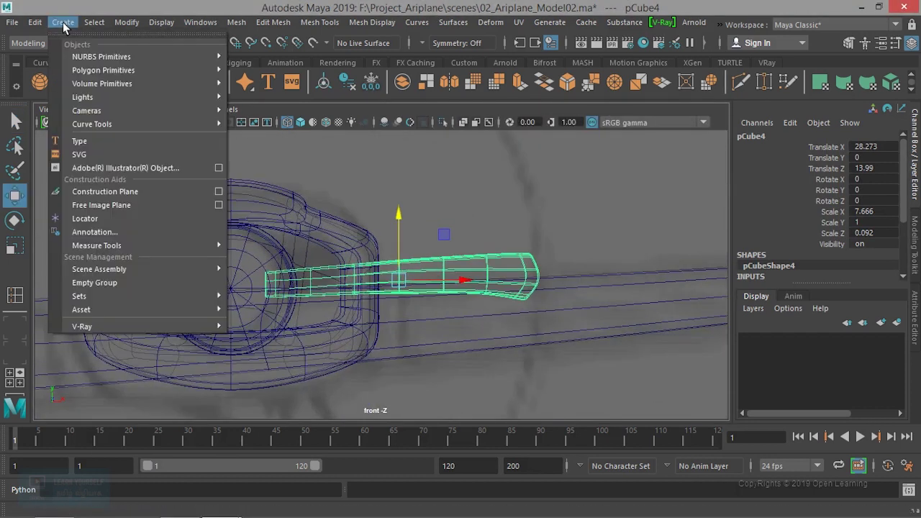
# Step: Freeze pCube4's transforms and snap its pivot to the hub centre
pyautogui.click(127, 22)
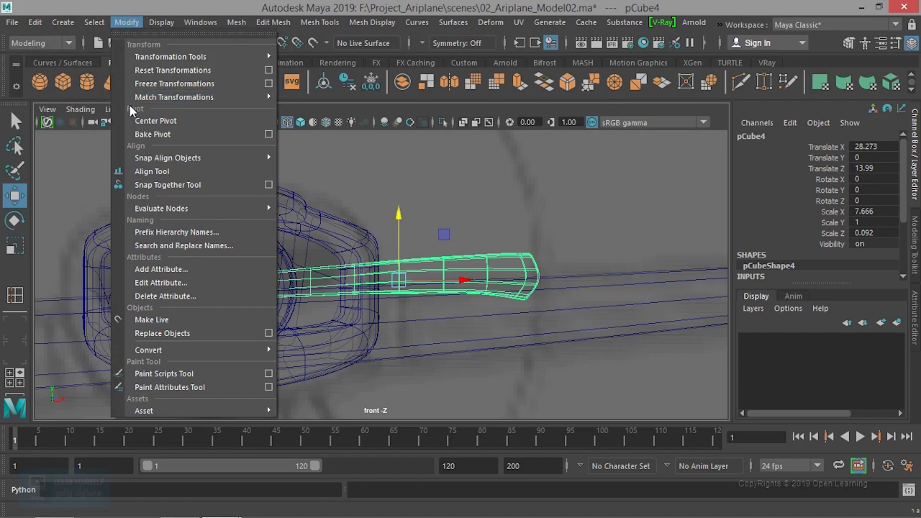
pyautogui.click(170, 84)
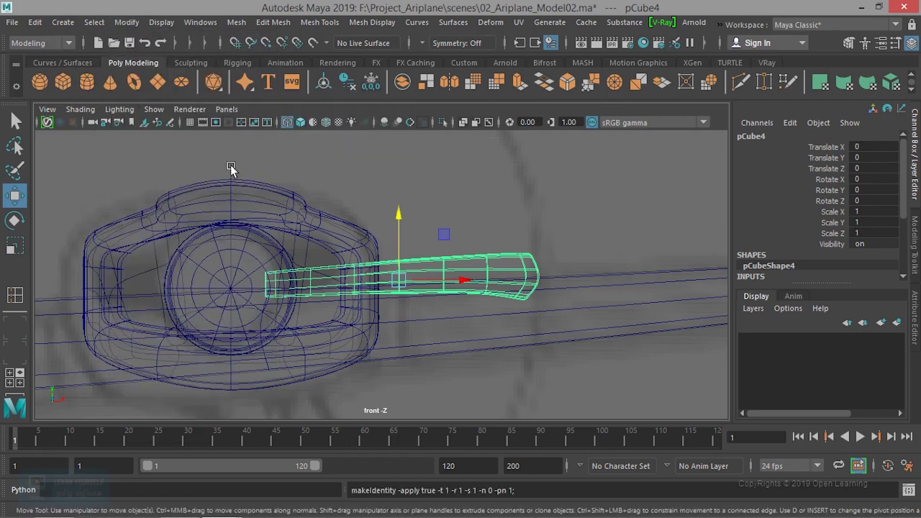
pyautogui.press('d')
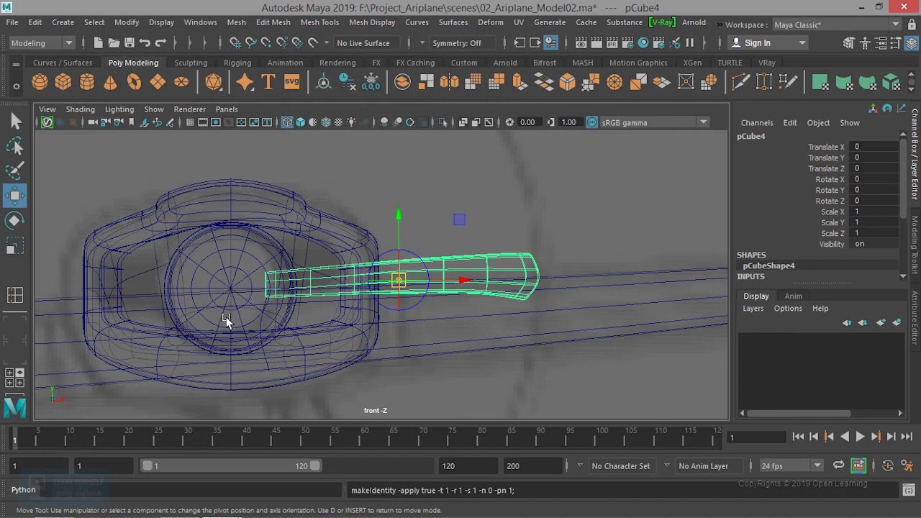
pyautogui.press('v')
pyautogui.moveTo(246, 285); pyautogui.dragTo(232, 288, button='middle')
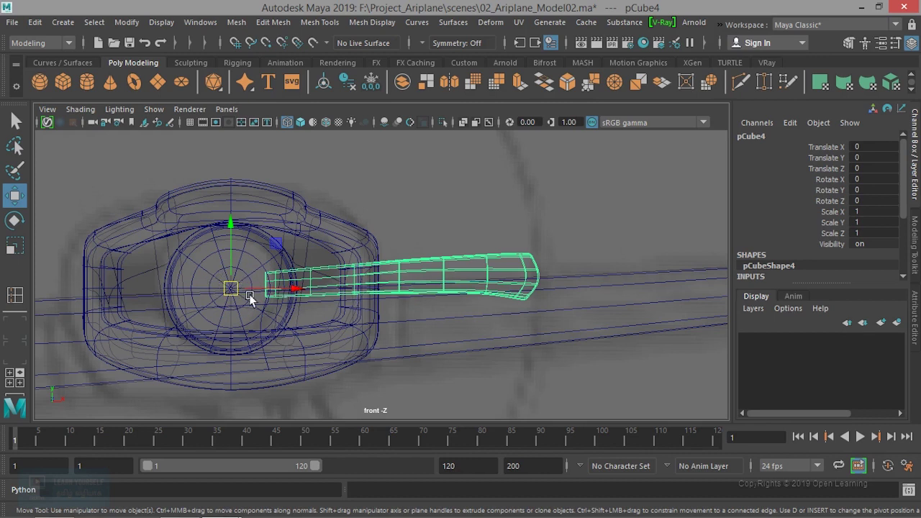
# Step: Rotate the blade around the hub so Rotate Z reads 807.4
pyautogui.press('e')
pyautogui.scroll(-2, 362, 291)
pyautogui.scroll(-2, 363, 290)
pyautogui.moveTo(325, 255)
pyautogui.mouseDown()
pyautogui.moveTo(307, 229)
pyautogui.moveTo(280, 339)
pyautogui.moveTo(270, 206)
pyautogui.moveTo(230, 240)
pyautogui.mouseUp()
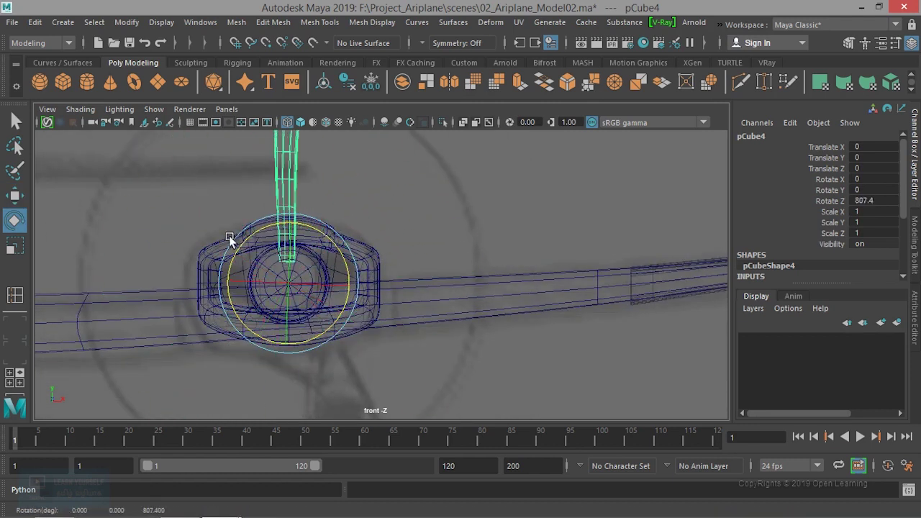
# Step: Undo the rotation and make a blade copy with Rotate Z set to 90
pyautogui.hotkey('ctrl', 'z')
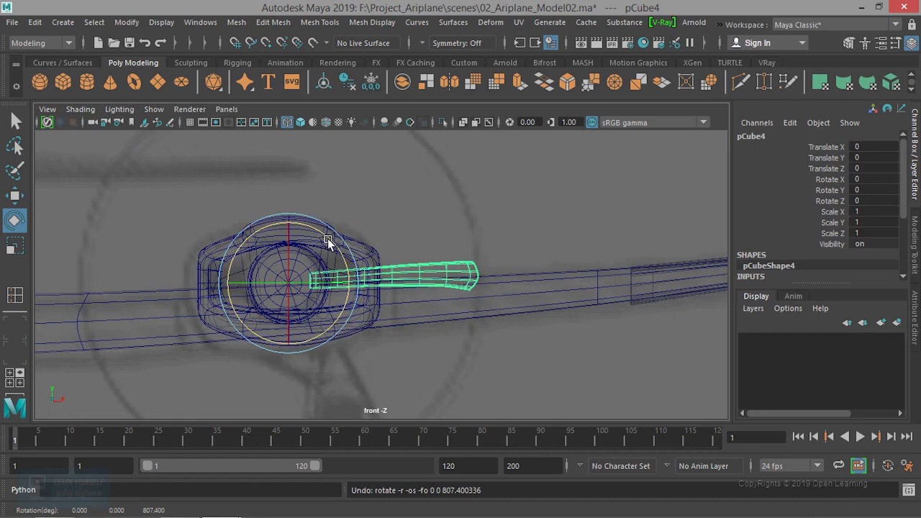
pyautogui.hotkey('ctrl', 'd')
pyautogui.moveTo(327, 238)
pyautogui.mouseDown()
pyautogui.moveTo(273, 204)
pyautogui.moveTo(220, 203)
pyautogui.mouseUp()
pyautogui.doubleClick(867, 201)
pyautogui.write('90')
pyautogui.press('Return')
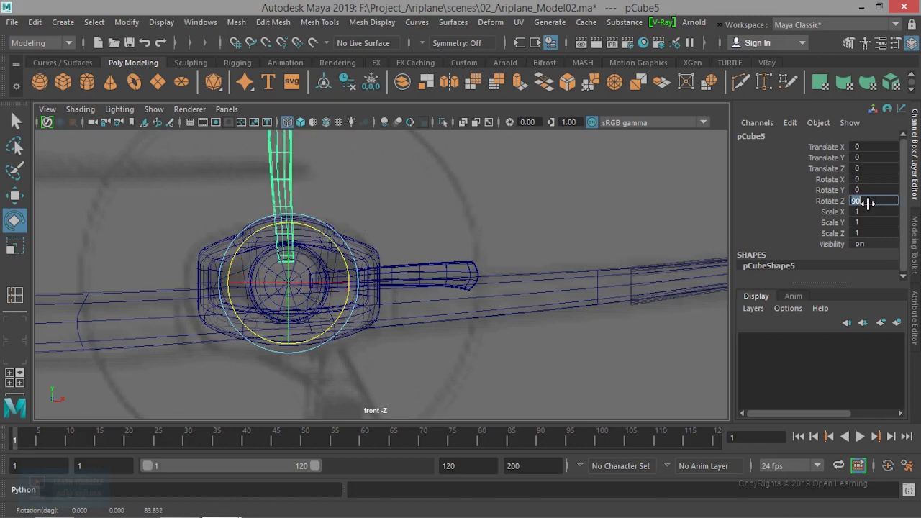
pyautogui.scroll(-1, 401, 280)
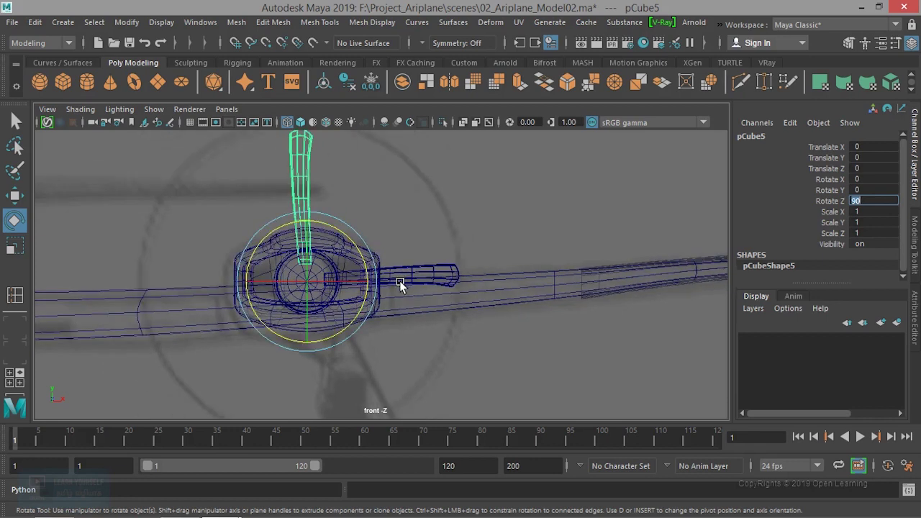
pyautogui.scroll(-1, 401, 288)
pyautogui.scroll(1, 400, 298)
pyautogui.scroll(1, 434, 300)
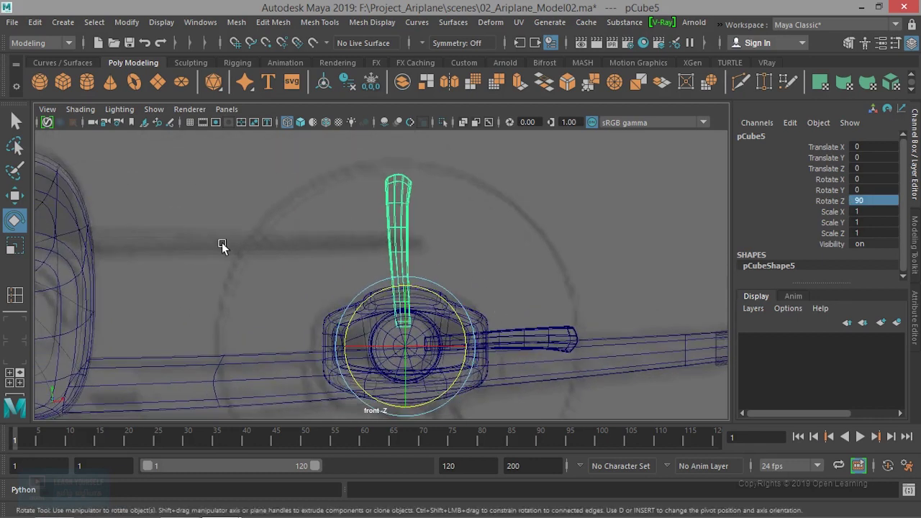
# Step: Duplicate the vertical blade and set the new copy's Rotate Z to 180
pyautogui.hotkey('ctrl', 'd')
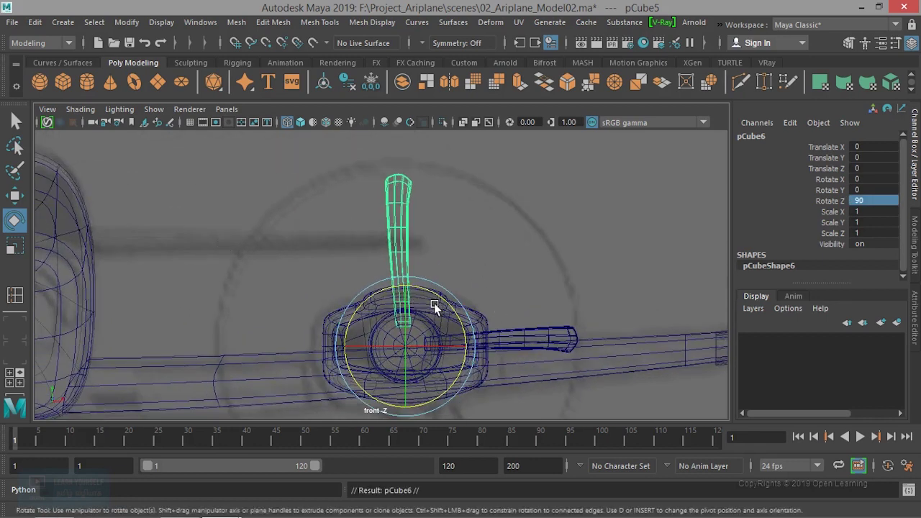
pyautogui.moveTo(436, 301)
pyautogui.mouseDown()
pyautogui.moveTo(380, 293)
pyautogui.moveTo(469, 289)
pyautogui.mouseUp()
pyautogui.click(880, 201)
pyautogui.write('18')
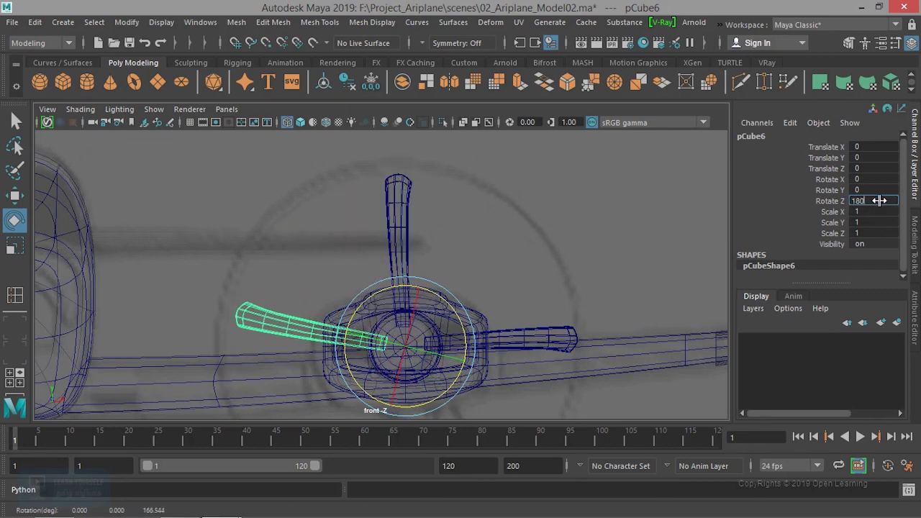
pyautogui.press('Return')
pyautogui.keyDown('alt'); pyautogui.moveTo(599, 328); pyautogui.dragTo(437, 232, button='middle'); pyautogui.keyUp('alt')
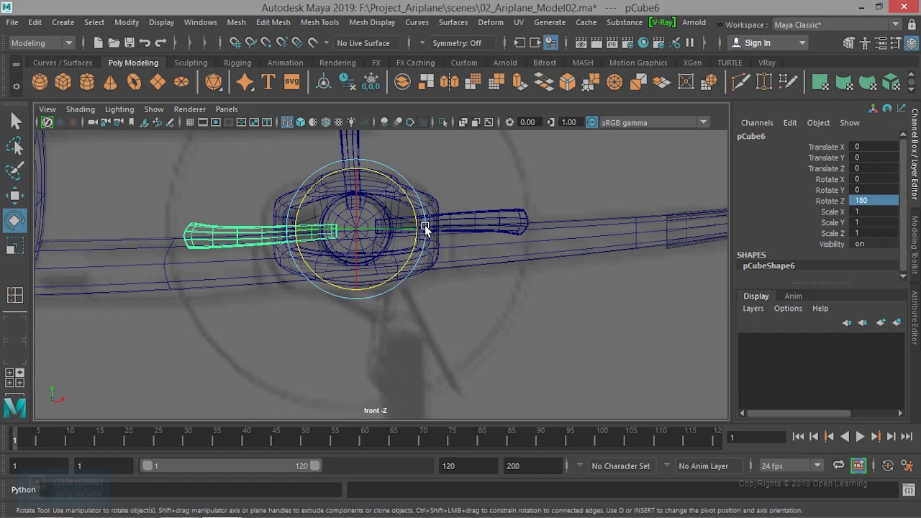
# Step: Duplicate again and set the copy's Rotate Z to 260, pointing it downward
pyautogui.hotkey('ctrl', 'd')
pyautogui.moveTo(385, 176)
pyautogui.mouseDown()
pyautogui.moveTo(312, 210)
pyautogui.moveTo(321, 203)
pyautogui.mouseUp()
pyautogui.doubleClick(880, 201)
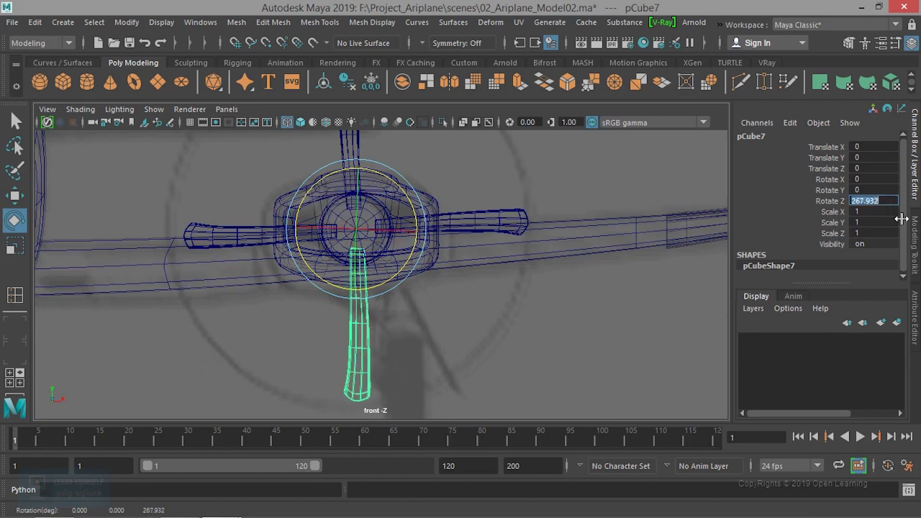
pyautogui.write('240')
pyautogui.press('Return')
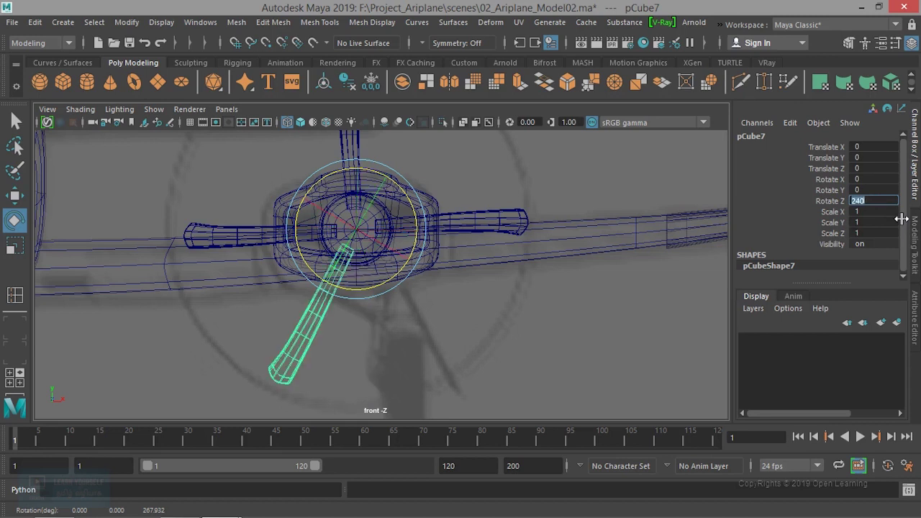
pyautogui.write('0')
pyautogui.press('Return')
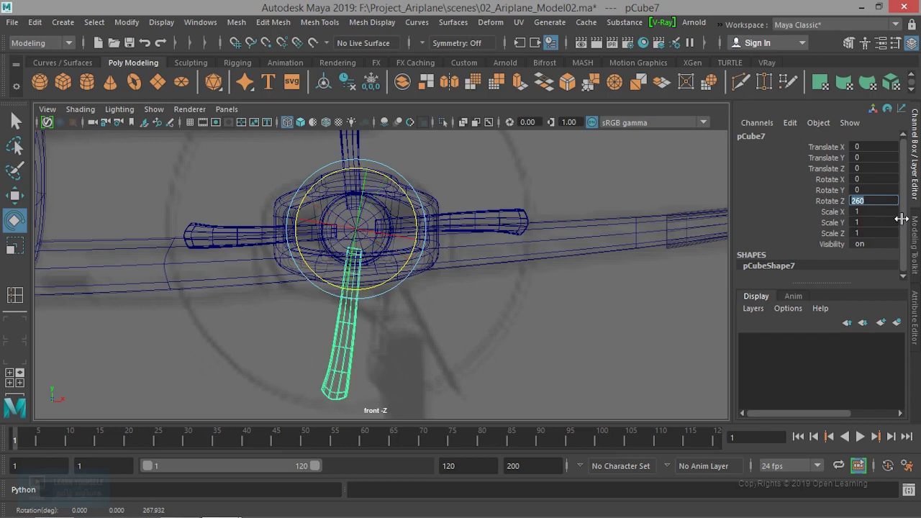
pyautogui.moveTo(405, 193); pyautogui.dragTo(389, 191)
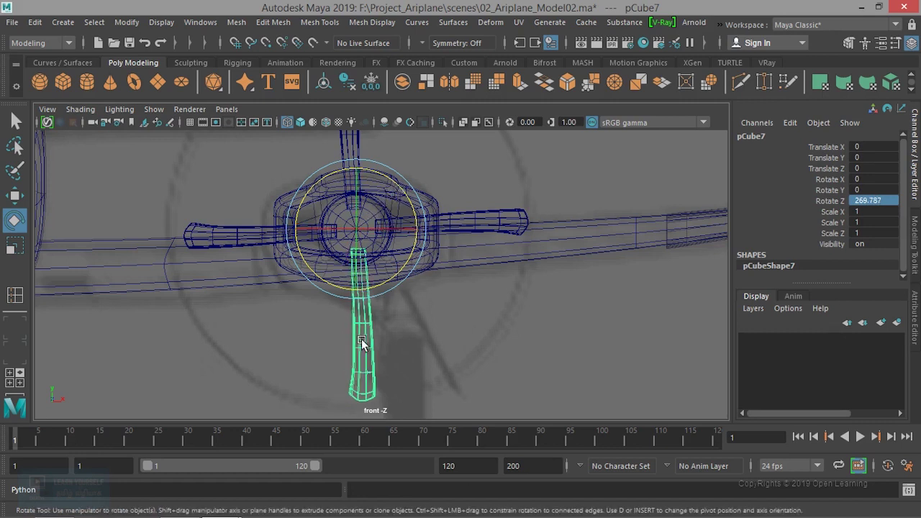
# Step: Delete the downward, left and upward copies and select the original horizontal blade
pyautogui.press('Delete')
pyautogui.click(214, 247)
pyautogui.press('Delete')
pyautogui.click(346, 154)
pyautogui.press('Delete')
pyautogui.click(468, 211)
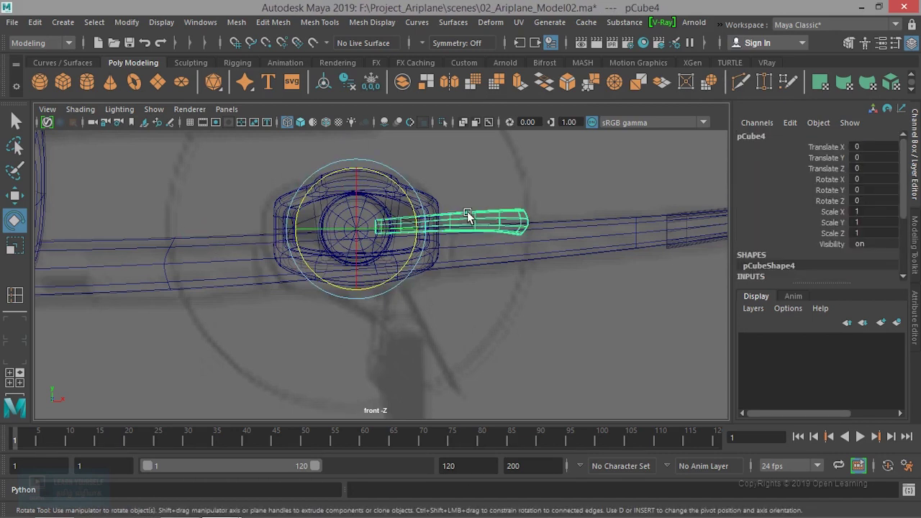
# Step: Open the Edit > Duplicate Special options and reset them to defaults
pyautogui.click(34, 23)
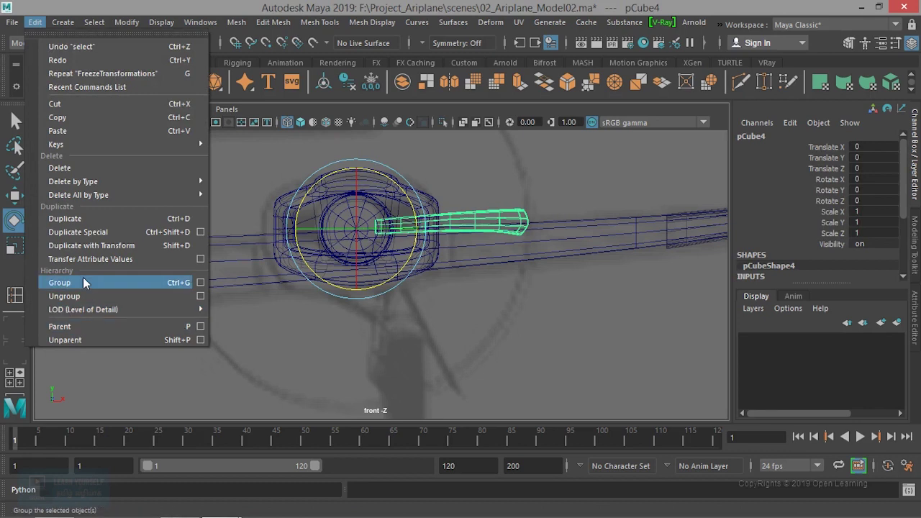
pyautogui.click(202, 231)
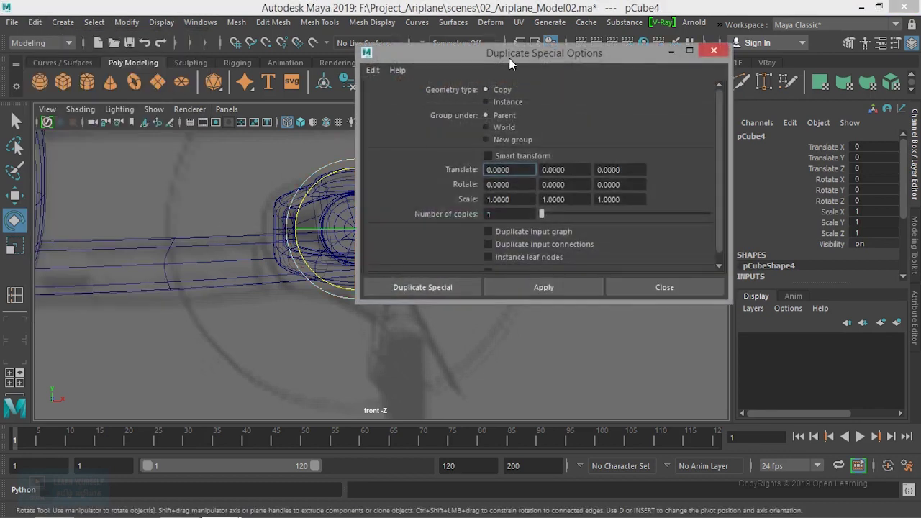
pyautogui.click(412, 182)
pyautogui.click(421, 209)
pyautogui.moveTo(501, 171); pyautogui.dragTo(547, 65)
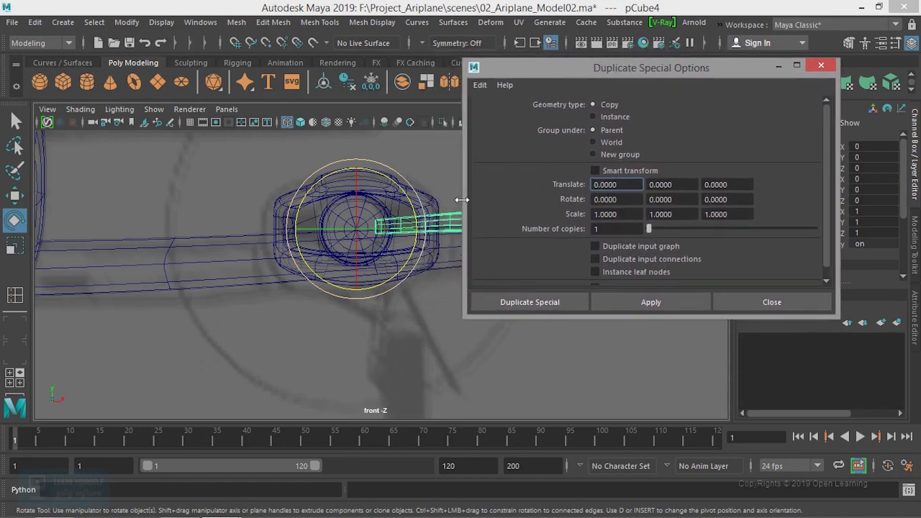
pyautogui.moveTo(404, 199); pyautogui.dragTo(369, 178)
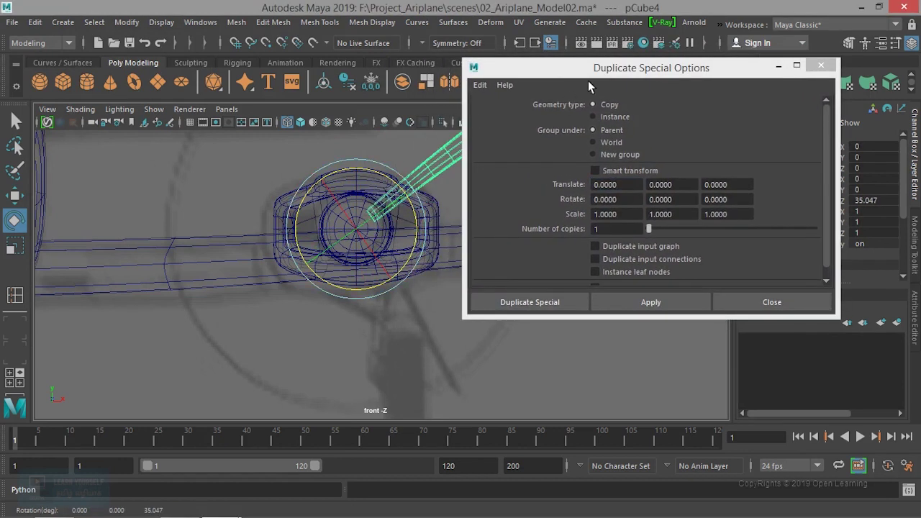
pyautogui.moveTo(588, 68); pyautogui.dragTo(459, 67)
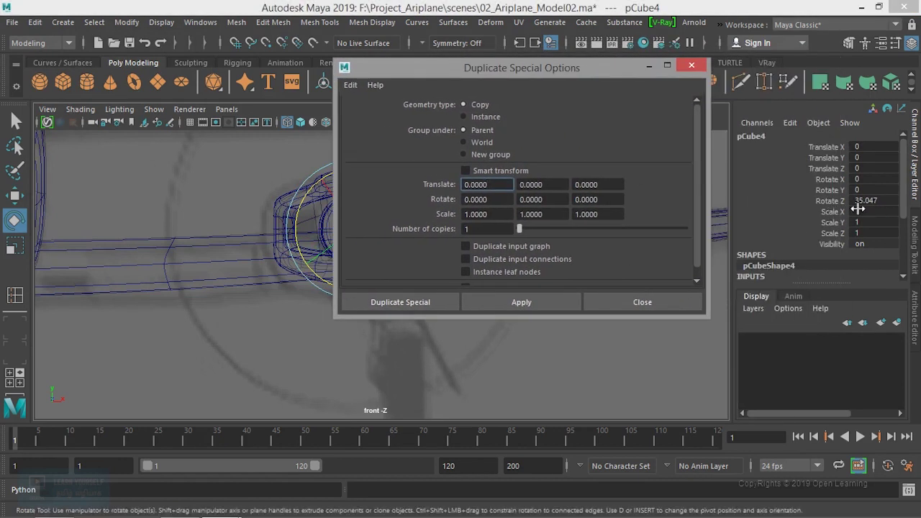
pyautogui.moveTo(577, 71); pyautogui.dragTo(657, 95)
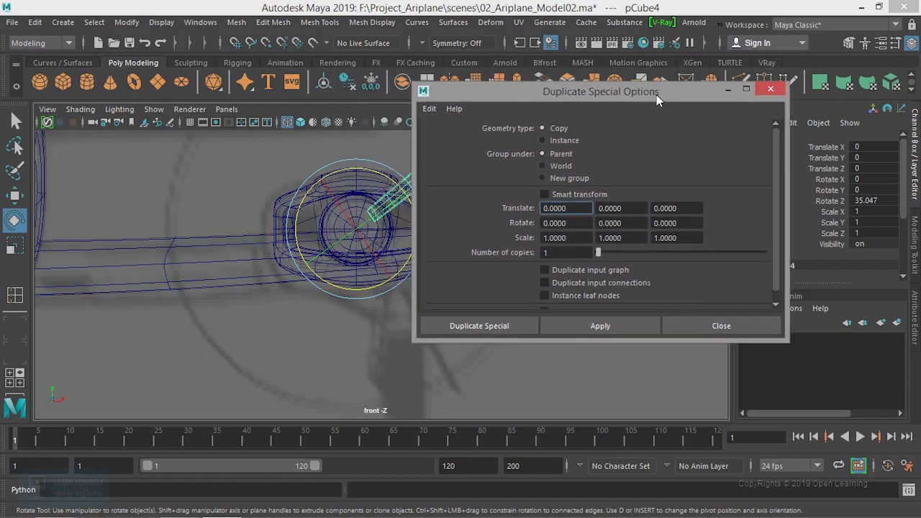
# Step: Set Duplicate Special Rotate Z to 90 and Number of copies to 3
pyautogui.click(545, 224)
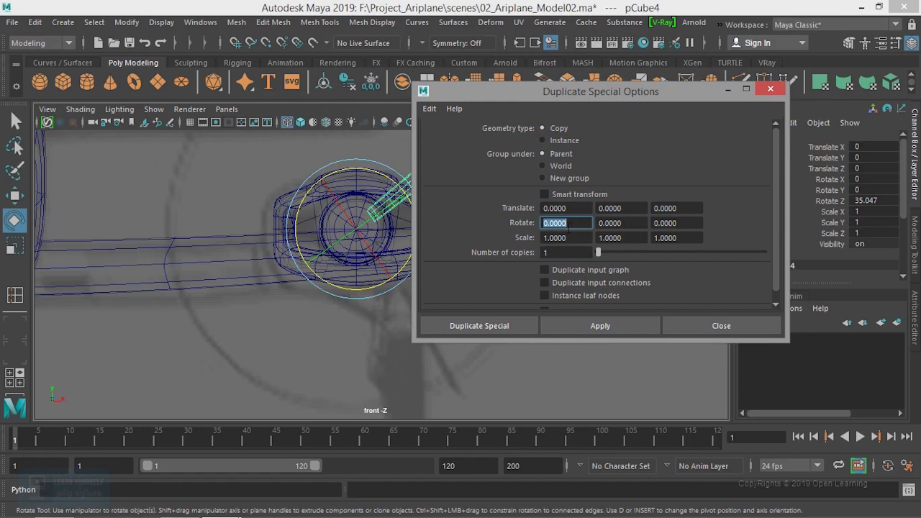
pyautogui.click(610, 223)
pyautogui.moveTo(665, 224); pyautogui.dragTo(687, 224)
pyautogui.doubleClick(687, 224)
pyautogui.write('90')
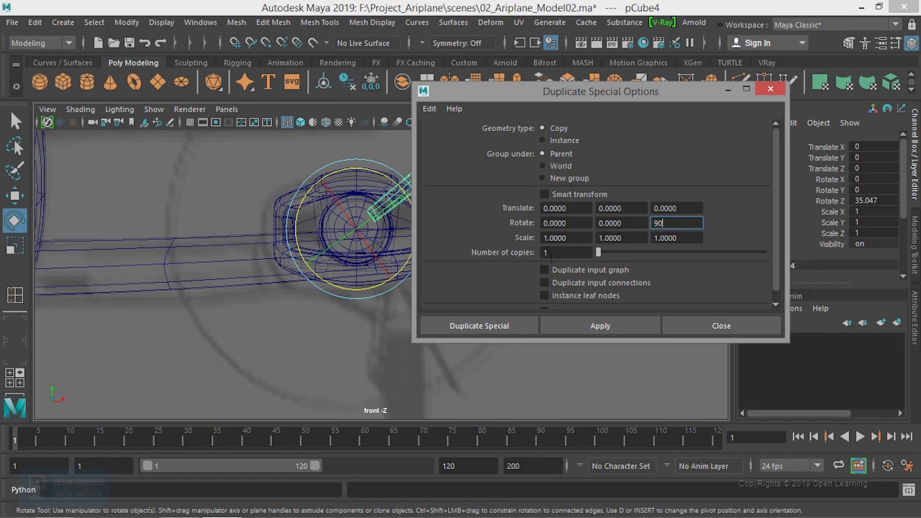
pyautogui.moveTo(514, 97); pyautogui.dragTo(616, 120)
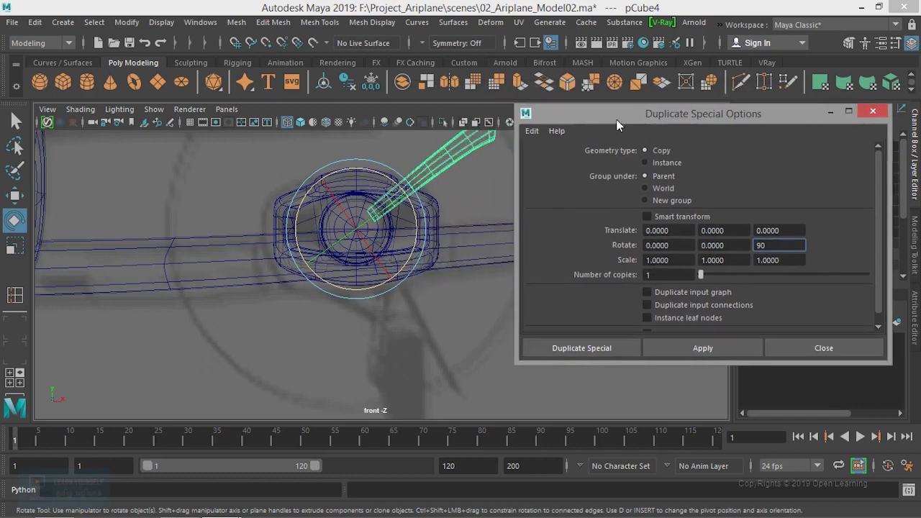
pyautogui.doubleClick(671, 274)
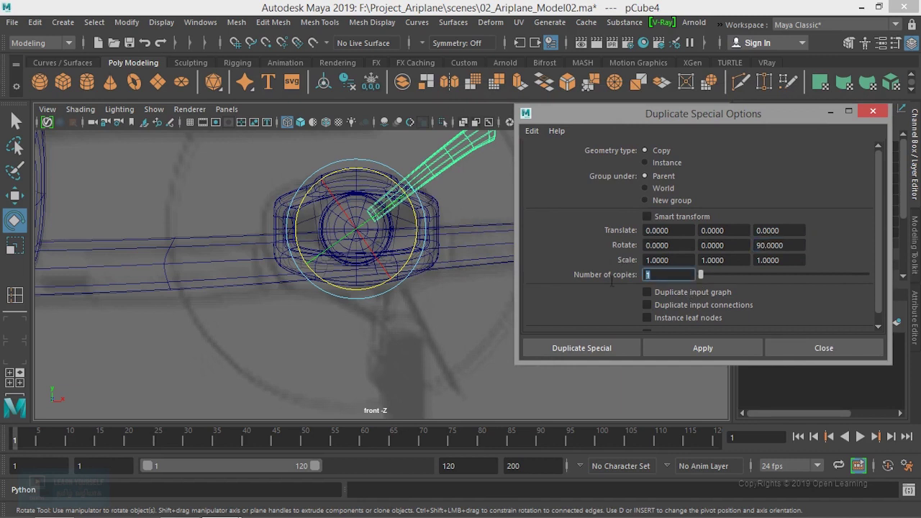
pyautogui.write('3')
pyautogui.click(469, 194)
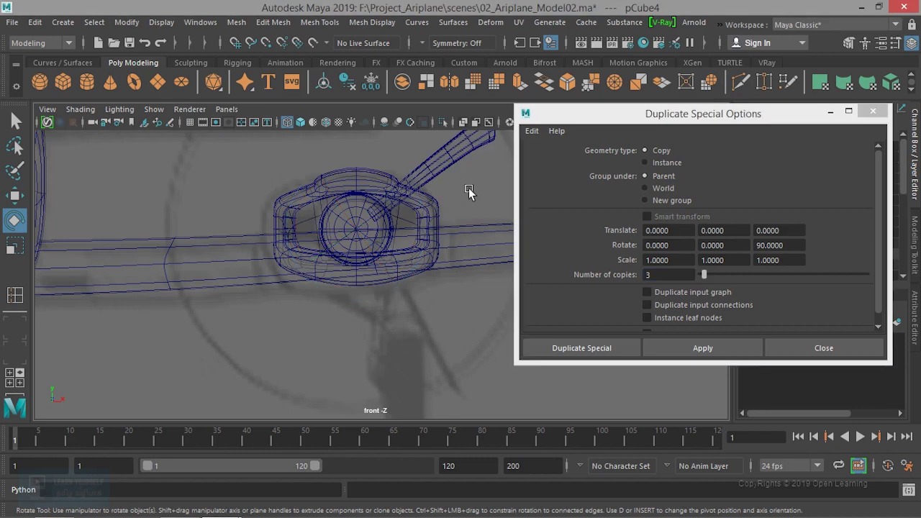
# Step: Restore the blade to horizontal and run Duplicate Special to create three rotated copies
pyautogui.hotkey('ctrl', 'z')
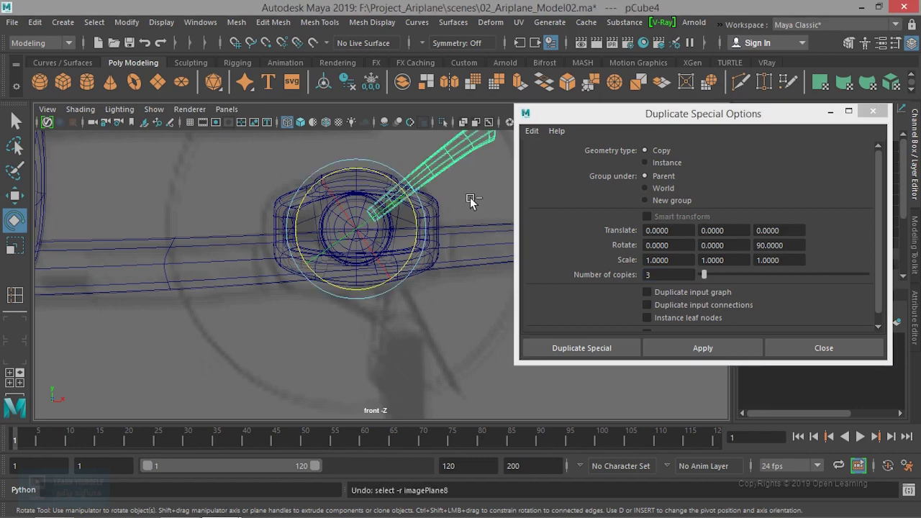
pyautogui.hotkey('ctrl', 'z')
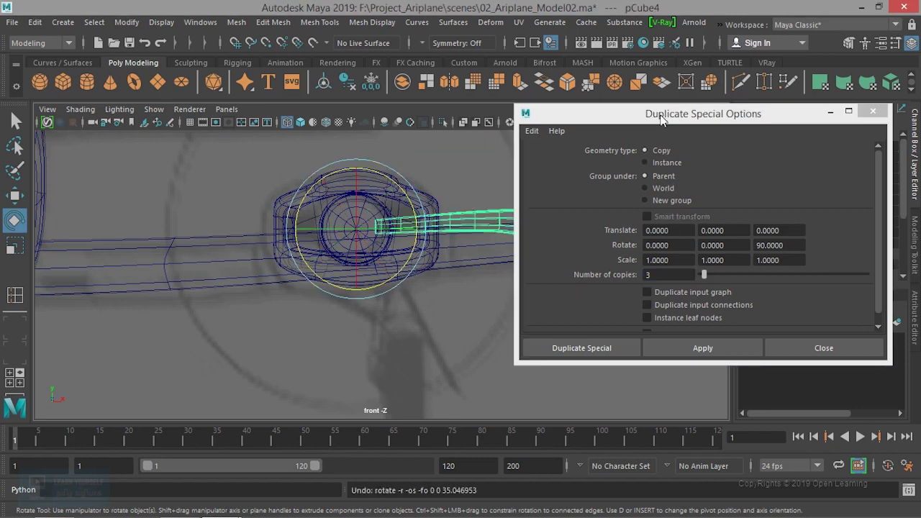
pyautogui.moveTo(660, 118); pyautogui.dragTo(685, 108)
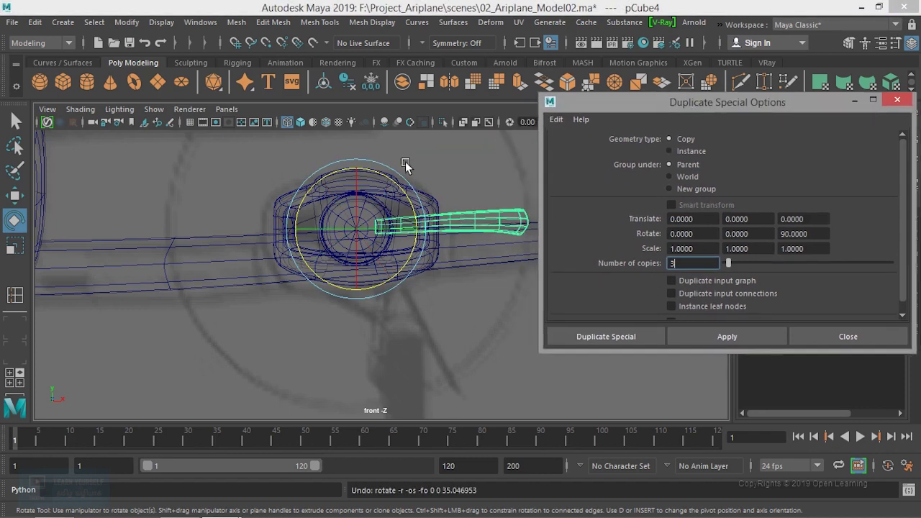
pyautogui.click(618, 336)
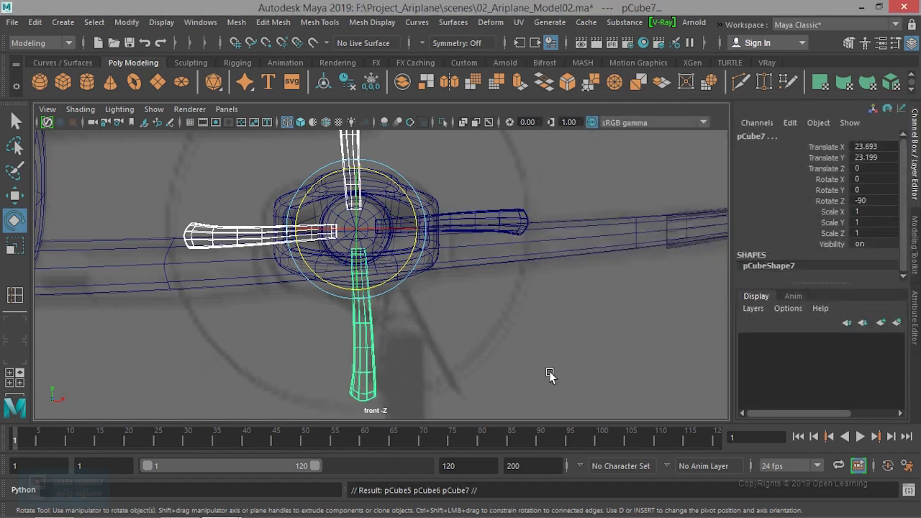
# Step: Maximise the perspective view and zoom in on the four blades at the nose, selecting the original blade
pyautogui.click(549, 375)
pyautogui.scroll(-3, 478, 320)
pyautogui.scroll(-3, 478, 320)
pyautogui.press('space')
pyautogui.press('space')
pyautogui.moveTo(424, 330)
pyautogui.keyDown('alt'); pyautogui.mouseDown()
pyautogui.moveTo(577, 298)
pyautogui.moveTo(291, 350)
pyautogui.moveTo(324, 364)
pyautogui.moveTo(411, 362)
pyautogui.moveTo(471, 325)
pyautogui.moveTo(389, 335)
pyautogui.moveTo(333, 303)
pyautogui.moveTo(407, 303)
pyautogui.moveTo(441, 314)
pyautogui.moveTo(385, 323)
pyautogui.moveTo(343, 354)
pyautogui.moveTo(421, 339)
pyautogui.moveTo(465, 354)
pyautogui.moveTo(434, 321)
pyautogui.moveTo(417, 331)
pyautogui.moveTo(380, 300)
pyautogui.mouseUp(); pyautogui.keyUp('alt')
pyautogui.click(472, 326)
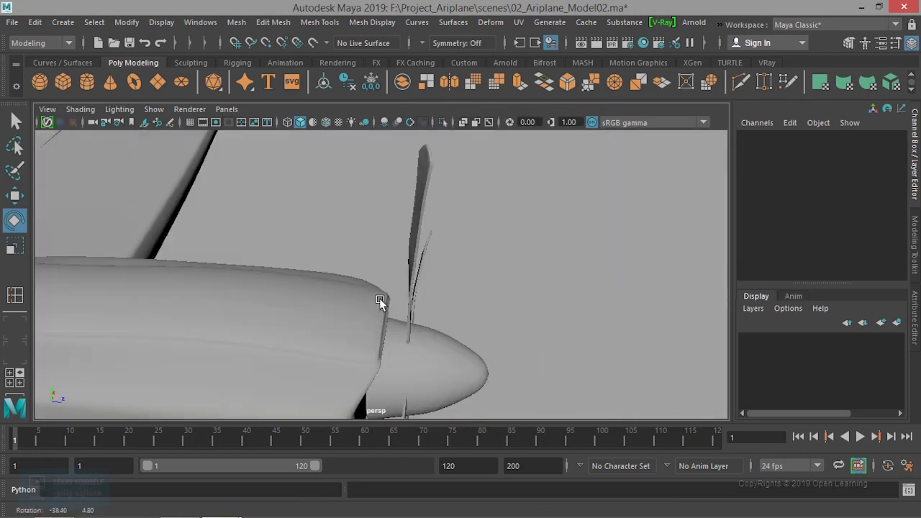
pyautogui.keyDown('alt'); pyautogui.moveTo(380, 301); pyautogui.dragTo(353, 333, button='right'); pyautogui.keyUp('alt')
pyautogui.moveTo(353, 333)
pyautogui.keyDown('alt'); pyautogui.mouseDown()
pyautogui.moveTo(422, 304)
pyautogui.moveTo(184, 300)
pyautogui.moveTo(463, 300)
pyautogui.moveTo(336, 302)
pyautogui.mouseUp(); pyautogui.keyUp('alt')
pyautogui.moveTo(336, 303)
pyautogui.keyDown('alt'); pyautogui.mouseDown(button='right')
pyautogui.moveTo(441, 342)
pyautogui.moveTo(382, 350)
pyautogui.mouseUp(button='right'); pyautogui.keyUp('alt')
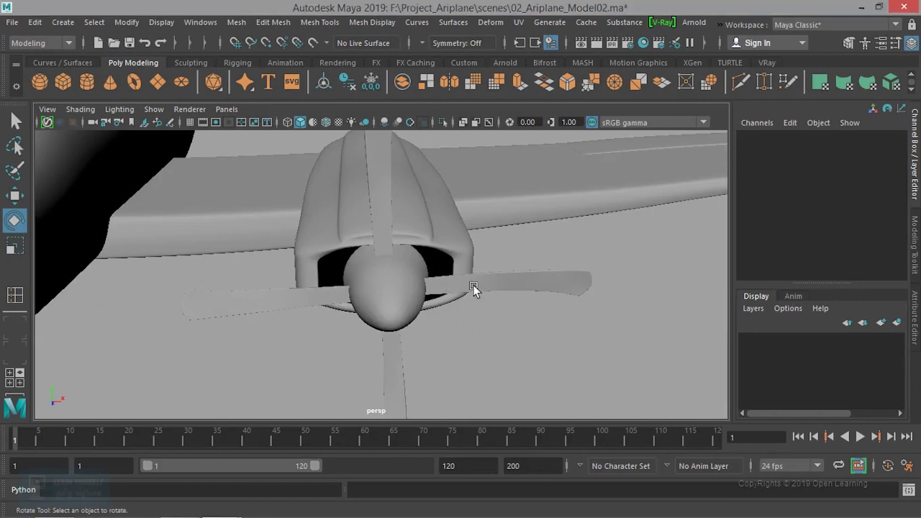
pyautogui.click(474, 285)
pyautogui.moveTo(473, 285)
pyautogui.keyDown('alt'); pyautogui.mouseDown()
pyautogui.moveTo(423, 311)
pyautogui.moveTo(468, 322)
pyautogui.moveTo(410, 324)
pyautogui.moveTo(468, 312)
pyautogui.moveTo(426, 308)
pyautogui.mouseUp(); pyautogui.keyUp('alt')
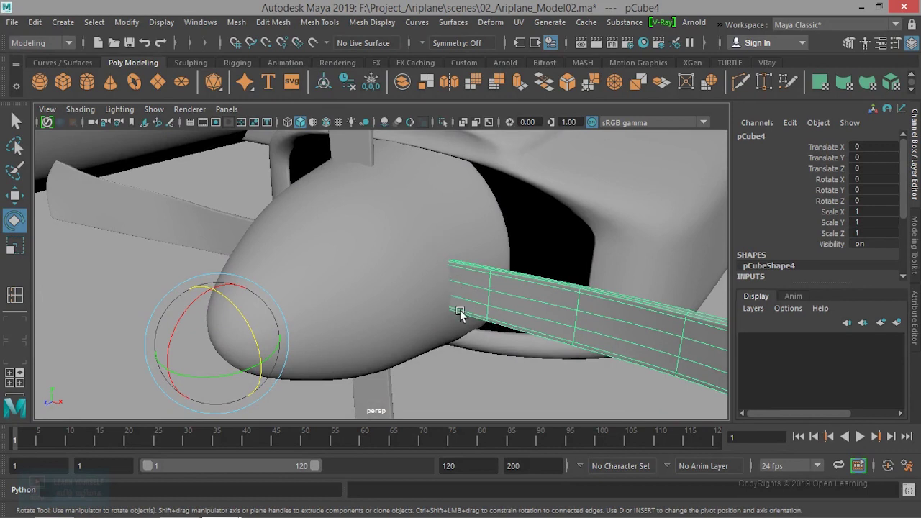
# Step: Select the blade's root end face where it meets the nose
pyautogui.moveTo(471, 278); pyautogui.dragTo(490, 181, button='right')
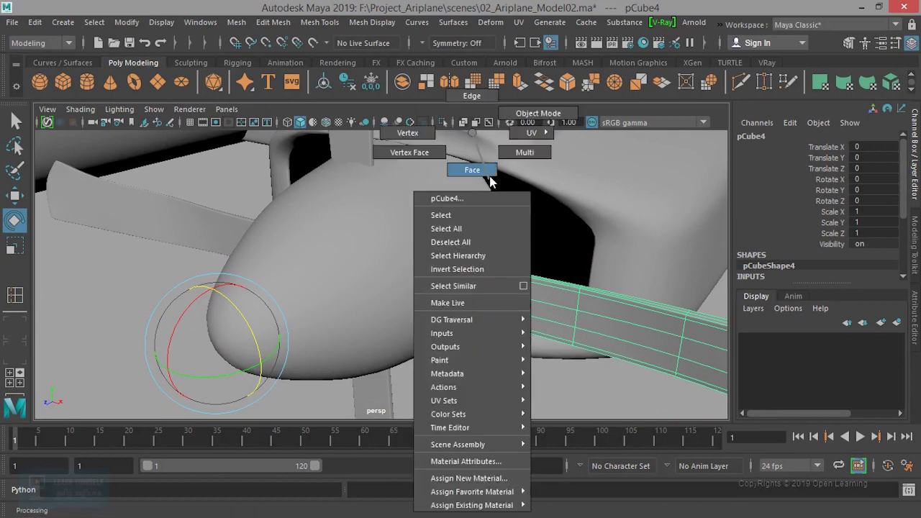
pyautogui.click(470, 277)
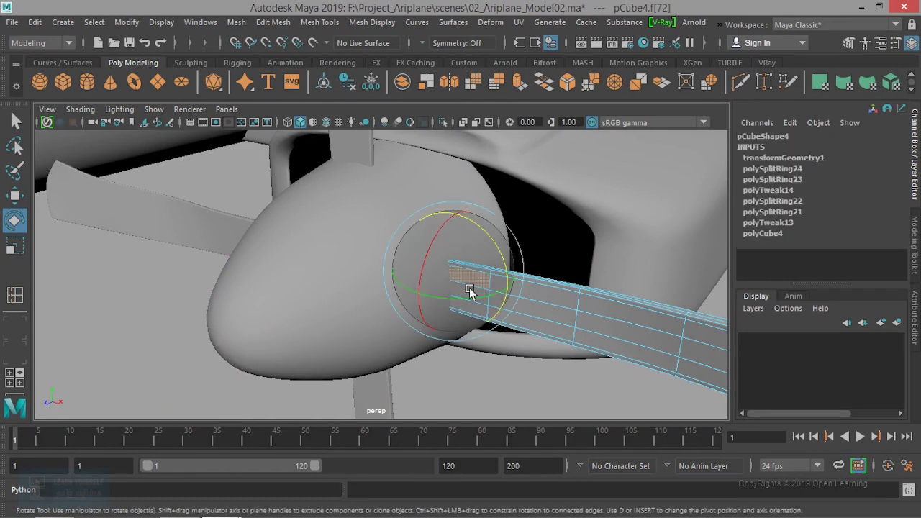
pyautogui.press('q')
pyautogui.moveTo(458, 310)
pyautogui.keyDown('alt'); pyautogui.mouseDown()
pyautogui.moveTo(520, 339)
pyautogui.moveTo(432, 360)
pyautogui.moveTo(315, 332)
pyautogui.moveTo(336, 334)
pyautogui.mouseUp(); pyautogui.keyUp('alt')
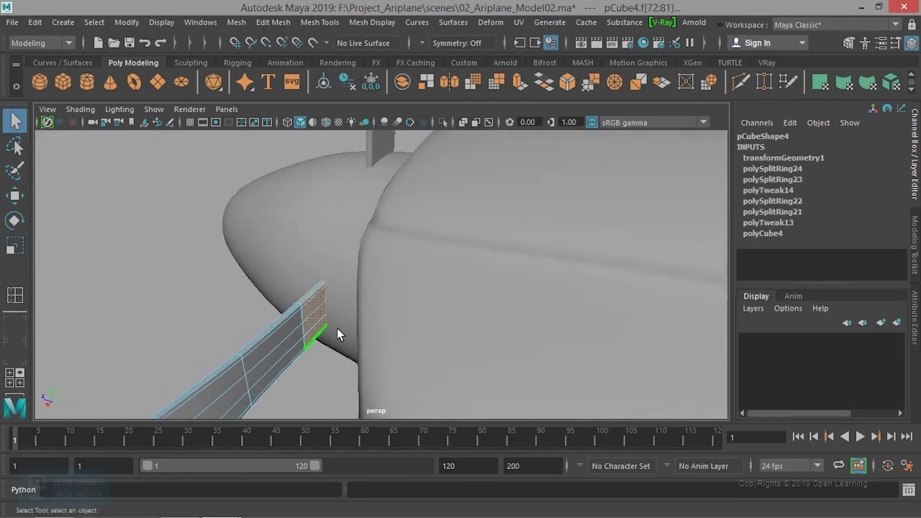
# Step: Duplicate the root face with Edit Mesh > Duplicate and pick the new small piece
pyautogui.click(279, 23)
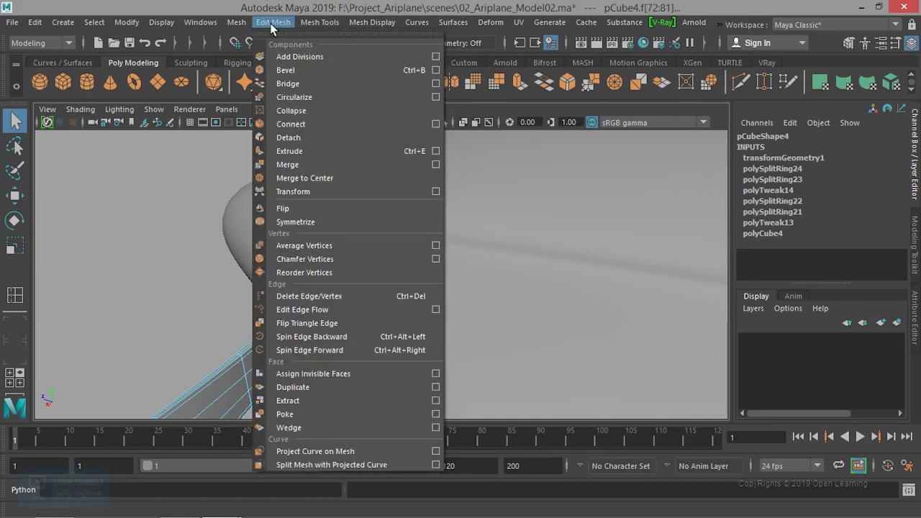
pyautogui.hotkey('ctrl', 'z')
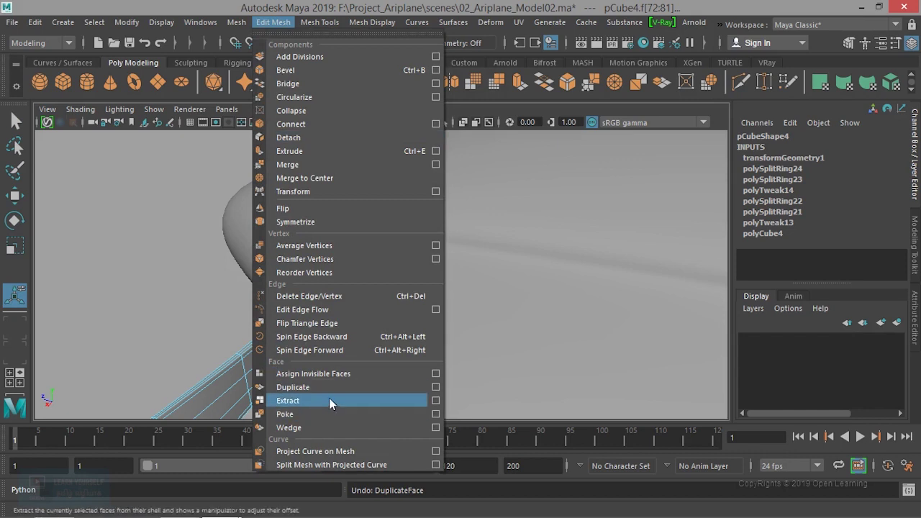
pyautogui.click(297, 387)
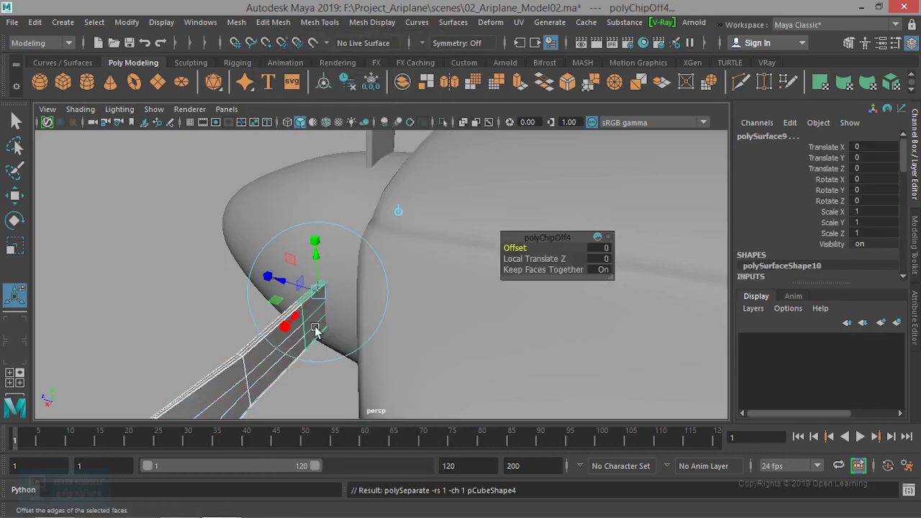
pyautogui.moveTo(312, 330)
pyautogui.keyDown('alt'); pyautogui.mouseDown()
pyautogui.moveTo(412, 343)
pyautogui.moveTo(396, 353)
pyautogui.mouseUp(); pyautogui.keyUp('alt')
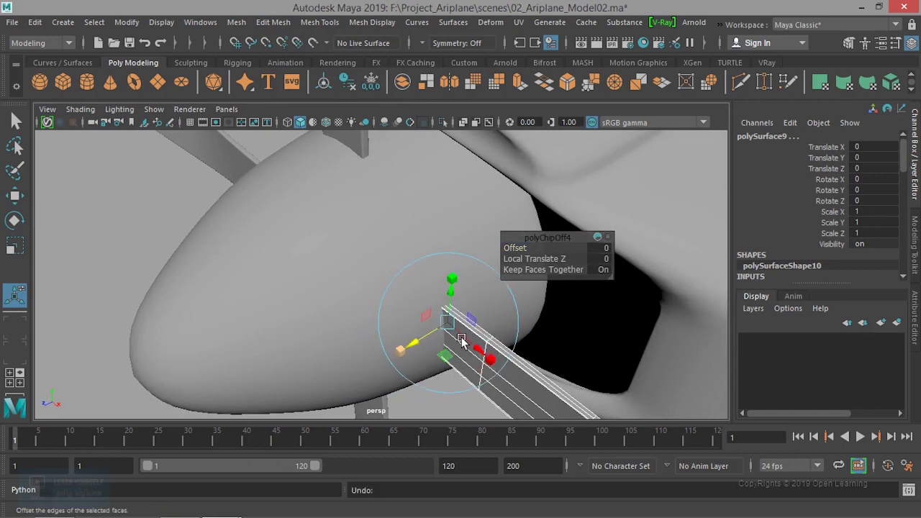
pyautogui.keyDown('alt'); pyautogui.moveTo(421, 344); pyautogui.dragTo(521, 327); pyautogui.keyUp('alt')
pyautogui.moveTo(521, 326); pyautogui.dragTo(576, 120, button='right')
pyautogui.click(467, 328)
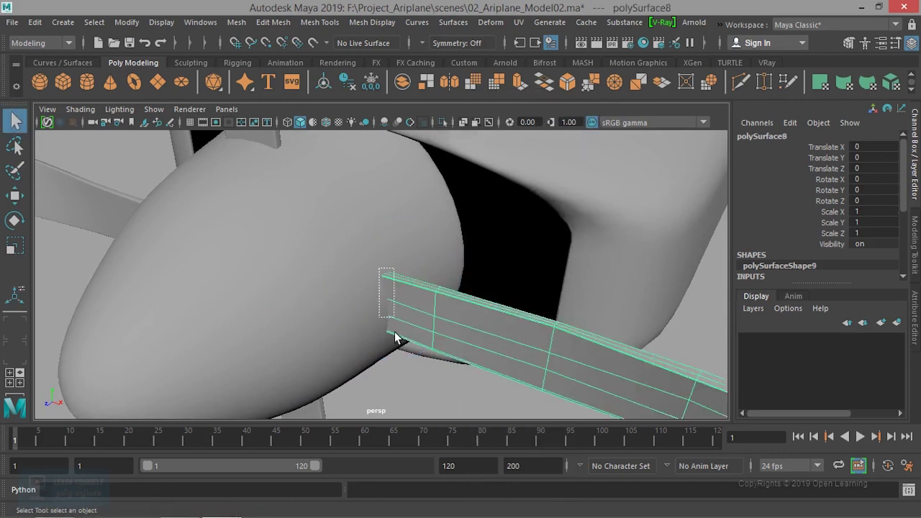
# Step: Keep only the small root-face piece polySurface9 selected, dropping the nose and blade
pyautogui.click(396, 340)
pyautogui.keyDown('ctrl'); pyautogui.click(337, 345); pyautogui.keyUp('ctrl')
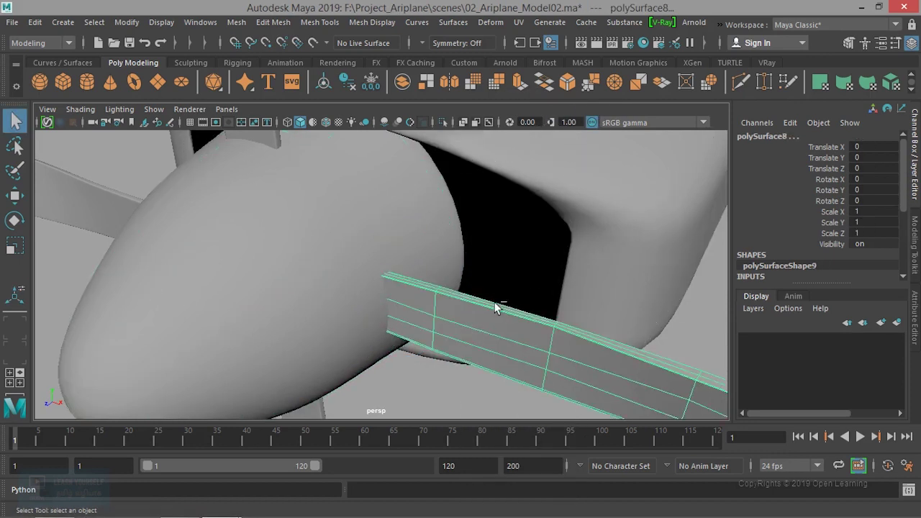
pyautogui.keyDown('ctrl'); pyautogui.click(484, 363); pyautogui.keyUp('ctrl')
pyautogui.moveTo(485, 363)
pyautogui.keyDown('alt'); pyautogui.mouseDown()
pyautogui.moveTo(436, 345)
pyautogui.moveTo(498, 360)
pyautogui.moveTo(485, 315)
pyautogui.moveTo(499, 307)
pyautogui.mouseUp(); pyautogui.keyUp('alt')
pyautogui.moveTo(500, 307)
pyautogui.keyDown('alt'); pyautogui.mouseDown(button='right')
pyautogui.moveTo(543, 317)
pyautogui.moveTo(463, 323)
pyautogui.moveTo(402, 137)
pyautogui.mouseUp(button='right'); pyautogui.keyUp('alt')
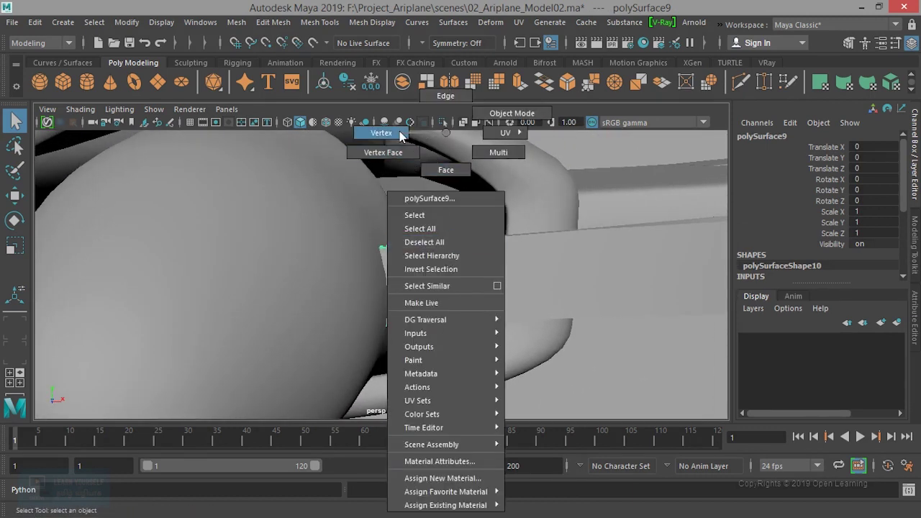
# Step: Move the root piece's vertex column flush against the spinner, then reselect it as an object
pyautogui.moveTo(416, 189); pyautogui.dragTo(466, 402)
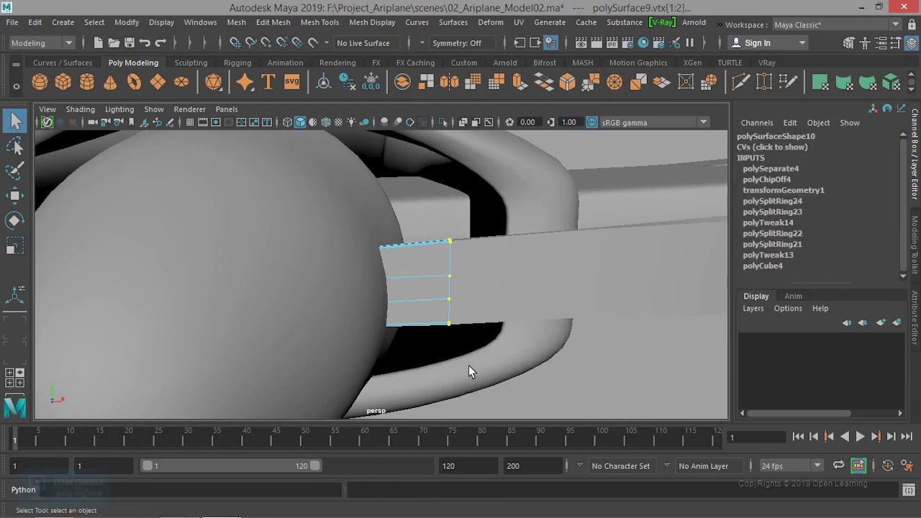
pyautogui.press('w')
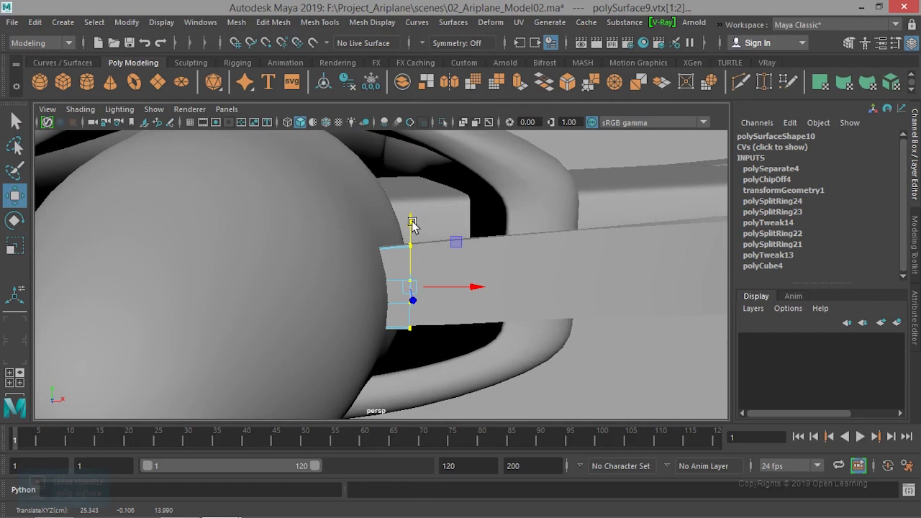
pyautogui.moveTo(435, 306)
pyautogui.keyDown('alt'); pyautogui.mouseDown()
pyautogui.moveTo(405, 336)
pyautogui.moveTo(454, 315)
pyautogui.mouseUp(); pyautogui.keyUp('alt')
pyautogui.keyDown('alt'); pyautogui.moveTo(397, 320); pyautogui.dragTo(405, 305); pyautogui.keyUp('alt')
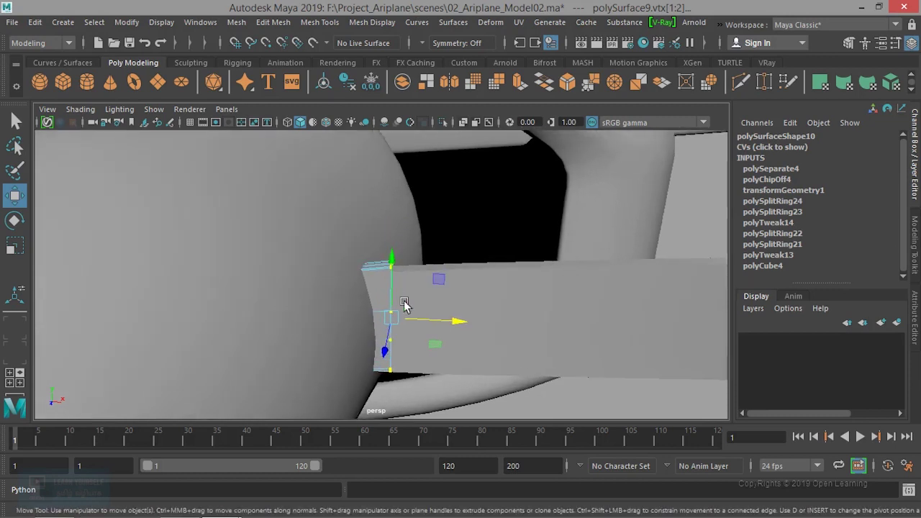
pyautogui.rightClick(371, 281)
pyautogui.click(434, 115)
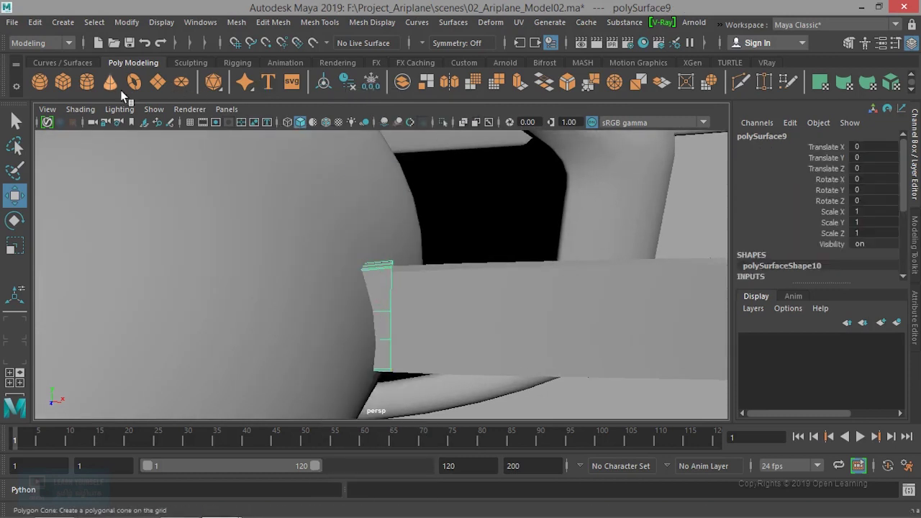
pyautogui.click(278, 23)
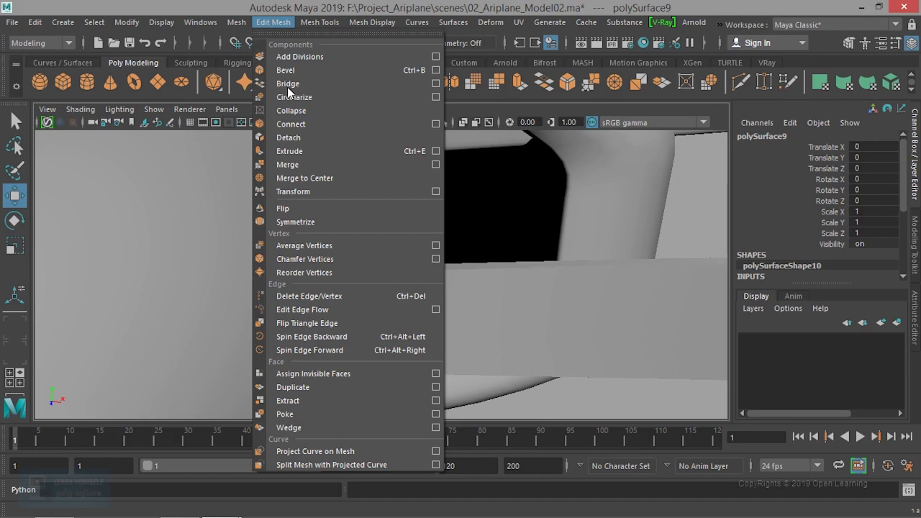
# Step: Extrude the root-face piece into a cuff with Local Translate Z 0.0584
pyautogui.click(298, 151)
pyautogui.moveTo(452, 288)
pyautogui.keyDown('alt'); pyautogui.mouseDown()
pyautogui.moveTo(260, 311)
pyautogui.moveTo(247, 302)
pyautogui.moveTo(327, 297)
pyautogui.mouseUp(); pyautogui.keyUp('alt')
pyautogui.keyDown('alt'); pyautogui.moveTo(389, 303); pyautogui.dragTo(399, 304, button='right'); pyautogui.keyUp('alt')
pyautogui.keyDown('alt'); pyautogui.moveTo(399, 304); pyautogui.dragTo(384, 317); pyautogui.keyUp('alt')
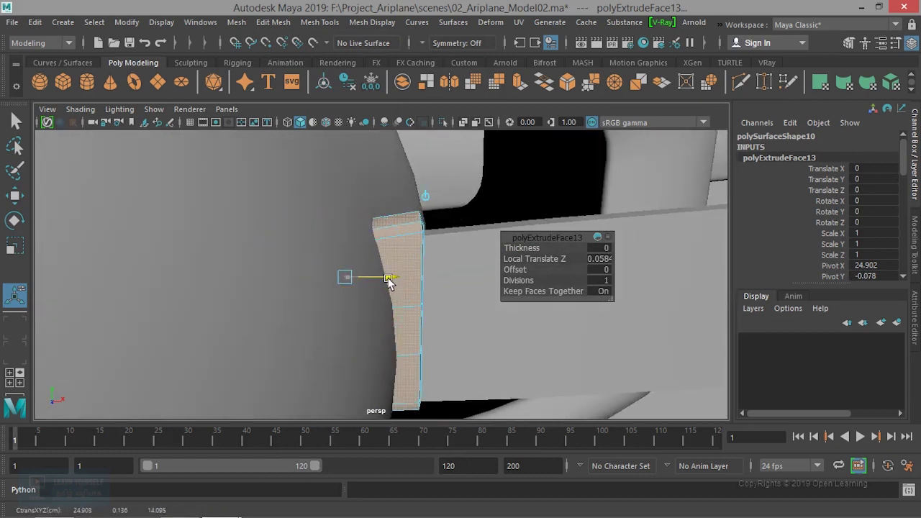
pyautogui.moveTo(429, 282)
pyautogui.keyDown('alt'); pyautogui.mouseDown()
pyautogui.moveTo(405, 286)
pyautogui.moveTo(425, 274)
pyautogui.mouseUp(); pyautogui.keyUp('alt')
# Step: Check the cuff as a whole object in smooth preview
pyautogui.rightClick(358, 247)
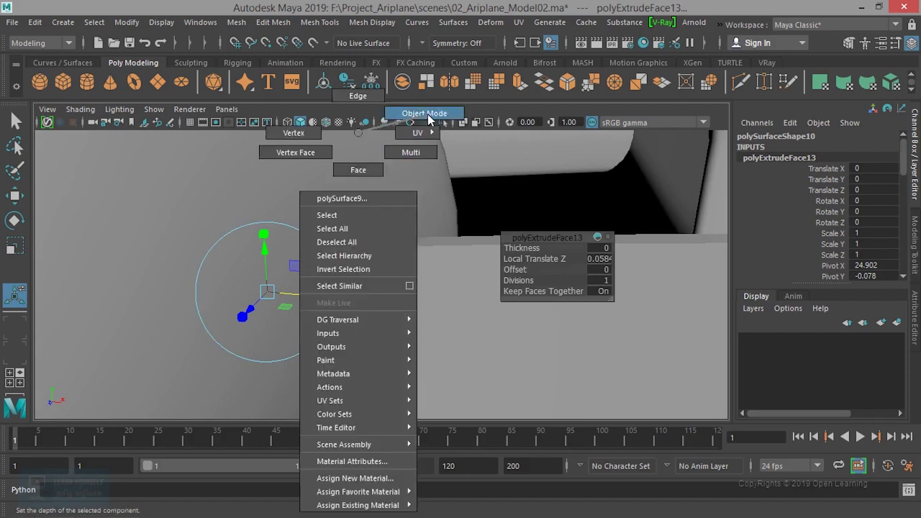
pyautogui.click(429, 115)
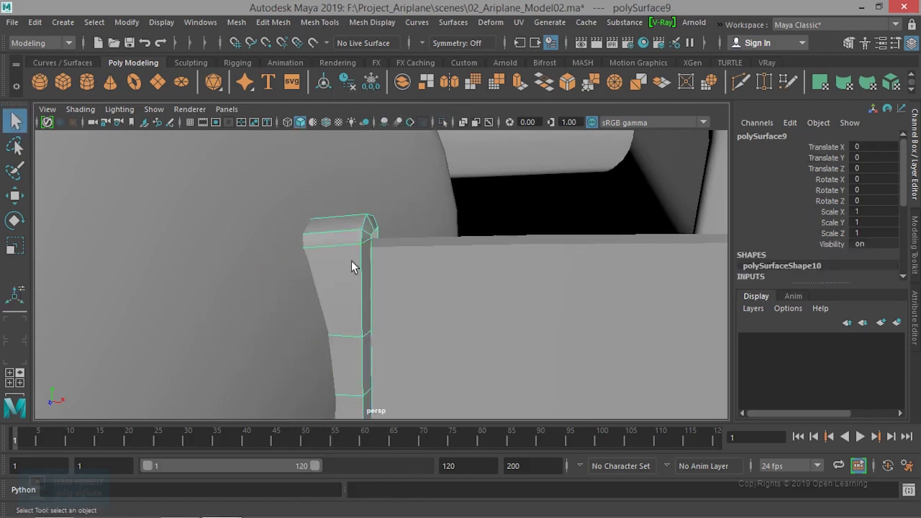
pyautogui.press('3')
pyautogui.keyDown('alt'); pyautogui.moveTo(351, 266); pyautogui.dragTo(368, 311); pyautogui.keyUp('alt')
pyautogui.click(536, 408)
# Step: Reselect the root cuff with the Rotate tool, shown as its unsmoothed cage
pyautogui.moveTo(536, 408)
pyautogui.keyDown('alt'); pyautogui.mouseDown()
pyautogui.moveTo(385, 328)
pyautogui.moveTo(430, 250)
pyautogui.mouseUp(); pyautogui.keyUp('alt')
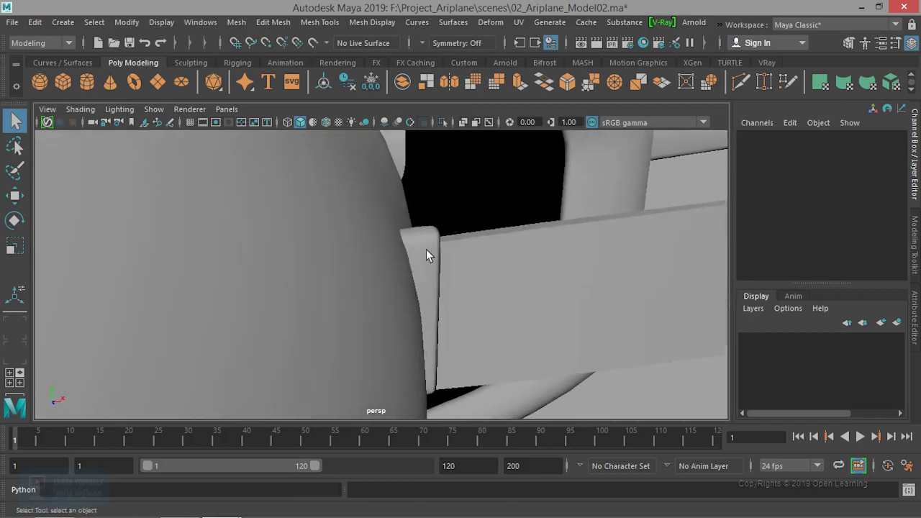
pyautogui.click(430, 251)
pyautogui.keyDown('alt'); pyautogui.moveTo(464, 322); pyautogui.dragTo(437, 312); pyautogui.keyUp('alt')
pyautogui.press('e')
pyautogui.press('1')
pyautogui.keyDown('alt'); pyautogui.moveTo(416, 261); pyautogui.dragTo(400, 268); pyautogui.keyUp('alt')
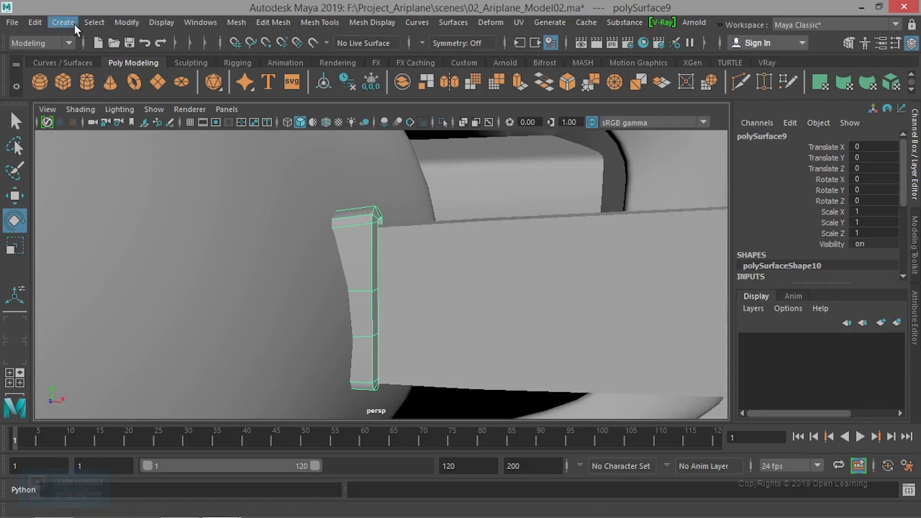
# Step: Center the cuff's pivot and tilt it to Rotate Z -1.716 along the blade
pyautogui.click(93, 23)
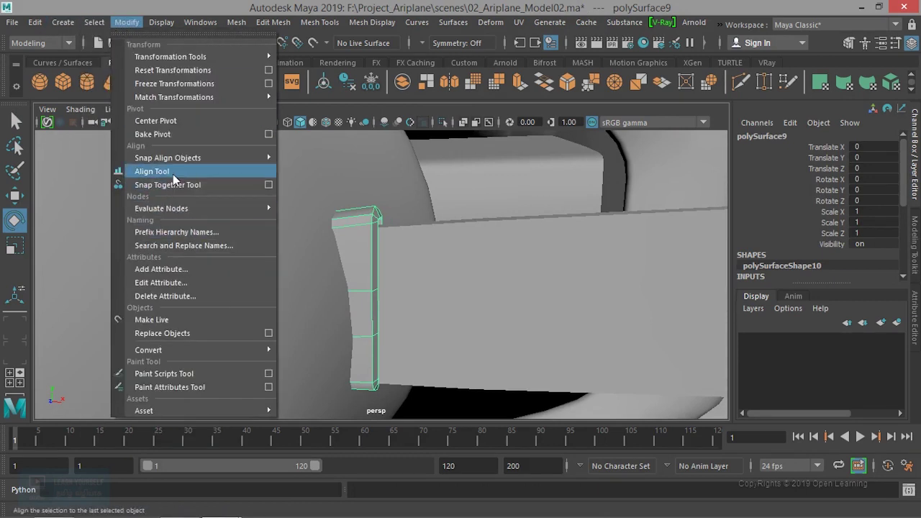
pyautogui.click(184, 120)
pyautogui.moveTo(354, 319); pyautogui.dragTo(342, 264)
pyautogui.moveTo(351, 311)
pyautogui.keyDown('alt'); pyautogui.mouseDown()
pyautogui.moveTo(242, 329)
pyautogui.moveTo(397, 307)
pyautogui.moveTo(383, 292)
pyautogui.mouseUp(); pyautogui.keyUp('alt')
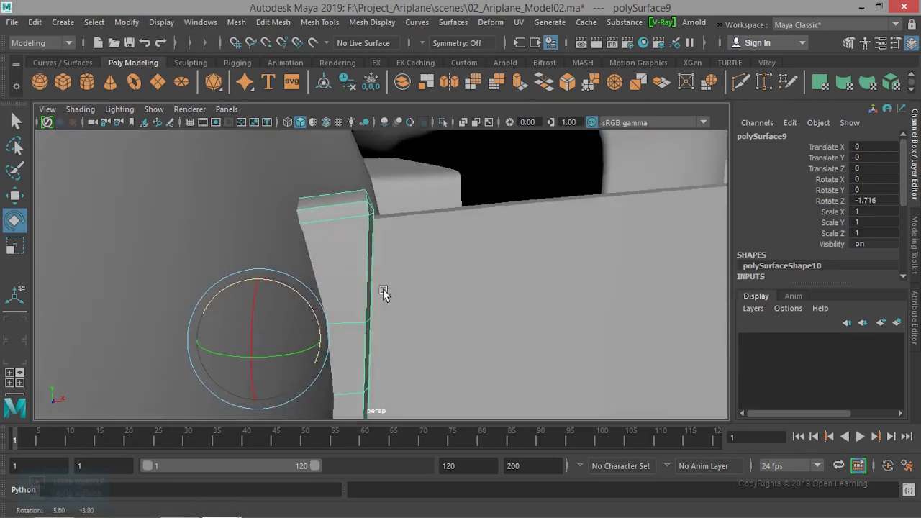
pyautogui.click(288, 26)
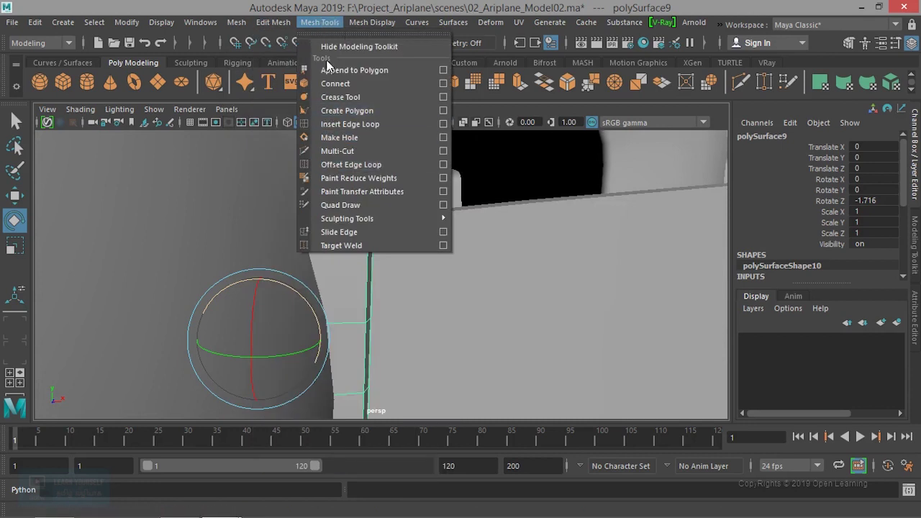
# Step: Insert an edge loop across the cuff and check it in smooth preview
pyautogui.click(346, 124)
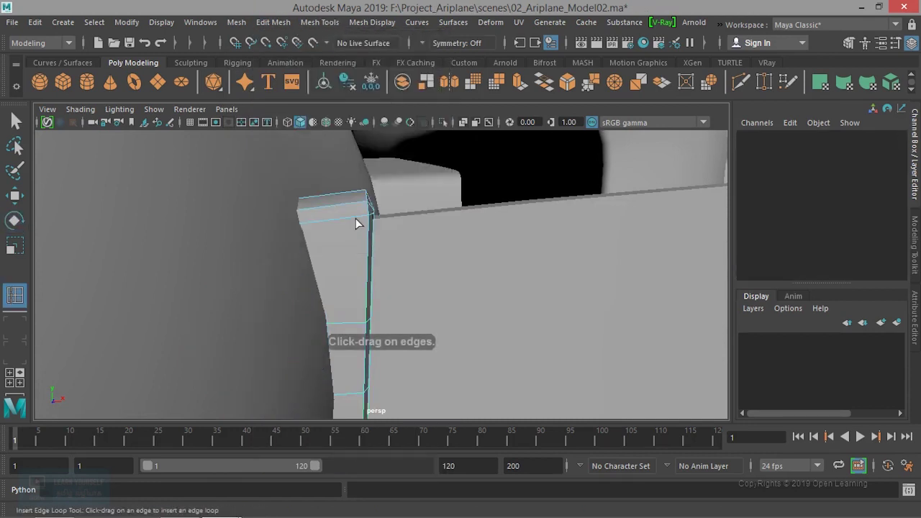
pyautogui.moveTo(359, 221)
pyautogui.mouseDown()
pyautogui.moveTo(377, 235)
pyautogui.moveTo(337, 243)
pyautogui.moveTo(302, 221)
pyautogui.mouseUp()
pyautogui.press('3')
pyautogui.keyDown('alt'); pyautogui.moveTo(302, 222); pyautogui.dragTo(365, 248, button='right'); pyautogui.keyUp('alt')
pyautogui.keyDown('alt'); pyautogui.moveTo(294, 212); pyautogui.dragTo(318, 212, button='right'); pyautogui.keyUp('alt')
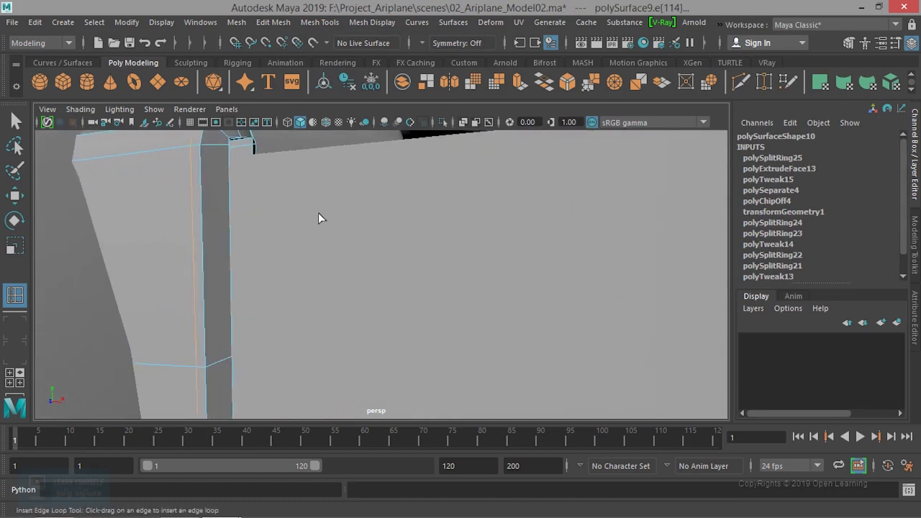
pyautogui.keyDown('alt'); pyautogui.moveTo(318, 213); pyautogui.dragTo(356, 259); pyautogui.keyUp('alt')
pyautogui.keyDown('alt'); pyautogui.moveTo(355, 259); pyautogui.dragTo(279, 209, button='right'); pyautogui.keyUp('alt')
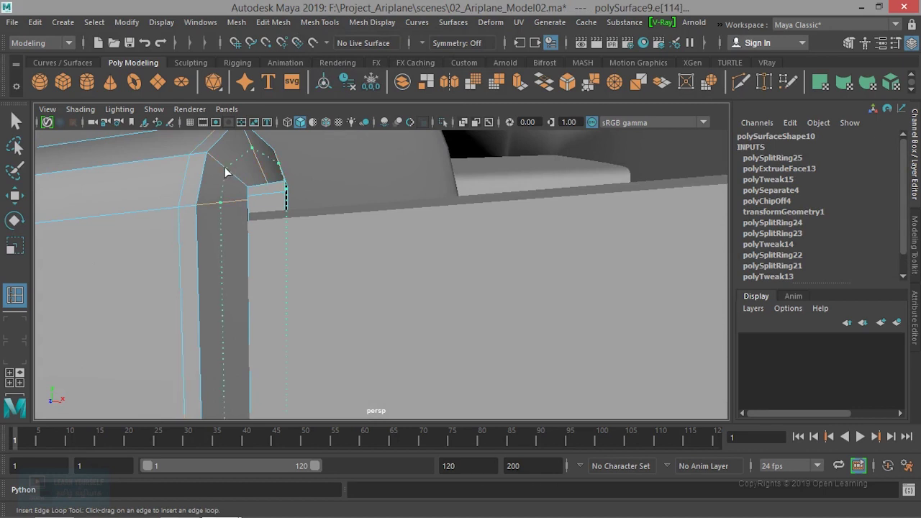
# Step: Add two more edge loops near the cuff's top corner and preview the smoothing
pyautogui.moveTo(216, 170)
pyautogui.mouseDown()
pyautogui.moveTo(239, 175)
pyautogui.moveTo(267, 204)
pyautogui.mouseUp()
pyautogui.click(279, 196)
pyautogui.press('3')
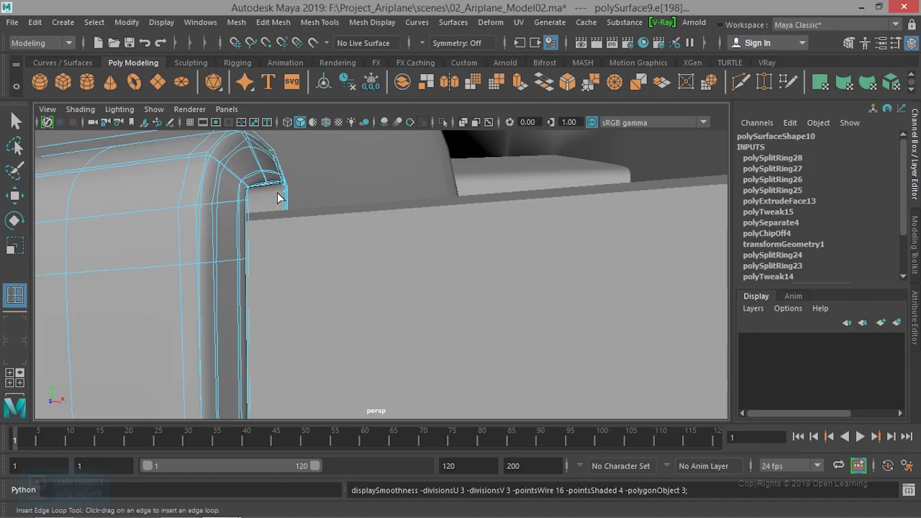
pyautogui.press('q')
pyautogui.moveTo(232, 172); pyautogui.dragTo(290, 120, button='right')
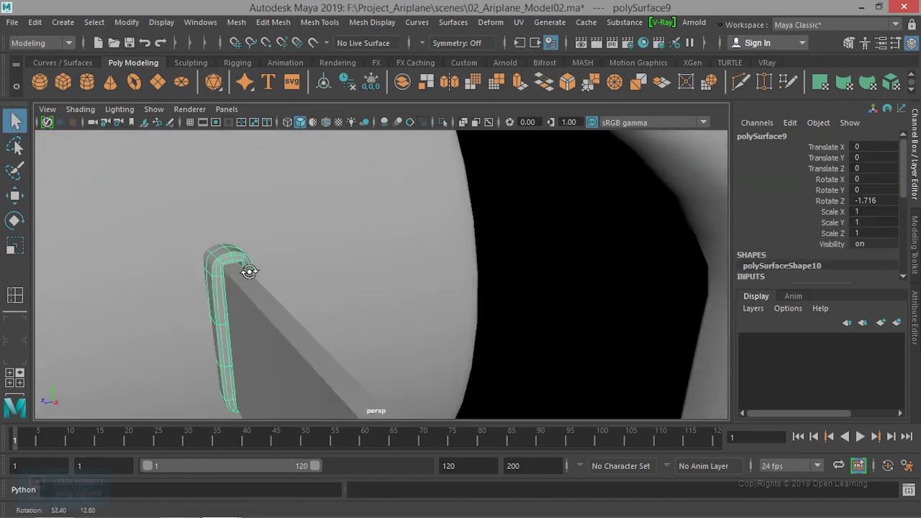
# Step: Zoom in above the cuff's arch and pick an edge on its top
pyautogui.keyDown('alt'); pyautogui.moveTo(253, 200); pyautogui.dragTo(233, 212); pyautogui.keyUp('alt')
pyautogui.keyDown('alt'); pyautogui.moveTo(233, 212); pyautogui.dragTo(285, 195, button='middle'); pyautogui.keyUp('alt')
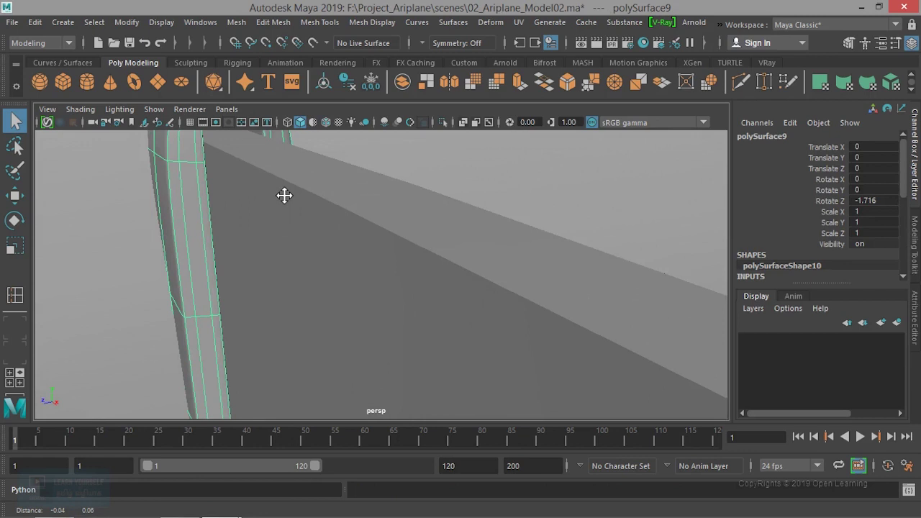
pyautogui.scroll(-5, 284, 195)
pyautogui.moveTo(386, 241)
pyautogui.keyDown('alt'); pyautogui.mouseDown()
pyautogui.moveTo(295, 194)
pyautogui.moveTo(294, 203)
pyautogui.mouseUp(); pyautogui.keyUp('alt')
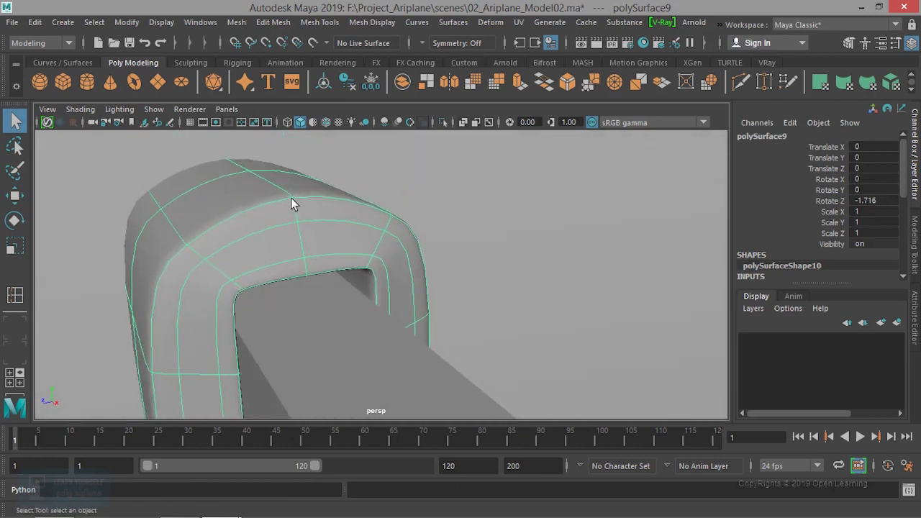
pyautogui.moveTo(292, 198); pyautogui.dragTo(293, 90, button='right')
pyautogui.click(288, 203)
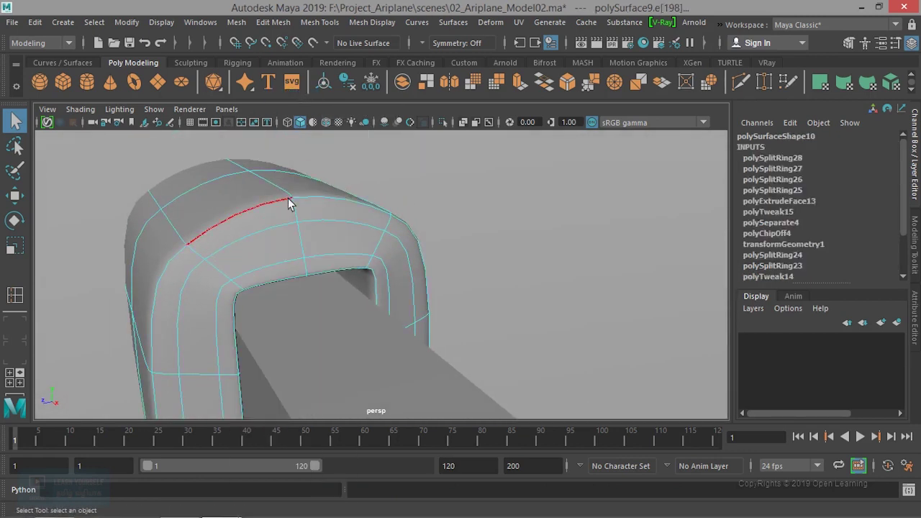
# Step: Raise the top edge of the cuff's arch upward along Y
pyautogui.click(287, 191)
pyautogui.press('w')
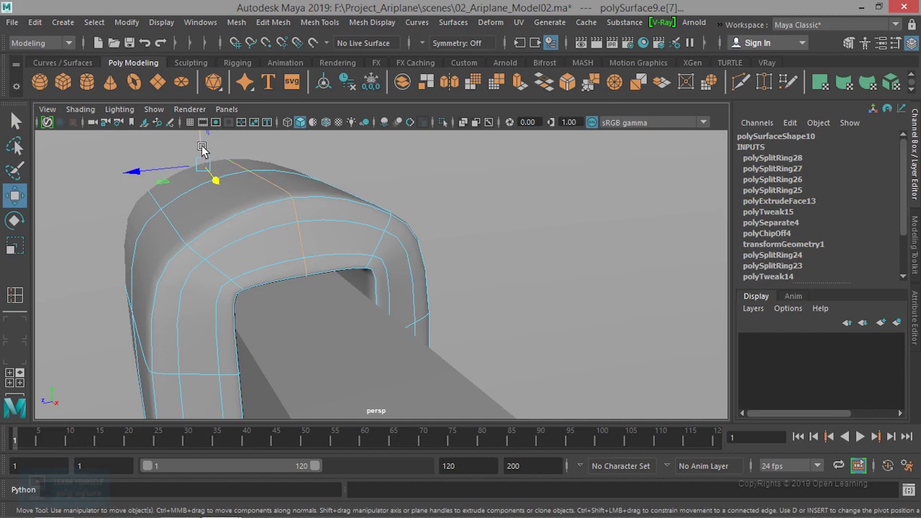
pyautogui.moveTo(199, 139)
pyautogui.mouseDown()
pyautogui.moveTo(247, 202)
pyautogui.moveTo(313, 191)
pyautogui.moveTo(291, 194)
pyautogui.mouseUp()
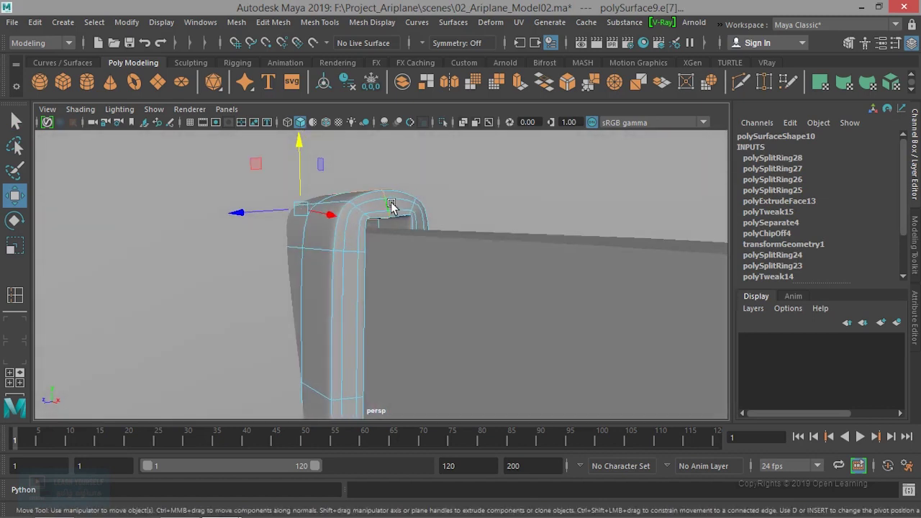
# Step: Select the full vertex loop running across the top of the arch
pyautogui.moveTo(391, 205); pyautogui.dragTo(393, 185, button='right')
pyautogui.moveTo(344, 135); pyautogui.dragTo(344, 135, button='right')
pyautogui.moveTo(380, 195)
pyautogui.keyDown('alt'); pyautogui.mouseDown()
pyautogui.moveTo(366, 195)
pyautogui.moveTo(284, 288)
pyautogui.mouseUp(); pyautogui.keyUp('alt')
pyautogui.keyDown('alt'); pyautogui.moveTo(284, 288); pyautogui.dragTo(324, 236, button='right'); pyautogui.keyUp('alt')
pyautogui.moveTo(324, 236)
pyautogui.keyDown('alt'); pyautogui.mouseDown()
pyautogui.moveTo(315, 233)
pyautogui.moveTo(333, 253)
pyautogui.mouseUp(); pyautogui.keyUp('alt')
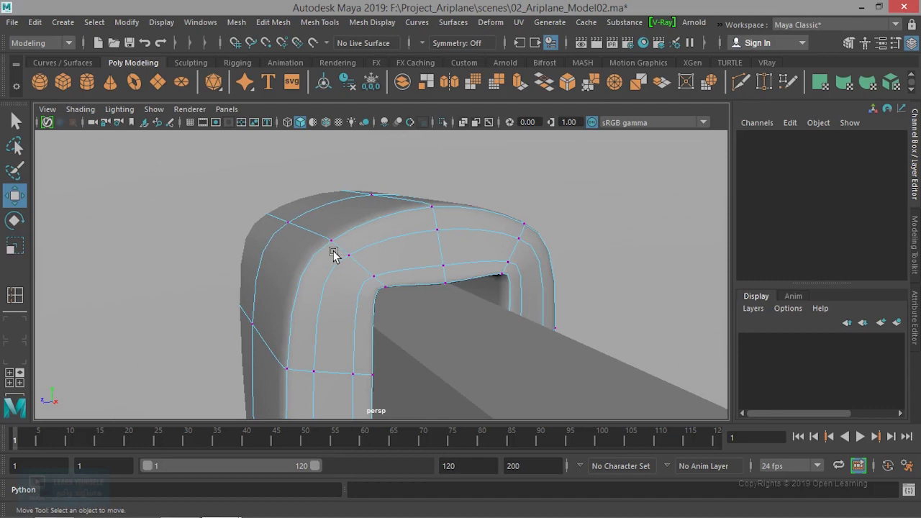
pyautogui.click(386, 280)
pyautogui.keyDown('shift'); pyautogui.click(348, 255); pyautogui.keyUp('shift')
pyautogui.keyDown('shift'); pyautogui.doubleClick(349, 255); pyautogui.keyUp('shift')
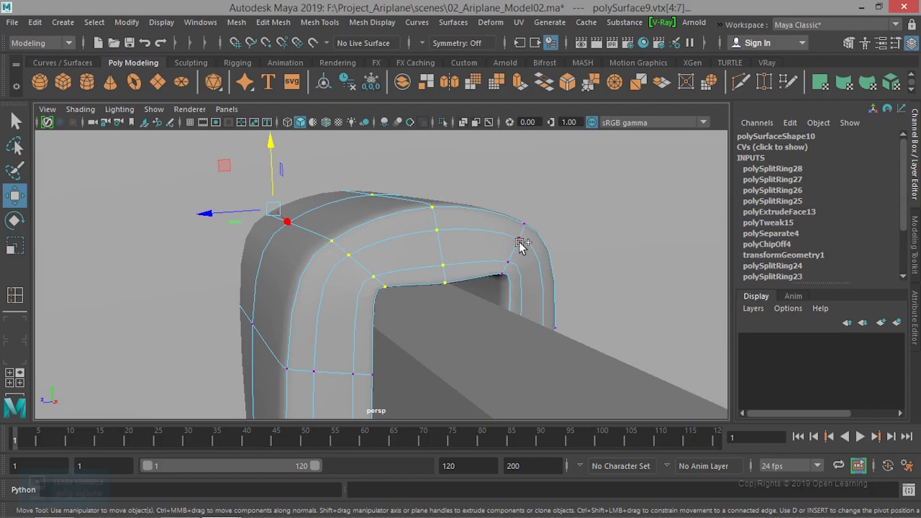
pyautogui.moveTo(495, 247)
pyautogui.keyDown('alt'); pyautogui.mouseDown()
pyautogui.moveTo(283, 168)
pyautogui.moveTo(297, 163)
pyautogui.mouseUp(); pyautogui.keyUp('alt')
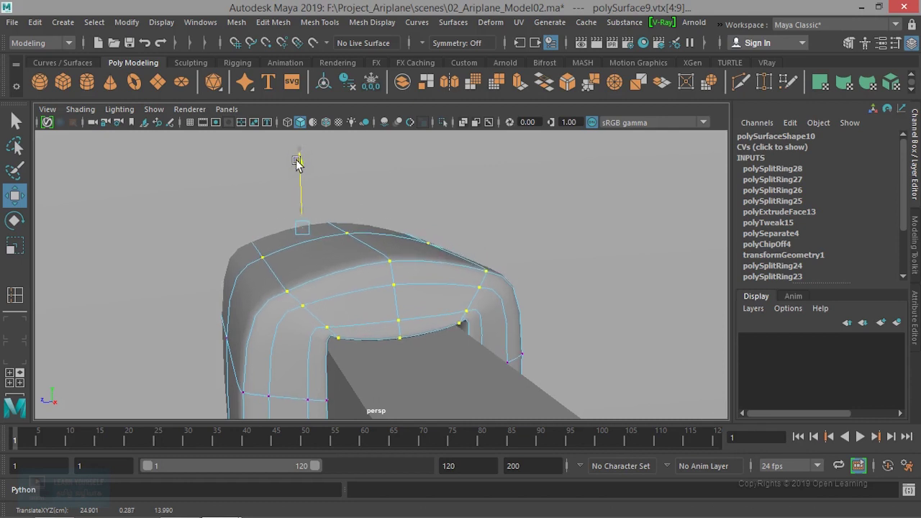
pyautogui.moveTo(302, 200)
pyautogui.keyDown('alt'); pyautogui.mouseDown()
pyautogui.moveTo(329, 222)
pyautogui.moveTo(319, 231)
pyautogui.moveTo(349, 240)
pyautogui.moveTo(441, 236)
pyautogui.moveTo(380, 245)
pyautogui.mouseUp(); pyautogui.keyUp('alt')
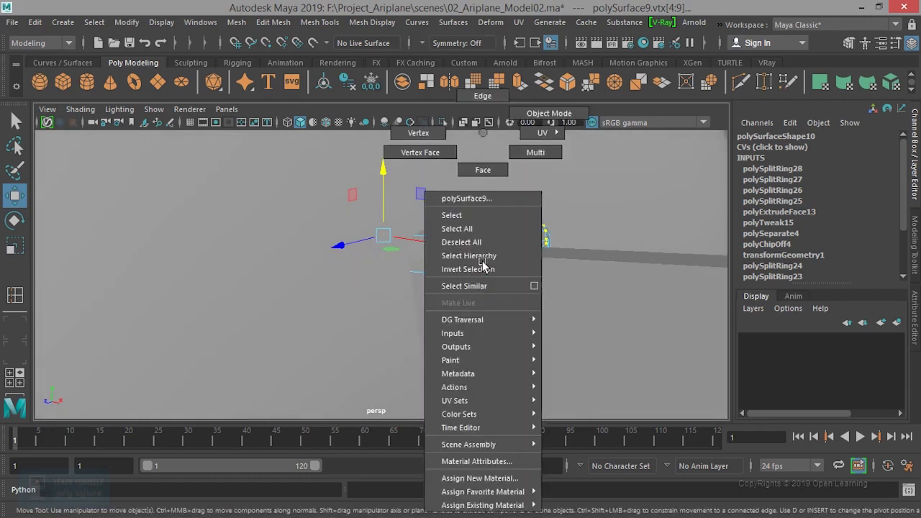
# Step: Select the root cuff and switch to the enlarged front view
pyautogui.moveTo(501, 291); pyautogui.dragTo(550, 112, button='right')
pyautogui.moveTo(545, 241)
pyautogui.keyDown('alt'); pyautogui.mouseDown()
pyautogui.moveTo(565, 257)
pyautogui.moveTo(469, 396)
pyautogui.moveTo(477, 360)
pyautogui.moveTo(583, 370)
pyautogui.moveTo(483, 307)
pyautogui.moveTo(372, 303)
pyautogui.moveTo(517, 325)
pyautogui.moveTo(508, 362)
pyautogui.moveTo(562, 345)
pyautogui.moveTo(523, 352)
pyautogui.moveTo(469, 325)
pyautogui.mouseUp(); pyautogui.keyUp('alt')
pyautogui.click(468, 396)
pyautogui.click(468, 325)
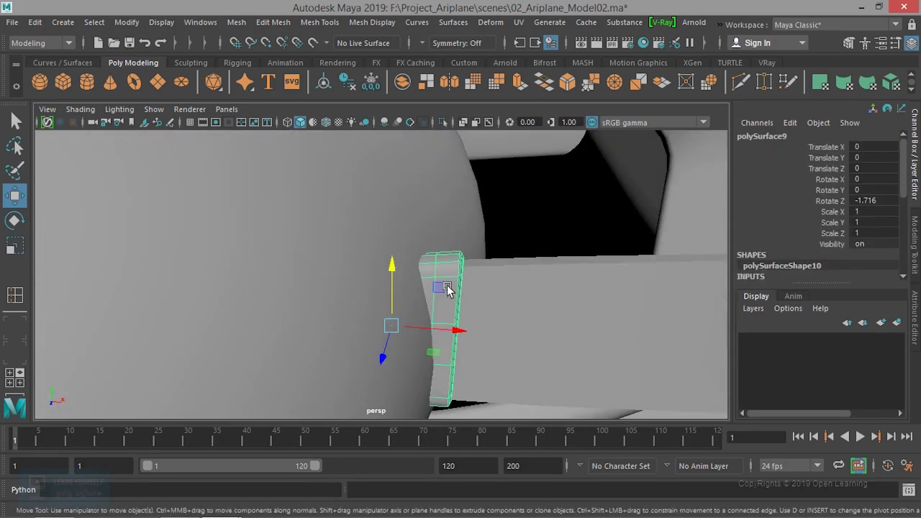
pyautogui.press('space')
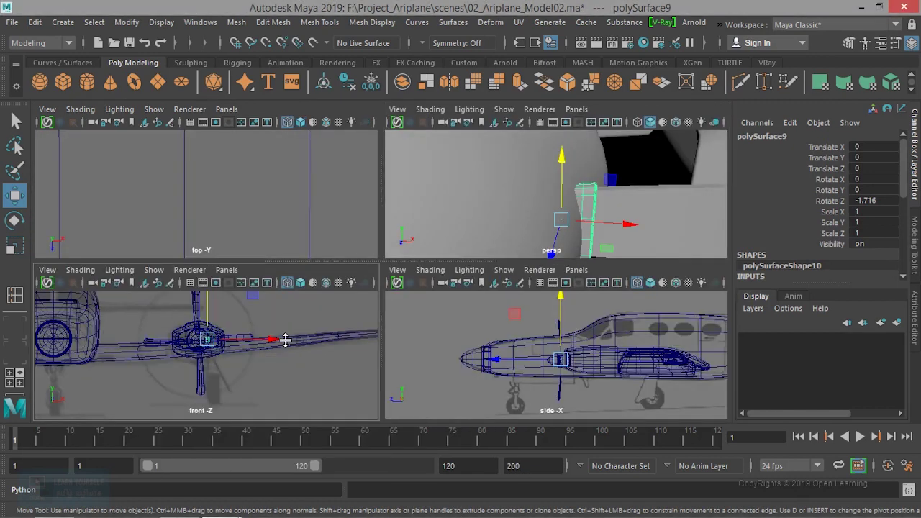
pyautogui.press('space')
# Step: Snap the cuff's pivot to the hub centre in the front view
pyautogui.scroll(3, 285, 340)
pyautogui.scroll(2, 439, 343)
pyautogui.scroll(2, 425, 304)
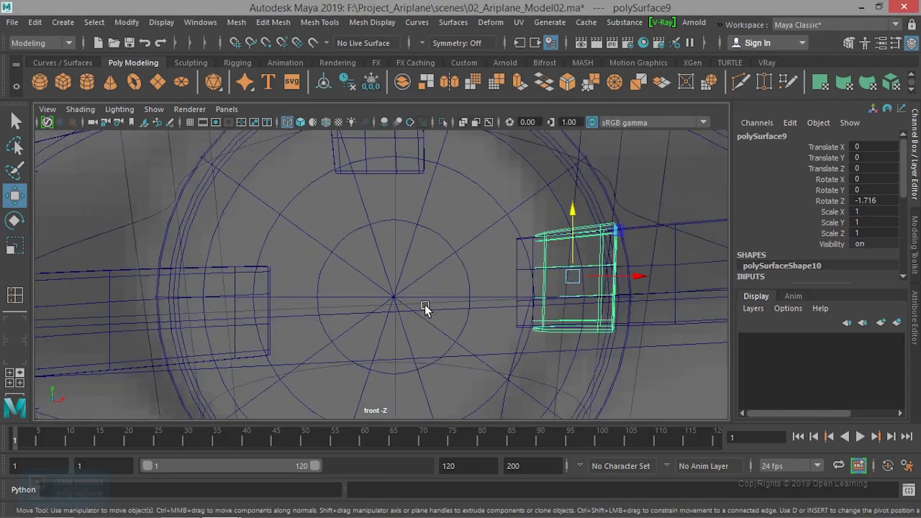
pyautogui.press('d')
pyautogui.press('v')
pyautogui.moveTo(438, 300); pyautogui.dragTo(412, 306, button='middle')
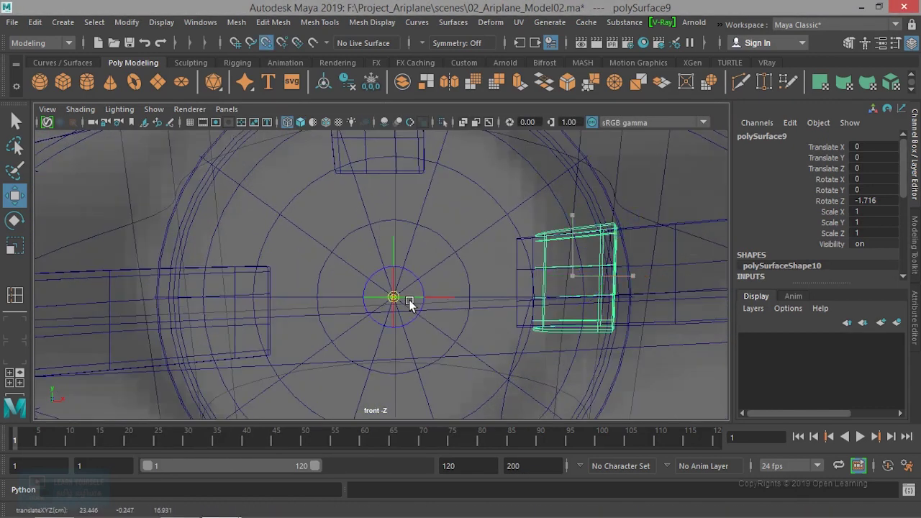
pyautogui.scroll(-2, 418, 311)
pyautogui.scroll(-2, 419, 311)
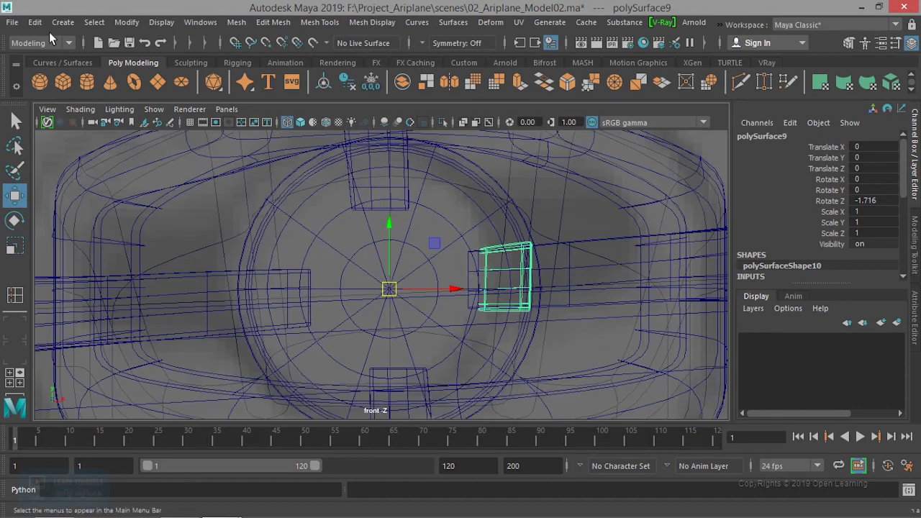
# Step: Duplicate Special the cuff in 90° rotations so each blade root gets a copy
pyautogui.click(34, 22)
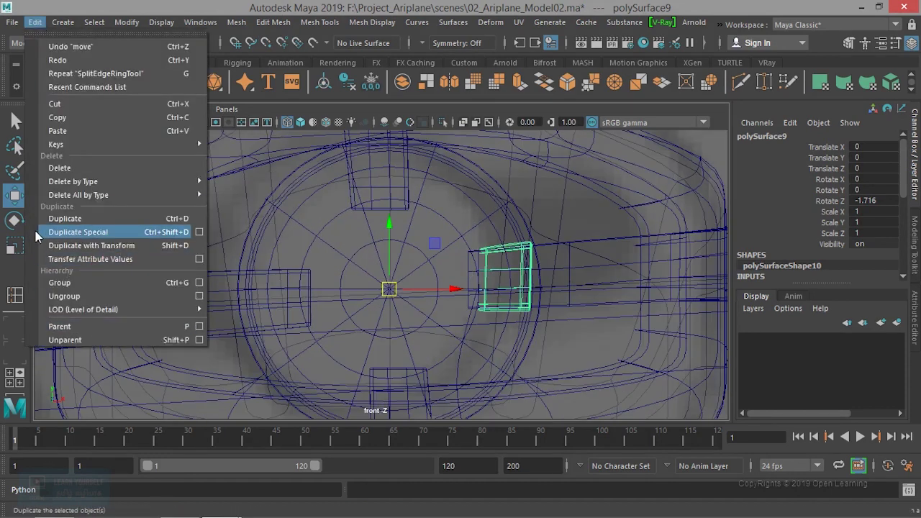
pyautogui.click(95, 236)
pyautogui.scroll(-3, 411, 323)
pyautogui.scroll(-2, 411, 323)
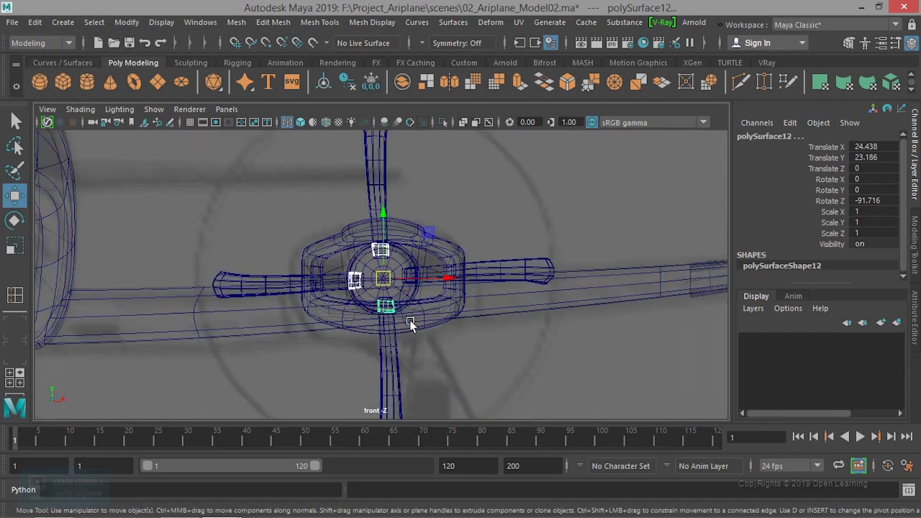
pyautogui.press('space')
pyautogui.press('space')
pyautogui.press('f')
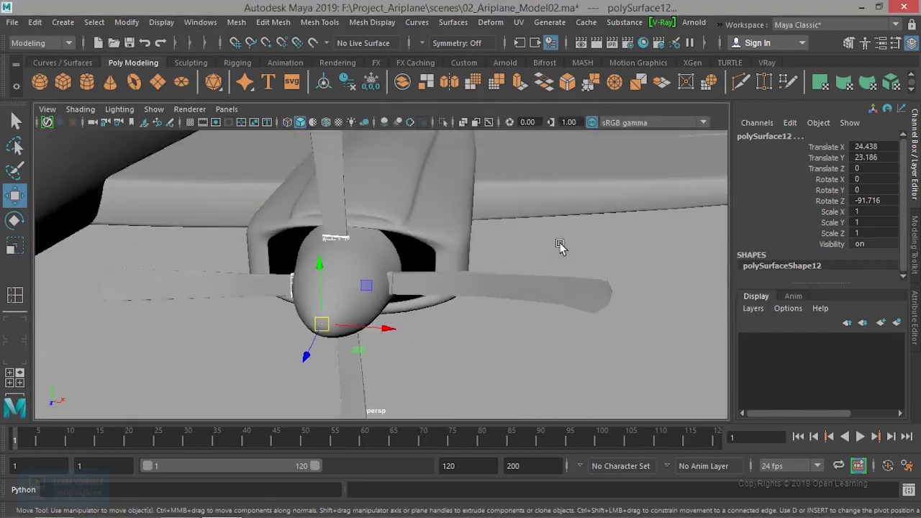
pyautogui.click(501, 322)
pyautogui.moveTo(501, 322)
pyautogui.keyDown('alt'); pyautogui.mouseDown()
pyautogui.moveTo(449, 354)
pyautogui.moveTo(402, 315)
pyautogui.moveTo(319, 310)
pyautogui.moveTo(315, 282)
pyautogui.moveTo(462, 261)
pyautogui.moveTo(565, 297)
pyautogui.moveTo(453, 272)
pyautogui.mouseUp(); pyautogui.keyUp('alt')
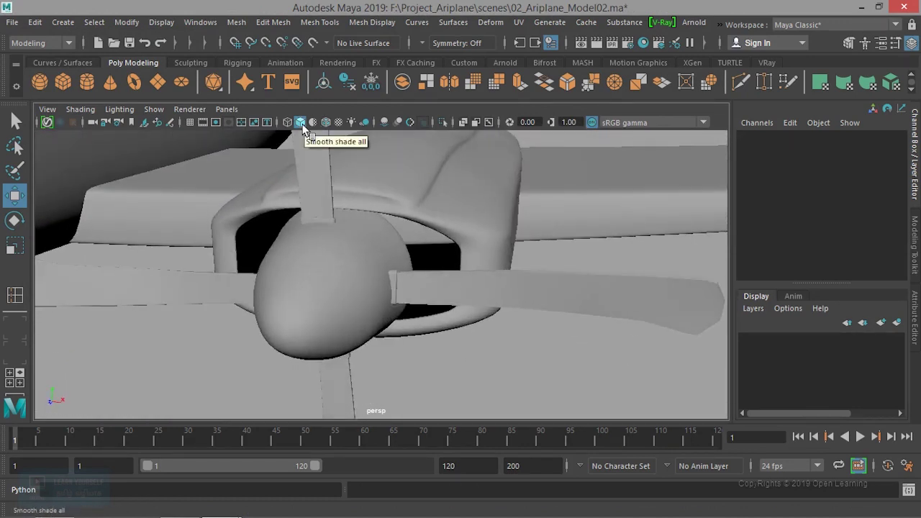
# Step: Show the airplane smooth shaded with the wireframe overlaid
pyautogui.press('4')
pyautogui.click(303, 127)
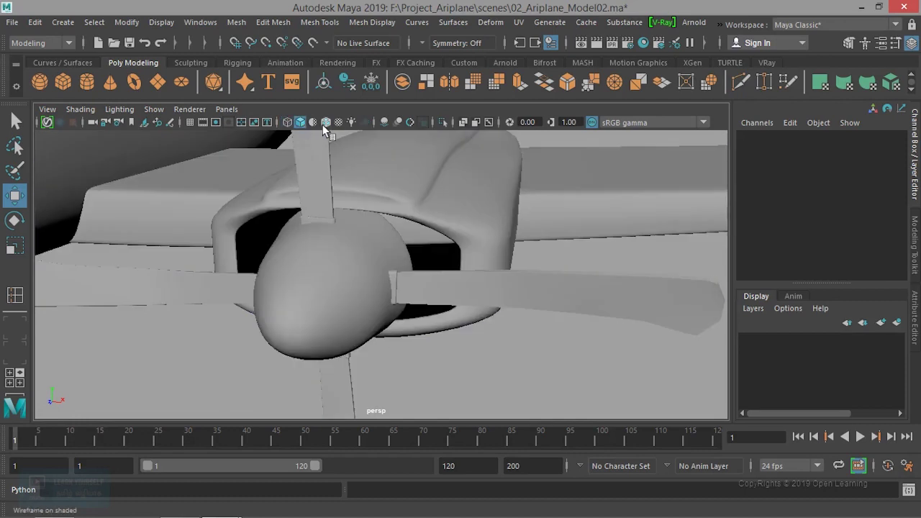
pyautogui.click(326, 124)
# Step: Orbit around the whole airplane to inspect the finished four-blade propeller
pyautogui.scroll(-5, 447, 380)
pyautogui.moveTo(387, 343)
pyautogui.keyDown('alt'); pyautogui.mouseDown()
pyautogui.moveTo(420, 353)
pyautogui.moveTo(315, 316)
pyautogui.mouseUp(); pyautogui.keyUp('alt')
pyautogui.scroll(3, 514, 388)
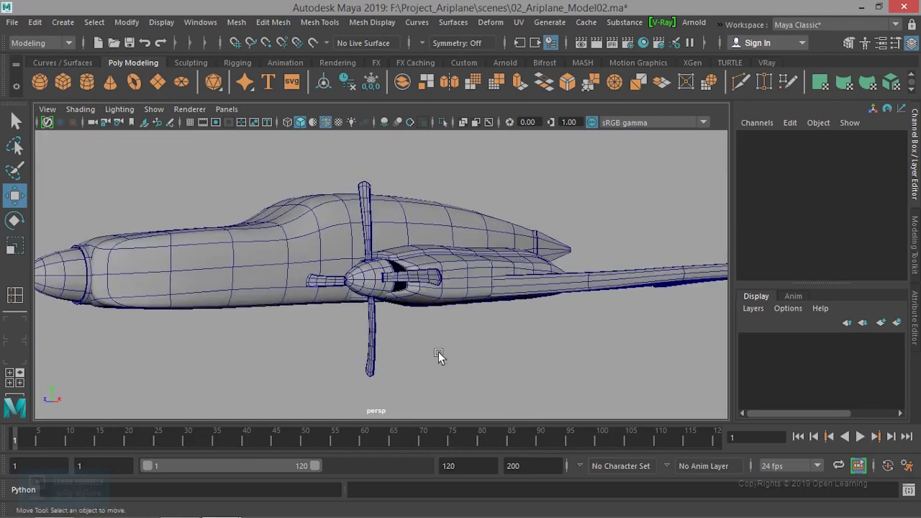
pyautogui.scroll(3, 398, 338)
pyautogui.moveTo(399, 338)
pyautogui.keyDown('alt'); pyautogui.mouseDown()
pyautogui.moveTo(344, 290)
pyautogui.moveTo(431, 314)
pyautogui.moveTo(300, 317)
pyautogui.moveTo(501, 286)
pyautogui.moveTo(544, 331)
pyautogui.moveTo(395, 317)
pyautogui.mouseUp(); pyautogui.keyUp('alt')
pyautogui.moveTo(259, 265)
pyautogui.keyDown('alt'); pyautogui.mouseDown()
pyautogui.moveTo(305, 283)
pyautogui.moveTo(477, 283)
pyautogui.moveTo(494, 261)
pyautogui.moveTo(488, 251)
pyautogui.moveTo(499, 263)
pyautogui.moveTo(252, 300)
pyautogui.moveTo(180, 259)
pyautogui.mouseUp(); pyautogui.keyUp('alt')
pyautogui.keyDown('alt'); pyautogui.moveTo(180, 259); pyautogui.dragTo(382, 300, button='right'); pyautogui.keyUp('alt')
pyautogui.moveTo(382, 301)
pyautogui.keyDown('alt'); pyautogui.mouseDown()
pyautogui.moveTo(294, 325)
pyautogui.moveTo(377, 270)
pyautogui.mouseUp(); pyautogui.keyUp('alt')
pyautogui.moveTo(313, 314)
pyautogui.keyDown('alt'); pyautogui.mouseDown()
pyautogui.moveTo(290, 331)
pyautogui.moveTo(312, 331)
pyautogui.moveTo(290, 323)
pyautogui.mouseUp(); pyautogui.keyUp('alt')
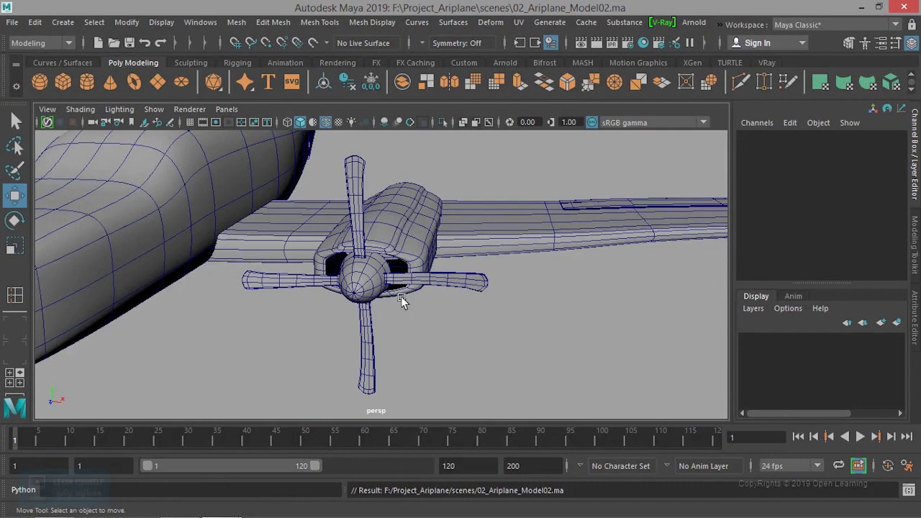
pyautogui.moveTo(402, 301)
pyautogui.keyDown('alt'); pyautogui.mouseDown()
pyautogui.moveTo(407, 273)
pyautogui.moveTo(315, 268)
pyautogui.moveTo(447, 277)
pyautogui.moveTo(353, 267)
pyautogui.mouseUp(); pyautogui.keyUp('alt')
# Step: Select the engine cowling and view it unsmoothed from the side
pyautogui.click(350, 272)
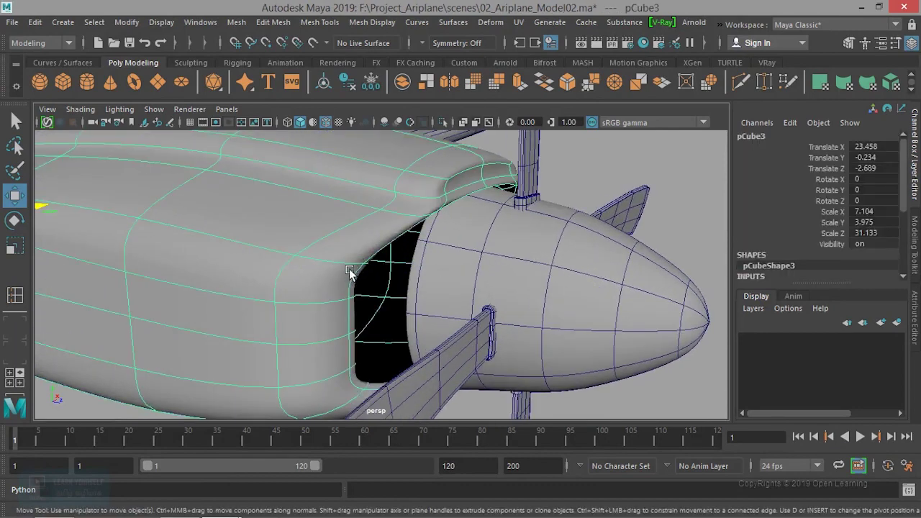
pyautogui.press('1')
pyautogui.moveTo(369, 300)
pyautogui.keyDown('alt'); pyautogui.mouseDown()
pyautogui.moveTo(298, 295)
pyautogui.moveTo(206, 304)
pyautogui.moveTo(233, 312)
pyautogui.moveTo(346, 298)
pyautogui.mouseUp(); pyautogui.keyUp('alt')
pyautogui.moveTo(346, 298)
pyautogui.keyDown('alt'); pyautogui.mouseDown(button='right')
pyautogui.moveTo(506, 313)
pyautogui.moveTo(415, 302)
pyautogui.moveTo(362, 275)
pyautogui.mouseUp(button='right'); pyautogui.keyUp('alt')
pyautogui.scroll(-3, 362, 274)
pyautogui.keyDown('alt'); pyautogui.moveTo(362, 274); pyautogui.dragTo(309, 262); pyautogui.keyUp('alt')
pyautogui.keyDown('alt'); pyautogui.moveTo(309, 262); pyautogui.dragTo(350, 188, button='right'); pyautogui.keyUp('alt')
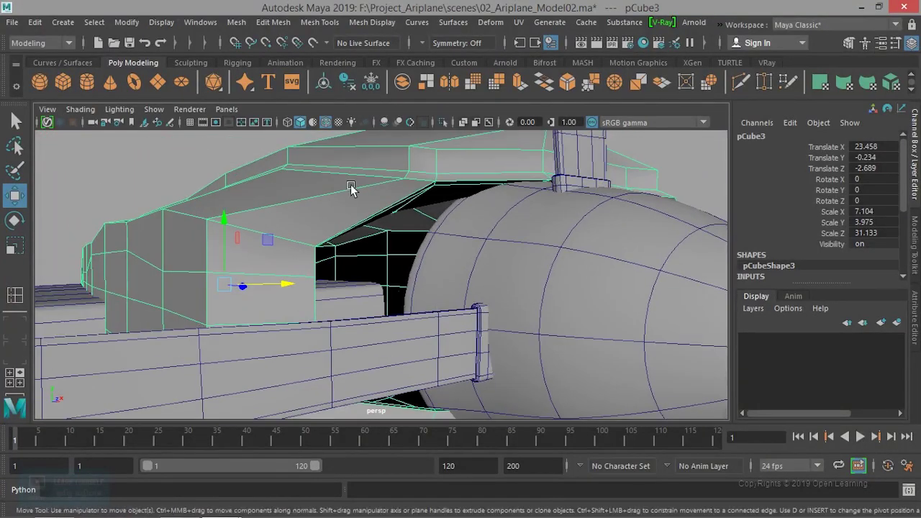
# Step: Insert an edge loop near the cowling's front opening, undoing the extra second loop
pyautogui.click(320, 22)
pyautogui.click(348, 124)
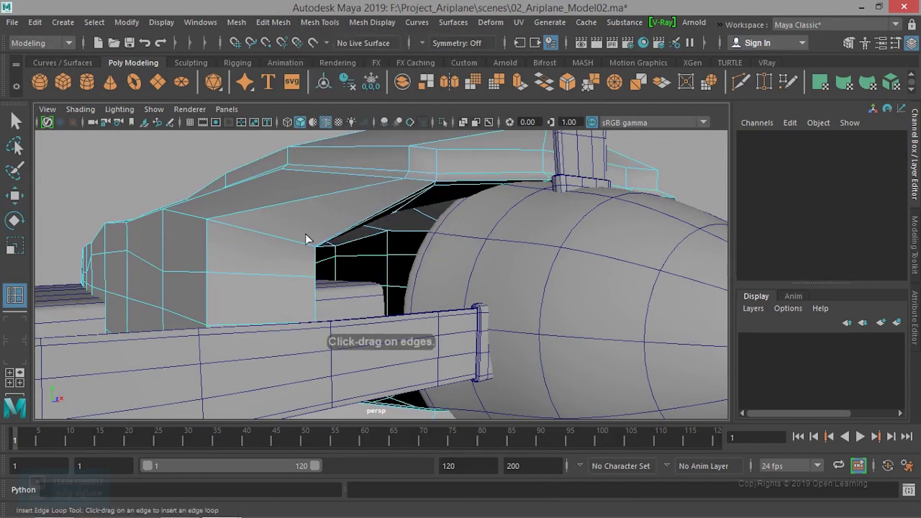
pyautogui.click(297, 241)
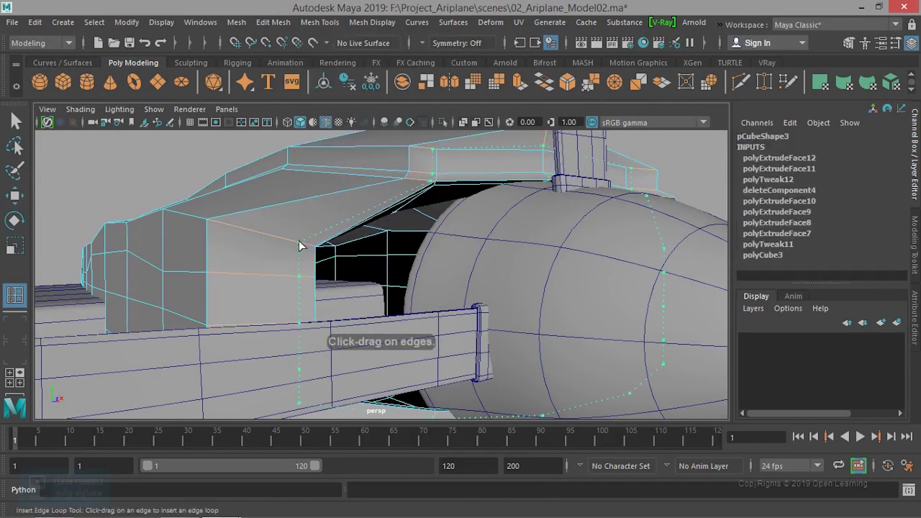
pyautogui.click(299, 241)
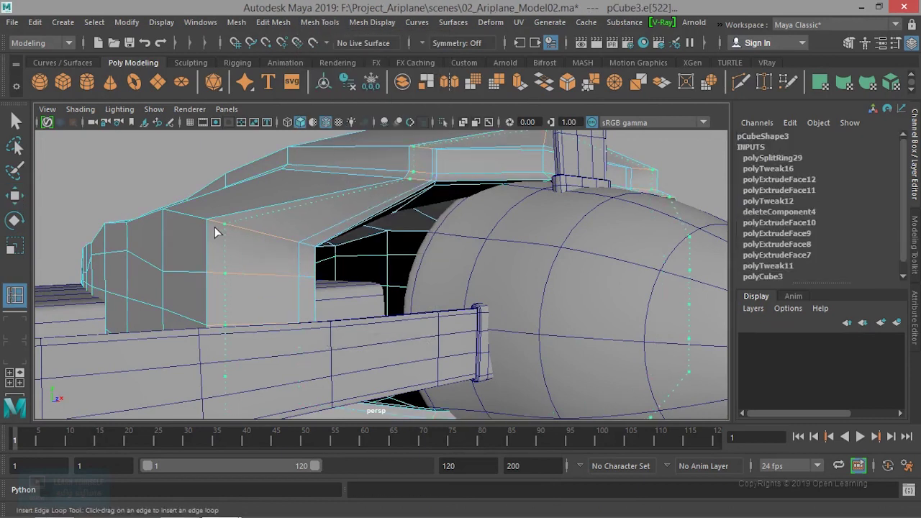
pyautogui.click(216, 228)
pyautogui.press('3')
pyautogui.moveTo(215, 229)
pyautogui.keyDown('alt'); pyautogui.mouseDown()
pyautogui.moveTo(337, 313)
pyautogui.moveTo(317, 319)
pyautogui.mouseUp(); pyautogui.keyUp('alt')
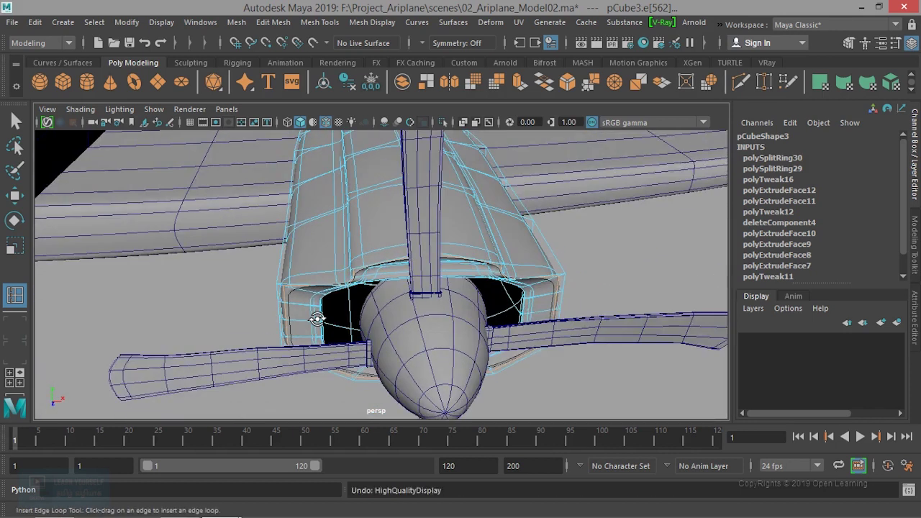
pyautogui.hotkey('ctrl', 'z')
# Step: Return the cowling to object mode and view the smoothed airplane nose
pyautogui.moveTo(317, 319)
pyautogui.keyDown('alt'); pyautogui.mouseDown()
pyautogui.moveTo(319, 279)
pyautogui.moveTo(321, 322)
pyautogui.mouseUp(); pyautogui.keyUp('alt')
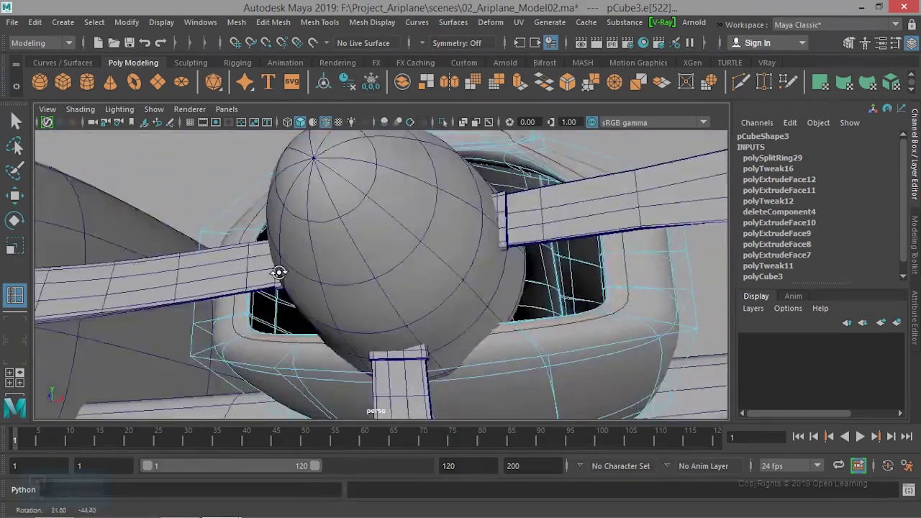
pyautogui.scroll(-3, 320, 316)
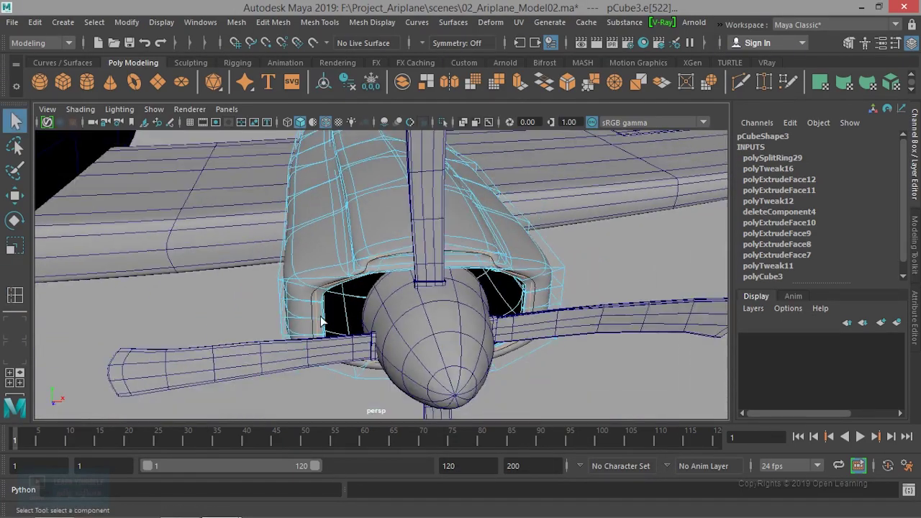
pyautogui.keyDown('alt'); pyautogui.moveTo(320, 316); pyautogui.dragTo(322, 303); pyautogui.keyUp('alt')
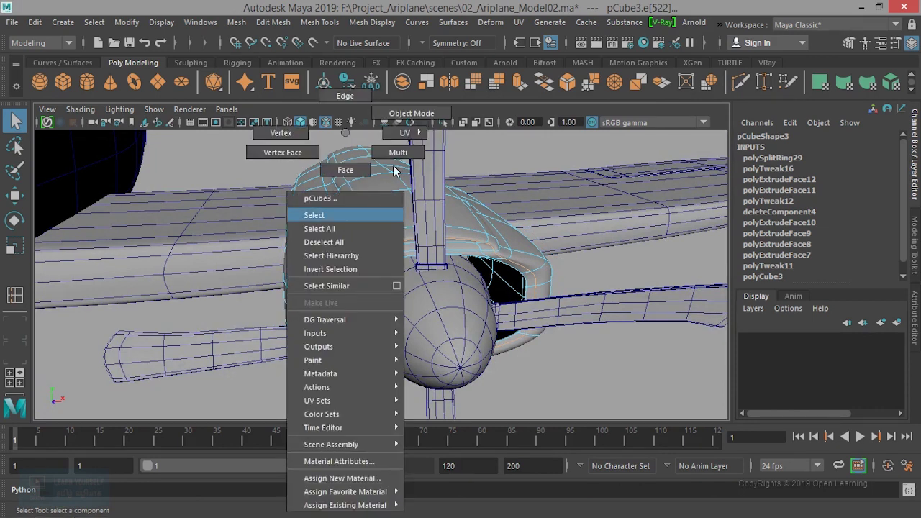
pyautogui.moveTo(344, 218); pyautogui.dragTo(409, 113, button='right')
pyautogui.click(524, 364)
pyautogui.moveTo(524, 364)
pyautogui.keyDown('alt'); pyautogui.mouseDown()
pyautogui.moveTo(487, 343)
pyautogui.moveTo(341, 308)
pyautogui.mouseUp(); pyautogui.keyUp('alt')
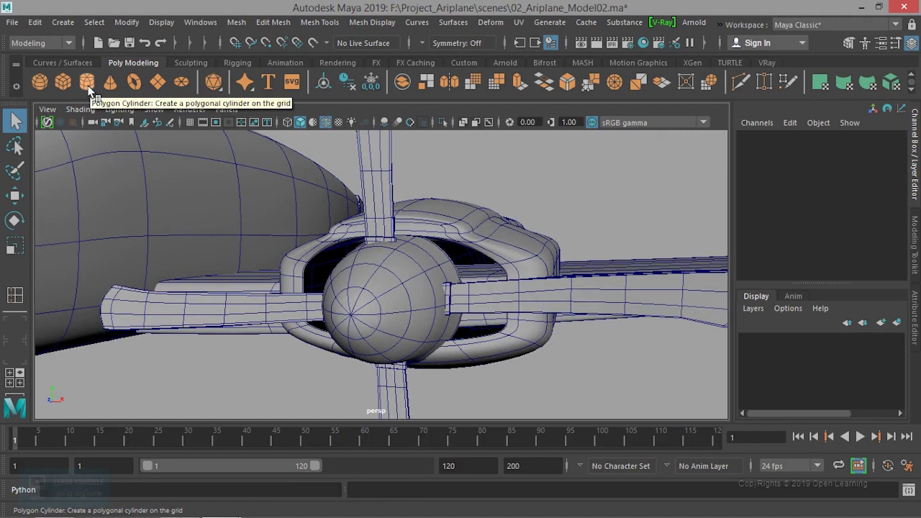
# Step: Create a new polygon sphere and frame it in the viewport
pyautogui.click(39, 83)
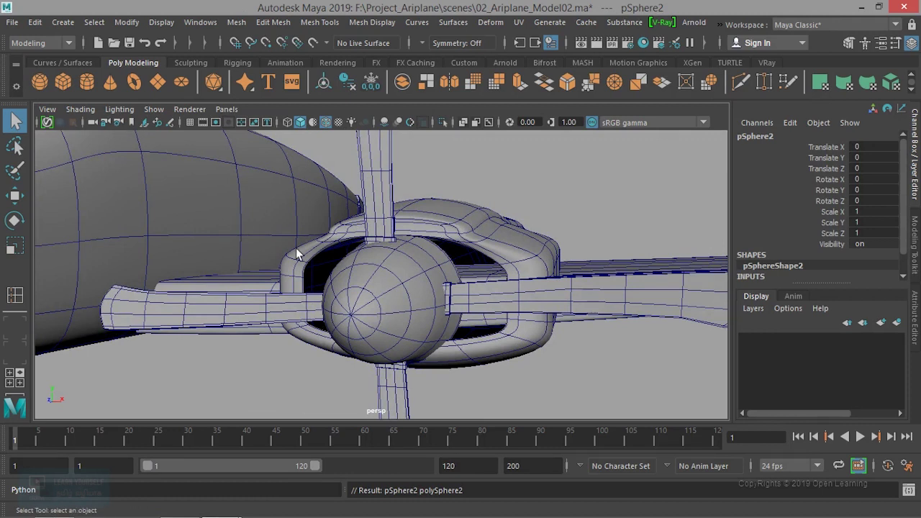
pyautogui.press('f')
pyautogui.scroll(-3, 364, 312)
pyautogui.scroll(2, 355, 310)
pyautogui.scroll(-2, 356, 310)
pyautogui.scroll(-4, 356, 310)
pyautogui.scroll(-3, 356, 310)
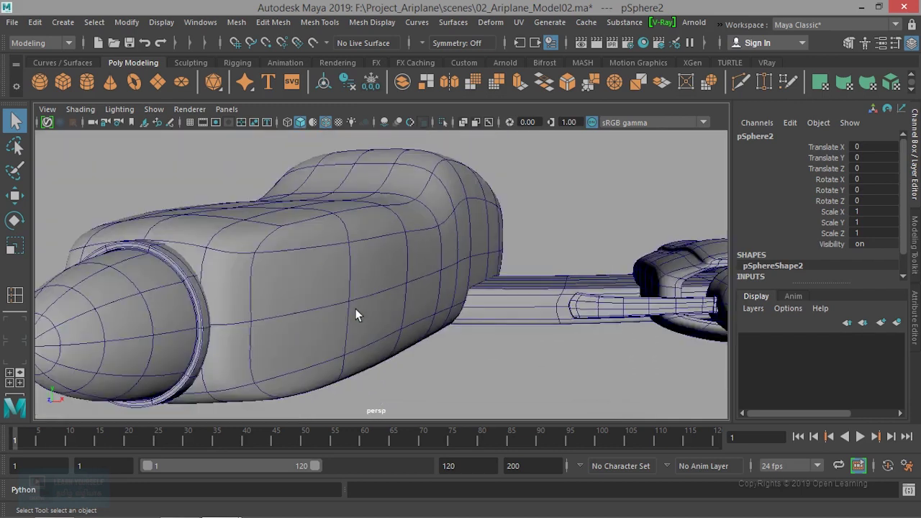
pyautogui.scroll(-3, 356, 315)
pyautogui.scroll(-2, 355, 315)
# Step: Move the sphere up above the fuselage and frame it
pyautogui.press('w')
pyautogui.moveTo(380, 202); pyautogui.dragTo(383, 108)
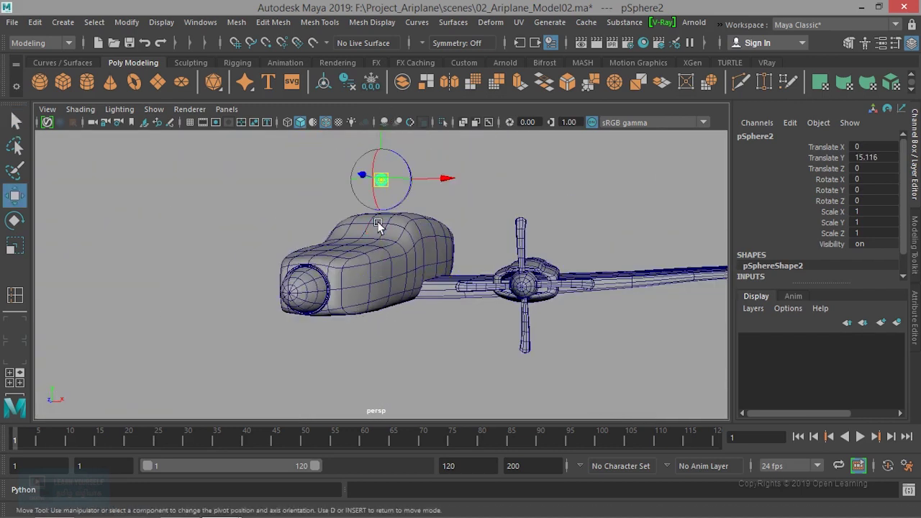
pyautogui.press('f')
pyautogui.scroll(3, 381, 275)
pyautogui.scroll(-3, 380, 275)
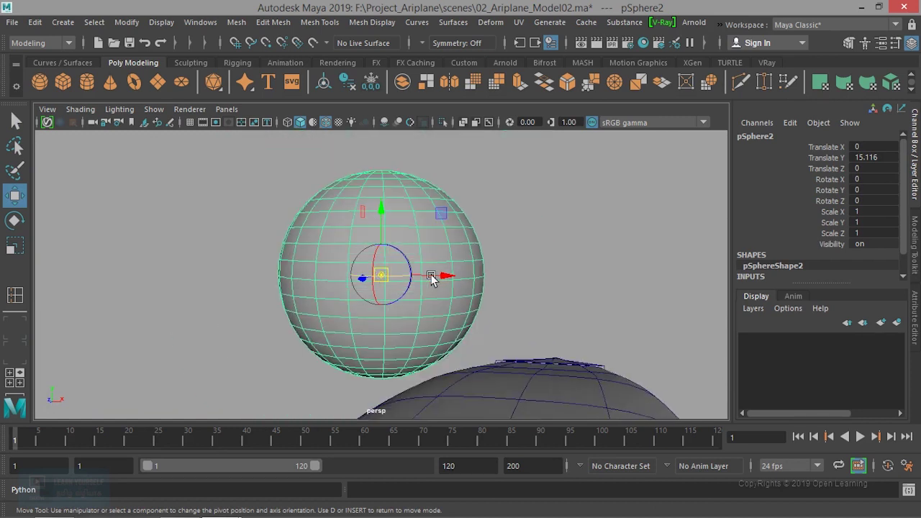
pyautogui.keyDown('alt'); pyautogui.moveTo(432, 279); pyautogui.dragTo(460, 279); pyautogui.keyUp('alt')
pyautogui.scroll(-2, 789, 252)
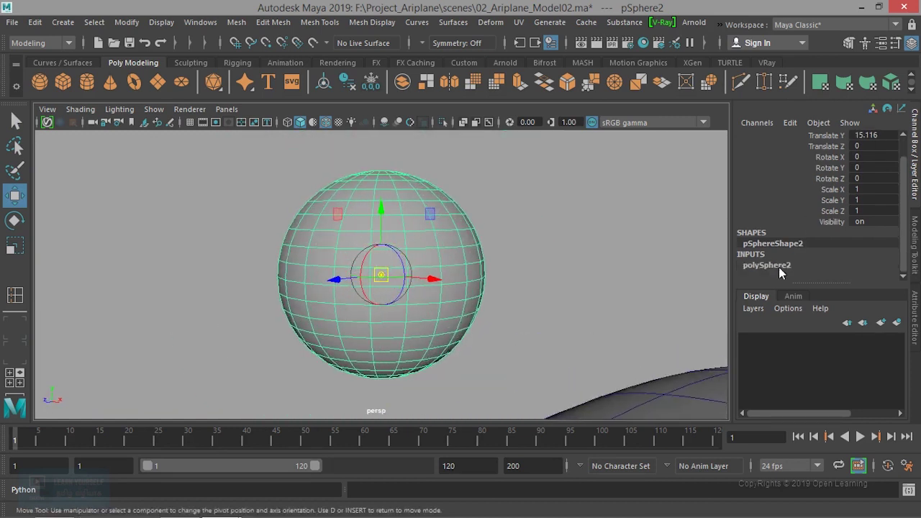
# Step: Set the sphere's Subdivisions Axis and Subdivisions Height to 12
pyautogui.click(779, 267)
pyautogui.moveTo(837, 244); pyautogui.dragTo(838, 258)
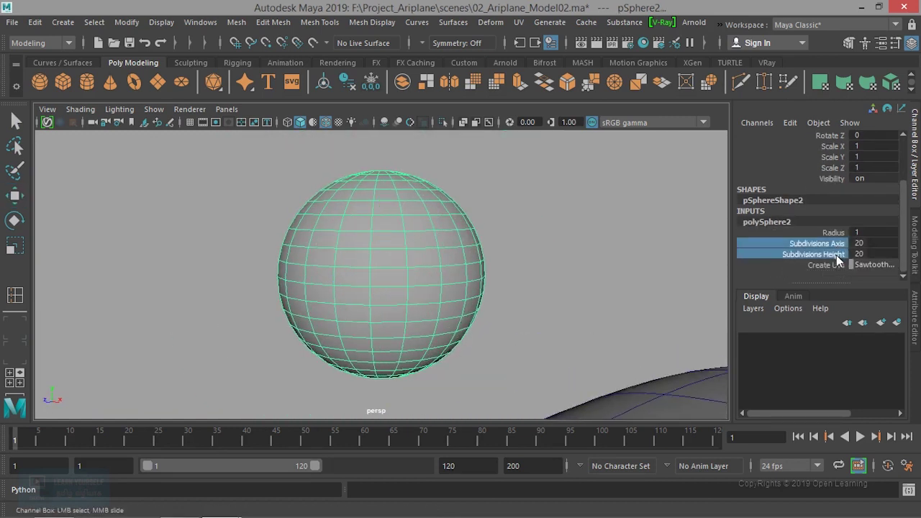
pyautogui.moveTo(620, 251); pyautogui.dragTo(567, 245, button='middle')
# Step: In face mode, delete the sphere's top face ring and its top cap
pyautogui.keyDown('alt'); pyautogui.moveTo(525, 257); pyautogui.dragTo(422, 206); pyautogui.keyUp('alt')
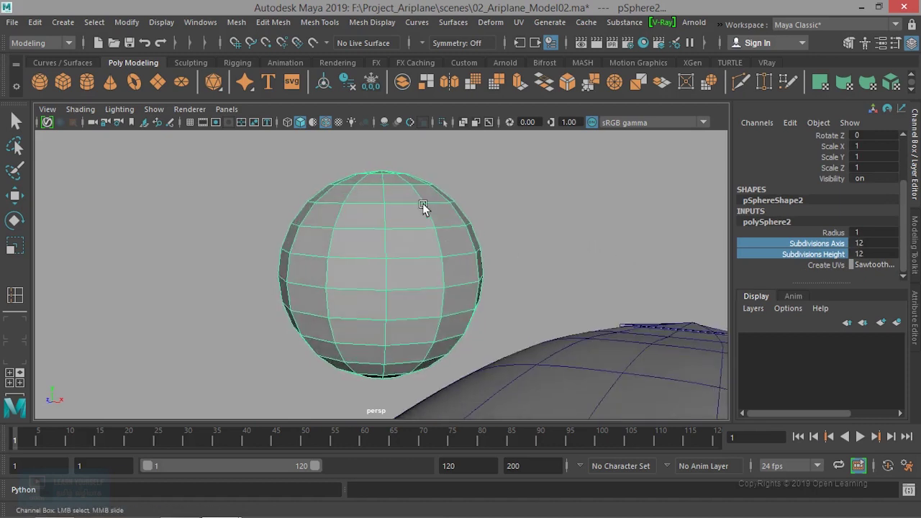
pyautogui.moveTo(423, 206); pyautogui.dragTo(424, 169, button='right')
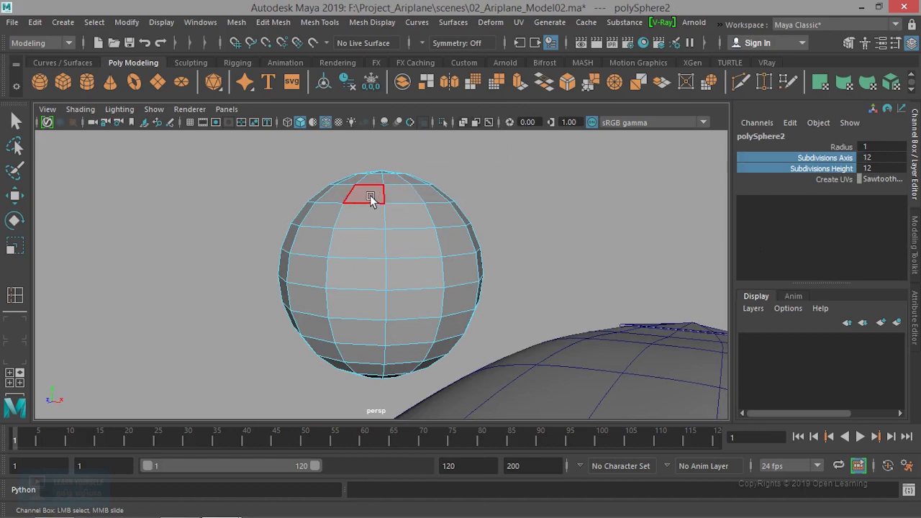
pyautogui.click(370, 195)
pyautogui.press('q')
pyautogui.click(400, 194)
pyautogui.doubleClick(400, 194)
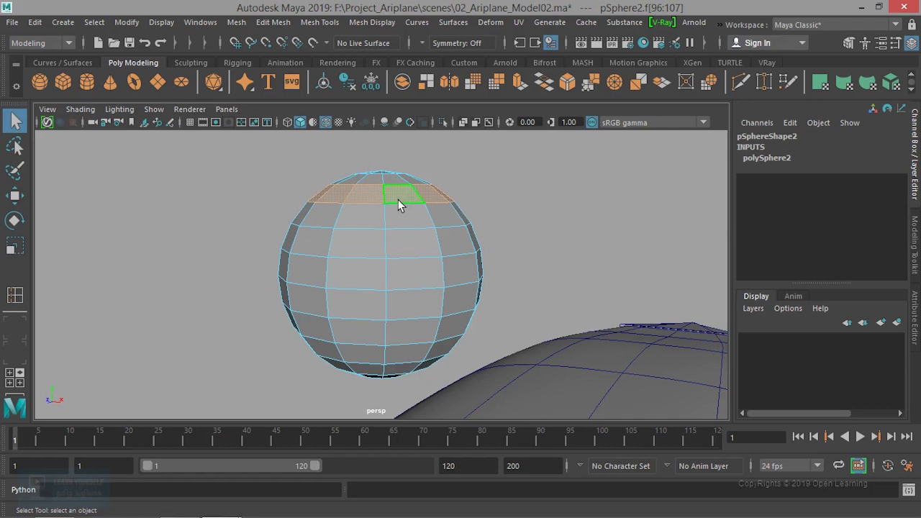
pyautogui.press('Delete')
pyautogui.doubleClick(400, 177)
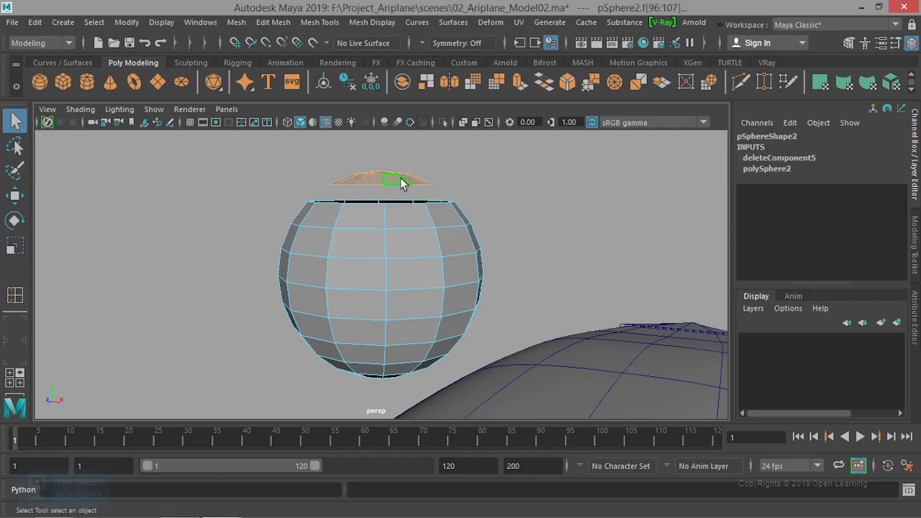
pyautogui.press('Delete')
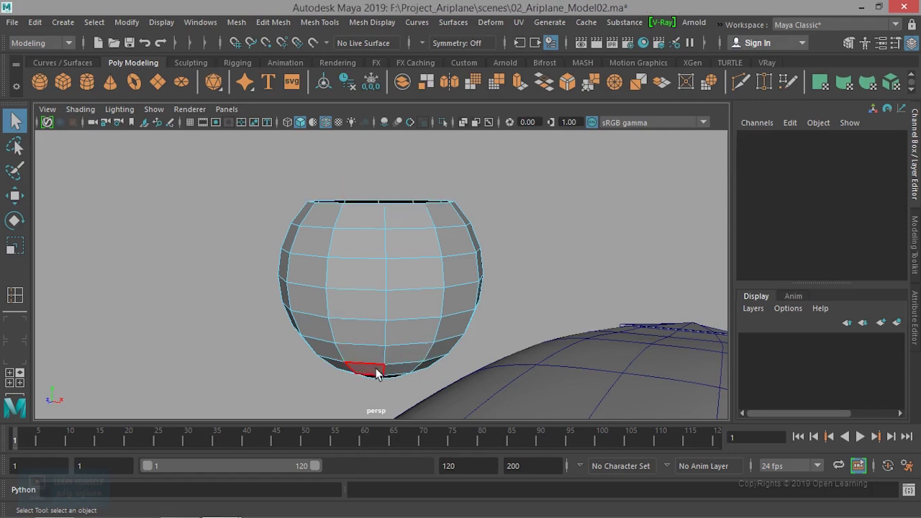
# Step: Delete the bottom face rings to open the sphere's lower end
pyautogui.doubleClick(376, 372)
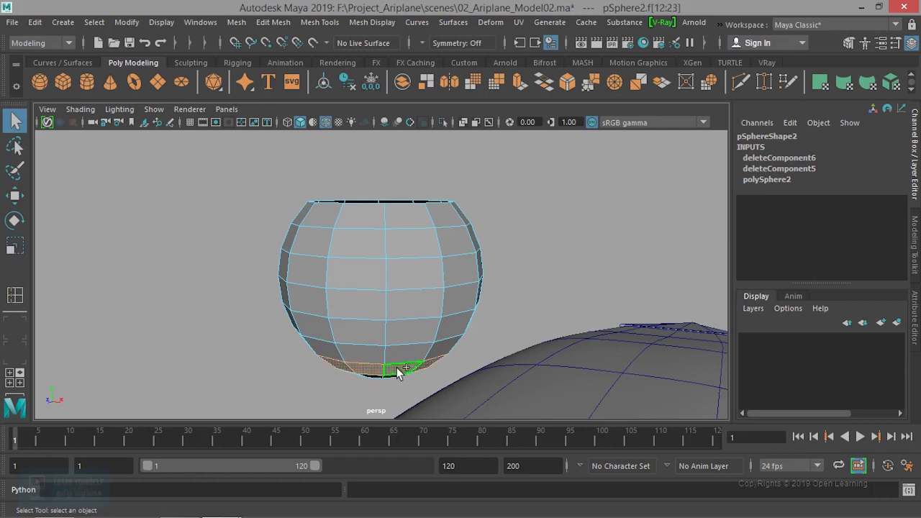
pyautogui.press('Delete')
pyautogui.keyDown('alt'); pyautogui.moveTo(442, 316); pyautogui.dragTo(417, 317); pyautogui.keyUp('alt')
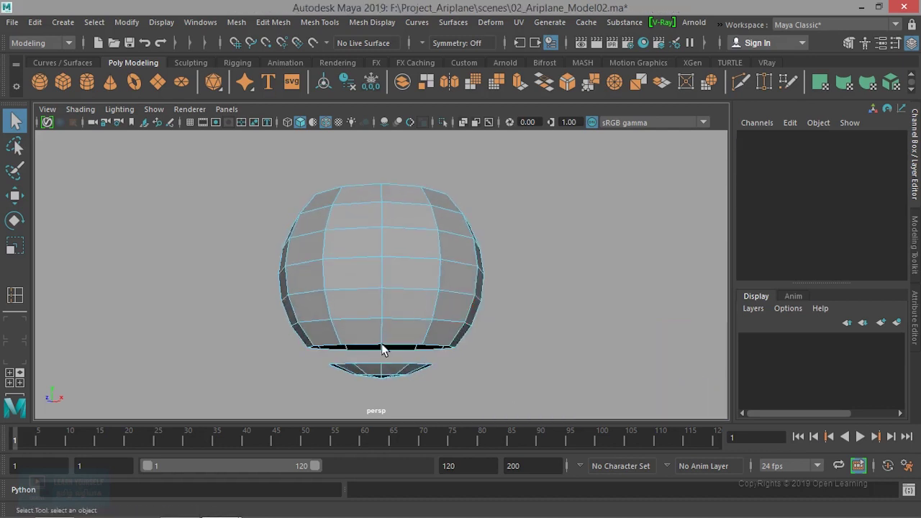
pyautogui.doubleClick(375, 372)
pyautogui.press('Delete')
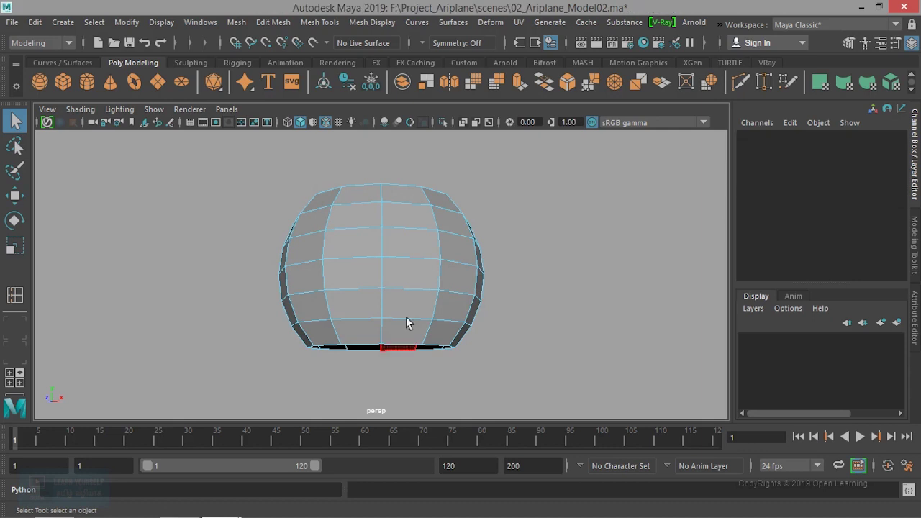
# Step: Select the top, middle and bottom face rings of the open sphere
pyautogui.moveTo(392, 276)
pyautogui.keyDown('alt'); pyautogui.mouseDown()
pyautogui.moveTo(411, 288)
pyautogui.moveTo(419, 273)
pyautogui.mouseUp(); pyautogui.keyUp('alt')
pyautogui.click(398, 226)
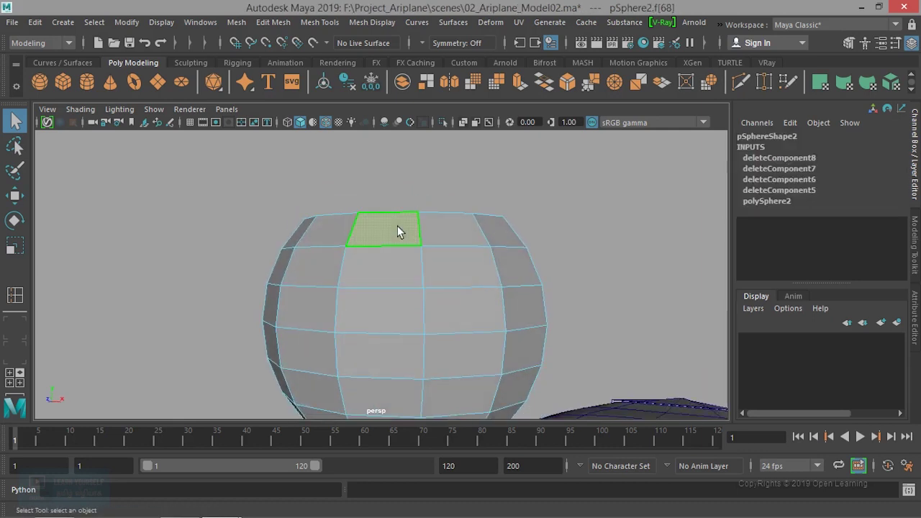
pyautogui.keyDown('shift'); pyautogui.doubleClick(446, 225); pyautogui.keyUp('shift')
pyautogui.keyDown('shift'); pyautogui.click(389, 303); pyautogui.keyUp('shift')
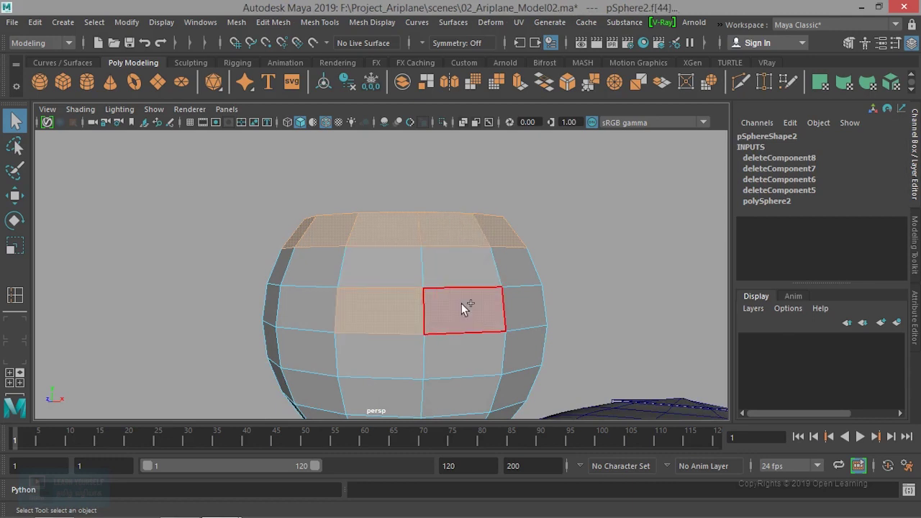
pyautogui.keyDown('shift'); pyautogui.doubleClick(461, 303); pyautogui.keyUp('shift')
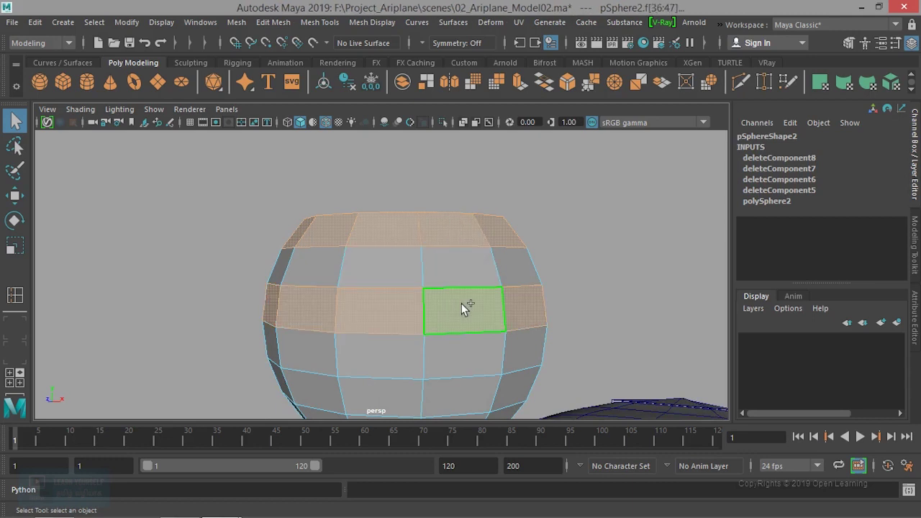
pyautogui.keyDown('shift'); pyautogui.click(396, 390); pyautogui.keyUp('shift')
pyautogui.keyDown('shift'); pyautogui.click(480, 400); pyautogui.keyUp('shift')
pyautogui.keyDown('shift'); pyautogui.doubleClick(481, 400); pyautogui.keyUp('shift')
pyautogui.moveTo(514, 390)
pyautogui.keyDown('alt'); pyautogui.mouseDown()
pyautogui.moveTo(518, 315)
pyautogui.moveTo(457, 320)
pyautogui.mouseUp(); pyautogui.keyUp('alt')
pyautogui.click(324, 25)
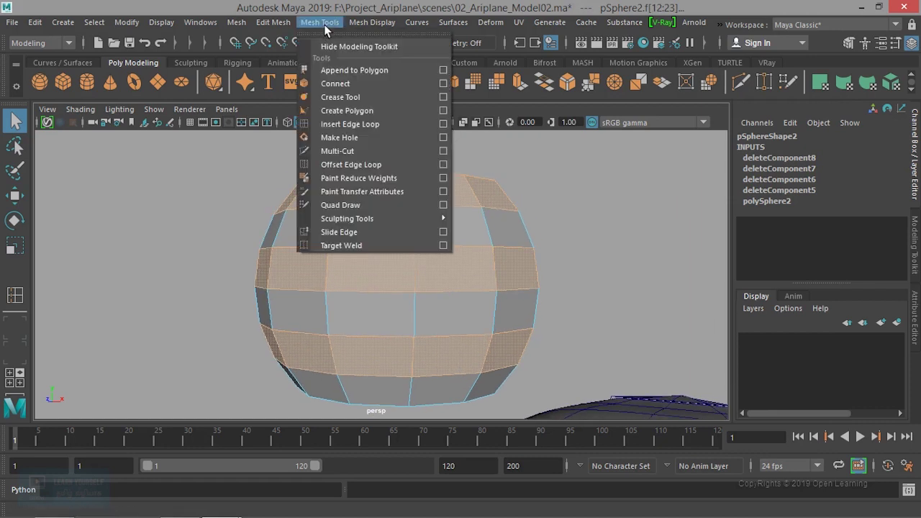
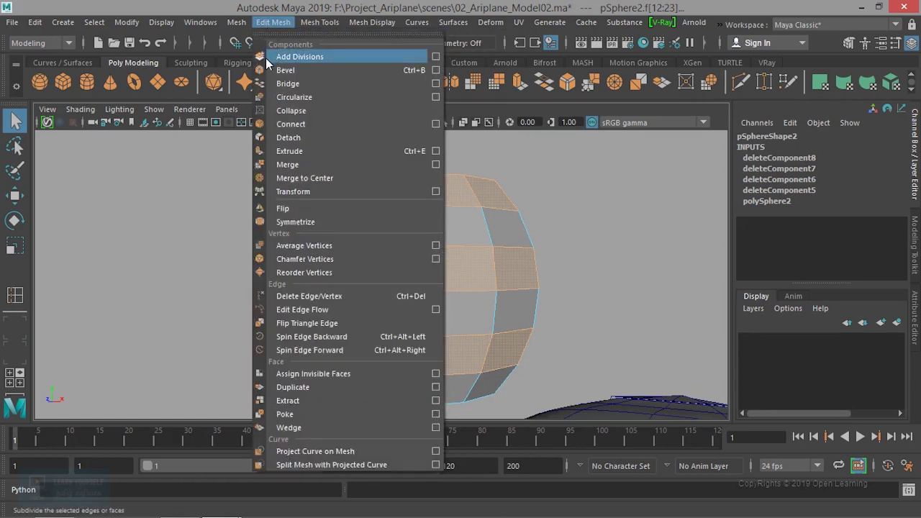
# Step: Extrude the sphere's selected face bands 0.113 outward into raised rings with 3 divisions
pyautogui.click(316, 156)
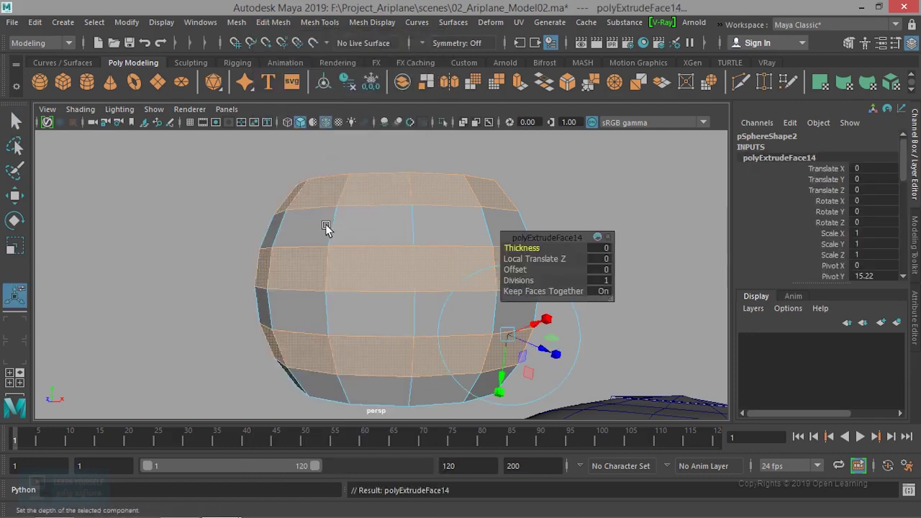
pyautogui.moveTo(366, 288)
pyautogui.keyDown('alt'); pyautogui.mouseDown()
pyautogui.moveTo(477, 324)
pyautogui.moveTo(494, 313)
pyautogui.moveTo(350, 294)
pyautogui.mouseUp(); pyautogui.keyUp('alt')
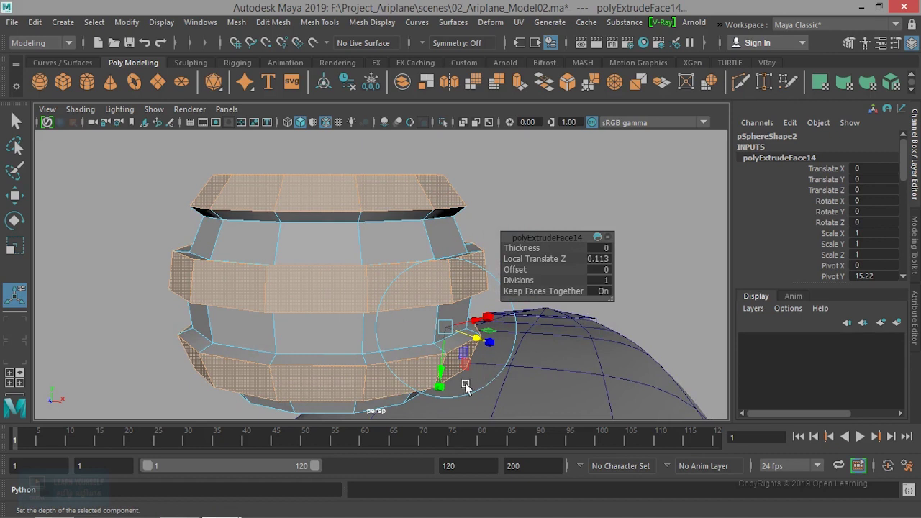
pyautogui.moveTo(543, 282); pyautogui.dragTo(522, 280)
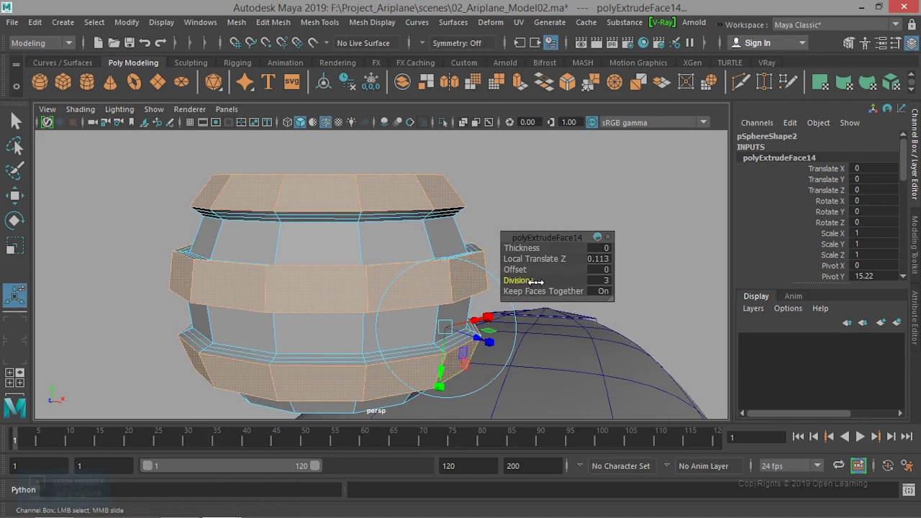
pyautogui.moveTo(371, 219); pyautogui.dragTo(424, 126, button='right')
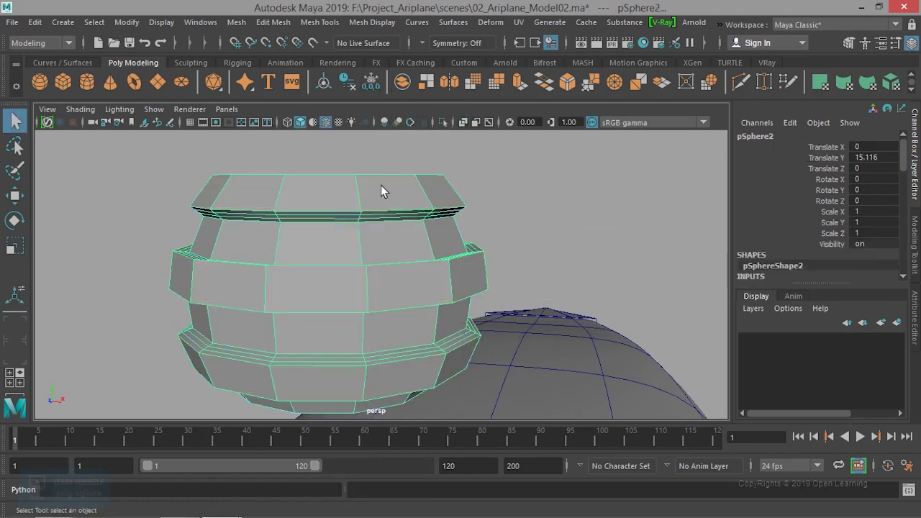
pyautogui.scroll(-5, 369, 257)
# Step: Flatten the ringed sphere vertically to a Y scale of 0.474
pyautogui.press('r')
pyautogui.moveTo(355, 218); pyautogui.dragTo(360, 246)
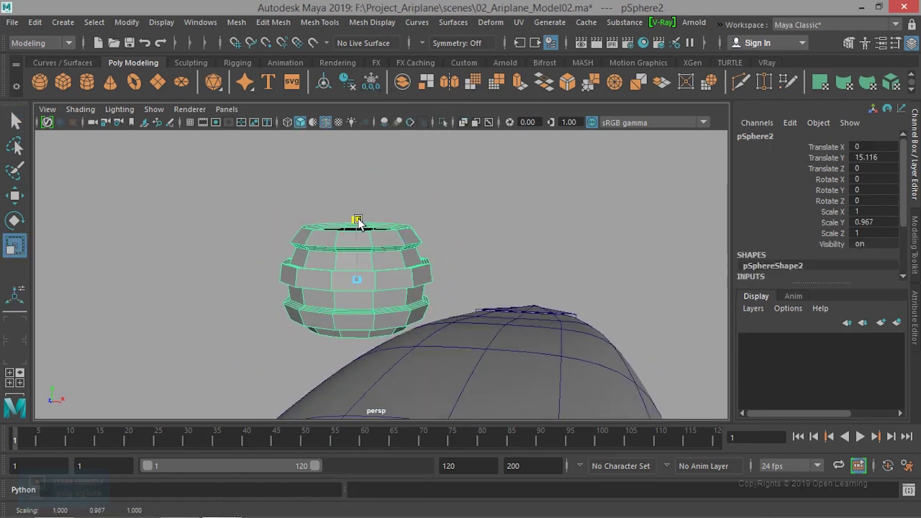
pyautogui.click(431, 211)
pyautogui.click(396, 268)
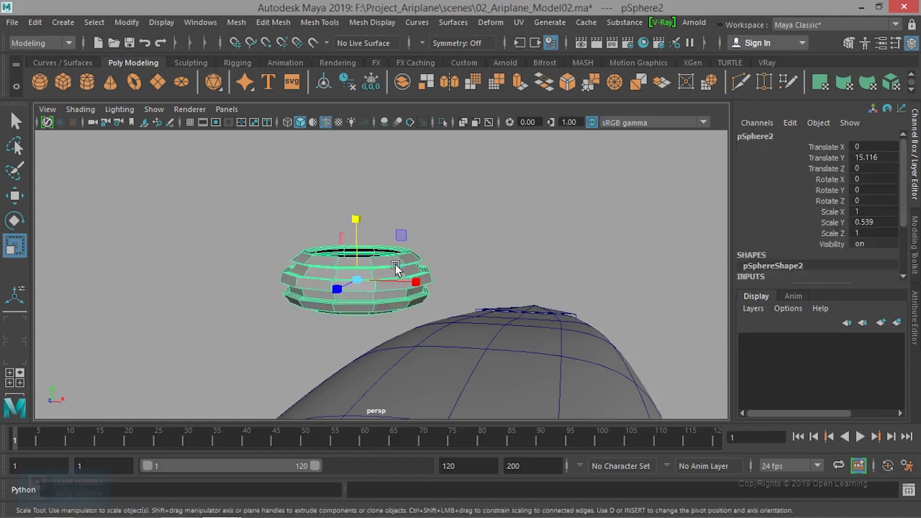
pyautogui.click(416, 231)
pyautogui.scroll(3, 415, 257)
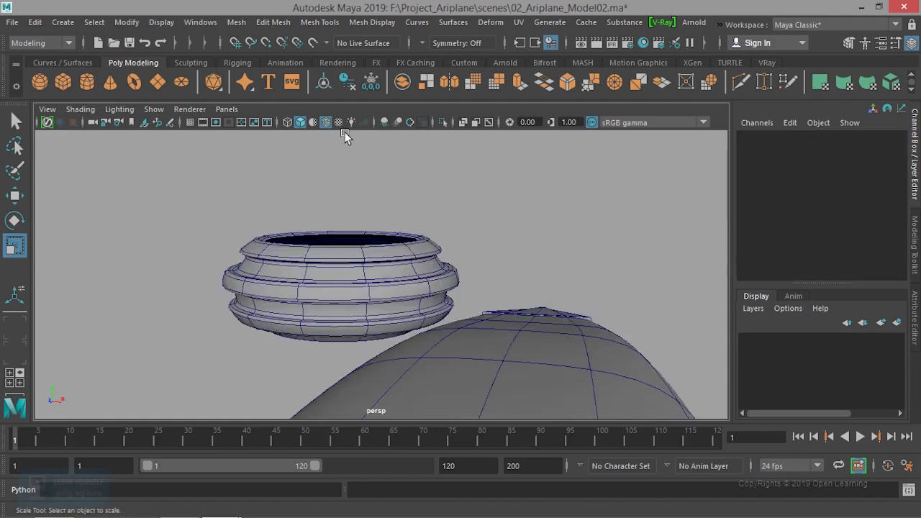
pyautogui.click(326, 122)
pyautogui.keyDown('alt'); pyautogui.moveTo(398, 200); pyautogui.dragTo(382, 231); pyautogui.keyUp('alt')
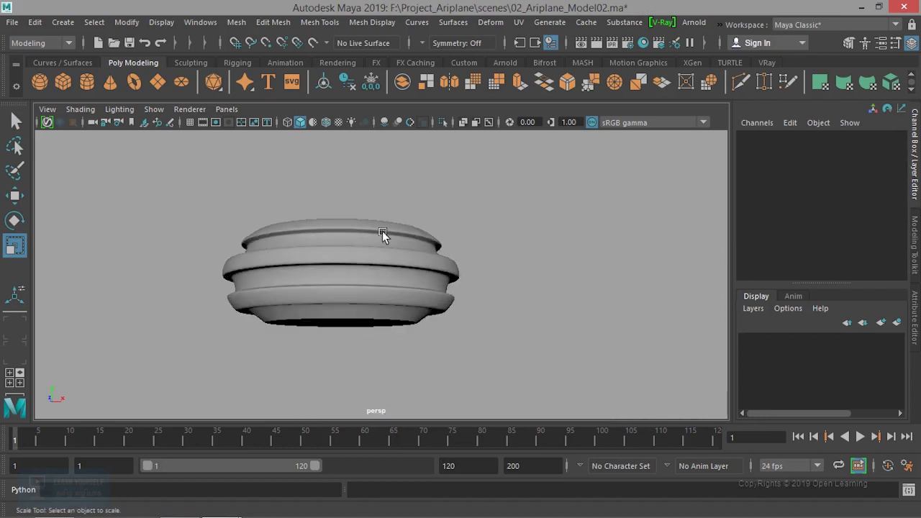
pyautogui.click(377, 264)
pyautogui.keyDown('alt'); pyautogui.moveTo(378, 264); pyautogui.dragTo(377, 272); pyautogui.keyUp('alt')
pyautogui.keyDown('shift'); pyautogui.moveTo(343, 221); pyautogui.dragTo(346, 229); pyautogui.keyUp('shift')
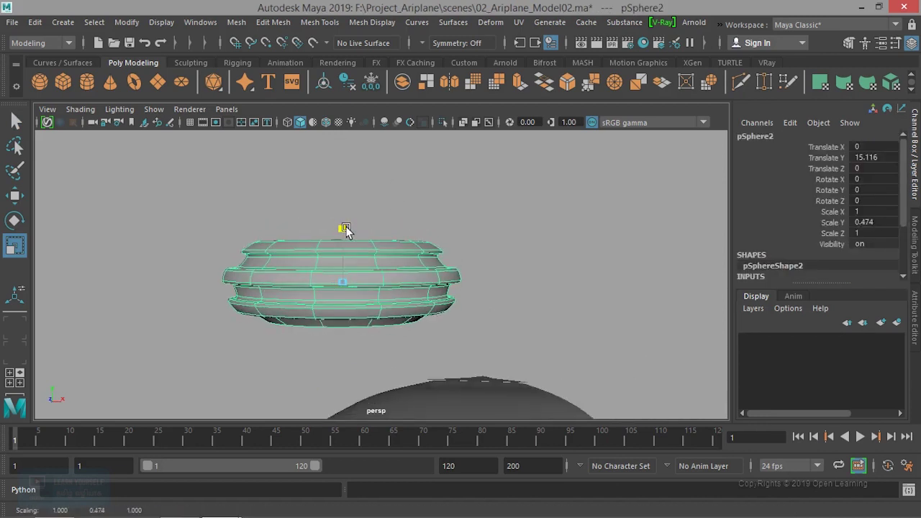
# Step: Duplicate the flattened sphere and raise the copy above the original ring
pyautogui.press('w')
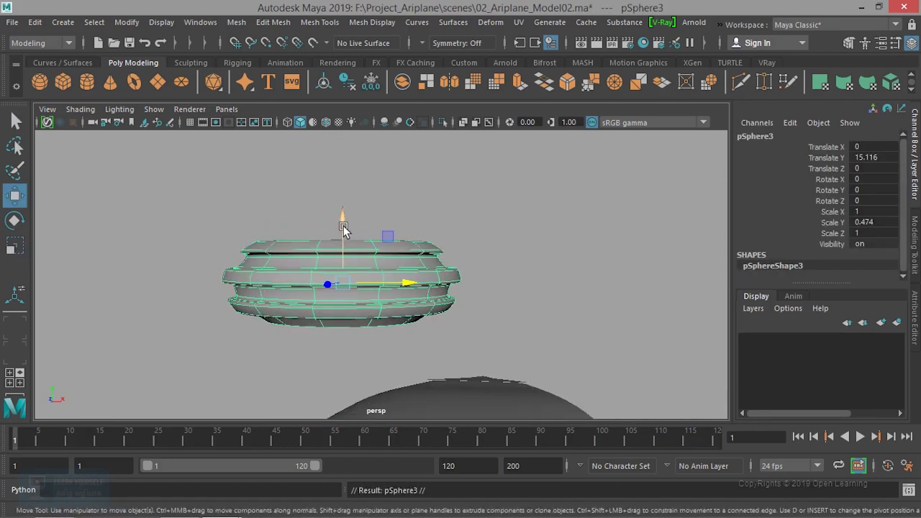
pyautogui.moveTo(343, 213); pyautogui.dragTo(354, 154)
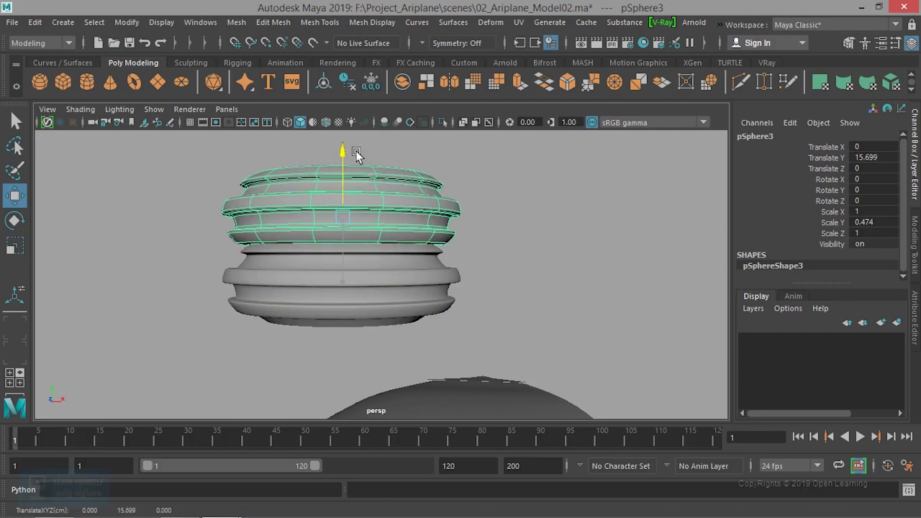
pyautogui.click(469, 229)
pyautogui.scroll(-3, 462, 269)
pyautogui.scroll(3, 463, 269)
# Step: Clone the top ring into a third copy stacked higher, then select the whole stack
pyautogui.moveTo(463, 269)
pyautogui.keyDown('alt'); pyautogui.mouseDown()
pyautogui.moveTo(487, 300)
pyautogui.moveTo(432, 298)
pyautogui.moveTo(424, 284)
pyautogui.mouseUp(); pyautogui.keyUp('alt')
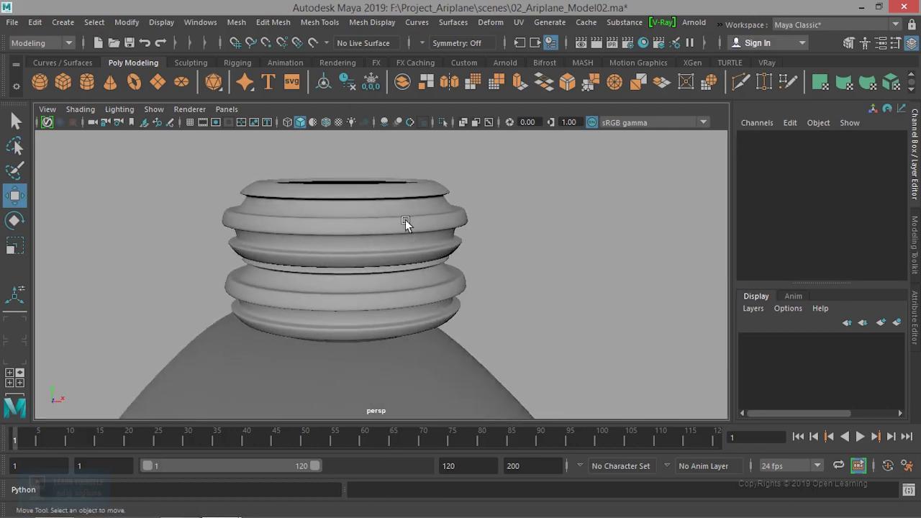
pyautogui.click(405, 220)
pyautogui.keyDown('shift'); pyautogui.moveTo(346, 154); pyautogui.dragTo(354, 84); pyautogui.keyUp('shift')
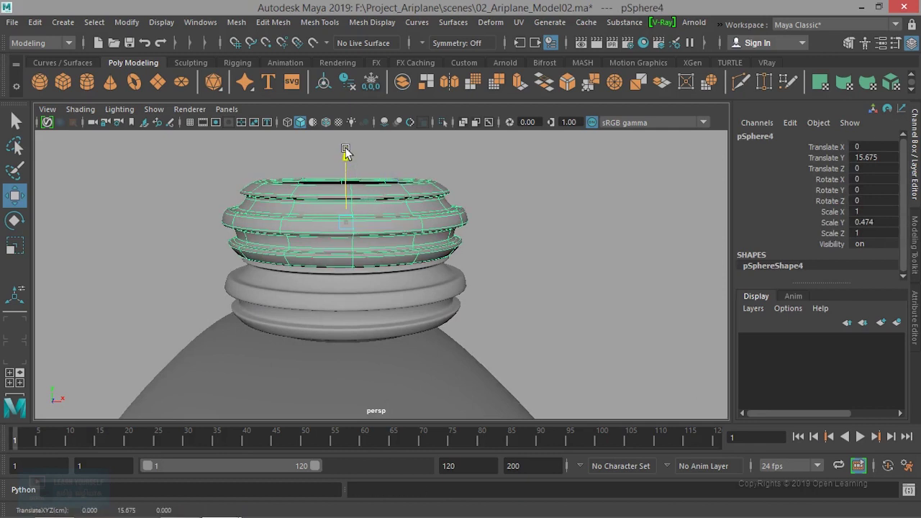
pyautogui.scroll(-3, 380, 226)
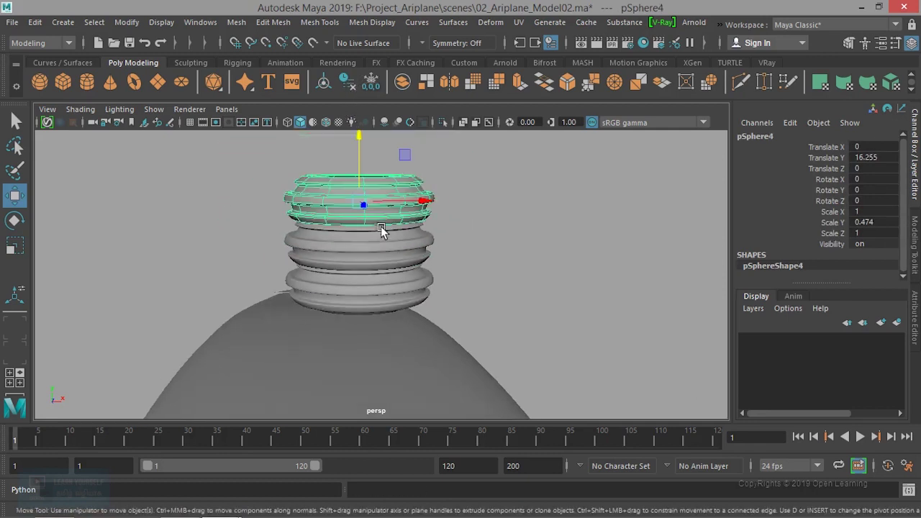
pyautogui.scroll(-2, 432, 227)
pyautogui.click(514, 231)
pyautogui.moveTo(514, 231)
pyautogui.keyDown('alt'); pyautogui.mouseDown()
pyautogui.moveTo(447, 234)
pyautogui.moveTo(354, 180)
pyautogui.mouseUp(); pyautogui.keyUp('alt')
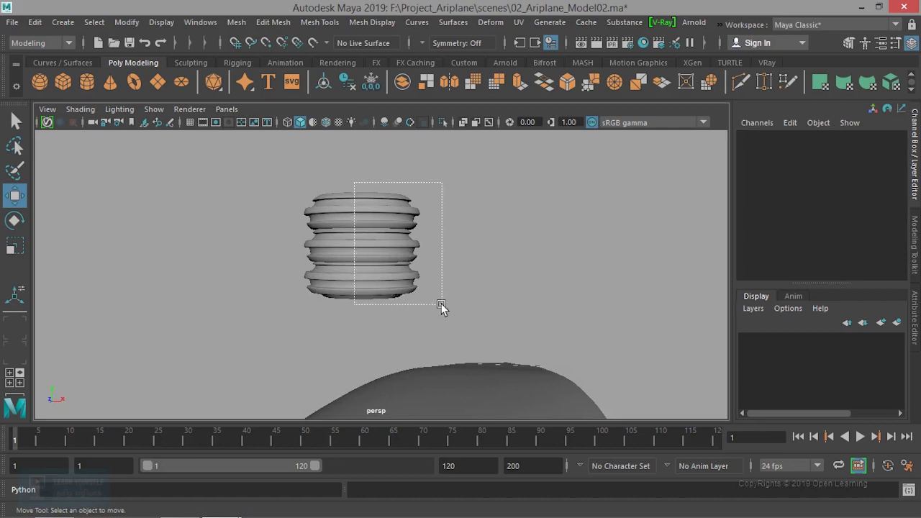
pyautogui.moveTo(441, 303); pyautogui.dragTo(437, 305)
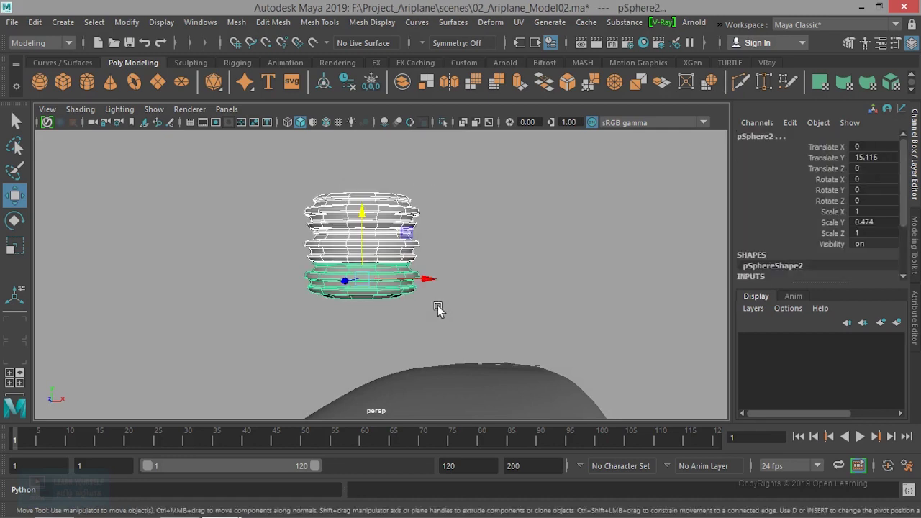
# Step: Create a polygon cylinder and raise it to Y 15.656 inside the ring stack
pyautogui.click(91, 80)
pyautogui.scroll(-3, 425, 349)
pyautogui.scroll(-2, 427, 354)
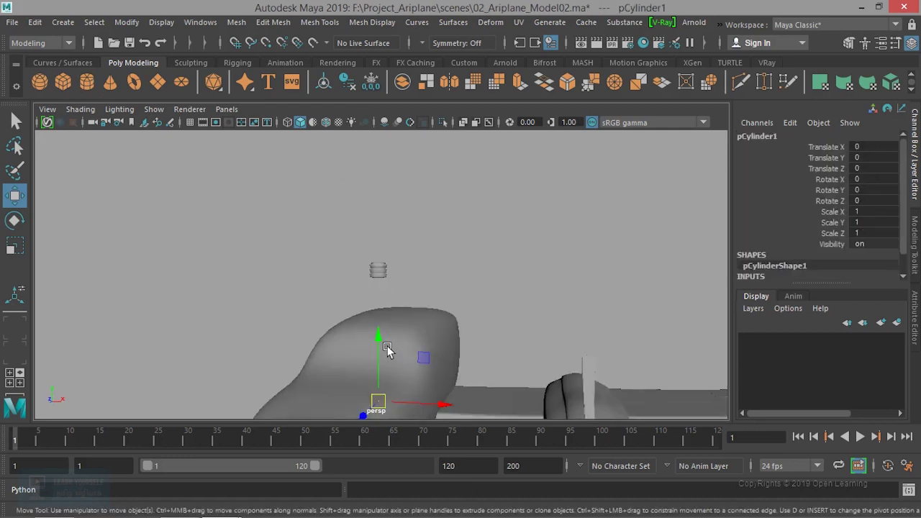
pyautogui.moveTo(380, 353); pyautogui.dragTo(379, 209)
pyautogui.press('f')
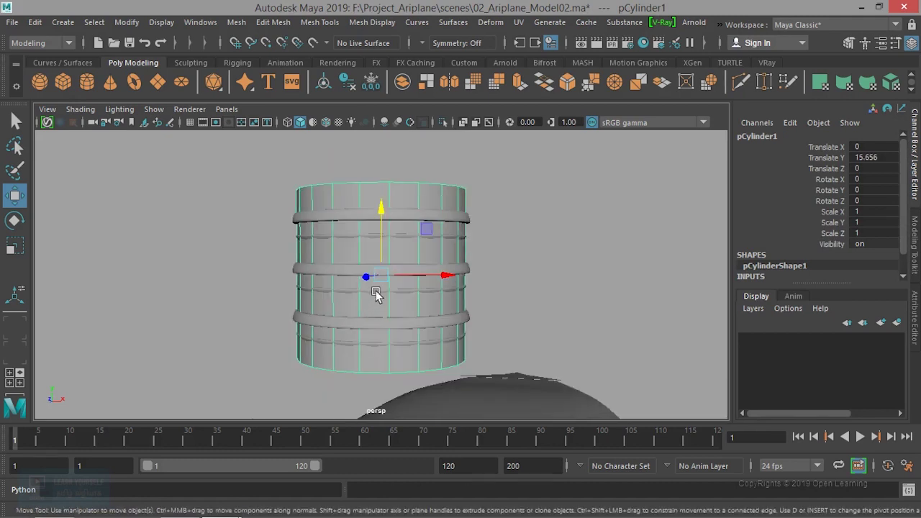
# Step: Scale the cylinder to 0.823 wide and 1.07 tall, then select rings and cylinder together
pyautogui.press('r')
pyautogui.moveTo(379, 274); pyautogui.dragTo(362, 272)
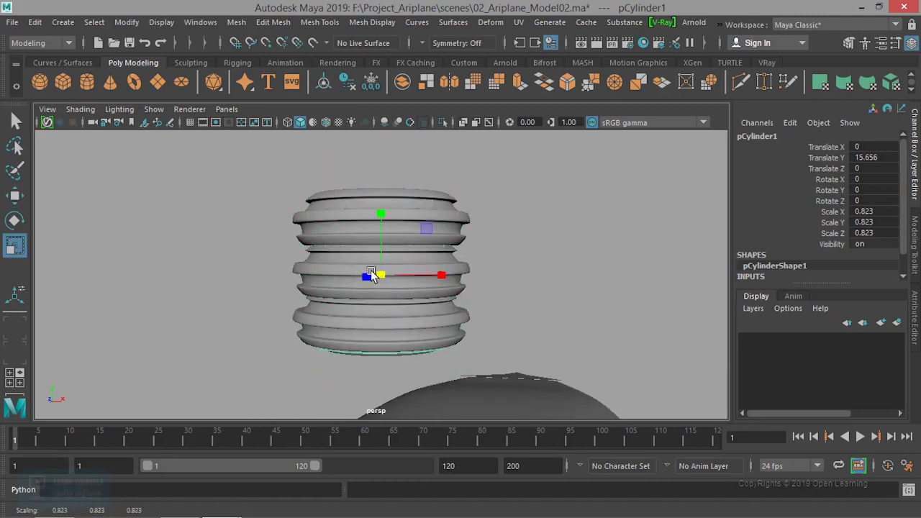
pyautogui.moveTo(380, 214); pyautogui.dragTo(379, 196)
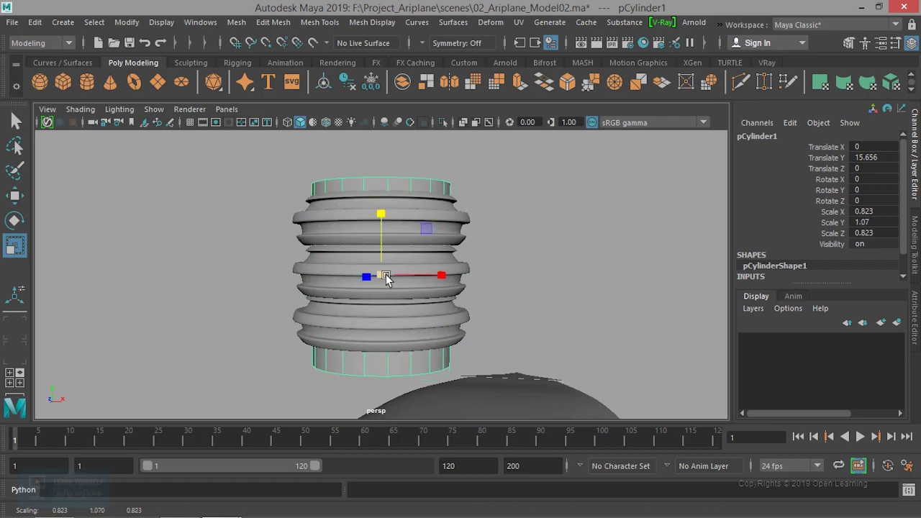
pyautogui.scroll(-3, 468, 252)
pyautogui.click(263, 207)
pyautogui.moveTo(263, 208); pyautogui.dragTo(431, 336)
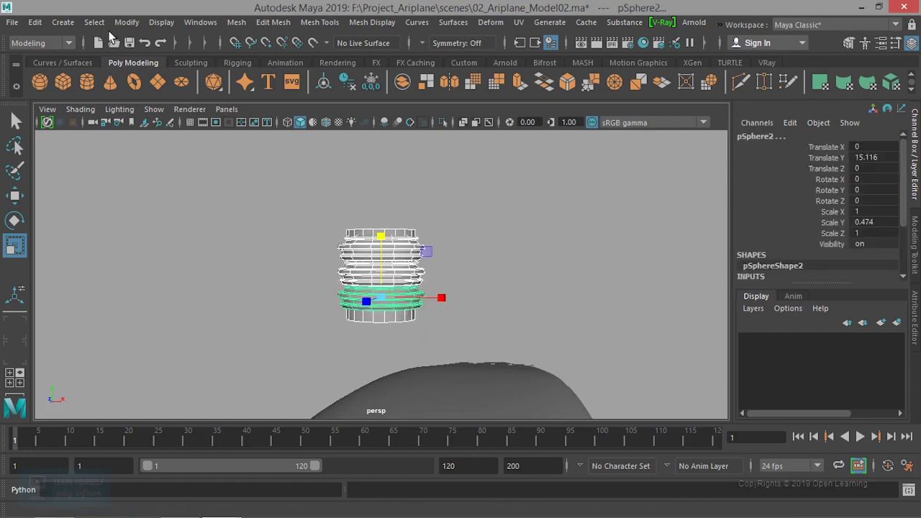
# Step: Delete the parts' construction history and group them into group1
pyautogui.click(124, 22)
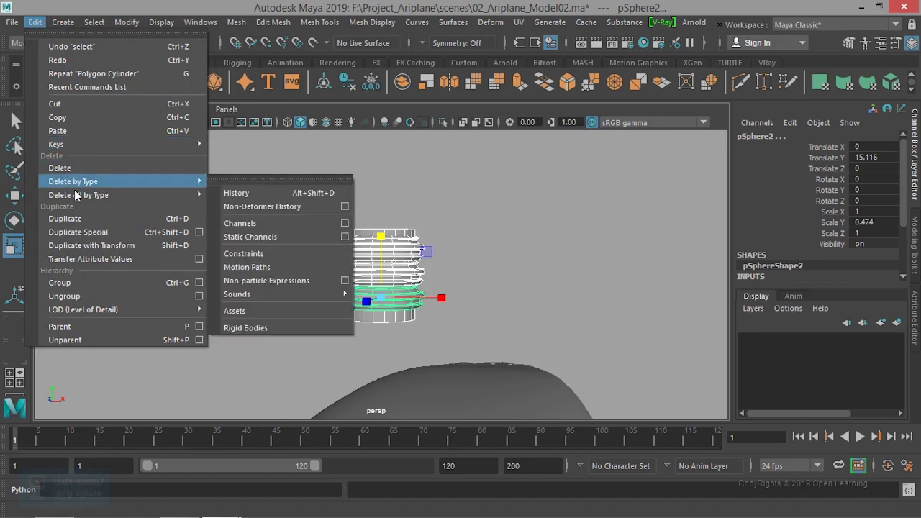
pyautogui.moveTo(74, 182)
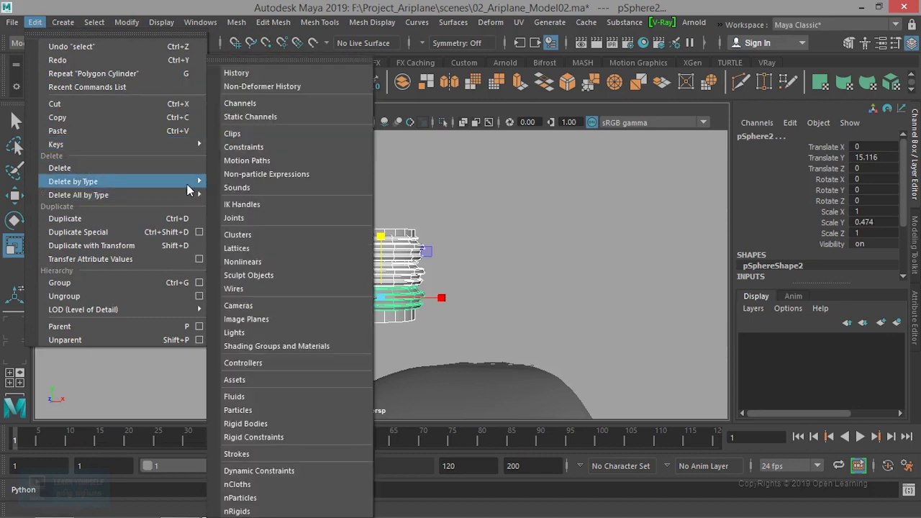
pyautogui.click(234, 196)
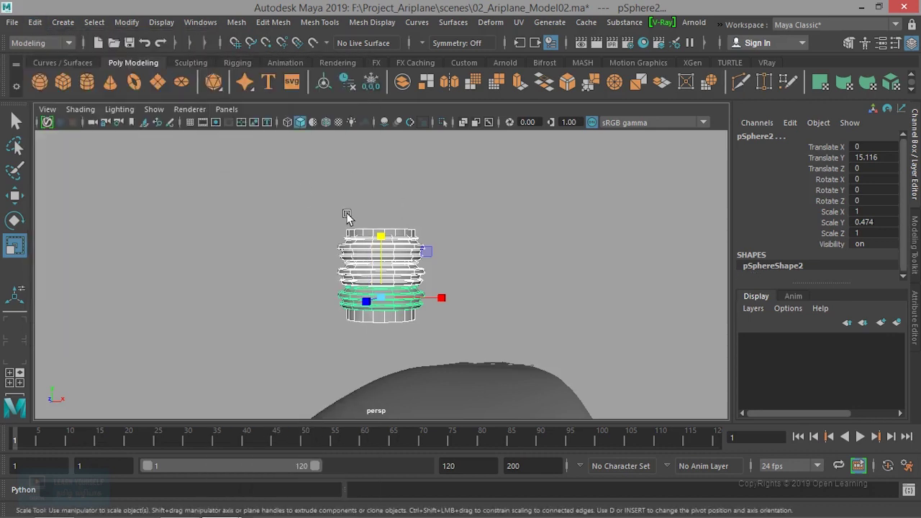
pyautogui.click(34, 22)
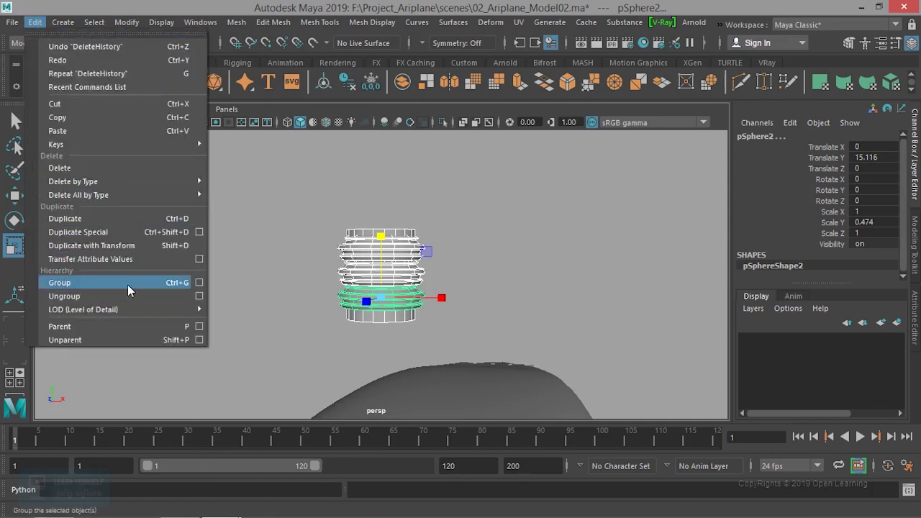
pyautogui.click(101, 284)
# Step: Centre group1's pivot on the ribbed column
pyautogui.scroll(-5, 357, 253)
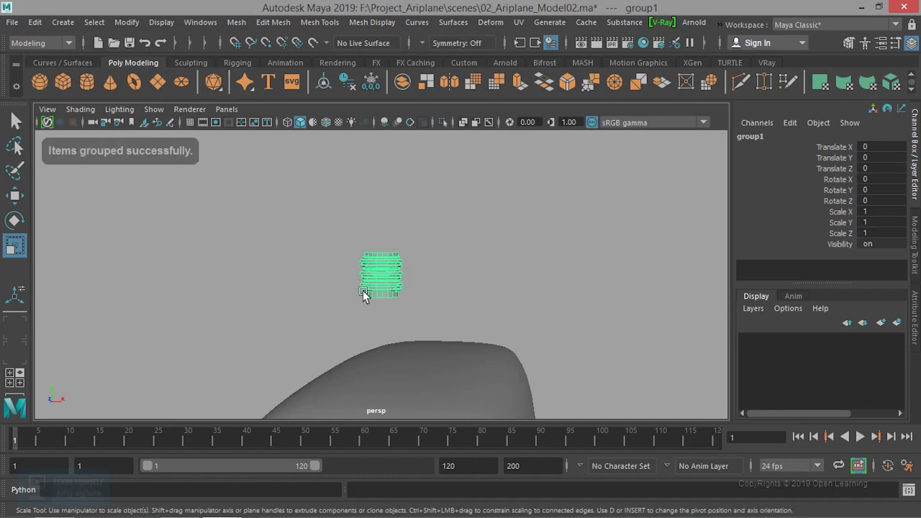
pyautogui.scroll(-3, 362, 290)
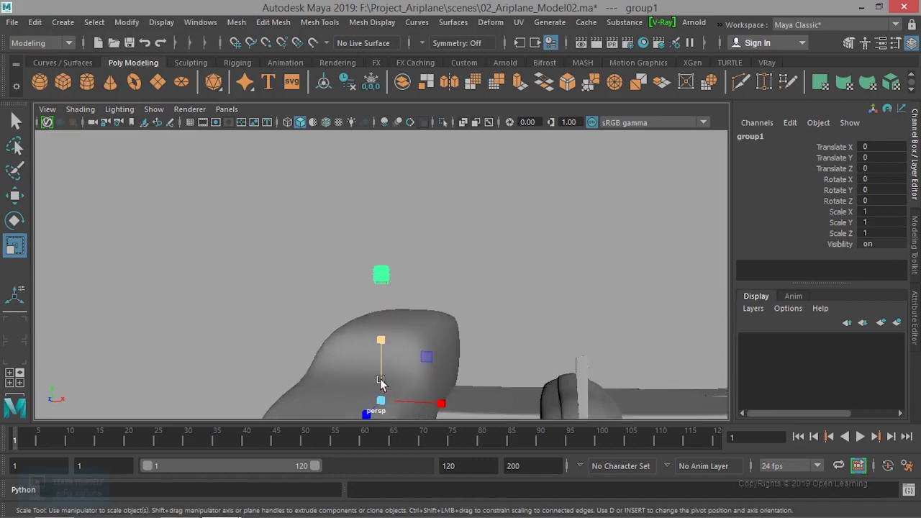
pyautogui.click(134, 23)
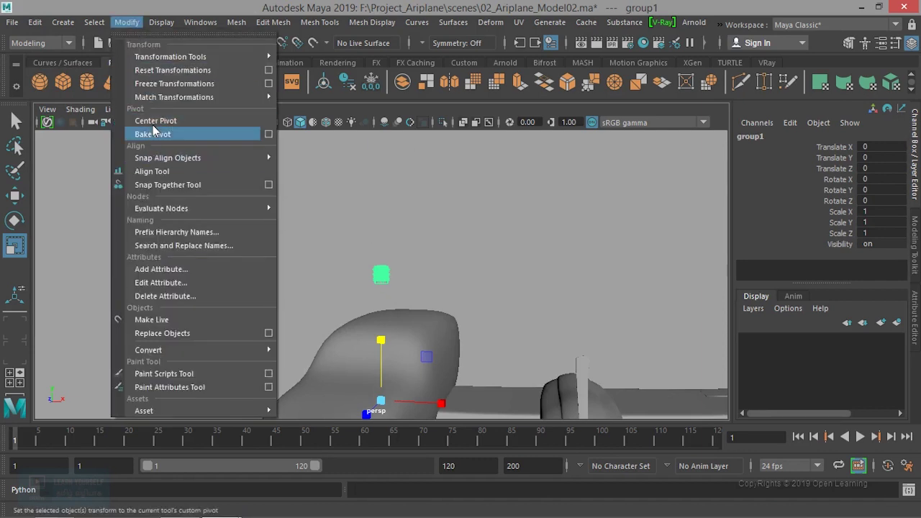
pyautogui.click(154, 121)
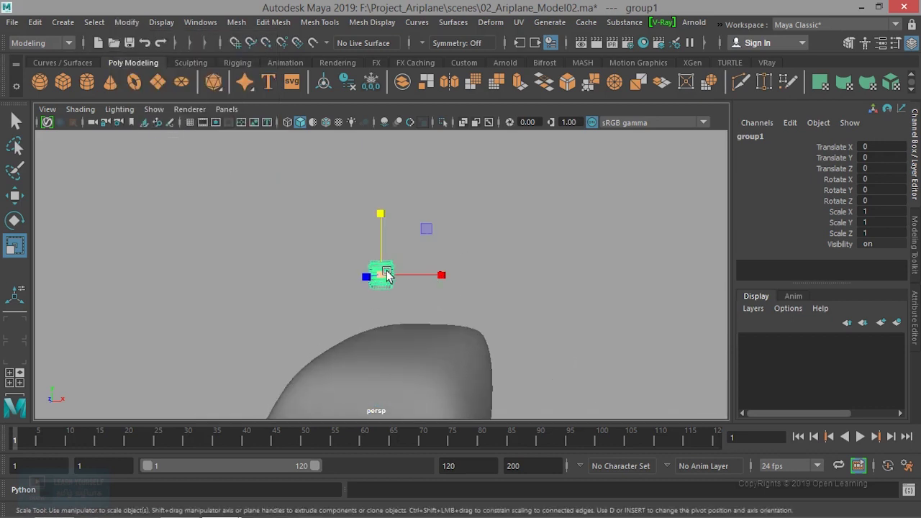
# Step: Move group1 down beside the engine hub
pyautogui.press('w')
pyautogui.scroll(-5, 387, 265)
pyautogui.moveTo(381, 216); pyautogui.dragTo(381, 262)
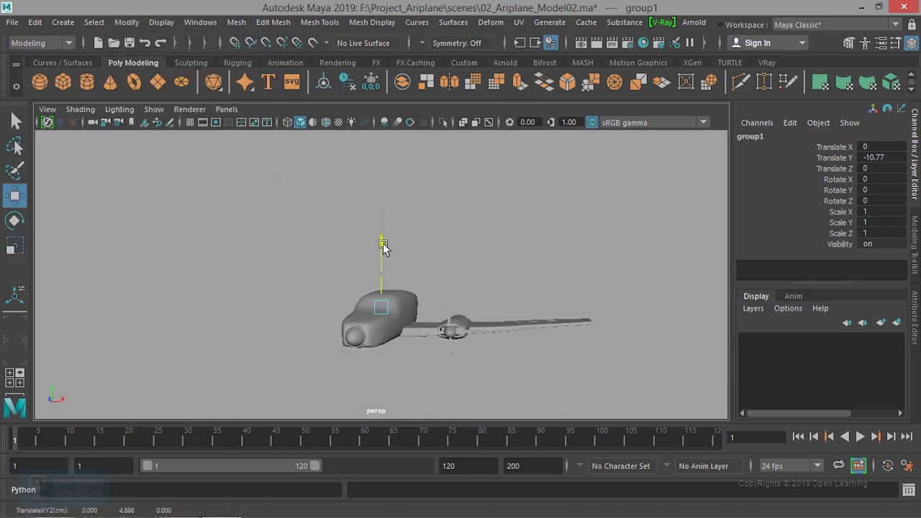
pyautogui.moveTo(431, 323); pyautogui.dragTo(510, 327)
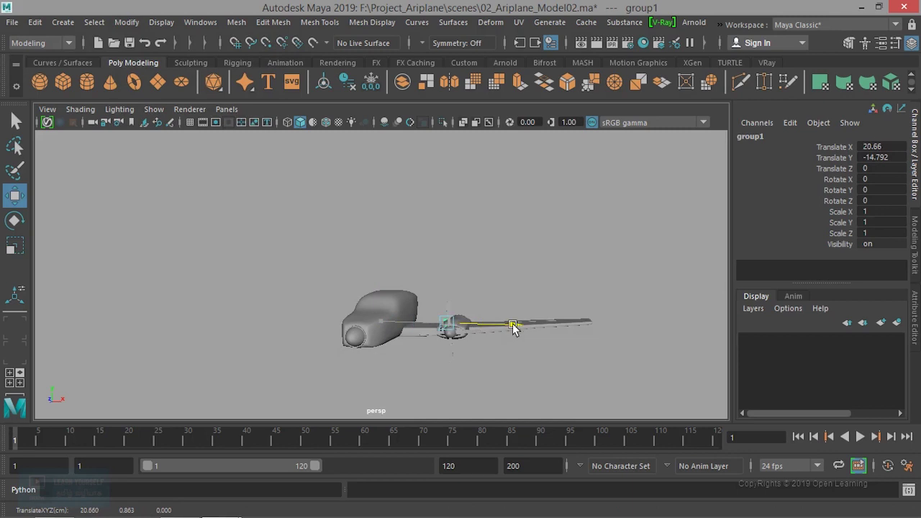
pyautogui.press('space')
pyautogui.press('space')
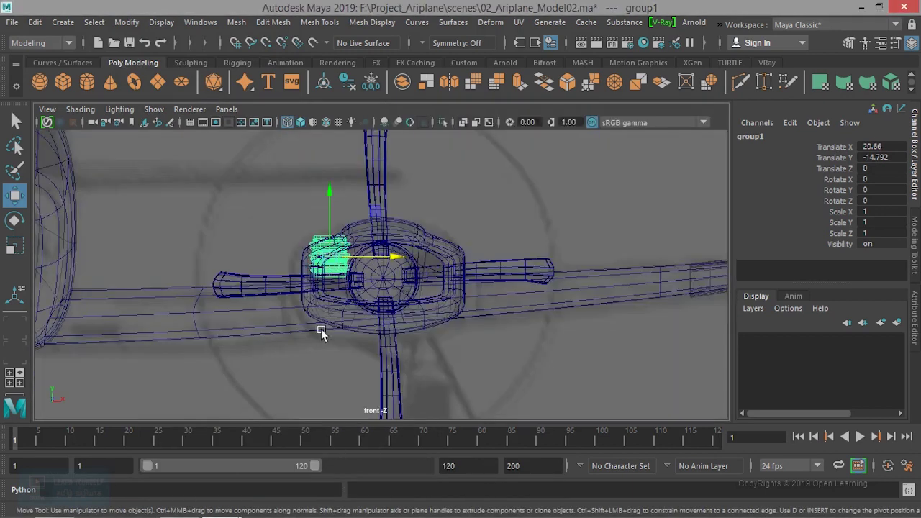
pyautogui.scroll(2, 319, 329)
pyautogui.scroll(2, 323, 308)
pyautogui.moveTo(249, 228); pyautogui.dragTo(278, 276)
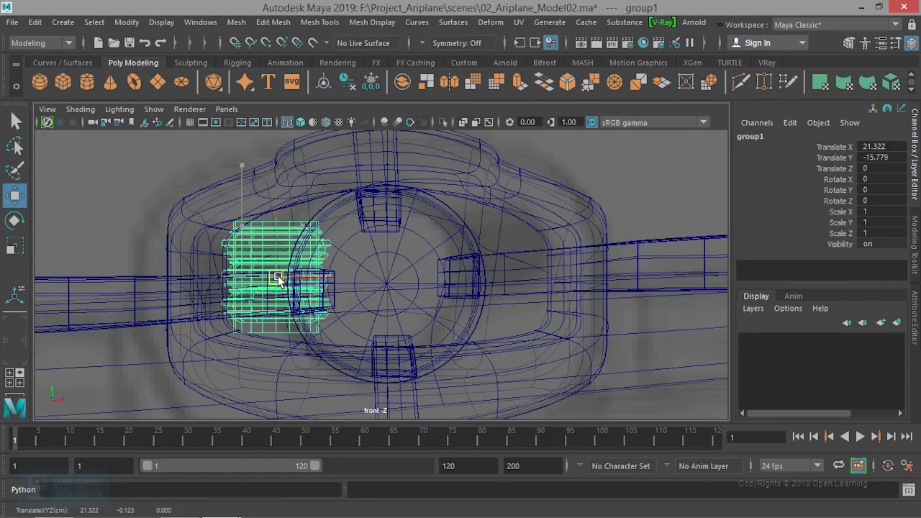
# Step: Rotate group1 exactly 90 degrees around Z
pyautogui.press('e')
pyautogui.moveTo(331, 252); pyautogui.dragTo(298, 254)
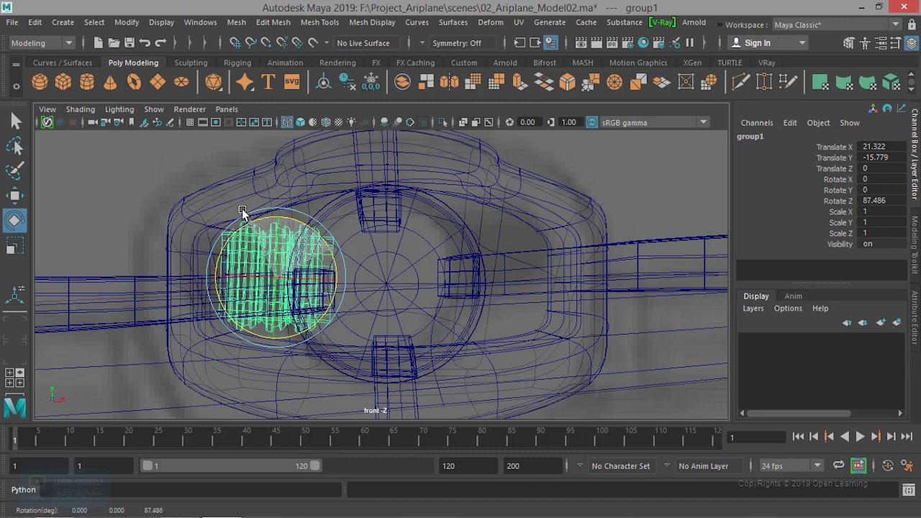
pyautogui.press('w')
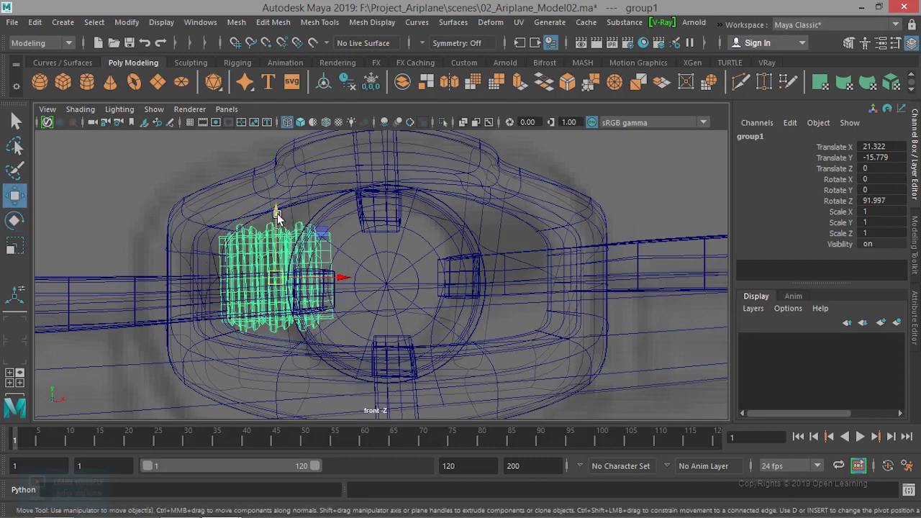
pyautogui.click(886, 202)
pyautogui.doubleClick(889, 202)
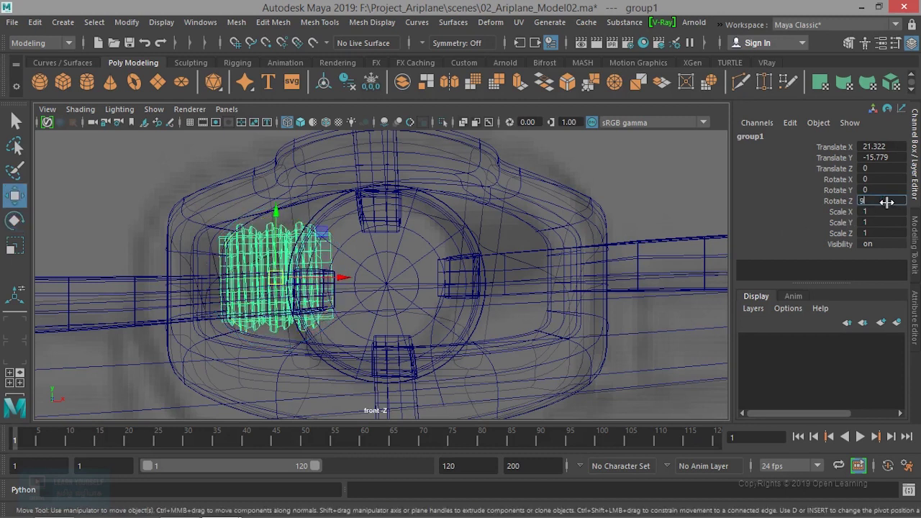
pyautogui.write('0')
pyautogui.press('Return')
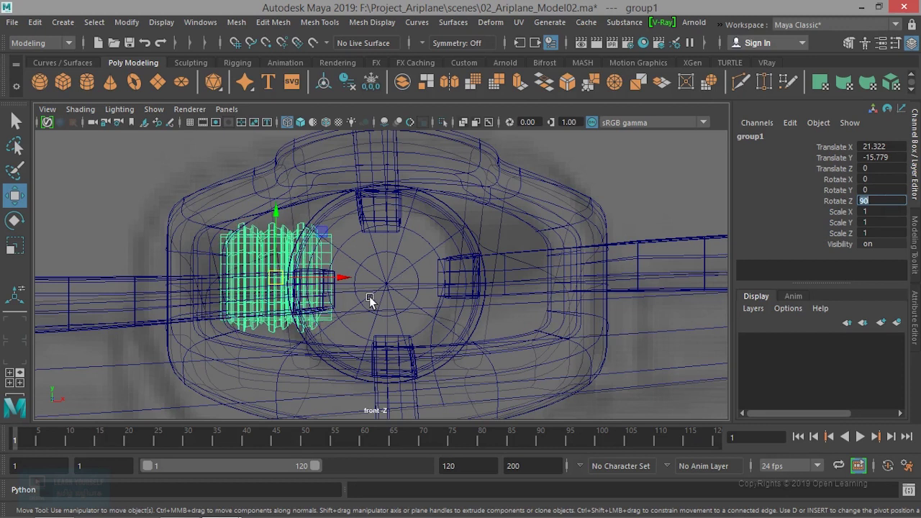
# Step: Nudge group1 left and down, then duplicate it as group2 on the hub's other side
pyautogui.moveTo(343, 281); pyautogui.dragTo(315, 277)
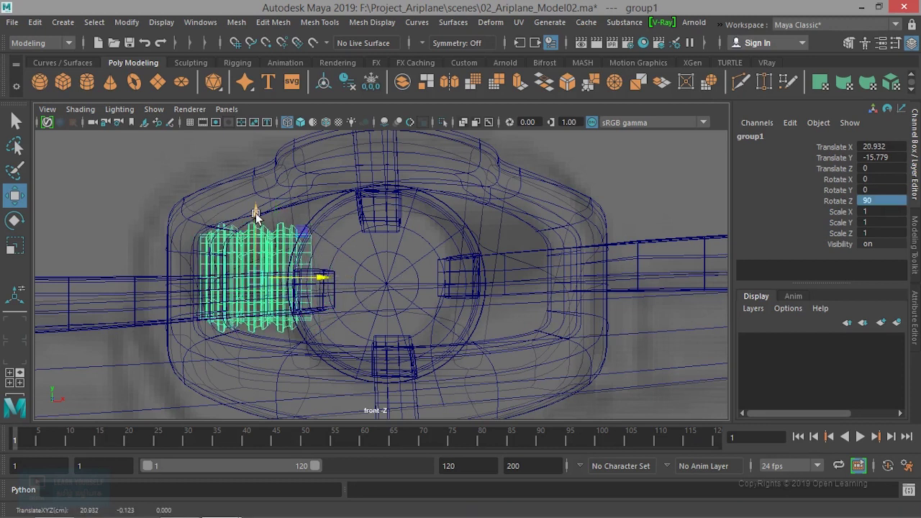
pyautogui.moveTo(255, 216); pyautogui.dragTo(256, 222)
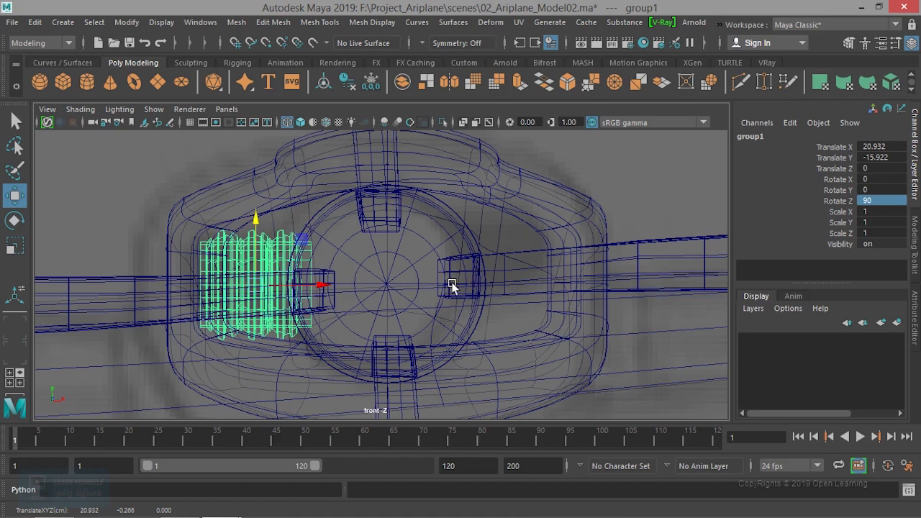
pyautogui.hotkey('ctrl', 'd')
pyautogui.moveTo(322, 285); pyautogui.dragTo(572, 282)
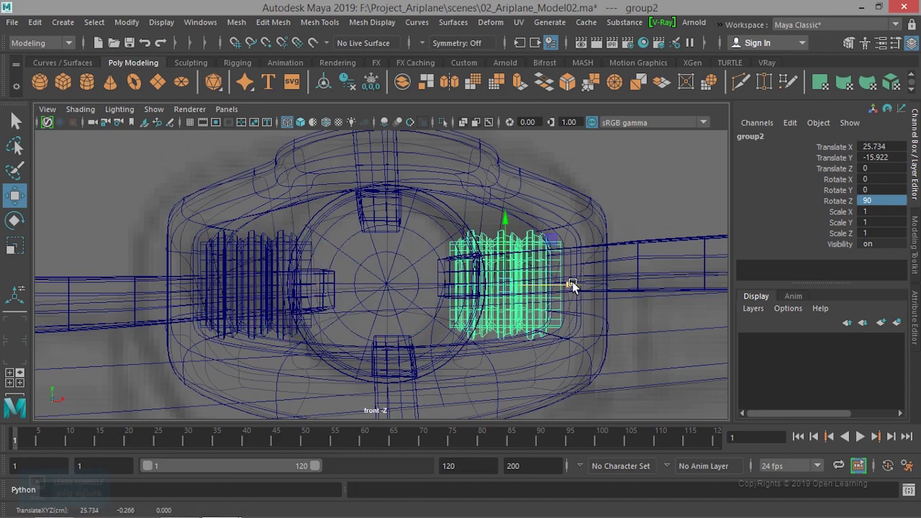
# Step: In wireframe, move group1 forward toward the propeller inside the cowling
pyautogui.press('space')
pyautogui.press('space')
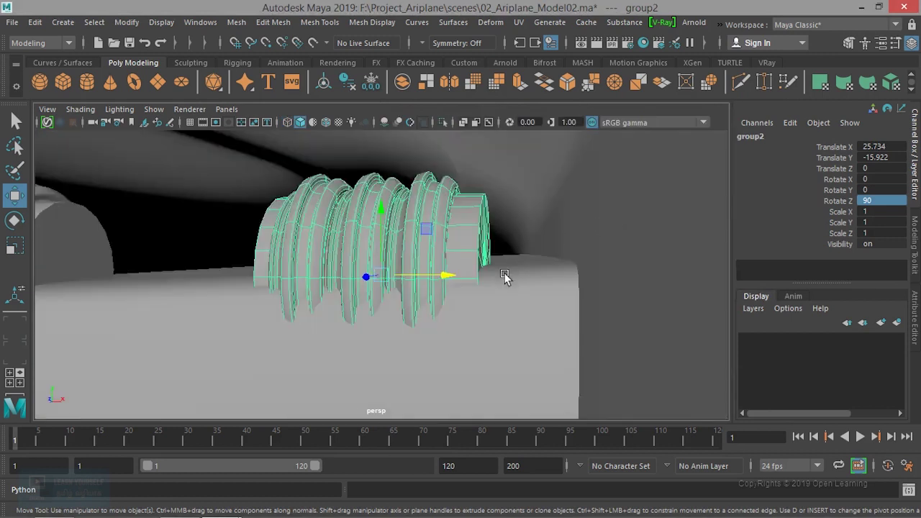
pyautogui.scroll(-3, 505, 279)
pyautogui.moveTo(351, 305)
pyautogui.keyDown('alt'); pyautogui.mouseDown()
pyautogui.moveTo(391, 312)
pyautogui.moveTo(381, 345)
pyautogui.moveTo(366, 312)
pyautogui.moveTo(306, 318)
pyautogui.moveTo(365, 335)
pyautogui.mouseUp(); pyautogui.keyUp('alt')
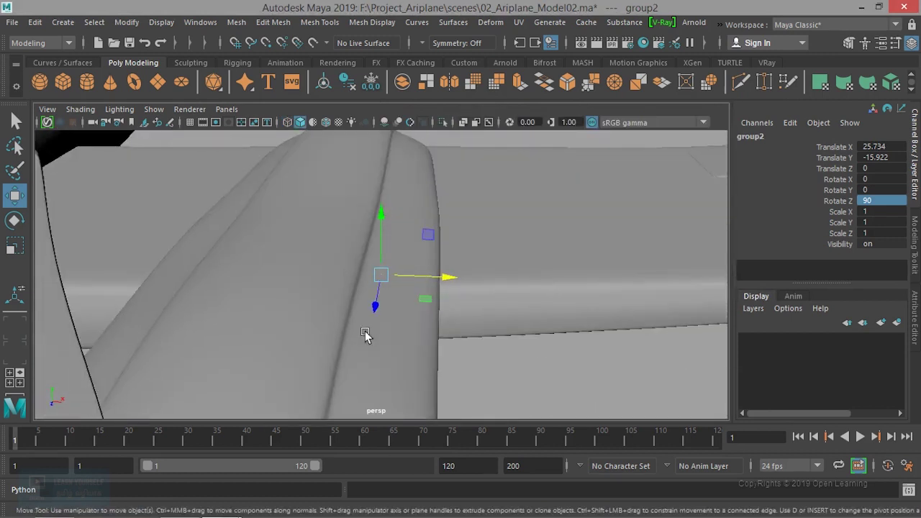
pyautogui.press('4')
pyautogui.click(266, 291)
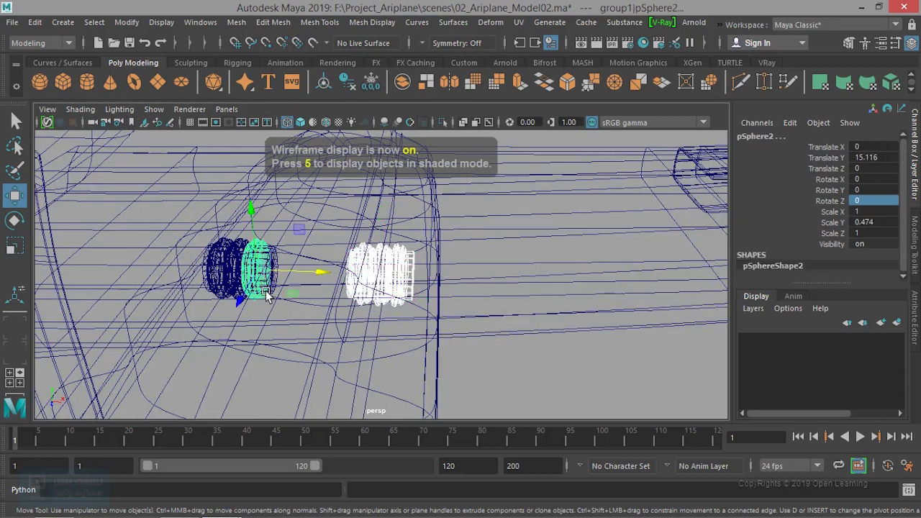
pyautogui.press('Up')
pyautogui.moveTo(265, 290)
pyautogui.keyDown('alt'); pyautogui.mouseDown()
pyautogui.moveTo(422, 281)
pyautogui.moveTo(316, 255)
pyautogui.moveTo(142, 311)
pyautogui.mouseUp(); pyautogui.keyUp('alt')
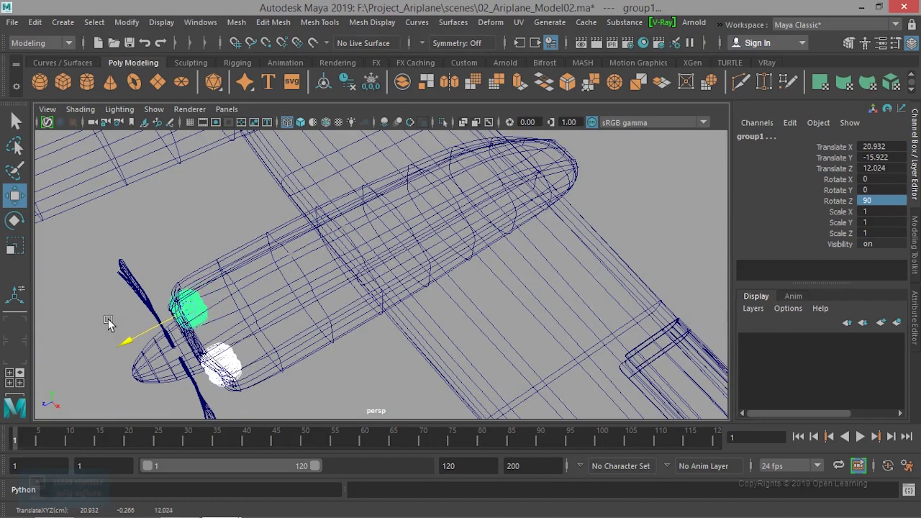
# Step: Inspect the cylinders inside the cowling in shaded view and reselect the cylinder group
pyautogui.moveTo(236, 290)
pyautogui.keyDown('alt'); pyautogui.mouseDown()
pyautogui.moveTo(323, 302)
pyautogui.moveTo(362, 277)
pyautogui.moveTo(341, 323)
pyautogui.moveTo(362, 311)
pyautogui.moveTo(506, 359)
pyautogui.moveTo(485, 356)
pyautogui.mouseUp(); pyautogui.keyUp('alt')
pyautogui.press('5')
pyautogui.moveTo(460, 351)
pyautogui.keyDown('alt'); pyautogui.mouseDown()
pyautogui.moveTo(437, 354)
pyautogui.moveTo(514, 348)
pyautogui.mouseUp(); pyautogui.keyUp('alt')
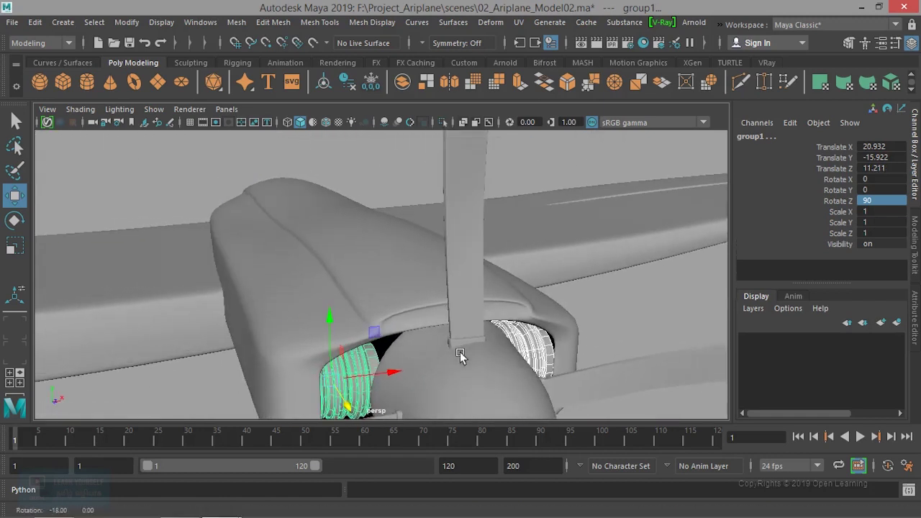
pyautogui.click(615, 311)
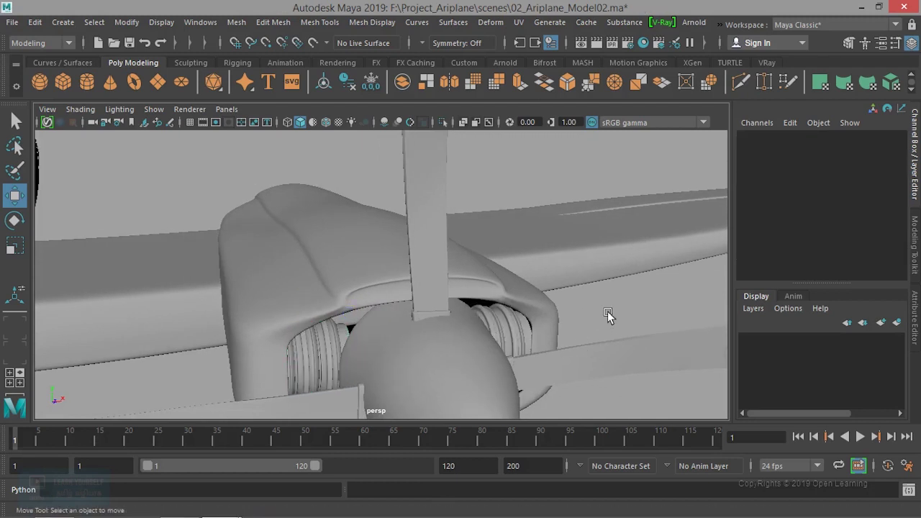
pyautogui.keyDown('alt'); pyautogui.moveTo(607, 315); pyautogui.dragTo(487, 328, button='right'); pyautogui.keyUp('alt')
pyautogui.keyDown('alt'); pyautogui.moveTo(487, 329); pyautogui.dragTo(497, 335); pyautogui.keyUp('alt')
pyautogui.scroll(5, 428, 364)
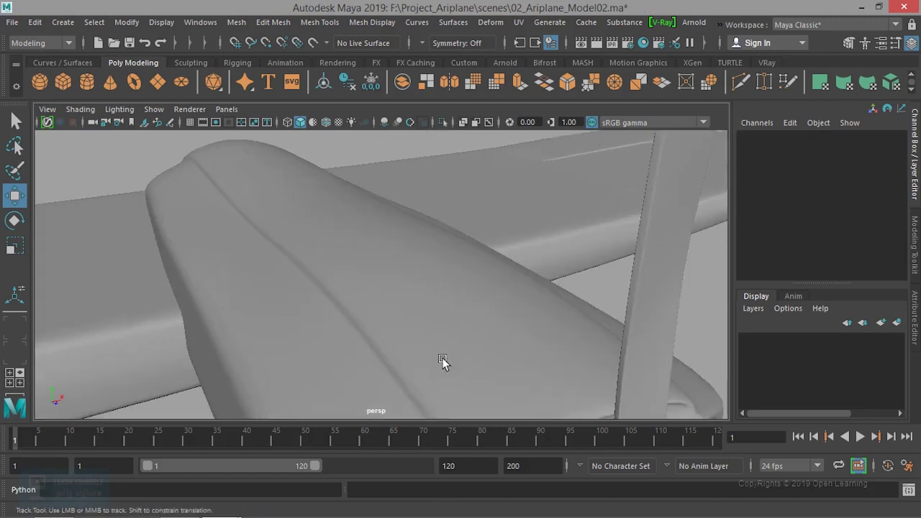
pyautogui.keyDown('alt'); pyautogui.moveTo(440, 367); pyautogui.dragTo(451, 251); pyautogui.keyUp('alt')
pyautogui.click(423, 264)
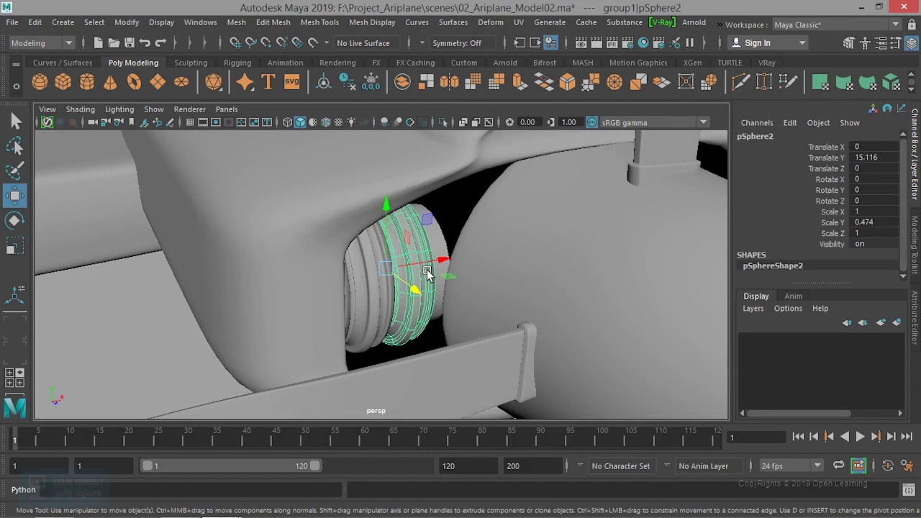
pyautogui.press('Up')
# Step: Scale group1 to 0.748, 1.137, 0.748 and shift it to 21.248, -16.461, 11.211
pyautogui.press('r')
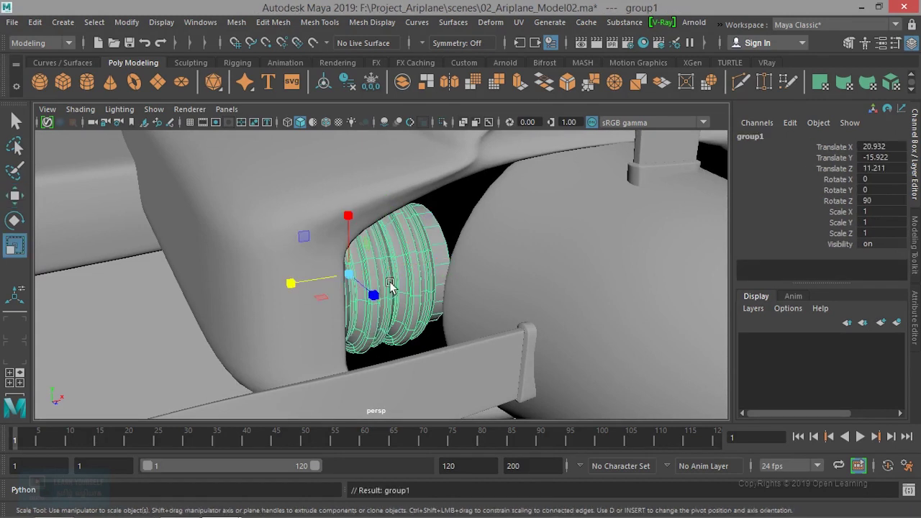
pyautogui.moveTo(290, 284); pyautogui.dragTo(278, 287)
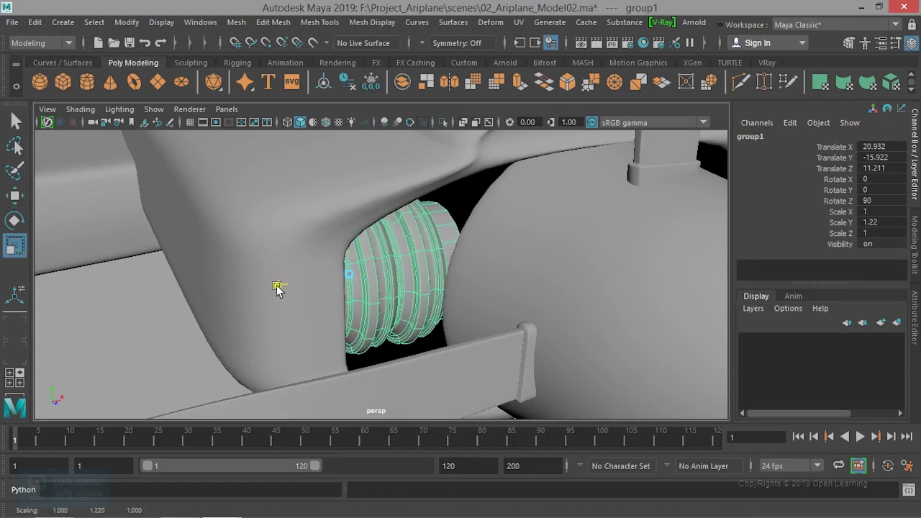
pyautogui.keyDown('alt'); pyautogui.moveTo(340, 293); pyautogui.dragTo(376, 288); pyautogui.keyUp('alt')
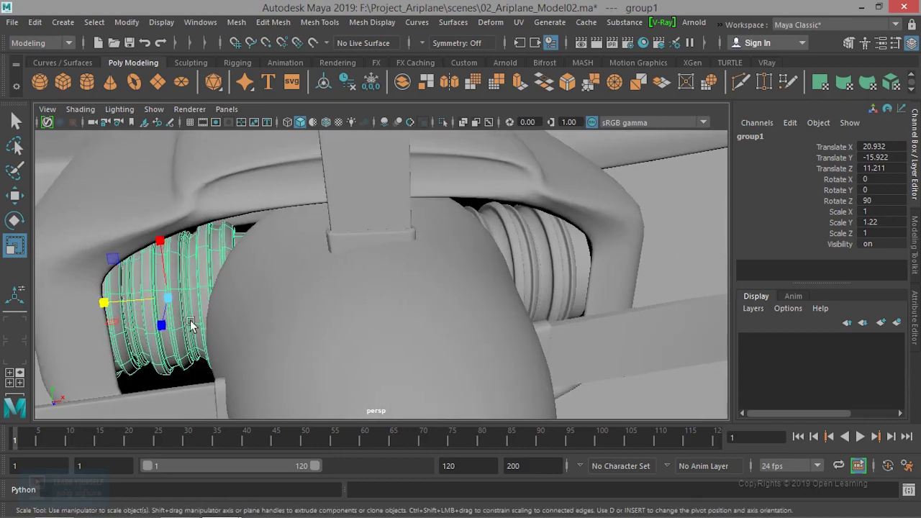
pyautogui.press('w')
pyautogui.moveTo(232, 299)
pyautogui.mouseDown()
pyautogui.moveTo(260, 296)
pyautogui.moveTo(262, 314)
pyautogui.moveTo(224, 319)
pyautogui.moveTo(267, 319)
pyautogui.moveTo(259, 288)
pyautogui.moveTo(239, 268)
pyautogui.moveTo(173, 275)
pyautogui.mouseUp()
pyautogui.press('r')
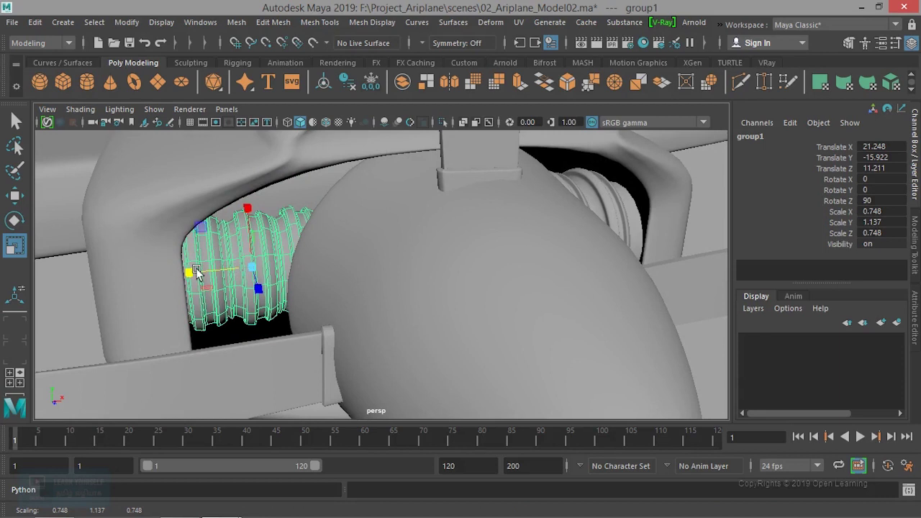
pyautogui.press('w')
pyautogui.moveTo(246, 204); pyautogui.dragTo(248, 241)
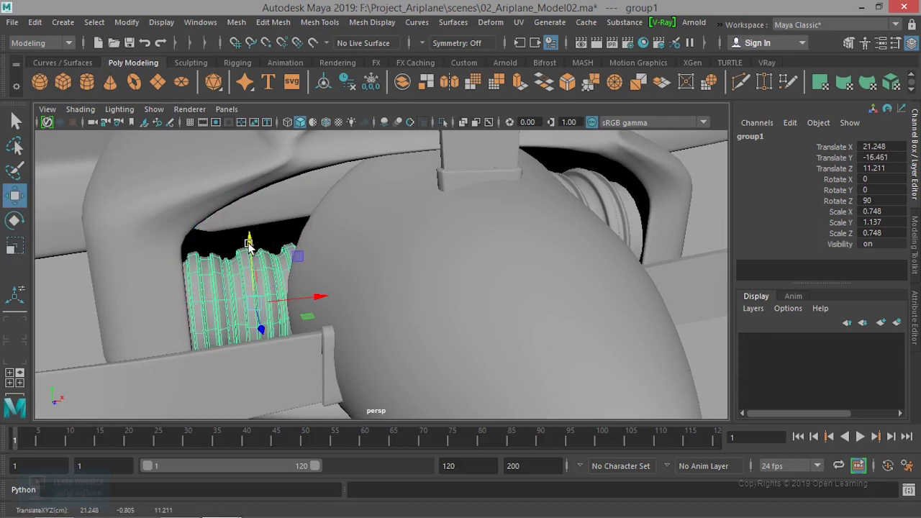
pyautogui.scroll(-3, 249, 245)
pyautogui.moveTo(288, 288)
pyautogui.keyDown('alt'); pyautogui.mouseDown()
pyautogui.moveTo(312, 283)
pyautogui.moveTo(303, 229)
pyautogui.mouseUp(); pyautogui.keyUp('alt')
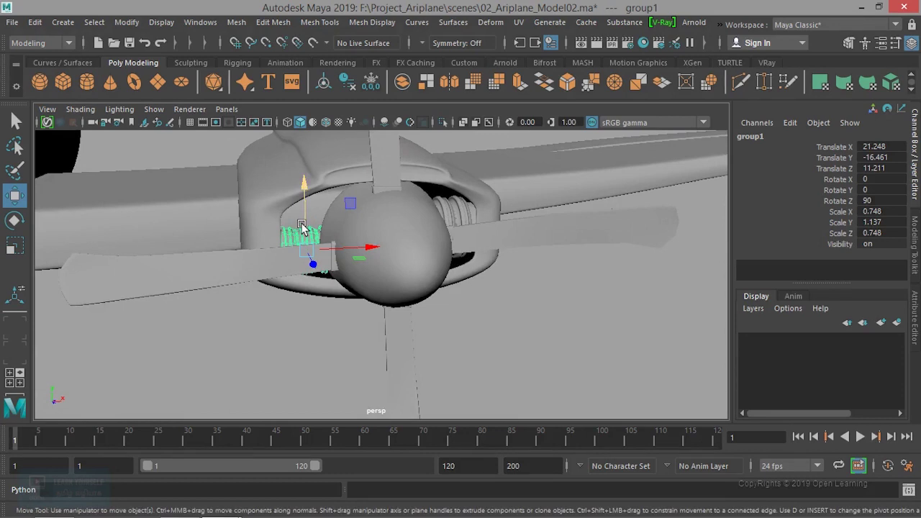
# Step: Raise the cylinder group slightly and delete the duplicate group2
pyautogui.moveTo(302, 186); pyautogui.dragTo(306, 176)
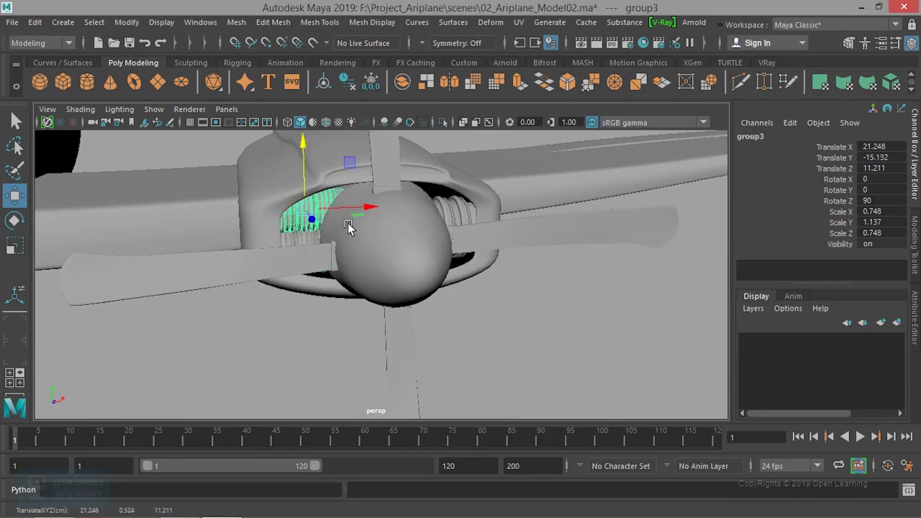
pyautogui.moveTo(505, 347)
pyautogui.keyDown('alt'); pyautogui.mouseDown()
pyautogui.moveTo(382, 339)
pyautogui.moveTo(399, 339)
pyautogui.moveTo(353, 350)
pyautogui.moveTo(366, 321)
pyautogui.moveTo(360, 278)
pyautogui.mouseUp(); pyautogui.keyUp('alt')
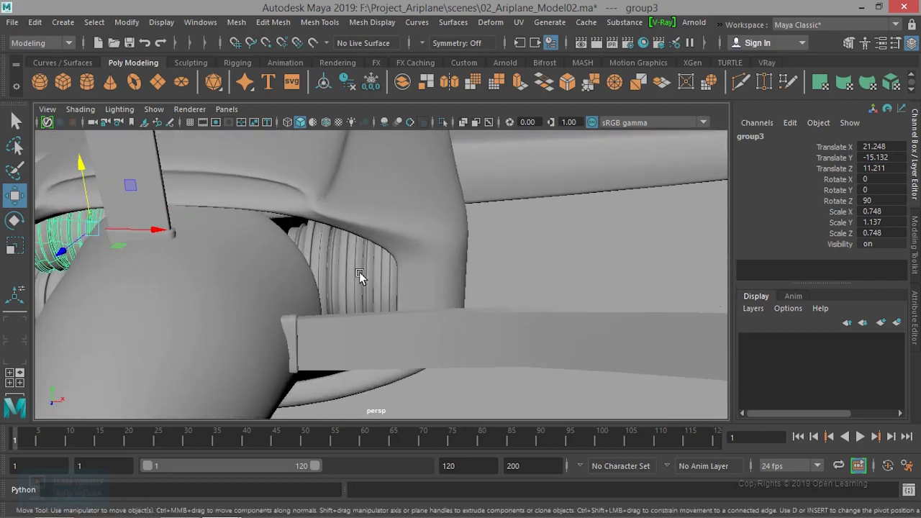
pyautogui.click(360, 276)
pyautogui.press('Up')
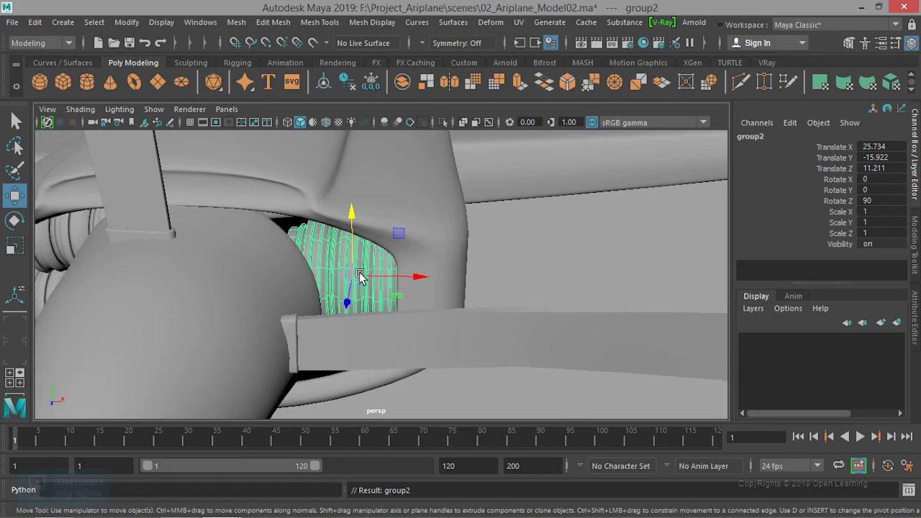
pyautogui.press('Delete')
# Step: Duplicate the resized ribbed group and move the copy to the hub's other side
pyautogui.keyDown('alt'); pyautogui.moveTo(315, 325); pyautogui.dragTo(346, 314); pyautogui.keyUp('alt')
pyautogui.click(380, 295)
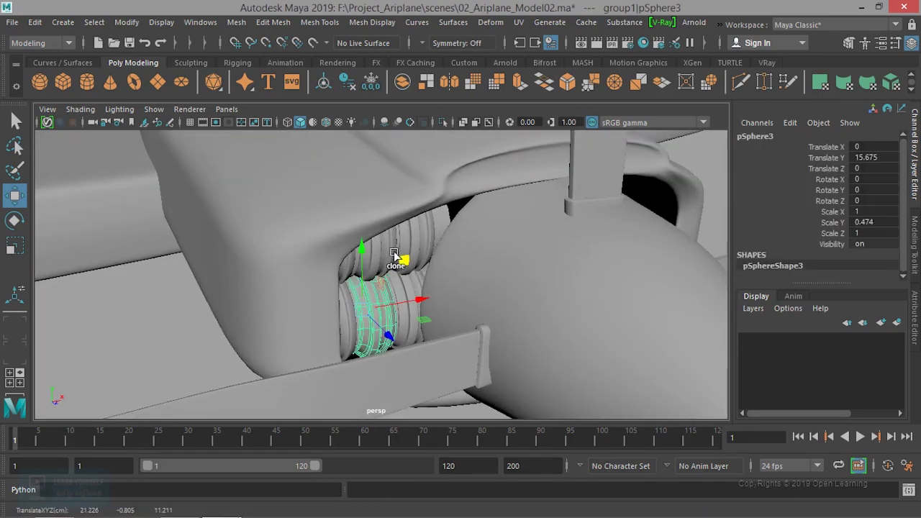
pyautogui.keyDown('shift'); pyautogui.moveTo(395, 260); pyautogui.dragTo(394, 252); pyautogui.keyUp('shift')
pyautogui.press('Up')
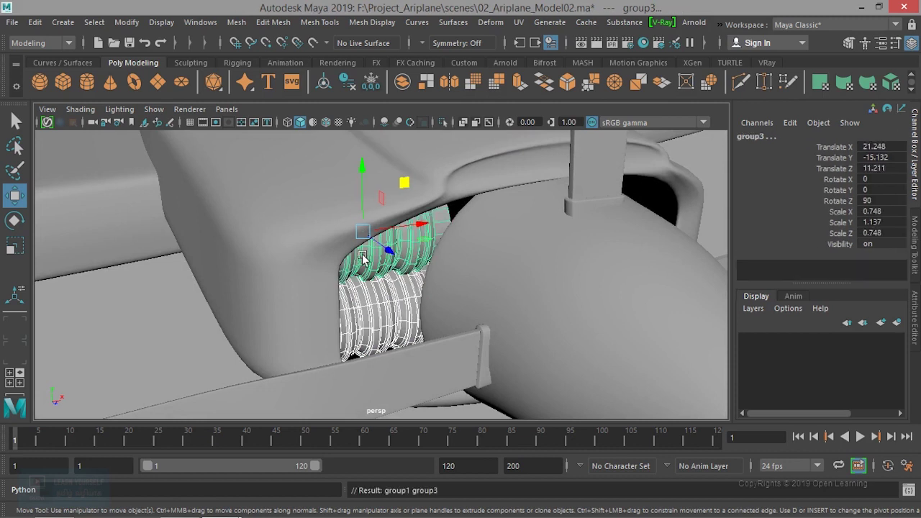
pyautogui.moveTo(421, 226)
pyautogui.mouseDown()
pyautogui.moveTo(586, 222)
pyautogui.moveTo(555, 241)
pyautogui.moveTo(379, 248)
pyautogui.moveTo(423, 234)
pyautogui.mouseUp()
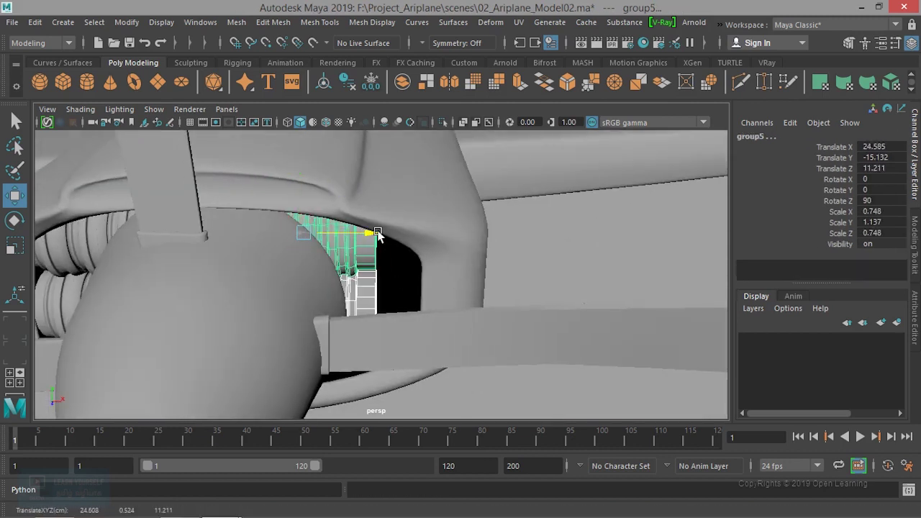
# Step: Shift group4 to 25.452, -16.461, 10.233 so it fills the cowling front
pyautogui.click(645, 278)
pyautogui.moveTo(645, 277)
pyautogui.keyDown('alt'); pyautogui.mouseDown()
pyautogui.moveTo(559, 273)
pyautogui.moveTo(454, 293)
pyautogui.moveTo(417, 310)
pyautogui.moveTo(292, 293)
pyautogui.mouseUp(); pyautogui.keyUp('alt')
pyautogui.moveTo(292, 293)
pyautogui.keyDown('alt'); pyautogui.mouseDown(button='right')
pyautogui.moveTo(334, 318)
pyautogui.moveTo(356, 297)
pyautogui.mouseUp(button='right'); pyautogui.keyUp('alt')
pyautogui.moveTo(356, 296)
pyautogui.keyDown('alt'); pyautogui.mouseDown()
pyautogui.moveTo(417, 319)
pyautogui.moveTo(453, 314)
pyautogui.moveTo(415, 285)
pyautogui.mouseUp(); pyautogui.keyUp('alt')
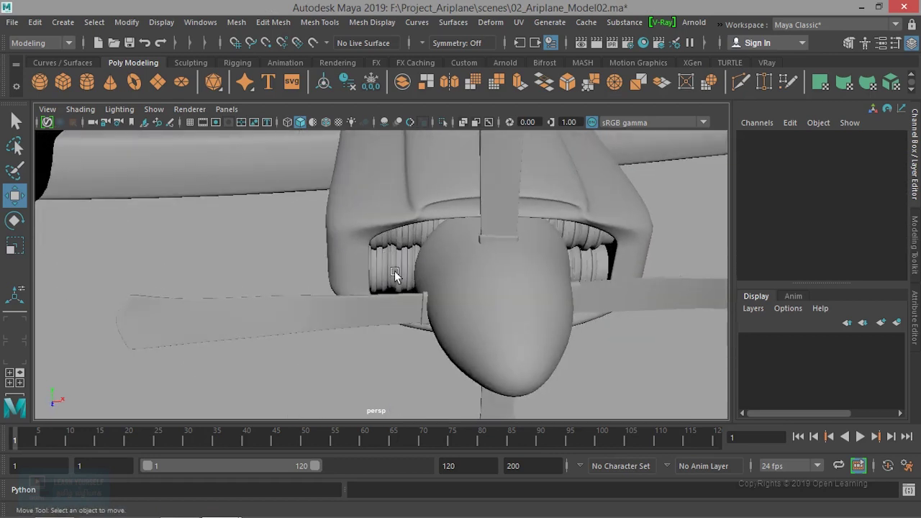
pyautogui.click(394, 271)
pyautogui.moveTo(394, 270); pyautogui.dragTo(506, 240, button='middle')
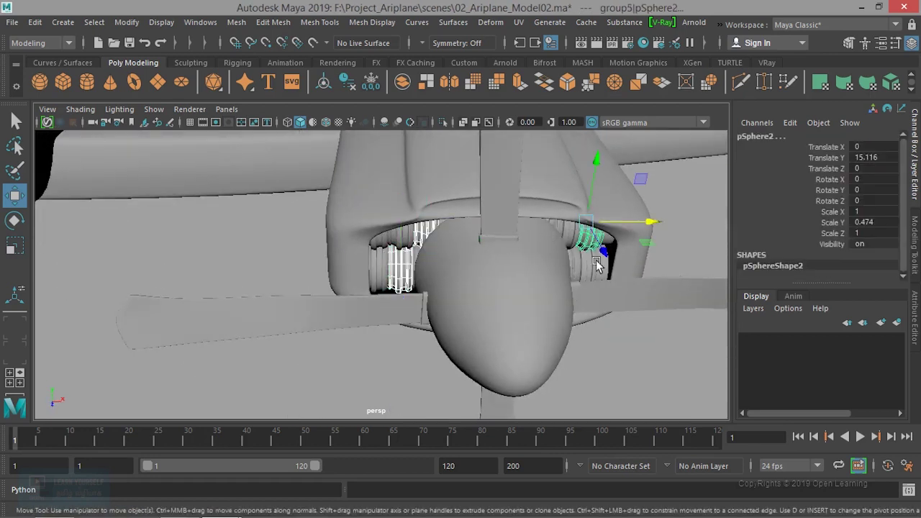
pyautogui.press('Up')
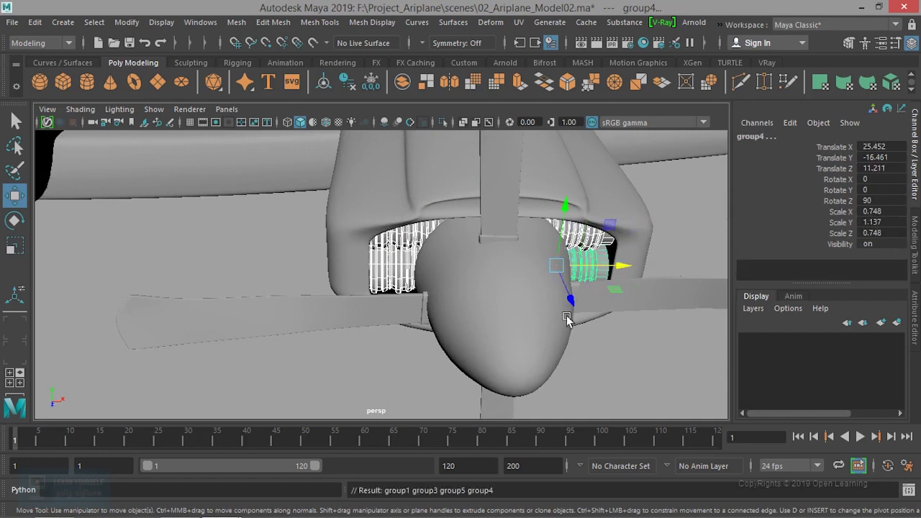
pyautogui.moveTo(572, 301); pyautogui.dragTo(566, 287)
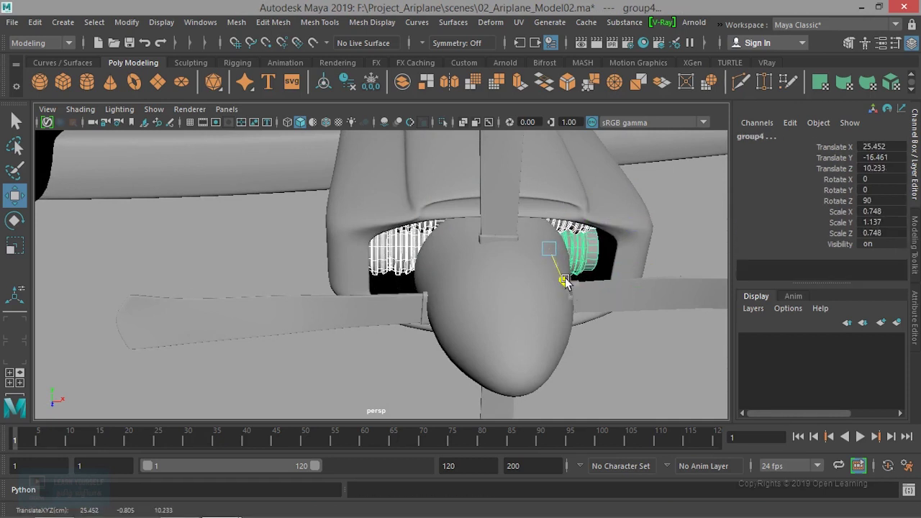
pyautogui.click(657, 377)
pyautogui.moveTo(657, 377)
pyautogui.keyDown('alt'); pyautogui.mouseDown()
pyautogui.moveTo(602, 335)
pyautogui.moveTo(620, 308)
pyautogui.moveTo(516, 336)
pyautogui.moveTo(643, 335)
pyautogui.moveTo(650, 344)
pyautogui.mouseUp(); pyautogui.keyUp('alt')
pyautogui.scroll(3, 503, 311)
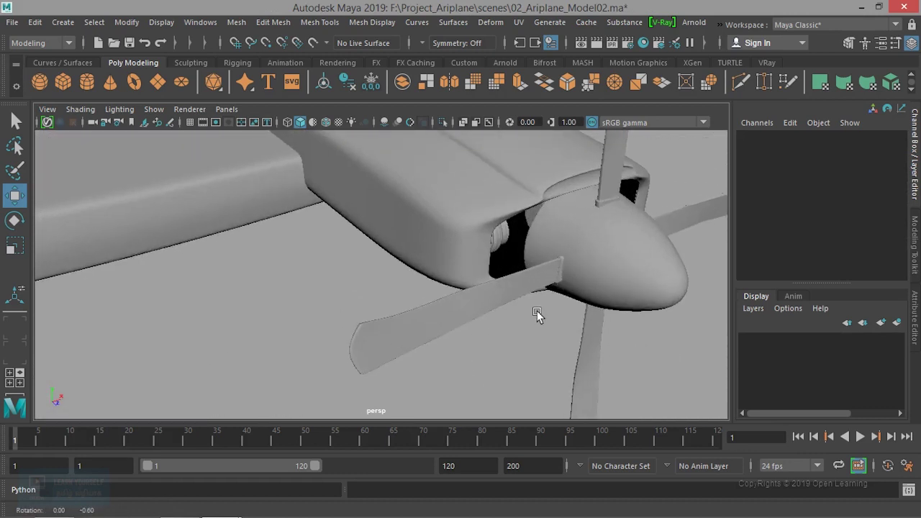
# Step: Select the cowling pCube3 and view its low-poly cage from the front
pyautogui.scroll(2, 536, 311)
pyautogui.scroll(3, 504, 317)
pyautogui.scroll(3, 532, 334)
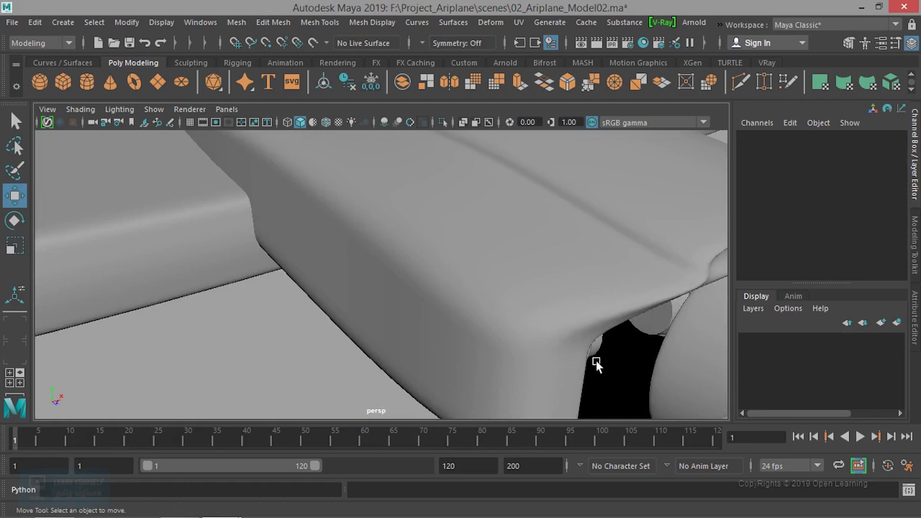
pyautogui.scroll(-5, 593, 382)
pyautogui.moveTo(593, 382)
pyautogui.keyDown('alt'); pyautogui.mouseDown()
pyautogui.moveTo(465, 362)
pyautogui.moveTo(413, 328)
pyautogui.moveTo(543, 341)
pyautogui.moveTo(475, 347)
pyautogui.mouseUp(); pyautogui.keyUp('alt')
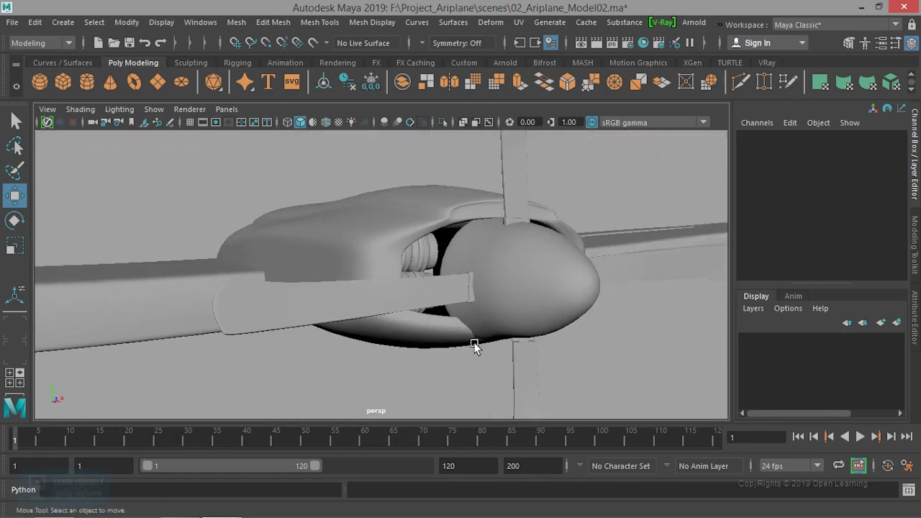
pyautogui.click(421, 230)
pyautogui.scroll(3, 461, 233)
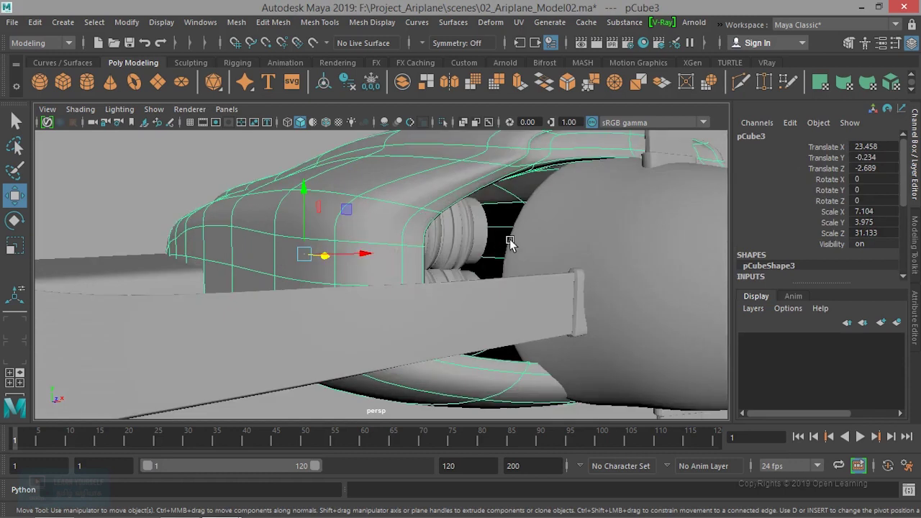
pyautogui.scroll(-3, 452, 270)
pyautogui.scroll(-2, 451, 274)
pyautogui.keyDown('alt'); pyautogui.moveTo(450, 273); pyautogui.dragTo(432, 281); pyautogui.keyUp('alt')
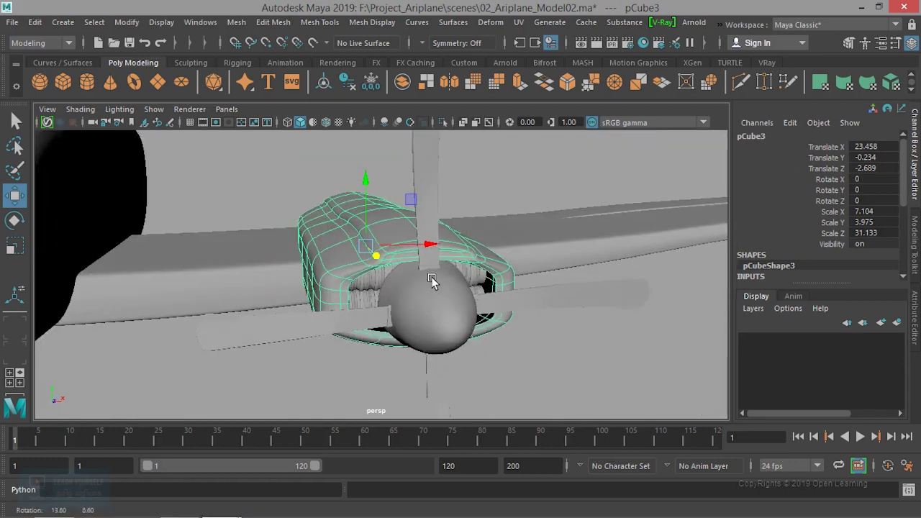
pyautogui.scroll(2, 483, 316)
pyautogui.moveTo(483, 316)
pyautogui.keyDown('alt'); pyautogui.mouseDown()
pyautogui.moveTo(437, 281)
pyautogui.moveTo(382, 262)
pyautogui.moveTo(421, 255)
pyautogui.mouseUp(); pyautogui.keyUp('alt')
pyautogui.press('1')
pyautogui.scroll(3, 401, 261)
pyautogui.scroll(2, 461, 226)
# Step: Select the cowling's front edge loop in Edge mode and scale it inward
pyautogui.moveTo(508, 207); pyautogui.dragTo(509, 95, button='right')
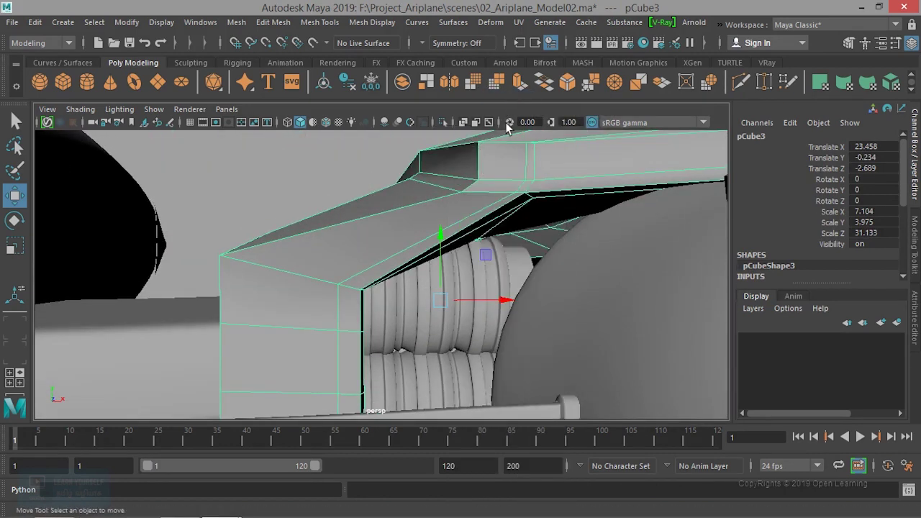
pyautogui.click(486, 222)
pyautogui.click(492, 215)
pyautogui.moveTo(492, 214)
pyautogui.keyDown('alt'); pyautogui.mouseDown()
pyautogui.moveTo(487, 243)
pyautogui.moveTo(468, 235)
pyautogui.moveTo(486, 264)
pyautogui.mouseUp(); pyautogui.keyUp('alt')
pyautogui.press('r')
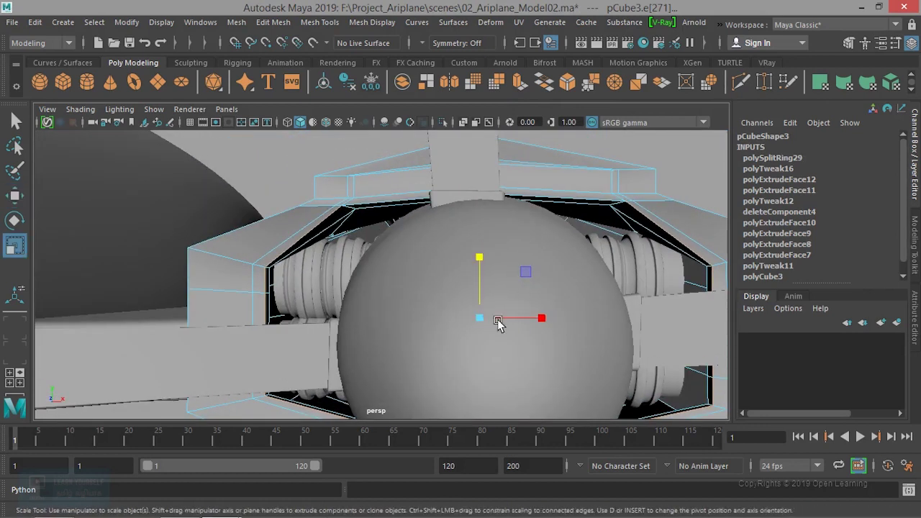
pyautogui.moveTo(479, 319); pyautogui.dragTo(449, 323)
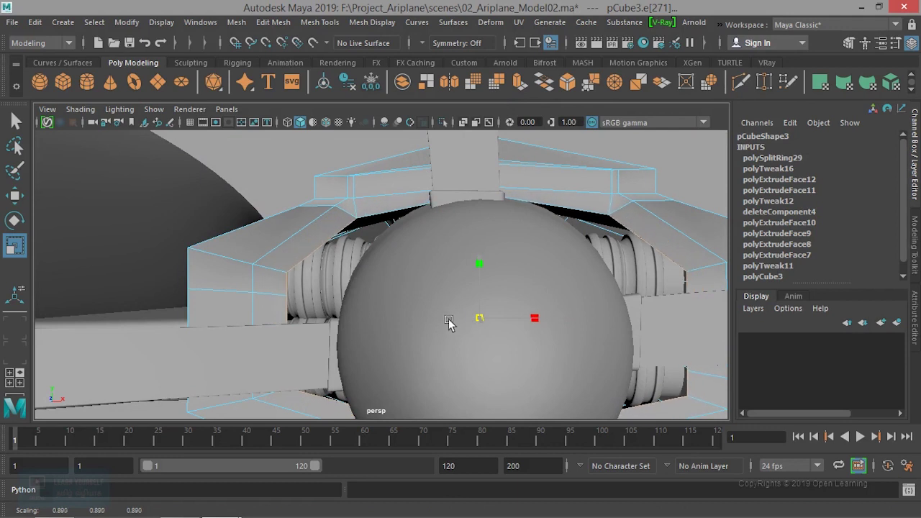
pyautogui.scroll(-3, 431, 324)
pyautogui.moveTo(432, 324)
pyautogui.keyDown('alt'); pyautogui.mouseDown()
pyautogui.moveTo(488, 313)
pyautogui.moveTo(477, 354)
pyautogui.mouseUp(); pyautogui.keyUp('alt')
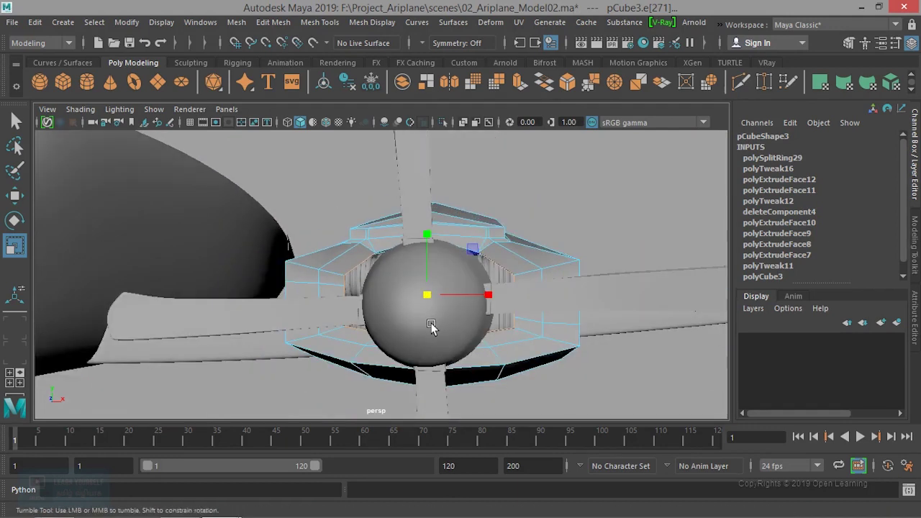
pyautogui.press('w')
pyautogui.moveTo(572, 341); pyautogui.dragTo(575, 342)
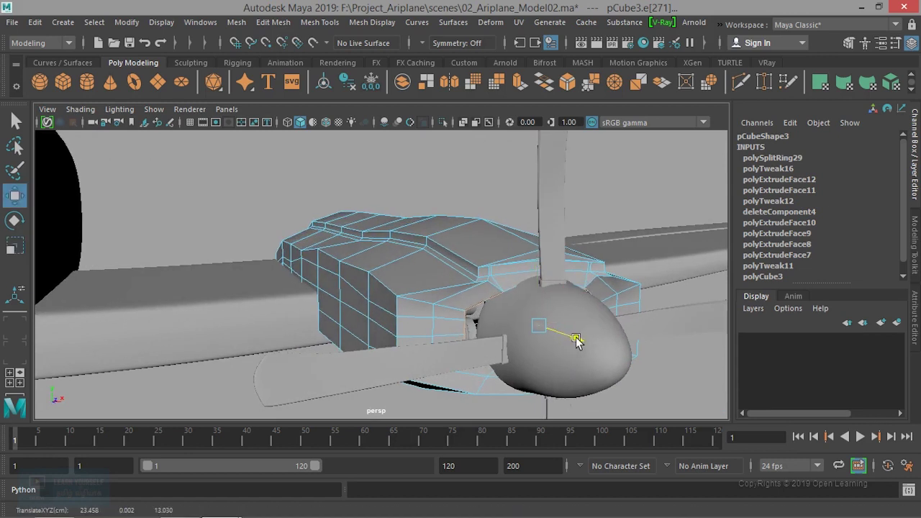
# Step: Fine-tune the front edge loop's scale while toggling between smooth preview and cage view
pyautogui.press('3')
pyautogui.moveTo(566, 344)
pyautogui.keyDown('alt'); pyautogui.mouseDown()
pyautogui.moveTo(541, 339)
pyautogui.moveTo(531, 350)
pyautogui.mouseUp(); pyautogui.keyUp('alt')
pyautogui.press('r')
pyautogui.moveTo(458, 325)
pyautogui.mouseDown()
pyautogui.moveTo(449, 325)
pyautogui.moveTo(494, 350)
pyautogui.mouseUp()
pyautogui.press('1')
pyautogui.moveTo(532, 315); pyautogui.dragTo(609, 335)
pyautogui.press('e')
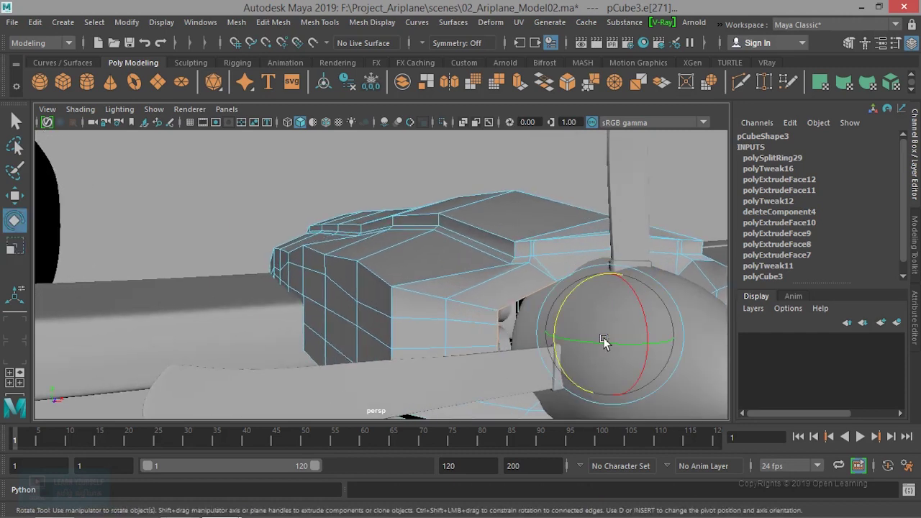
pyautogui.press('3')
pyautogui.press('q')
# Step: Return to object mode and reselect the whole cowling in cage view
pyautogui.moveTo(550, 236); pyautogui.dragTo(617, 115, button='right')
pyautogui.click(668, 189)
pyautogui.moveTo(648, 254)
pyautogui.keyDown('alt'); pyautogui.mouseDown()
pyautogui.moveTo(589, 290)
pyautogui.moveTo(329, 294)
pyautogui.mouseUp(); pyautogui.keyUp('alt')
pyautogui.moveTo(329, 294)
pyautogui.keyDown('alt'); pyautogui.mouseDown(button='right')
pyautogui.moveTo(565, 373)
pyautogui.moveTo(542, 319)
pyautogui.moveTo(600, 288)
pyautogui.mouseUp(button='right'); pyautogui.keyUp('alt')
pyautogui.click(555, 265)
pyautogui.press('1')
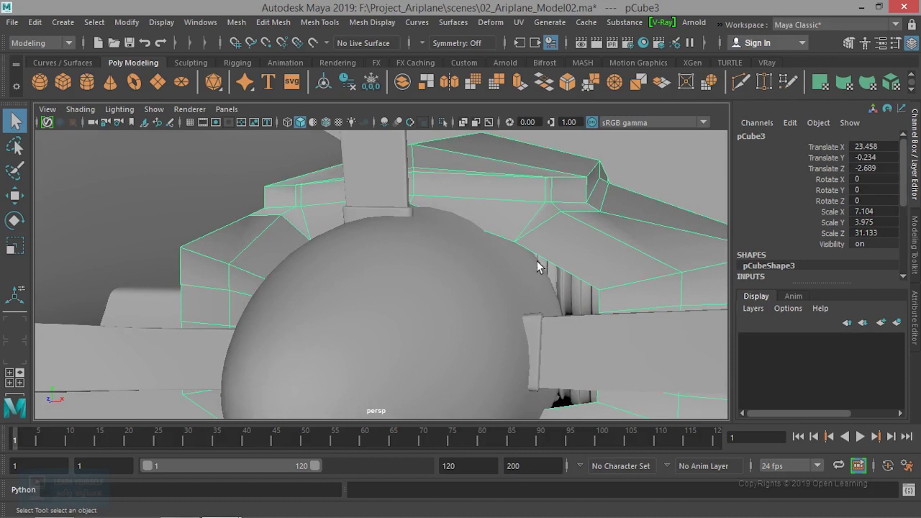
# Step: Isolate the engine cowling so it is shown on its own
pyautogui.keyDown('alt'); pyautogui.moveTo(600, 288); pyautogui.dragTo(552, 255); pyautogui.keyUp('alt')
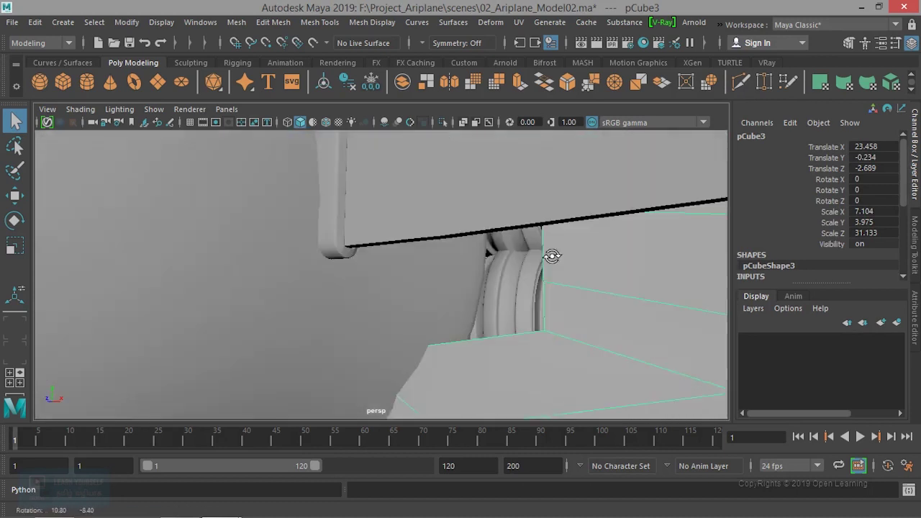
pyautogui.keyDown('alt'); pyautogui.moveTo(551, 255); pyautogui.dragTo(502, 145, button='middle'); pyautogui.keyUp('alt')
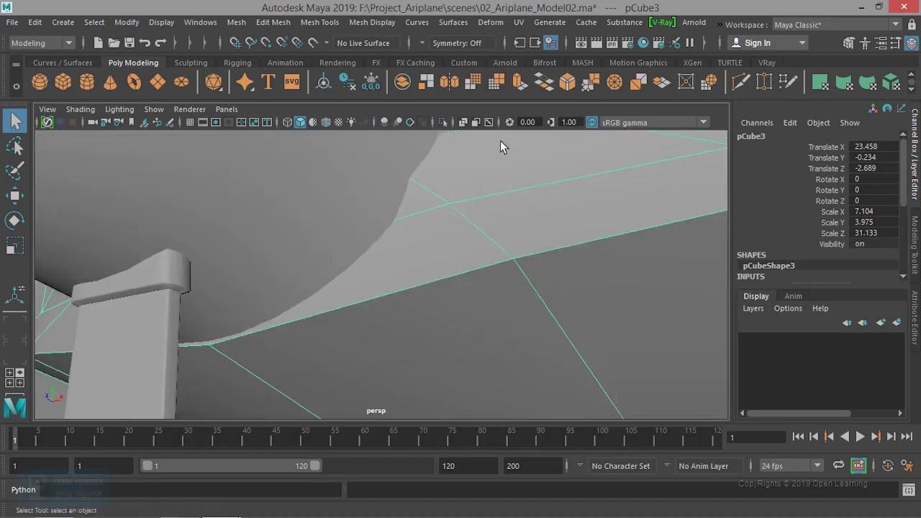
pyautogui.click(446, 121)
pyautogui.keyDown('alt'); pyautogui.moveTo(460, 302); pyautogui.dragTo(502, 300, button='right'); pyautogui.keyUp('alt')
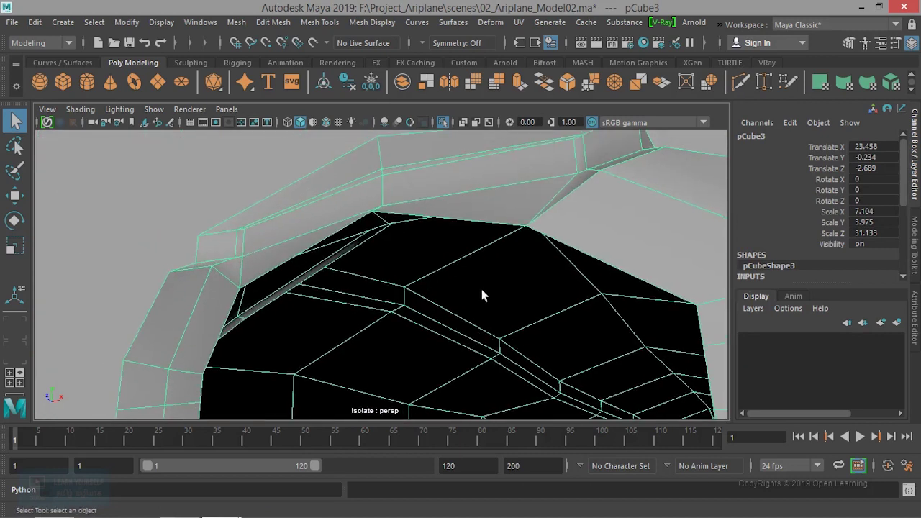
pyautogui.moveTo(502, 299)
pyautogui.keyDown('alt'); pyautogui.mouseDown()
pyautogui.moveTo(485, 237)
pyautogui.moveTo(477, 282)
pyautogui.moveTo(493, 267)
pyautogui.moveTo(509, 281)
pyautogui.moveTo(472, 265)
pyautogui.mouseUp(); pyautogui.keyUp('alt')
pyautogui.moveTo(460, 278)
pyautogui.keyDown('alt'); pyautogui.mouseDown(button='middle')
pyautogui.moveTo(463, 267)
pyautogui.moveTo(421, 291)
pyautogui.mouseUp(button='middle'); pyautogui.keyUp('alt')
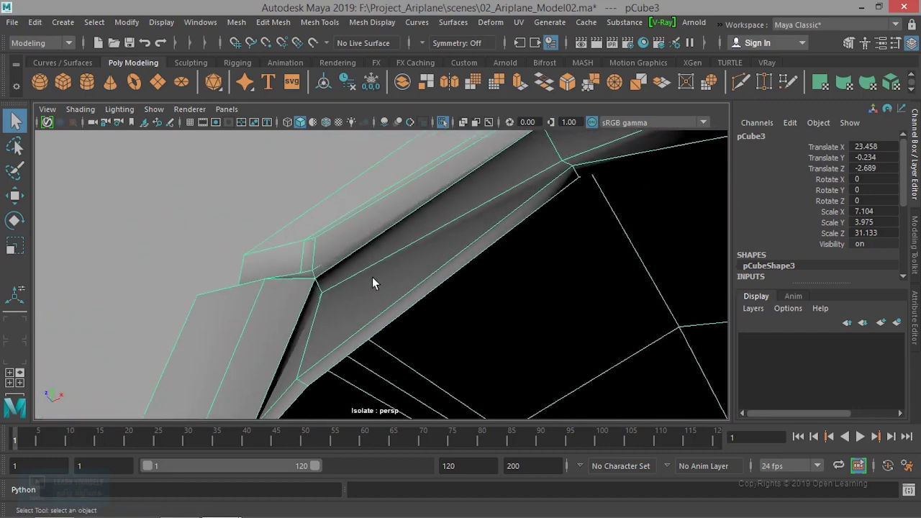
# Step: In Vertex mode, raise the top vertex of the cowling's front opening
pyautogui.rightClick(372, 278)
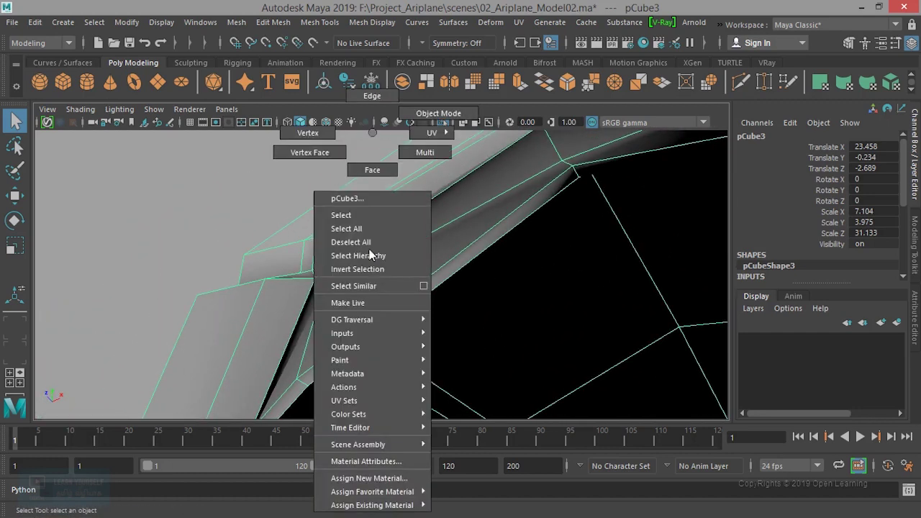
pyautogui.moveTo(332, 137); pyautogui.dragTo(332, 137, button='right')
pyautogui.click(322, 296)
pyautogui.moveTo(332, 306)
pyautogui.keyDown('alt'); pyautogui.mouseDown()
pyautogui.moveTo(397, 346)
pyautogui.moveTo(567, 300)
pyautogui.moveTo(319, 280)
pyautogui.moveTo(296, 180)
pyautogui.moveTo(405, 262)
pyautogui.moveTo(376, 273)
pyautogui.moveTo(353, 329)
pyautogui.moveTo(436, 199)
pyautogui.moveTo(411, 212)
pyautogui.moveTo(417, 226)
pyautogui.moveTo(451, 139)
pyautogui.moveTo(391, 287)
pyautogui.moveTo(407, 269)
pyautogui.moveTo(415, 282)
pyautogui.moveTo(465, 295)
pyautogui.moveTo(623, 222)
pyautogui.mouseUp(); pyautogui.keyUp('alt')
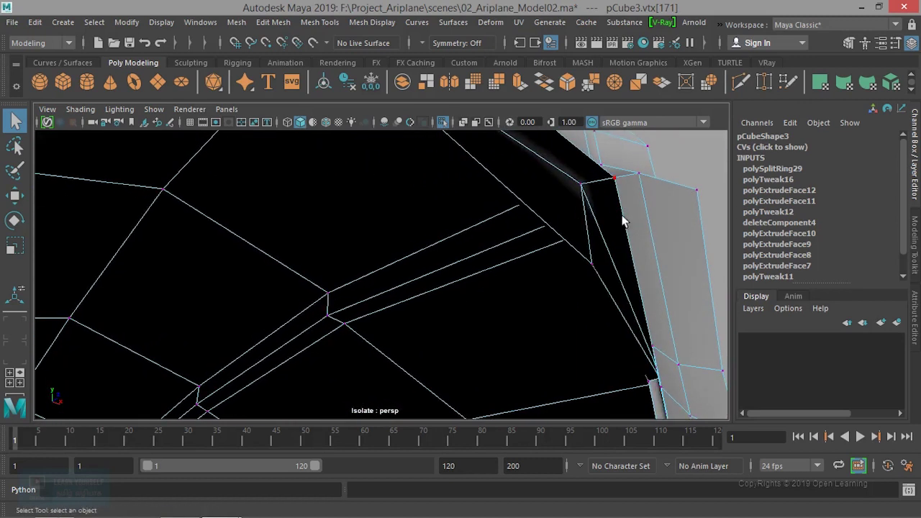
pyautogui.moveTo(582, 188)
pyautogui.keyDown('alt'); pyautogui.mouseDown()
pyautogui.moveTo(497, 302)
pyautogui.moveTo(479, 310)
pyautogui.moveTo(467, 288)
pyautogui.moveTo(419, 292)
pyautogui.moveTo(436, 329)
pyautogui.moveTo(514, 263)
pyautogui.moveTo(504, 273)
pyautogui.moveTo(512, 275)
pyautogui.mouseUp(); pyautogui.keyUp('alt')
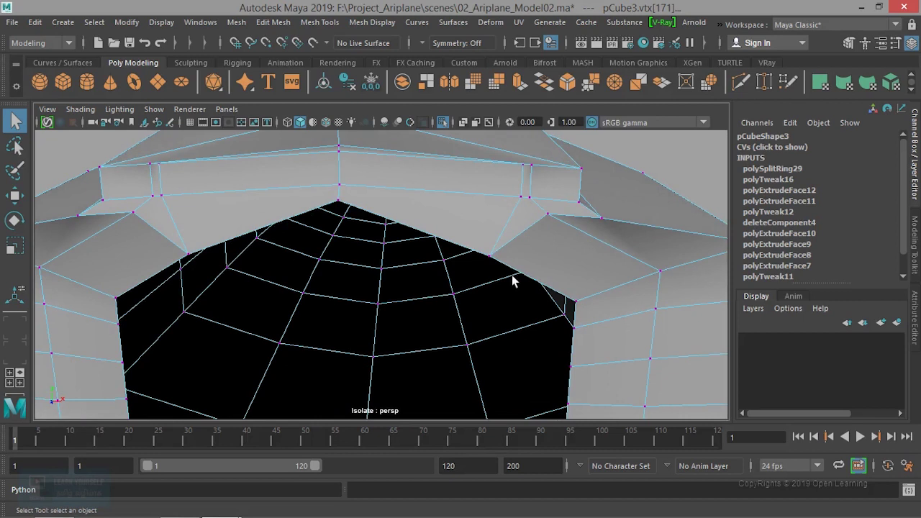
pyautogui.press('r')
pyautogui.click(341, 210)
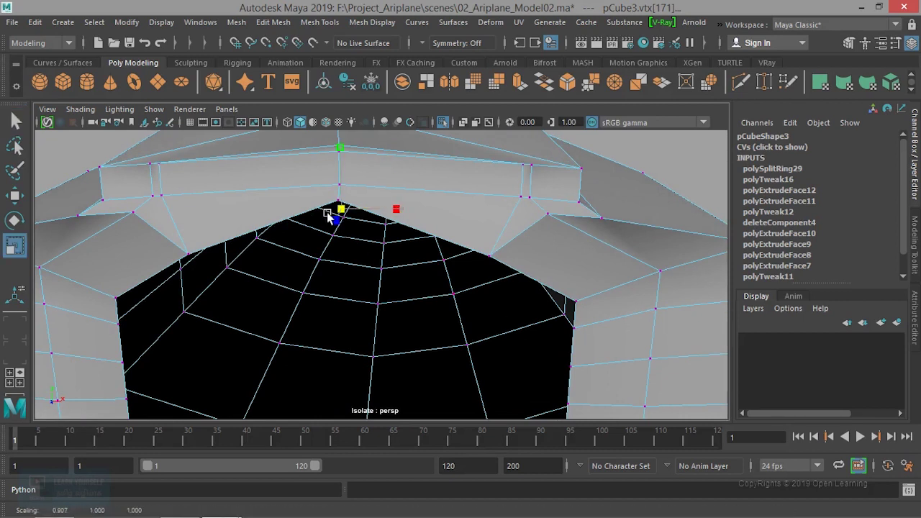
pyautogui.press('w')
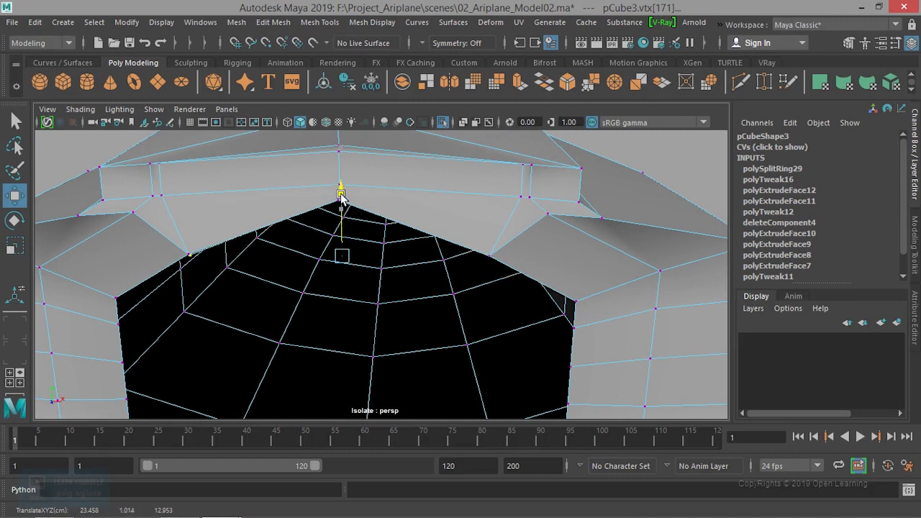
pyautogui.press('3')
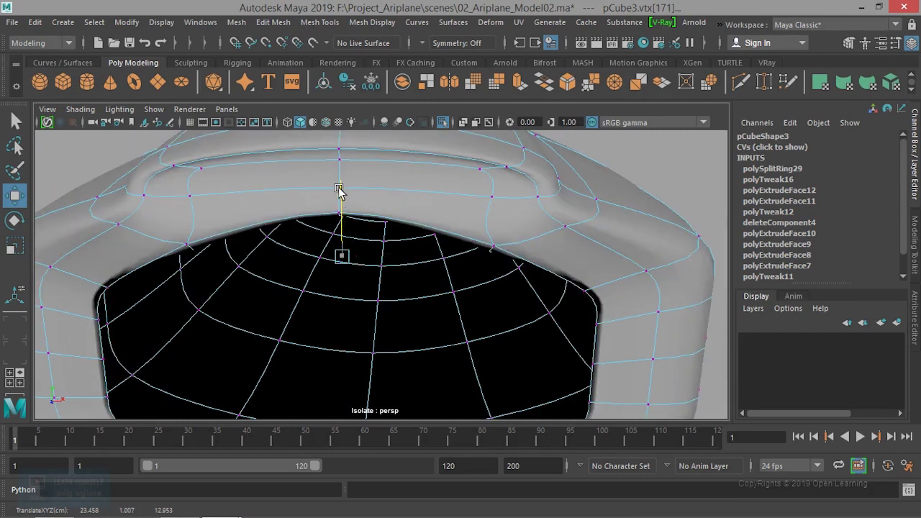
pyautogui.moveTo(340, 195); pyautogui.dragTo(341, 185)
pyautogui.keyDown('alt'); pyautogui.moveTo(357, 240); pyautogui.dragTo(326, 278); pyautogui.keyUp('alt')
pyautogui.moveTo(295, 278); pyautogui.dragTo(294, 278, button='middle')
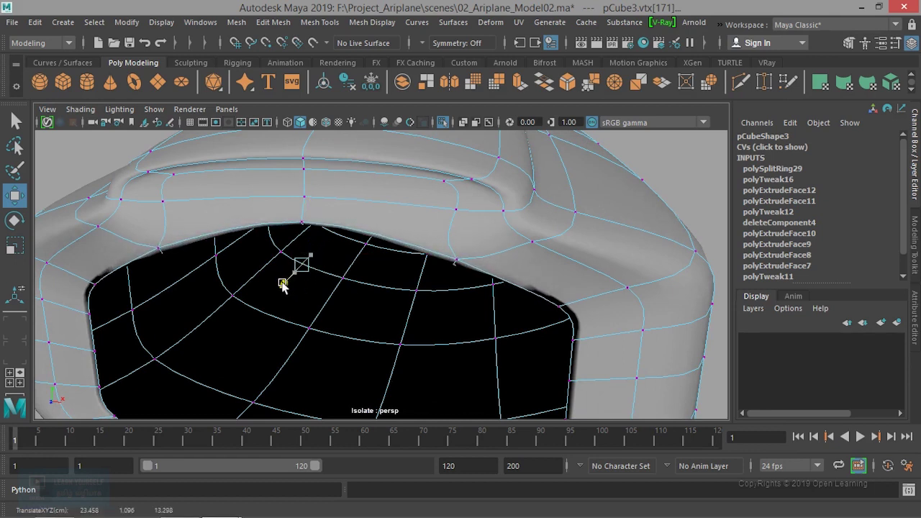
# Step: Check the rounded opening in cage and smooth views, then return to object mode
pyautogui.press('1')
pyautogui.keyDown('alt'); pyautogui.moveTo(286, 283); pyautogui.dragTo(376, 259); pyautogui.keyUp('alt')
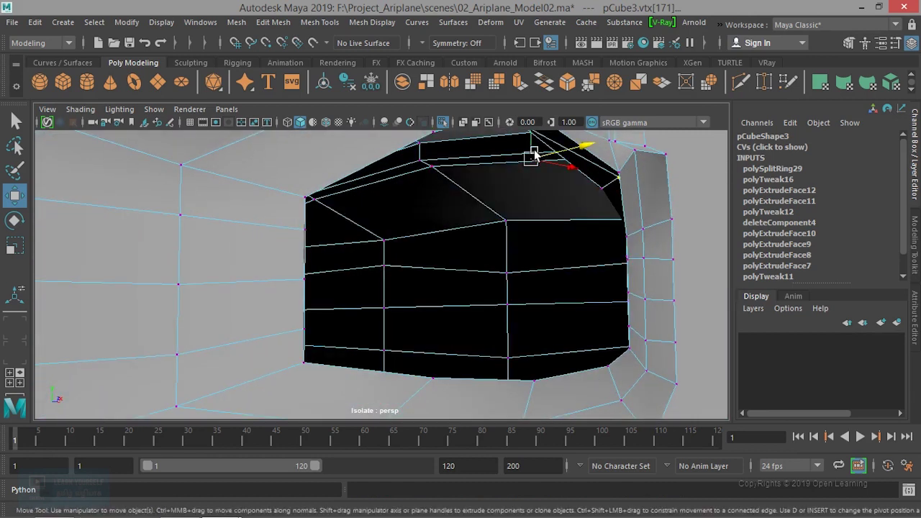
pyautogui.moveTo(530, 138)
pyautogui.keyDown('alt'); pyautogui.mouseDown()
pyautogui.moveTo(494, 226)
pyautogui.moveTo(541, 228)
pyautogui.mouseUp(); pyautogui.keyUp('alt')
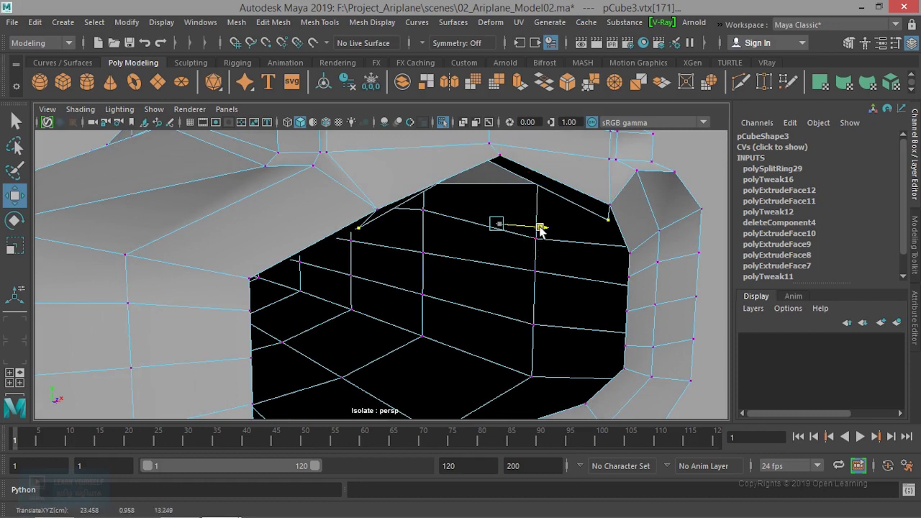
pyautogui.press('3')
pyautogui.scroll(-3, 517, 280)
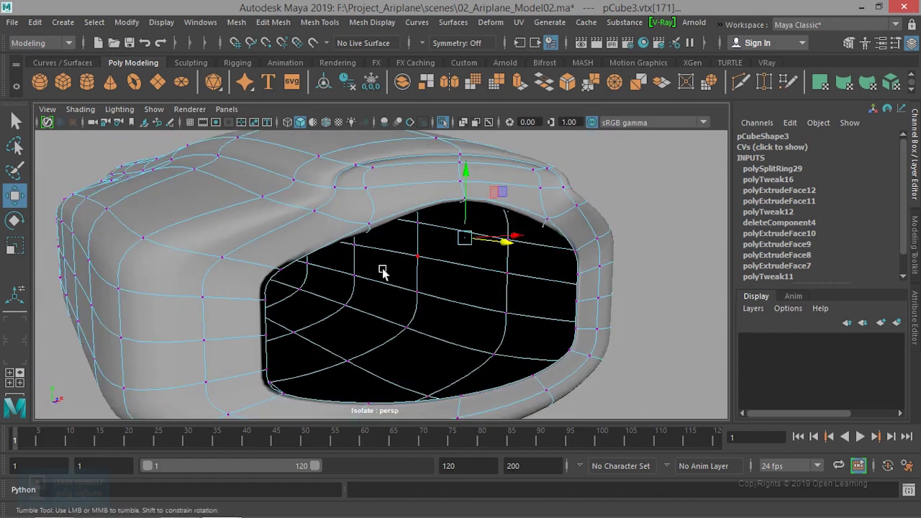
pyautogui.keyDown('alt'); pyautogui.moveTo(389, 270); pyautogui.dragTo(350, 252); pyautogui.keyUp('alt')
pyautogui.rightClick(331, 200)
pyautogui.click(403, 118)
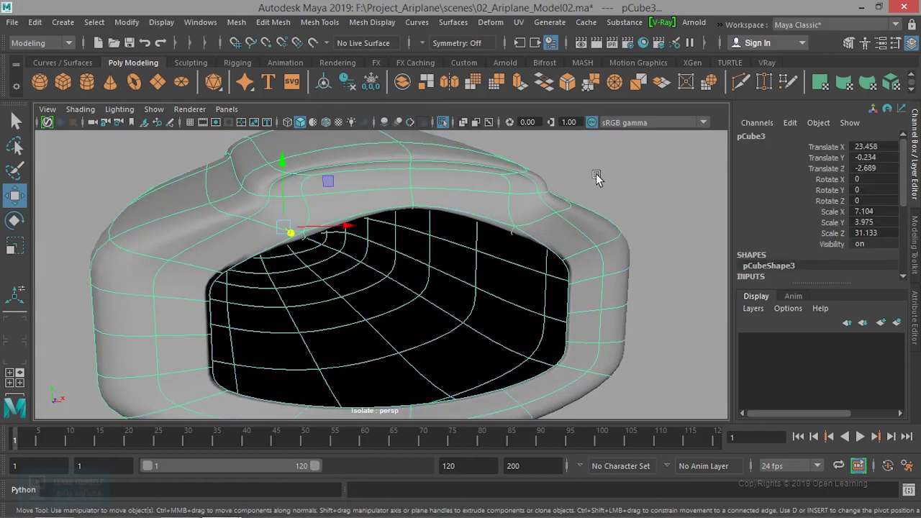
pyautogui.click(599, 191)
pyautogui.moveTo(599, 191)
pyautogui.keyDown('alt'); pyautogui.mouseDown()
pyautogui.moveTo(592, 228)
pyautogui.moveTo(535, 250)
pyautogui.moveTo(473, 251)
pyautogui.moveTo(466, 239)
pyautogui.mouseUp(); pyautogui.keyUp('alt')
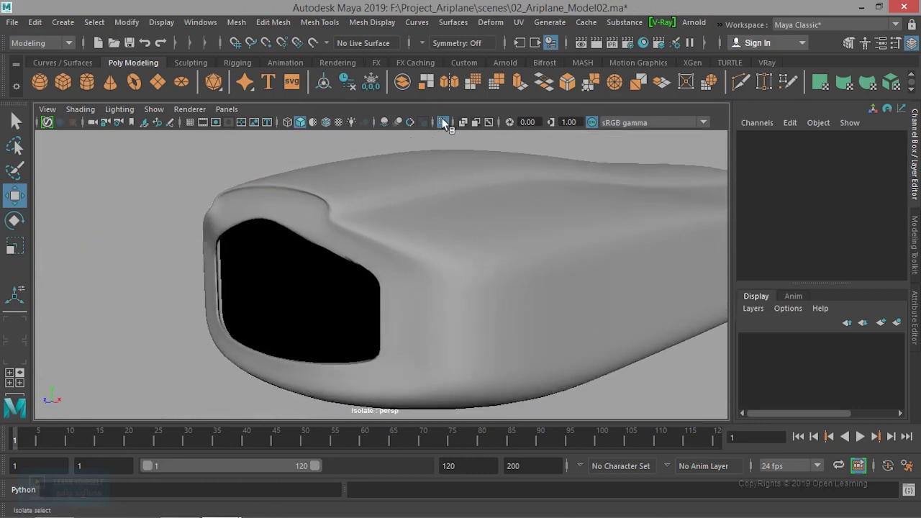
# Step: Show all airplane objects again and select the engine cowling near the spinner
pyautogui.click(442, 122)
pyautogui.scroll(-5, 451, 332)
pyautogui.moveTo(458, 369)
pyautogui.keyDown('alt'); pyautogui.mouseDown()
pyautogui.moveTo(534, 342)
pyautogui.moveTo(550, 344)
pyautogui.moveTo(471, 365)
pyautogui.moveTo(473, 377)
pyautogui.moveTo(582, 366)
pyautogui.moveTo(370, 366)
pyautogui.moveTo(537, 372)
pyautogui.moveTo(459, 329)
pyautogui.moveTo(440, 267)
pyautogui.mouseUp(); pyautogui.keyUp('alt')
pyautogui.click(436, 290)
pyautogui.keyDown('alt'); pyautogui.moveTo(380, 271); pyautogui.dragTo(483, 237); pyautogui.keyUp('alt')
pyautogui.keyDown('alt'); pyautogui.moveTo(484, 237); pyautogui.dragTo(535, 238, button='right'); pyautogui.keyUp('alt')
pyautogui.moveTo(535, 239)
pyautogui.keyDown('alt'); pyautogui.mouseDown()
pyautogui.moveTo(525, 284)
pyautogui.moveTo(561, 267)
pyautogui.mouseUp(); pyautogui.keyUp('alt')
pyautogui.moveTo(552, 229)
pyautogui.keyDown('alt'); pyautogui.mouseDown()
pyautogui.moveTo(588, 226)
pyautogui.moveTo(411, 242)
pyautogui.moveTo(415, 252)
pyautogui.moveTo(395, 227)
pyautogui.moveTo(397, 206)
pyautogui.moveTo(406, 205)
pyautogui.mouseUp(); pyautogui.keyUp('alt')
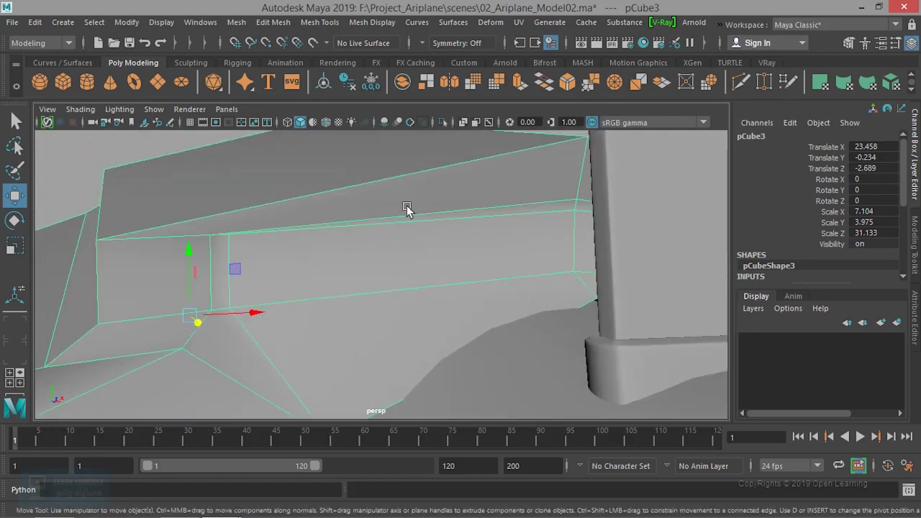
# Step: Select the upper and lower cowling front edges beside the propeller blade in Edge mode
pyautogui.moveTo(419, 215); pyautogui.dragTo(428, 92, button='right')
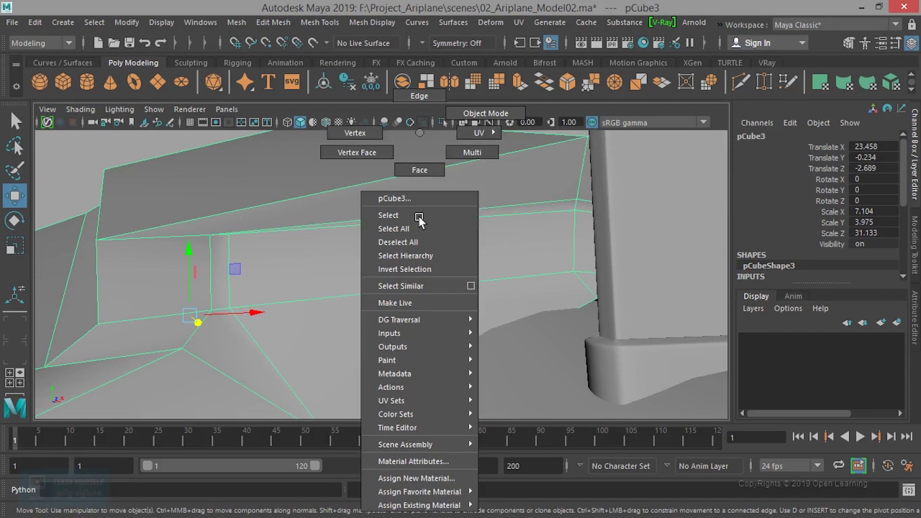
pyautogui.click(473, 208)
pyautogui.click(473, 209)
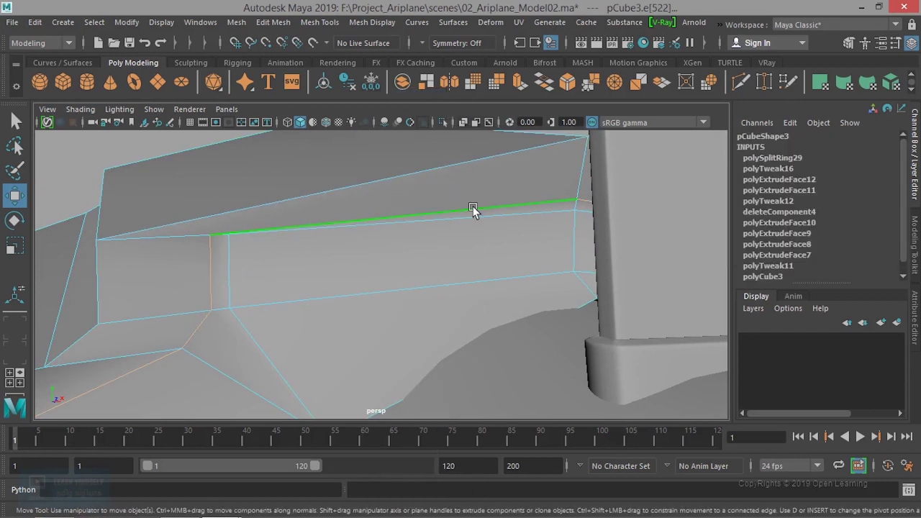
pyautogui.keyDown('alt'); pyautogui.moveTo(467, 230); pyautogui.dragTo(449, 281); pyautogui.keyUp('alt')
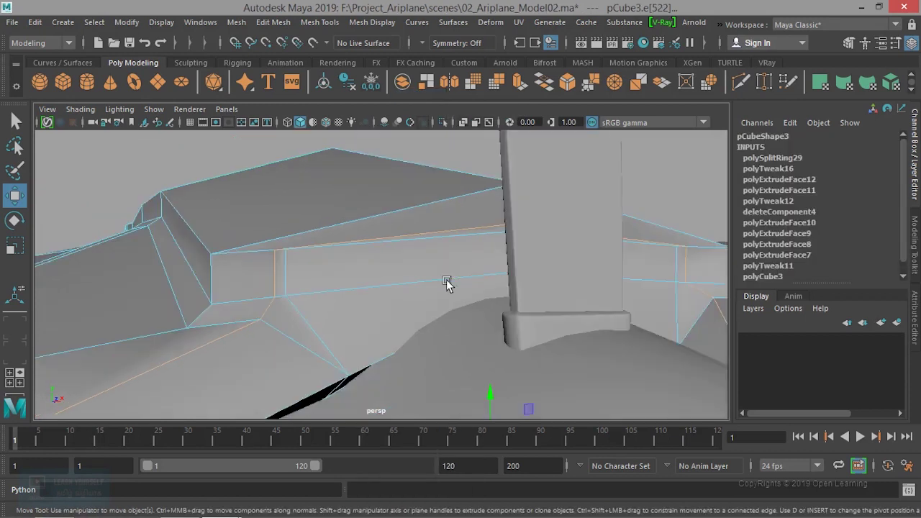
pyautogui.click(450, 232)
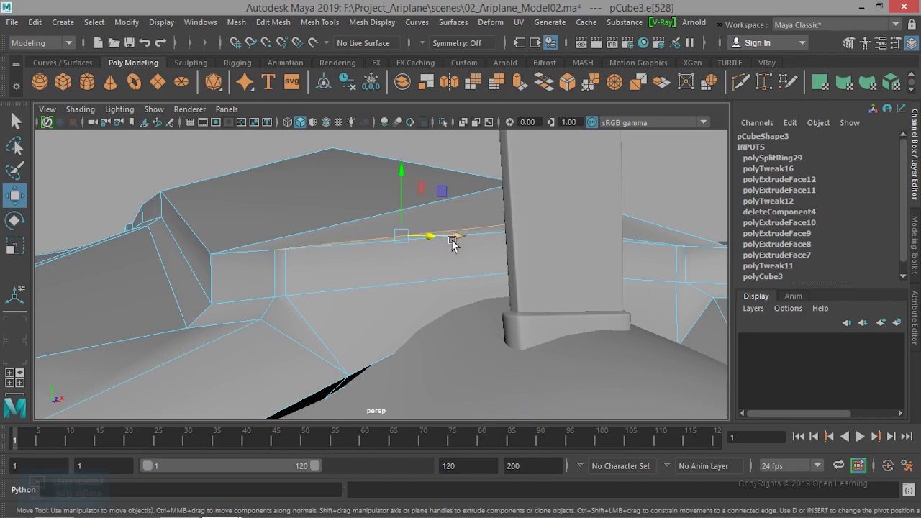
pyautogui.click(477, 237)
pyautogui.click(487, 274)
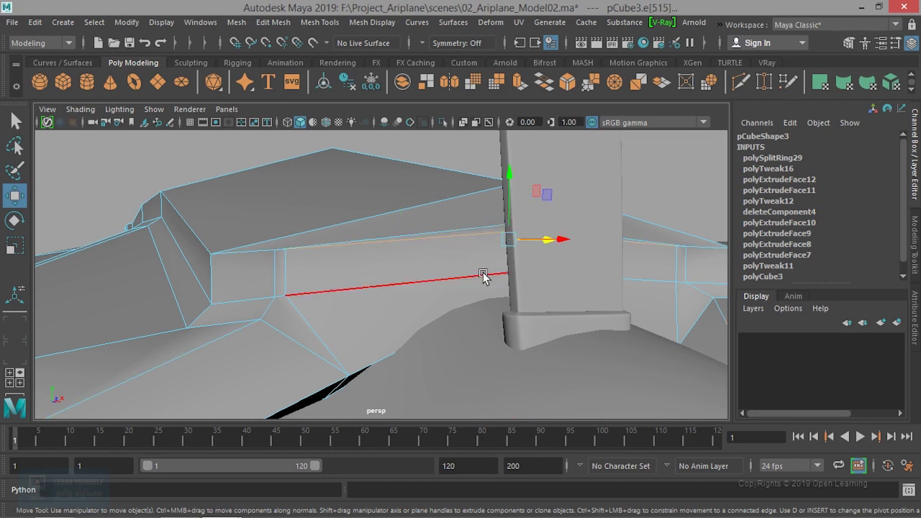
# Step: Lower the selected edges beside the blade, previewing smoothed, then pick edges on the cowling's side
pyautogui.keyDown('alt'); pyautogui.moveTo(487, 274); pyautogui.dragTo(471, 216); pyautogui.keyUp('alt')
pyautogui.moveTo(467, 180); pyautogui.dragTo(469, 200)
pyautogui.press('3')
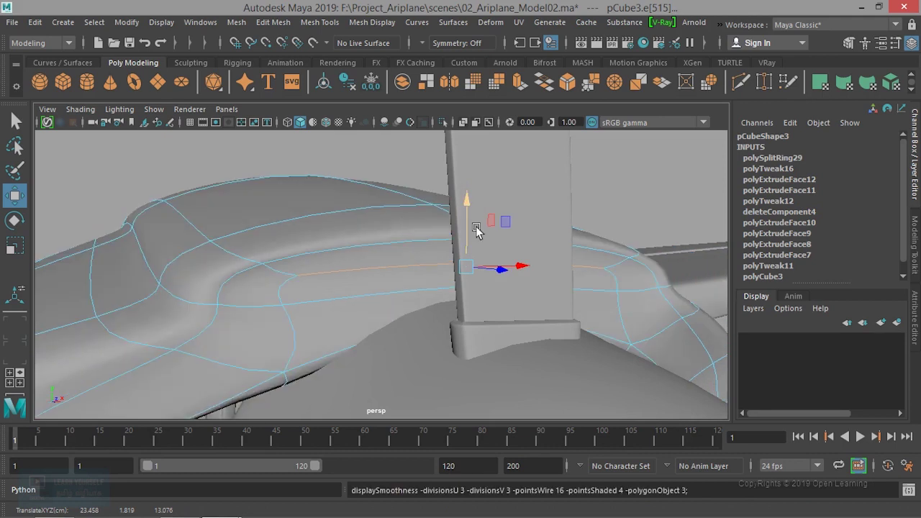
pyautogui.moveTo(466, 199); pyautogui.dragTo(466, 230)
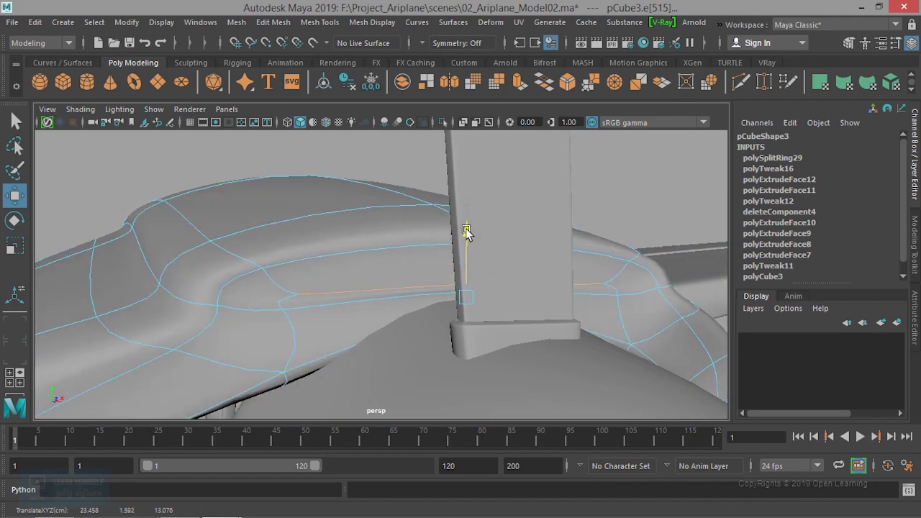
pyautogui.click(380, 297)
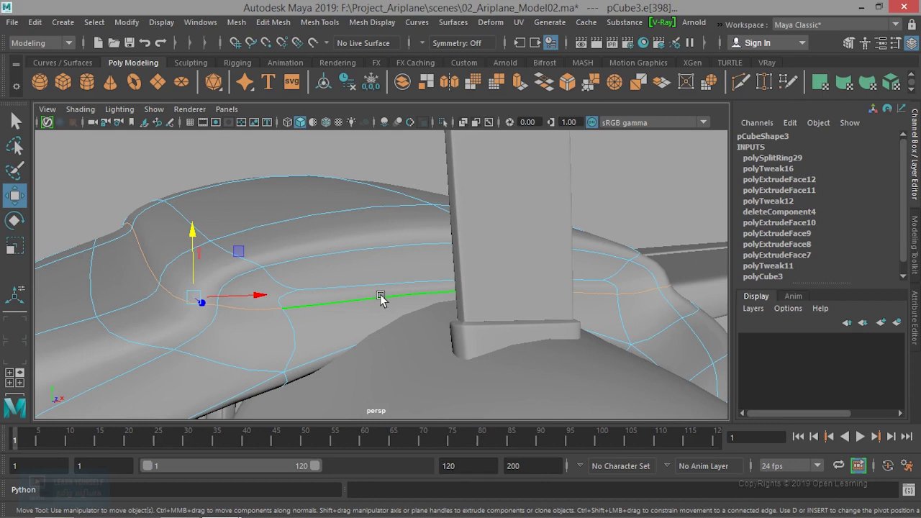
pyautogui.click(323, 308)
pyautogui.keyDown('alt'); pyautogui.moveTo(468, 312); pyautogui.dragTo(518, 304); pyautogui.keyUp('alt')
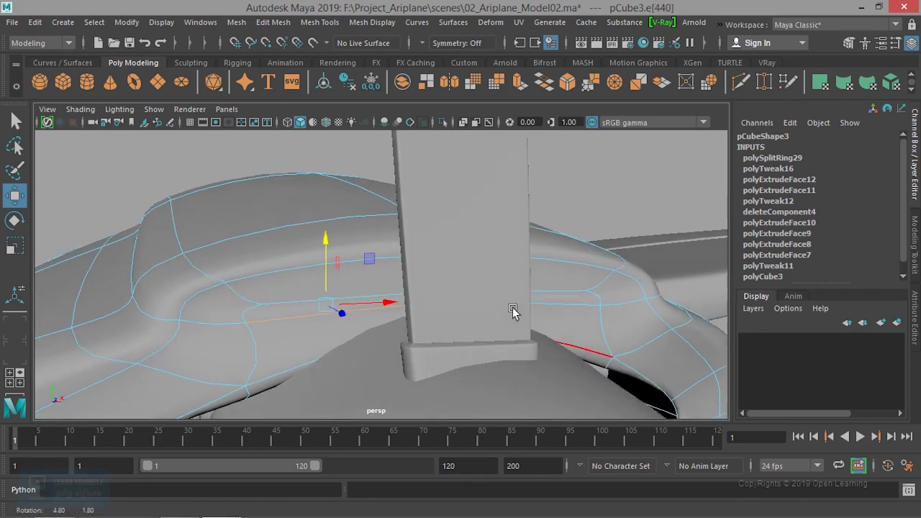
# Step: Slide the edge loops behind the blade toward the propeller and raise them slightly
pyautogui.doubleClick(518, 304)
pyautogui.moveTo(411, 234)
pyautogui.mouseDown()
pyautogui.moveTo(408, 258)
pyautogui.moveTo(295, 293)
pyautogui.moveTo(411, 329)
pyautogui.moveTo(326, 288)
pyautogui.moveTo(241, 309)
pyautogui.mouseUp()
pyautogui.moveTo(154, 293); pyautogui.dragTo(146, 295)
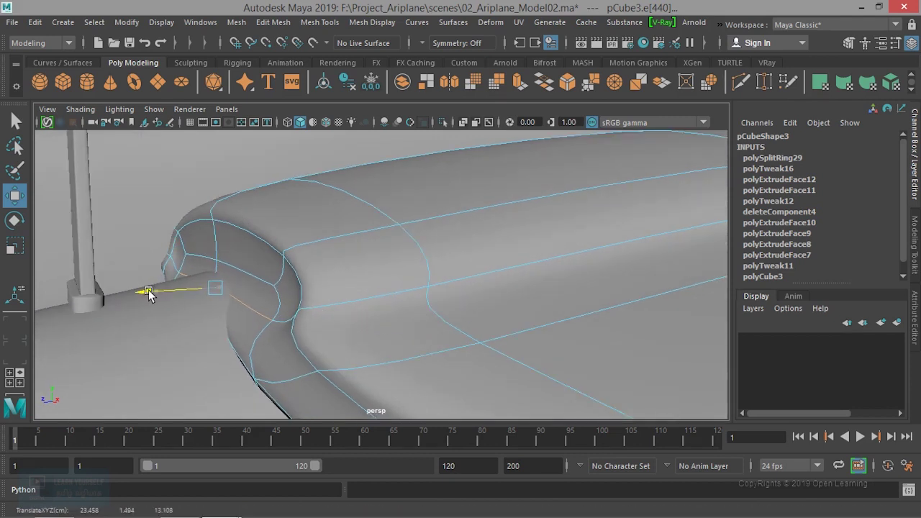
pyautogui.click(247, 277)
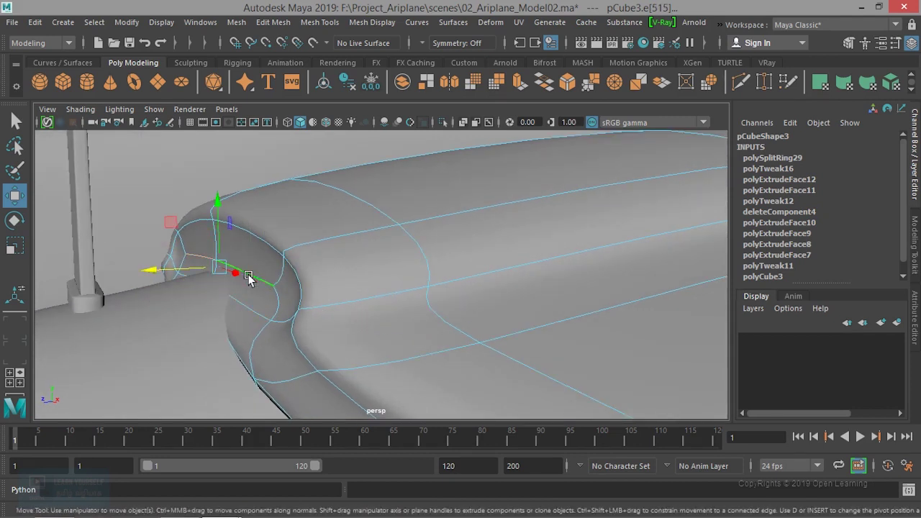
pyautogui.moveTo(146, 273); pyautogui.dragTo(131, 278)
pyautogui.hotkey('ctrl', 'z')
pyautogui.keyDown('alt'); pyautogui.moveTo(279, 304); pyautogui.dragTo(170, 272); pyautogui.keyUp('alt')
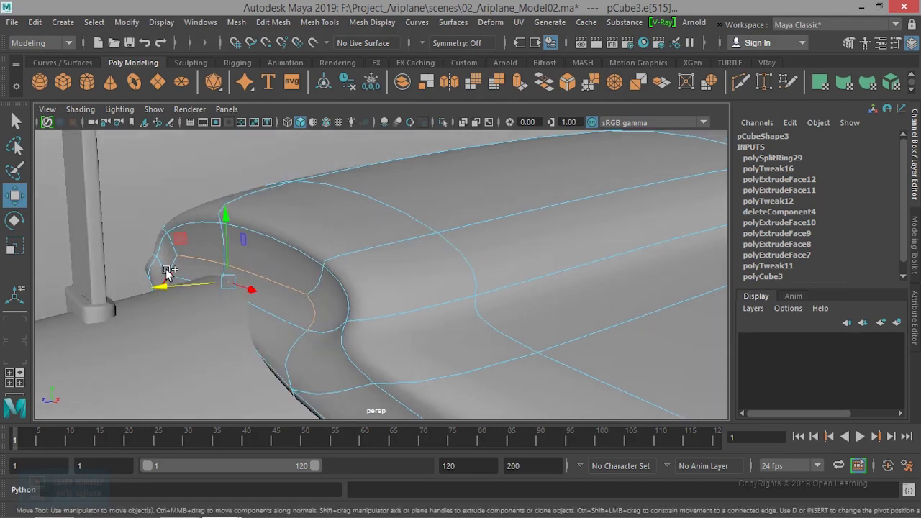
pyautogui.press('1')
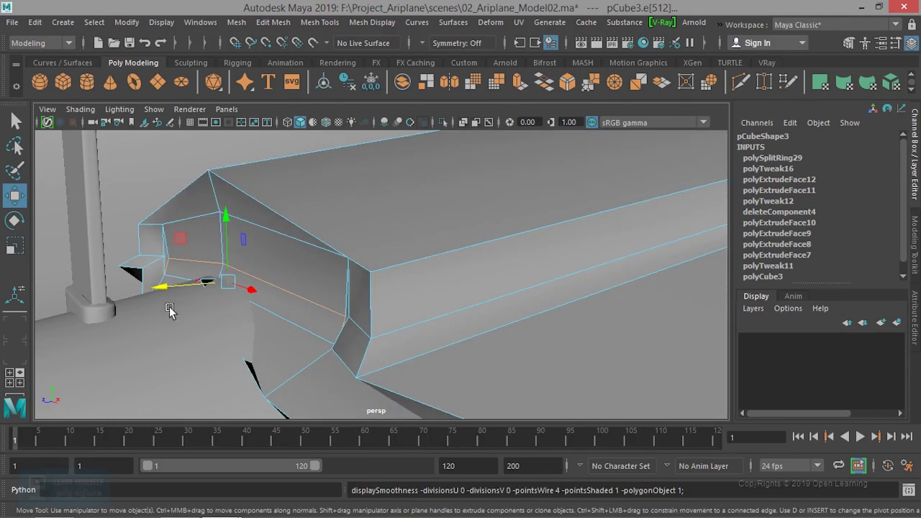
pyautogui.moveTo(164, 288); pyautogui.dragTo(152, 286)
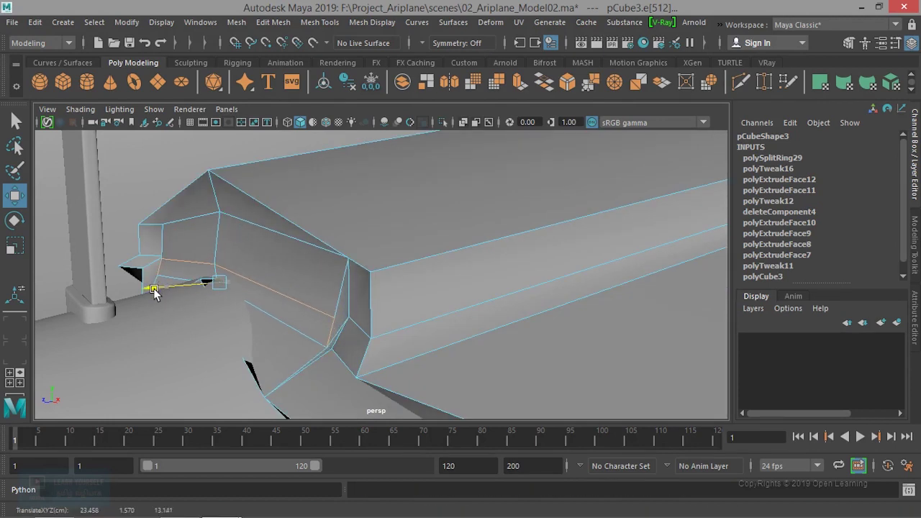
pyautogui.moveTo(216, 217); pyautogui.dragTo(216, 204)
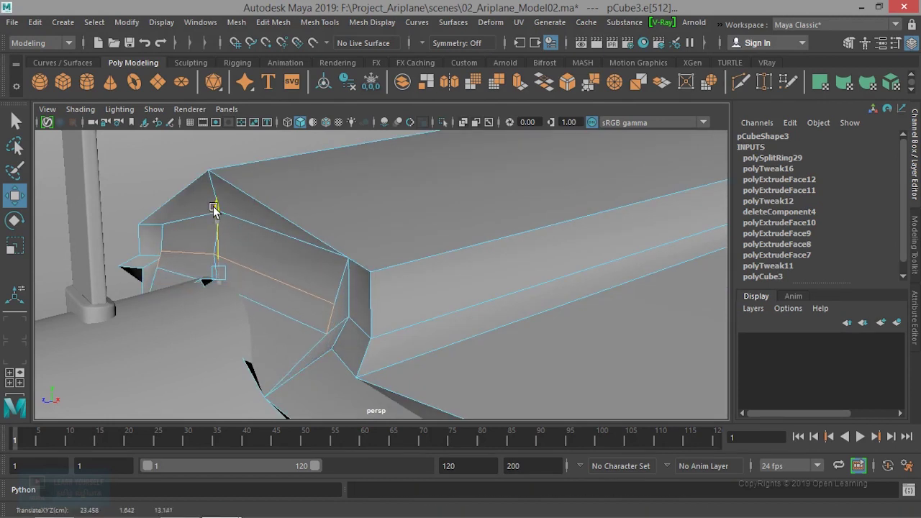
# Step: Pull the cowling's upper front edge loop toward the blade, check it smoothed, then reselect the cowling
pyautogui.click(278, 233)
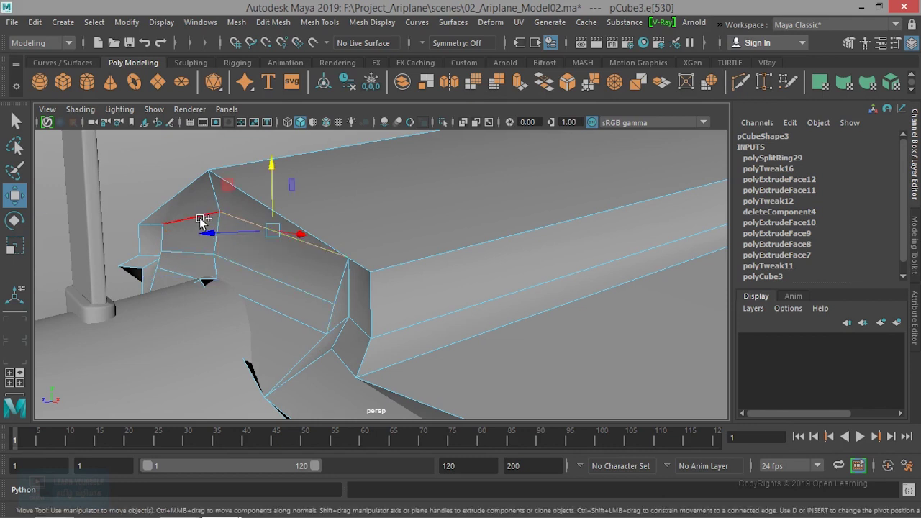
pyautogui.keyDown('shift'); pyautogui.click(204, 217); pyautogui.keyUp('shift')
pyautogui.moveTo(158, 228); pyautogui.dragTo(151, 229)
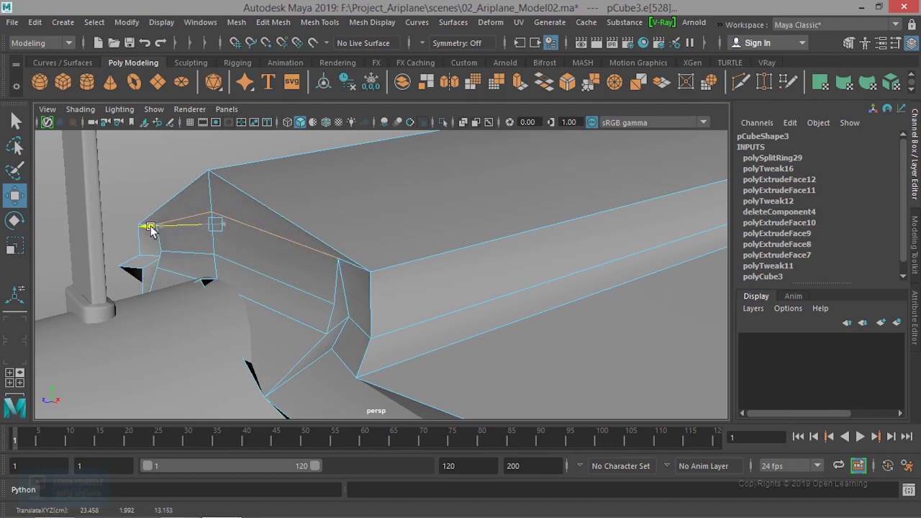
pyautogui.press('3')
pyautogui.moveTo(376, 140); pyautogui.dragTo(440, 112, button='right')
pyautogui.moveTo(442, 173)
pyautogui.keyDown('alt'); pyautogui.mouseDown()
pyautogui.moveTo(442, 217)
pyautogui.moveTo(246, 380)
pyautogui.moveTo(387, 376)
pyautogui.moveTo(512, 403)
pyautogui.moveTo(489, 391)
pyautogui.moveTo(451, 339)
pyautogui.mouseUp(); pyautogui.keyUp('alt')
pyautogui.click(247, 380)
pyautogui.click(380, 278)
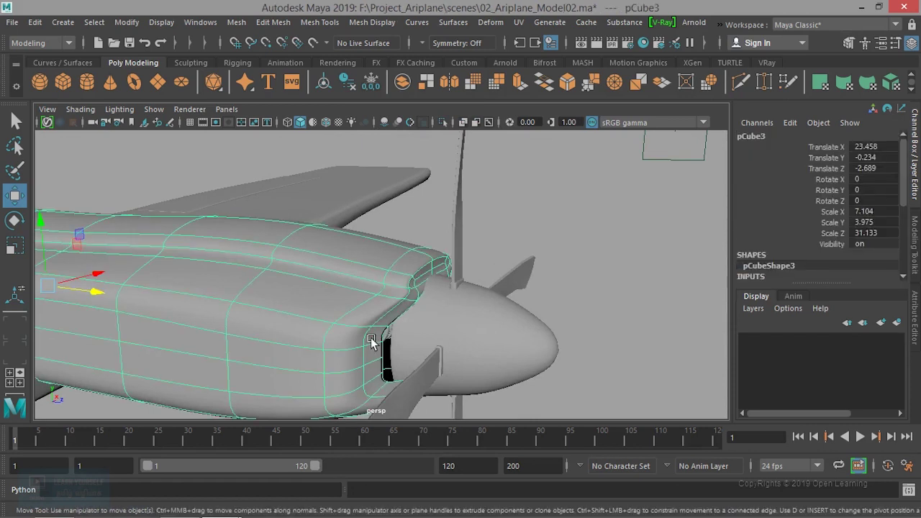
# Step: Snap a front cowling vertex toward the blade base, preview smoothed, then return to object mode
pyautogui.scroll(2, 368, 346)
pyautogui.press('1')
pyautogui.moveTo(368, 317)
pyautogui.keyDown('alt'); pyautogui.mouseDown()
pyautogui.moveTo(302, 319)
pyautogui.moveTo(390, 324)
pyautogui.moveTo(376, 300)
pyautogui.moveTo(405, 274)
pyautogui.mouseUp(); pyautogui.keyUp('alt')
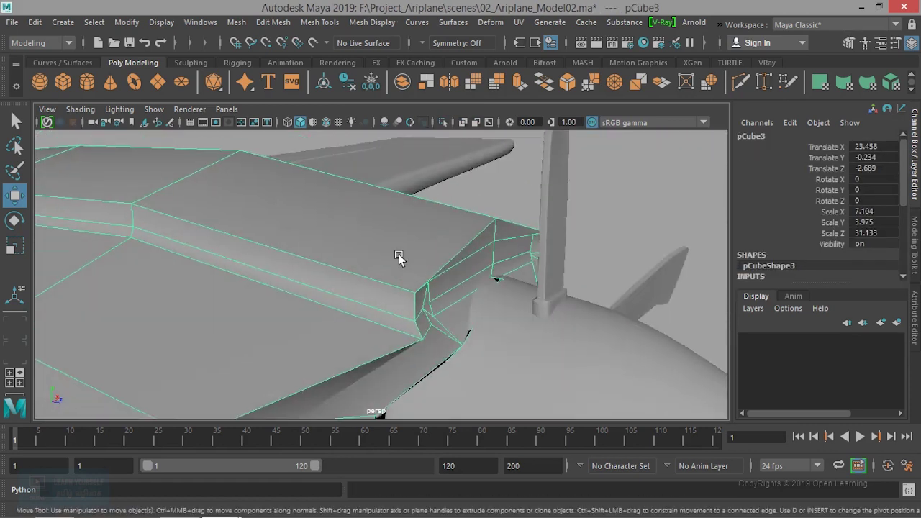
pyautogui.moveTo(405, 273); pyautogui.dragTo(345, 147, button='right')
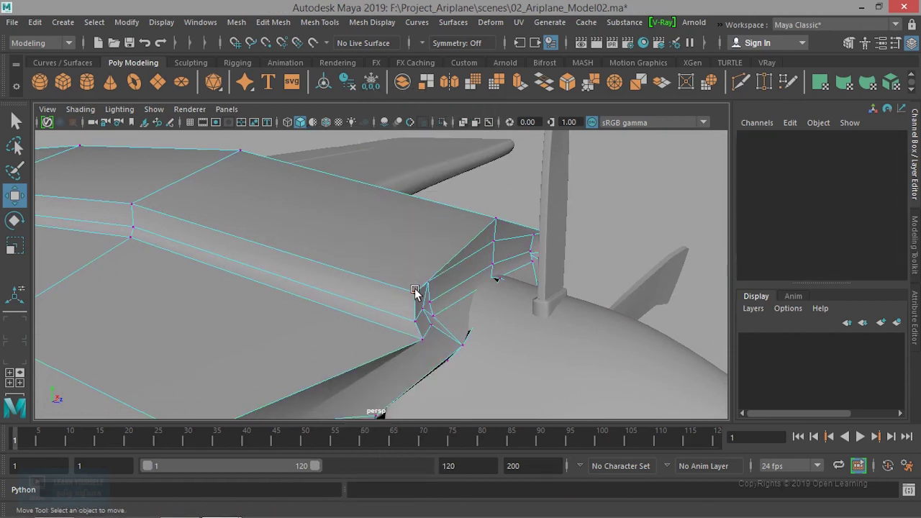
pyautogui.click(416, 293)
pyautogui.keyDown('alt'); pyautogui.moveTo(416, 293); pyautogui.dragTo(319, 335); pyautogui.keyUp('alt')
pyautogui.moveTo(544, 360); pyautogui.dragTo(335, 353, button='middle')
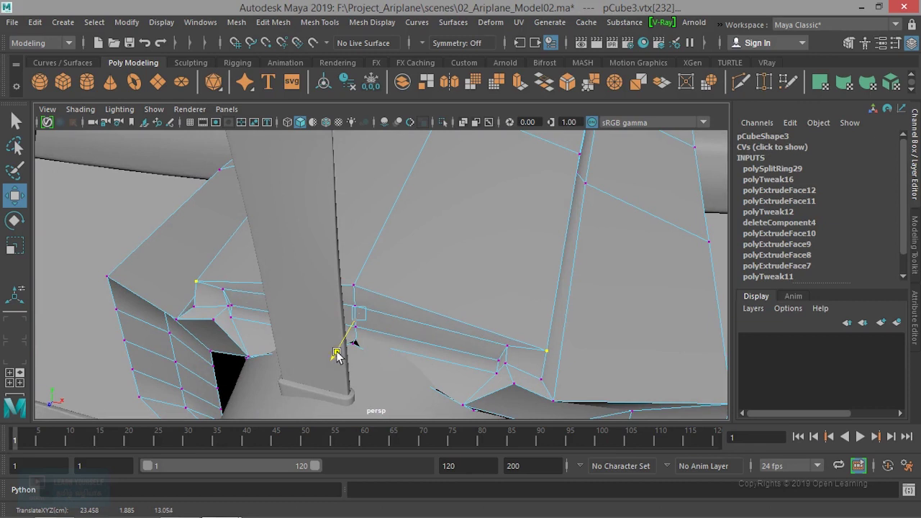
pyautogui.press('3')
pyautogui.moveTo(360, 349)
pyautogui.keyDown('alt'); pyautogui.mouseDown()
pyautogui.moveTo(426, 308)
pyautogui.moveTo(504, 312)
pyautogui.moveTo(484, 318)
pyautogui.mouseUp(); pyautogui.keyUp('alt')
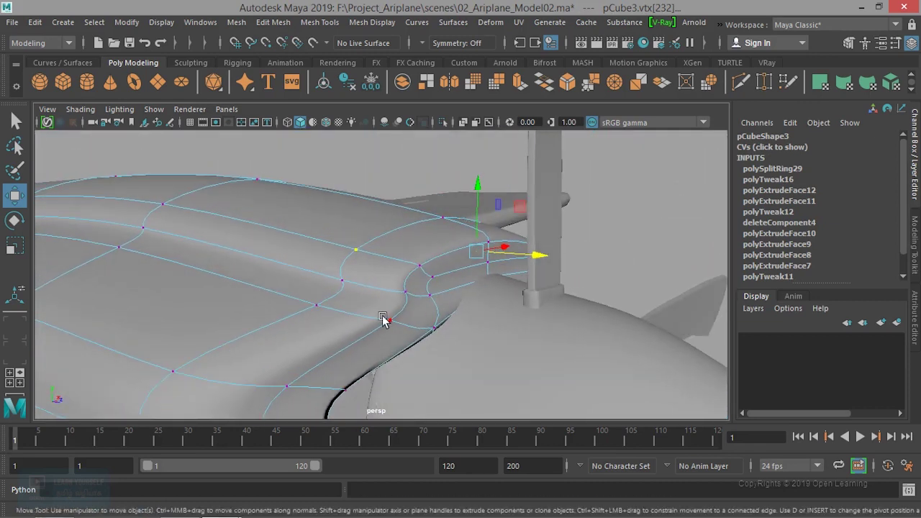
pyautogui.keyDown('alt'); pyautogui.moveTo(382, 319); pyautogui.dragTo(417, 314, button='right'); pyautogui.keyUp('alt')
pyautogui.moveTo(448, 133); pyautogui.dragTo(506, 130, button='right')
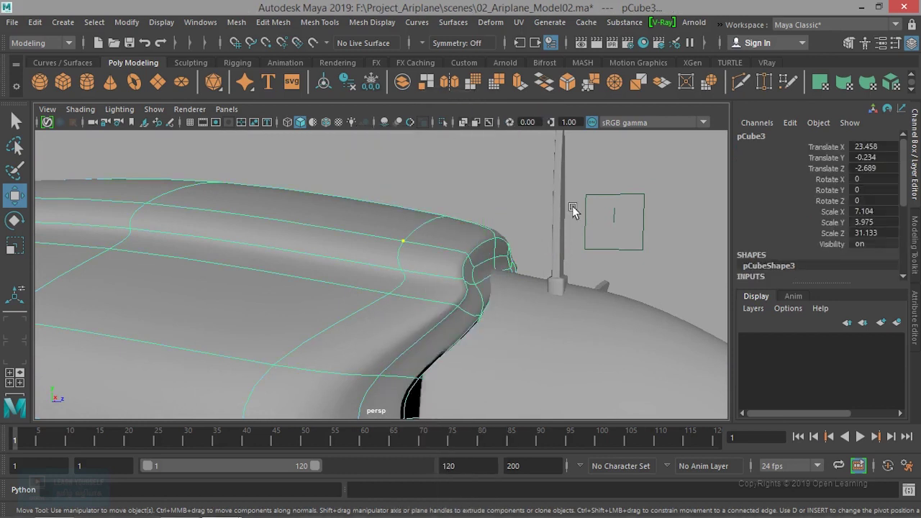
pyautogui.click(612, 207)
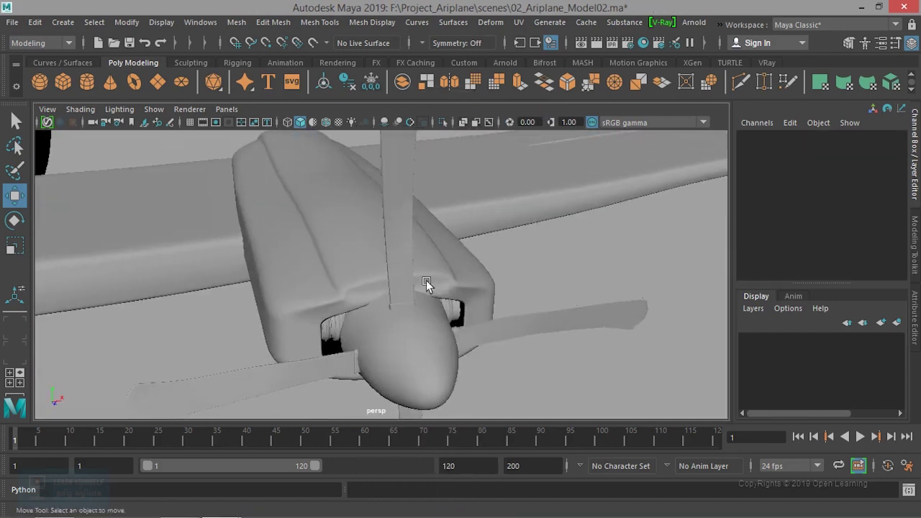
# Step: Group the wing and engine, duplicate the group, and mirror the copy with Scale X -1
pyautogui.moveTo(426, 283)
pyautogui.keyDown('alt'); pyautogui.mouseDown()
pyautogui.moveTo(454, 306)
pyautogui.moveTo(291, 308)
pyautogui.moveTo(430, 292)
pyautogui.moveTo(440, 291)
pyautogui.moveTo(413, 302)
pyautogui.moveTo(522, 306)
pyautogui.moveTo(444, 315)
pyautogui.moveTo(486, 297)
pyautogui.moveTo(413, 232)
pyautogui.moveTo(541, 362)
pyautogui.moveTo(601, 376)
pyautogui.mouseUp(); pyautogui.keyUp('alt')
pyautogui.scroll(-5, 486, 297)
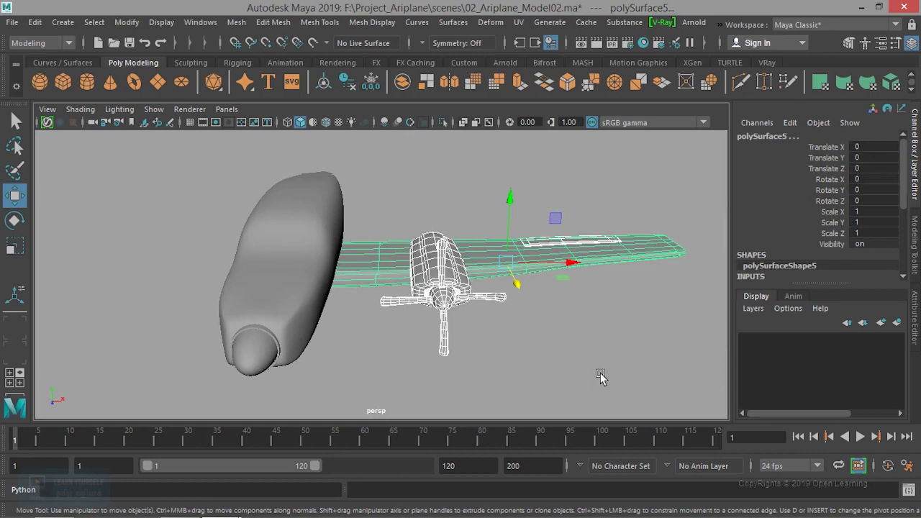
pyautogui.hotkey('ctrl', 'g')
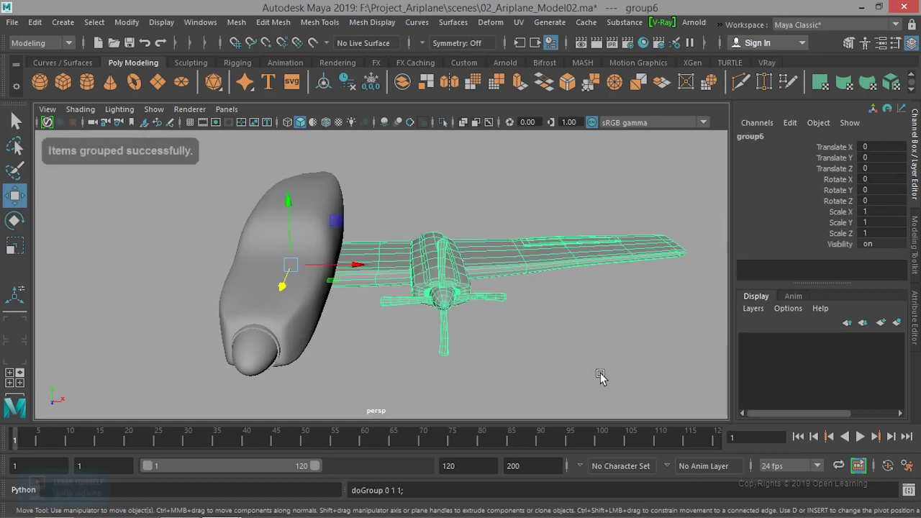
pyautogui.hotkey('ctrl', 'g')
pyautogui.write('-1')
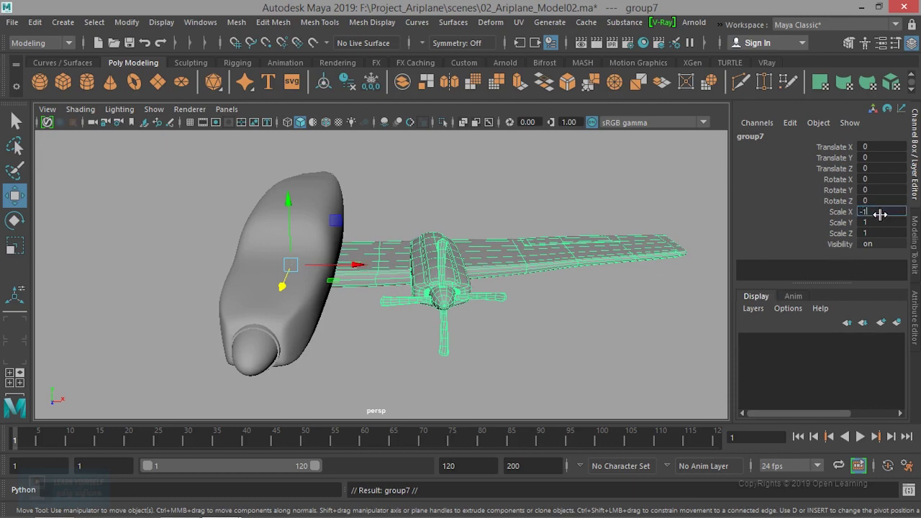
pyautogui.press('Return')
pyautogui.click(398, 350)
pyautogui.moveTo(398, 349)
pyautogui.keyDown('alt'); pyautogui.mouseDown()
pyautogui.moveTo(348, 360)
pyautogui.moveTo(333, 323)
pyautogui.moveTo(414, 353)
pyautogui.moveTo(411, 323)
pyautogui.moveTo(413, 359)
pyautogui.moveTo(289, 352)
pyautogui.moveTo(447, 351)
pyautogui.moveTo(498, 307)
pyautogui.moveTo(376, 344)
pyautogui.moveTo(298, 325)
pyautogui.moveTo(391, 345)
pyautogui.moveTo(332, 336)
pyautogui.mouseUp(); pyautogui.keyUp('alt')
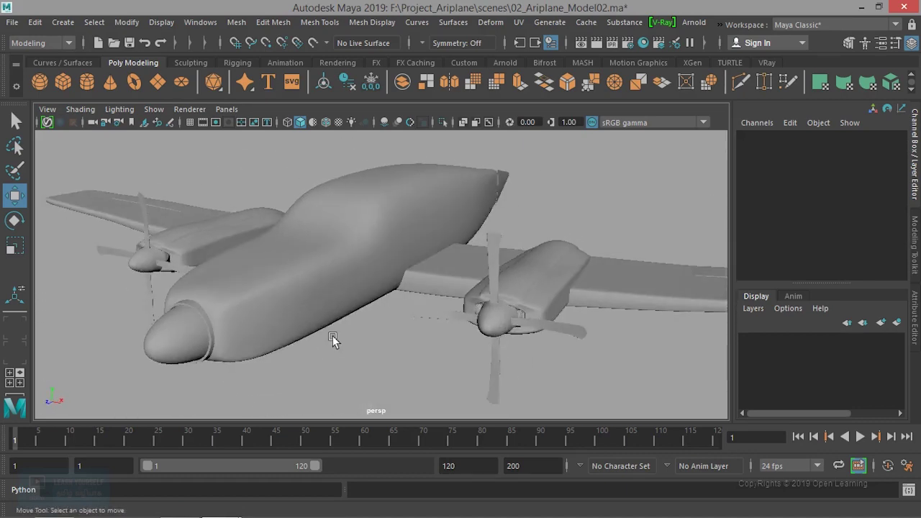